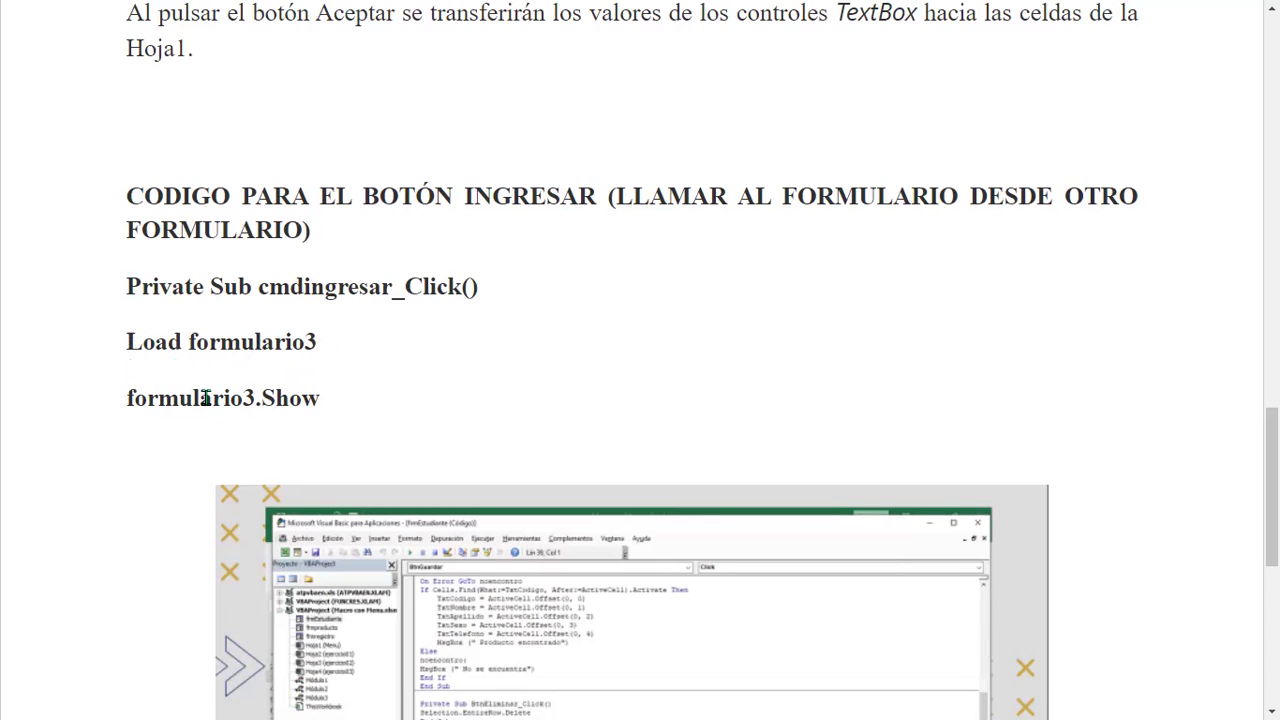
# - Read the rest of the lesson on calling a form from the Ingresar button and go on to the next course page
pyautogui.scroll(-3, 737, 465)
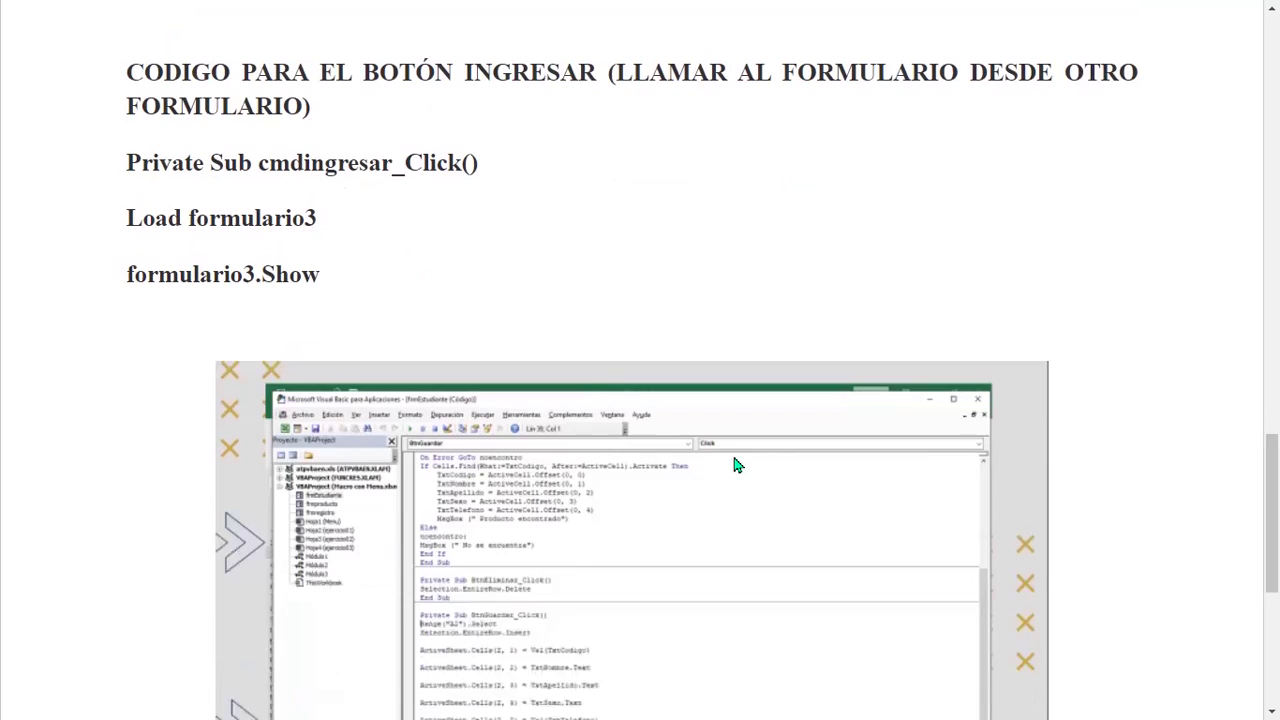
pyautogui.scroll(-1, 737, 441)
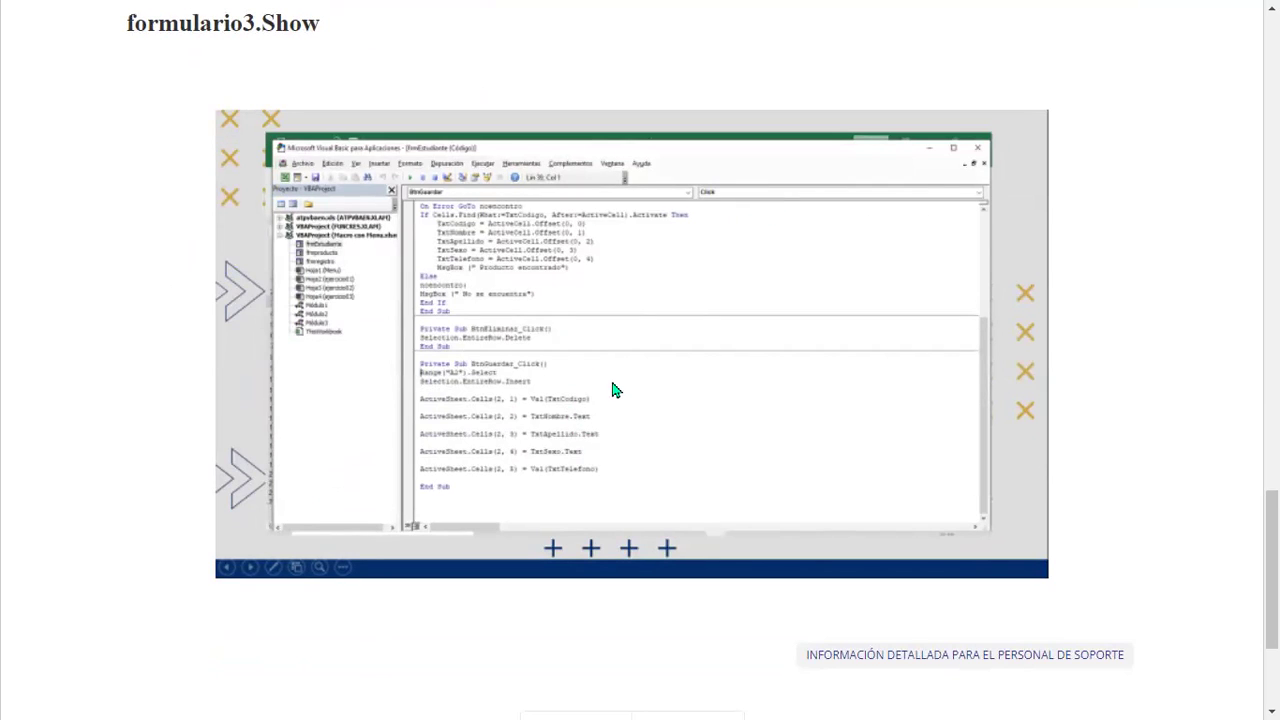
pyautogui.scroll(-3, 614, 390)
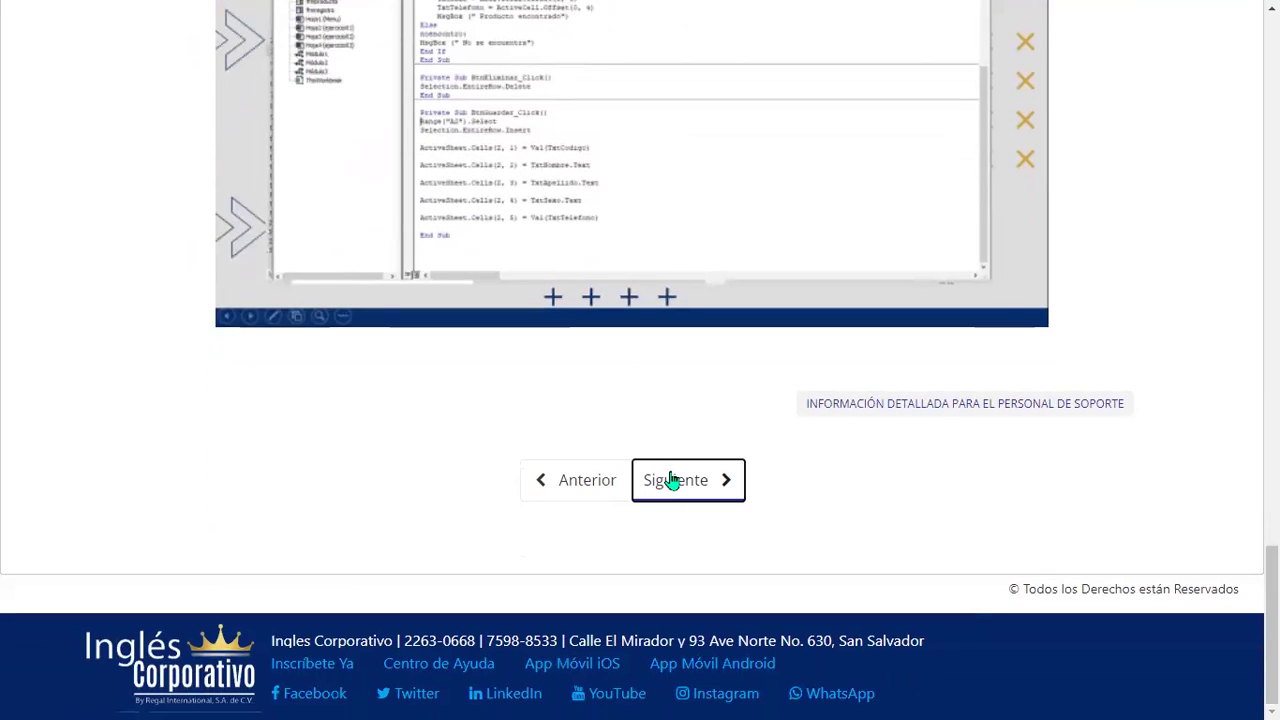
pyautogui.click(672, 481)
pyautogui.scroll(-4, 814, 570)
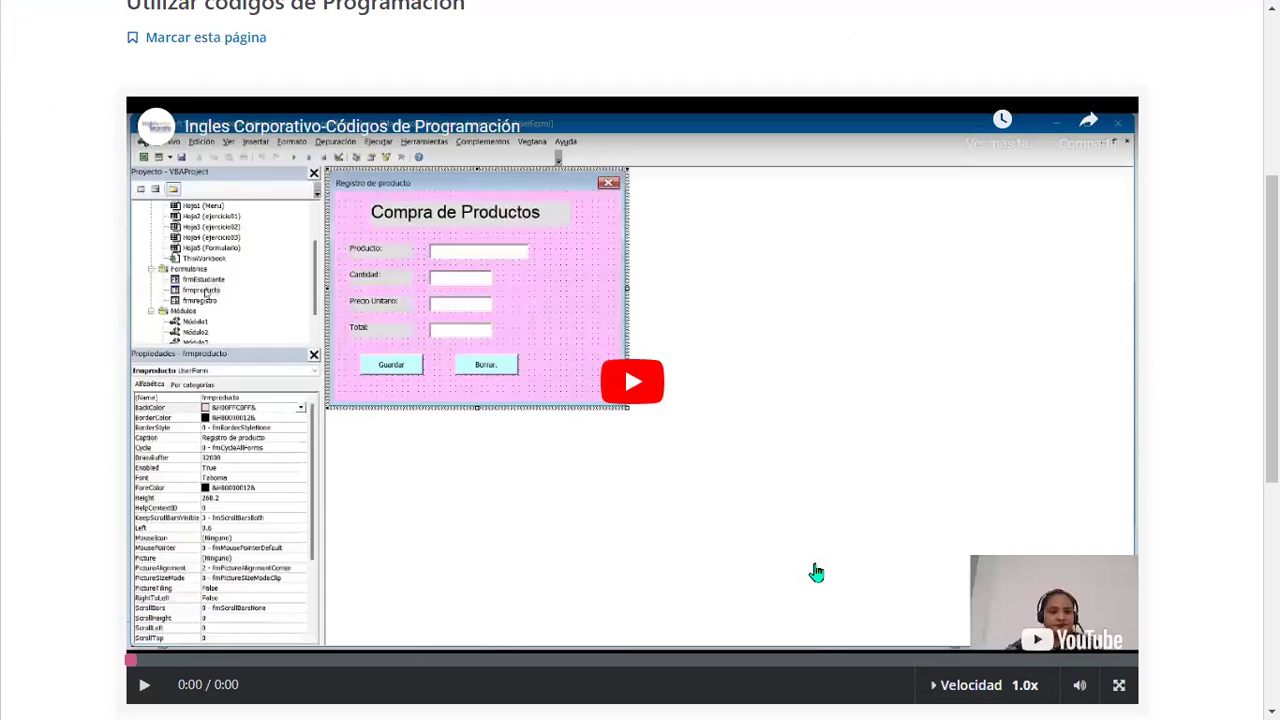
pyautogui.scroll(-5, 816, 572)
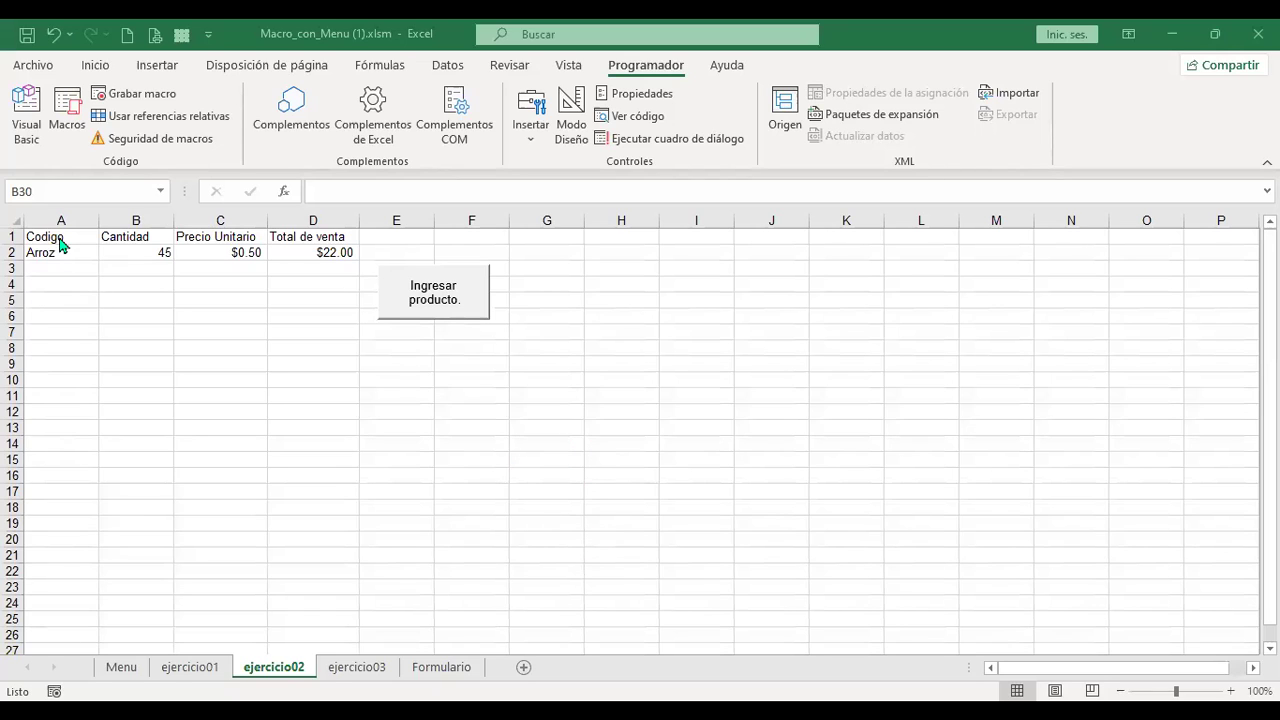
# - Examine the header row and the sample product record in the ejercicio02 sheet, from Codigo to Total de venta
pyautogui.click(13, 237)
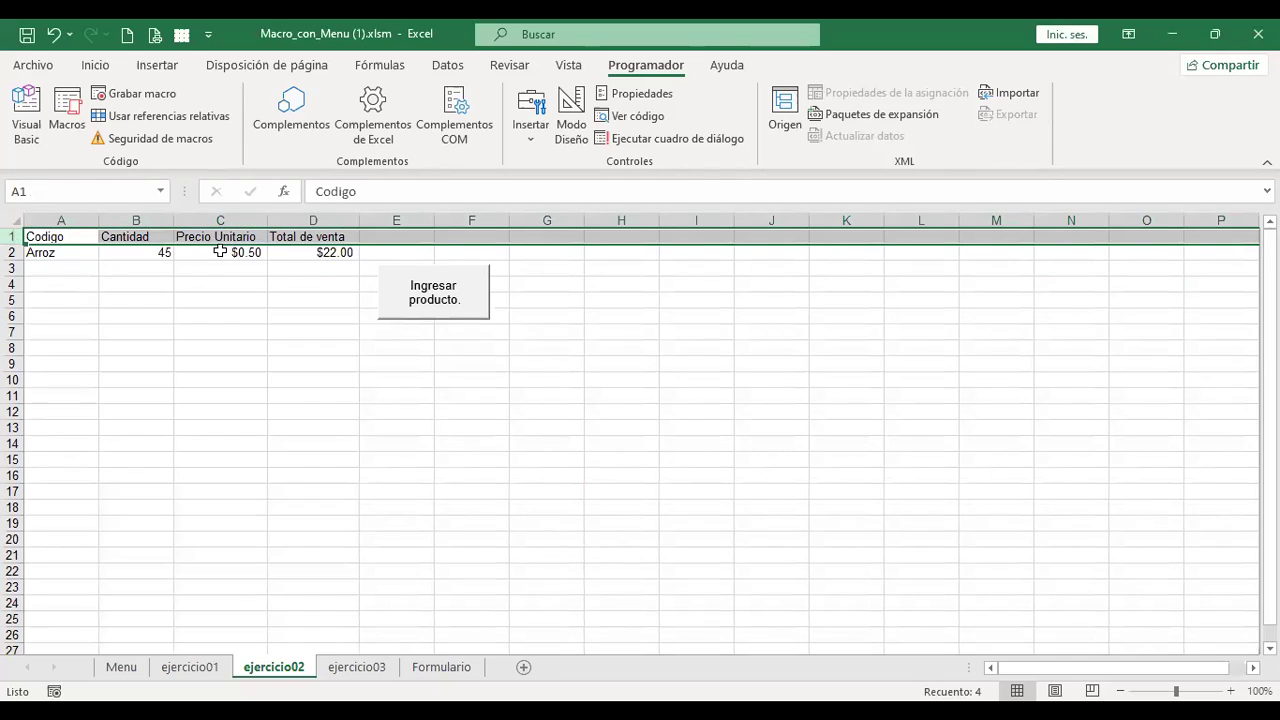
pyautogui.click(68, 253)
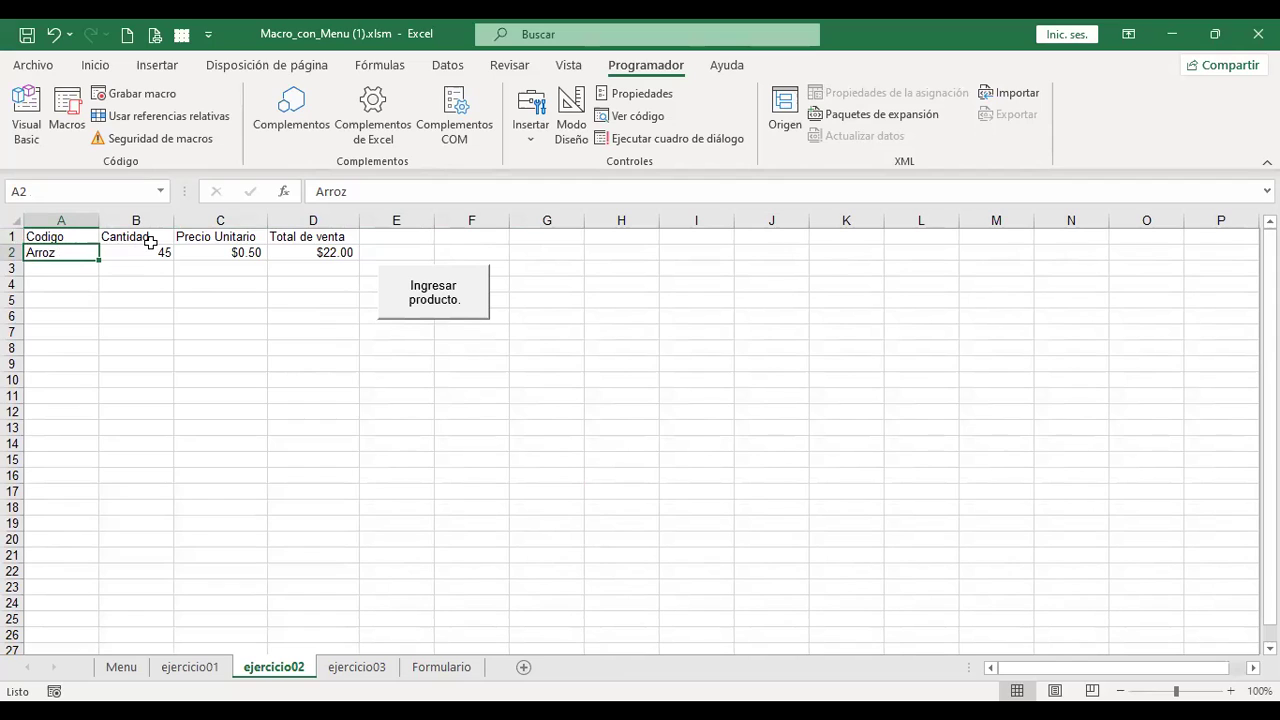
pyautogui.click(57, 232)
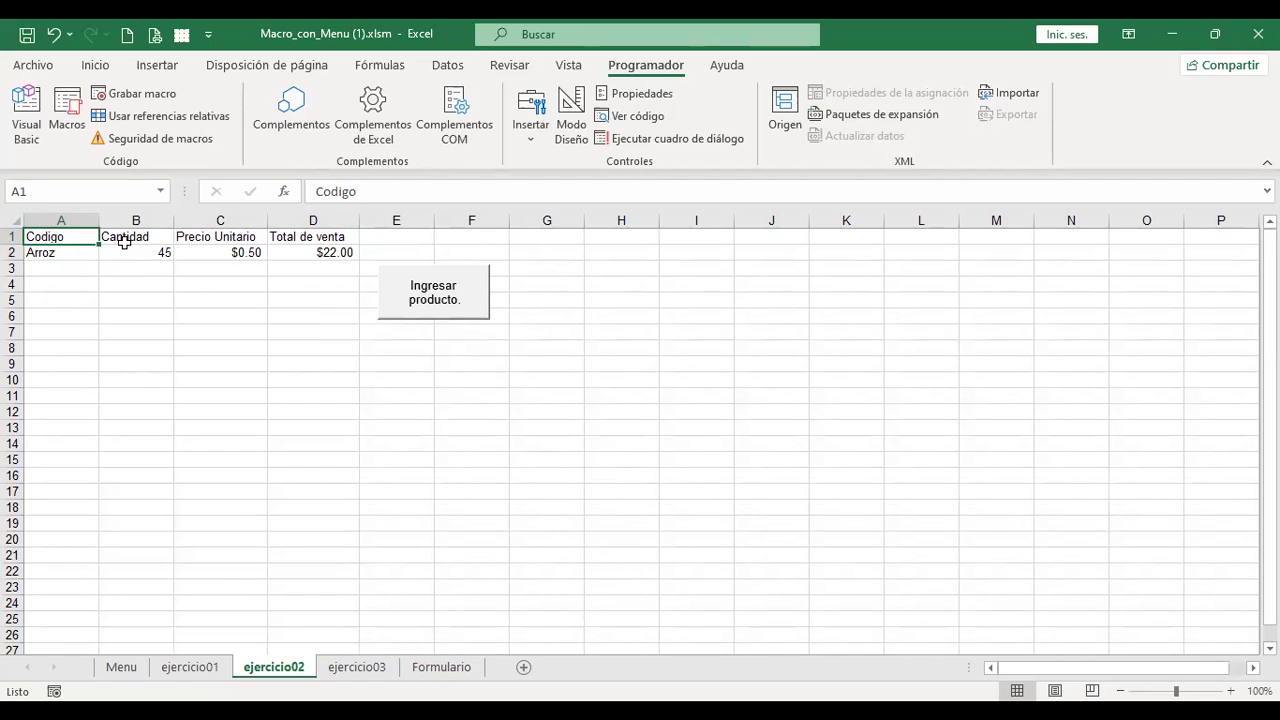
pyautogui.click(200, 252)
pyautogui.click(306, 237)
pyautogui.click(287, 252)
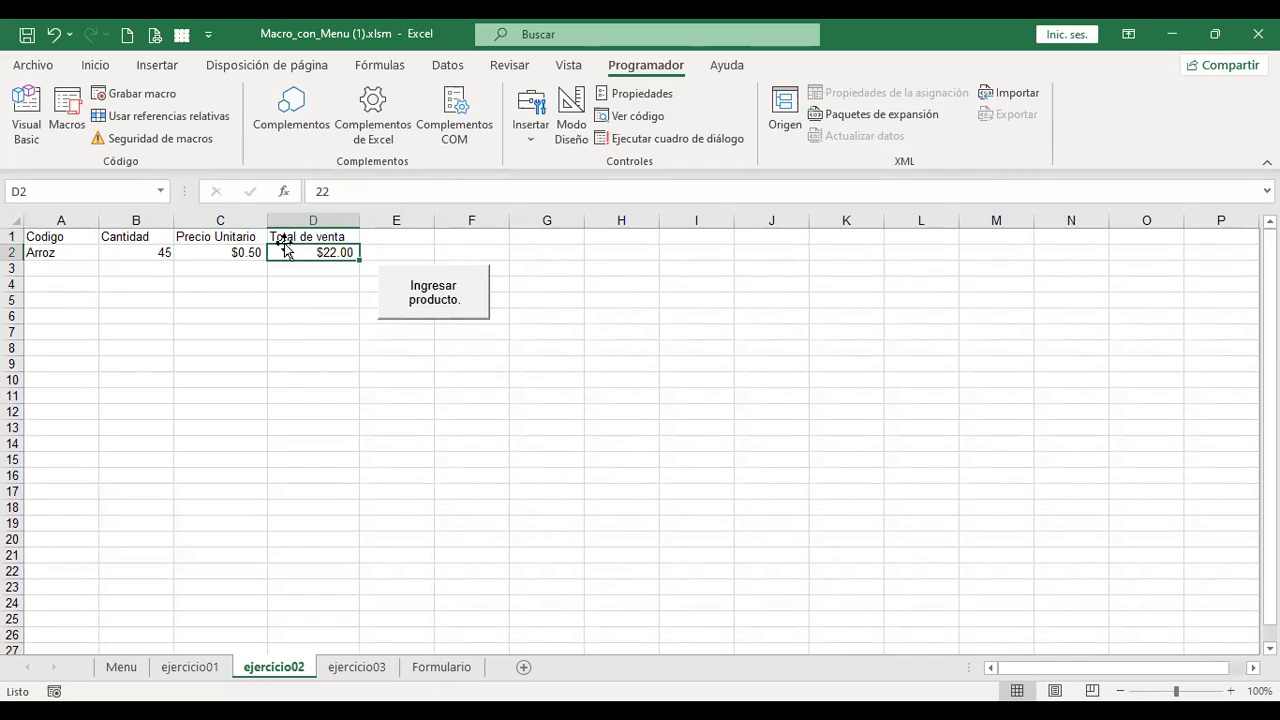
# - Open the code of the callregistro2 macro assigned to the "Ingresar producto" button and examine its frmproducto.Show line
pyautogui.keyDown('ctrl'); pyautogui.click(445, 303); pyautogui.keyUp('ctrl')
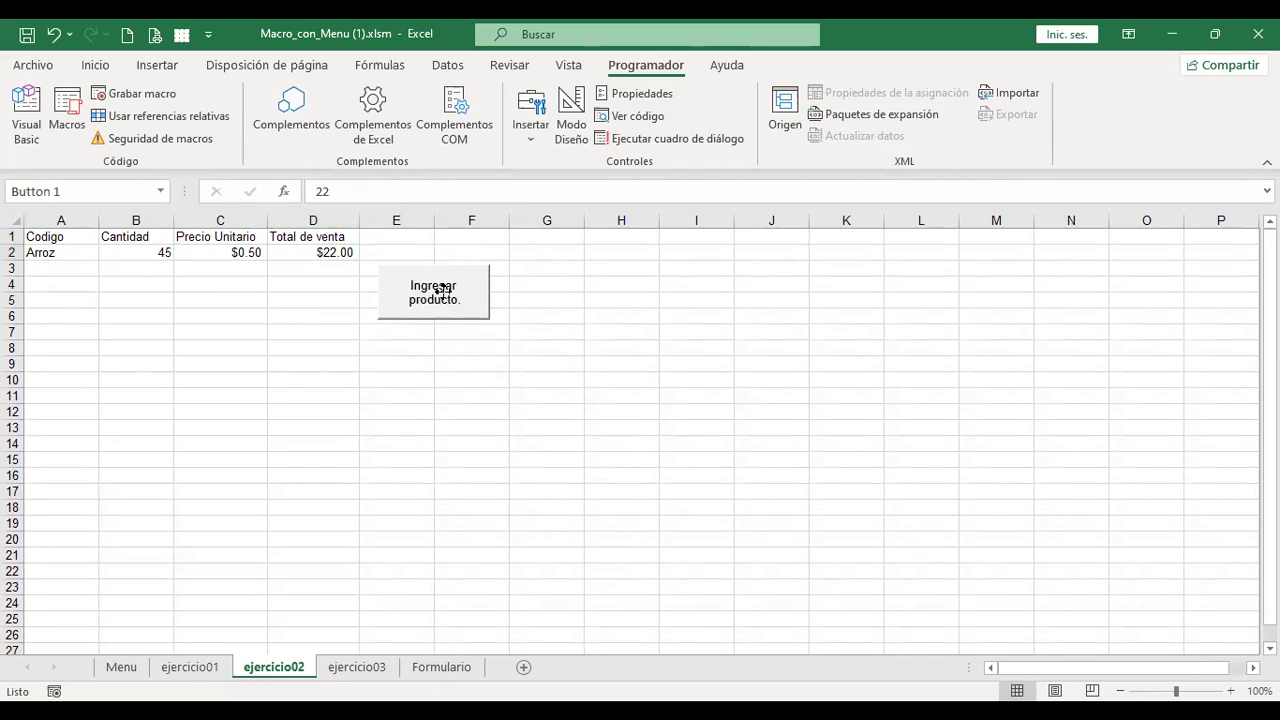
pyautogui.rightClick(445, 300)
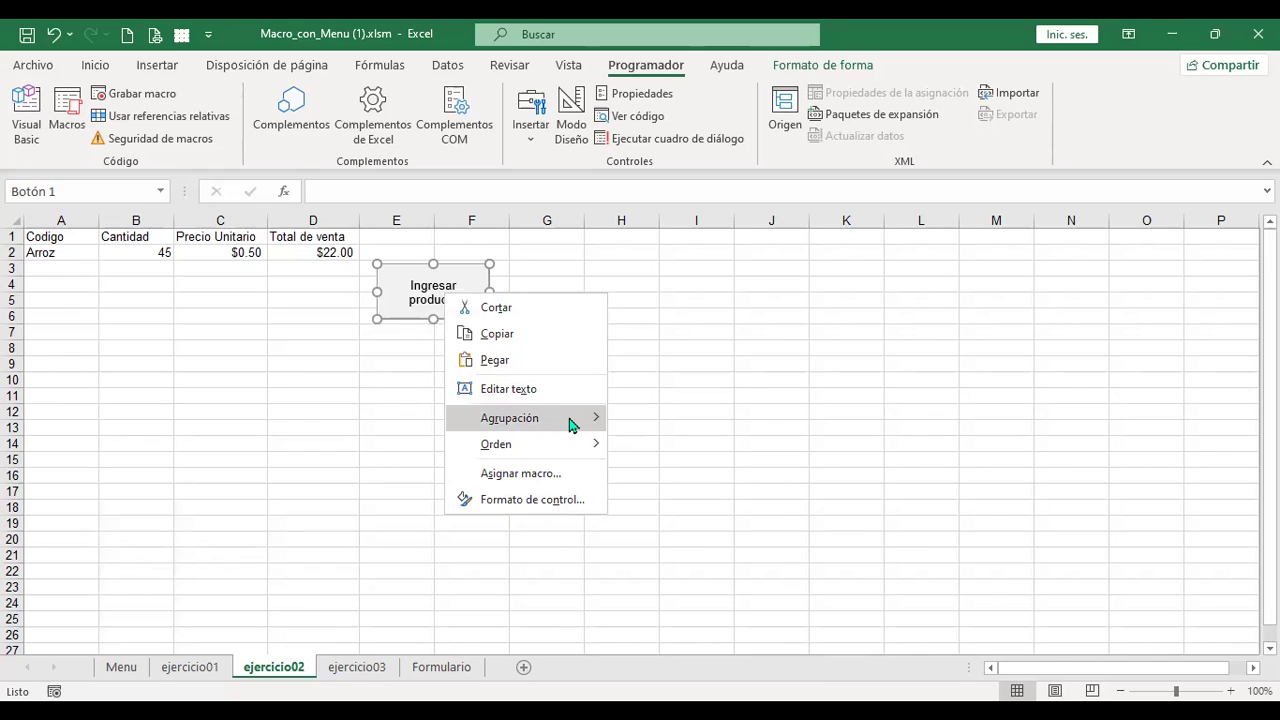
pyautogui.click(534, 470)
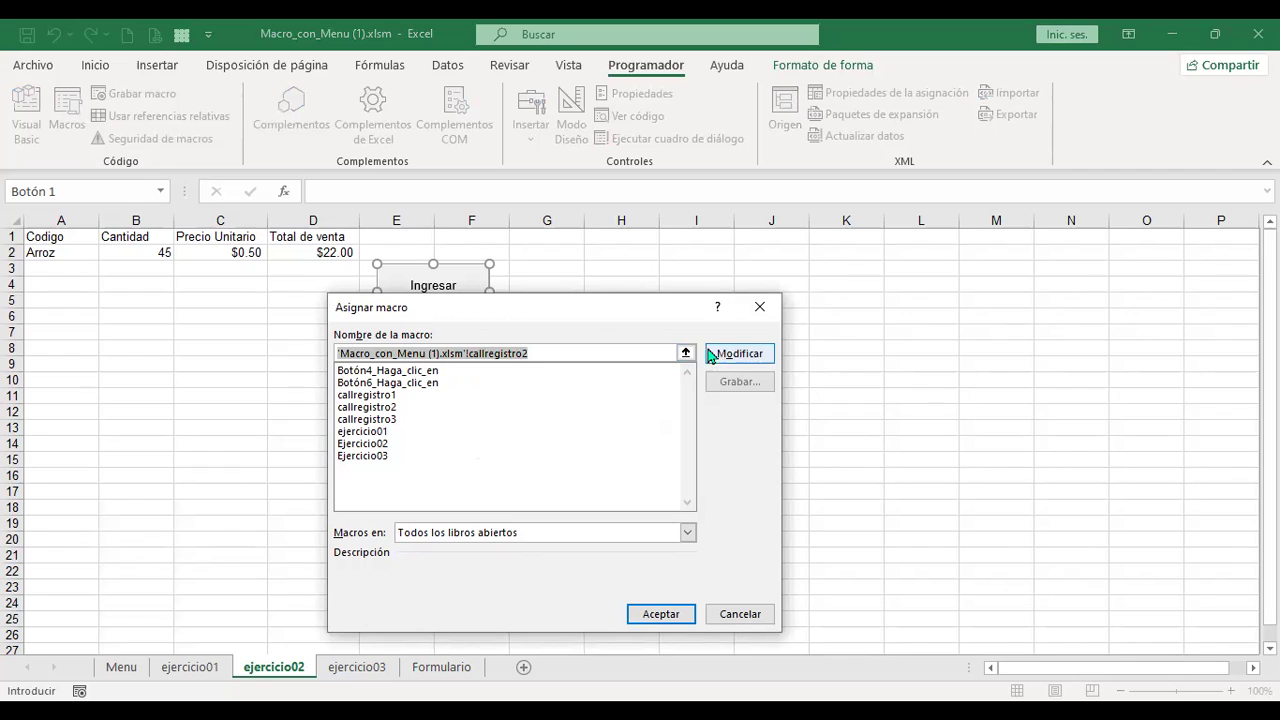
pyautogui.click(758, 360)
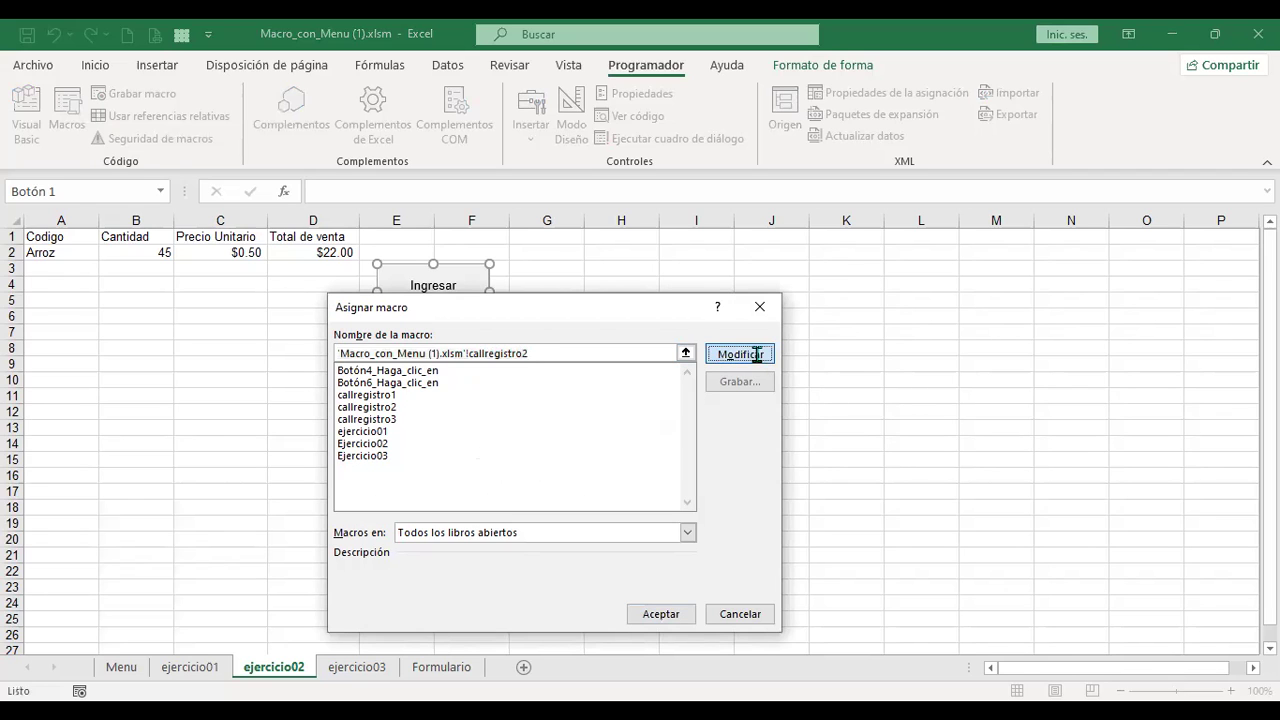
pyautogui.click(757, 355)
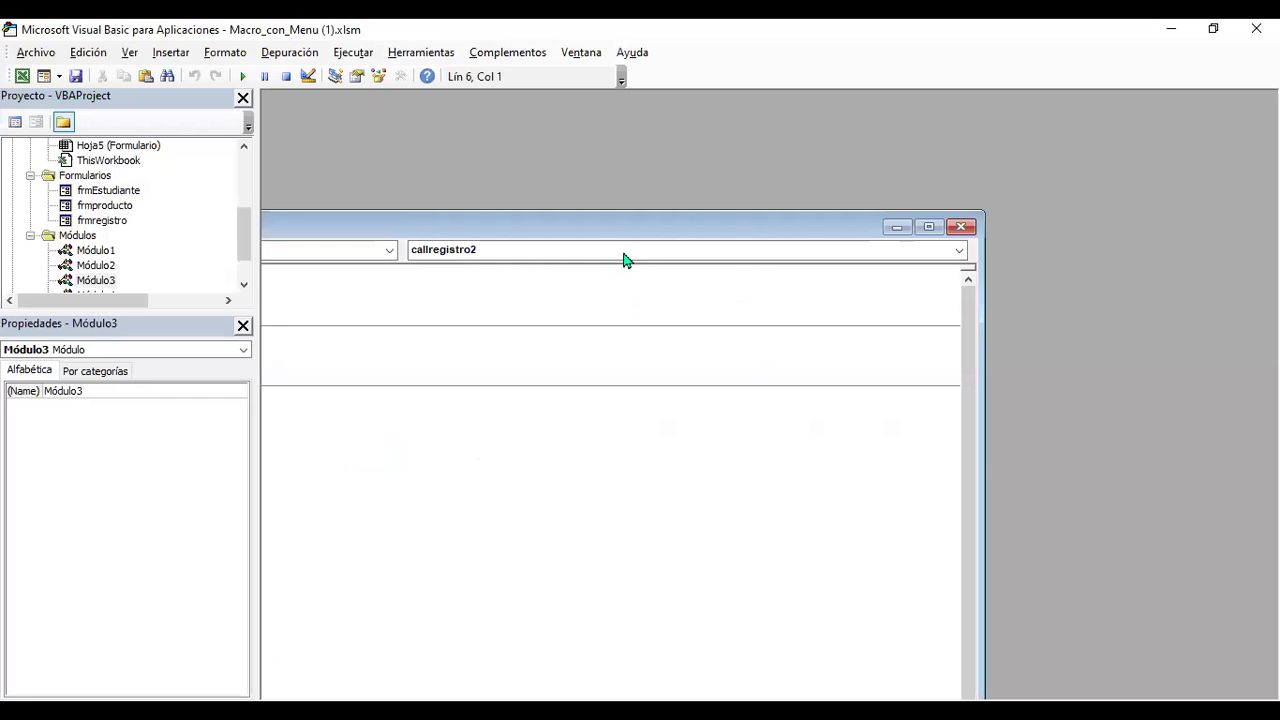
pyautogui.doubleClick(677, 230)
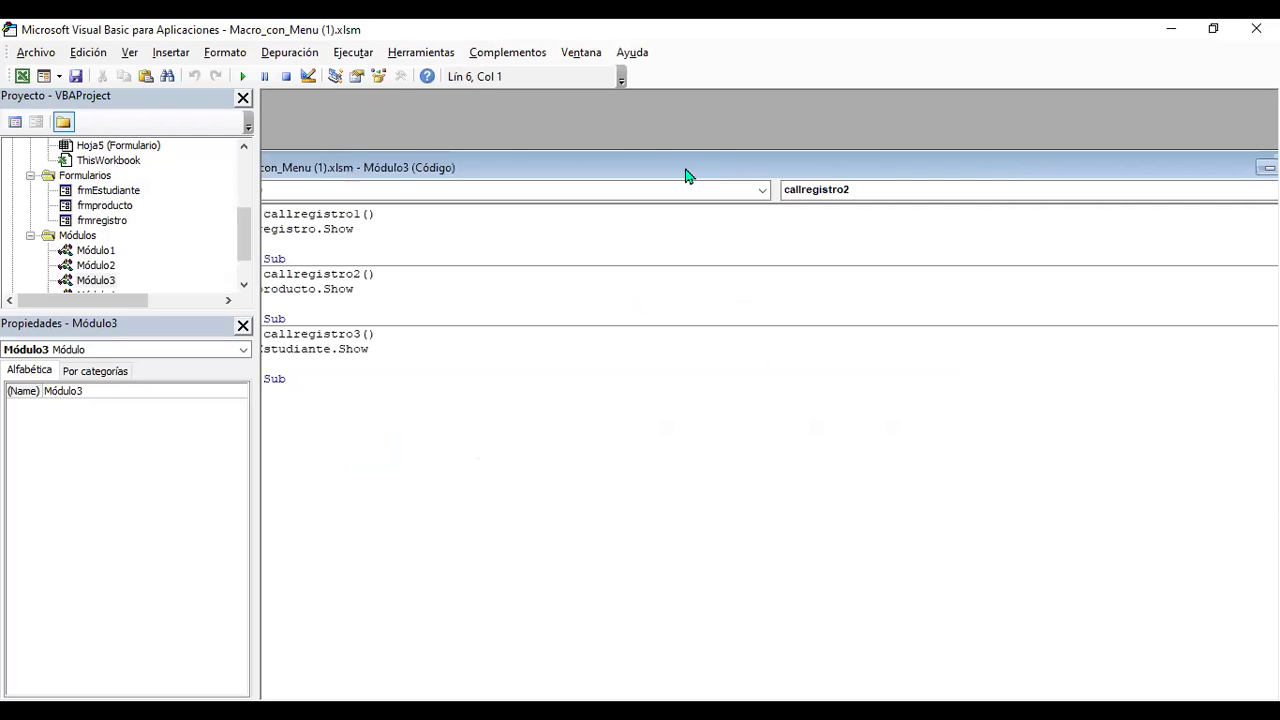
pyautogui.moveTo(686, 175); pyautogui.dragTo(829, 182)
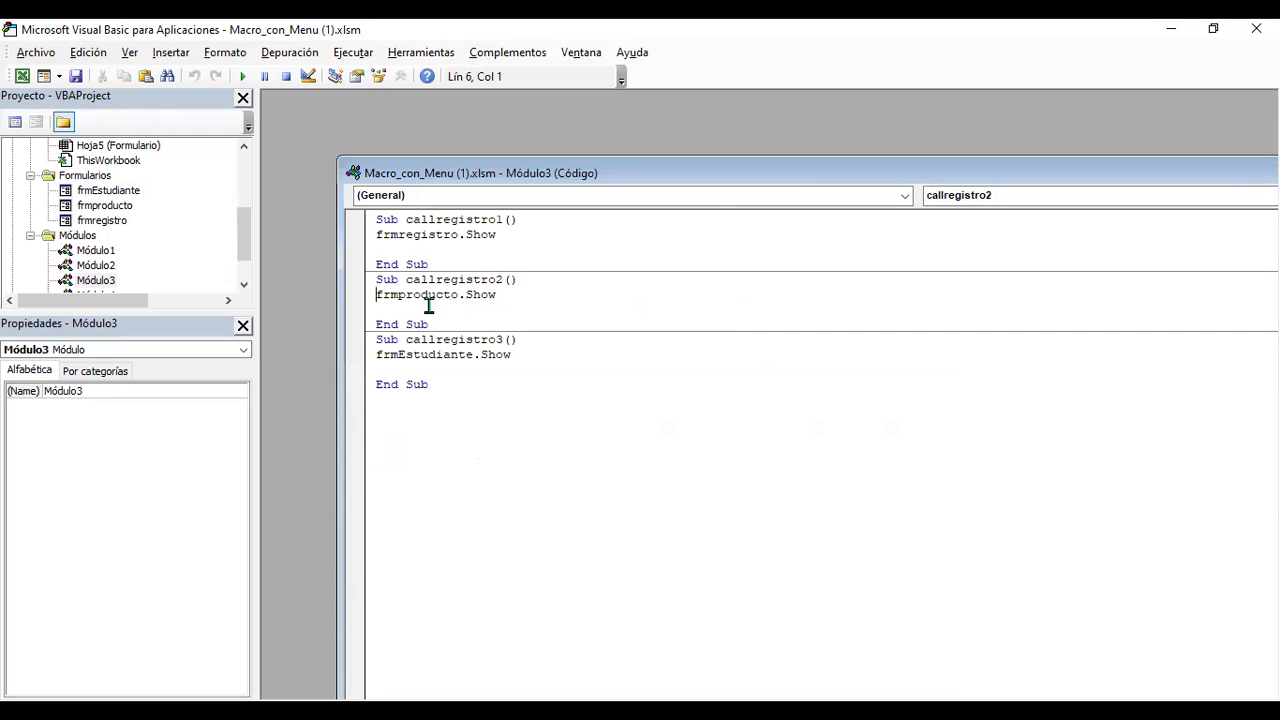
pyautogui.moveTo(374, 294); pyautogui.dragTo(506, 294)
pyautogui.click(506, 294)
# - Open the frmproducto form in the designer, bring it fully into view and run it
pyautogui.doubleClick(120, 207)
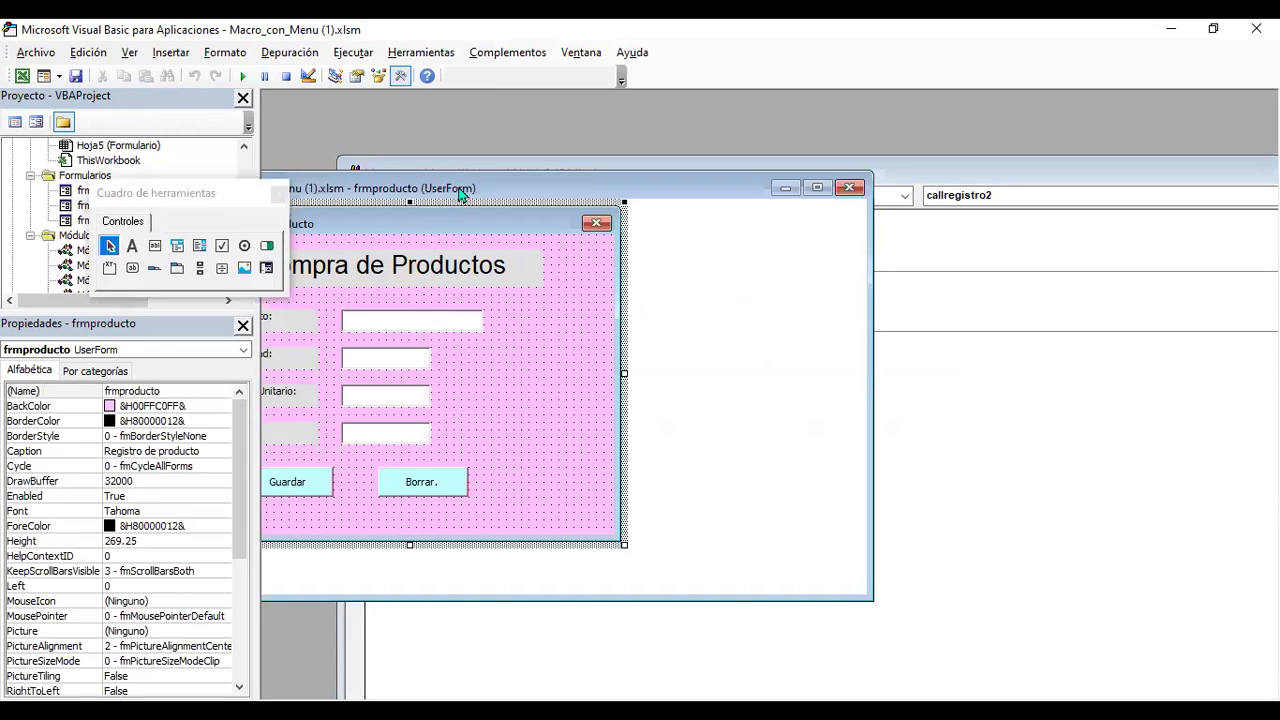
pyautogui.moveTo(465, 193); pyautogui.dragTo(637, 195)
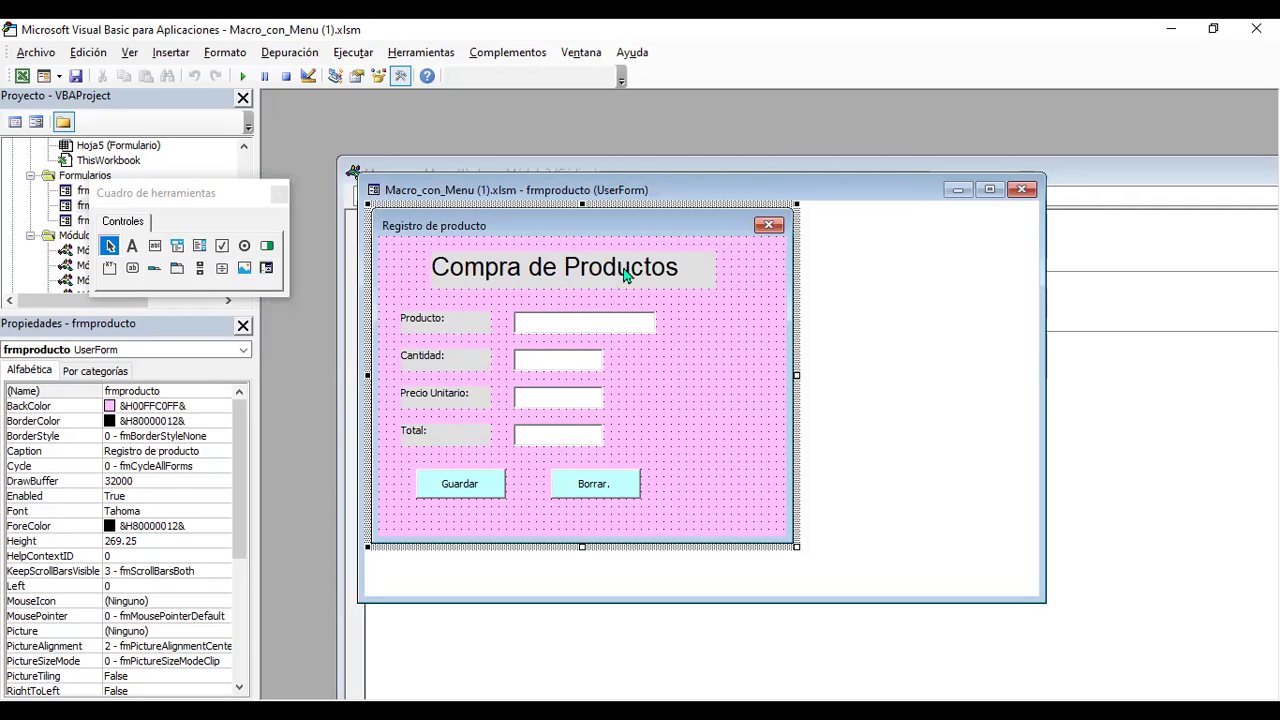
pyautogui.click(242, 82)
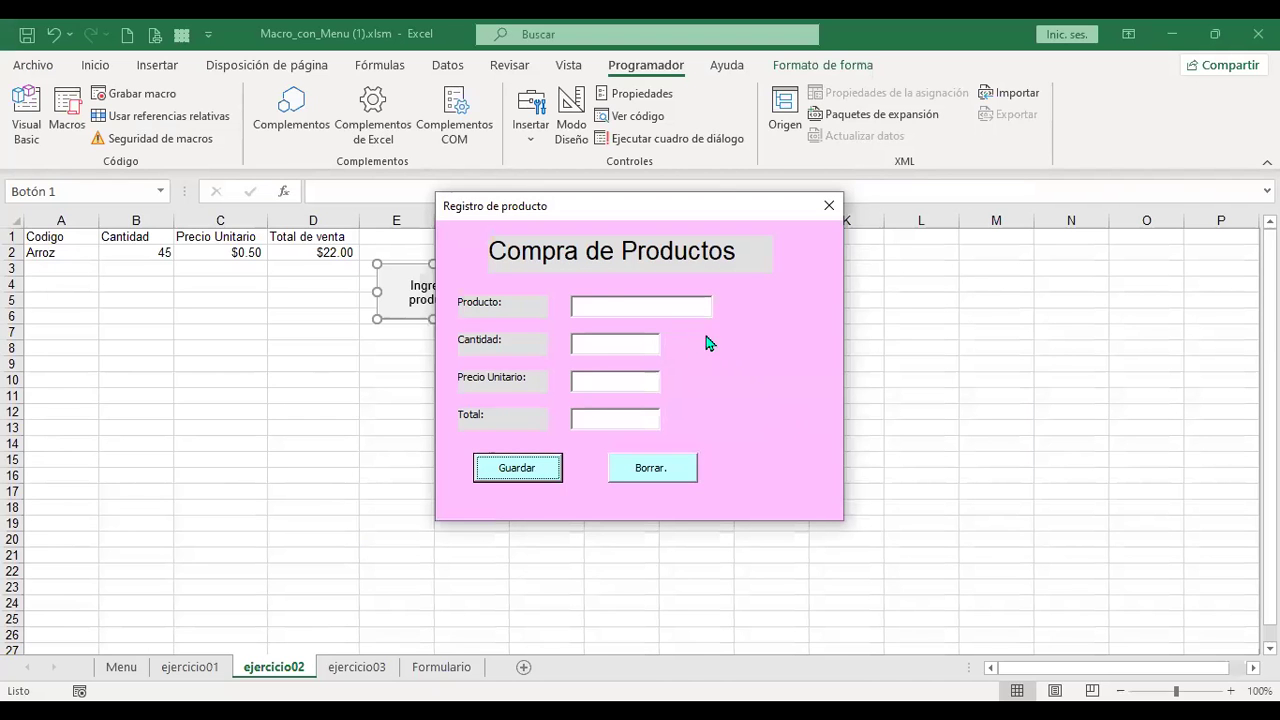
# - Save a product record with Producto Harina, Cantidad 2 and Precio Unitario 2 through the form
pyautogui.click(614, 304)
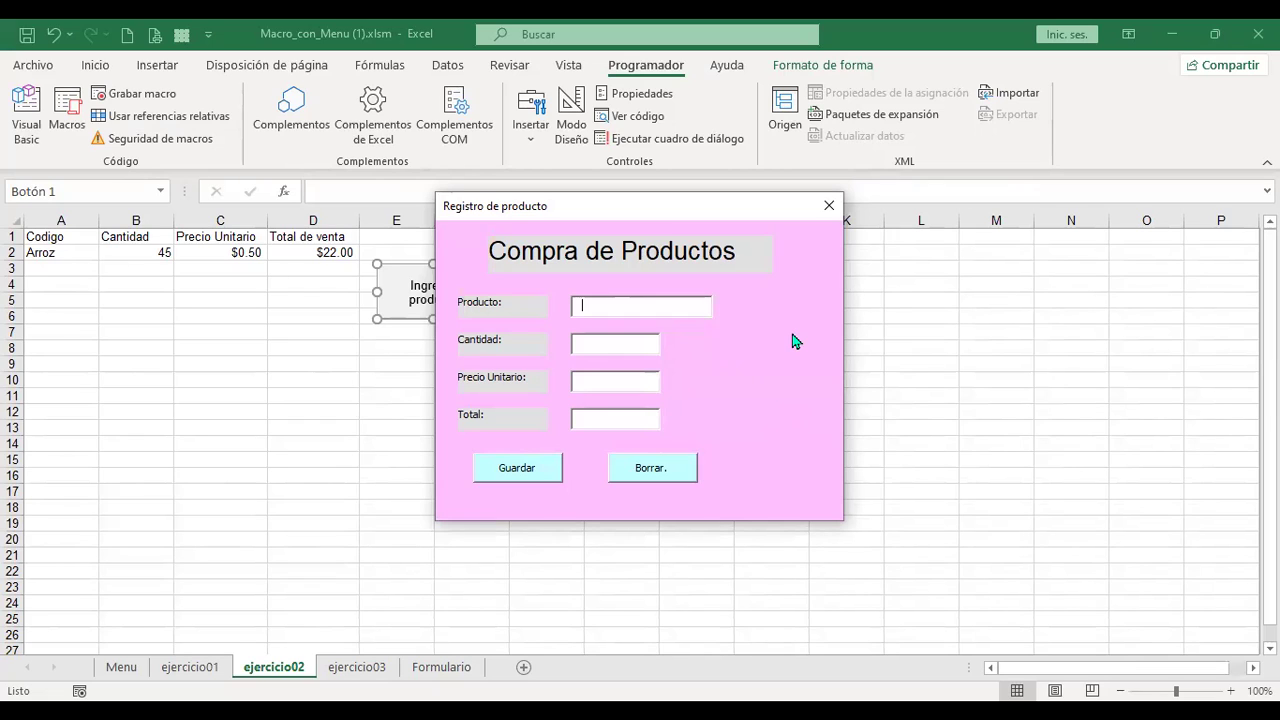
pyautogui.write('Harina')
pyautogui.click(644, 343)
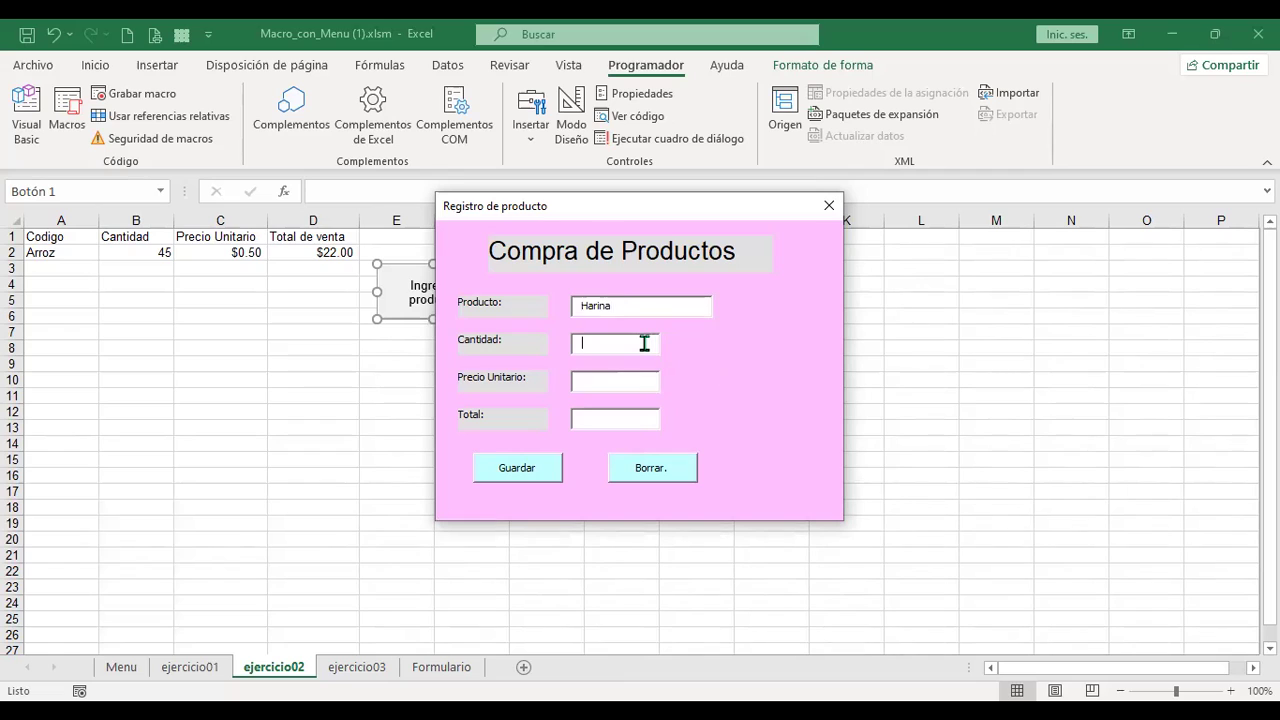
pyautogui.write('2')
pyautogui.click(614, 383)
pyautogui.write('2')
pyautogui.click(541, 470)
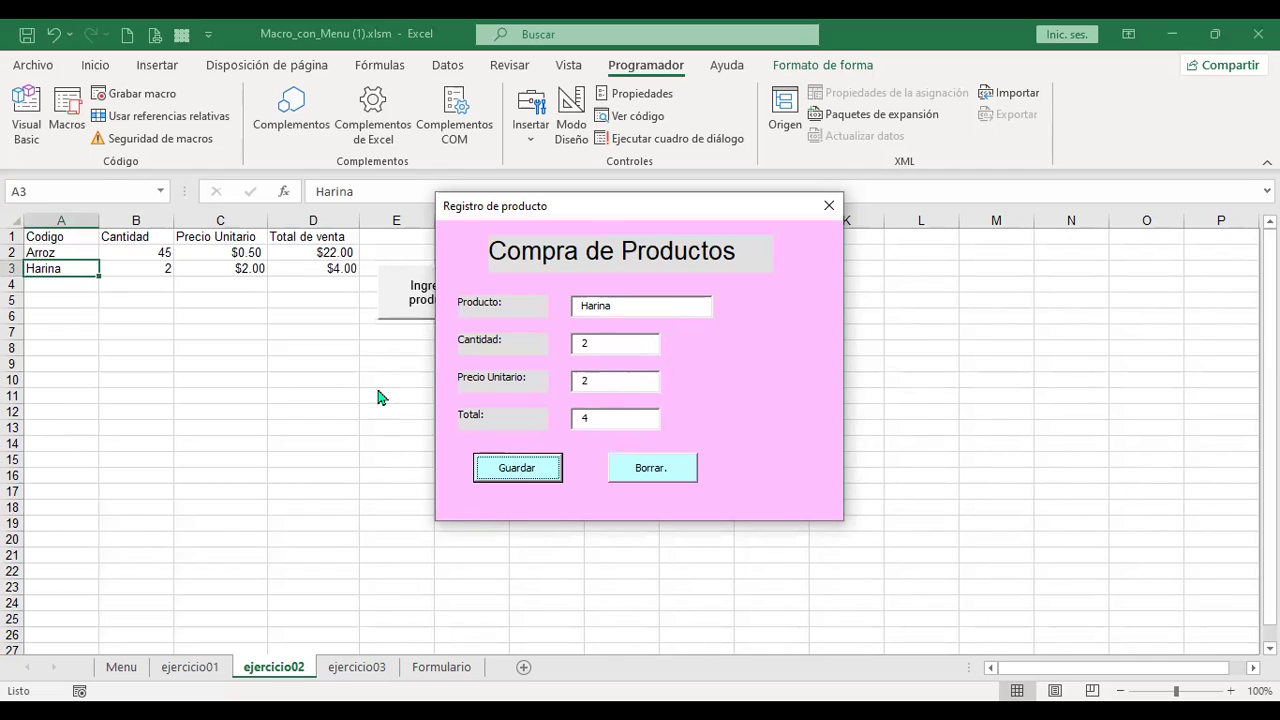
# - Clear the form and save a second record with Producto Bolsas, Cantidad 100 and Precio Unitario 1.3
pyautogui.click(671, 476)
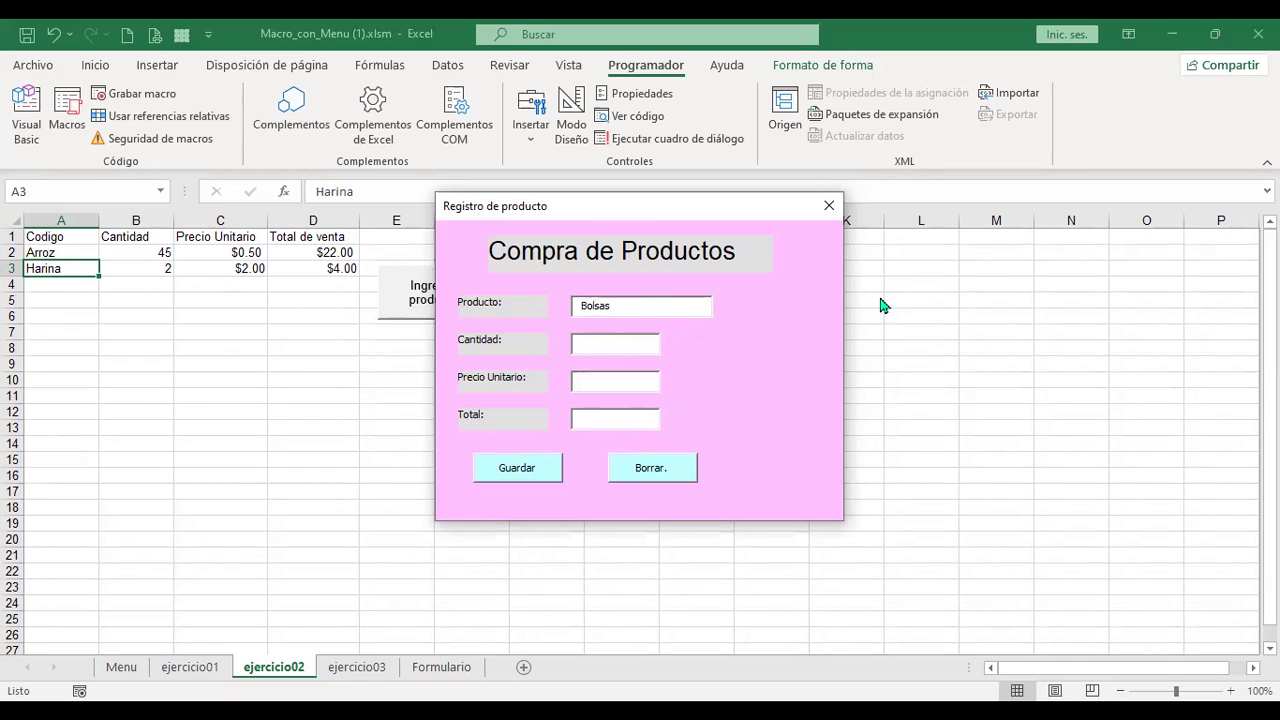
pyautogui.click(601, 342)
pyautogui.write('1')
pyautogui.write('1.3')
pyautogui.click(531, 467)
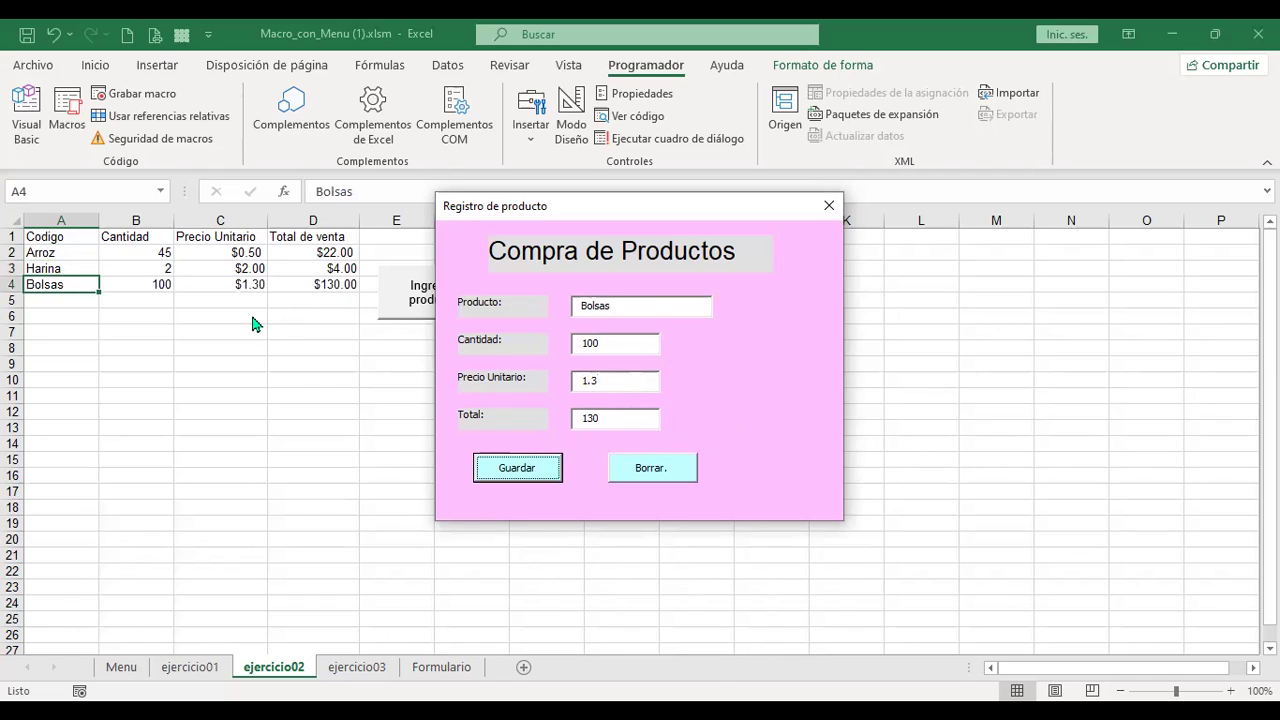
# - Clear the form, save it twice with all fields empty as a test, and close it
pyautogui.click(651, 469)
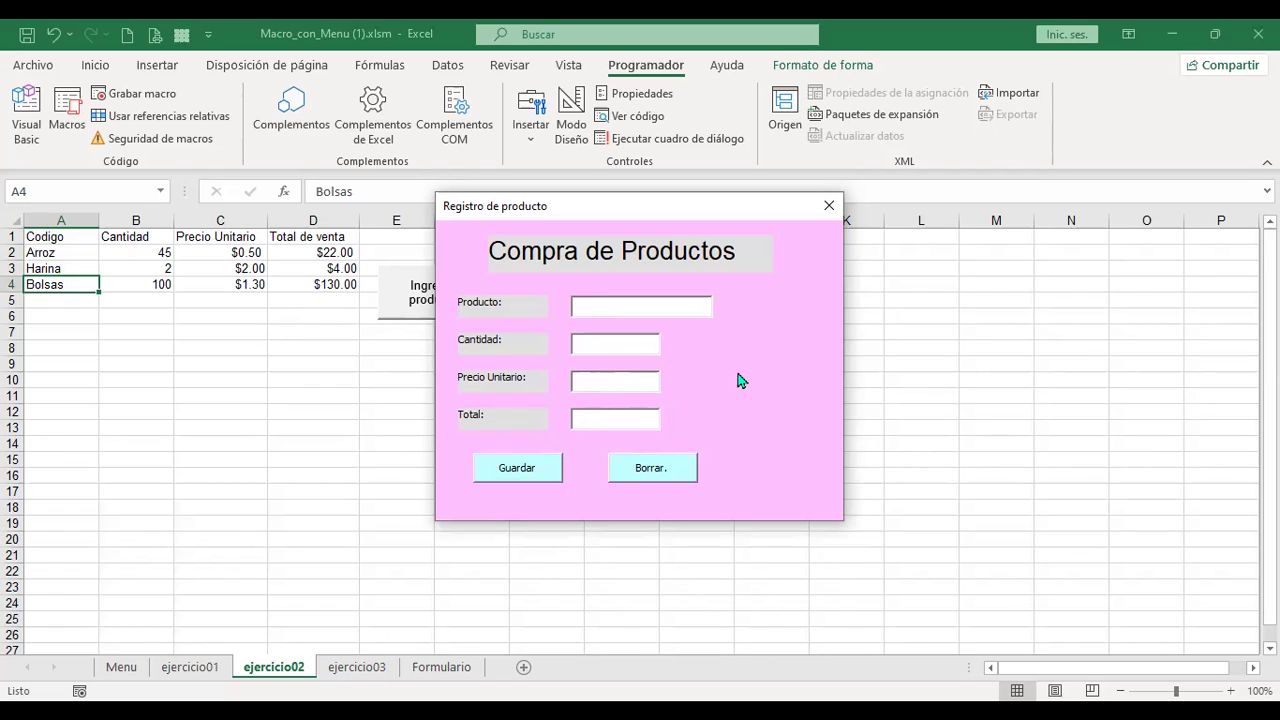
pyautogui.click(547, 470)
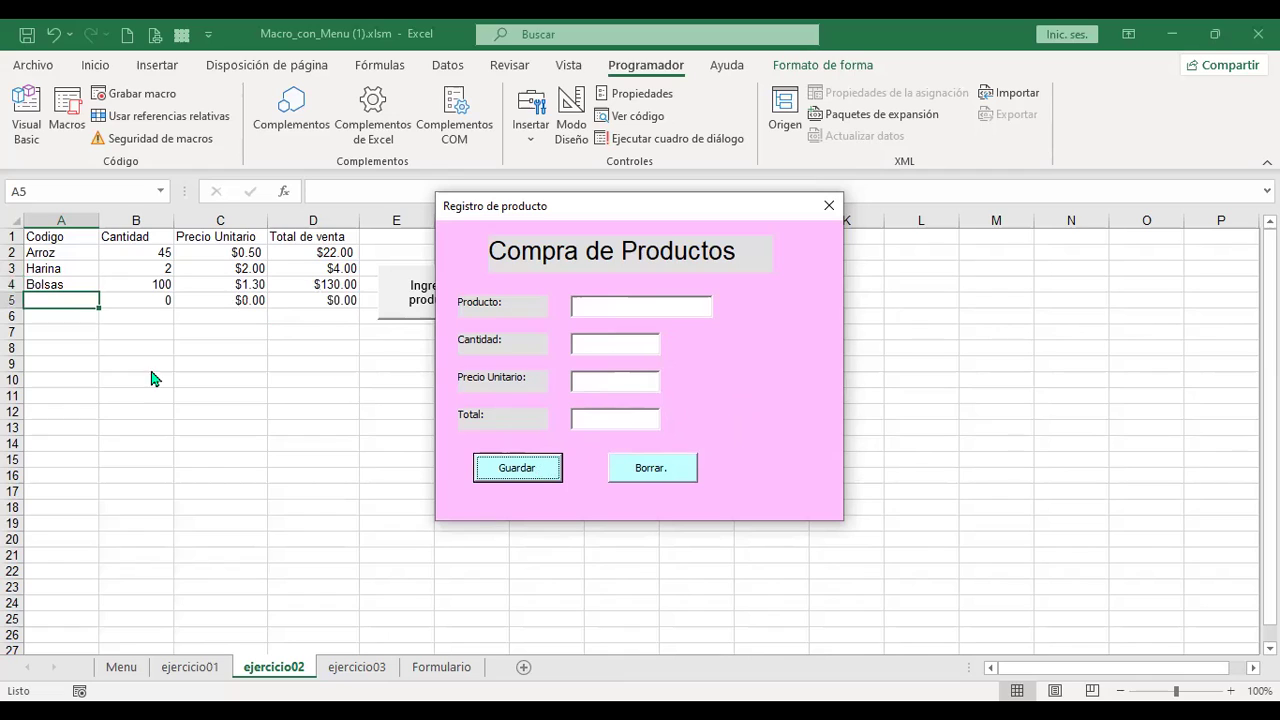
pyautogui.click(528, 465)
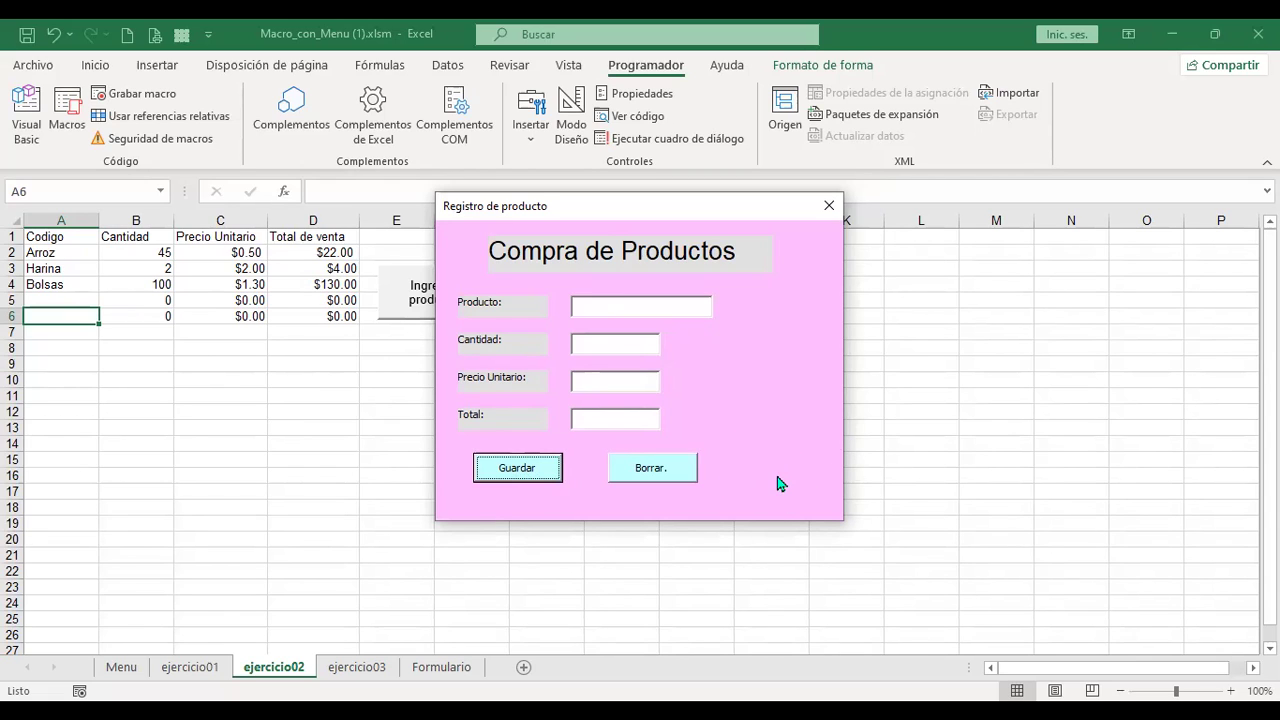
pyautogui.click(828, 208)
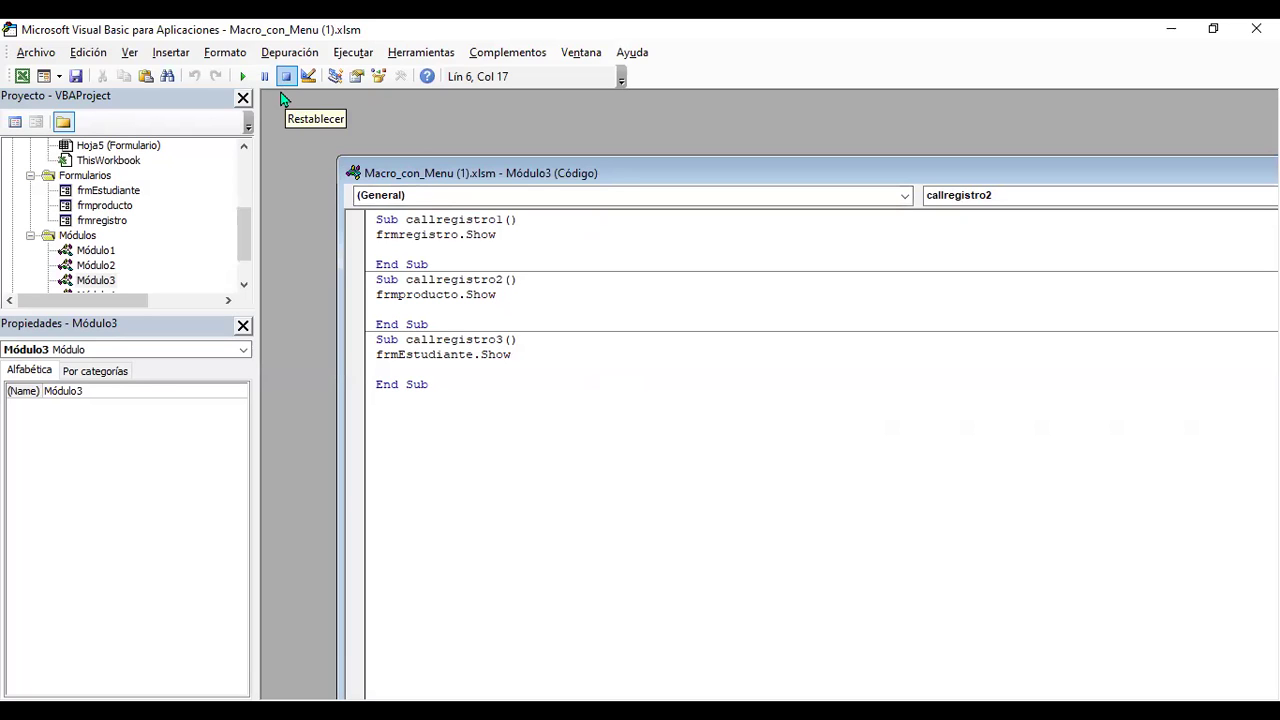
# - Open the click code of the Guardar button on the frmproducto form and maximize the code window
pyautogui.doubleClick(126, 207)
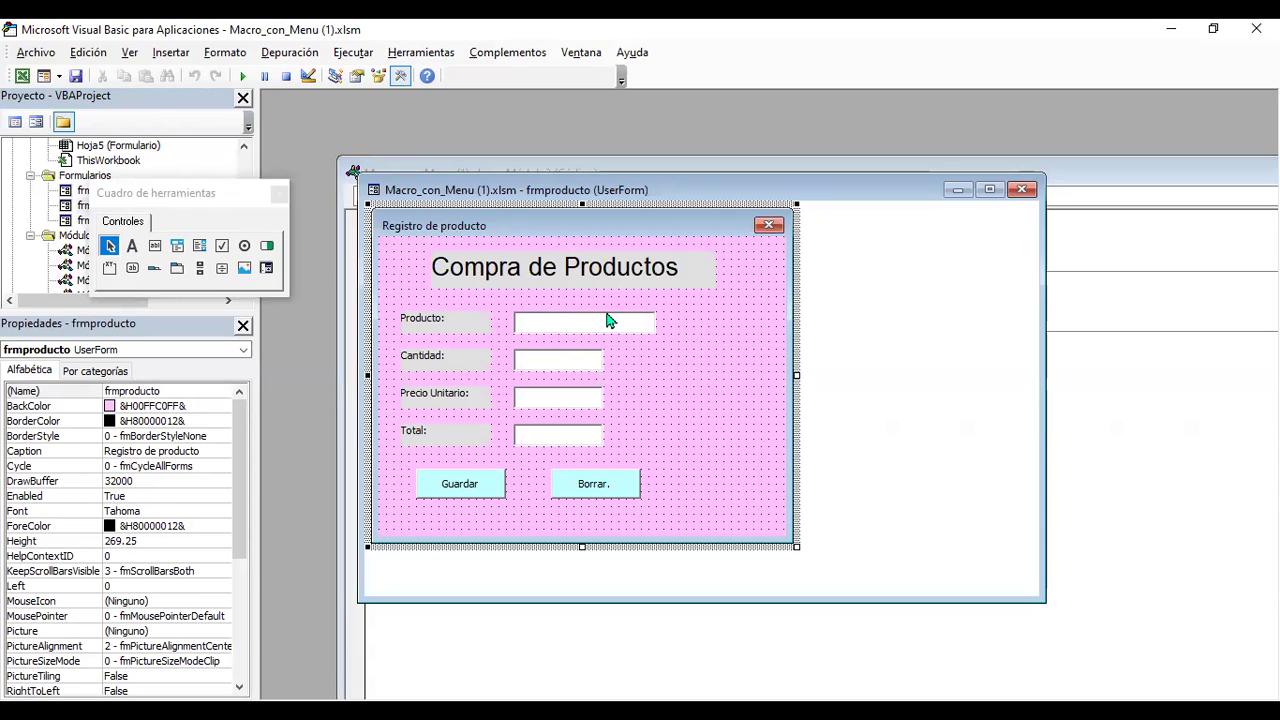
pyautogui.click(468, 492)
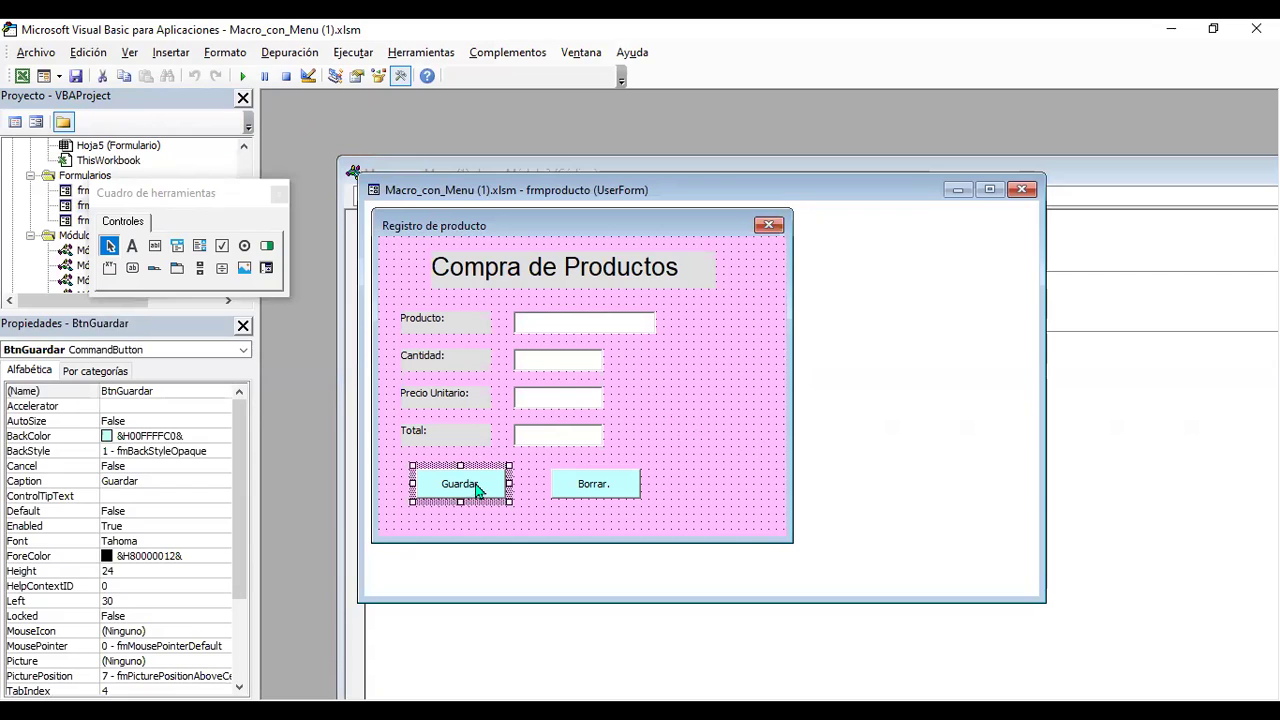
pyautogui.doubleClick(480, 490)
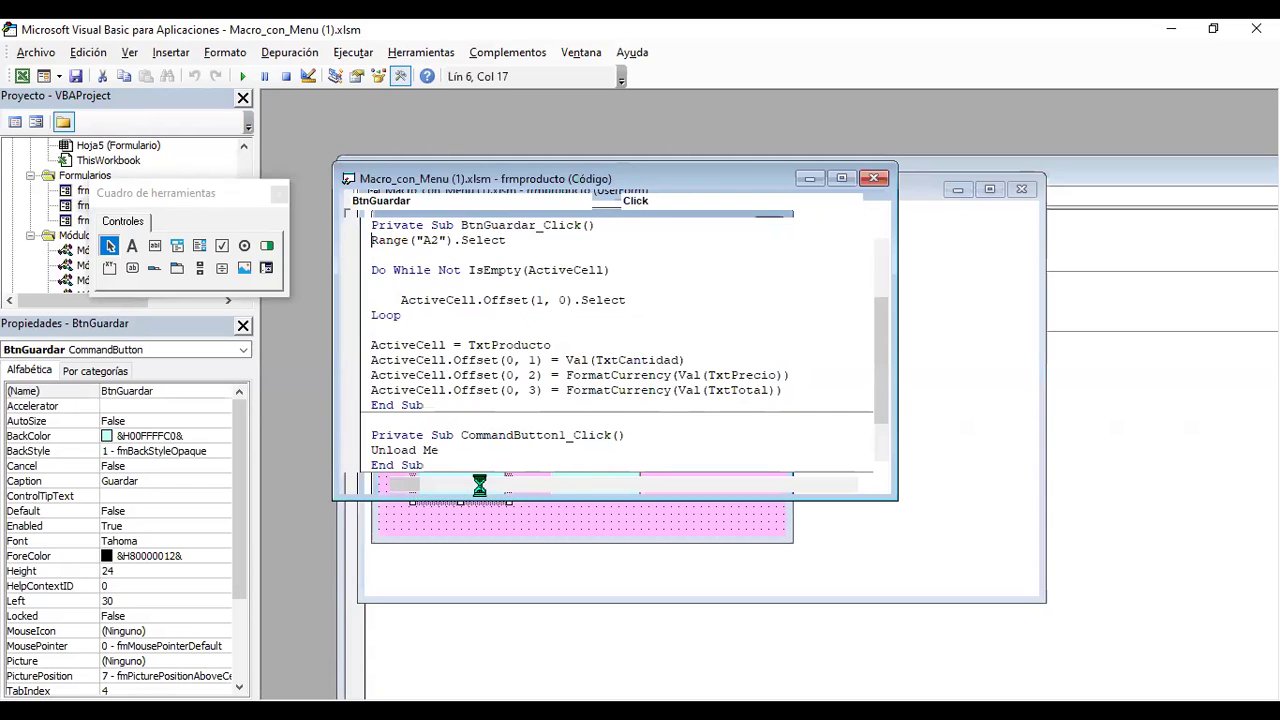
pyautogui.click(841, 178)
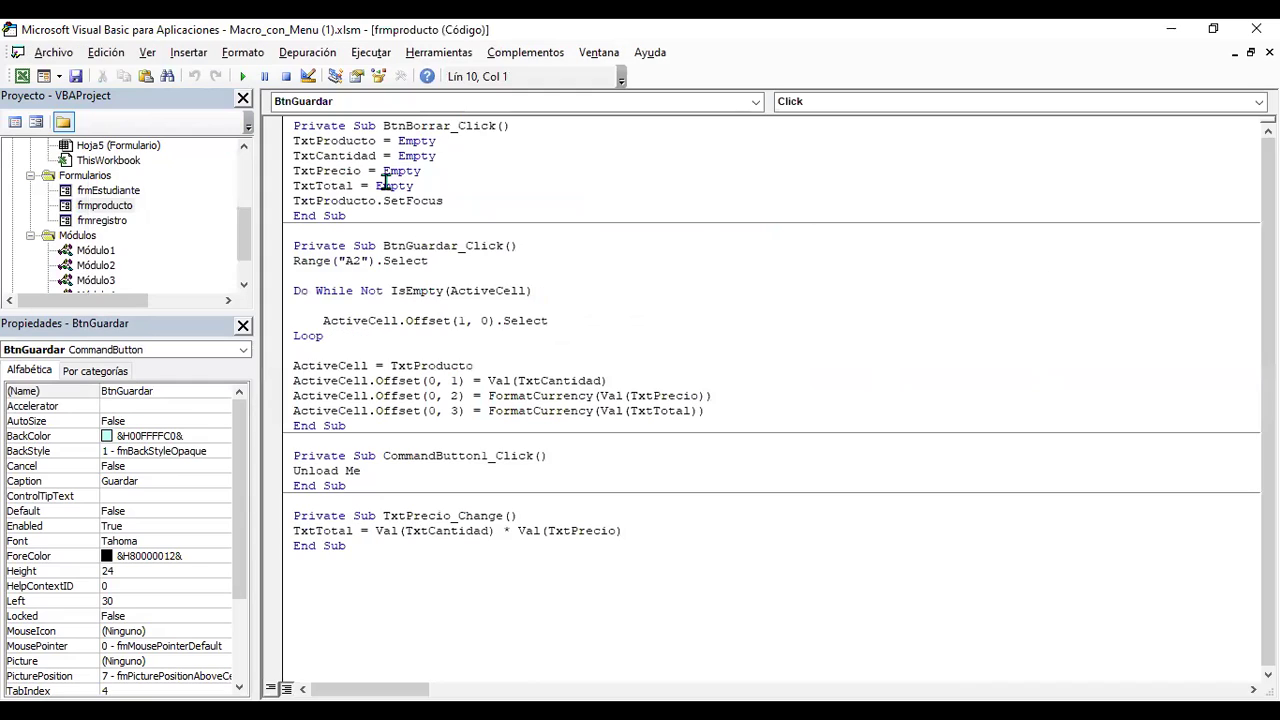
# - Review the cell selection, loop and field assignment lines of the Guardar button's click procedure
pyautogui.click(351, 261)
pyautogui.click(433, 261)
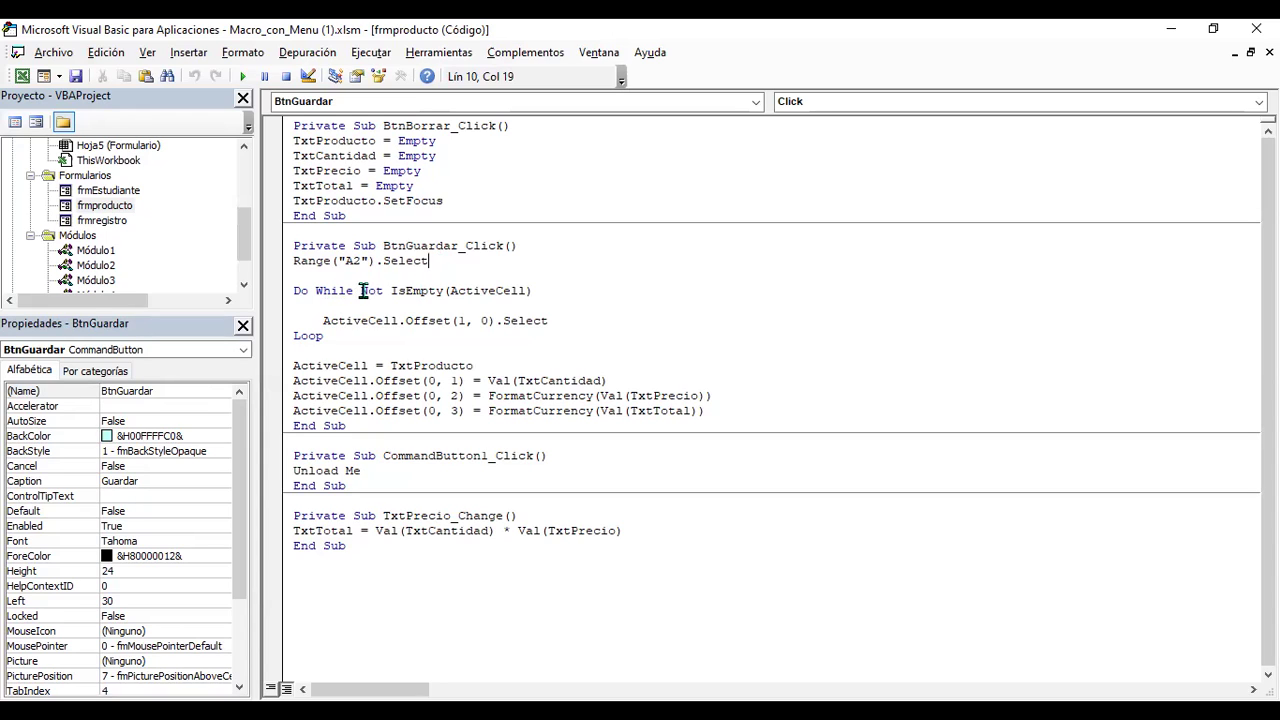
pyautogui.click(413, 320)
pyautogui.click(566, 322)
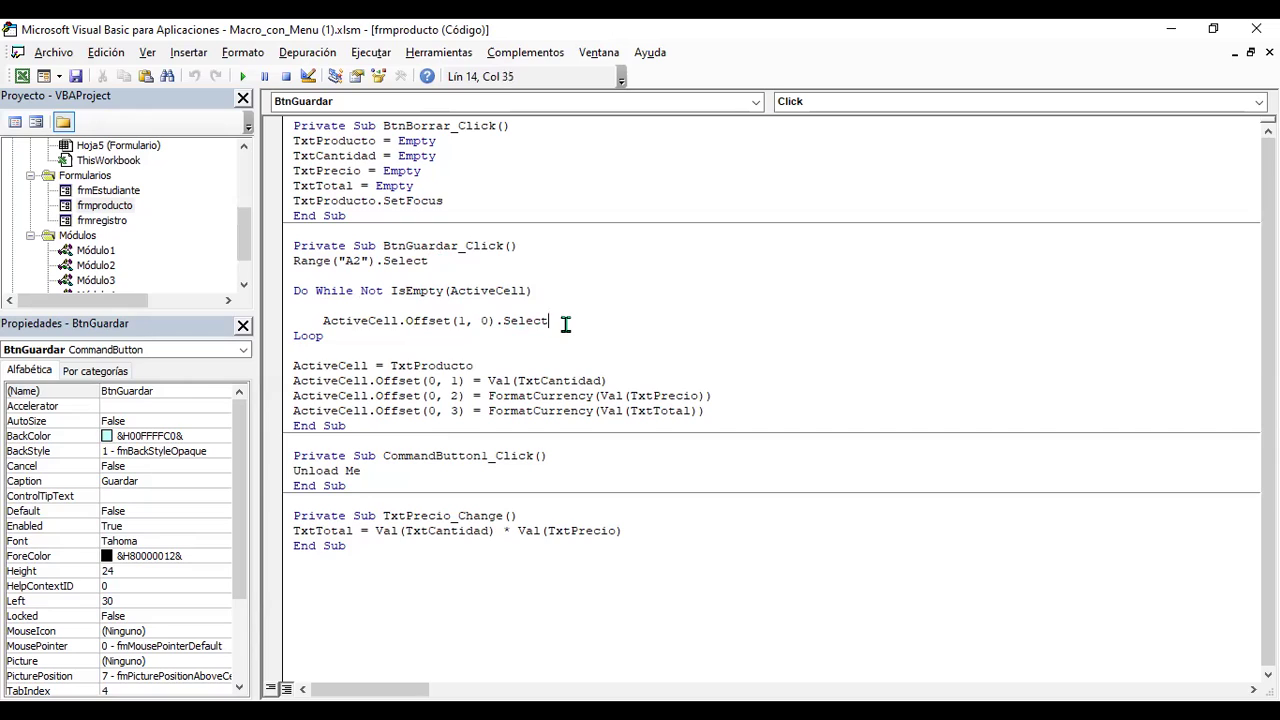
pyautogui.click(484, 365)
pyautogui.click(627, 379)
# - Insert the condition line If TxtProducto = "" Then at the start of BtnGuardar_Click, set off by blank lines
pyautogui.click(533, 245)
pyautogui.press('Return')
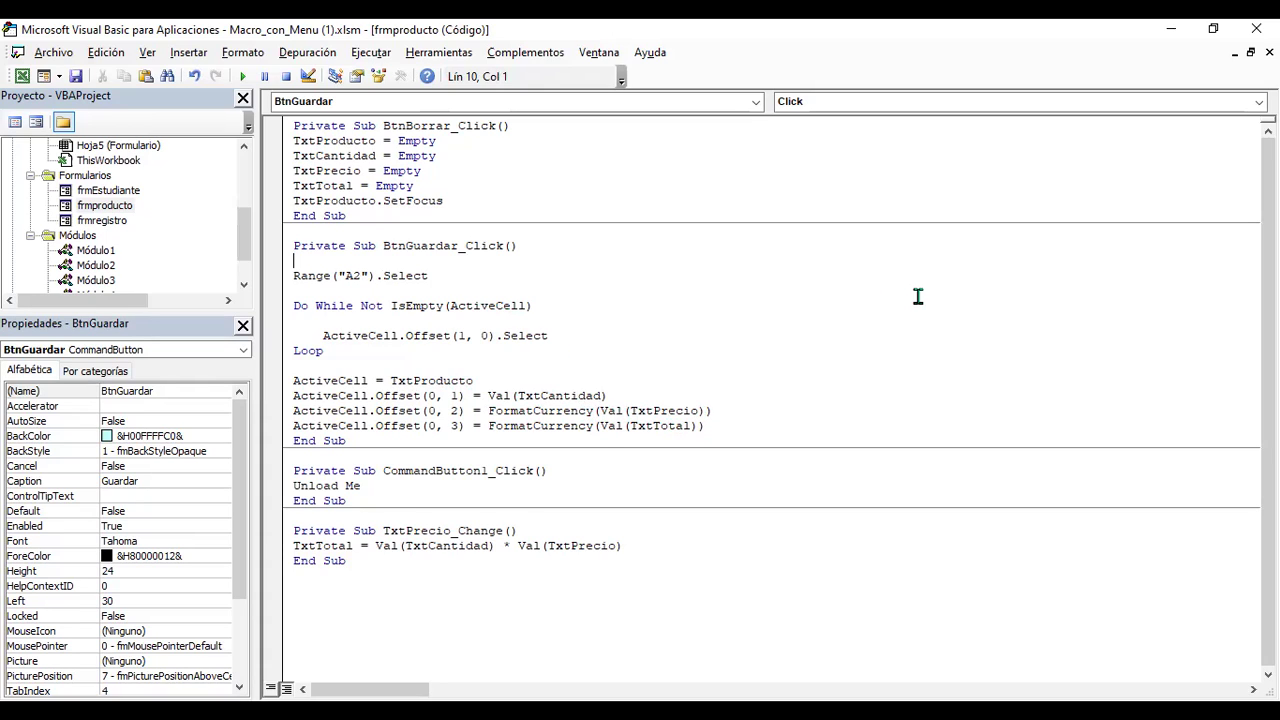
pyautogui.press('Return')
pyautogui.press('Return')
pyautogui.press('Up')
pyautogui.write('if')
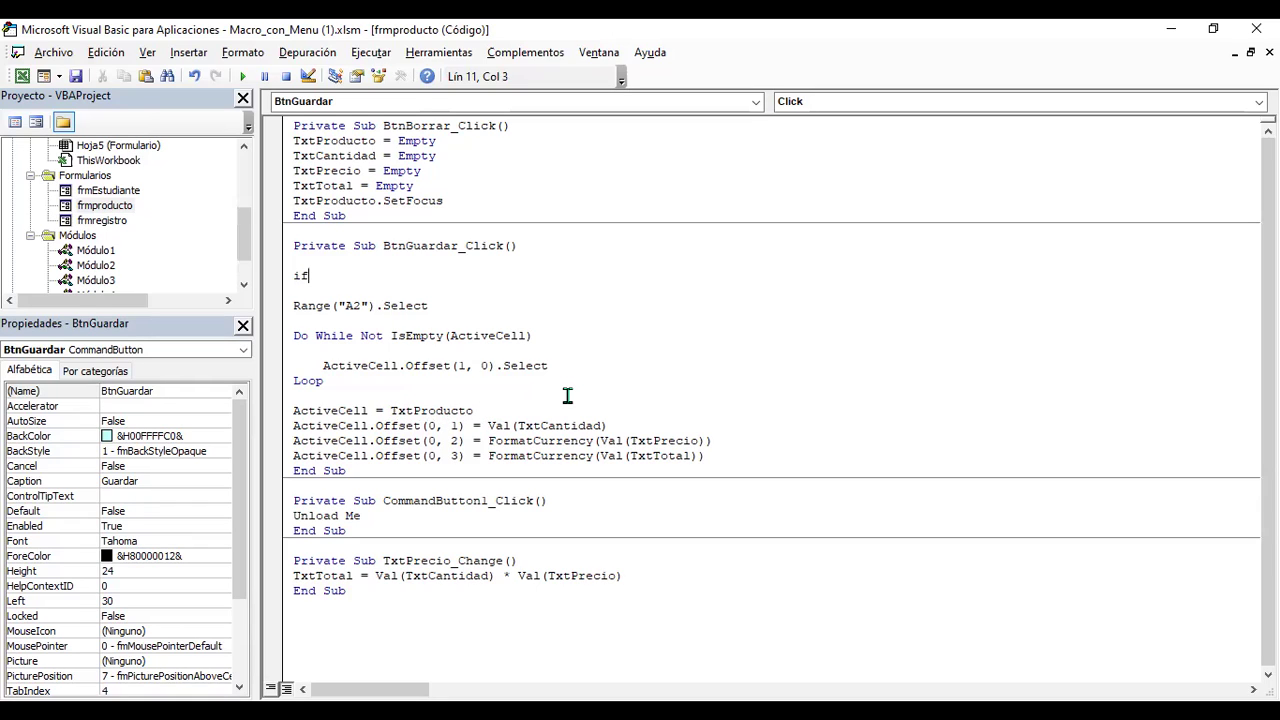
pyautogui.write('txtproducto')
pyautogui.write('=""')
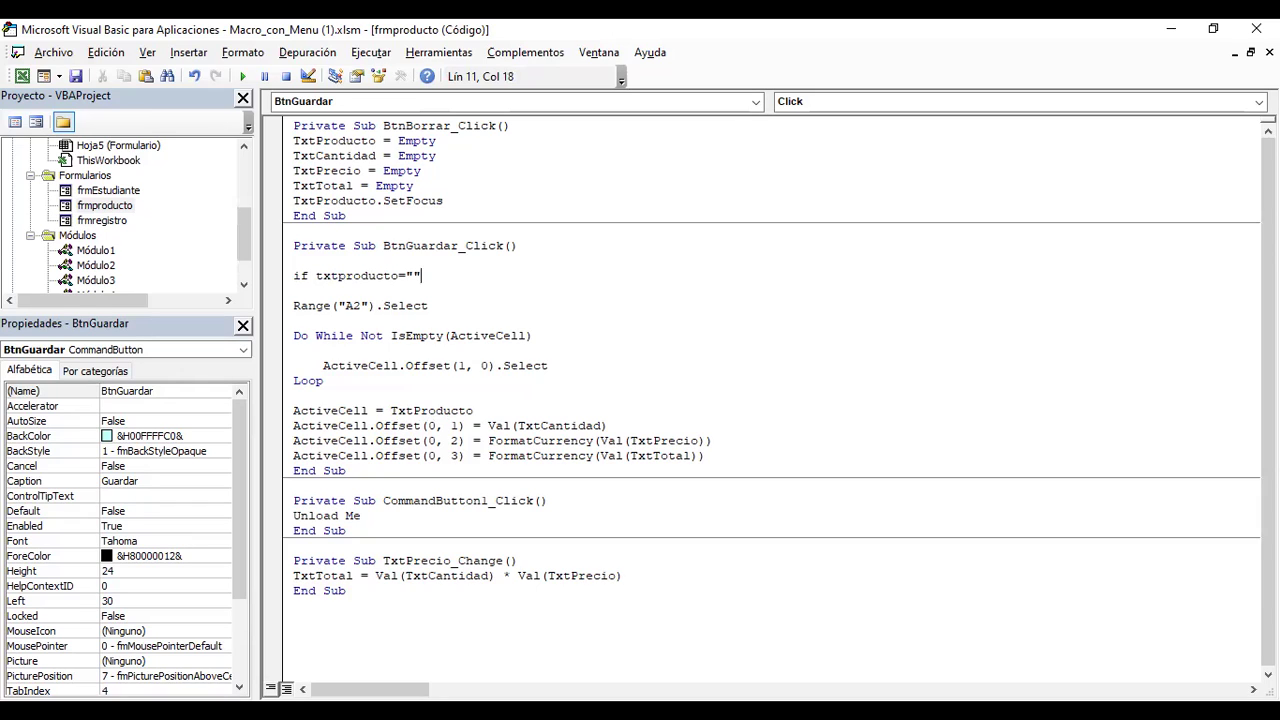
pyautogui.write(' then')
pyautogui.press('Return')
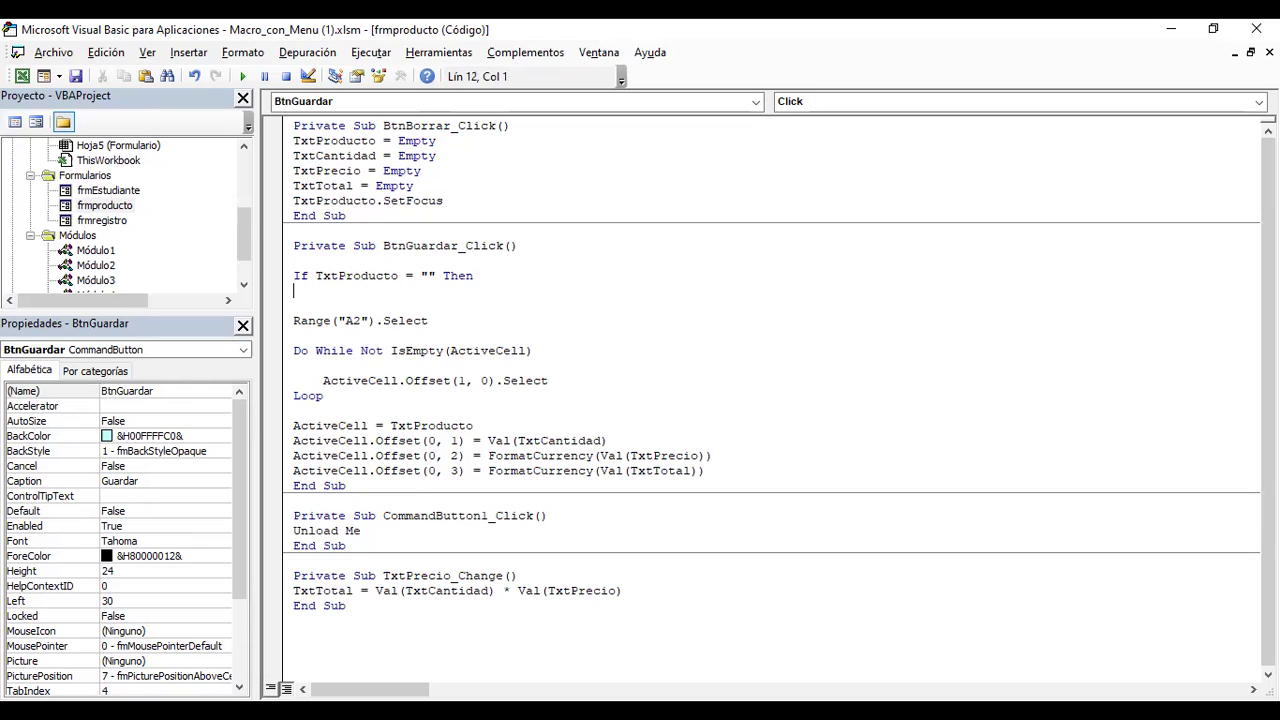
# - Add an indented MsgBox "Escriba un nombre de producto" line under the If condition
pyautogui.write('msgbox')
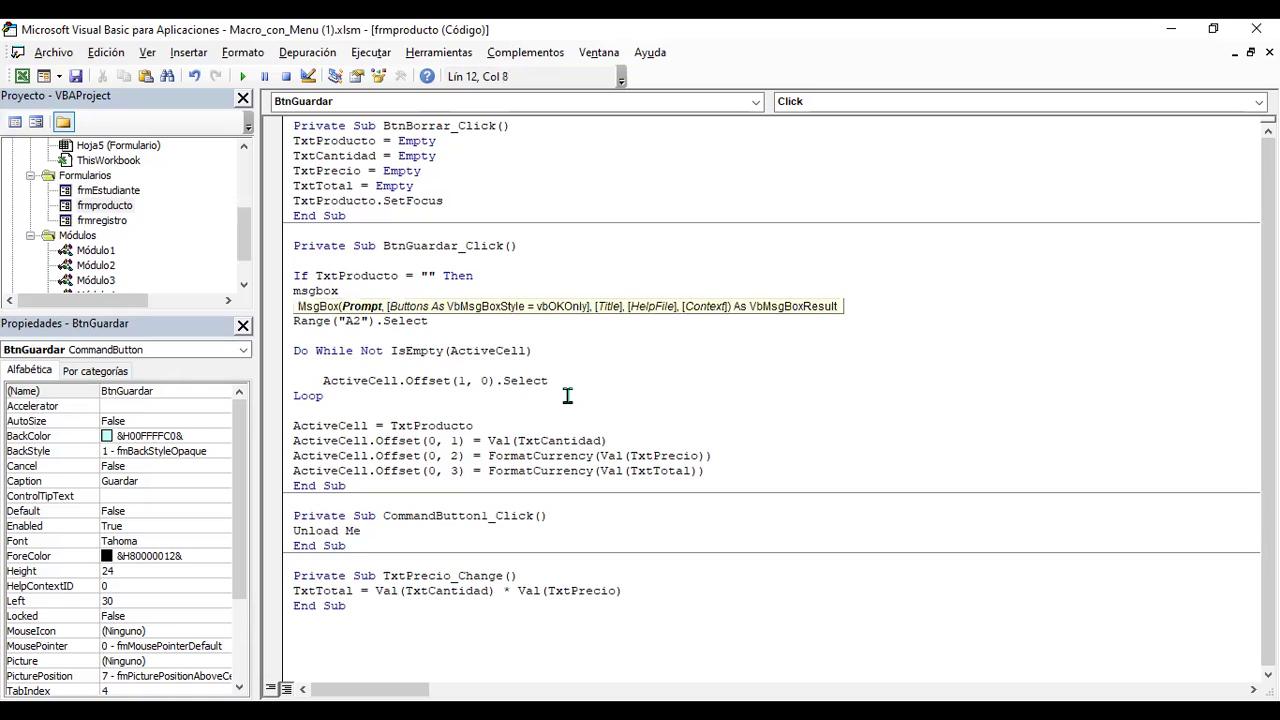
pyautogui.write('"')
pyautogui.write('Escriba un nombre de producto"')
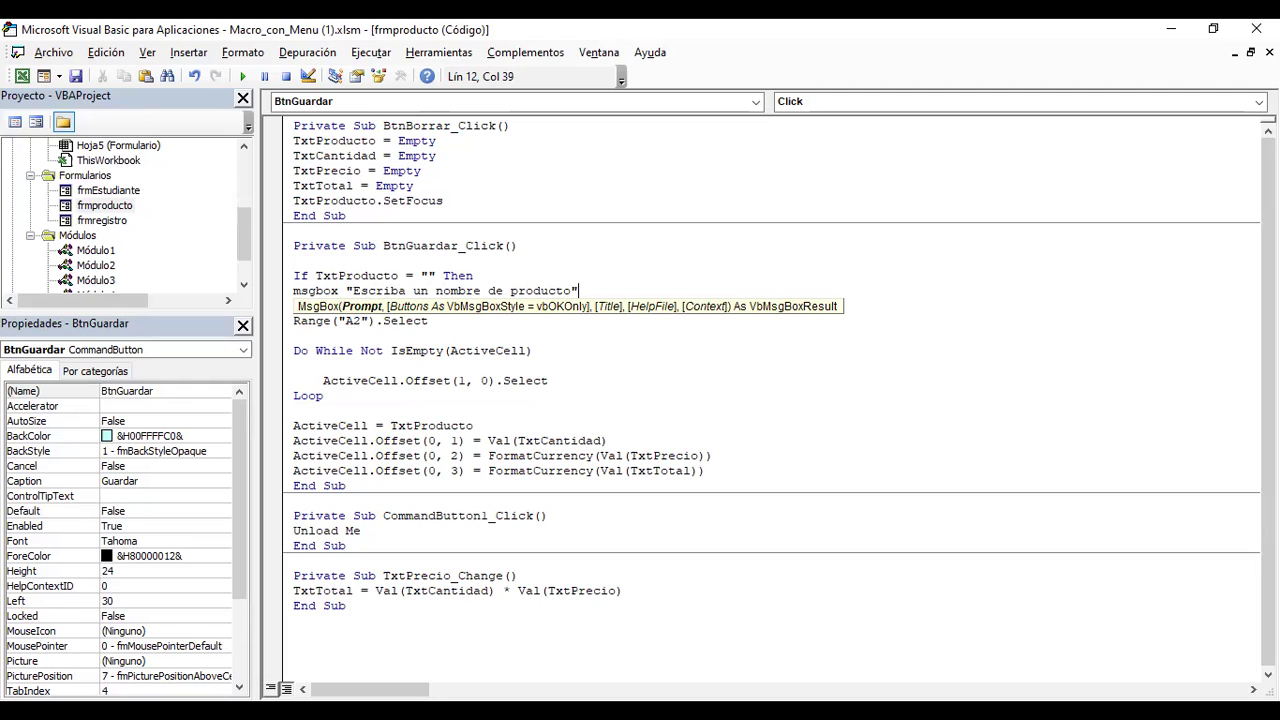
pyautogui.press('Down')
pyautogui.press('Up')
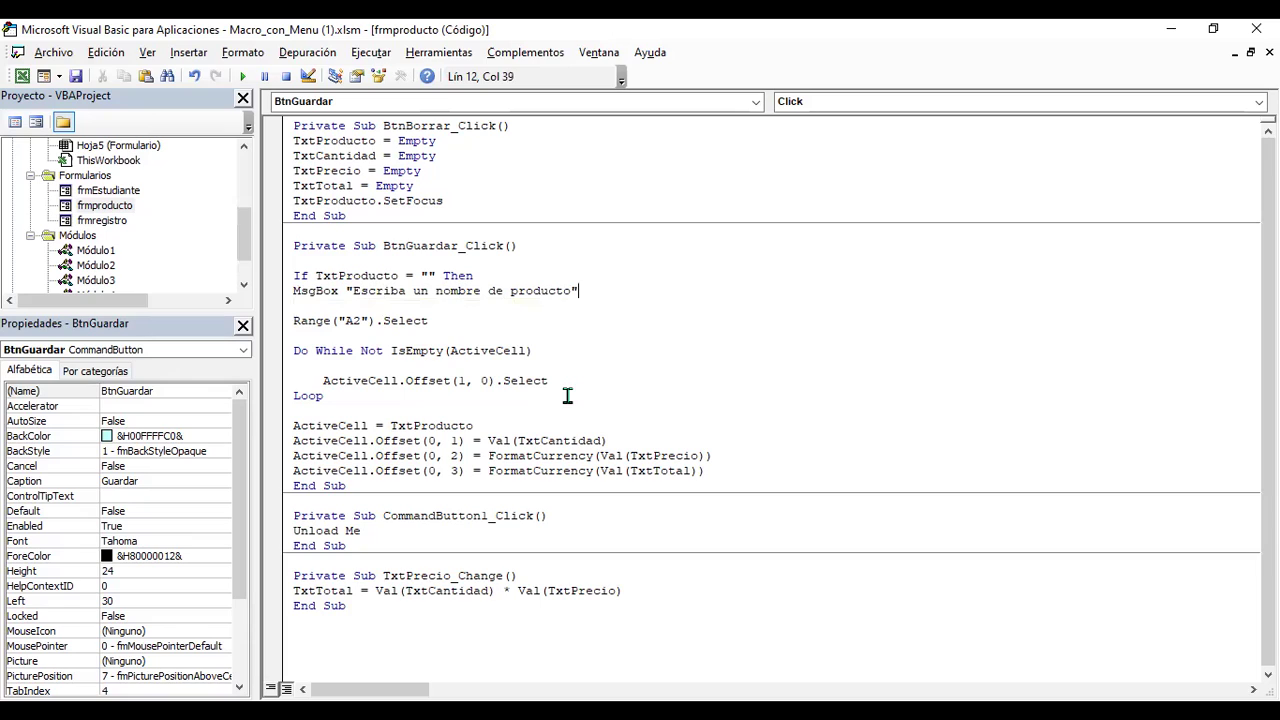
pyautogui.press('Home')
pyautogui.press('Tab')
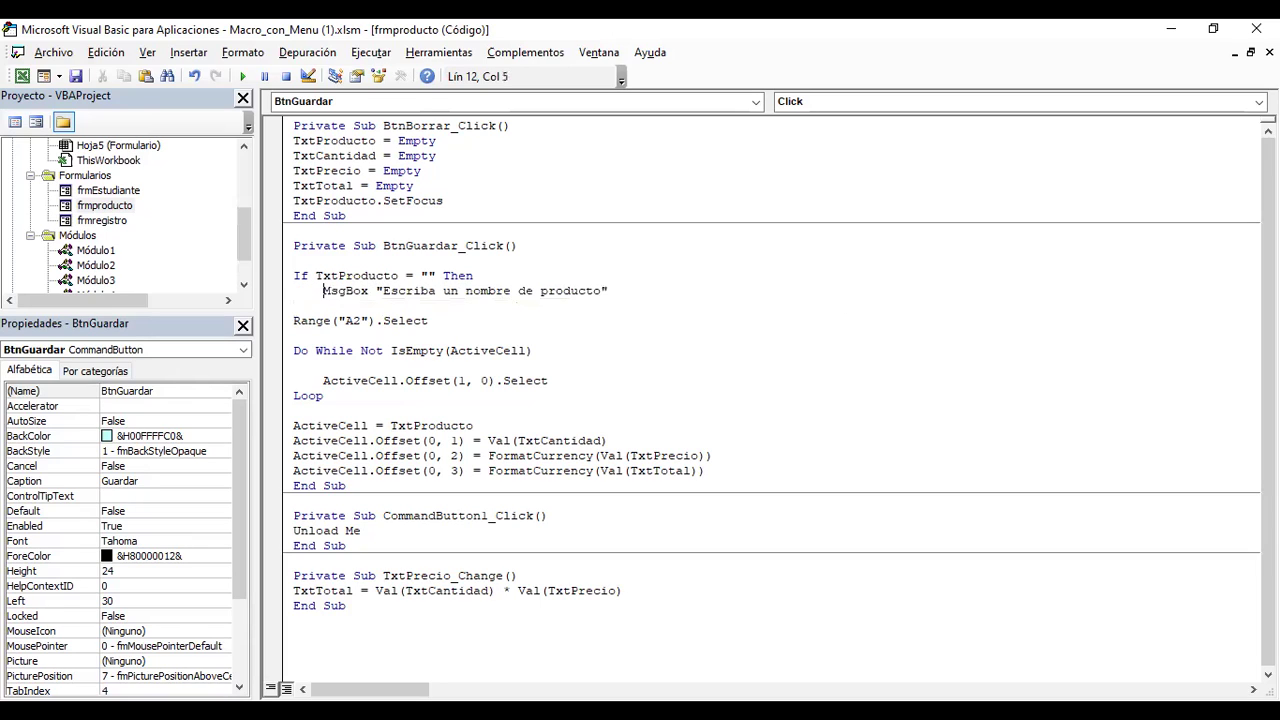
# - Compare the new If block's structure with the Do While and Loop lines in the Guardar procedure
pyautogui.press('Left')
pyautogui.press('End')
pyautogui.press('Home')
pyautogui.press('Left')
pyautogui.press('Left')
pyautogui.press('Left')
pyautogui.press('Left')
pyautogui.press('Left')
pyautogui.press('Right')
pyautogui.press('Up')
pyautogui.hotkey('shift', 'Right')
pyautogui.hotkey('shift', 'Right')
pyautogui.hotkey('shift', 'Right')
pyautogui.moveTo(295, 350); pyautogui.dragTo(359, 395)
pyautogui.click(334, 352)
pyautogui.moveTo(291, 349); pyautogui.dragTo(326, 351)
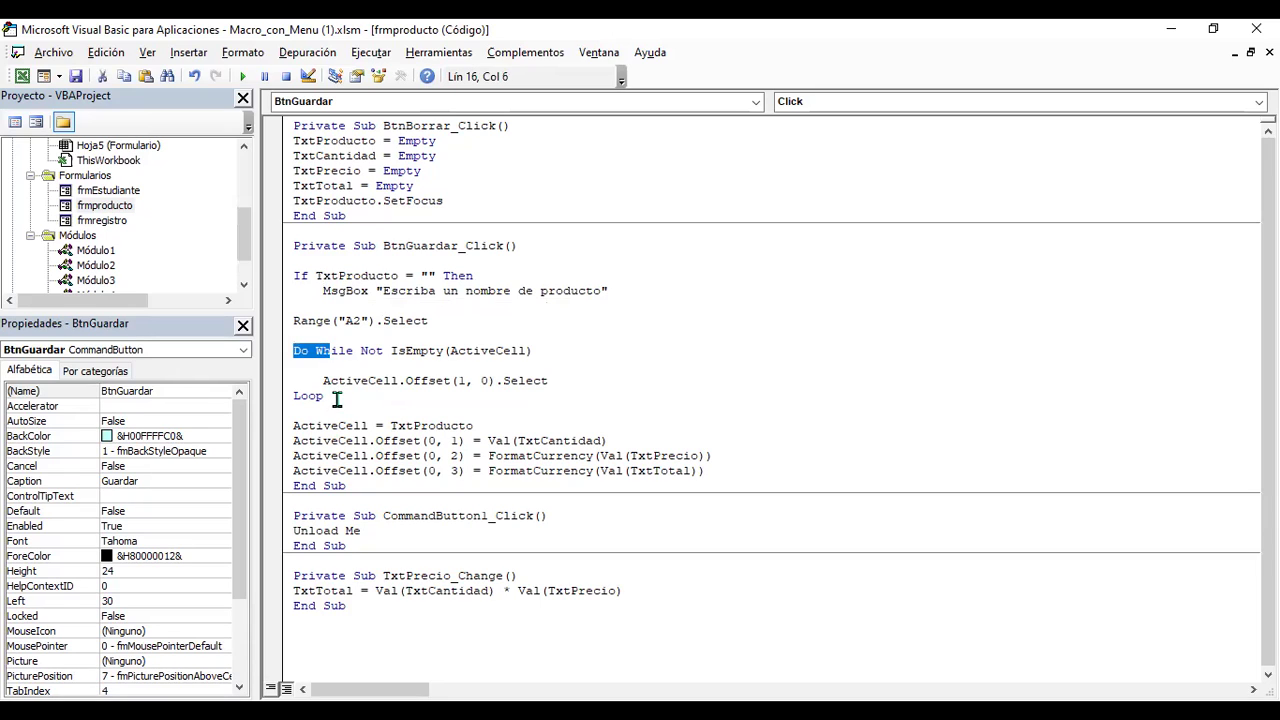
pyautogui.moveTo(332, 398); pyautogui.dragTo(296, 398)
pyautogui.press('Home')
pyautogui.click(327, 292)
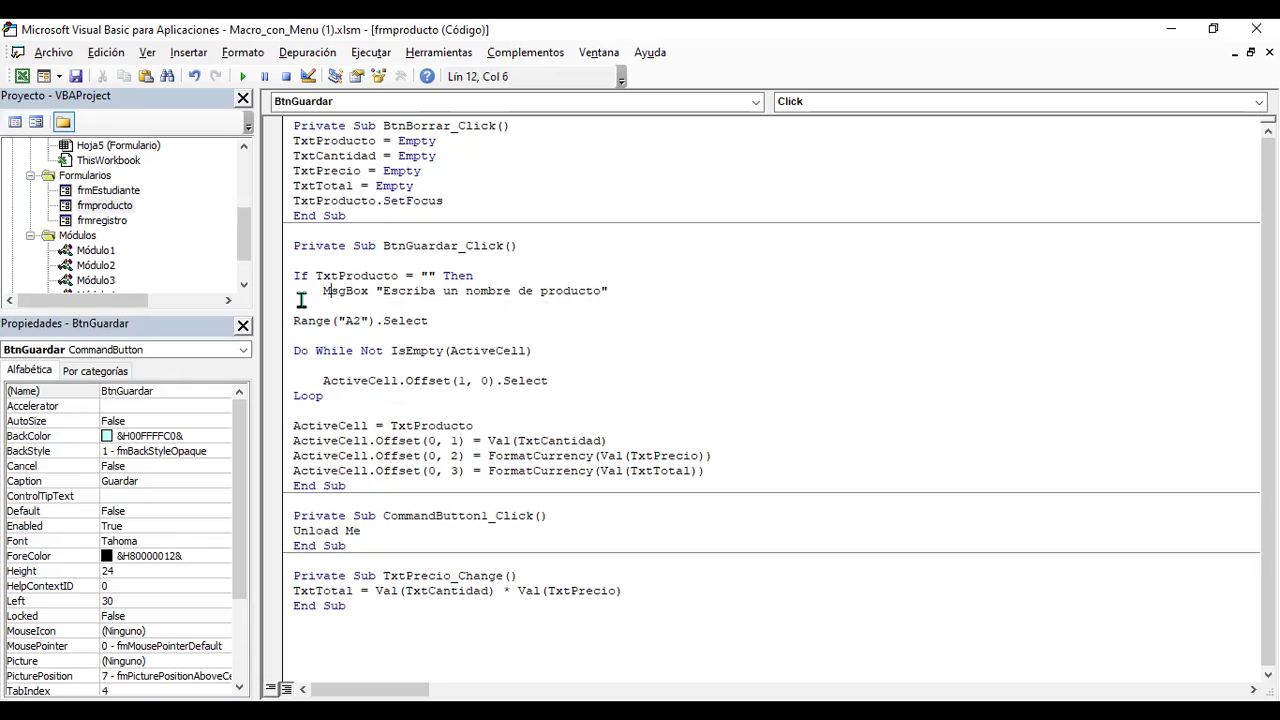
pyautogui.click(318, 290)
pyautogui.click(384, 290)
pyautogui.press('Home')
pyautogui.press('Left')
pyautogui.press('Left')
# - Run the product form, try to save it with all fields empty, and dismiss the compile error
pyautogui.click(243, 80)
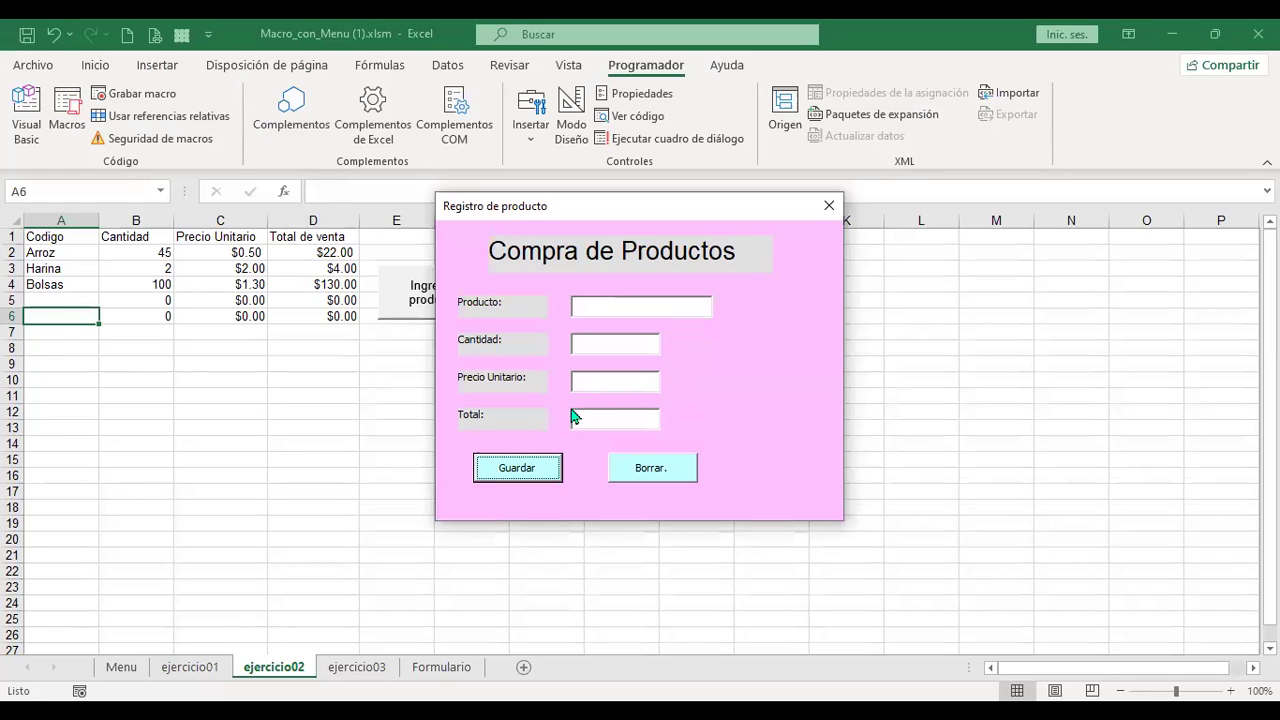
pyautogui.click(518, 468)
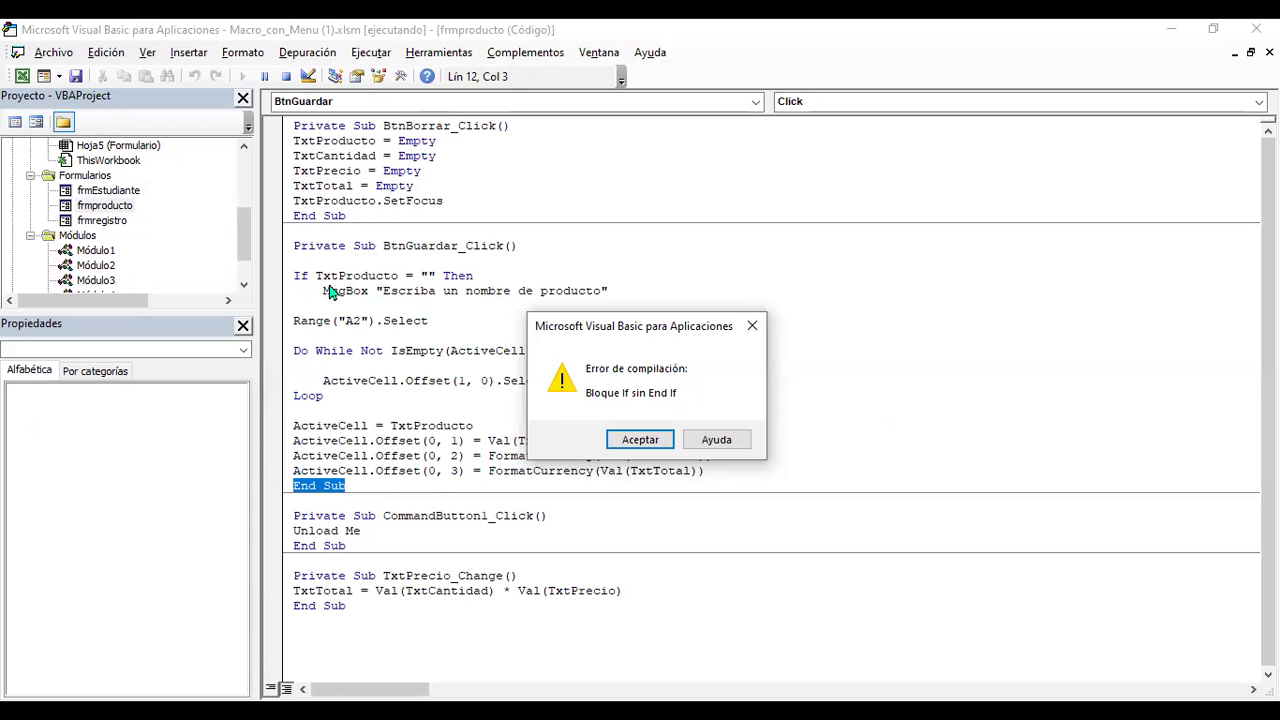
pyautogui.click(640, 439)
# - Close the If block with an End If line below the MsgBox statement, followed by a blank line
pyautogui.click(307, 305)
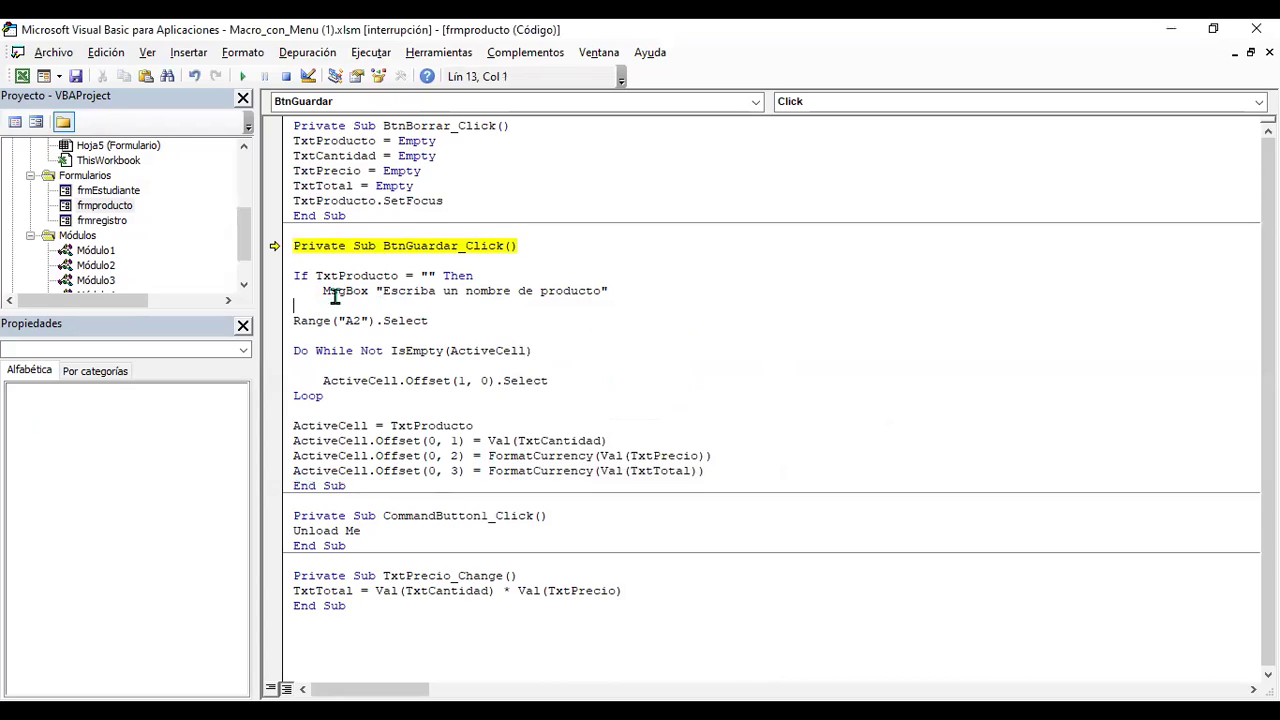
pyautogui.write('end if')
pyautogui.press('Return')
pyautogui.click(293, 305)
pyautogui.press('Up')
pyautogui.press('Up')
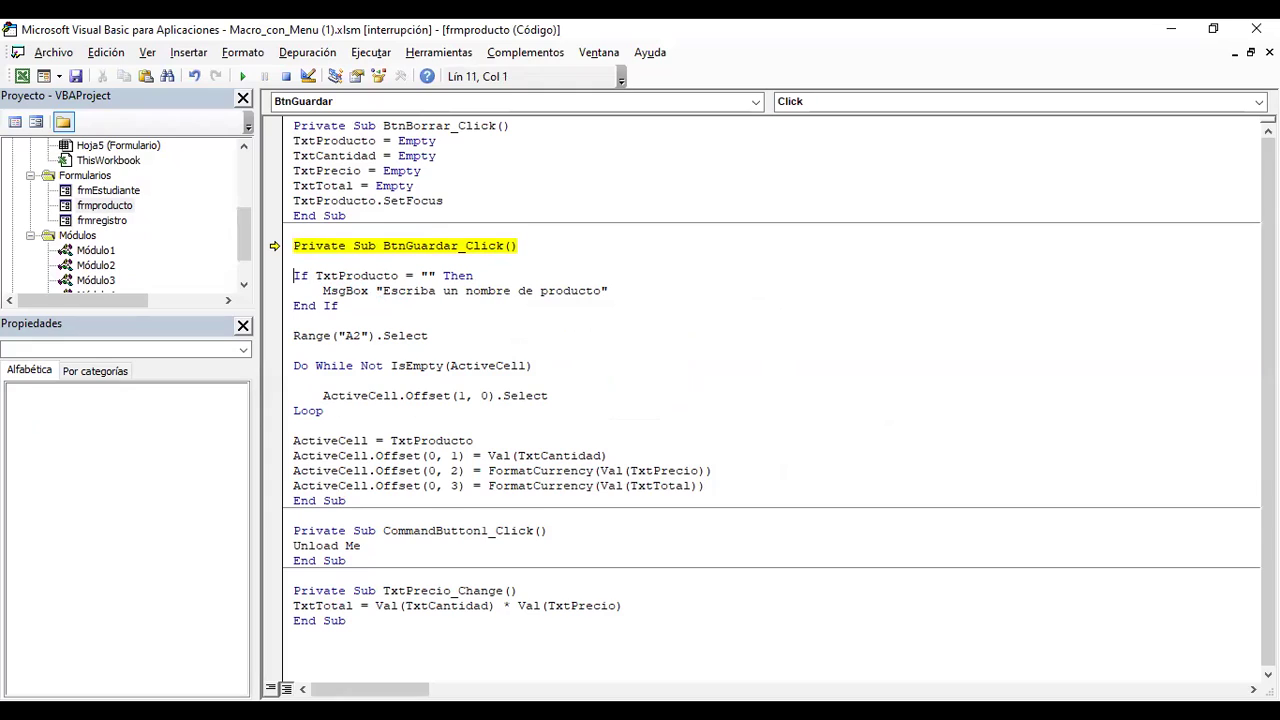
# - Review the lines of the completed If block and stop the interrupted code execution
pyautogui.click(427, 277)
pyautogui.doubleClick(317, 275)
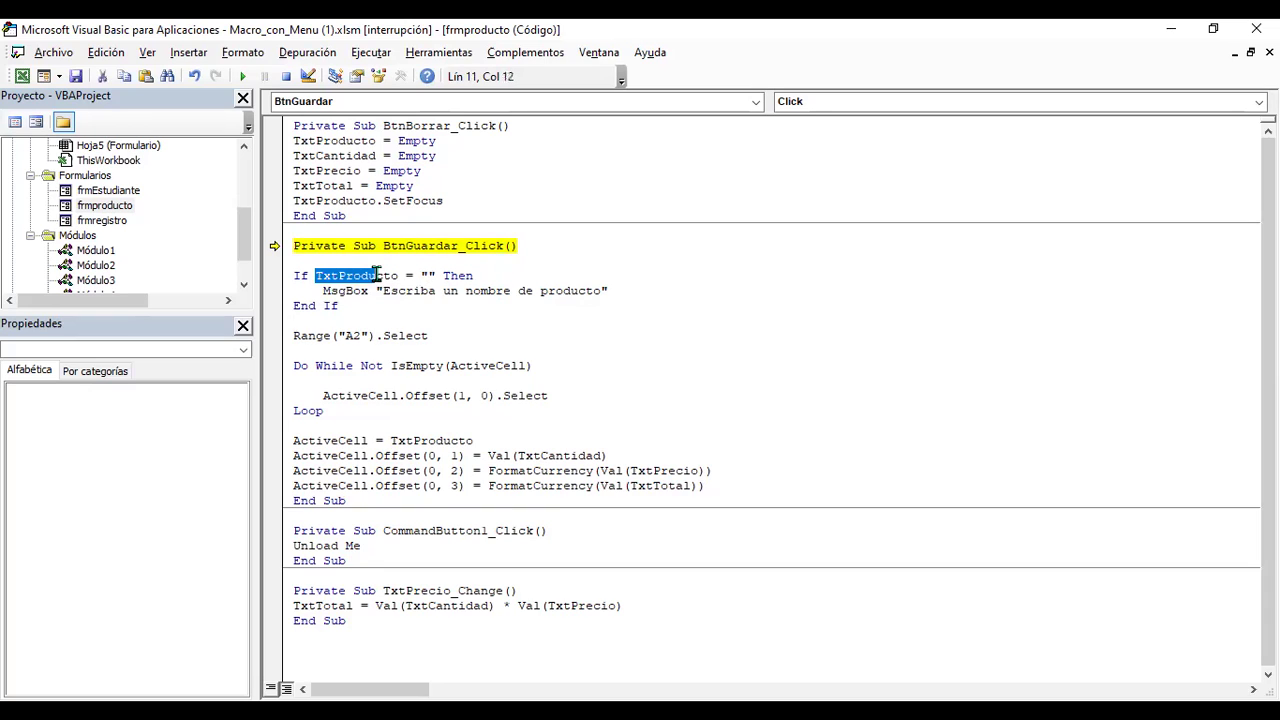
pyautogui.click(498, 275)
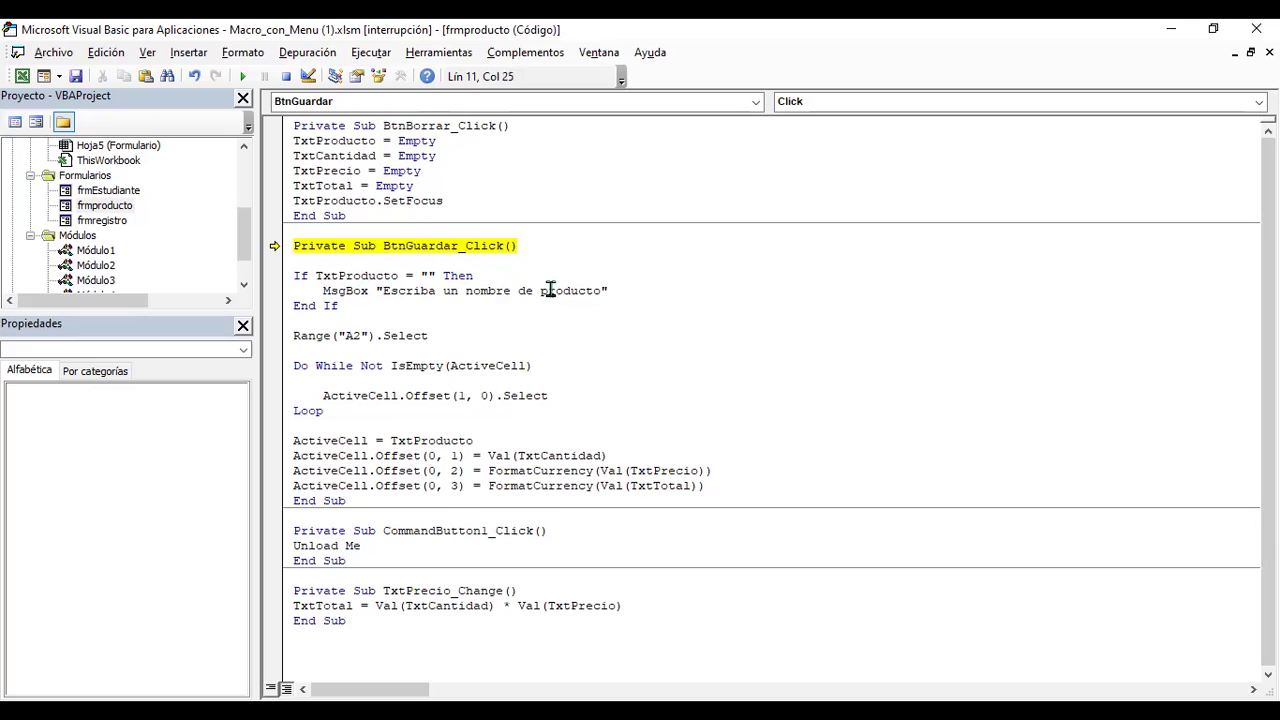
pyautogui.click(634, 290)
pyautogui.click(345, 305)
pyautogui.moveTo(316, 276)
pyautogui.click(286, 84)
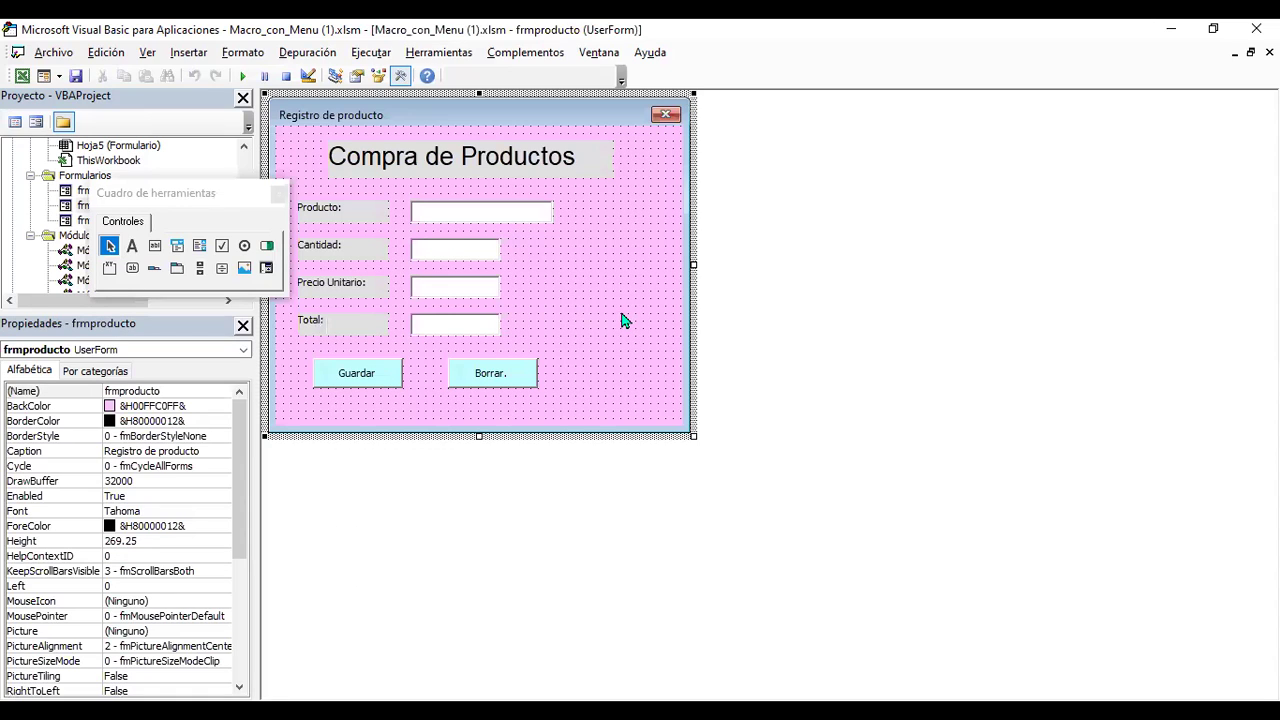
# - Run the product form, save it twice with empty fields while accepting each message, and close the form
pyautogui.click(240, 80)
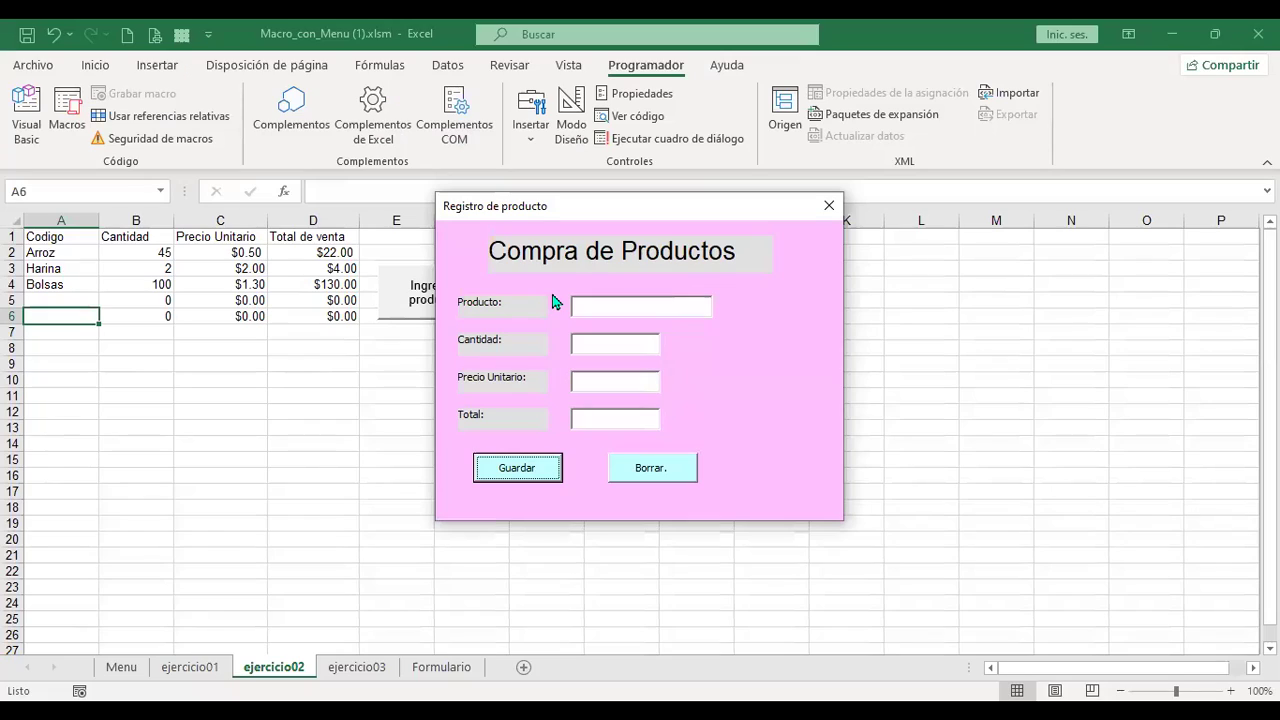
pyautogui.click(544, 471)
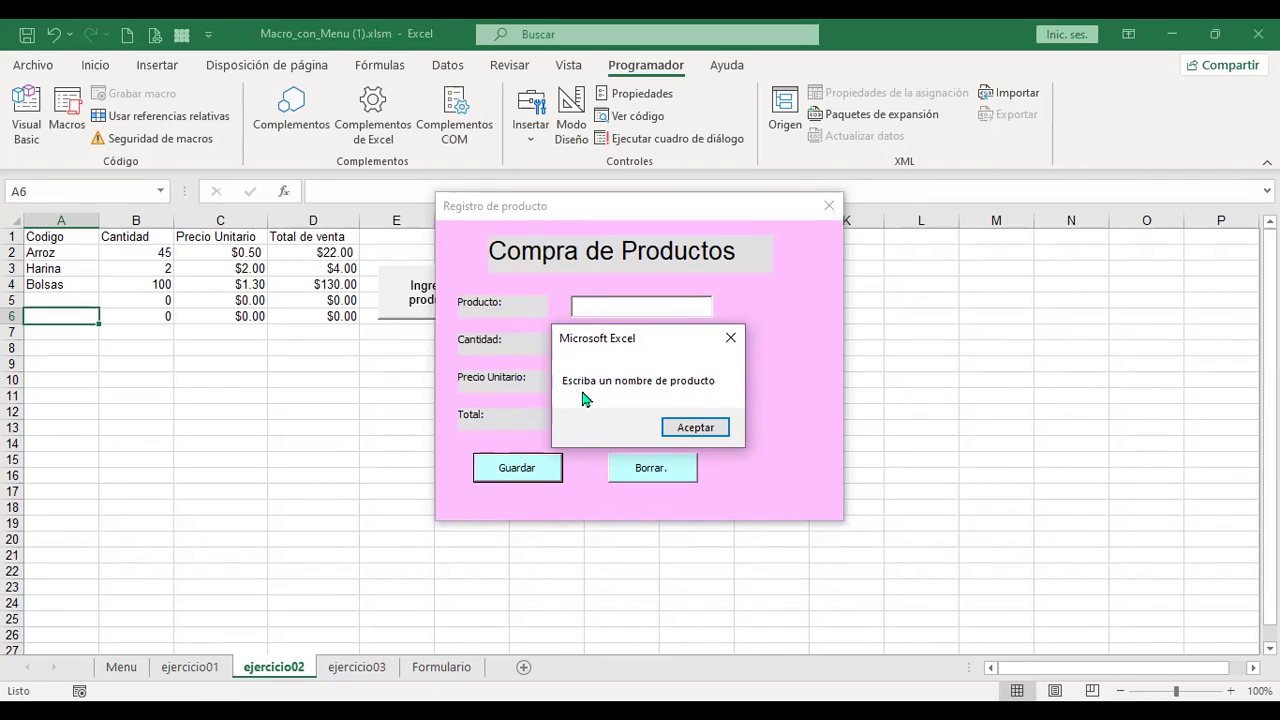
pyautogui.click(696, 428)
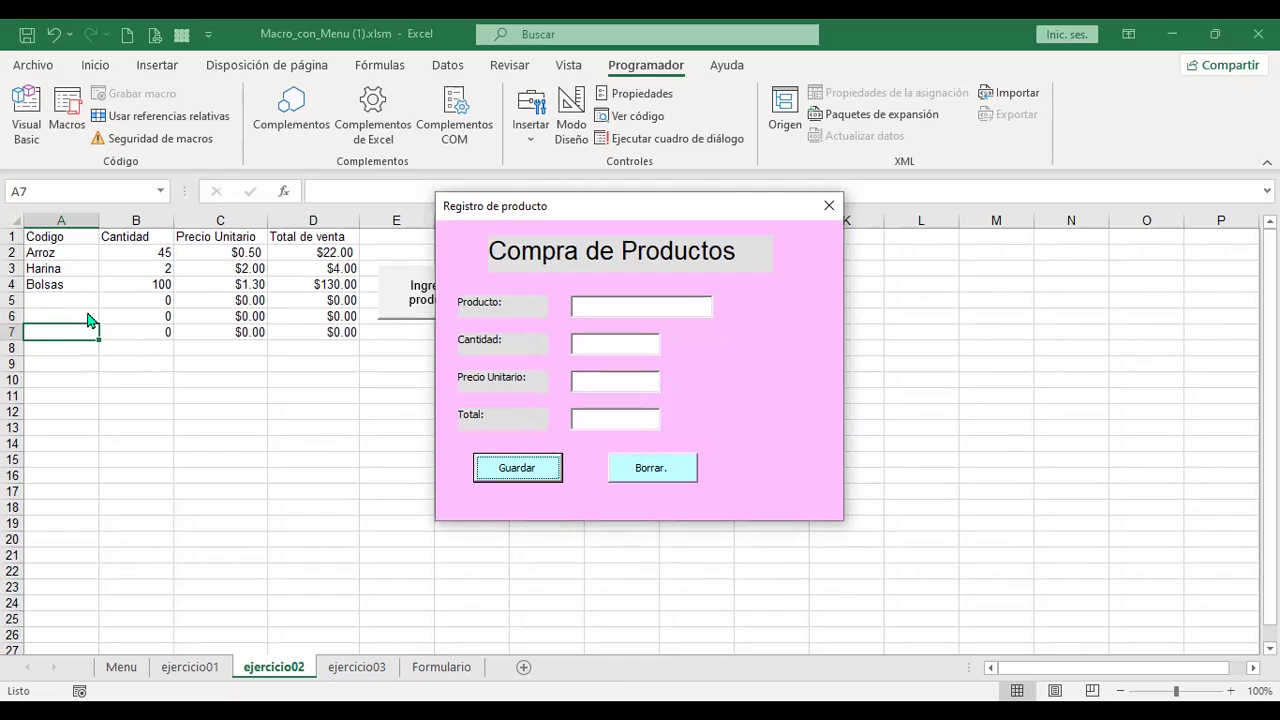
pyautogui.click(555, 471)
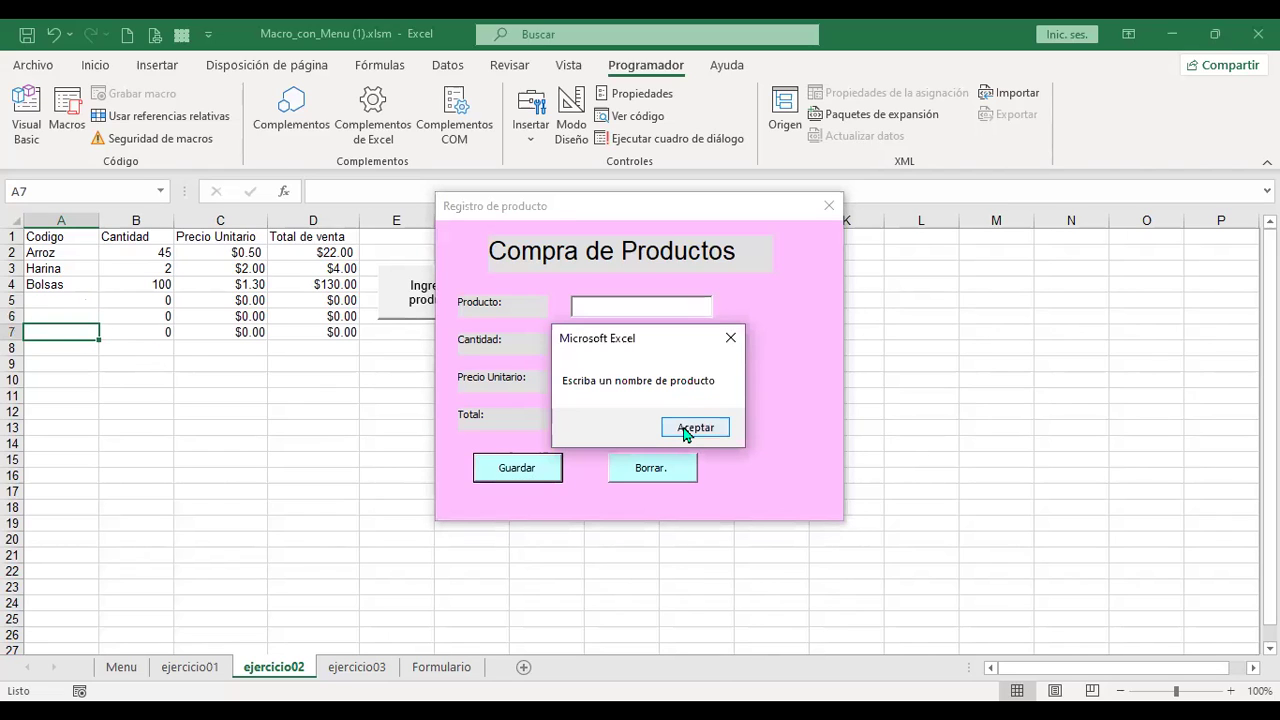
pyautogui.click(694, 428)
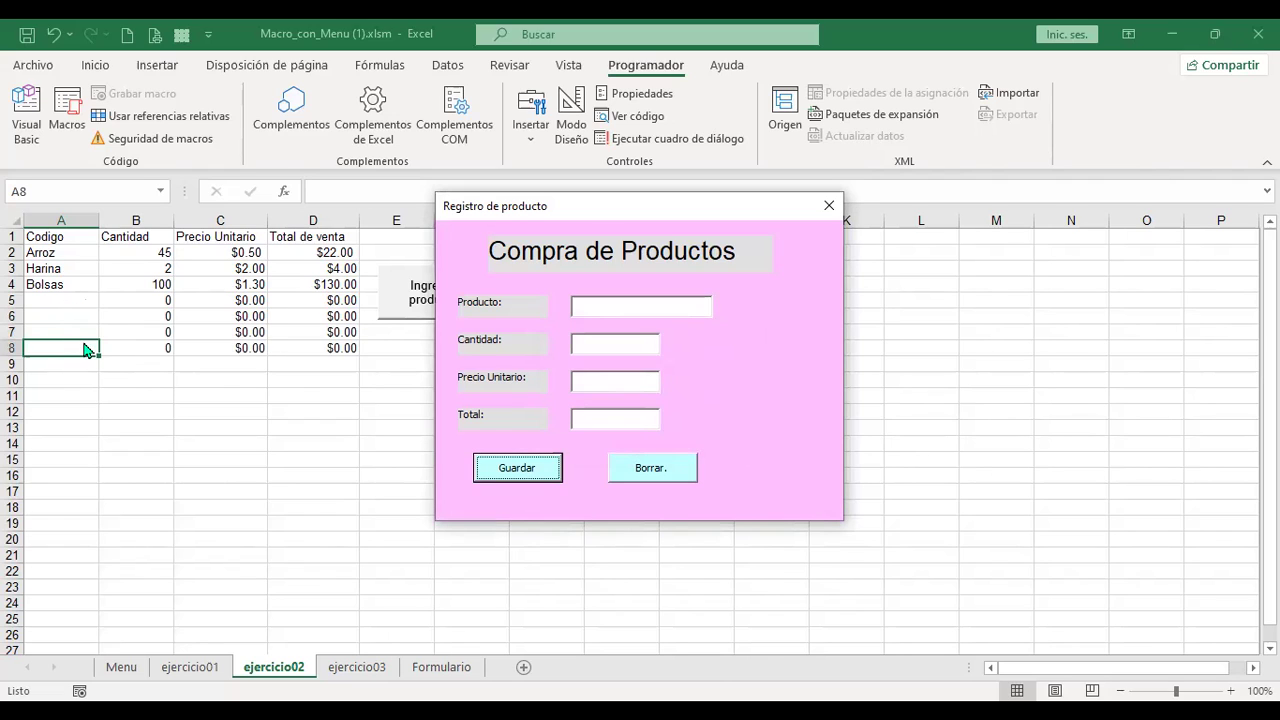
pyautogui.click(829, 206)
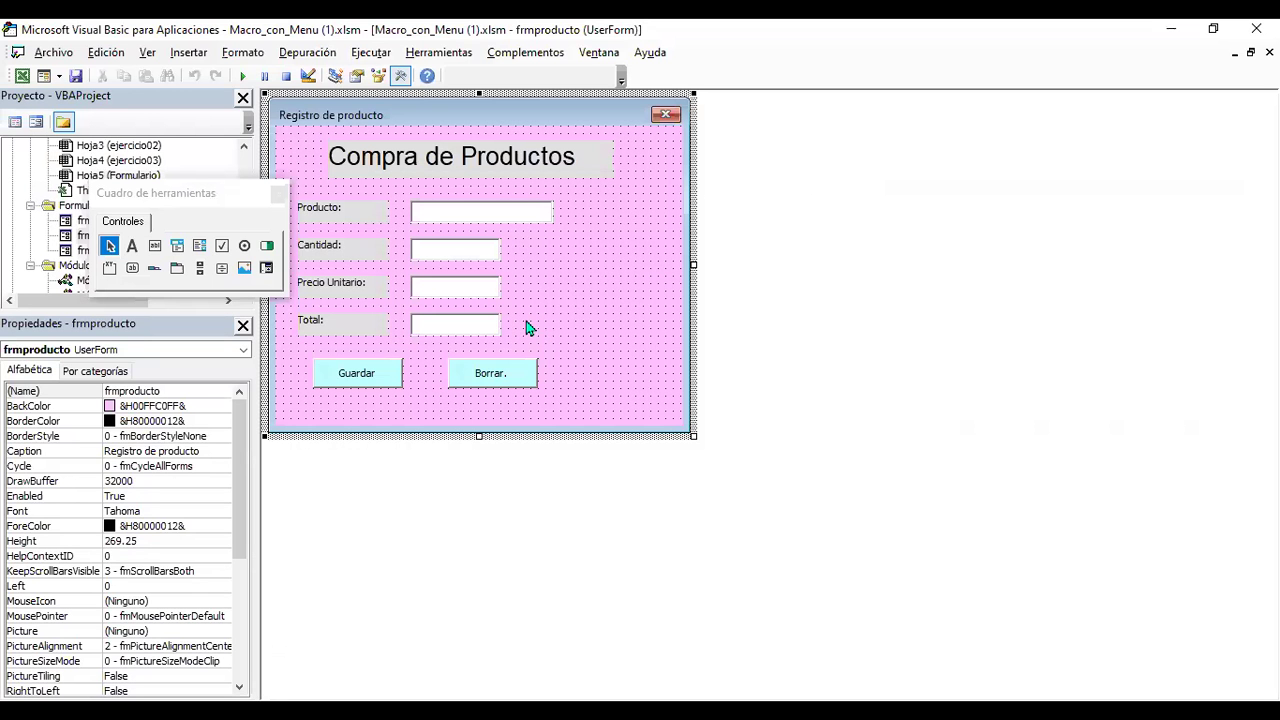
# - Open the Guardar button's click code and add an Exit Sub line below the MsgBox inside the If block
pyautogui.doubleClick(380, 372)
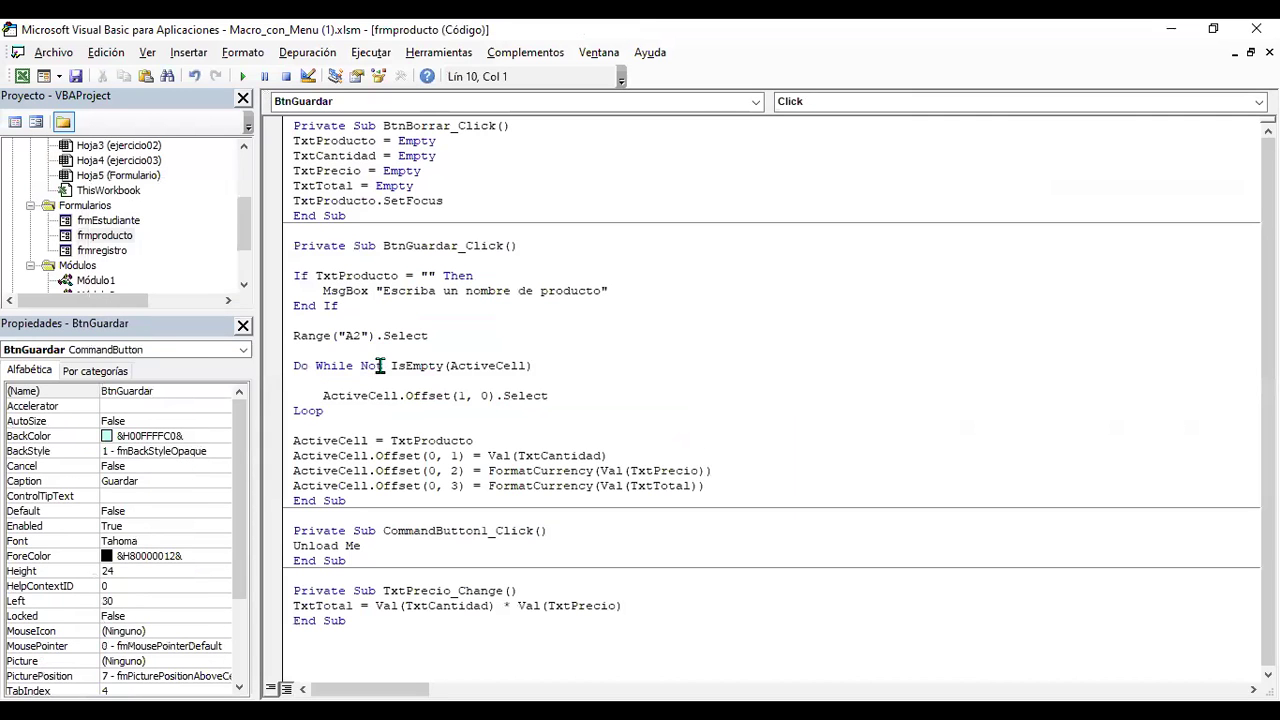
pyautogui.click(369, 292)
pyautogui.click(620, 291)
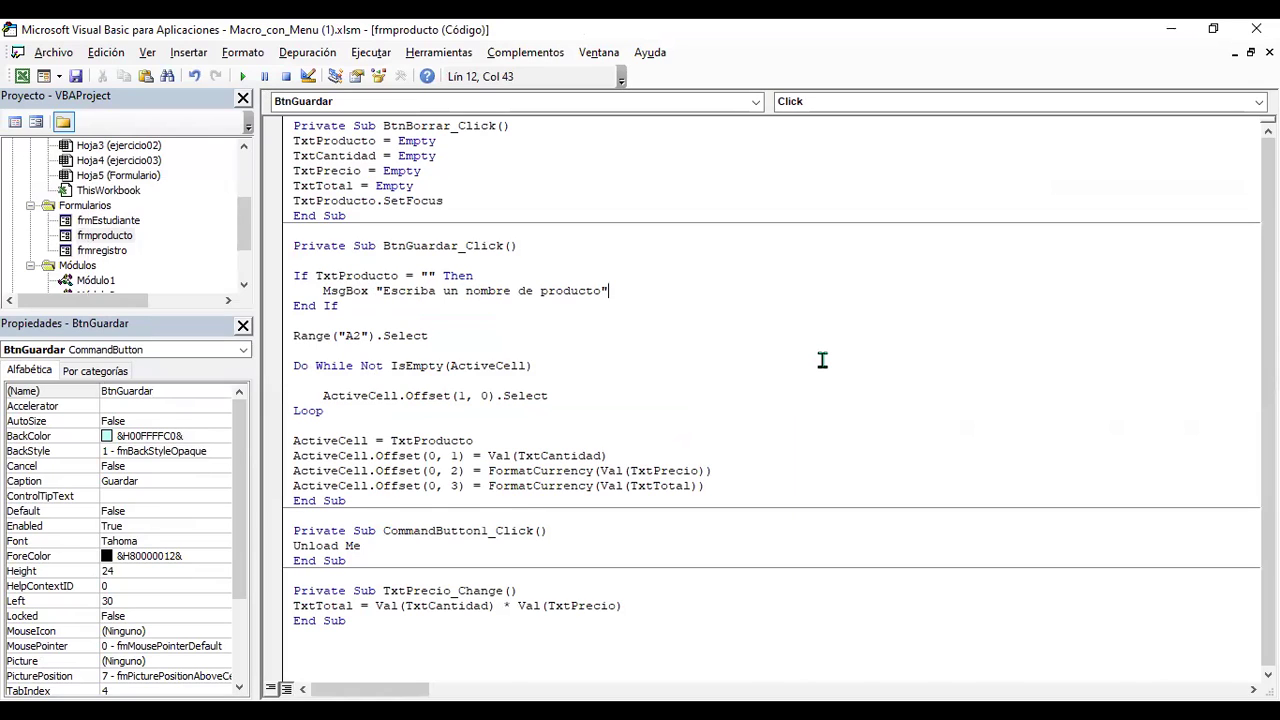
pyautogui.press('Return')
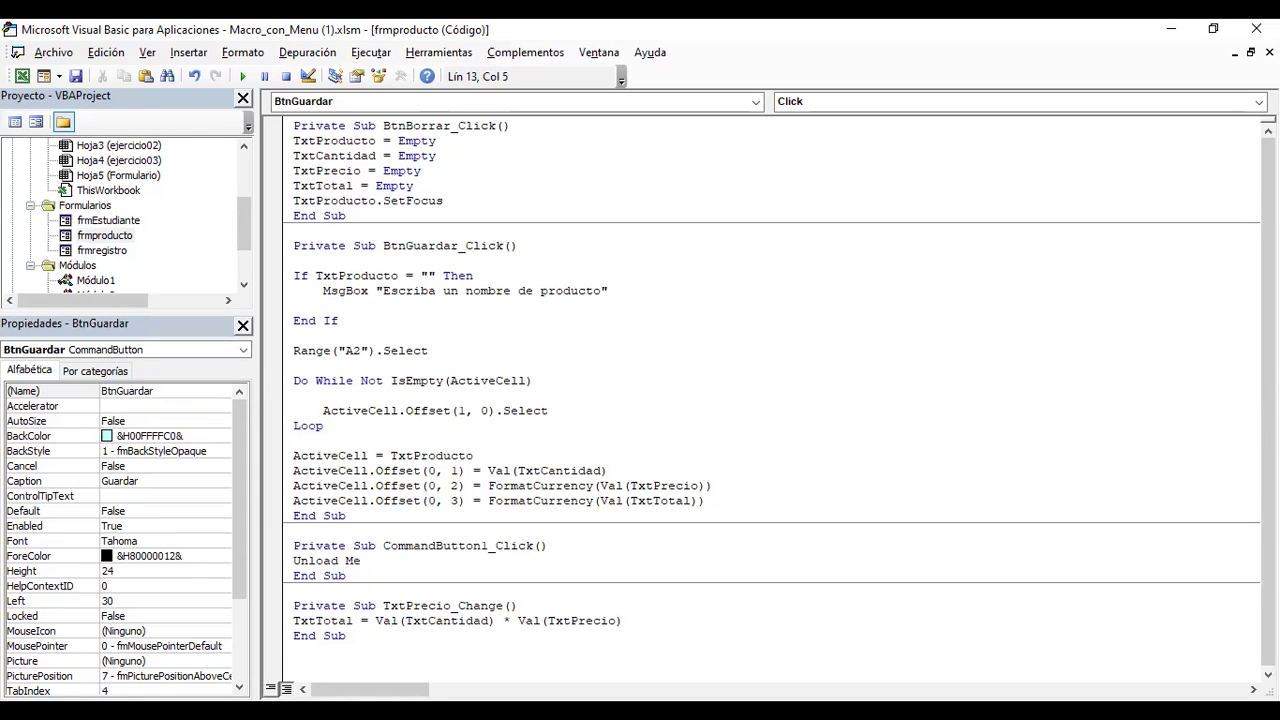
pyautogui.moveTo(322, 276); pyautogui.dragTo(349, 290)
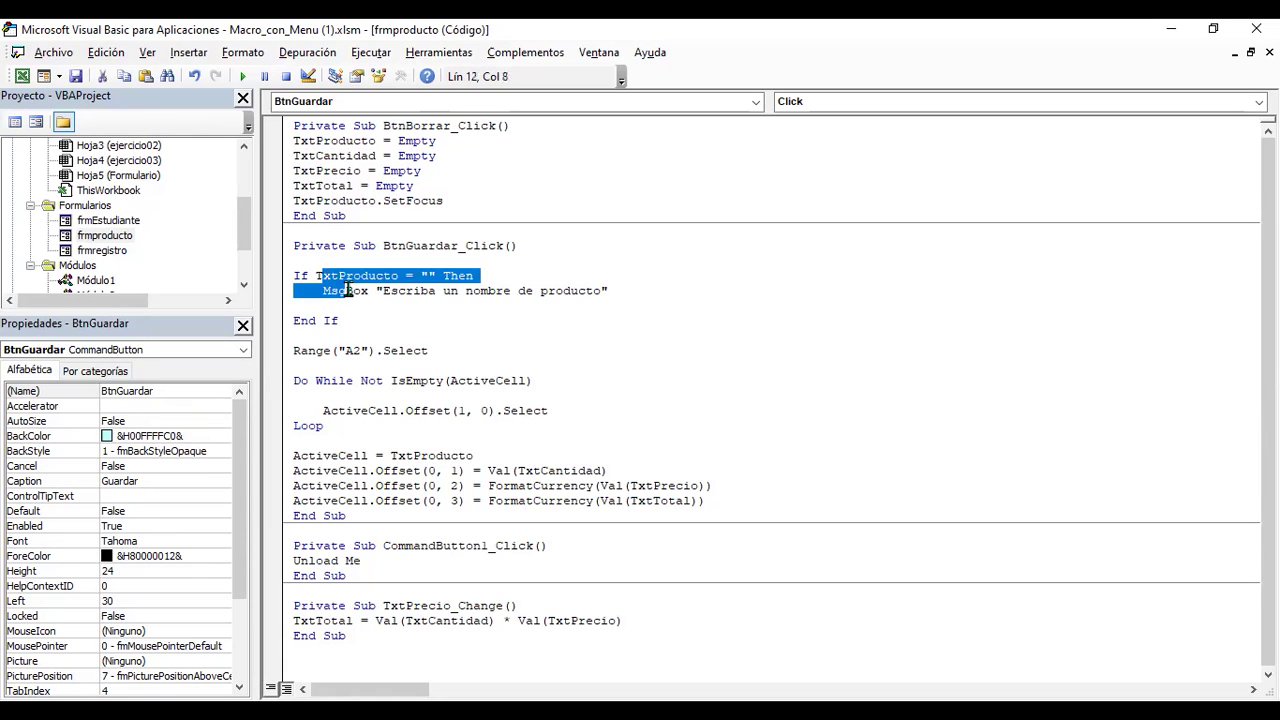
pyautogui.click(341, 304)
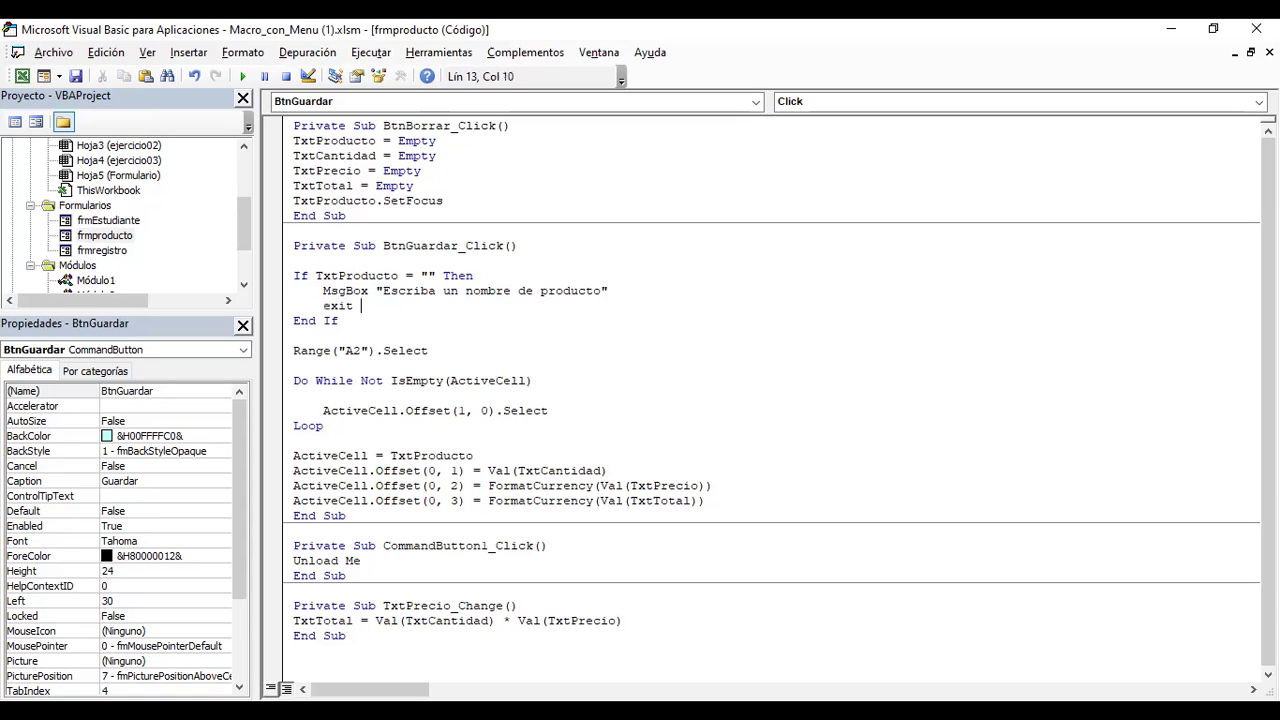
pyautogui.write('sub')
pyautogui.press('Up')
pyautogui.moveTo(295, 261); pyautogui.dragTo(352, 306)
pyautogui.click(434, 310)
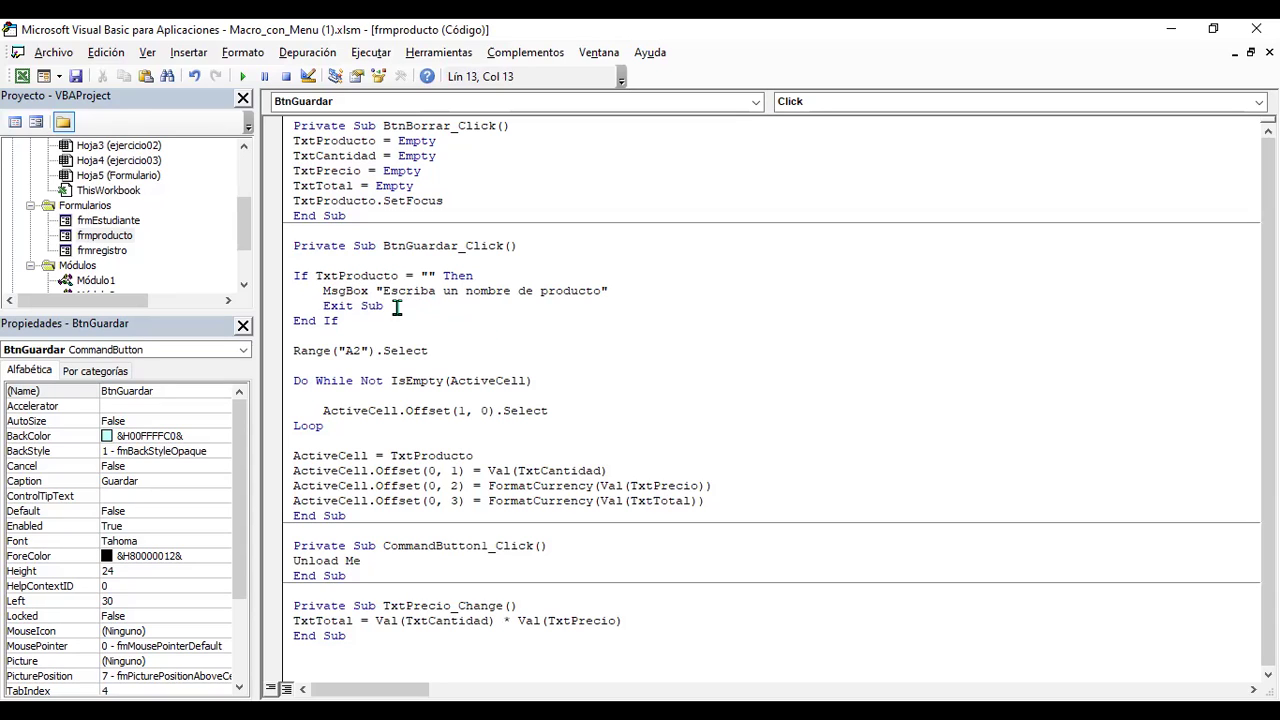
# - Run the product form again, test saving it twice with all fields empty, accept each message, and return to the form's design
pyautogui.click(243, 80)
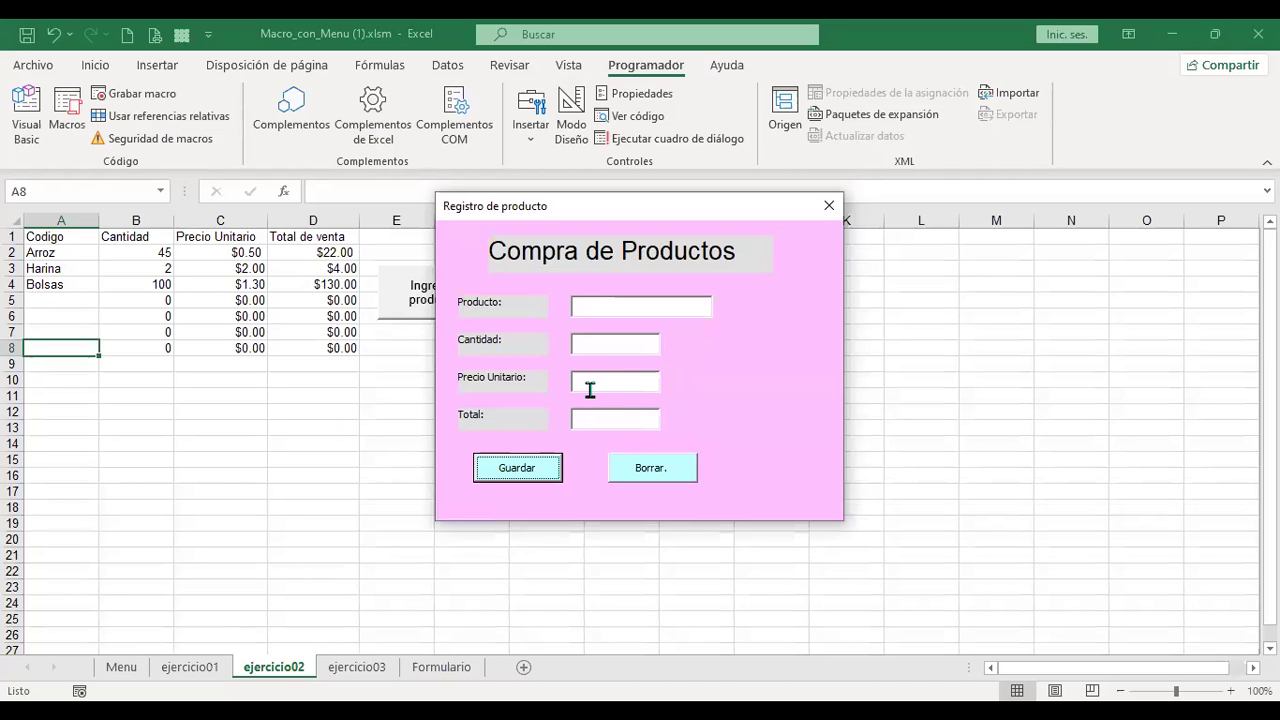
pyautogui.click(538, 470)
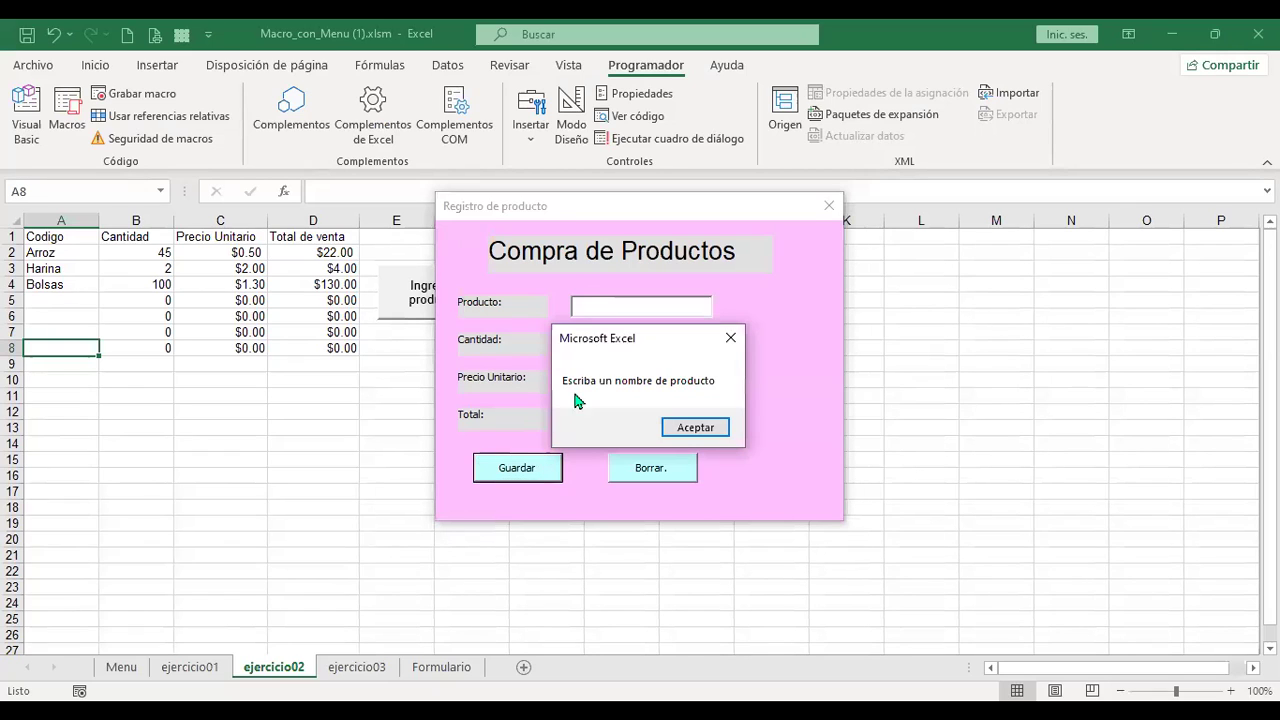
pyautogui.click(697, 430)
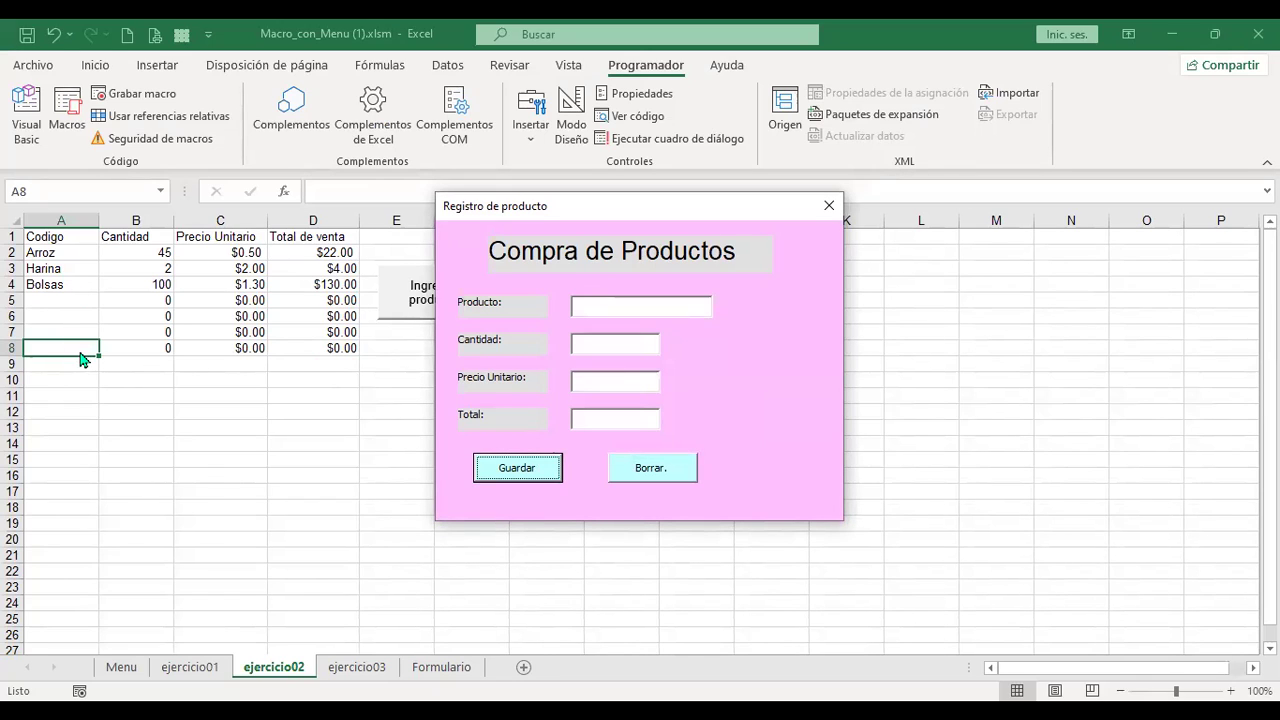
pyautogui.click(501, 472)
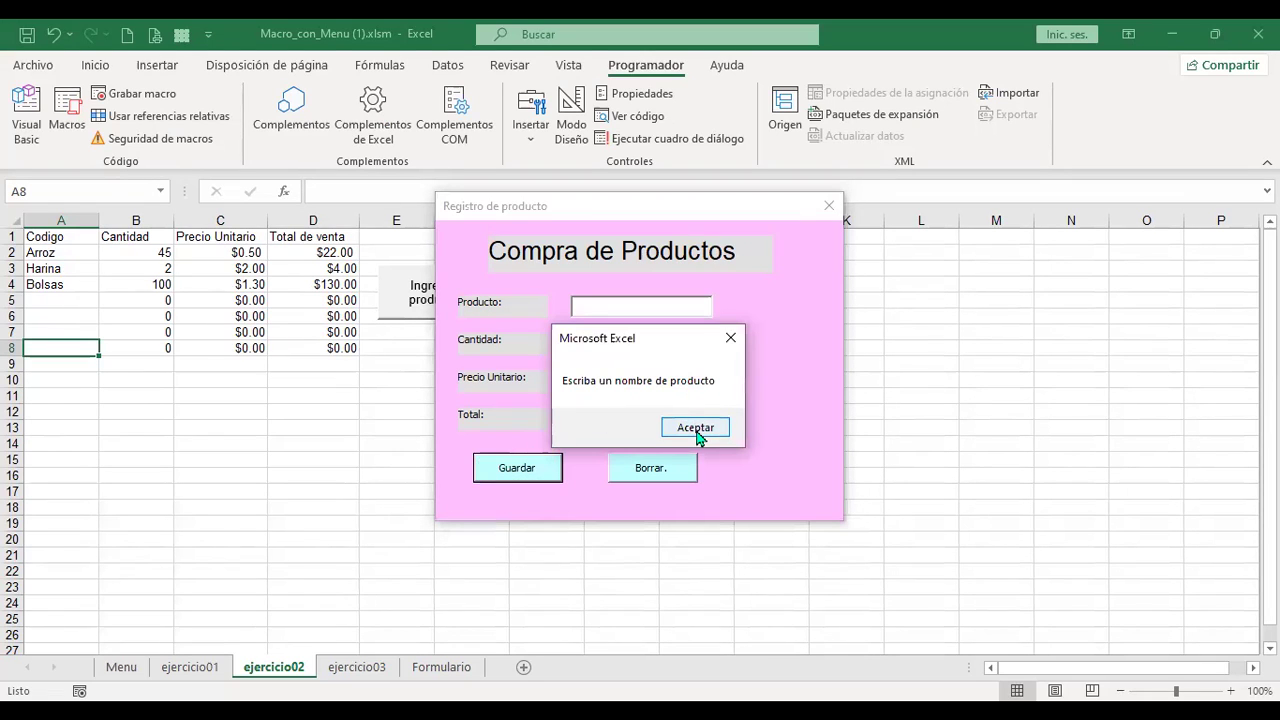
pyautogui.click(696, 429)
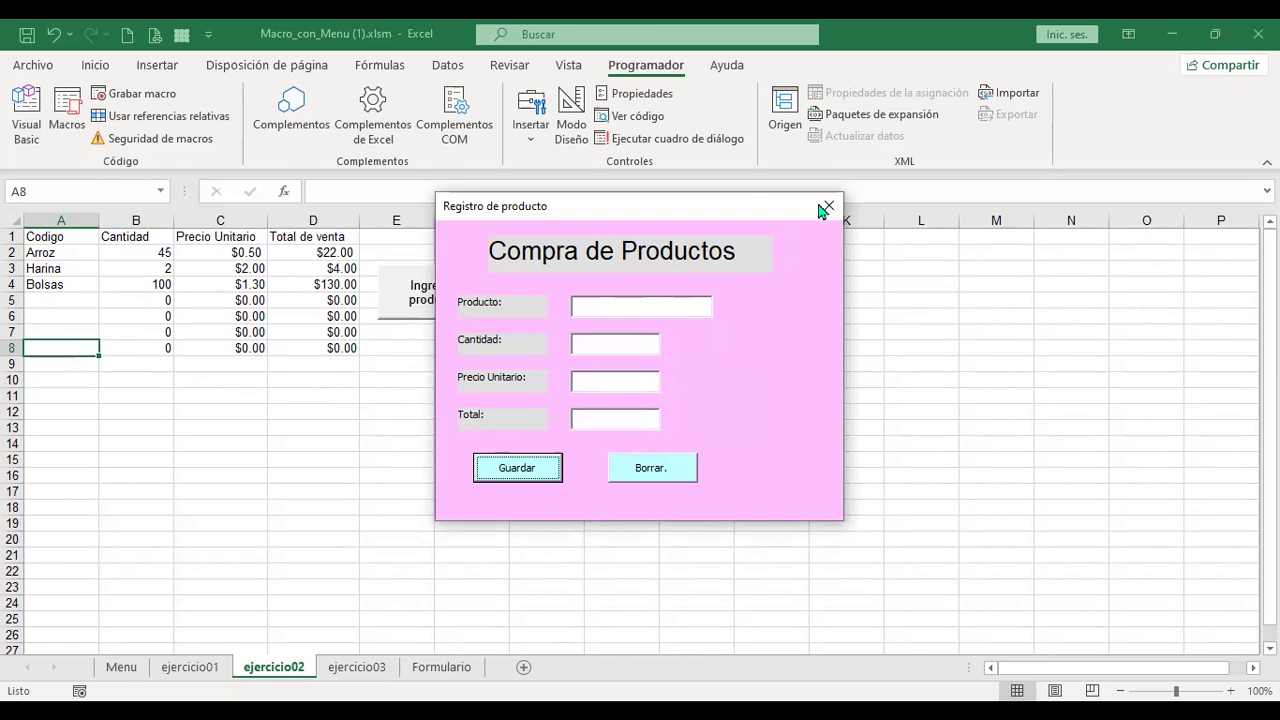
pyautogui.hotkey('alt', 'F11')
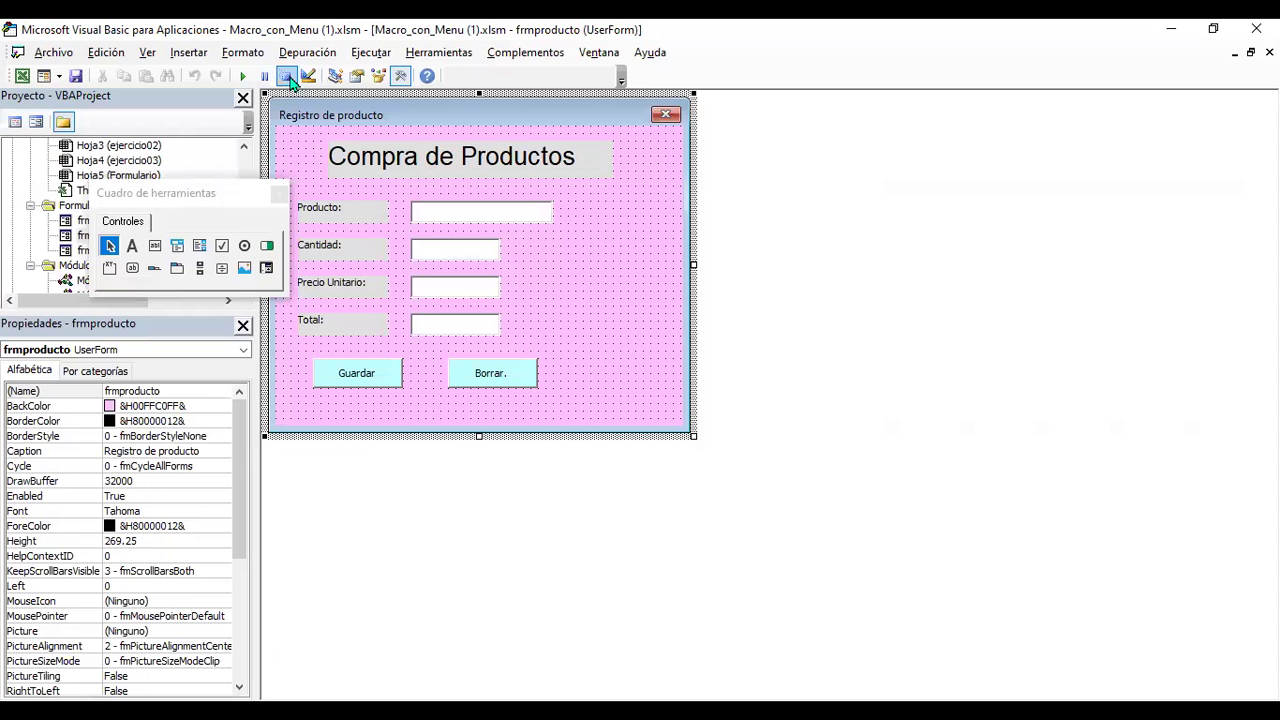
# - Open the Guardar button's click code and review the If block that checks for an empty TxtProducto
pyautogui.doubleClick(347, 370)
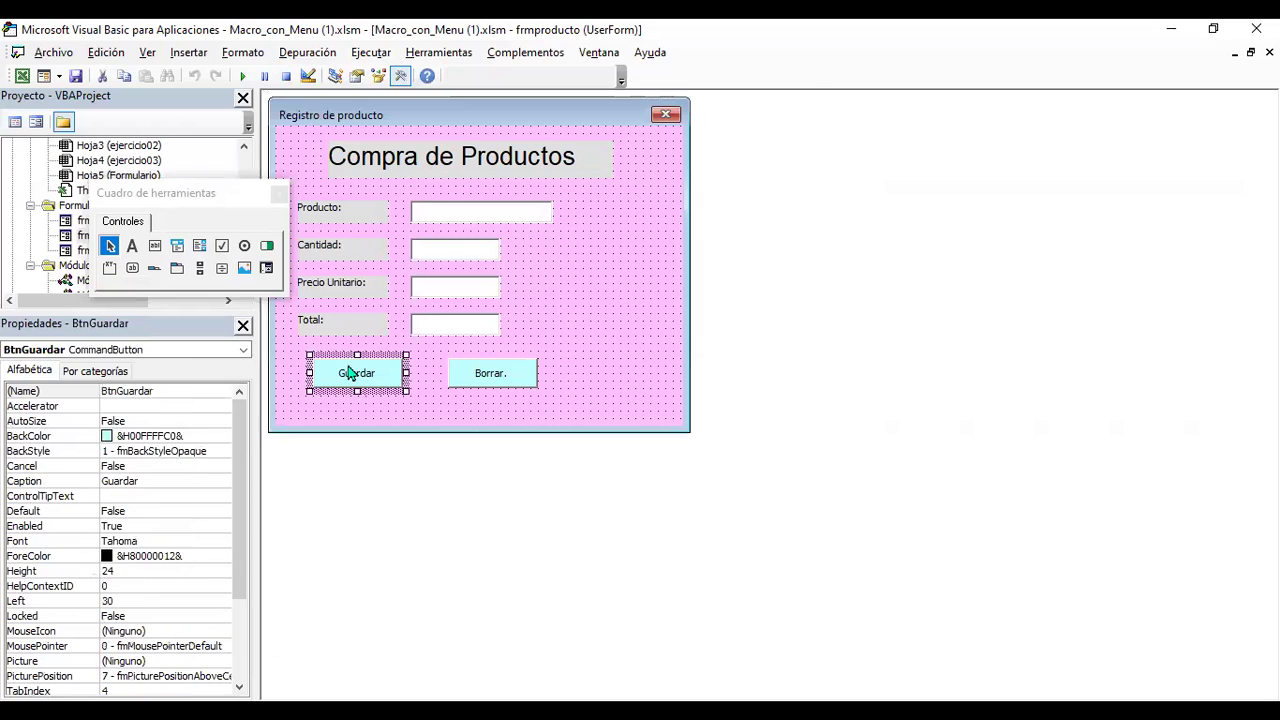
pyautogui.moveTo(293, 276); pyautogui.dragTo(398, 320)
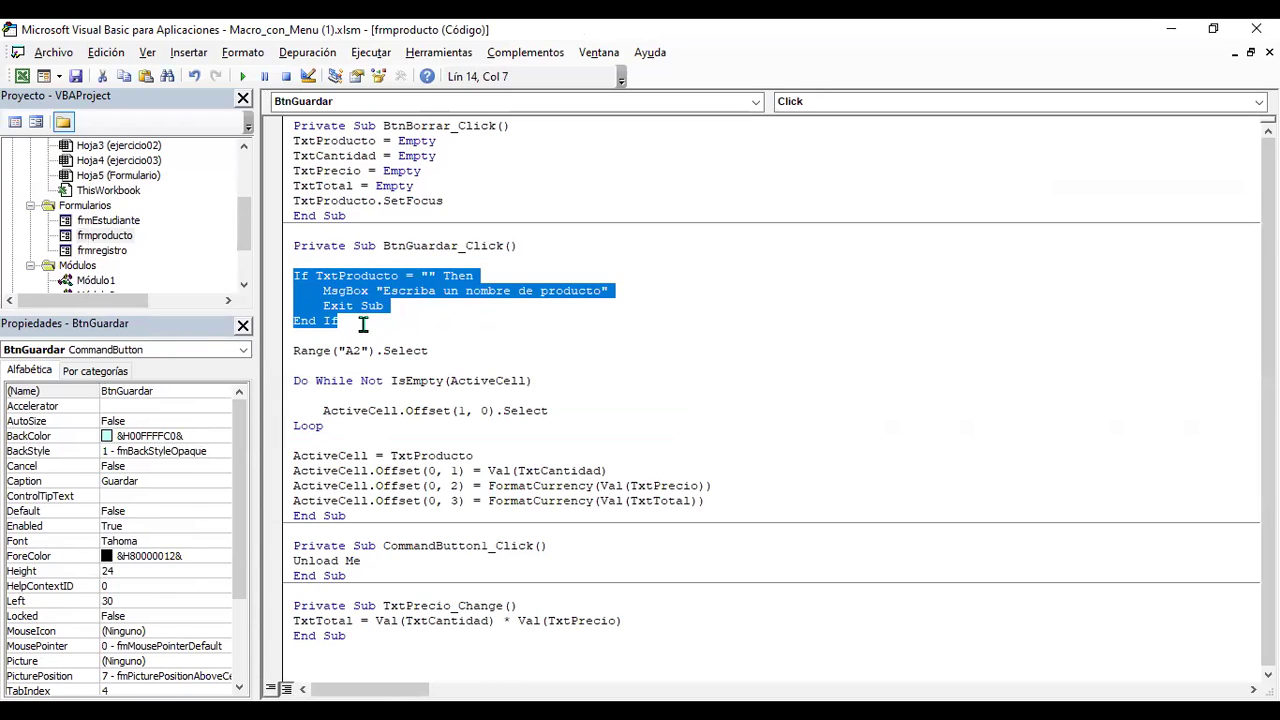
pyautogui.click(363, 325)
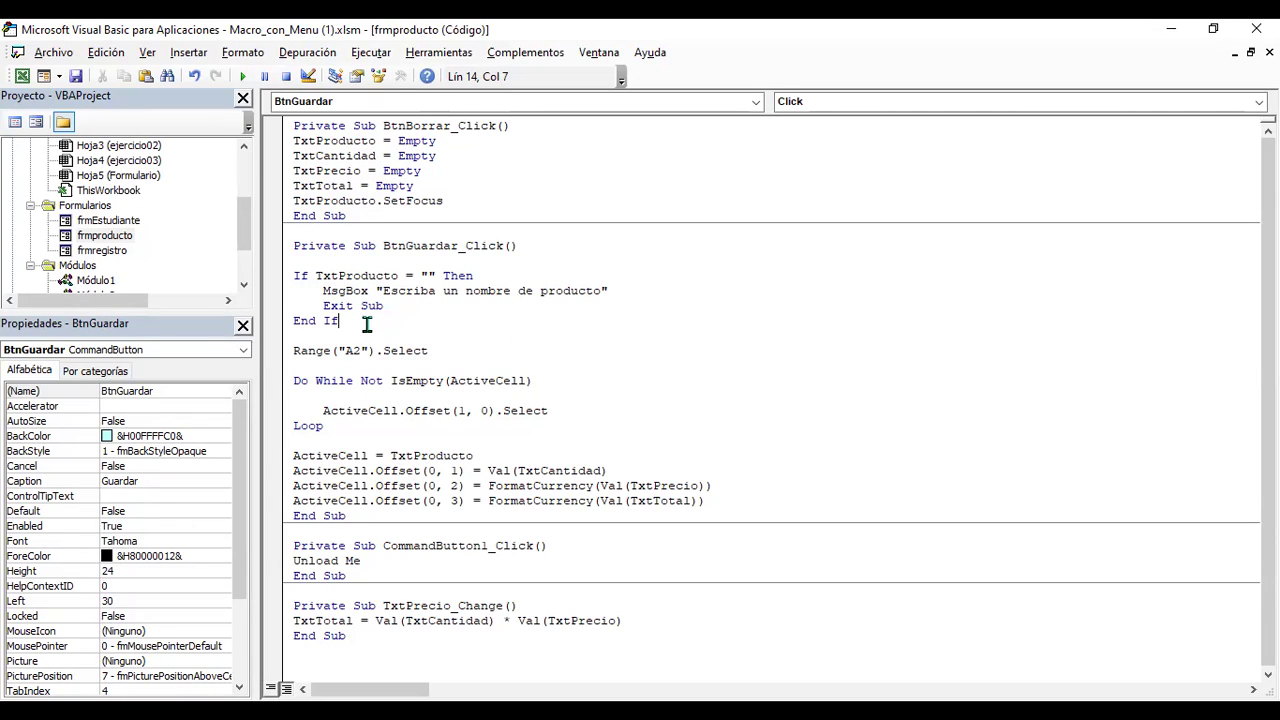
pyautogui.moveTo(340, 320); pyautogui.dragTo(308, 281)
pyautogui.click(478, 276)
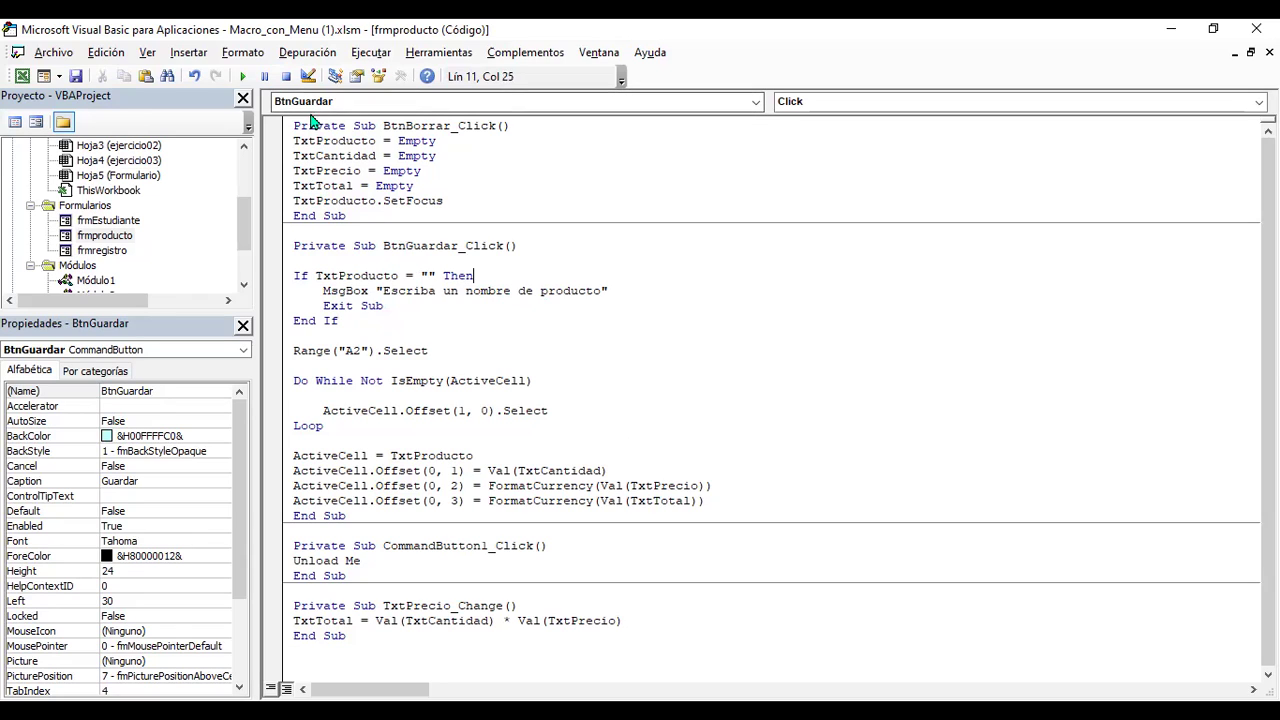
# - Switch to the Excel workbook and change the header in cell A1 of the ejercicio02 sheet to "Producto"
pyautogui.click(22, 78)
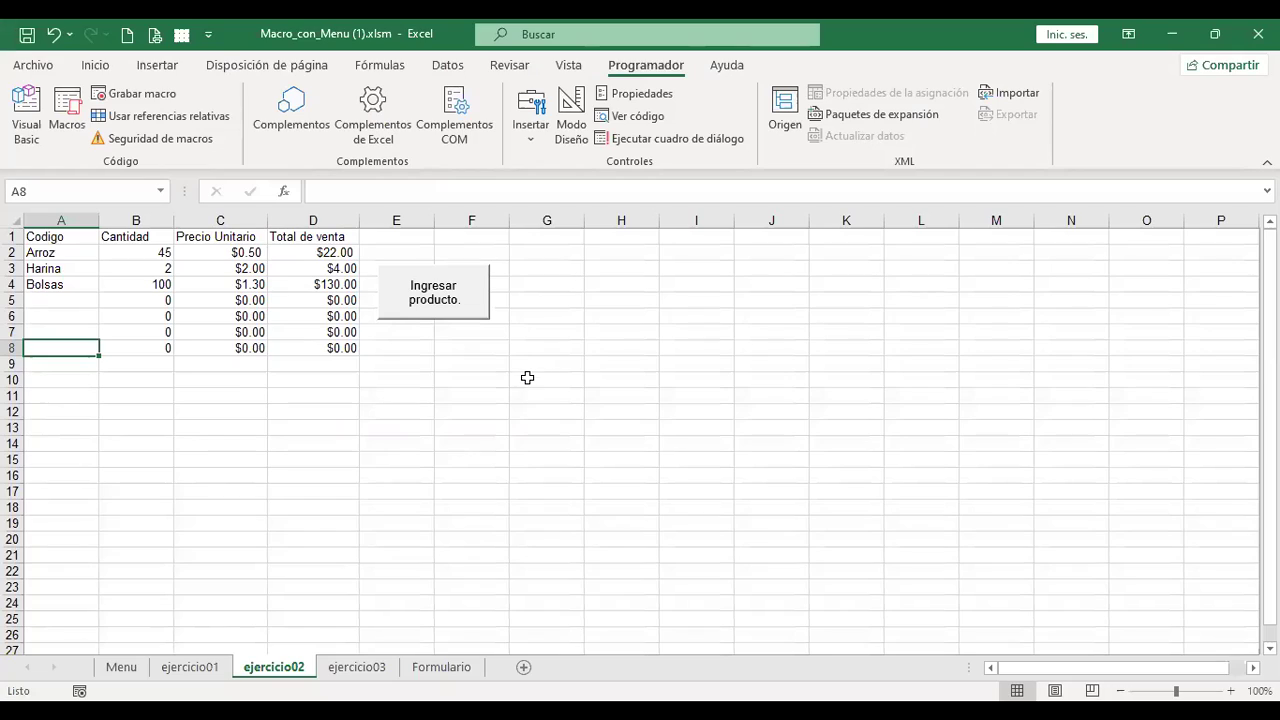
pyautogui.click(54, 237)
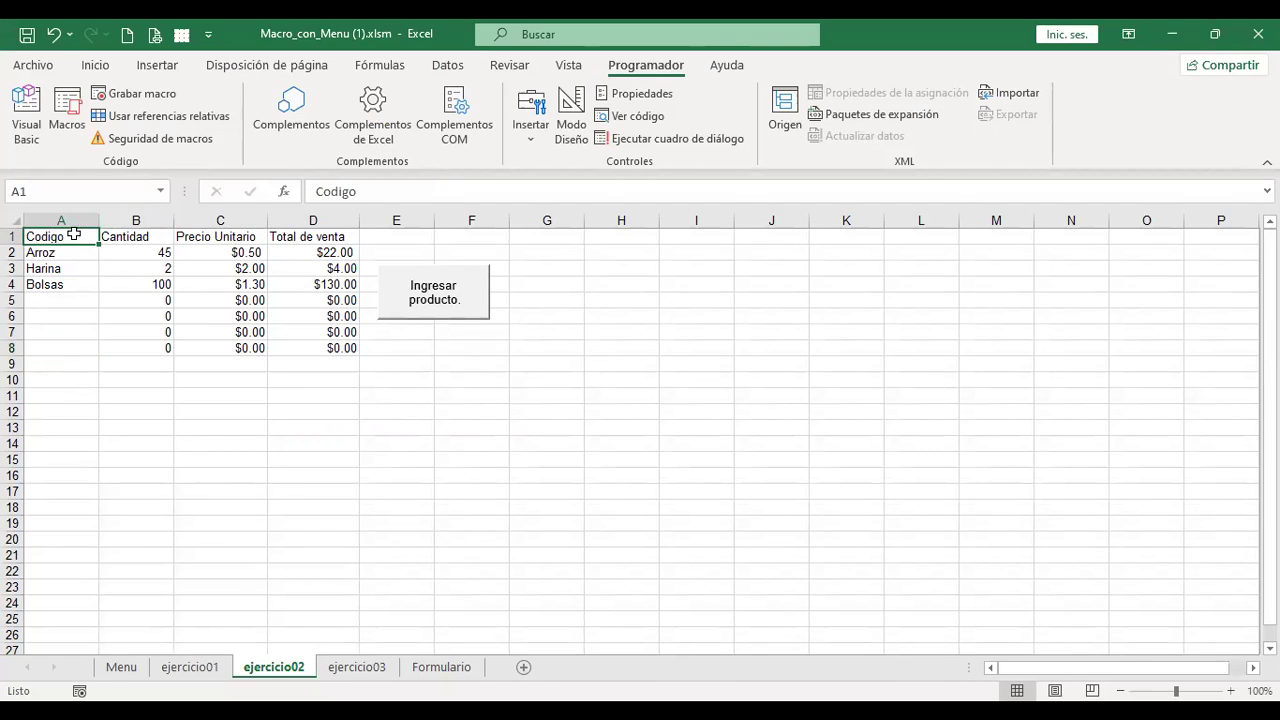
pyautogui.write('Product')
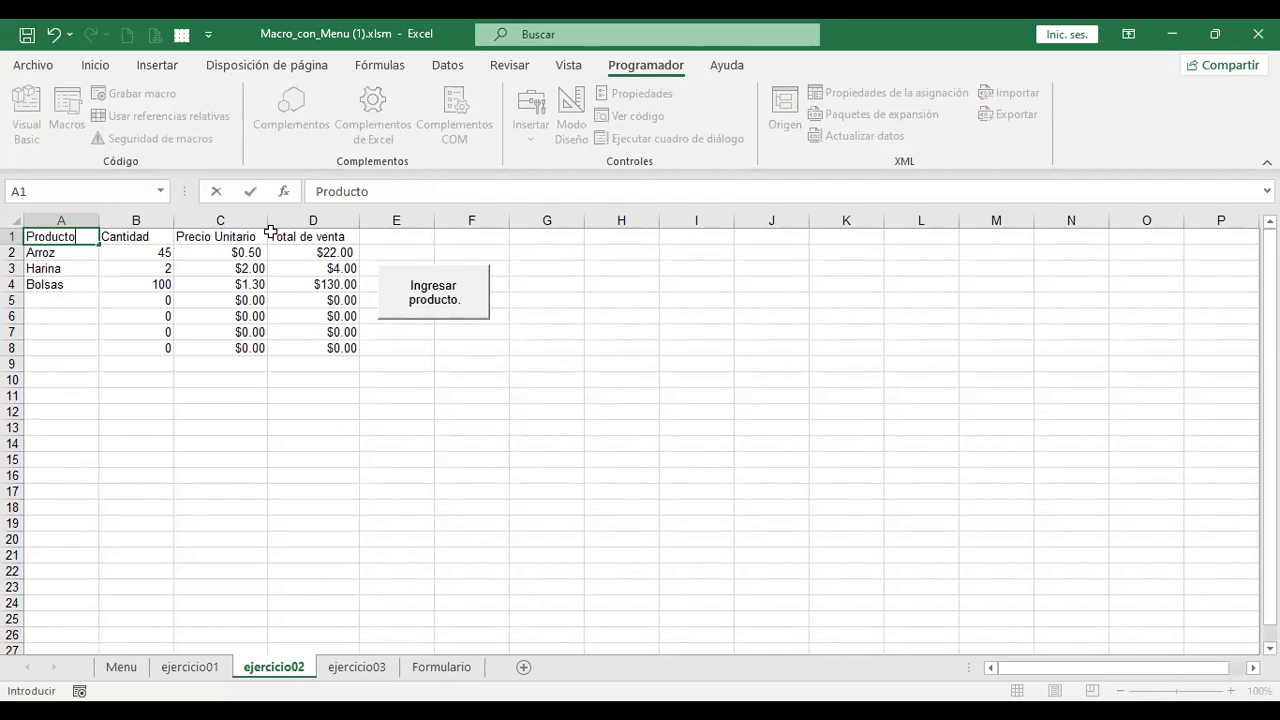
pyautogui.press('Return')
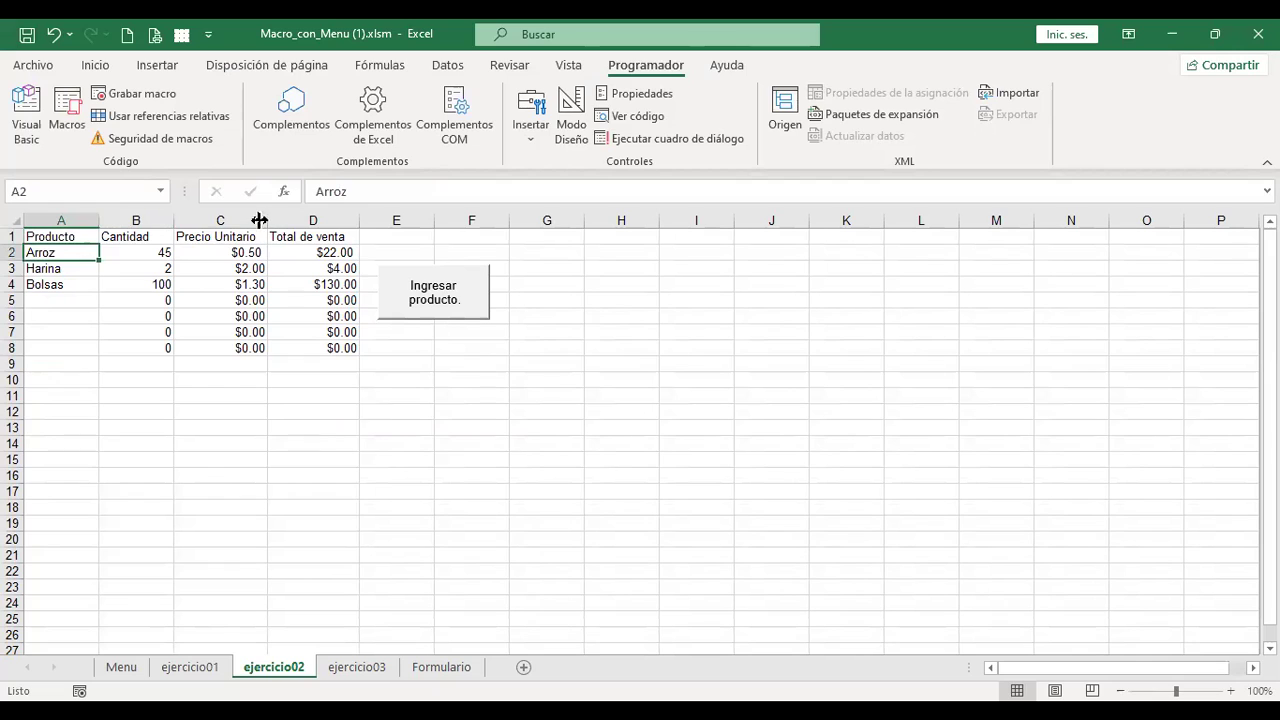
# - Delete rows 5 to 8, which hold the records without a product name
pyautogui.moveTo(17, 302); pyautogui.dragTo(13, 344)
pyautogui.rightClick(13, 344)
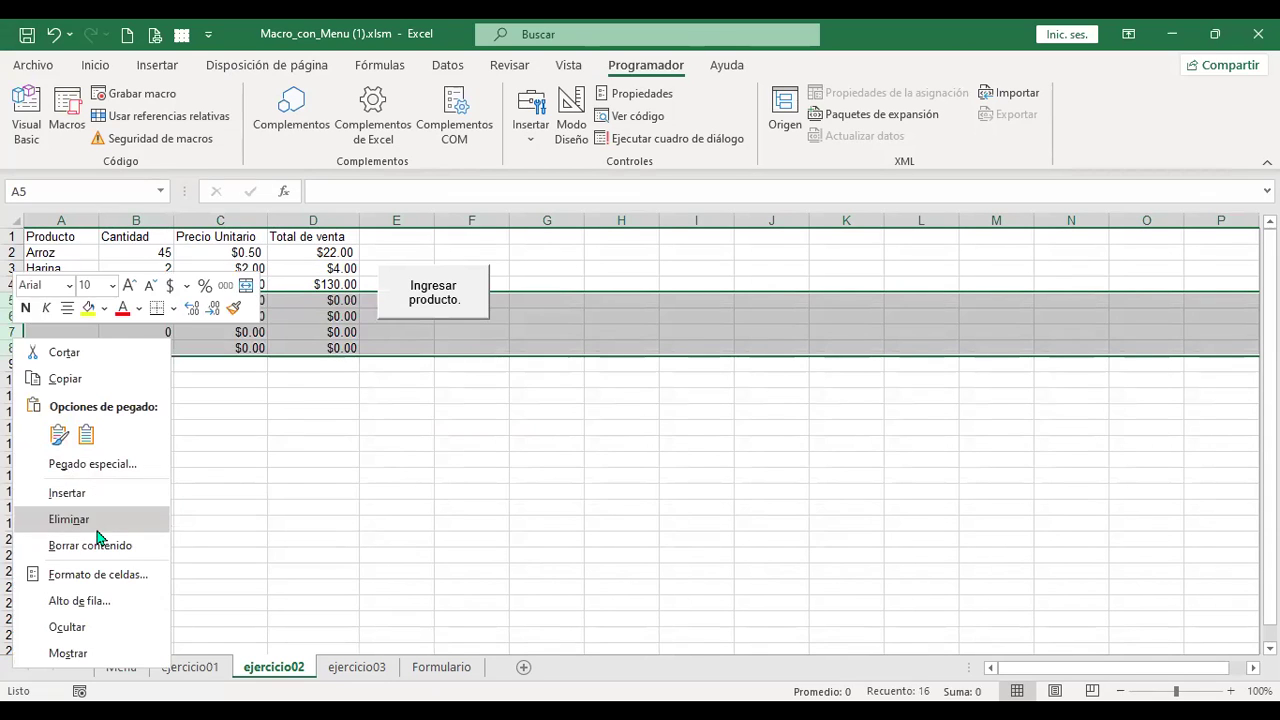
pyautogui.click(97, 530)
pyautogui.click(294, 392)
# - Make the "Ingresar producto." button taller so its full caption fits, and move it to the area of cells F1 to G4
pyautogui.click(430, 280)
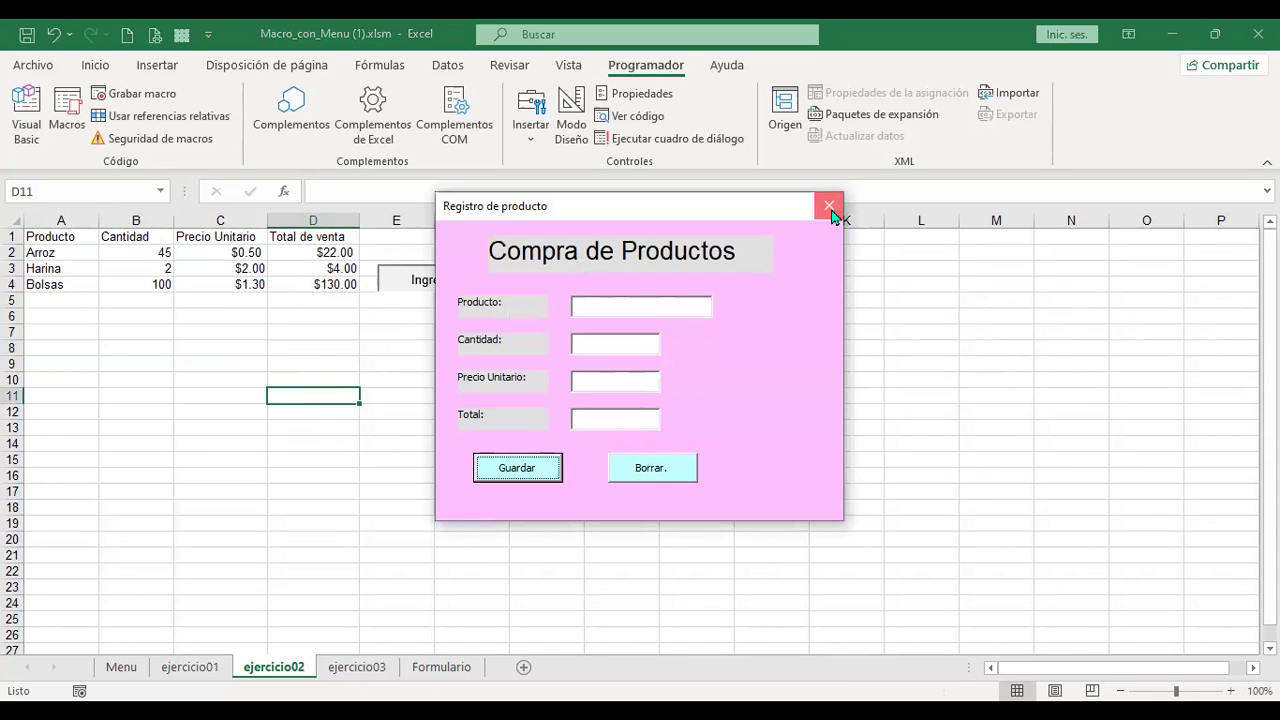
pyautogui.click(829, 208)
pyautogui.rightClick(462, 287)
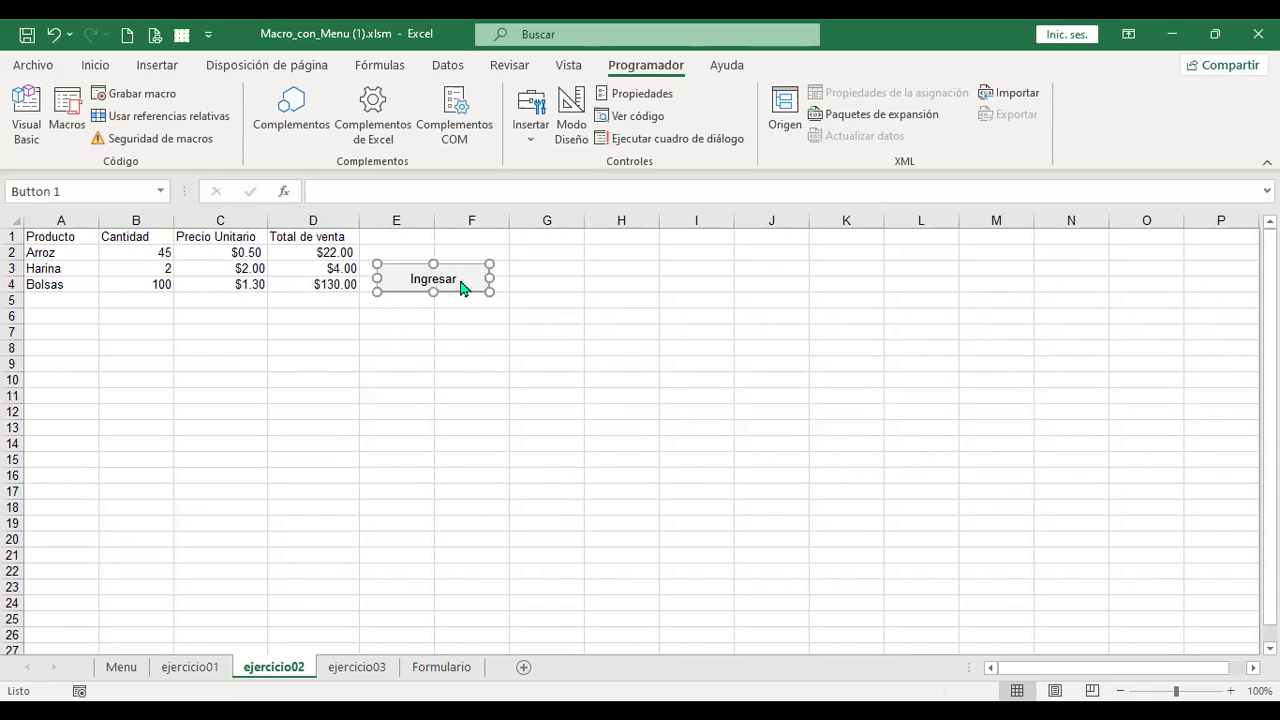
pyautogui.moveTo(434, 291); pyautogui.dragTo(462, 330)
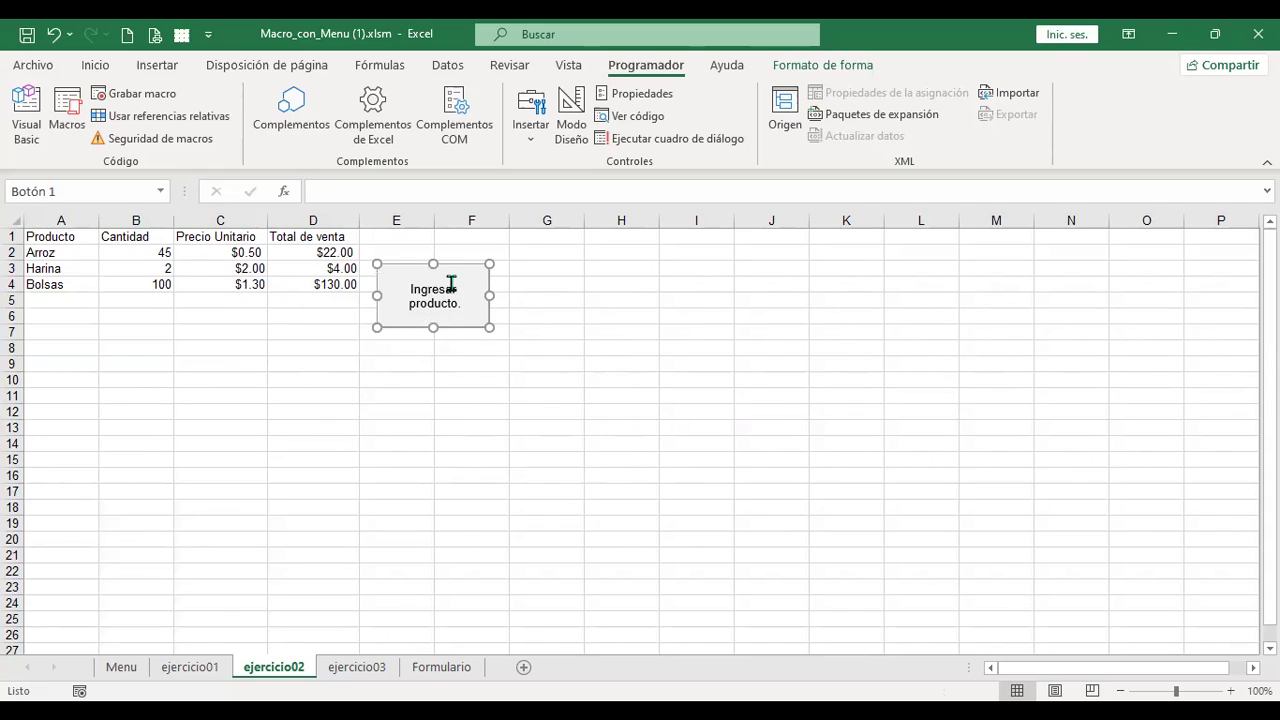
pyautogui.moveTo(460, 271); pyautogui.dragTo(516, 241)
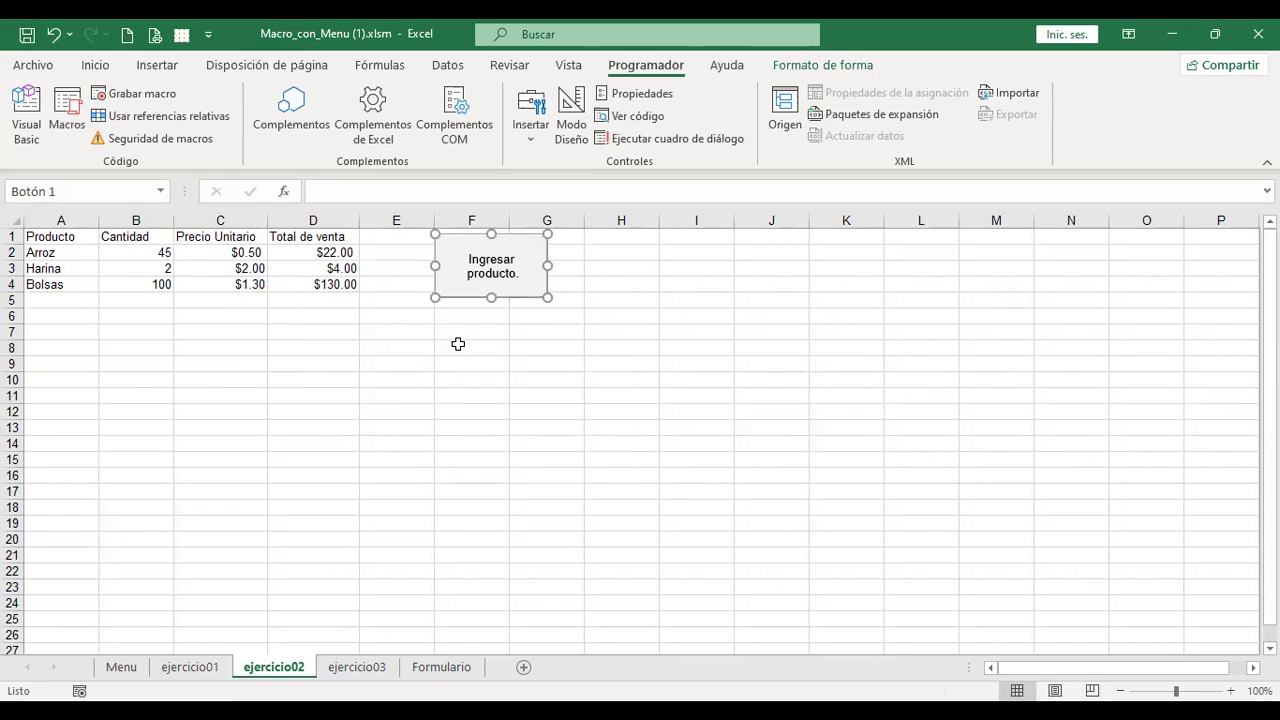
# - Deselect the button, open the product form with it to check that it works, and close the form
pyautogui.click(457, 348)
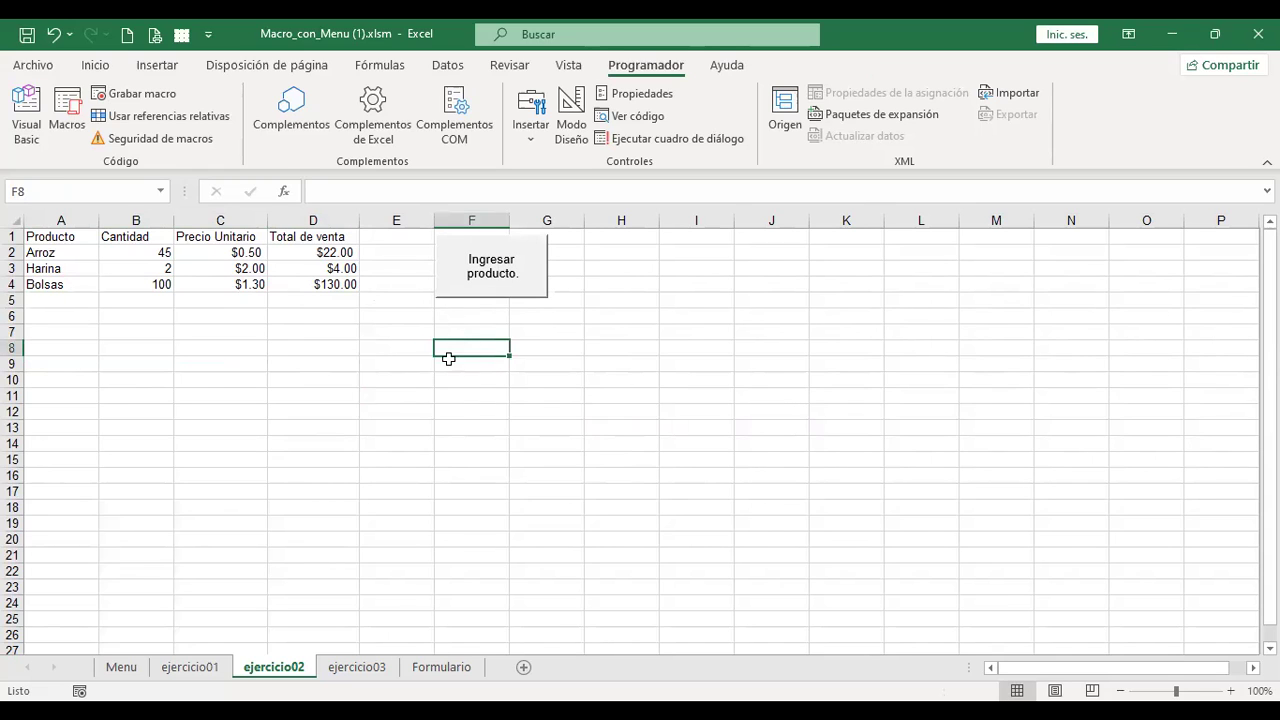
pyautogui.click(514, 278)
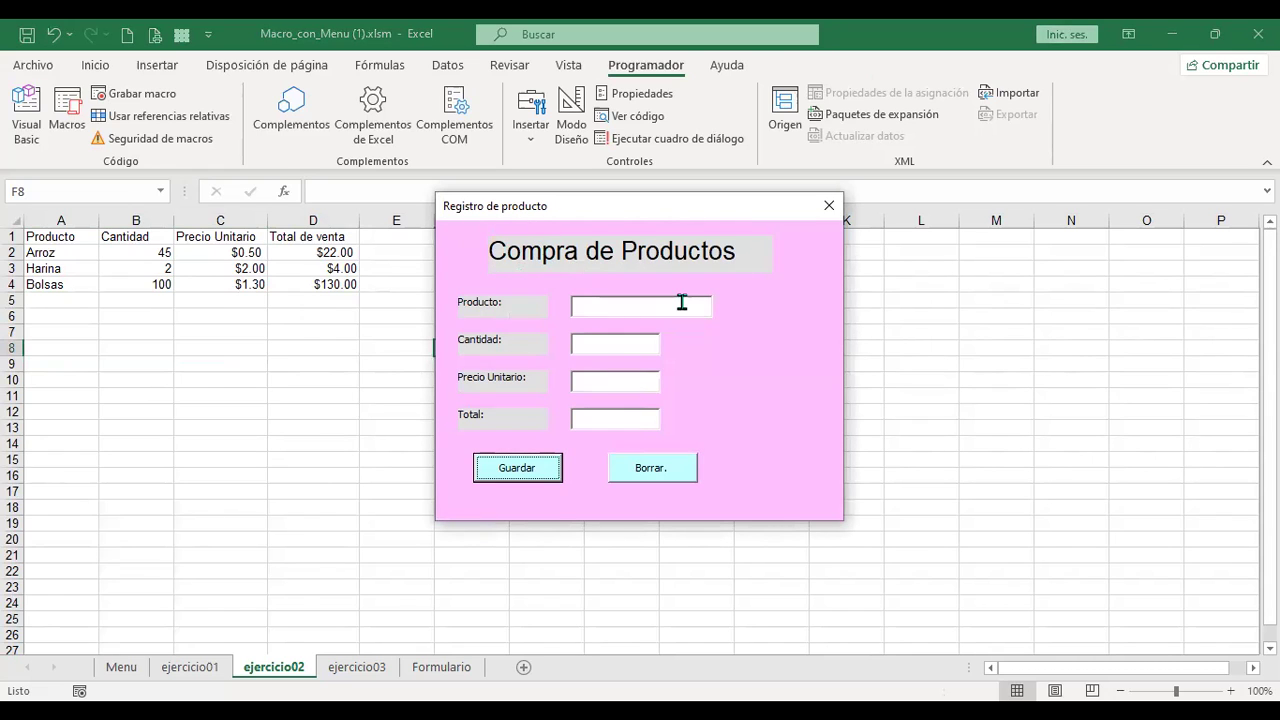
pyautogui.click(829, 207)
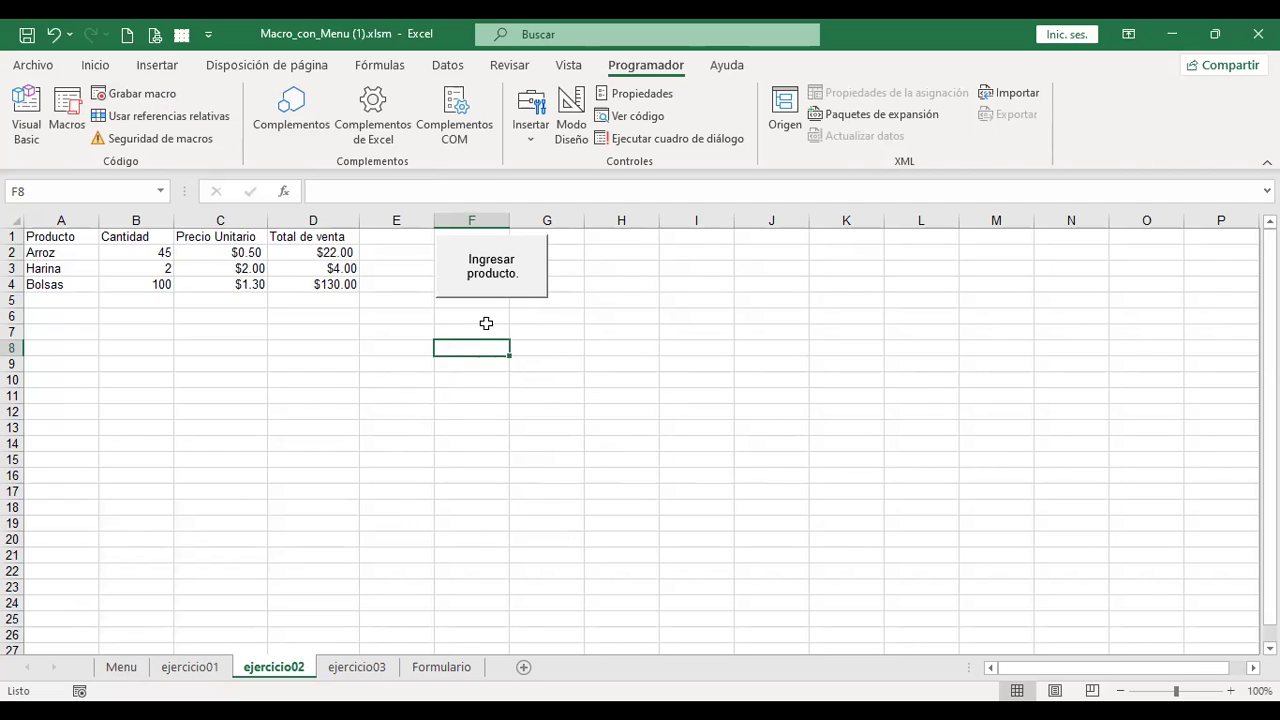
# - Copy the "Ingresar producto." button, paste it on the sheet, and place the copy directly below the original
pyautogui.rightClick(545, 273)
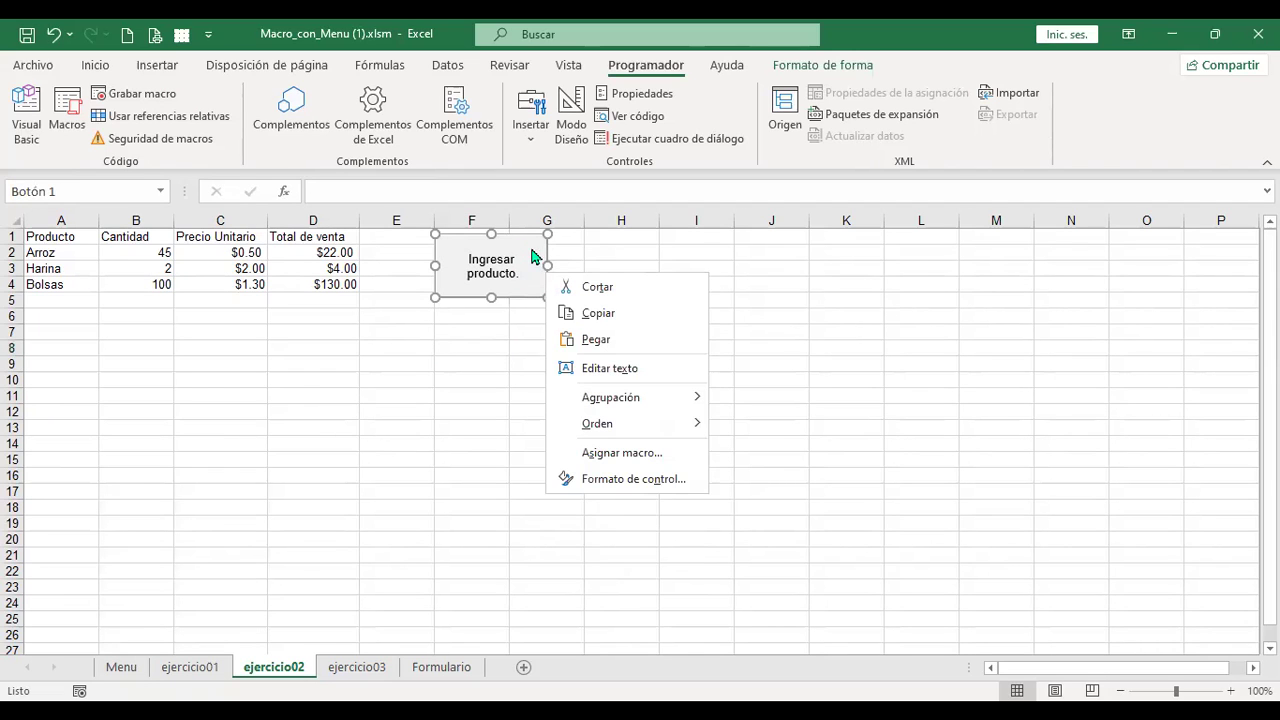
pyautogui.click(621, 313)
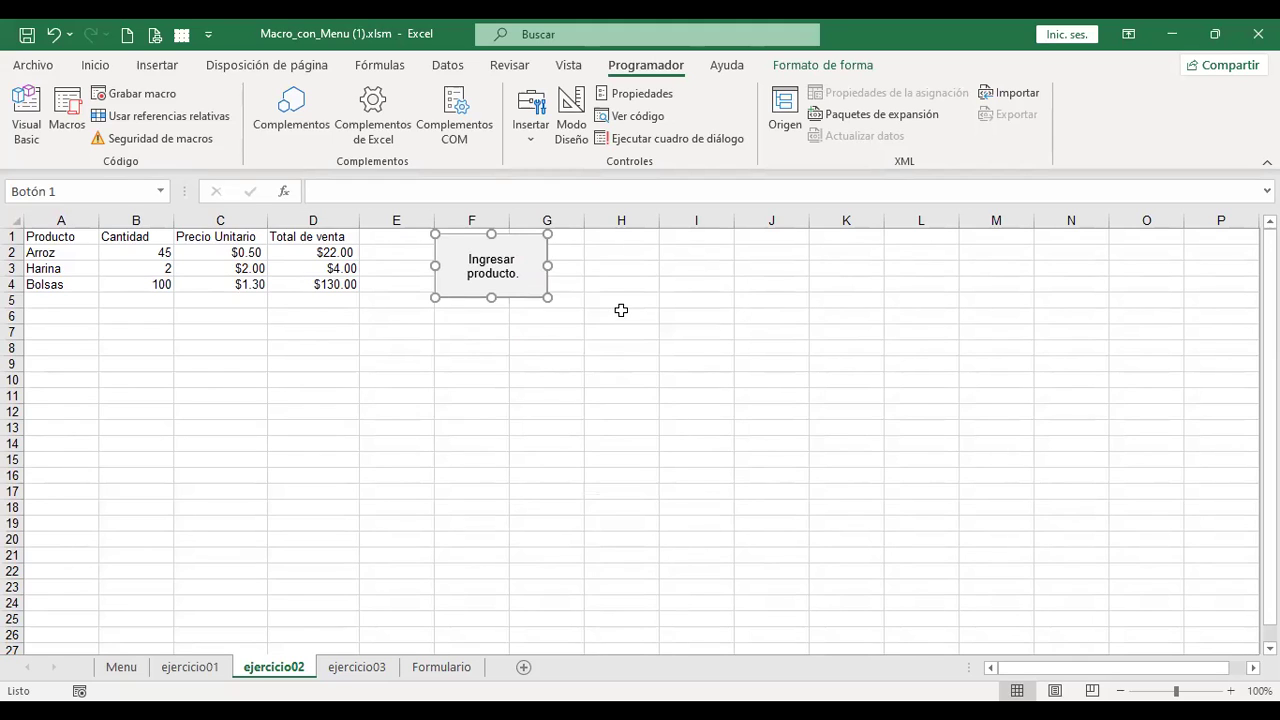
pyautogui.click(621, 310)
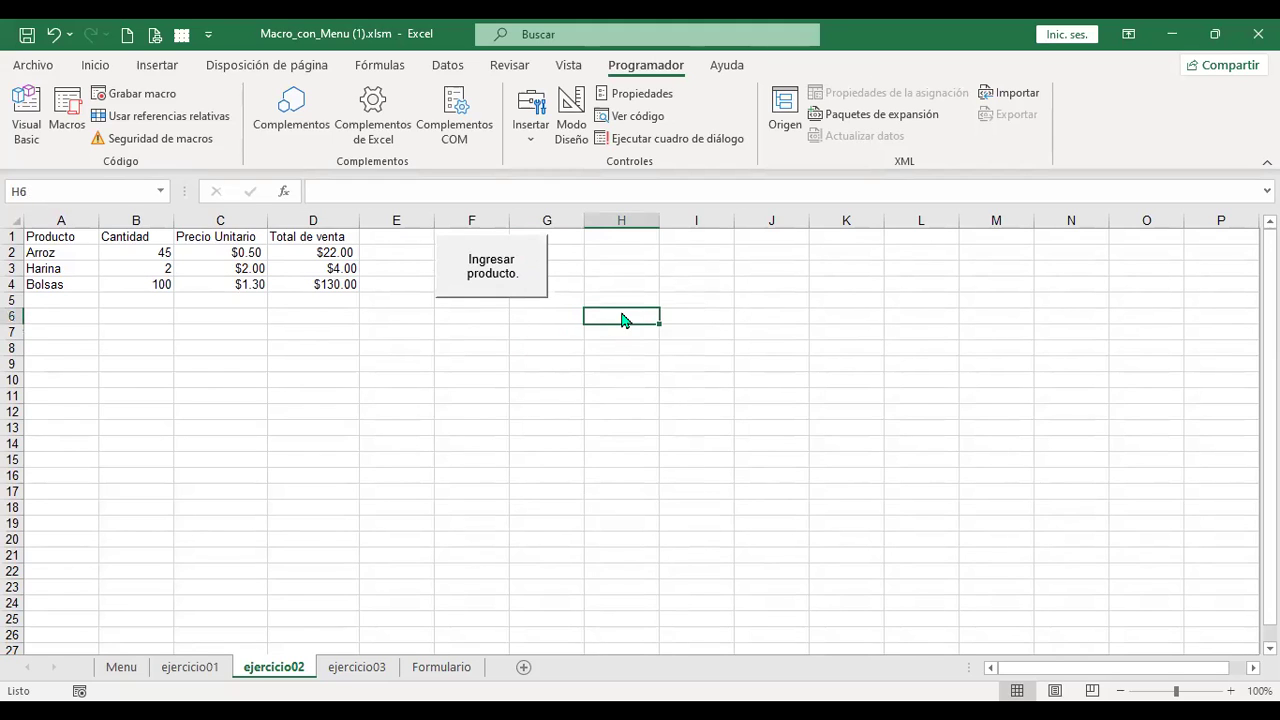
pyautogui.rightClick(618, 320)
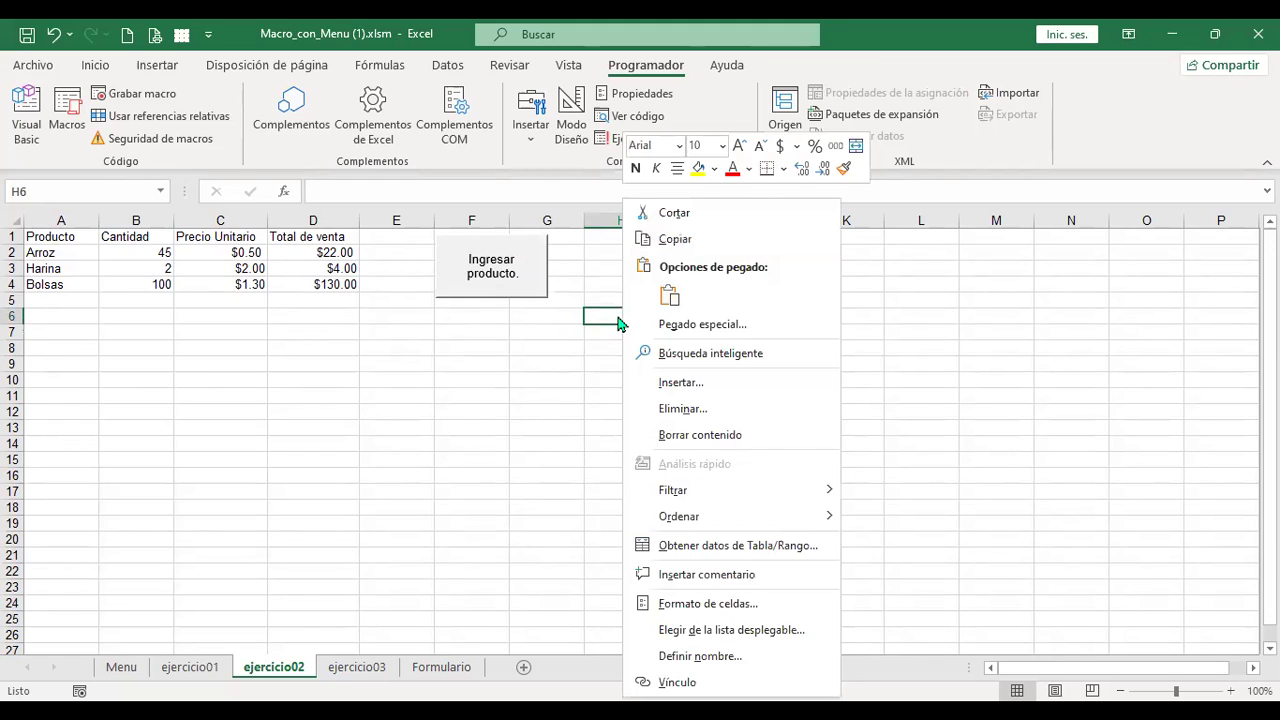
pyautogui.click(669, 294)
pyautogui.moveTo(677, 320); pyautogui.dragTo(528, 318)
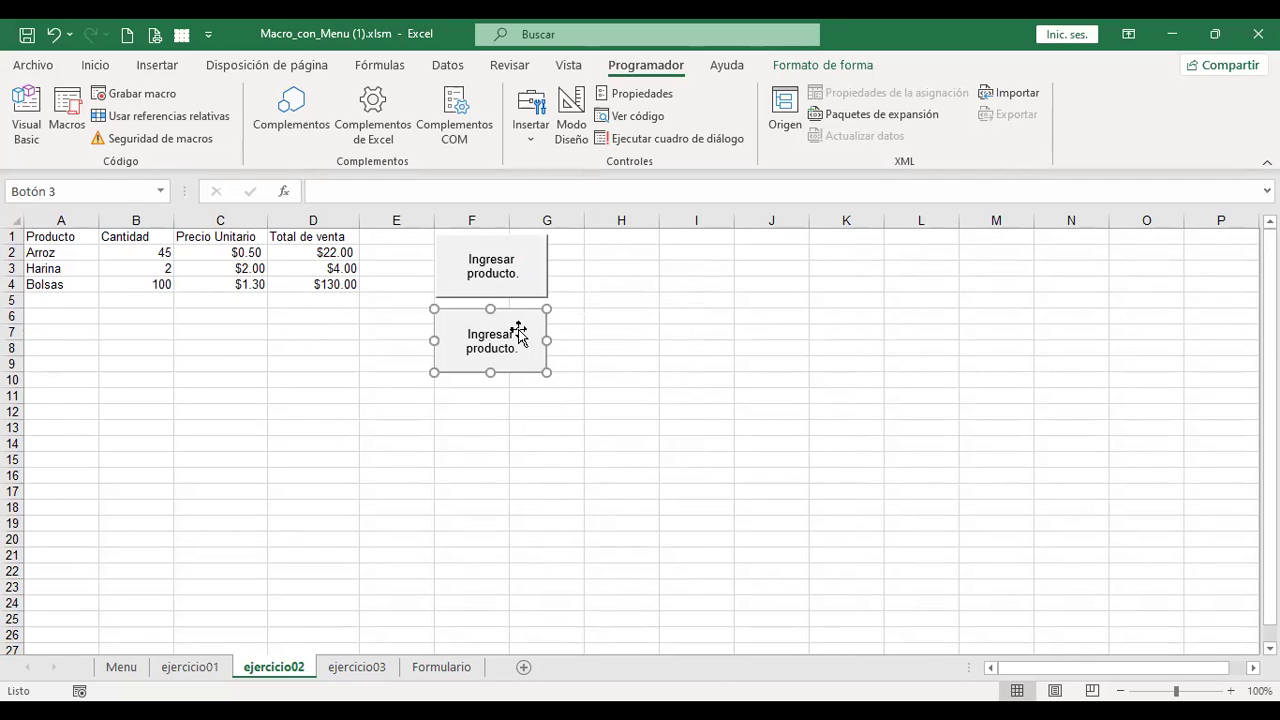
# - Open the copied button's assigned macro for editing and delete the frmproducto.Show line from callregistro2
pyautogui.rightClick(520, 334)
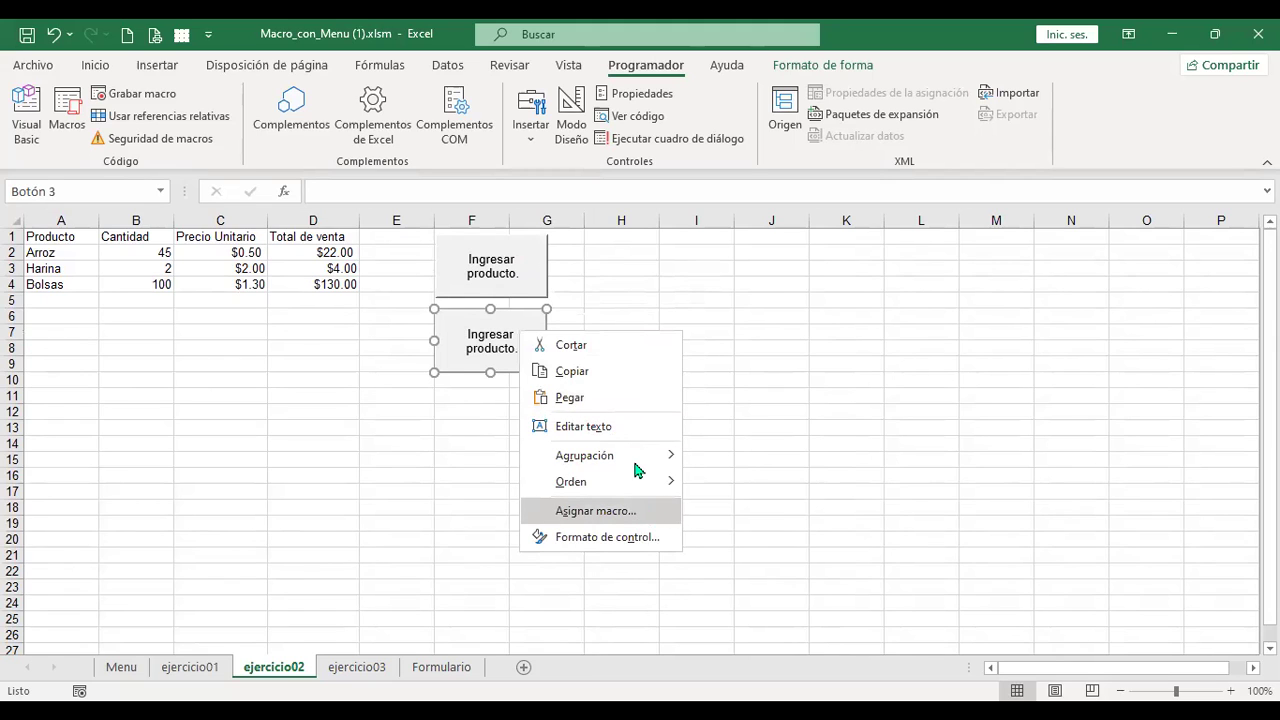
pyautogui.click(651, 518)
pyautogui.click(830, 388)
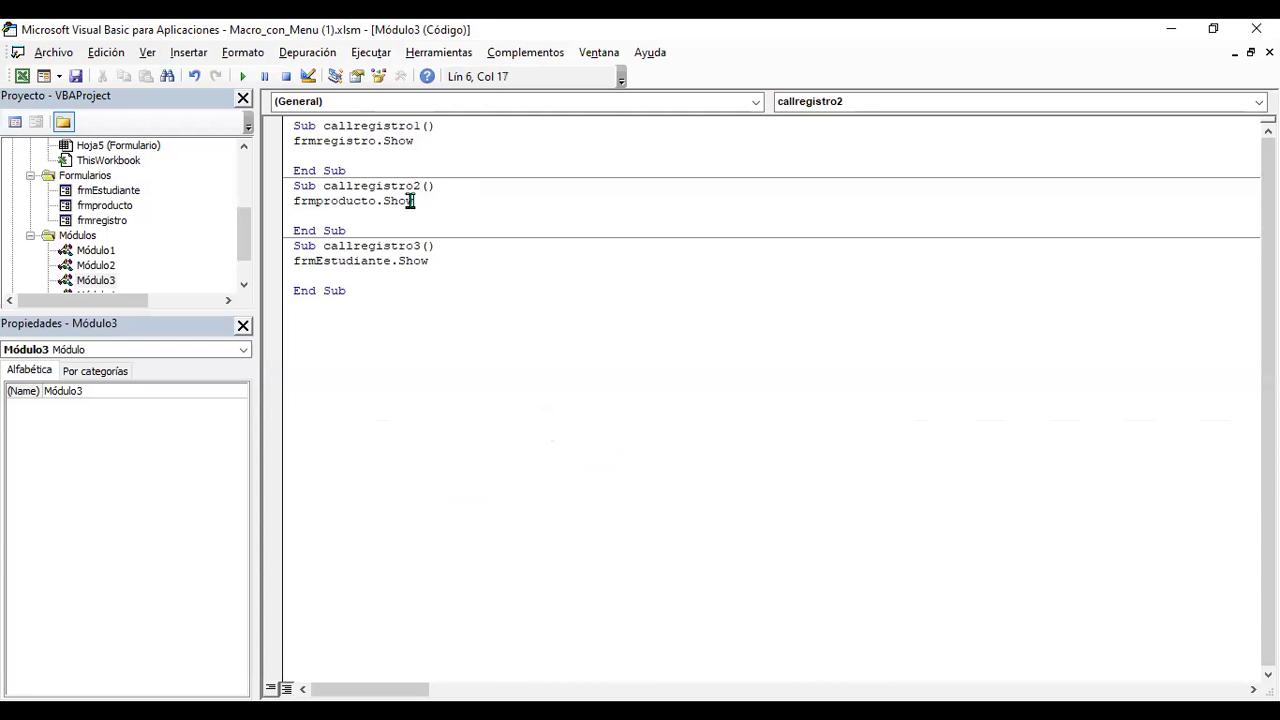
pyautogui.moveTo(412, 200); pyautogui.dragTo(290, 200)
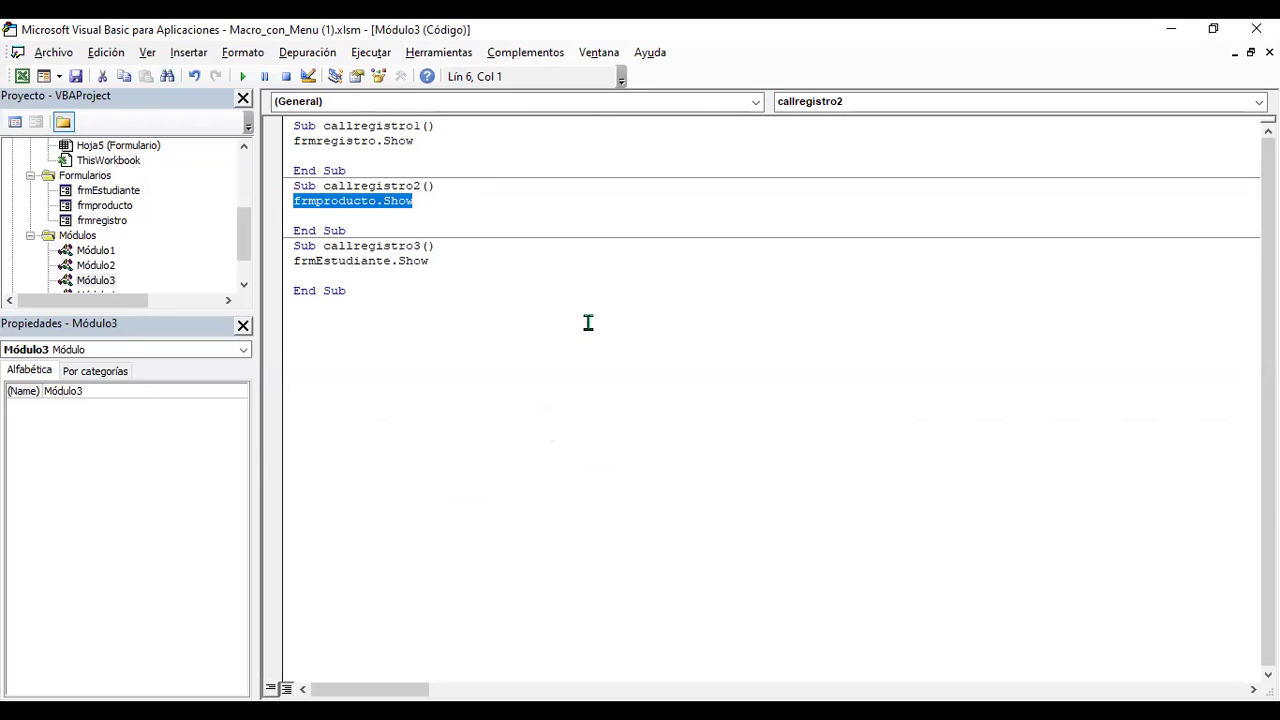
pyautogui.press('Delete')
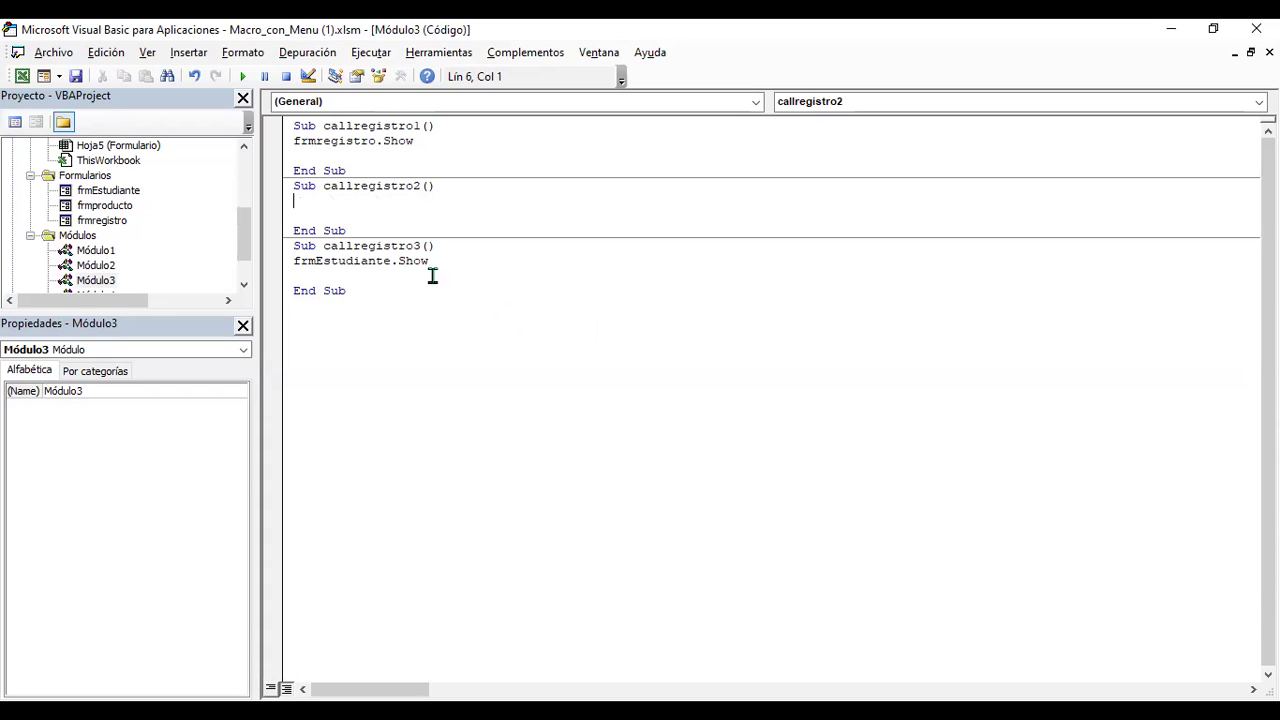
# - Examine the frmproducto form design and the code modules of the sheets and ThisWorkbook for existing code
pyautogui.doubleClick(124, 207)
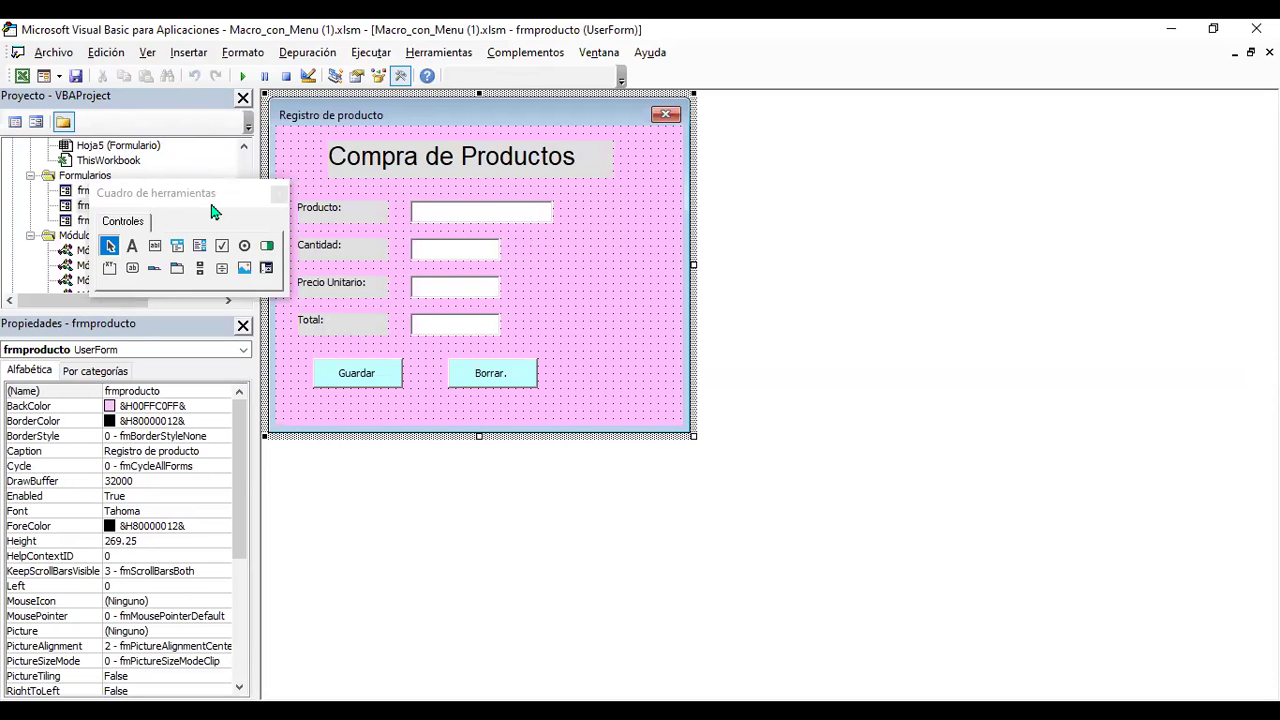
pyautogui.moveTo(212, 211); pyautogui.dragTo(315, 206)
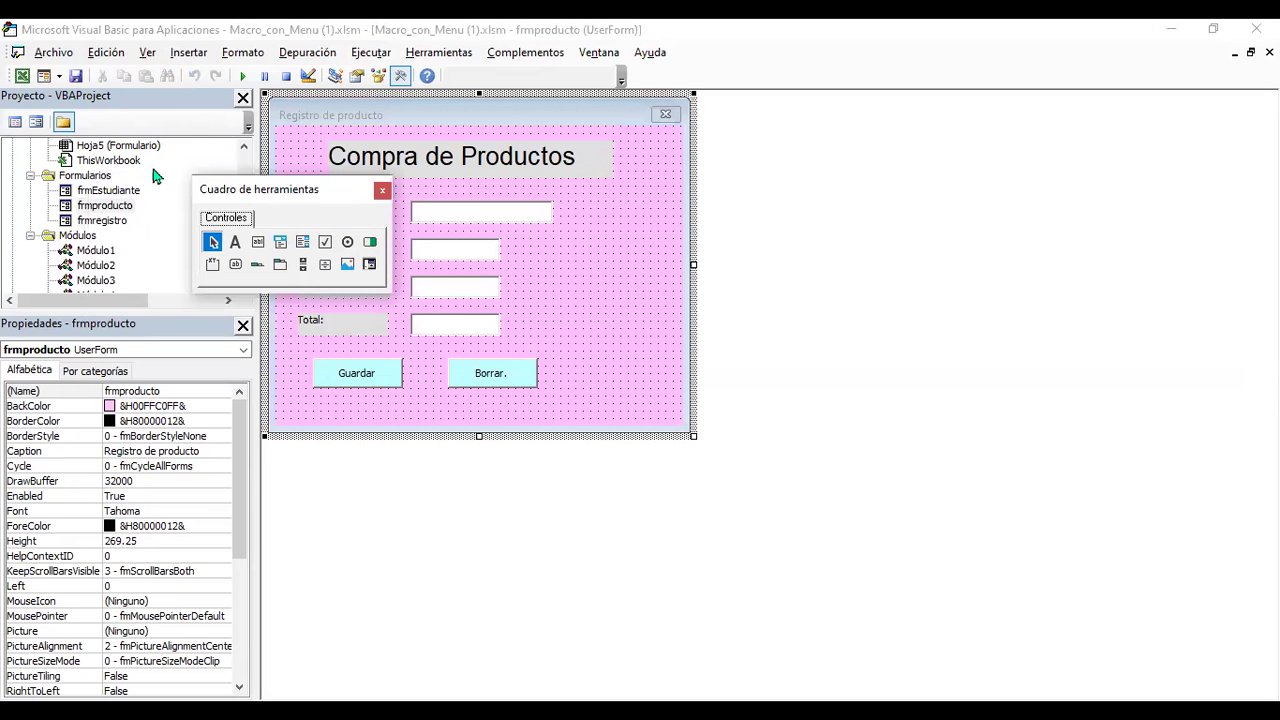
pyautogui.click(243, 150)
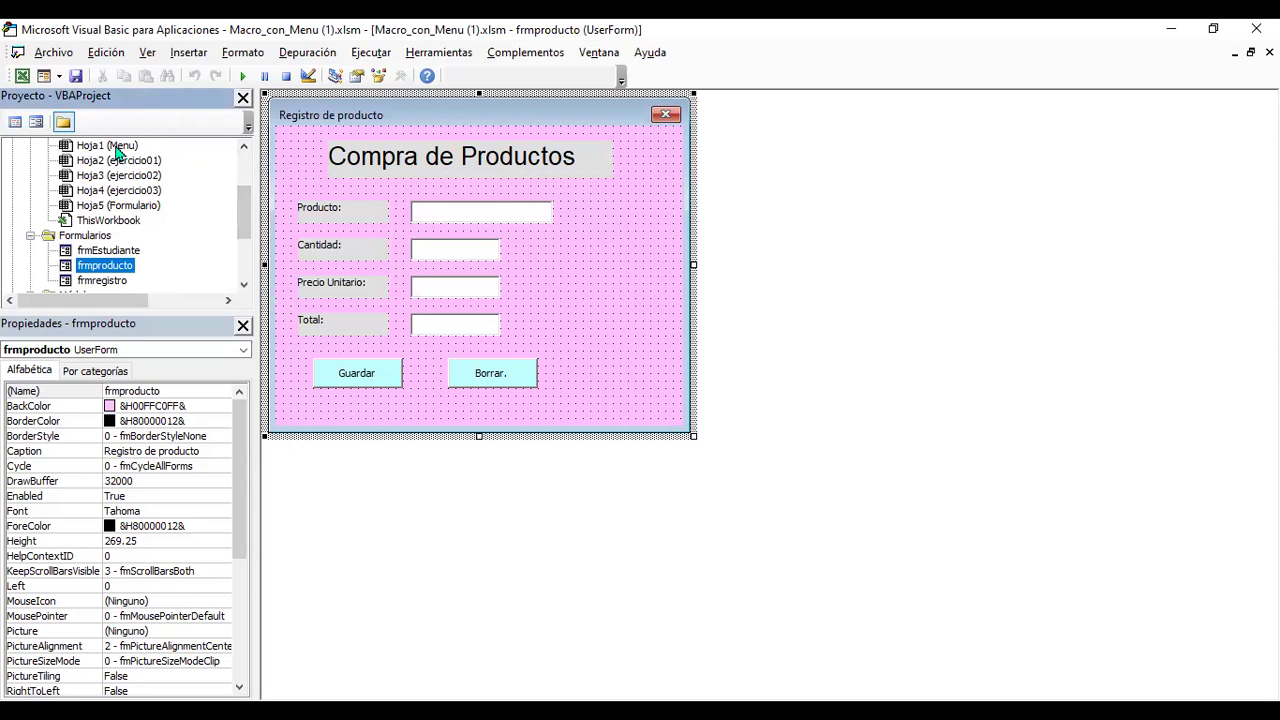
pyautogui.moveTo(241, 197); pyautogui.dragTo(239, 184)
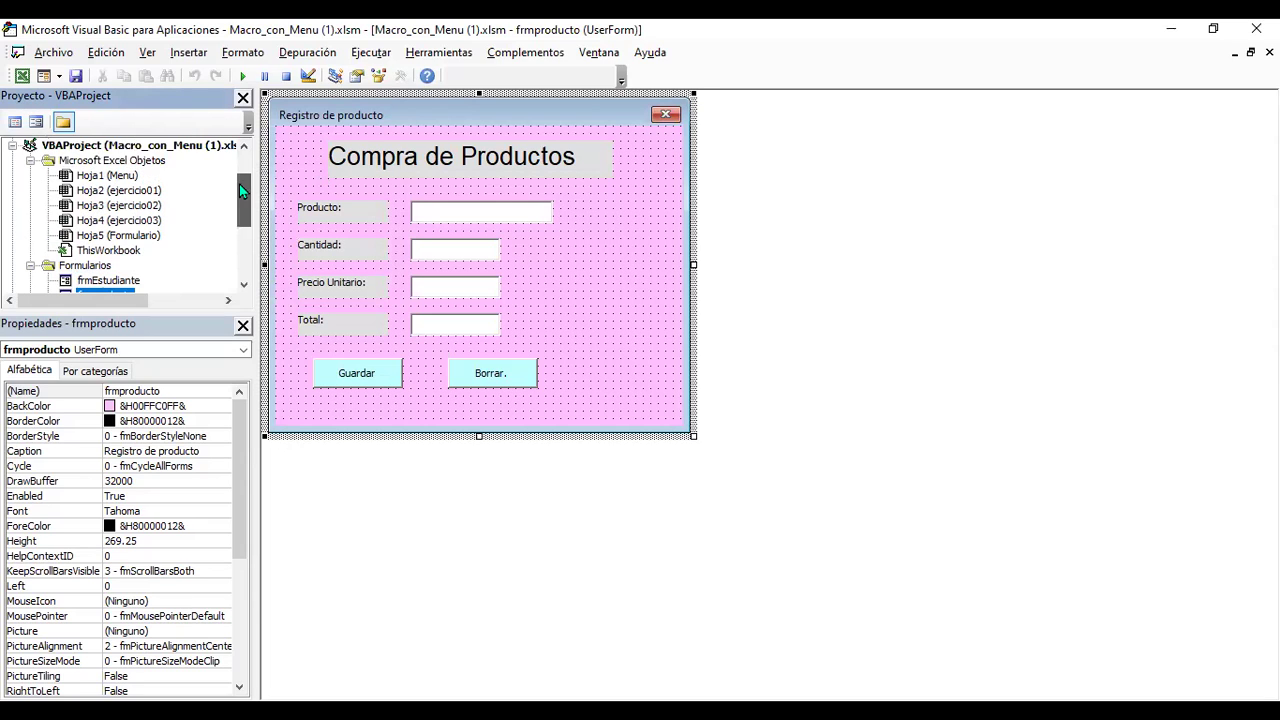
pyautogui.doubleClick(116, 183)
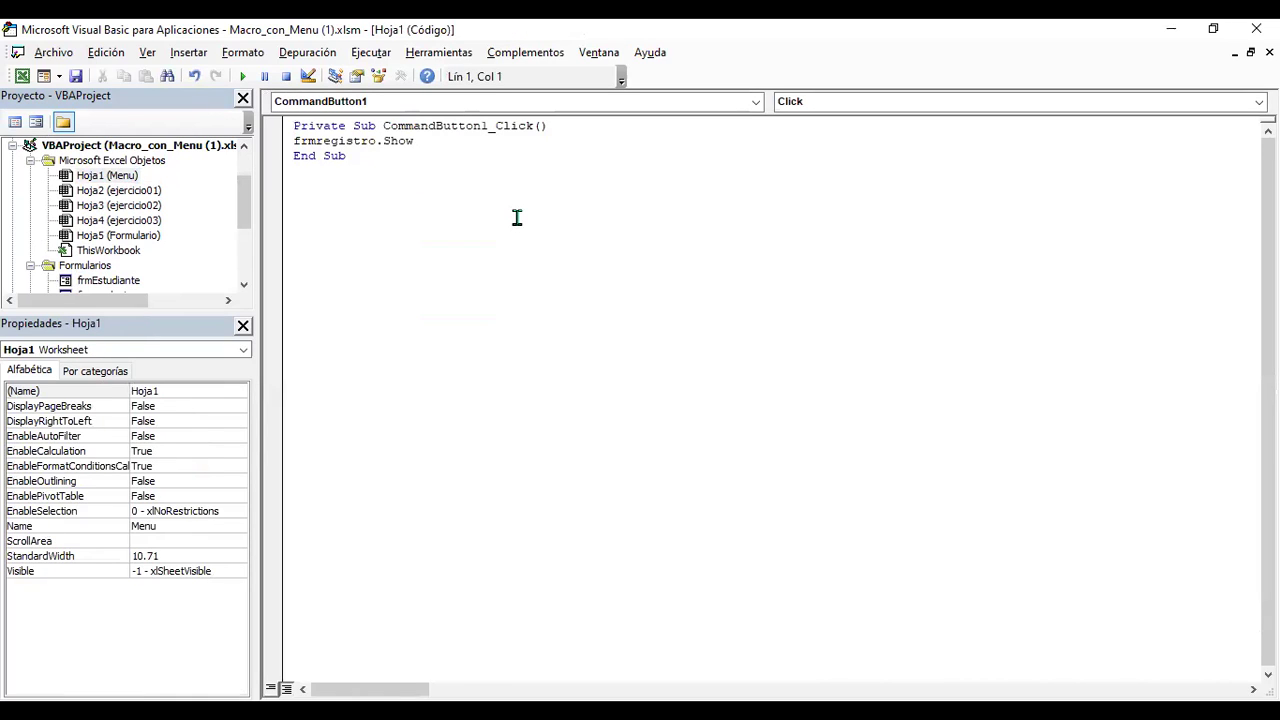
pyautogui.click(431, 141)
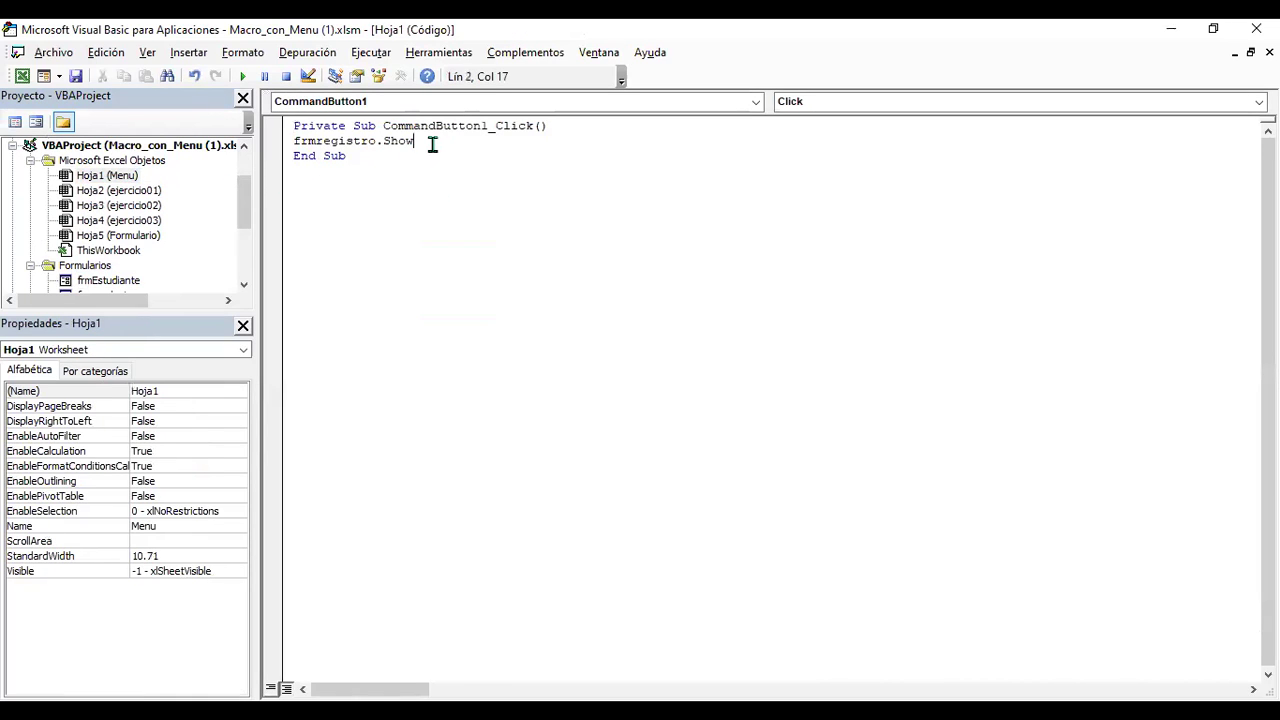
pyautogui.doubleClick(128, 192)
pyautogui.doubleClick(130, 206)
pyautogui.doubleClick(128, 225)
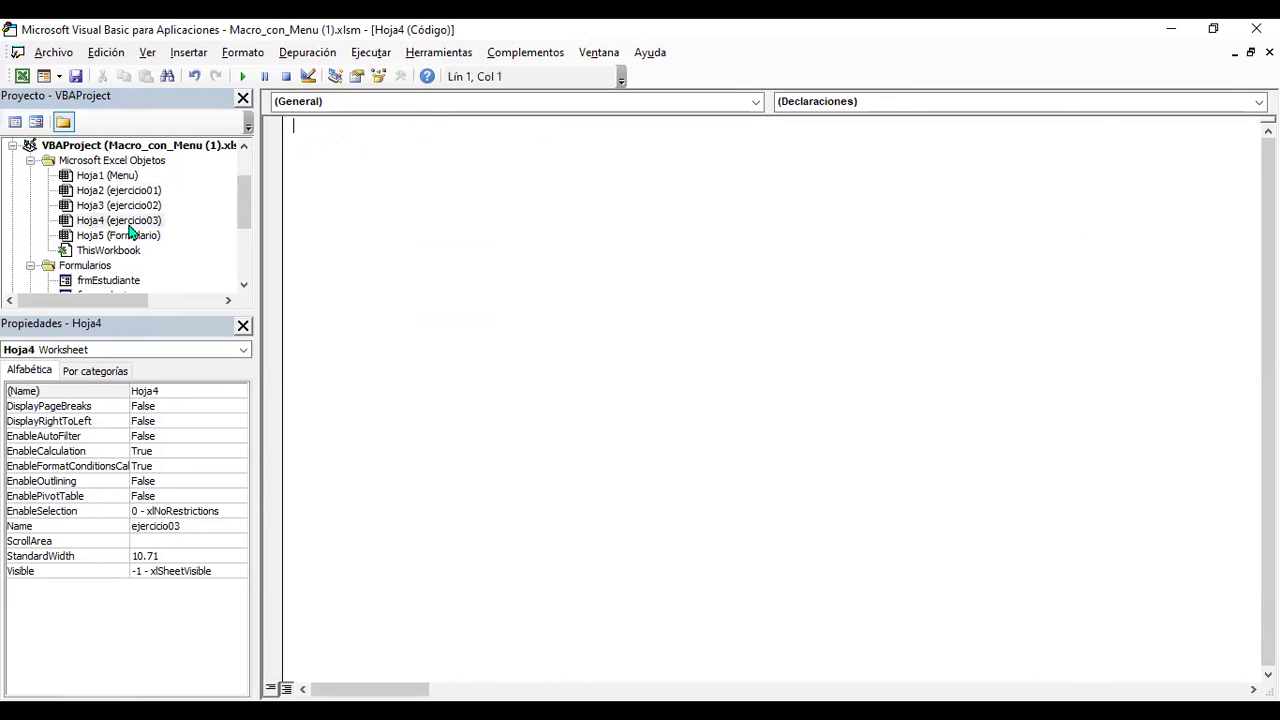
pyautogui.doubleClick(141, 241)
pyautogui.doubleClick(141, 249)
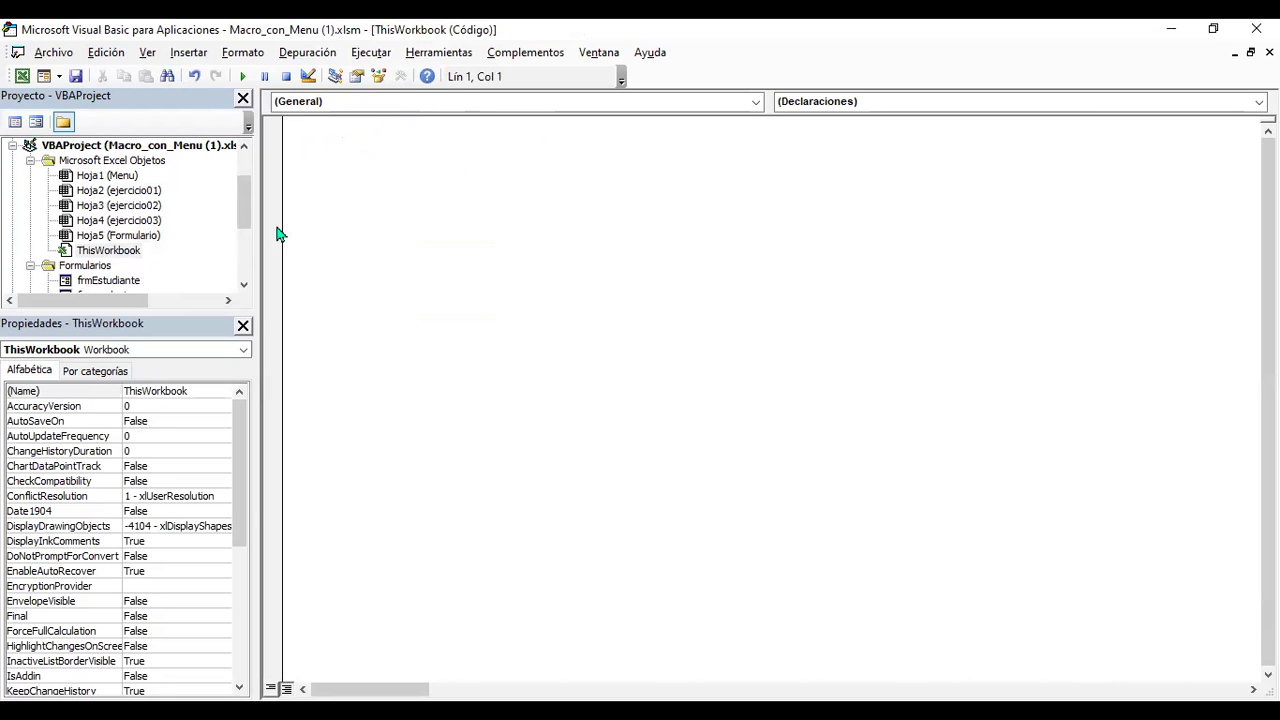
# - Switch to Excel and change the caption of the copied button on the ejercicio02 sheet to "Menú"
pyautogui.click(22, 76)
pyautogui.click(443, 668)
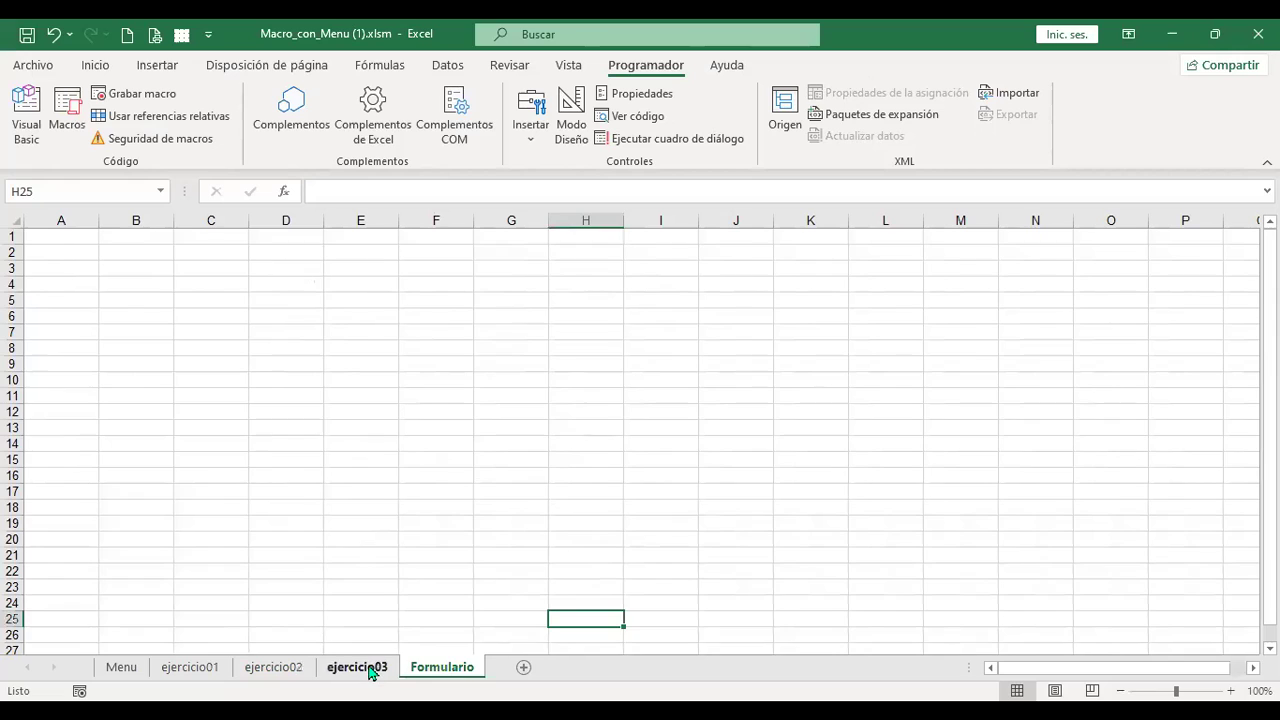
pyautogui.click(368, 670)
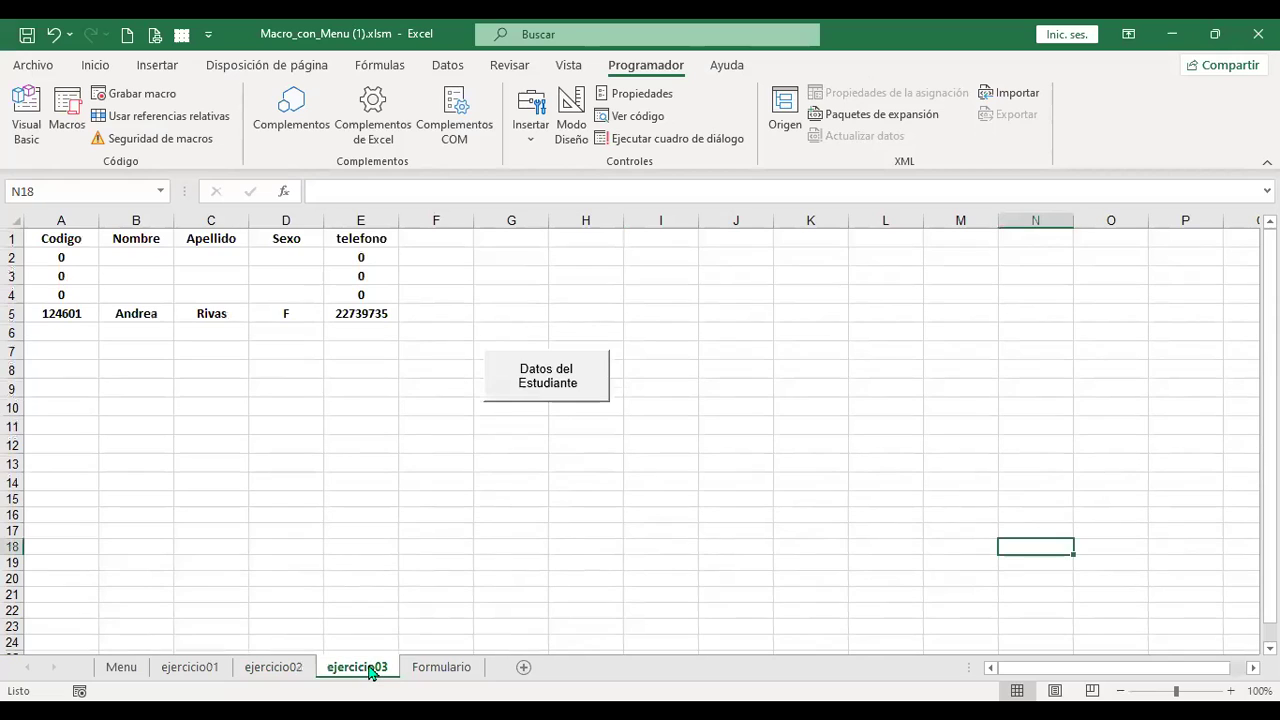
pyautogui.click(274, 667)
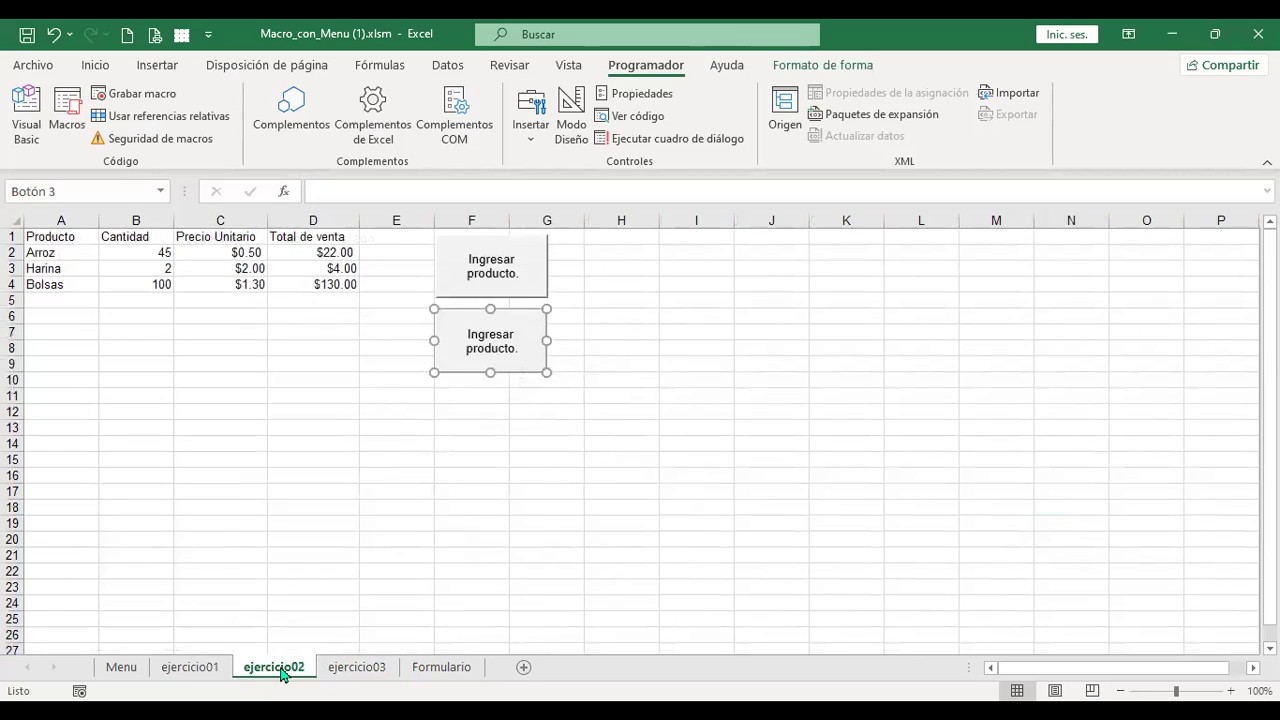
pyautogui.click(494, 352)
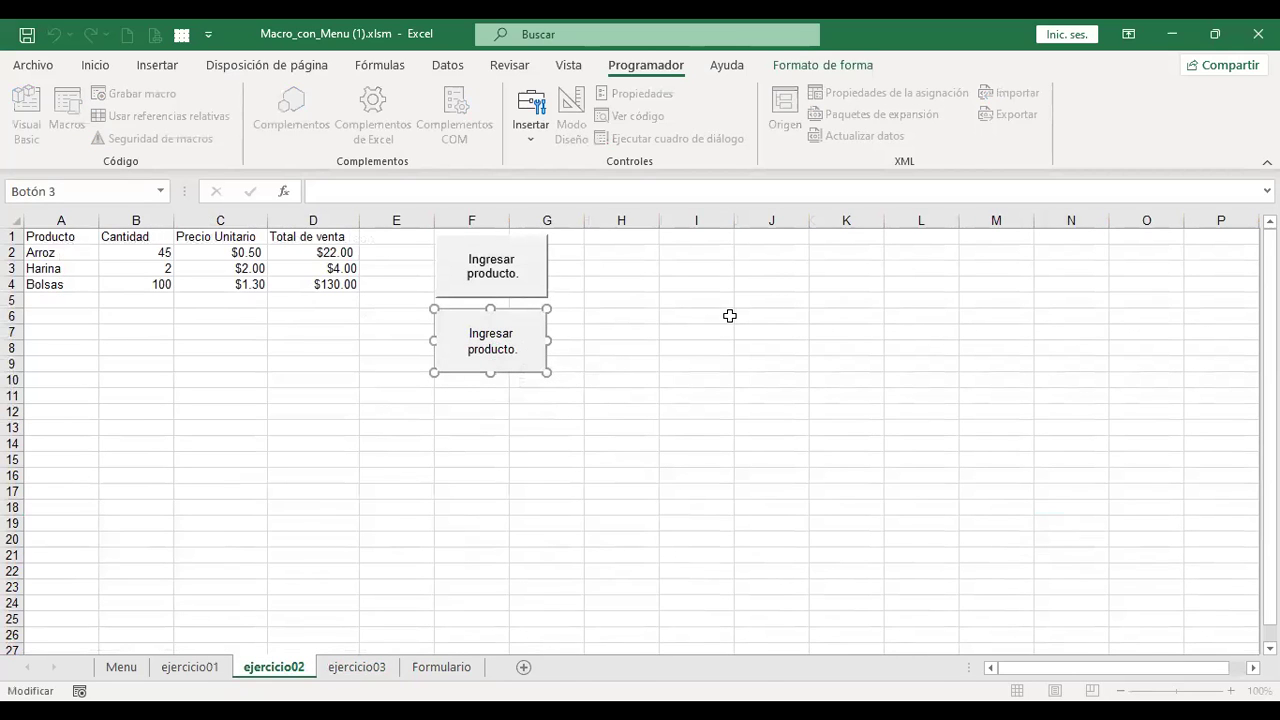
pyautogui.hotkey('shift', 'Down')
pyautogui.hotkey('shift', 'End')
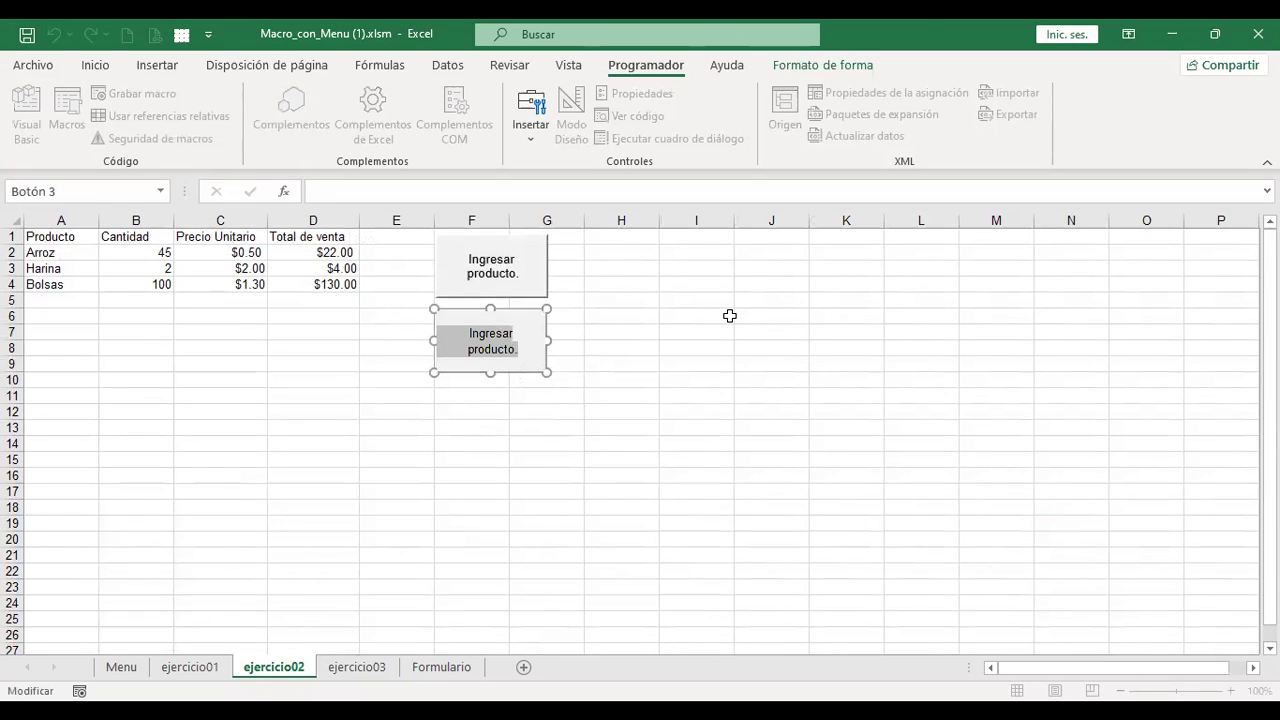
pyautogui.write('Men')
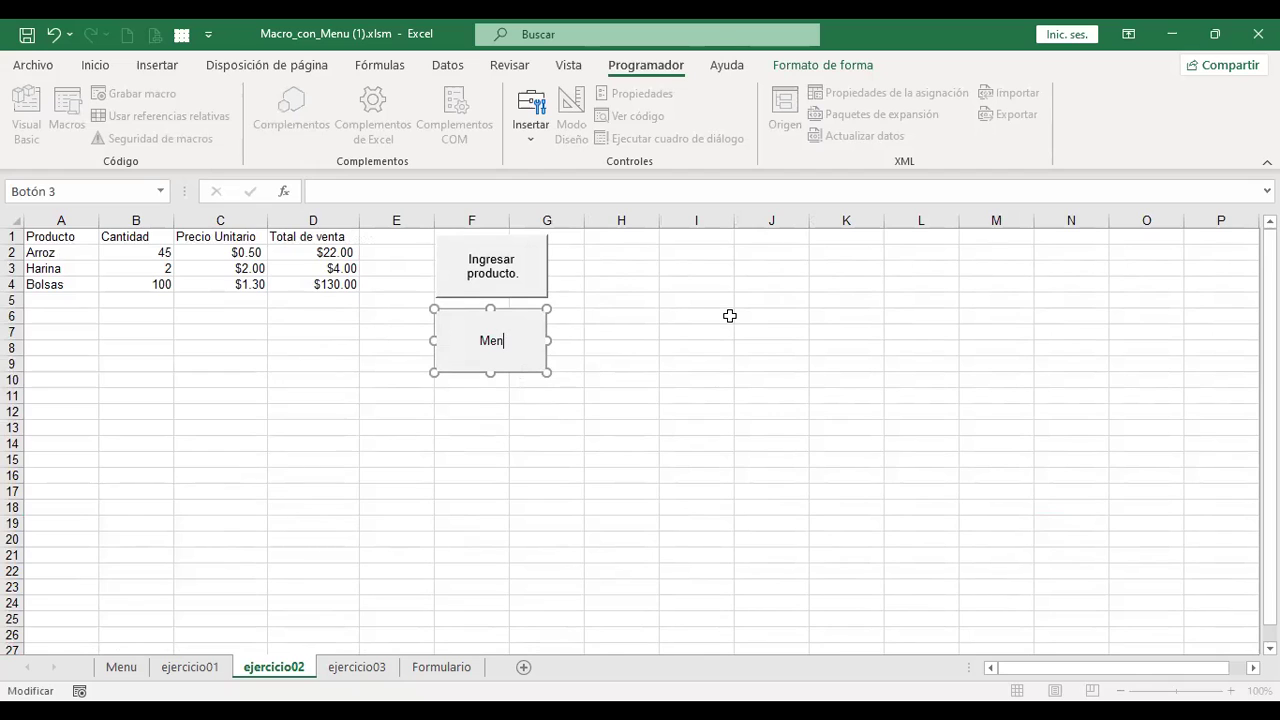
pyautogui.write('ú')
pyautogui.click(730, 316)
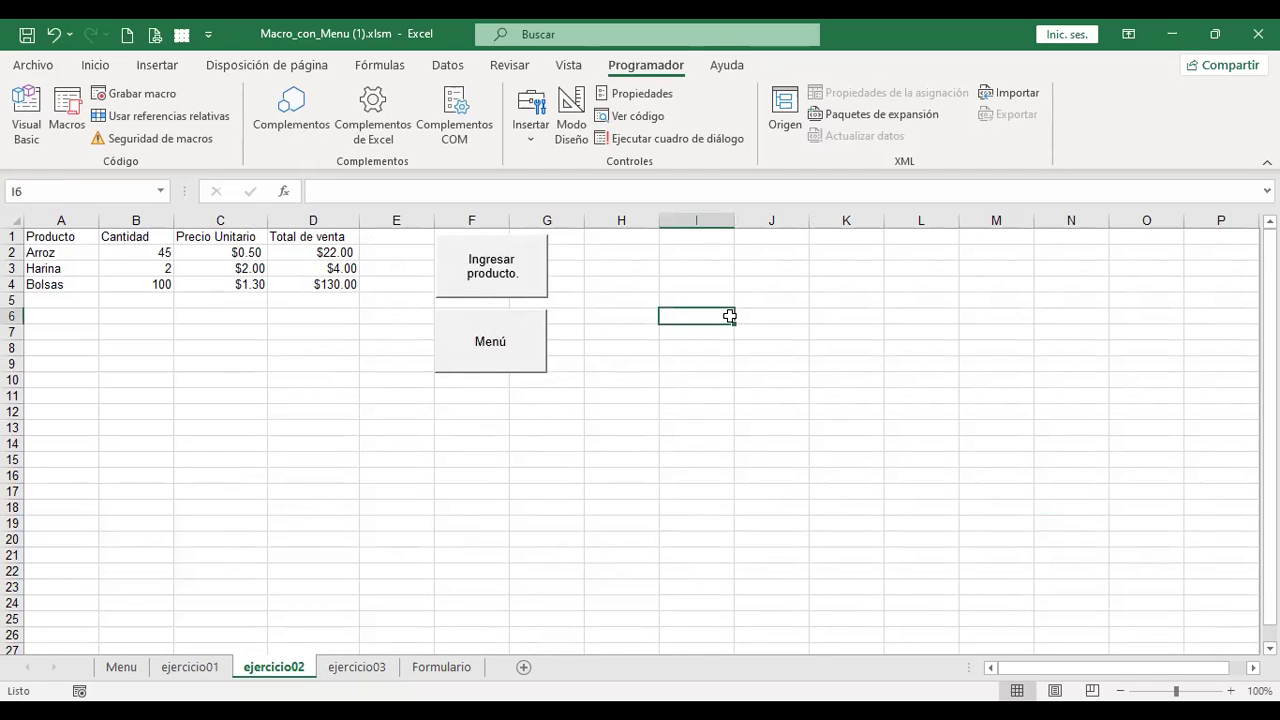
# - Open the Menú button's assigned macro code and examine the Guardar code of frmproducto and frmEstudiante
pyautogui.rightClick(529, 352)
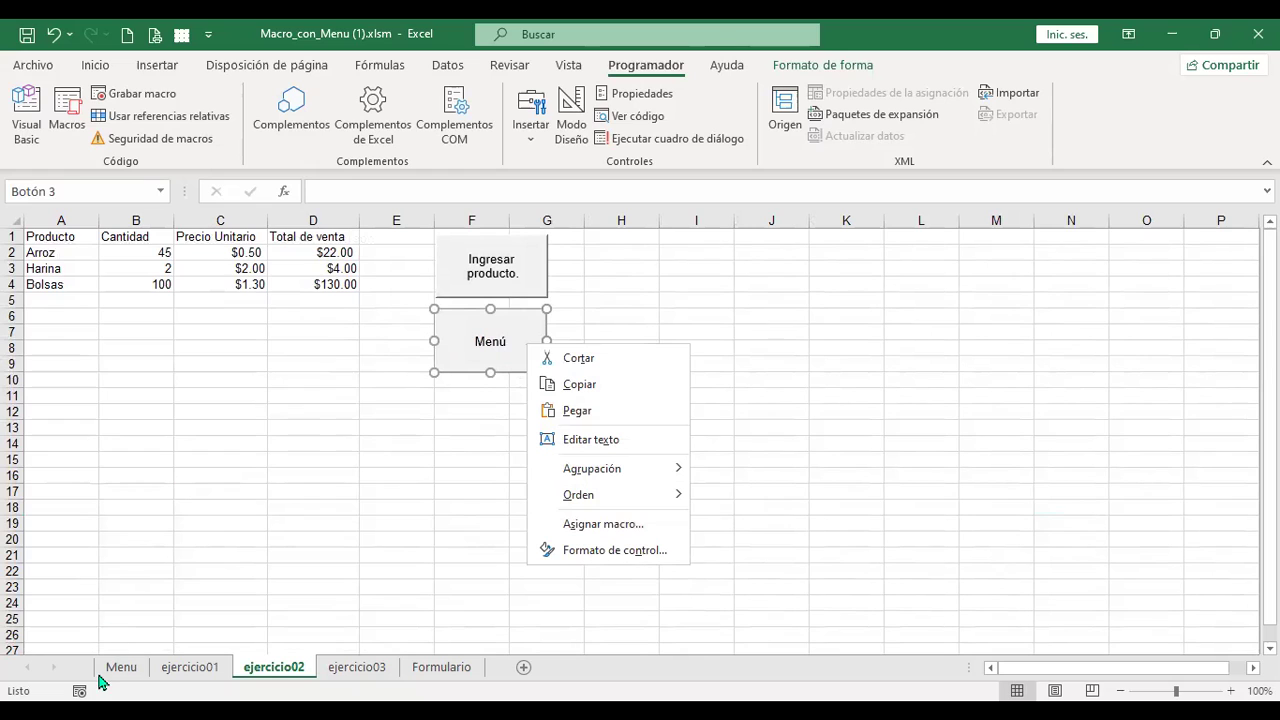
pyautogui.click(660, 524)
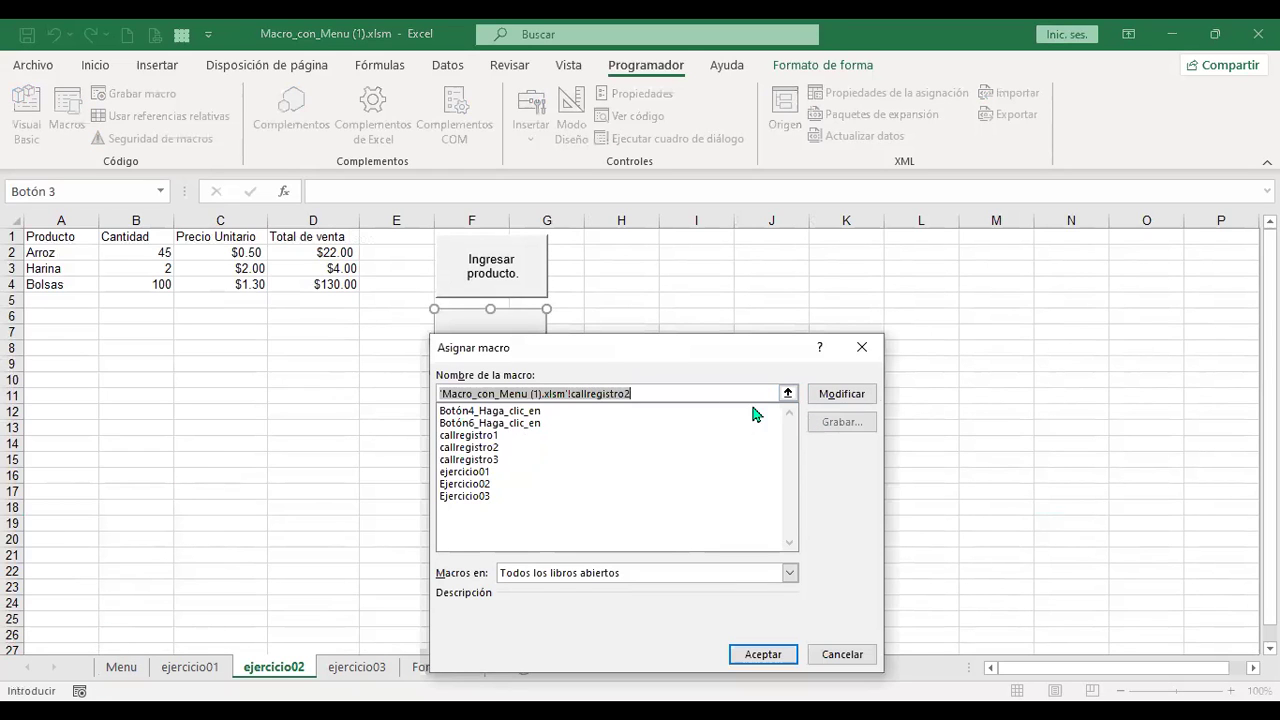
pyautogui.click(816, 396)
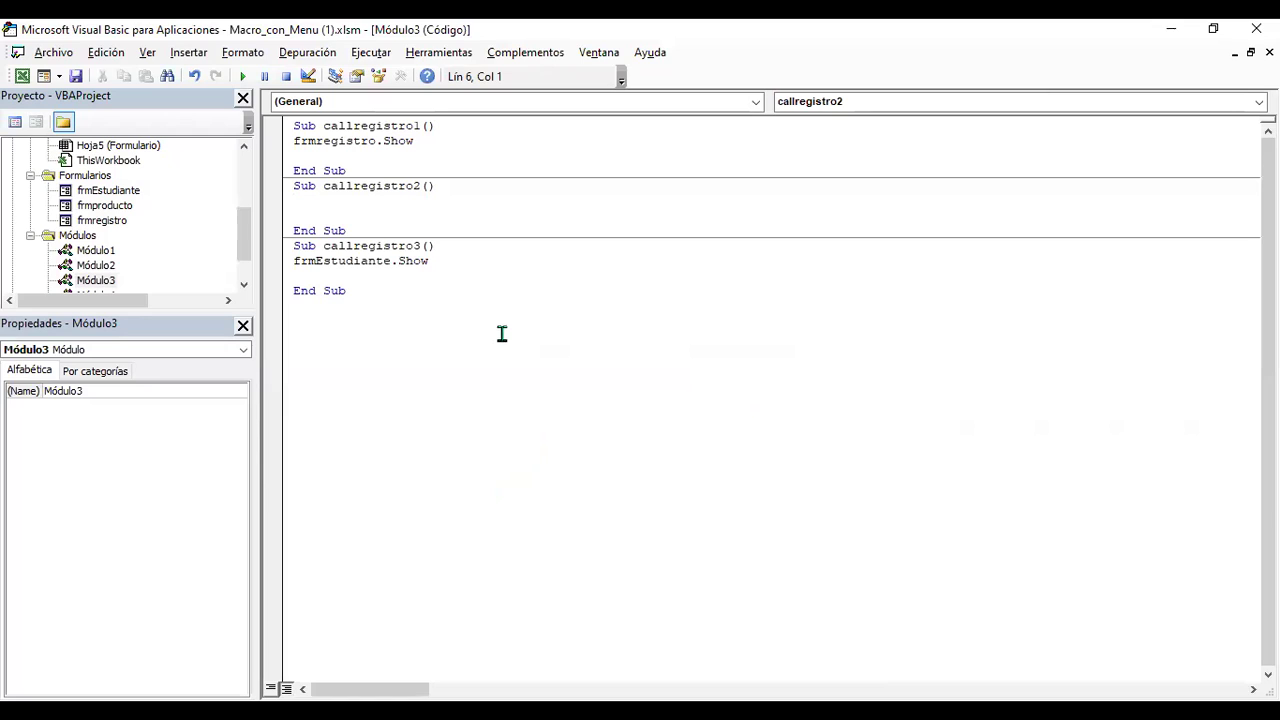
pyautogui.doubleClick(118, 207)
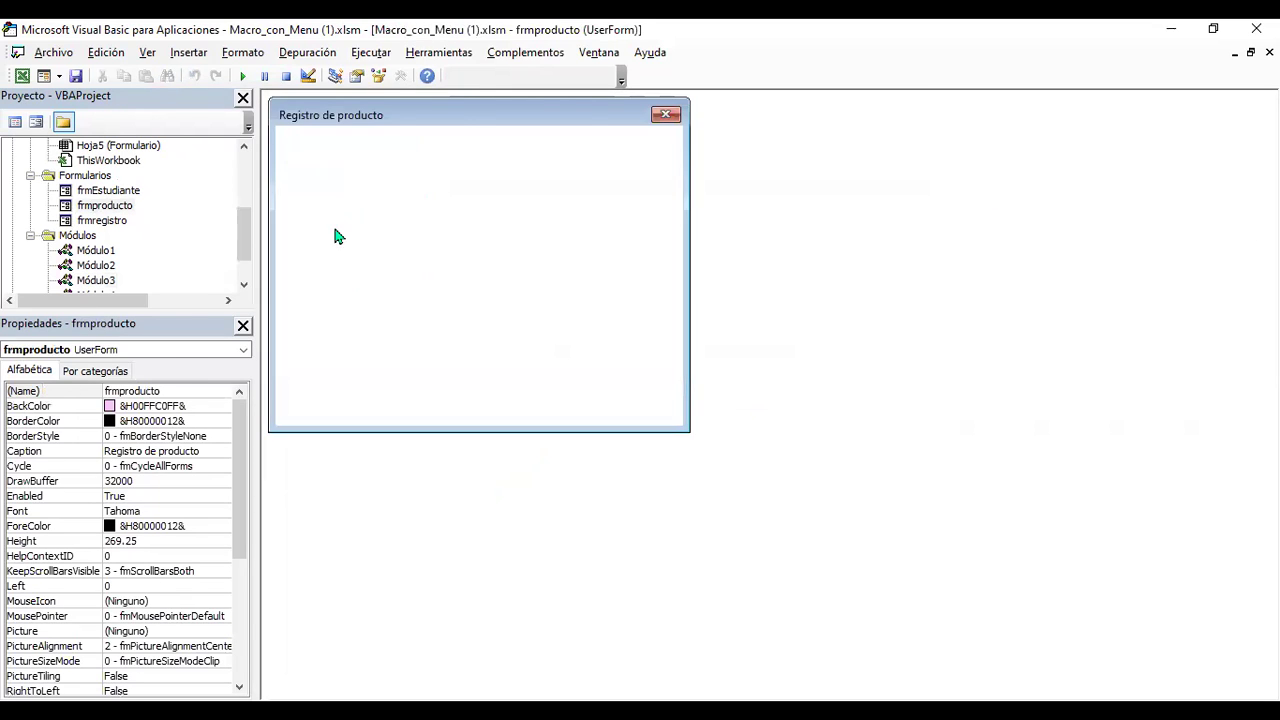
pyautogui.click(380, 370)
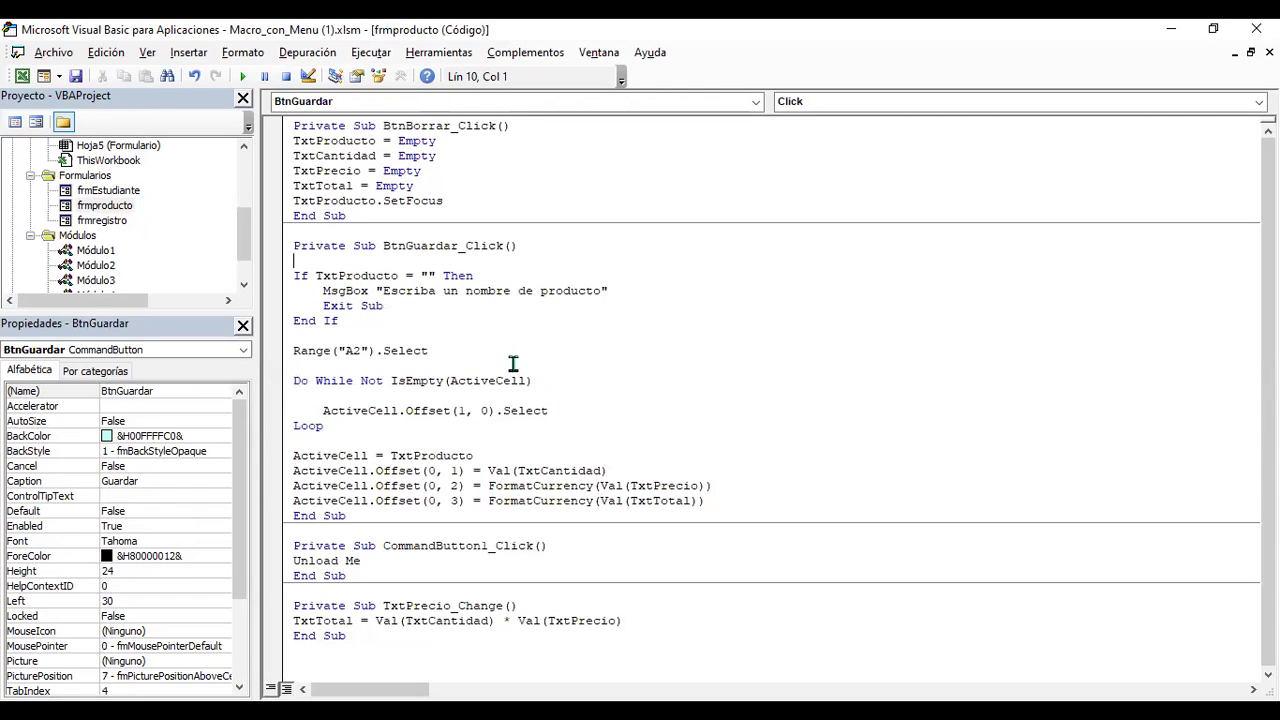
pyautogui.doubleClick(128, 192)
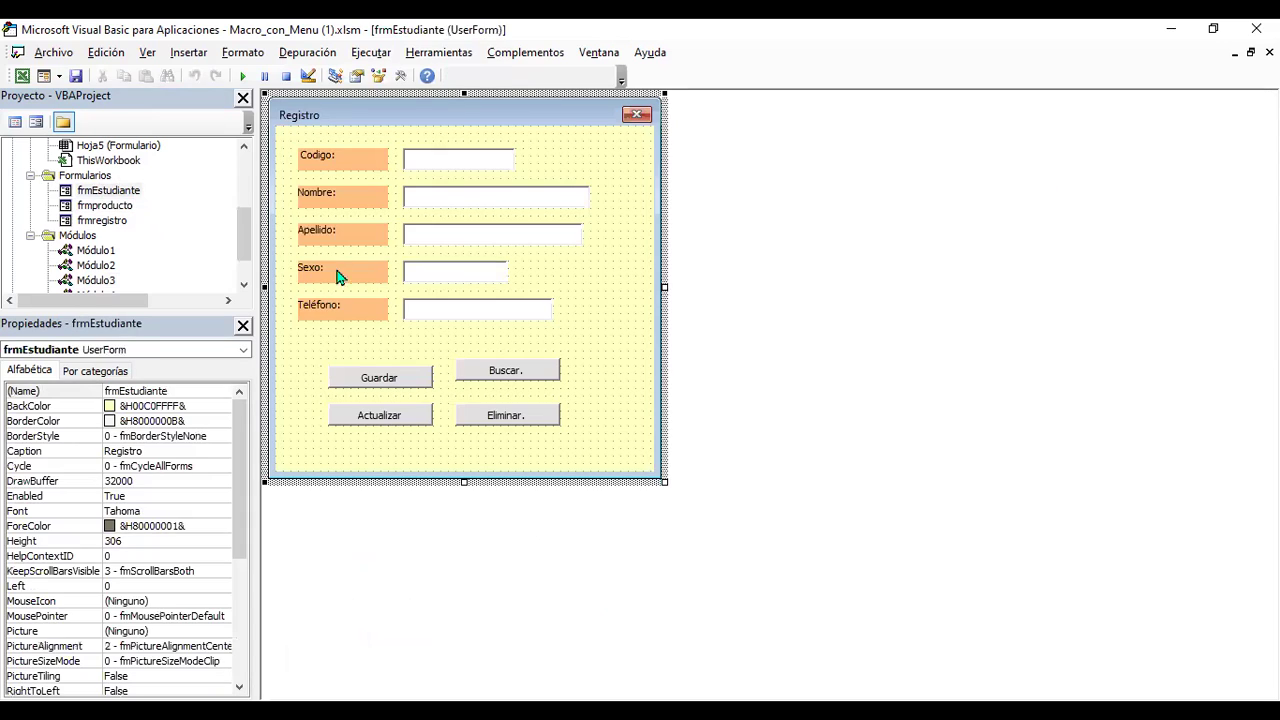
pyautogui.click(410, 388)
pyautogui.doubleClick(410, 388)
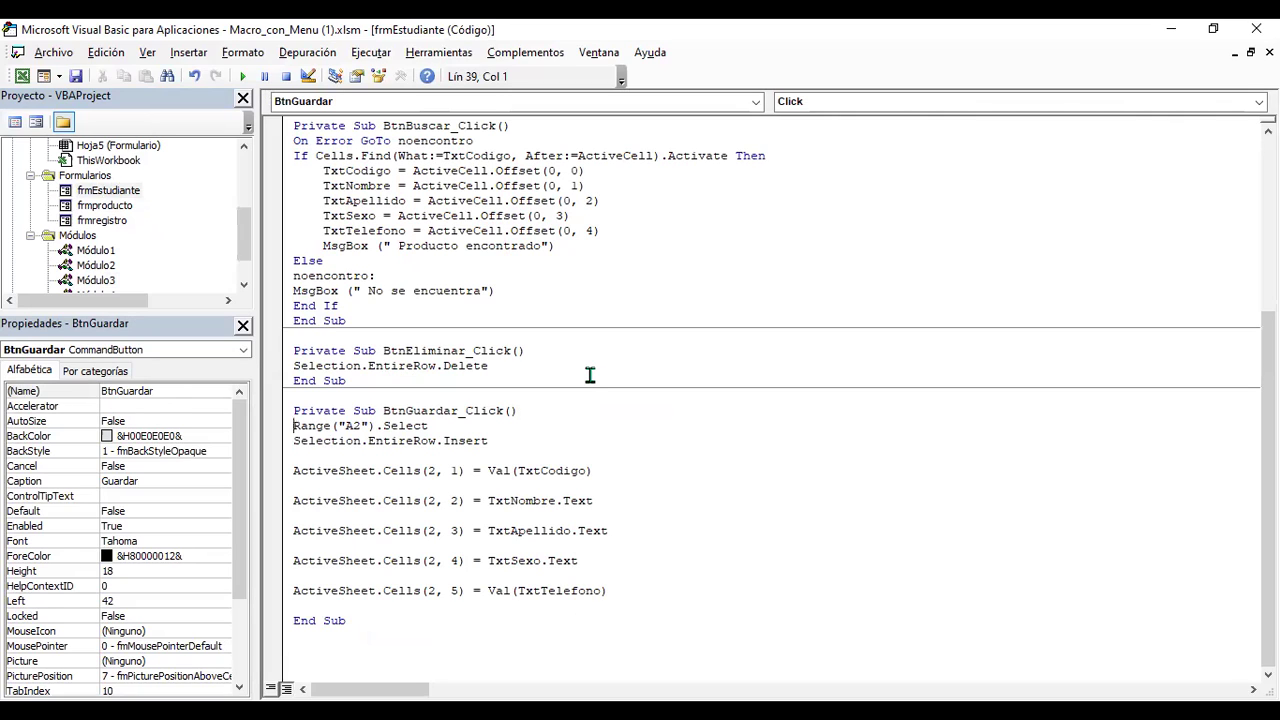
# - Copy the Sheets("ejercicio01").Select line from the ejercicio01 macro in Módulo1
pyautogui.doubleClick(92, 255)
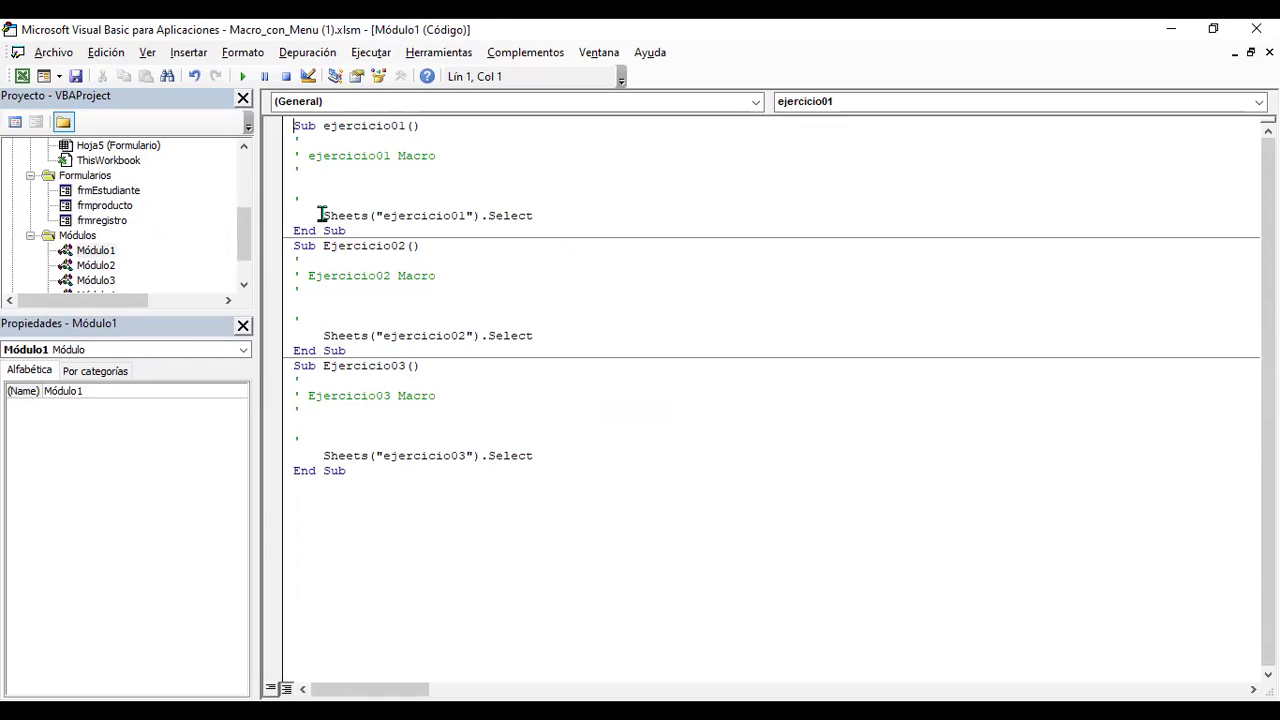
pyautogui.moveTo(322, 215); pyautogui.dragTo(338, 215)
pyautogui.click(373, 213)
pyautogui.moveTo(322, 215); pyautogui.dragTo(538, 215)
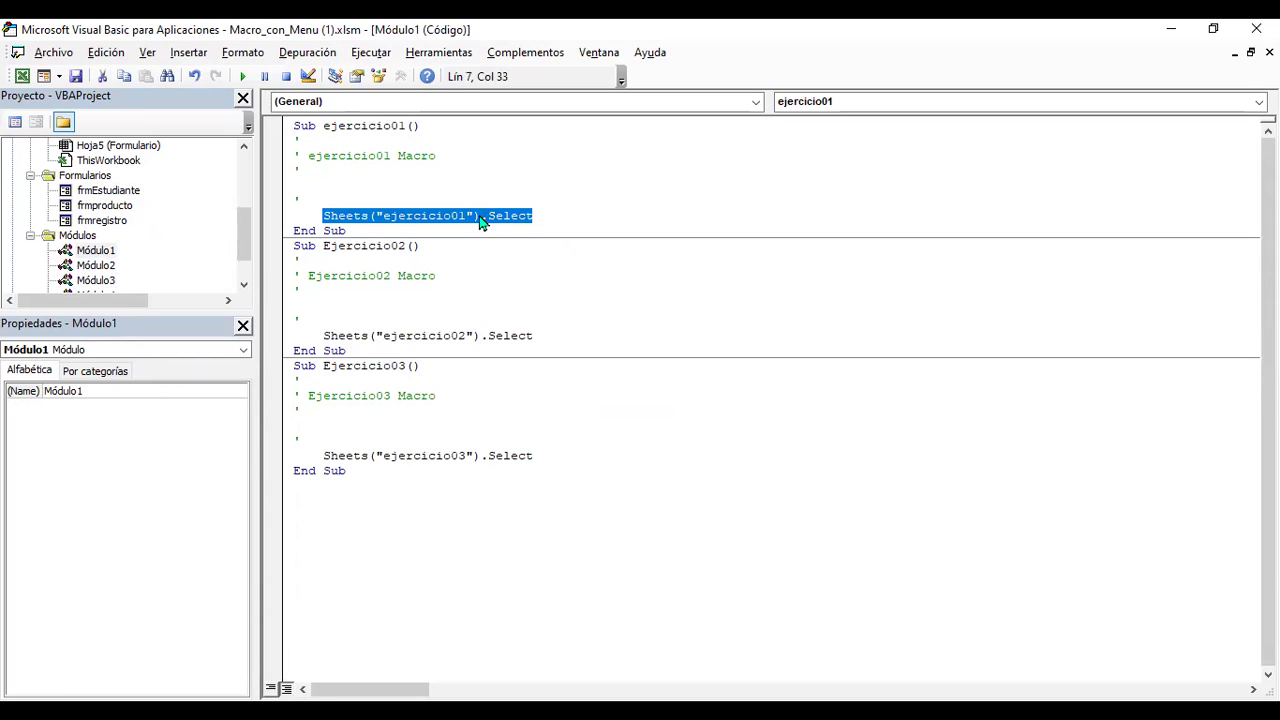
pyautogui.hotkey('ctrl', 'c')
# - Return to Excel, open the Menú button's assigned macro for editing, and paste the copied Select line into callregistro2
pyautogui.click(21, 76)
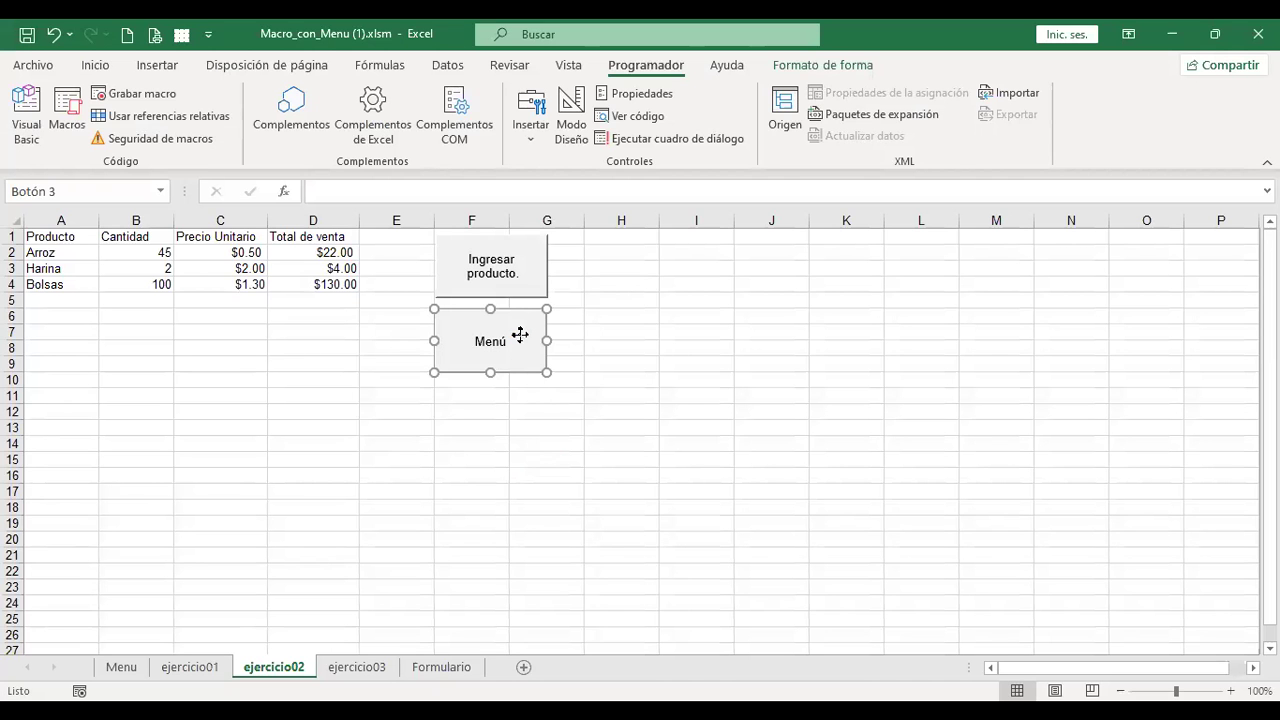
pyautogui.rightClick(514, 336)
pyautogui.click(600, 516)
pyautogui.click(786, 400)
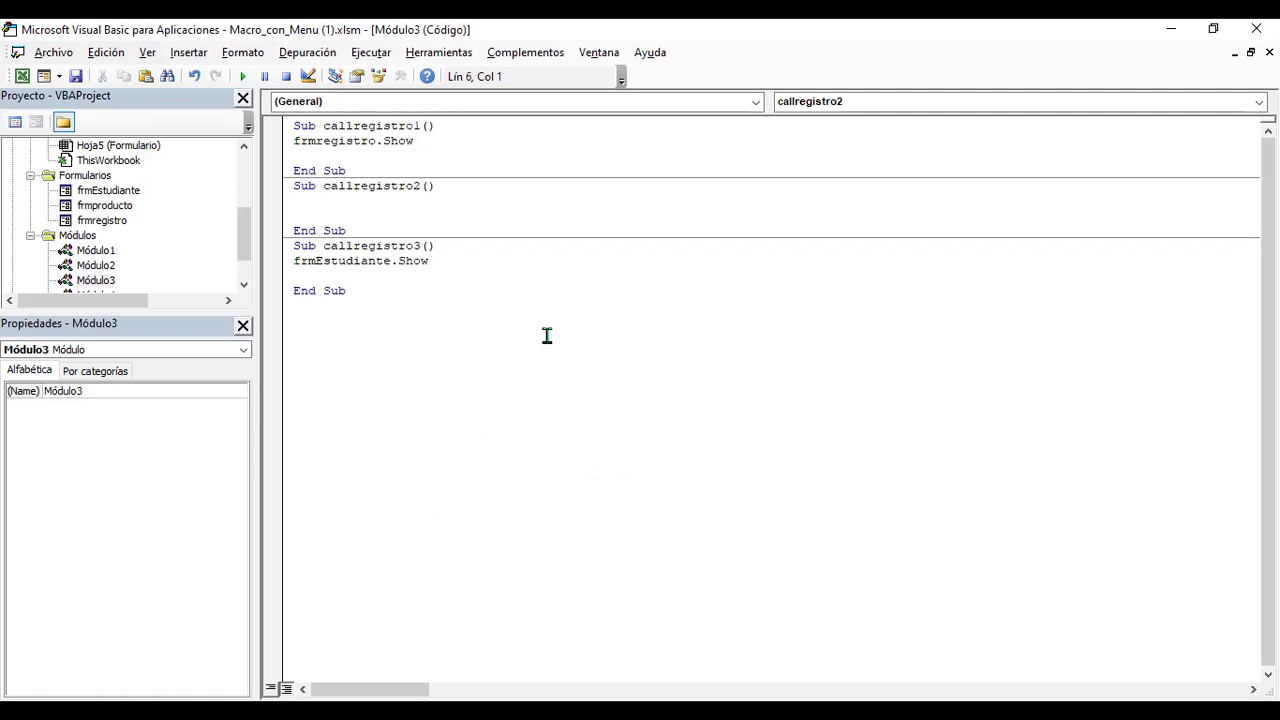
pyautogui.hotkey('ctrl', 'v')
# - Replace the sheet name ejercicio01 in callregistro2's Select line with Menu
pyautogui.click(434, 201)
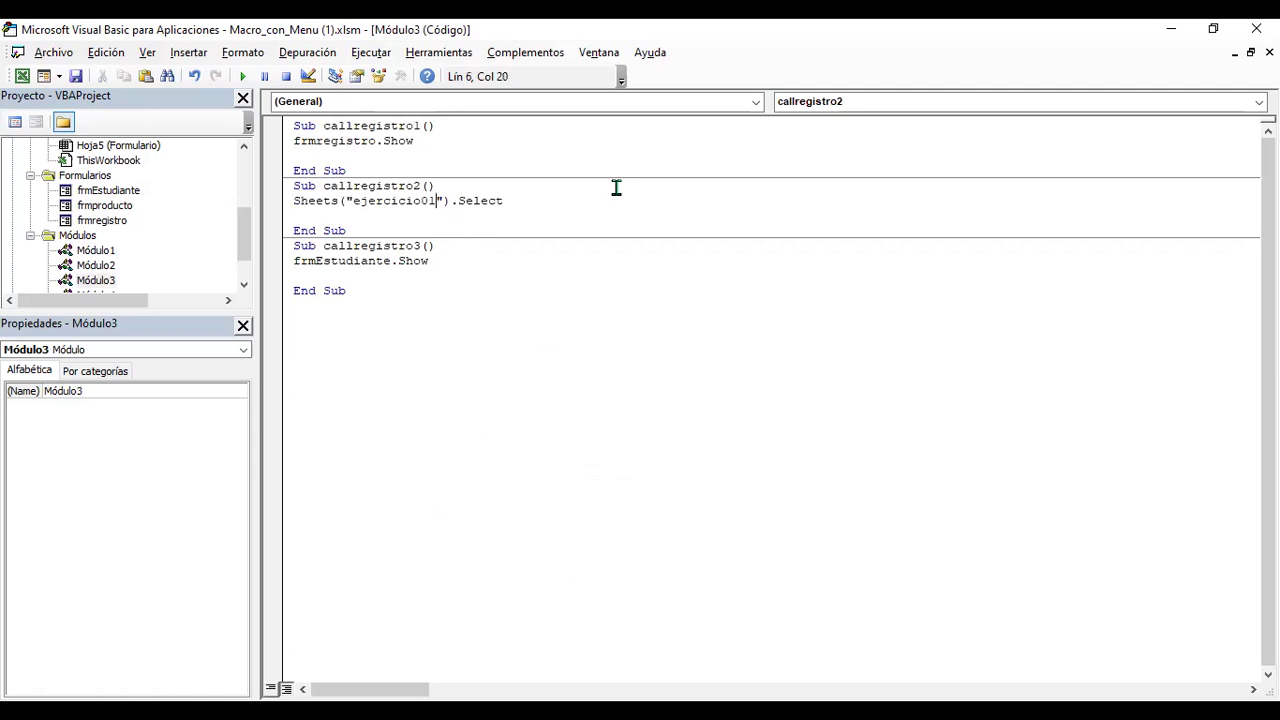
pyautogui.hotkey('shift', 'Left')
pyautogui.hotkey('shift', 'Left')
pyautogui.hotkey('shift', 'Left')
pyautogui.hotkey('shift', 'Left')
pyautogui.hotkey('shift', 'Left')
pyautogui.hotkey('shift', 'Left')
pyautogui.hotkey('shift', 'Left')
pyautogui.hotkey('shift', 'Left')
pyautogui.hotkey('shift', 'Left')
pyautogui.hotkey('shift', 'Left')
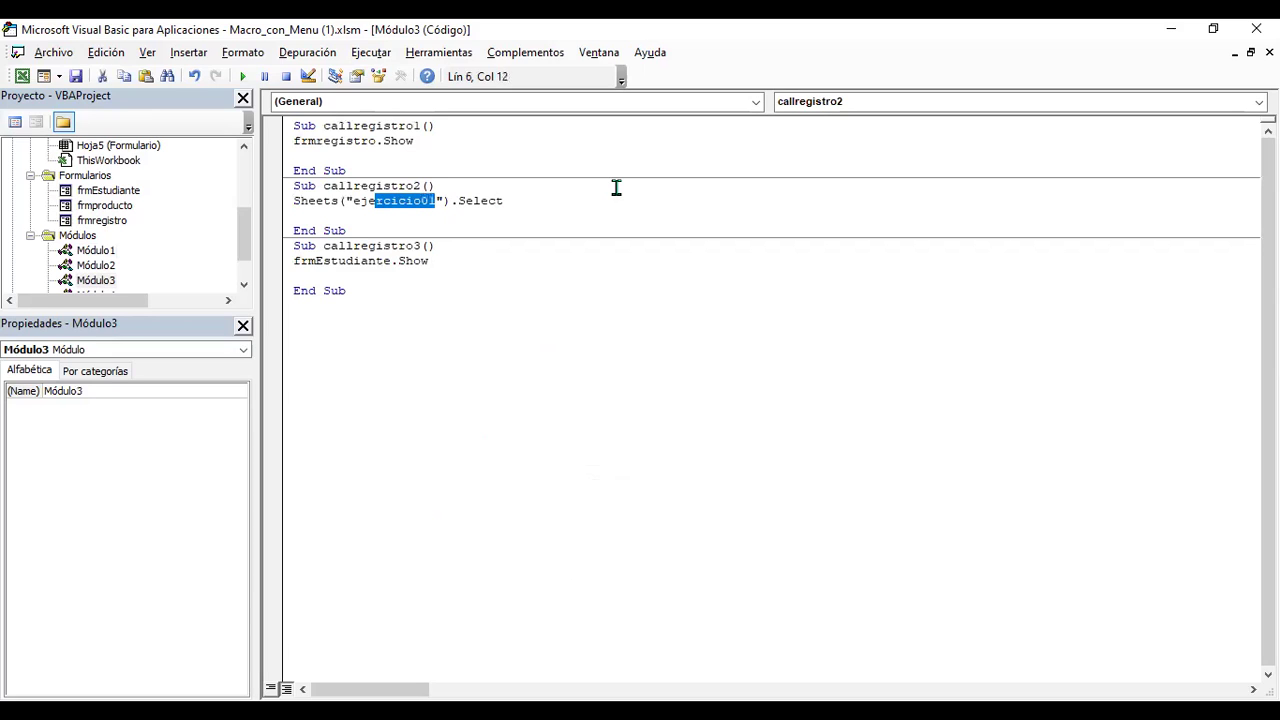
pyautogui.hotkey('shift', 'Left')
pyautogui.write('Menu')
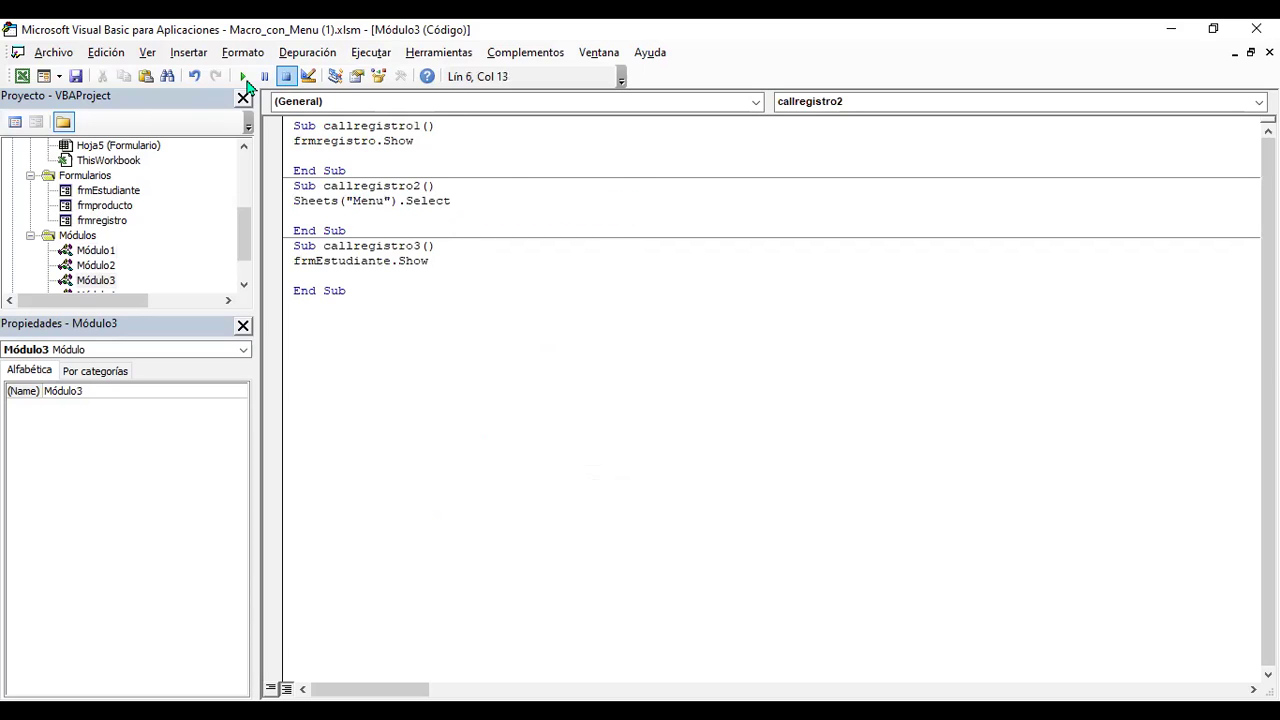
# - Deselect the Menú button in Excel and test twice from ejercicio02 that it opens the Menu sheet
pyautogui.click(22, 77)
pyautogui.click(678, 409)
pyautogui.click(506, 350)
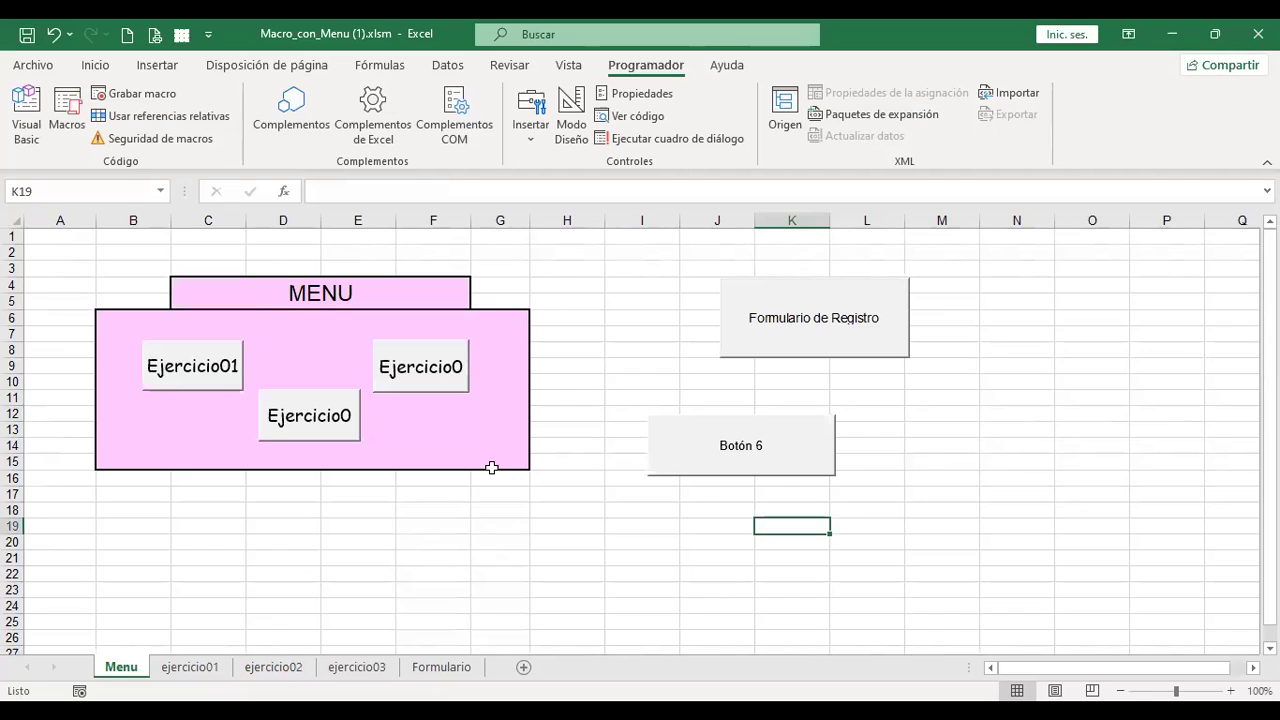
pyautogui.click(274, 668)
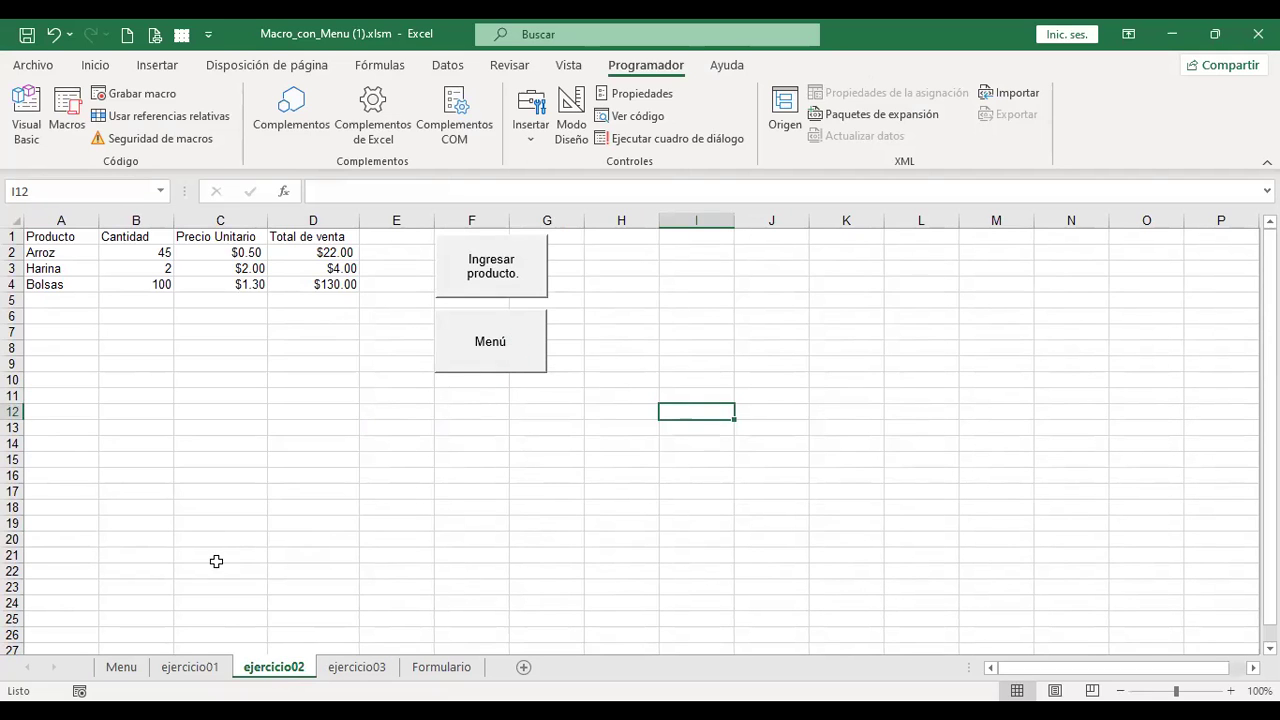
pyautogui.click(514, 349)
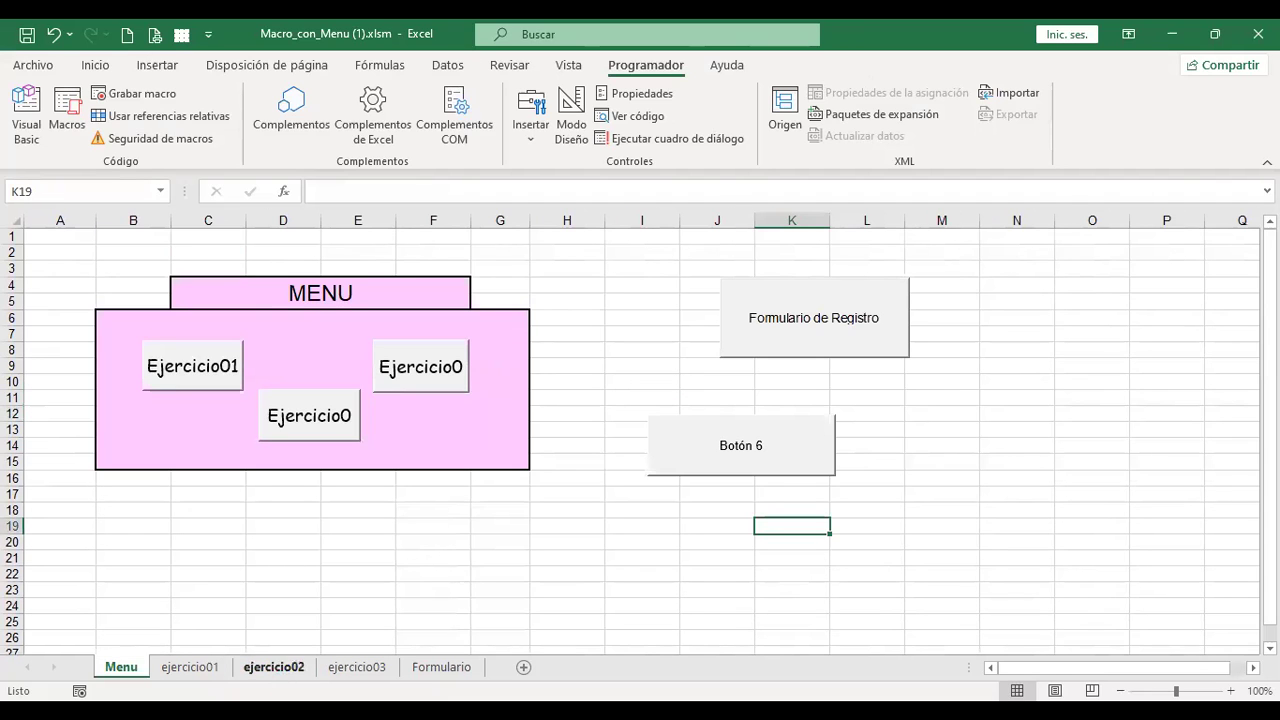
# - Widen the Ejercicio02 button in the pink menu so its full caption fits, and open the ejercicio03 sheet from the menu
pyautogui.keyDown('ctrl'); pyautogui.click(353, 426); pyautogui.keyUp('ctrl')
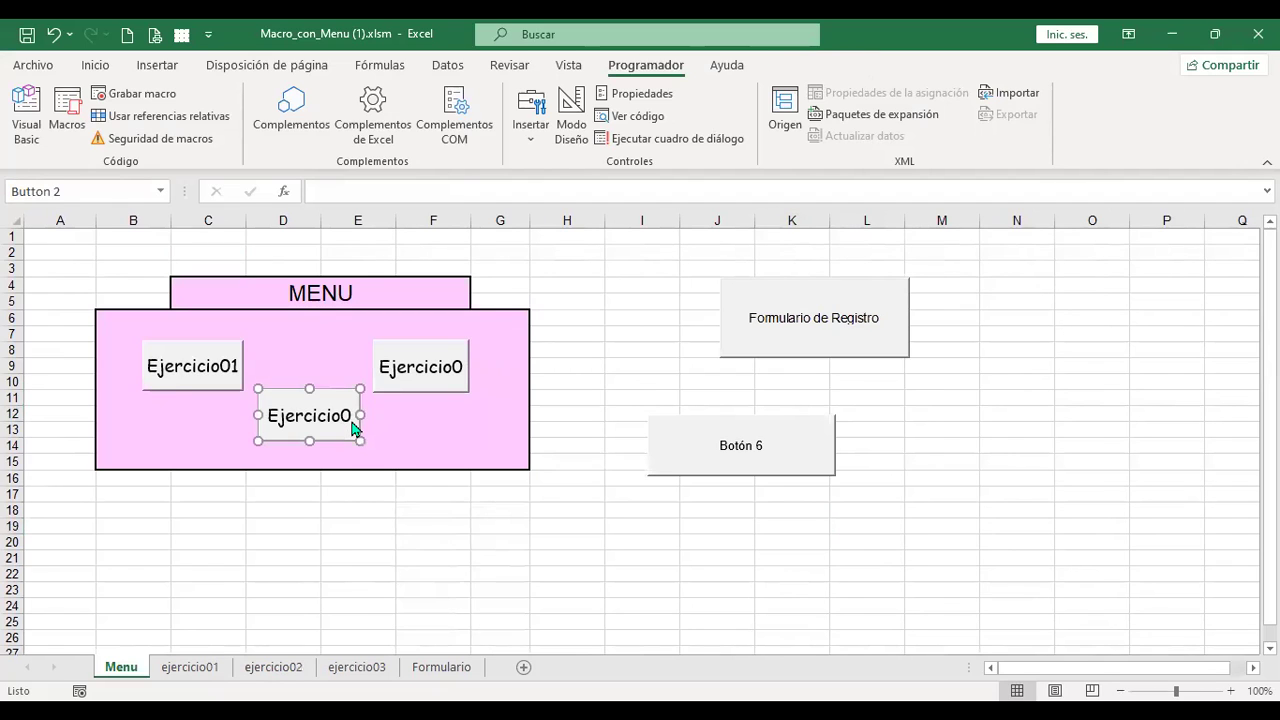
pyautogui.rightClick(357, 422)
pyautogui.moveTo(359, 415)
pyautogui.mouseDown()
pyautogui.moveTo(376, 414)
pyautogui.moveTo(342, 397)
pyautogui.mouseUp()
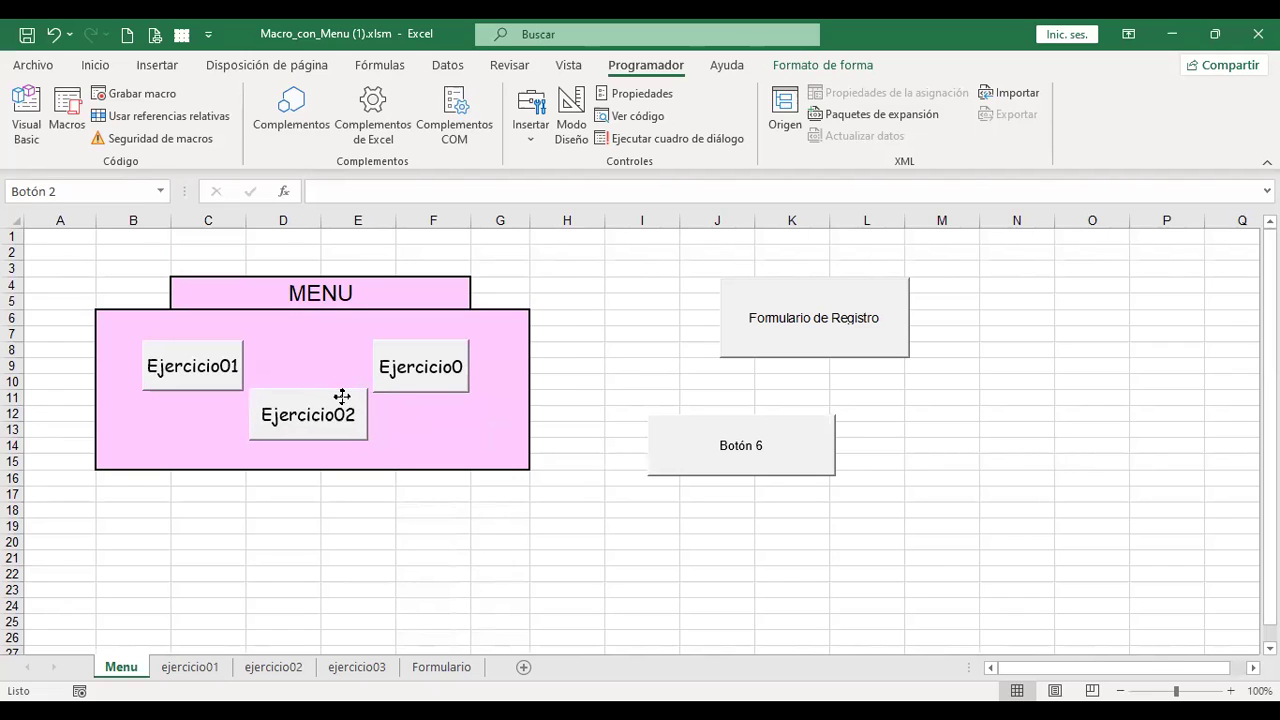
pyautogui.click(455, 367)
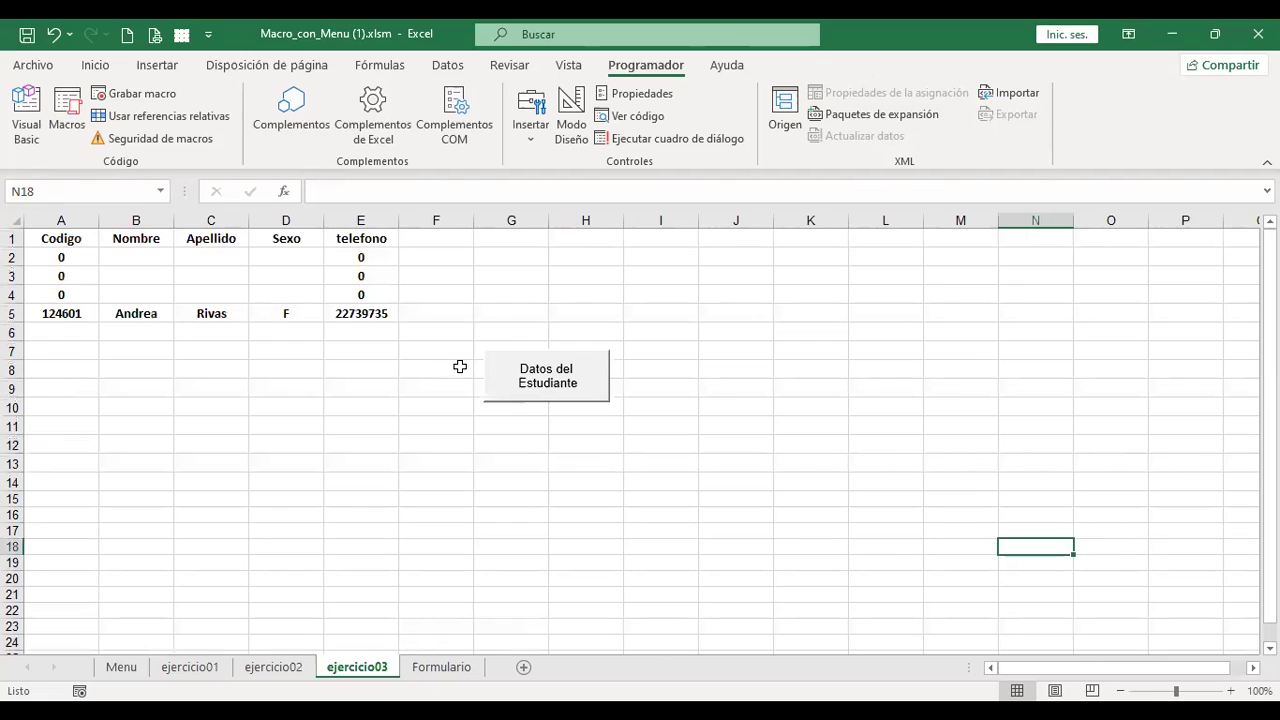
# - Go to the Menu sheet and widen the Ejercicio03 button so its full caption fits
pyautogui.click(120, 668)
pyautogui.keyDown('ctrl'); pyautogui.click(457, 370); pyautogui.keyUp('ctrl')
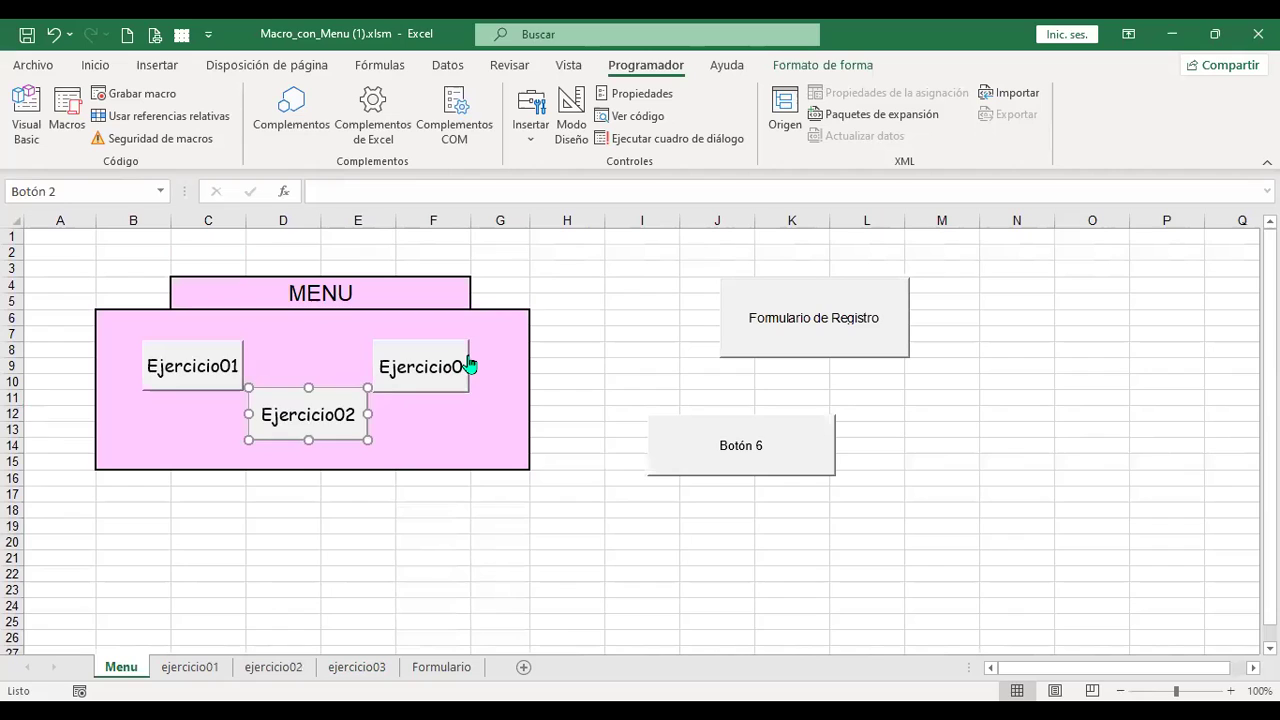
pyautogui.rightClick(470, 358)
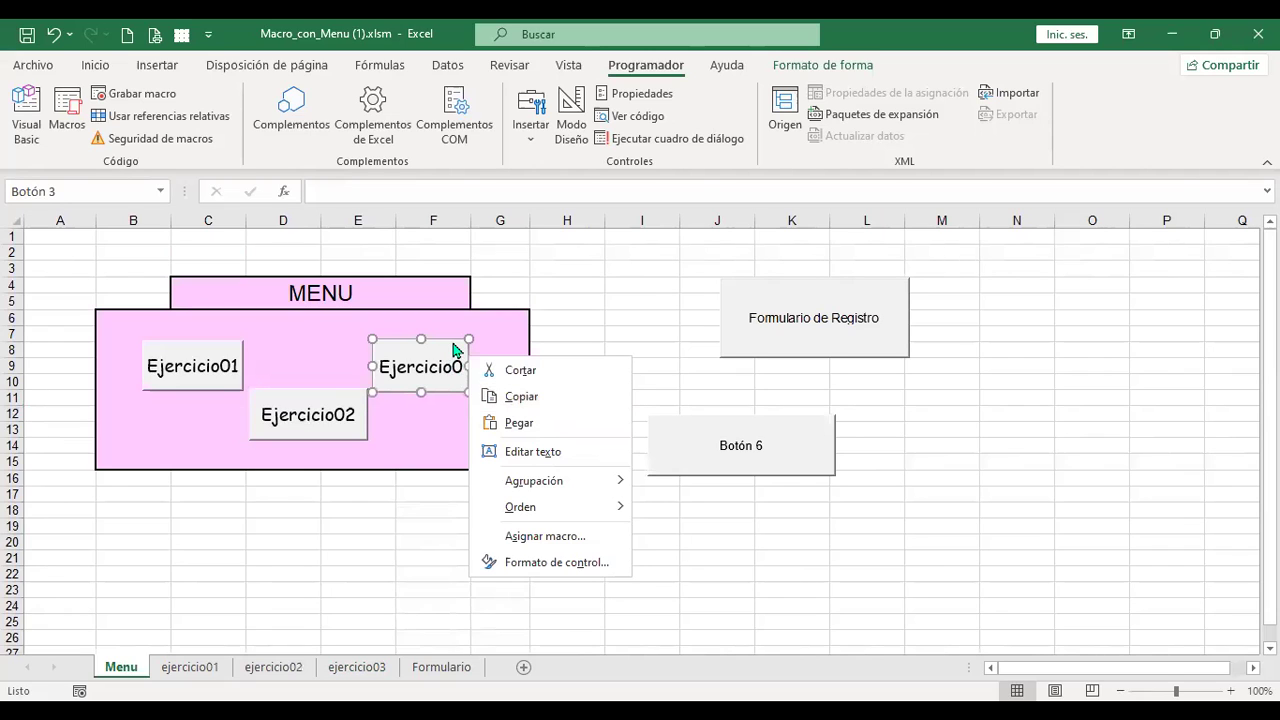
pyautogui.click(466, 367)
pyautogui.moveTo(474, 366); pyautogui.dragTo(481, 364)
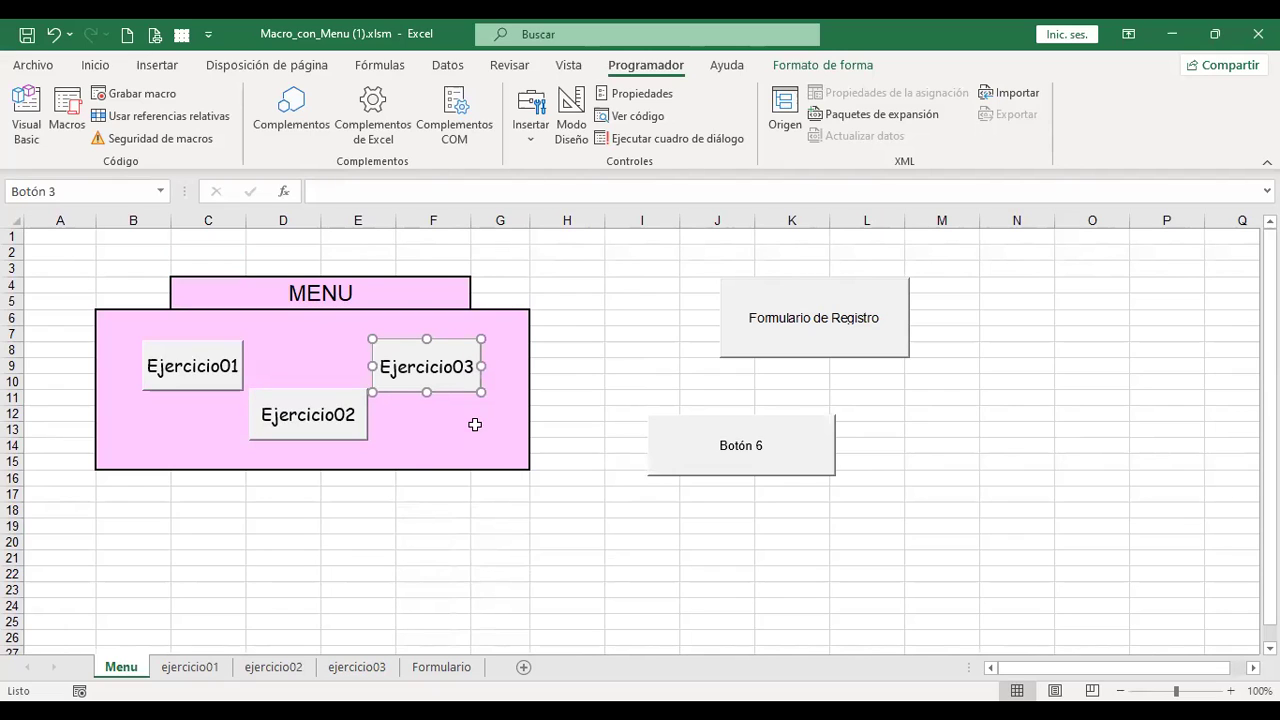
# - Open the Ejercicio03 button's assigned macro code, review the sheet Select macros in Módulo1, and return to Excel
pyautogui.rightClick(470, 350)
pyautogui.click(578, 543)
pyautogui.click(765, 413)
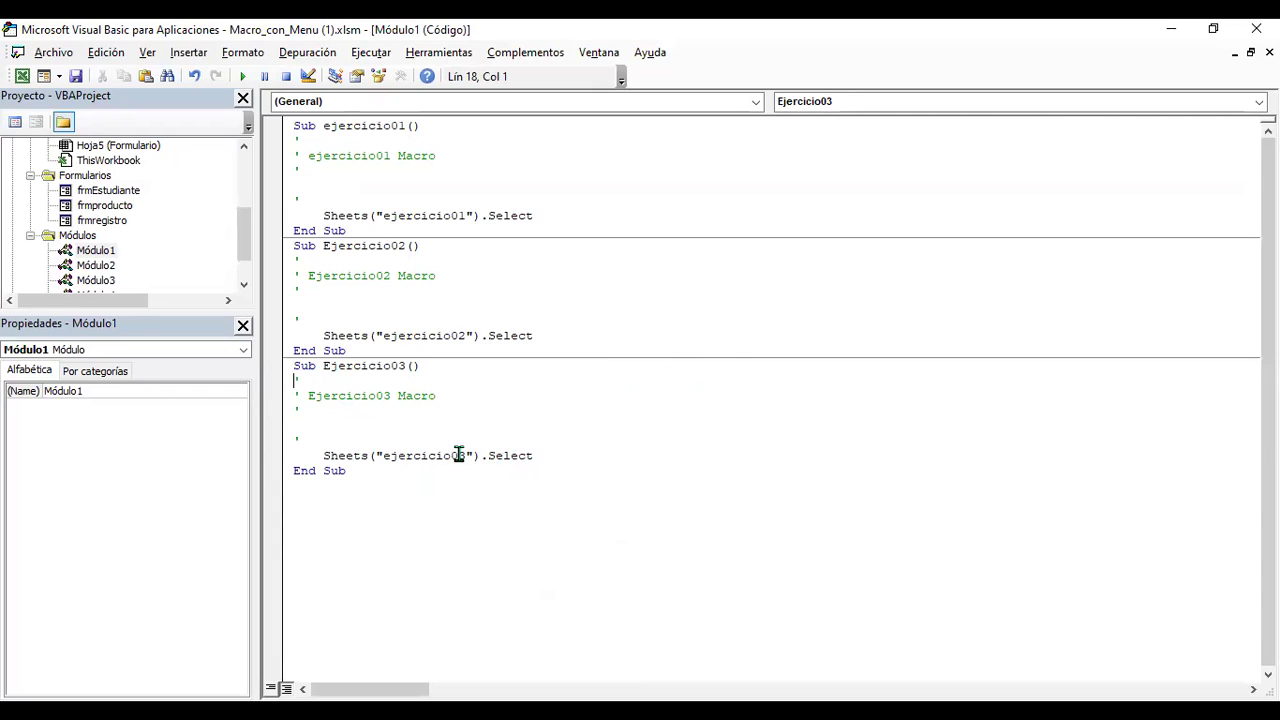
pyautogui.click(477, 268)
pyautogui.click(448, 182)
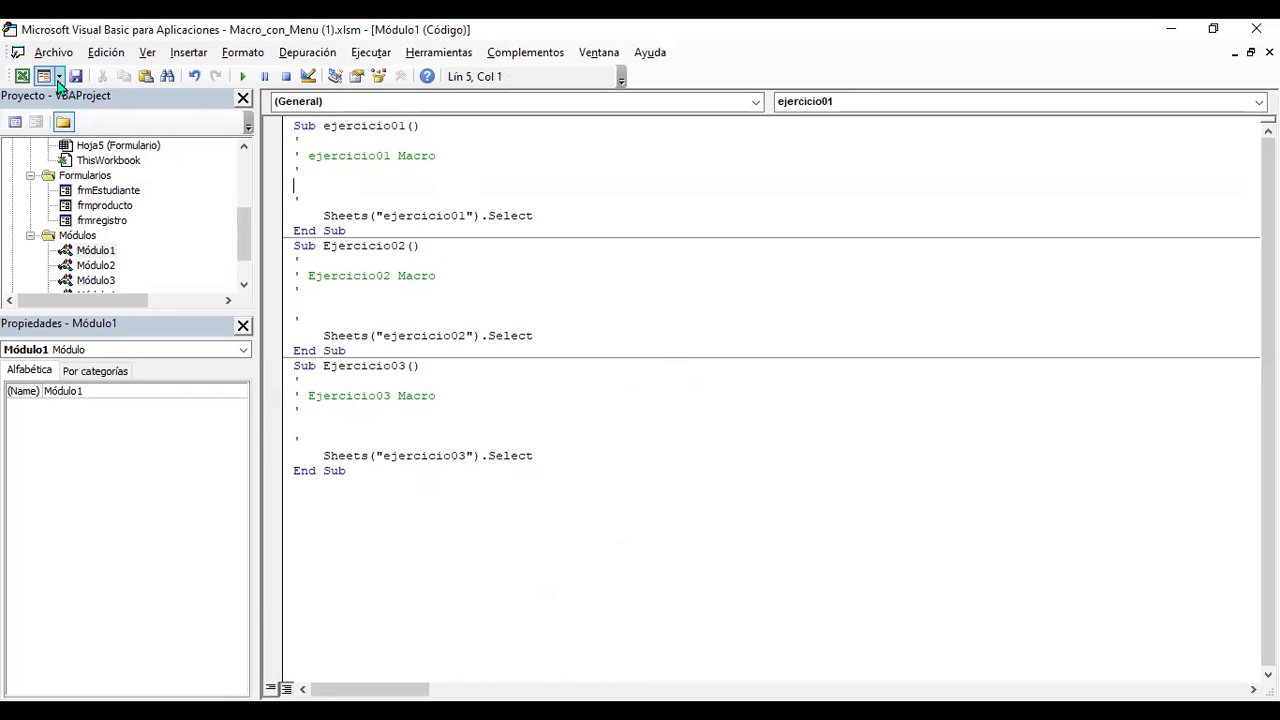
pyautogui.click(22, 77)
pyautogui.click(586, 394)
# - Open ejercicio01 from the menu, duplicate the Registro button, and place the copy directly beside the original on its right
pyautogui.click(201, 371)
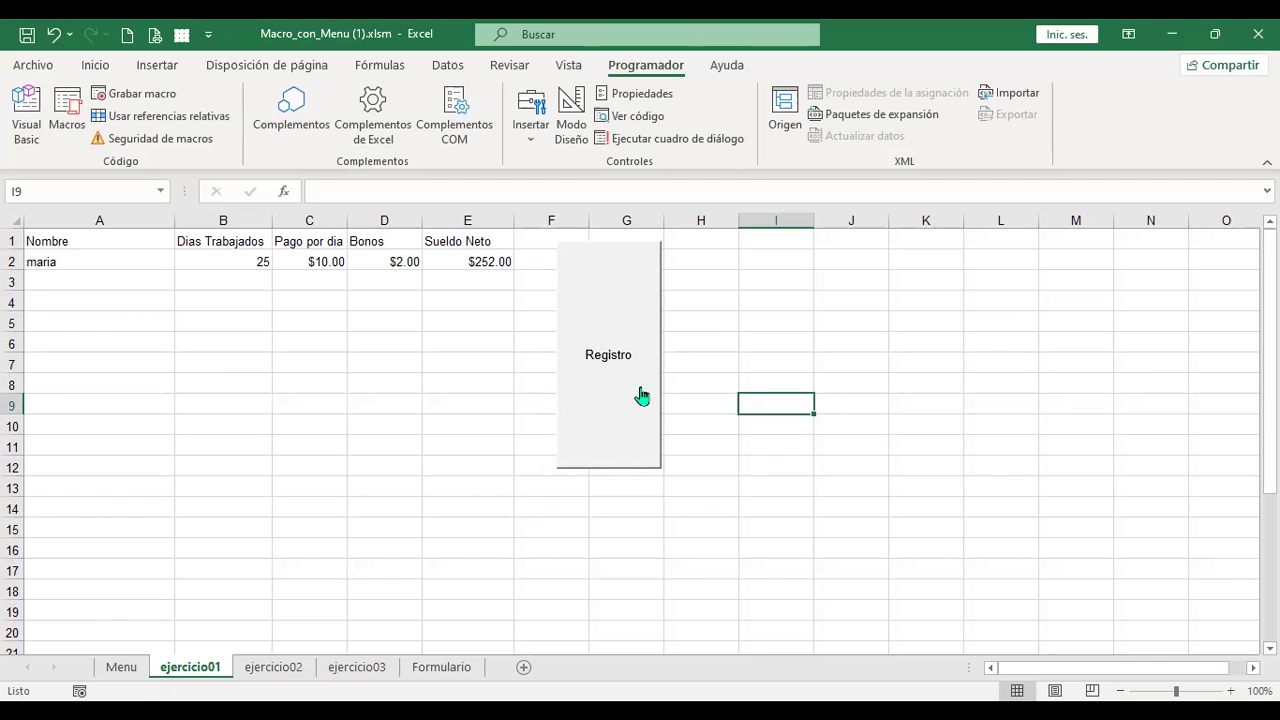
pyautogui.rightClick(659, 342)
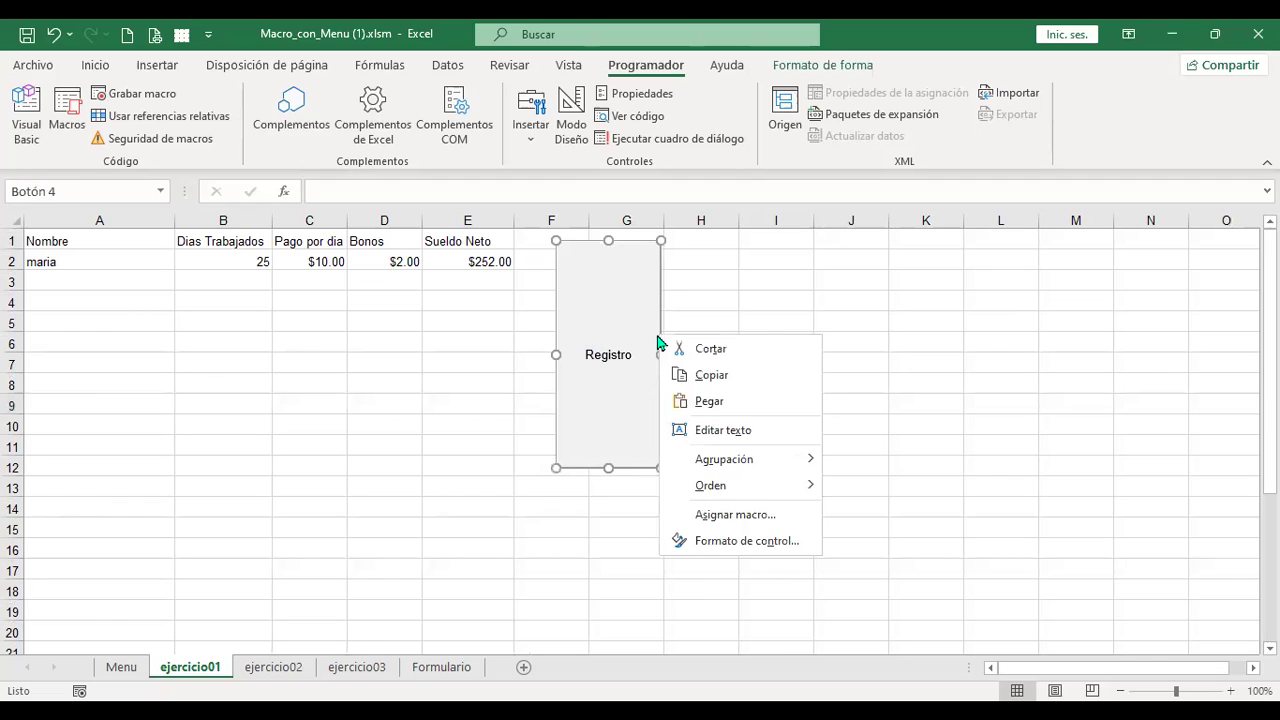
pyautogui.click(733, 366)
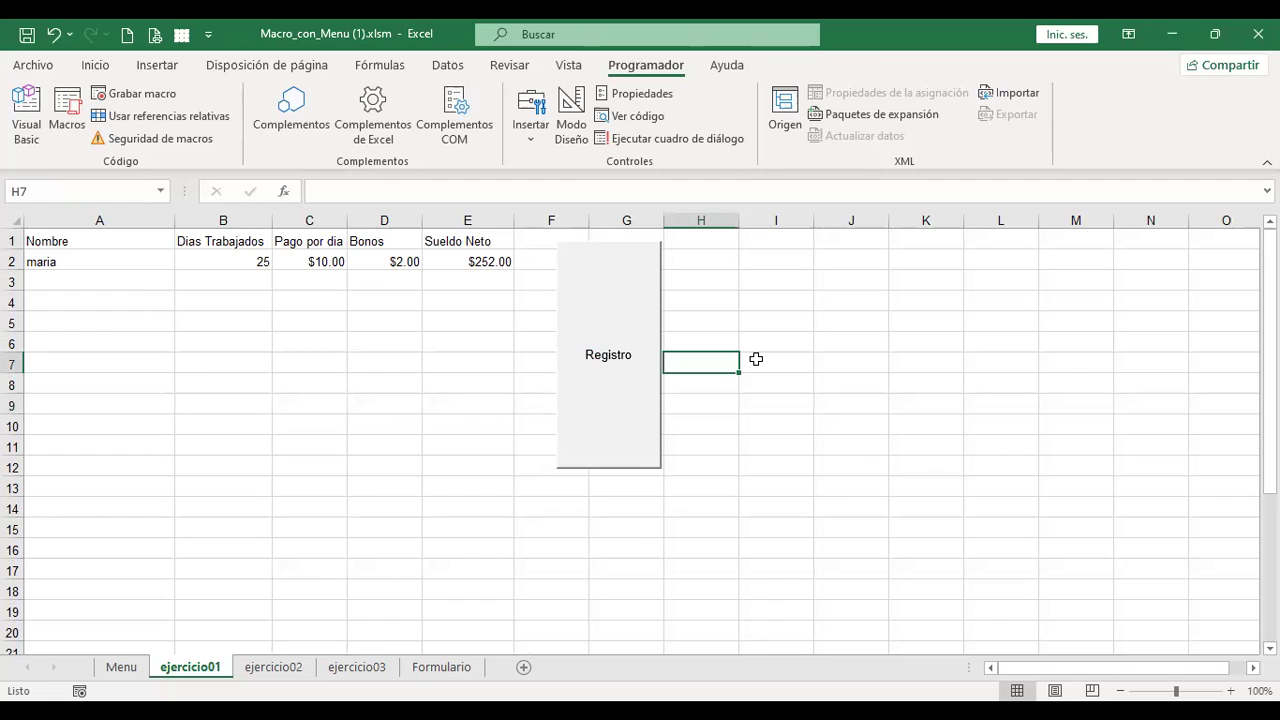
pyautogui.hotkey('ctrl', 'v')
pyautogui.moveTo(763, 423); pyautogui.dragTo(721, 293)
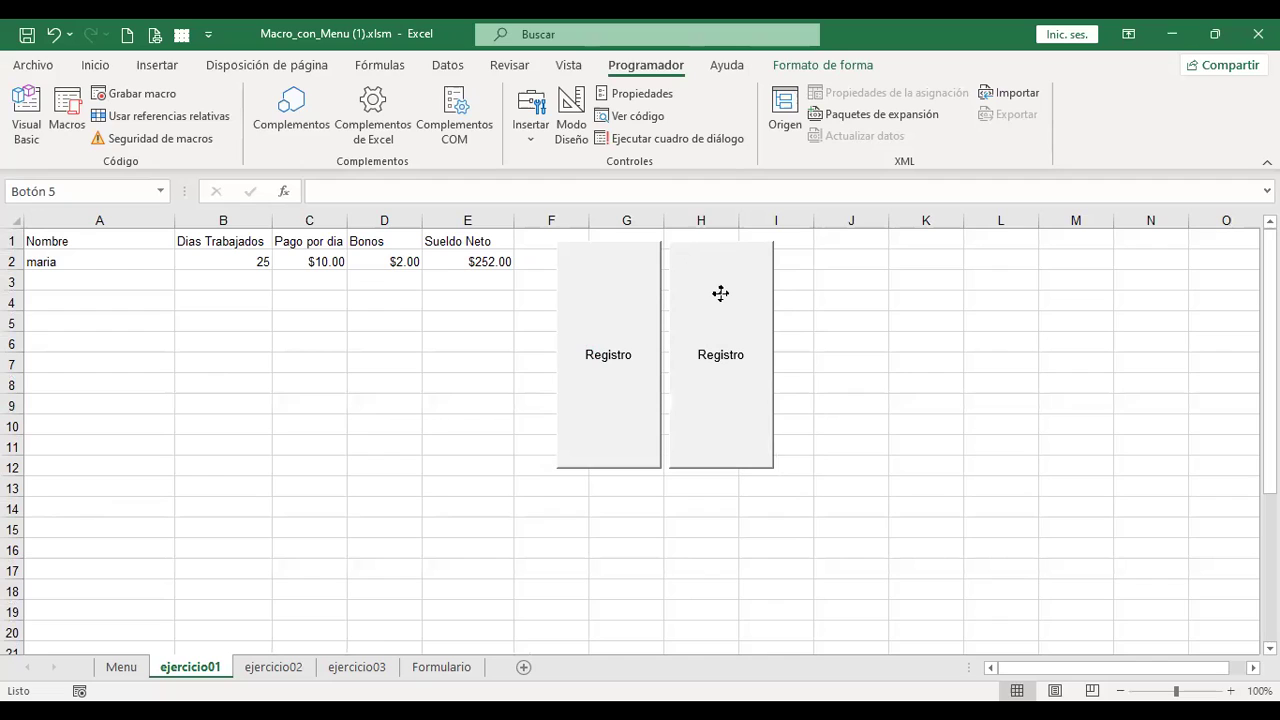
pyautogui.click(722, 296)
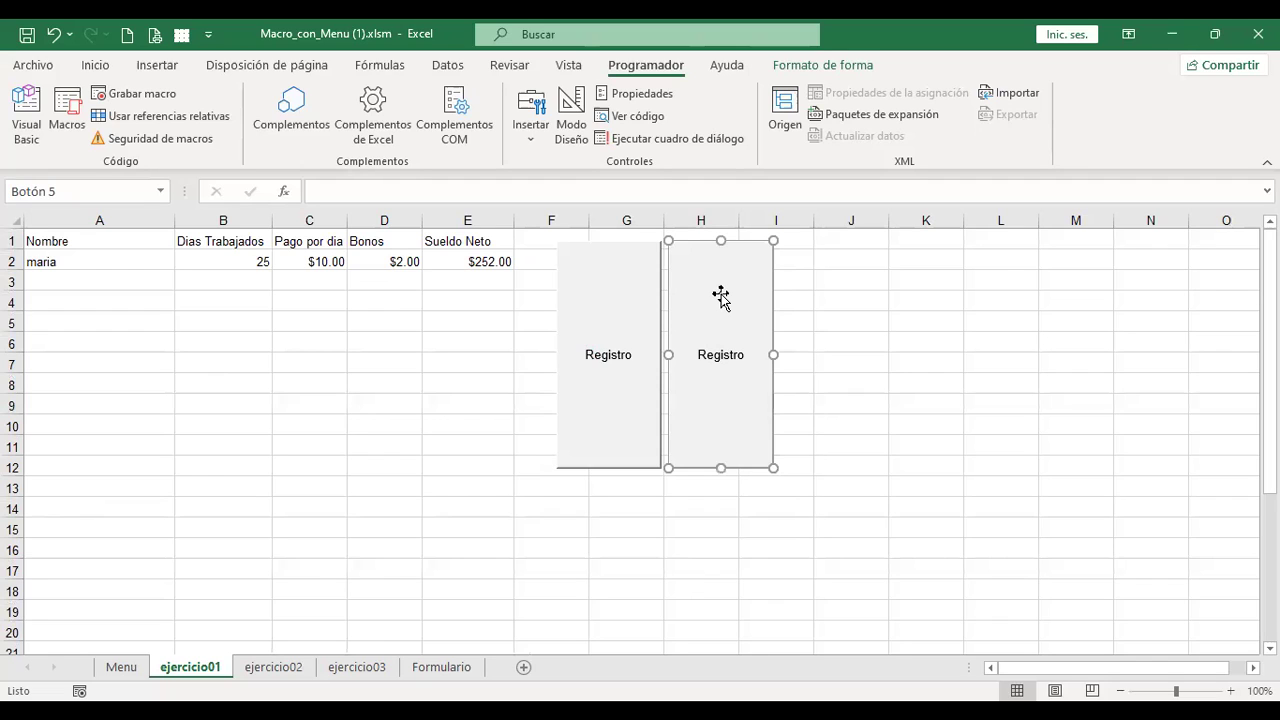
# - Change the duplicated button's caption to Menú and deselect it
pyautogui.click(731, 356)
pyautogui.hotkey('ctrl', 'a')
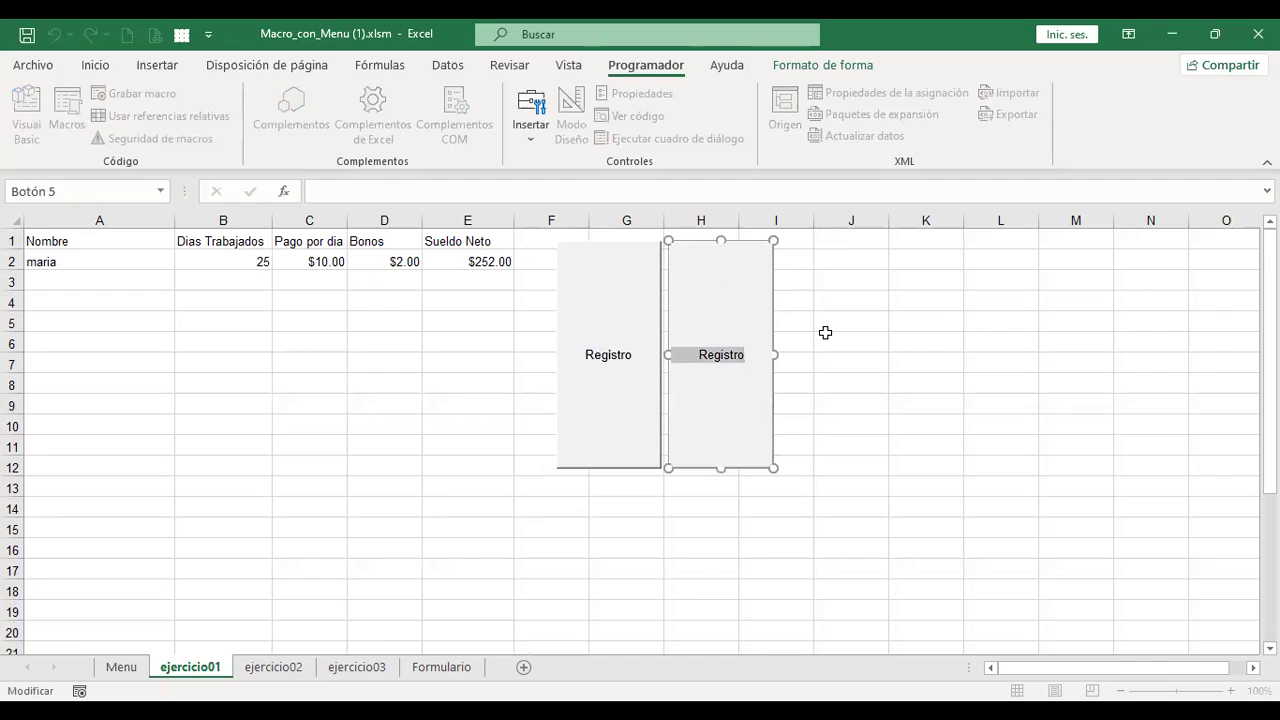
pyautogui.write('Menú')
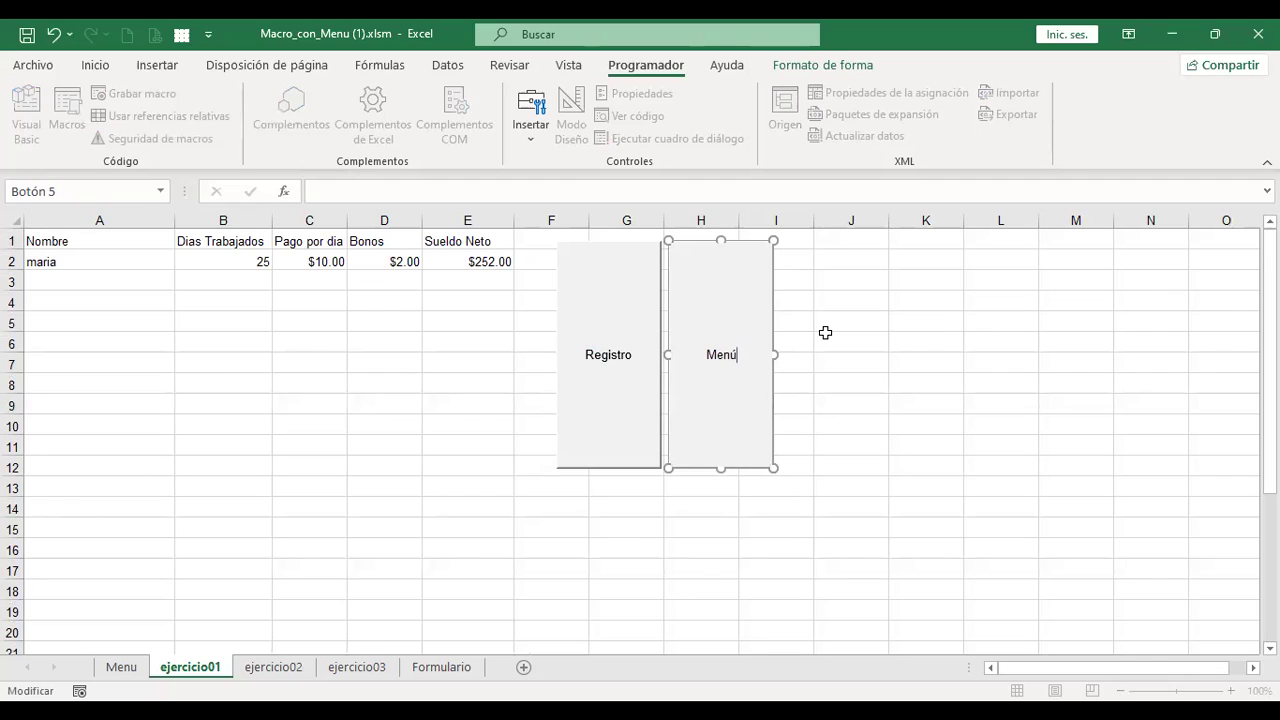
pyautogui.click(825, 332)
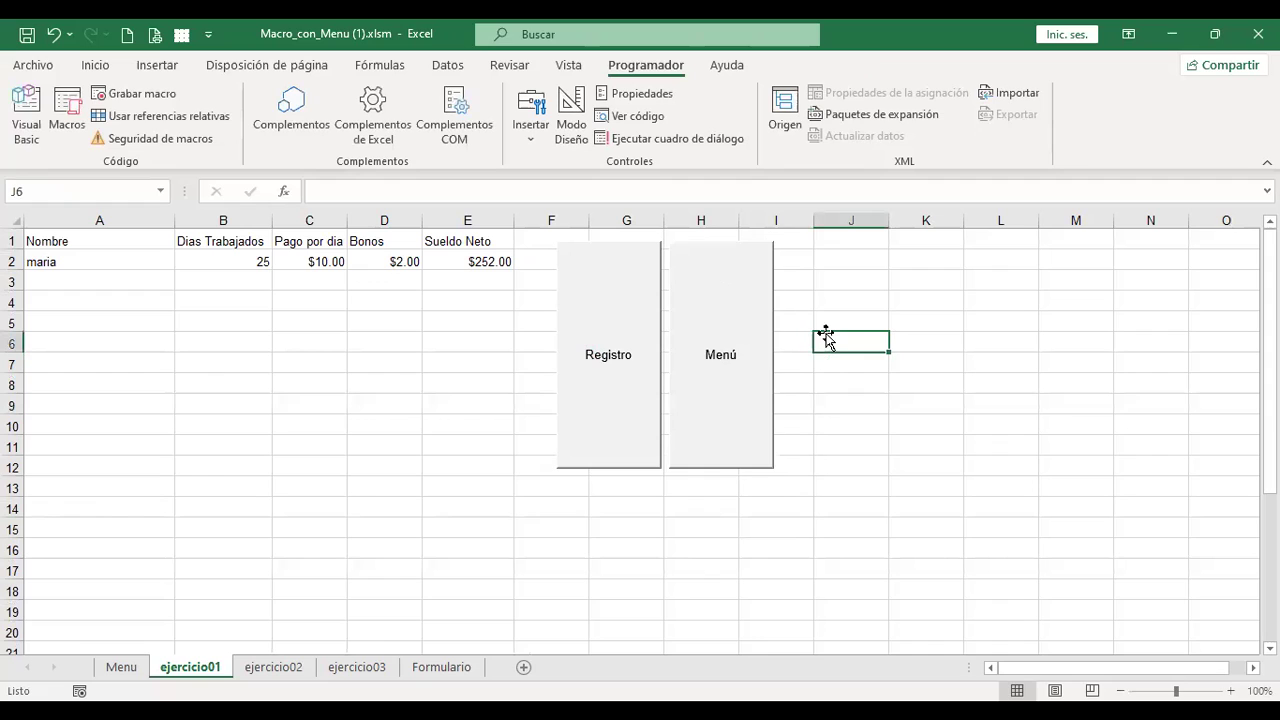
# - Open the Menú button's assigned macro callregistro1 for editing and select its frmregistro.Show line
pyautogui.rightClick(756, 357)
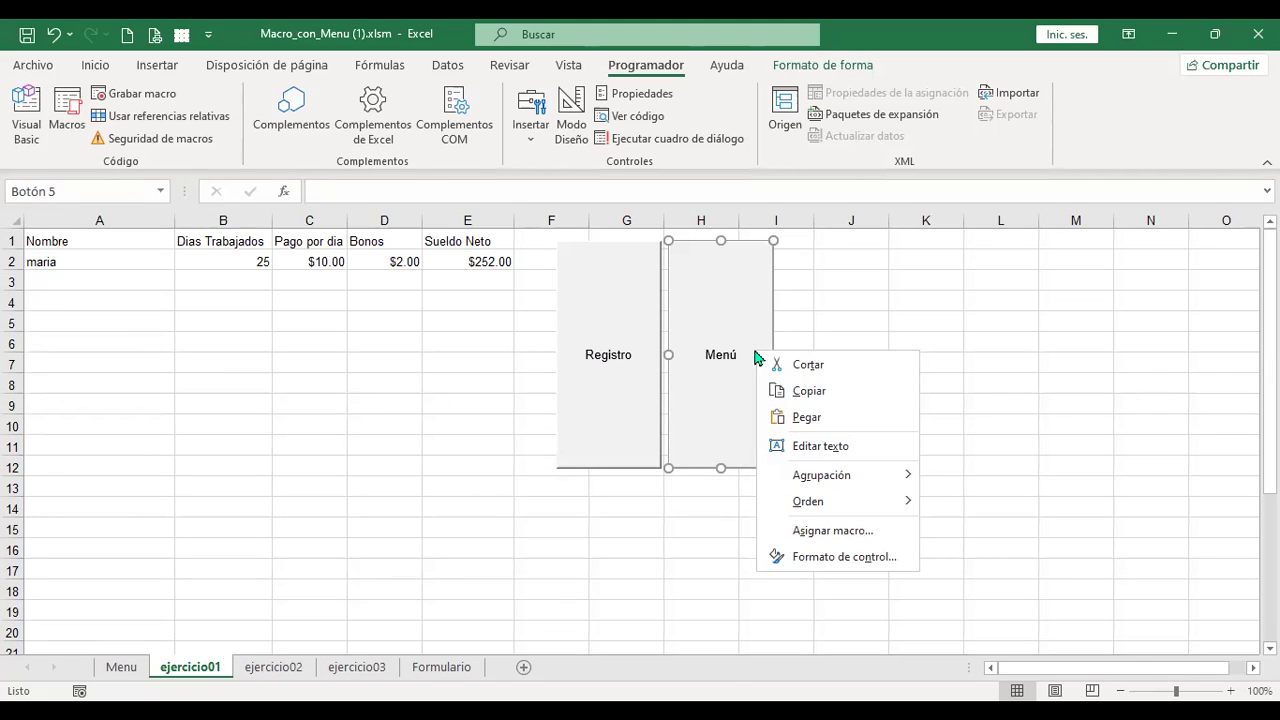
pyautogui.click(845, 531)
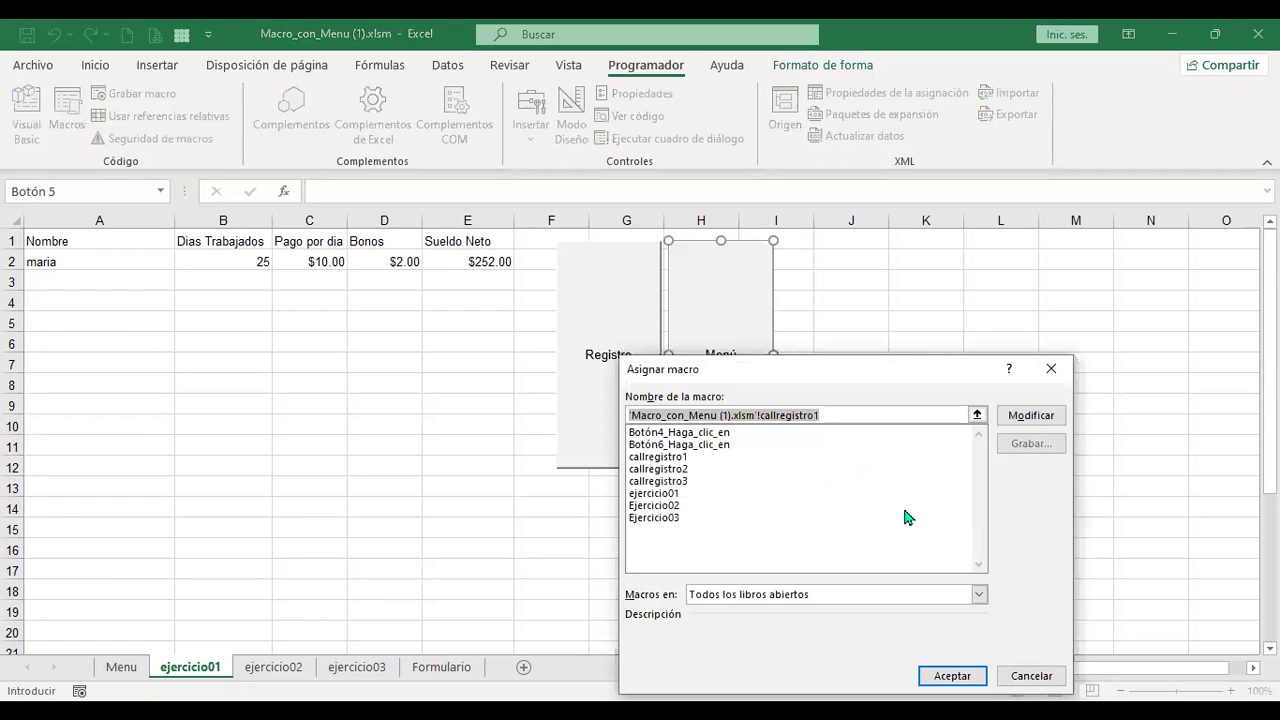
pyautogui.click(1026, 414)
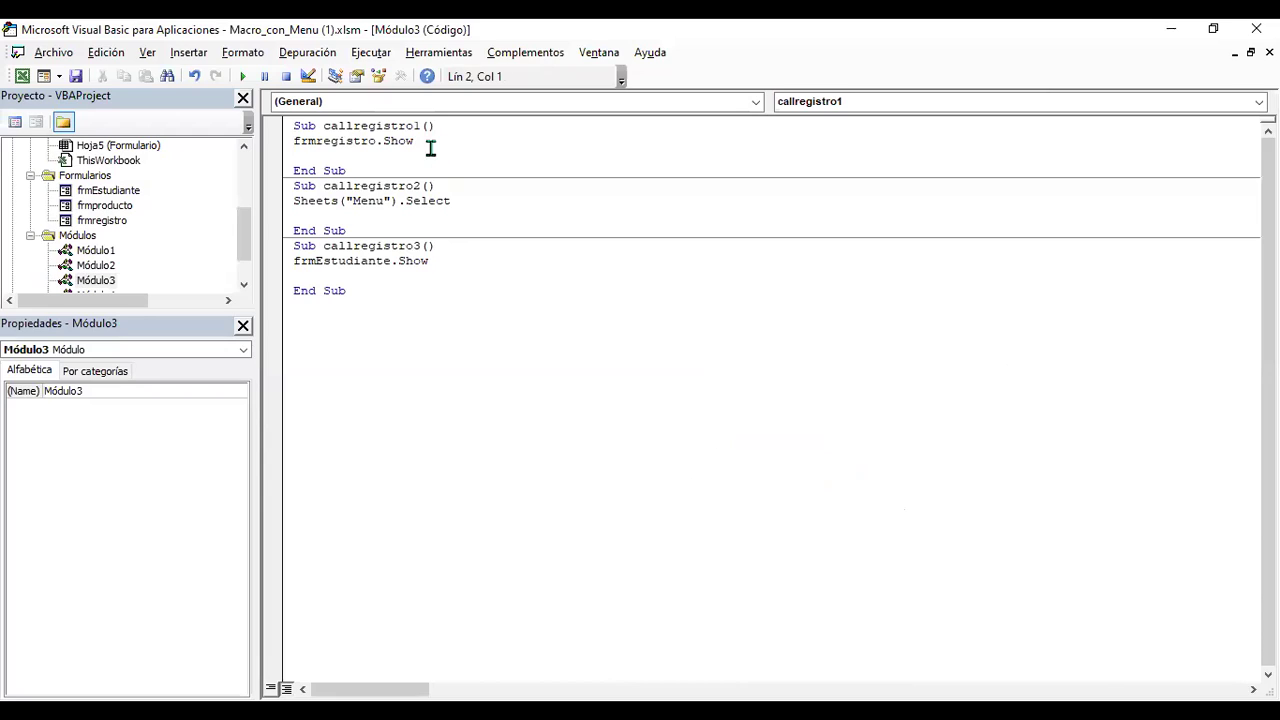
pyautogui.moveTo(429, 146); pyautogui.dragTo(293, 141)
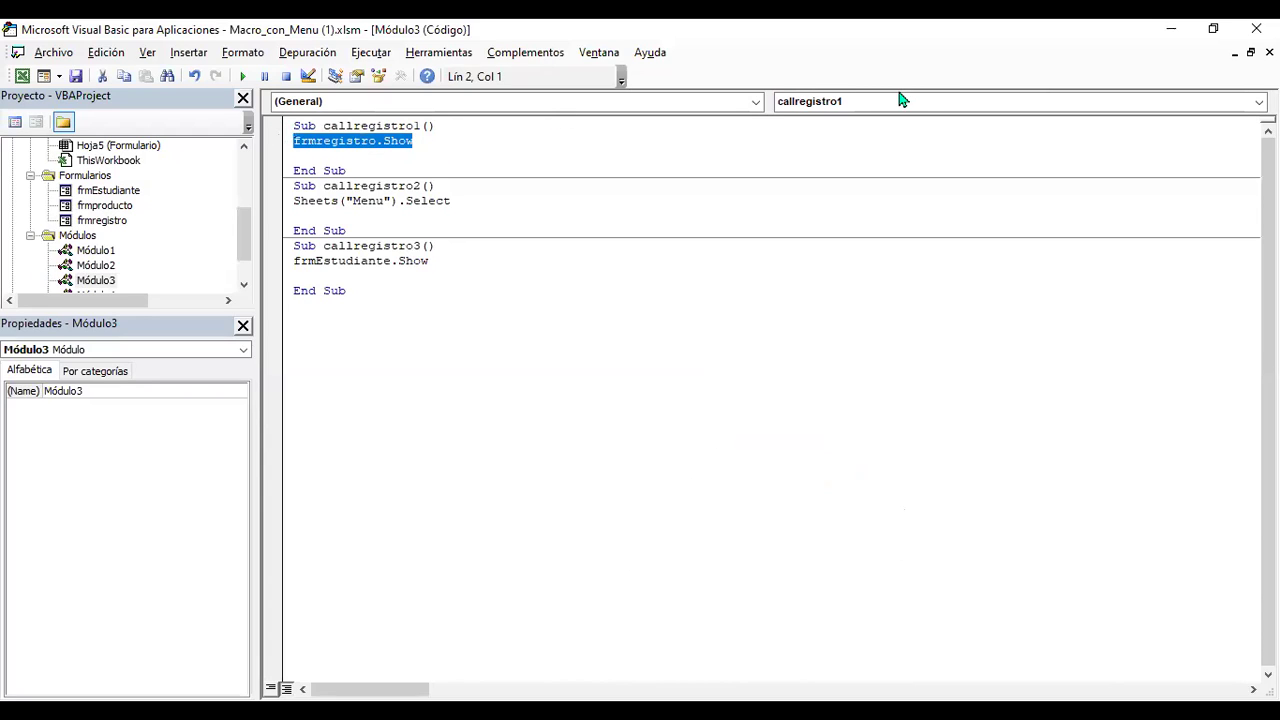
# - Copy the Sheets("ejercicio01").Select line from the ejercicio01 macro in Módulo1 and return to Excel
pyautogui.doubleClick(96, 251)
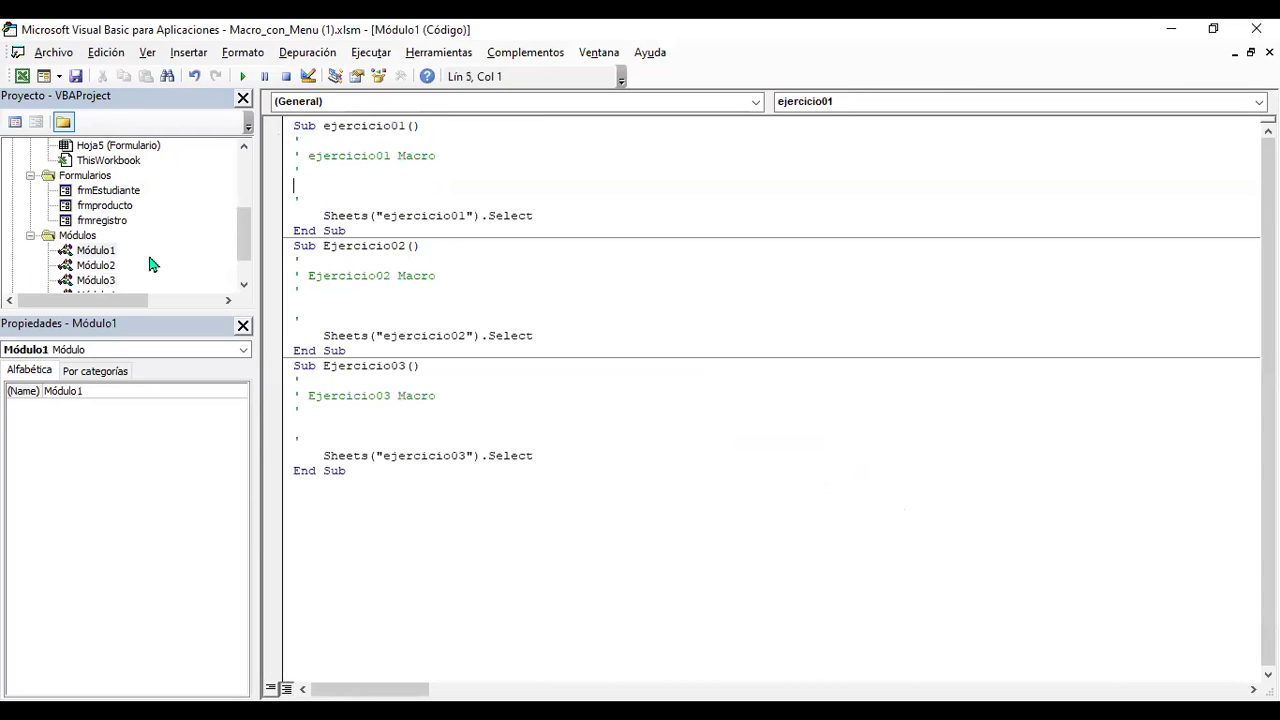
pyautogui.moveTo(545, 216); pyautogui.dragTo(323, 216)
pyautogui.hotkey('ctrl', 'c')
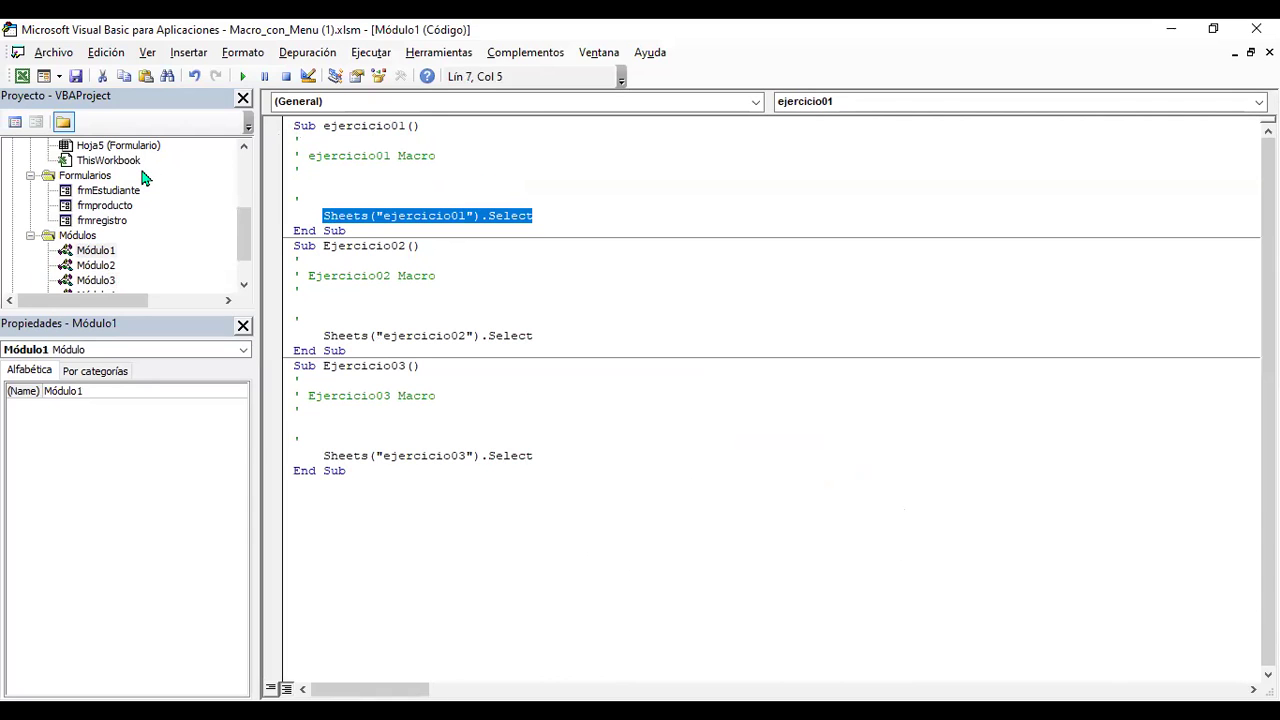
pyautogui.click(24, 84)
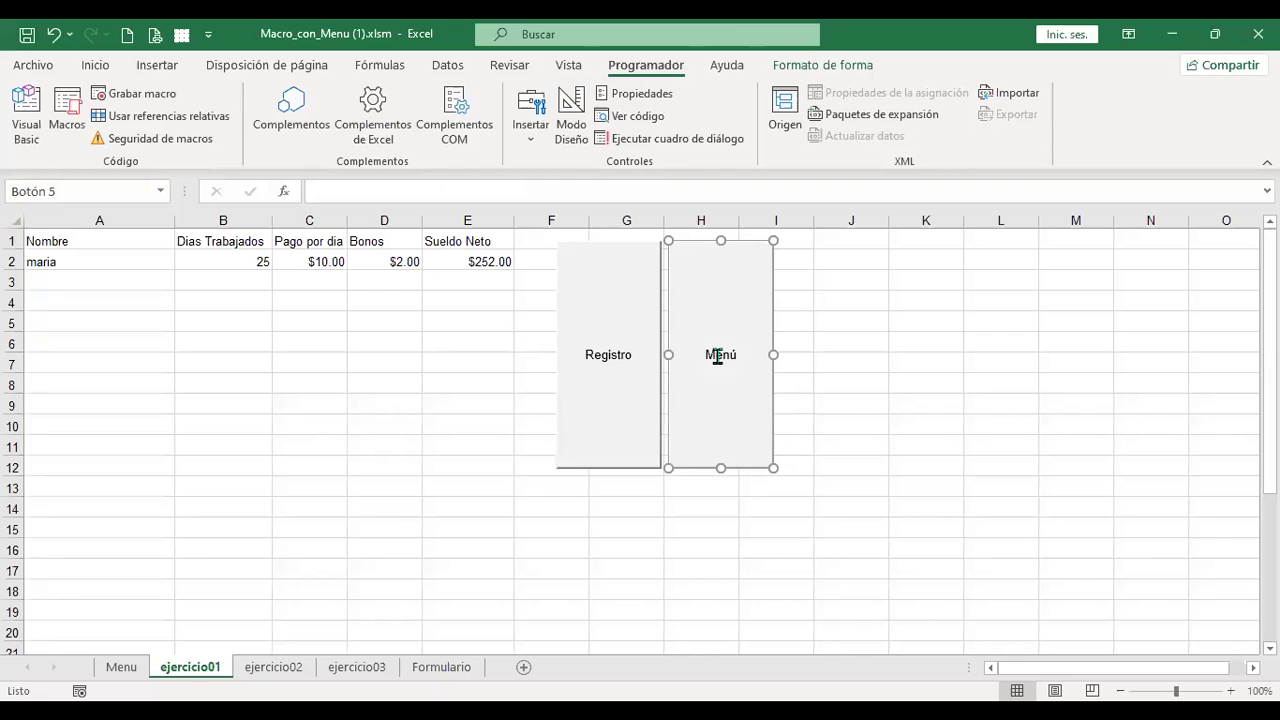
# - Reopen the Menú button's assigned macro and replace frmregistro.Show in callregistro1 with the copied Select line
pyautogui.rightClick(766, 337)
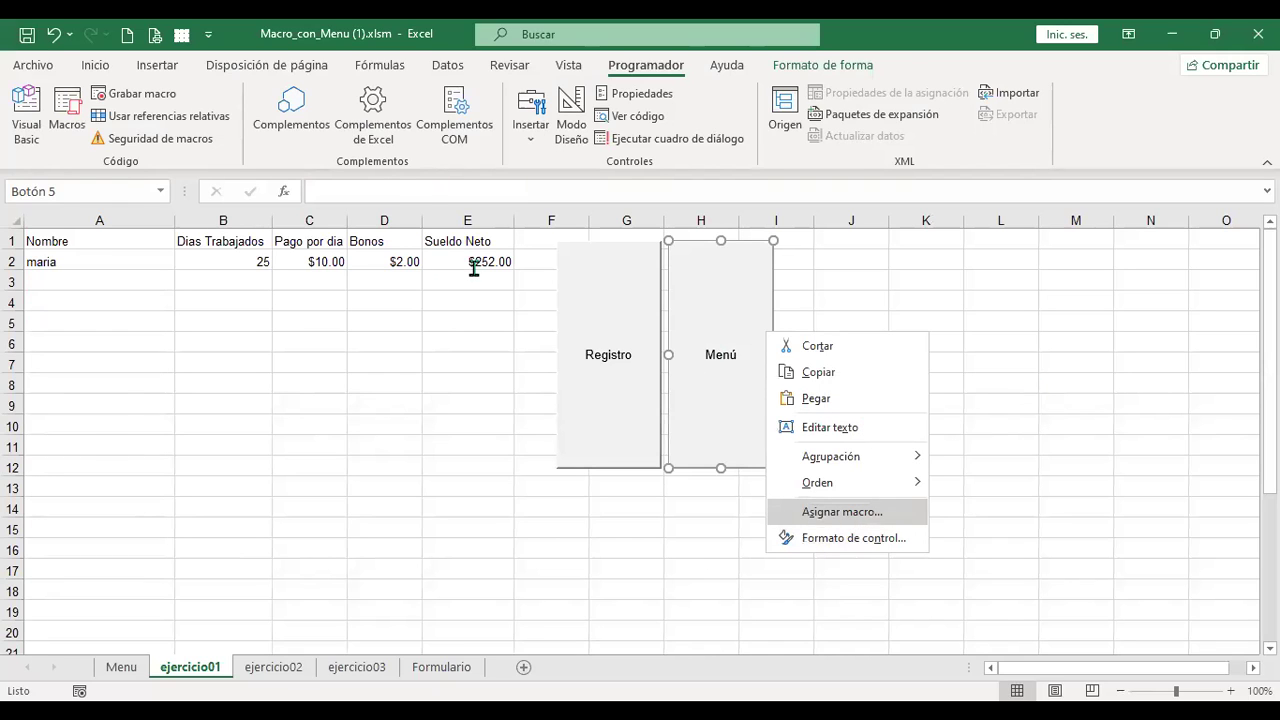
pyautogui.hotkey('alt', 'F11')
pyautogui.click(420, 143)
pyautogui.moveTo(420, 143); pyautogui.dragTo(294, 140)
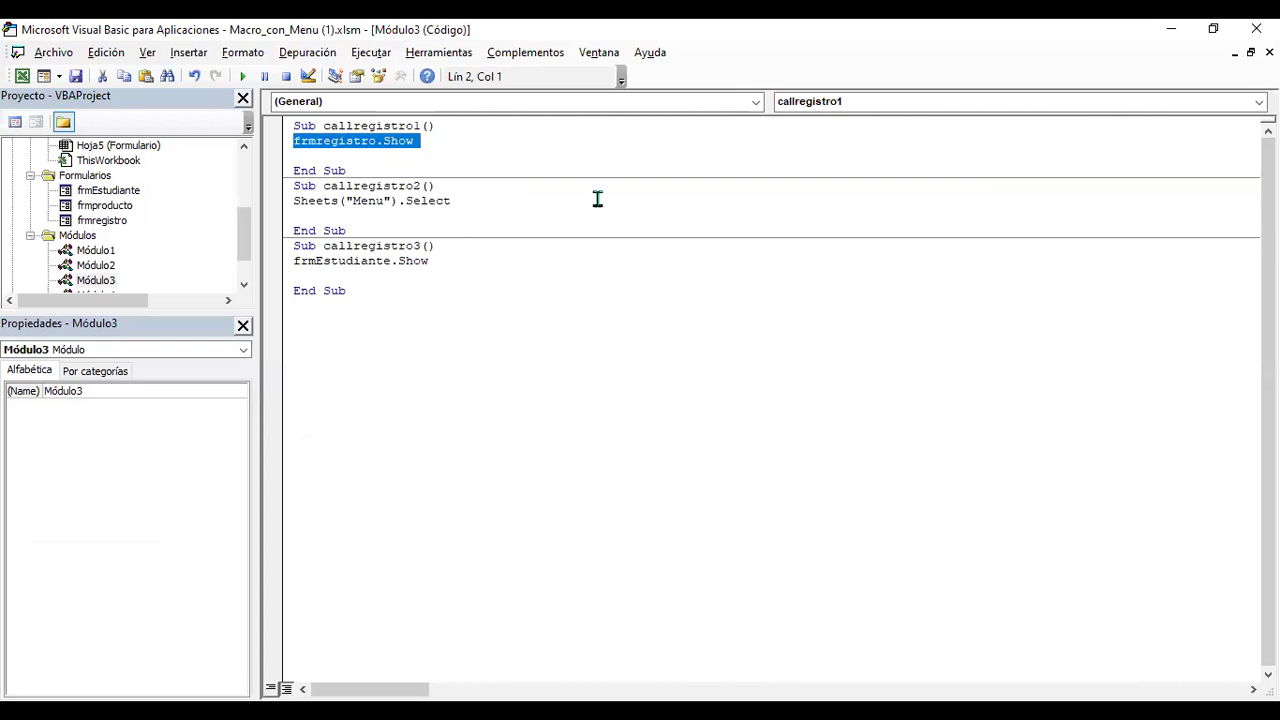
pyautogui.hotkey('ctrl', 'v')
# - Replace the sheet name ejercicio01 in callregistro1's Select line with Menu
pyautogui.click(436, 141)
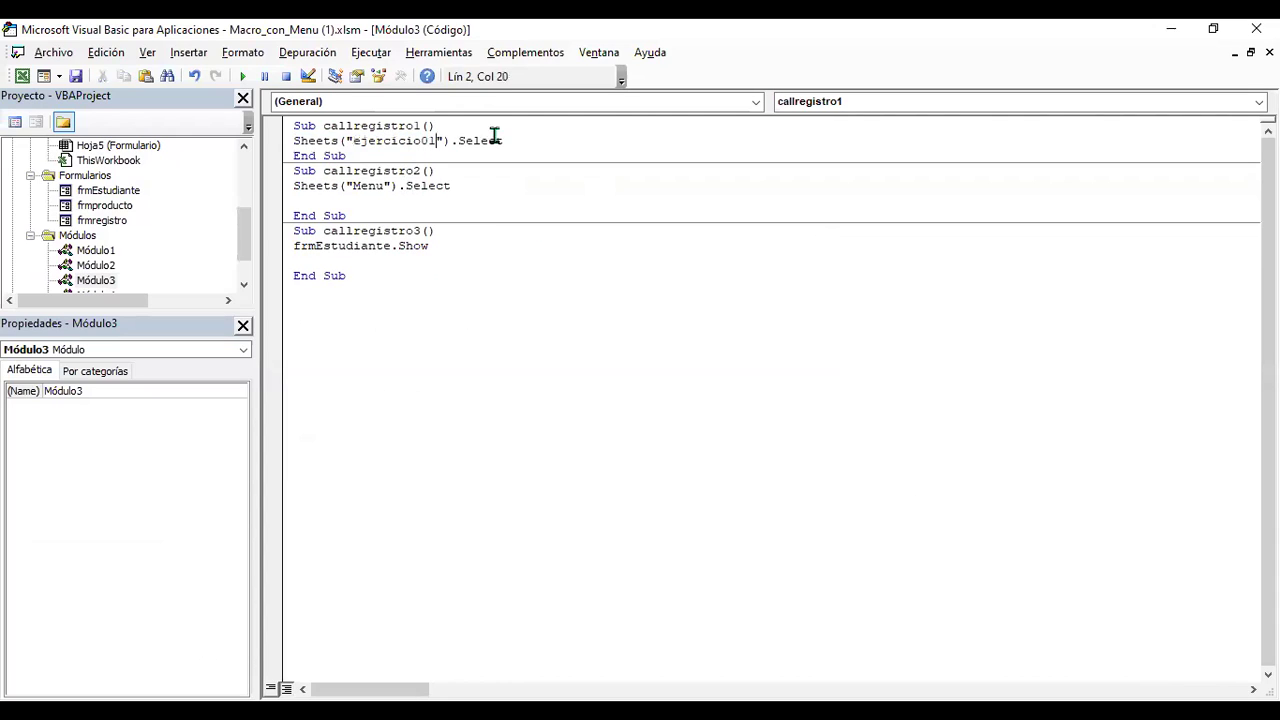
pyautogui.hotkey('shift', 'Left')
pyautogui.hotkey('shift', 'Left')
pyautogui.hotkey('shift', 'Left')
pyautogui.hotkey('shift', 'Left')
pyautogui.hotkey('shift', 'Left')
pyautogui.hotkey('shift', 'Left')
pyautogui.hotkey('shift', 'Left')
pyautogui.hotkey('shift', 'Left')
pyautogui.hotkey('shift', 'Left')
pyautogui.hotkey('shift', 'Left')
pyautogui.hotkey('shift', 'Left')
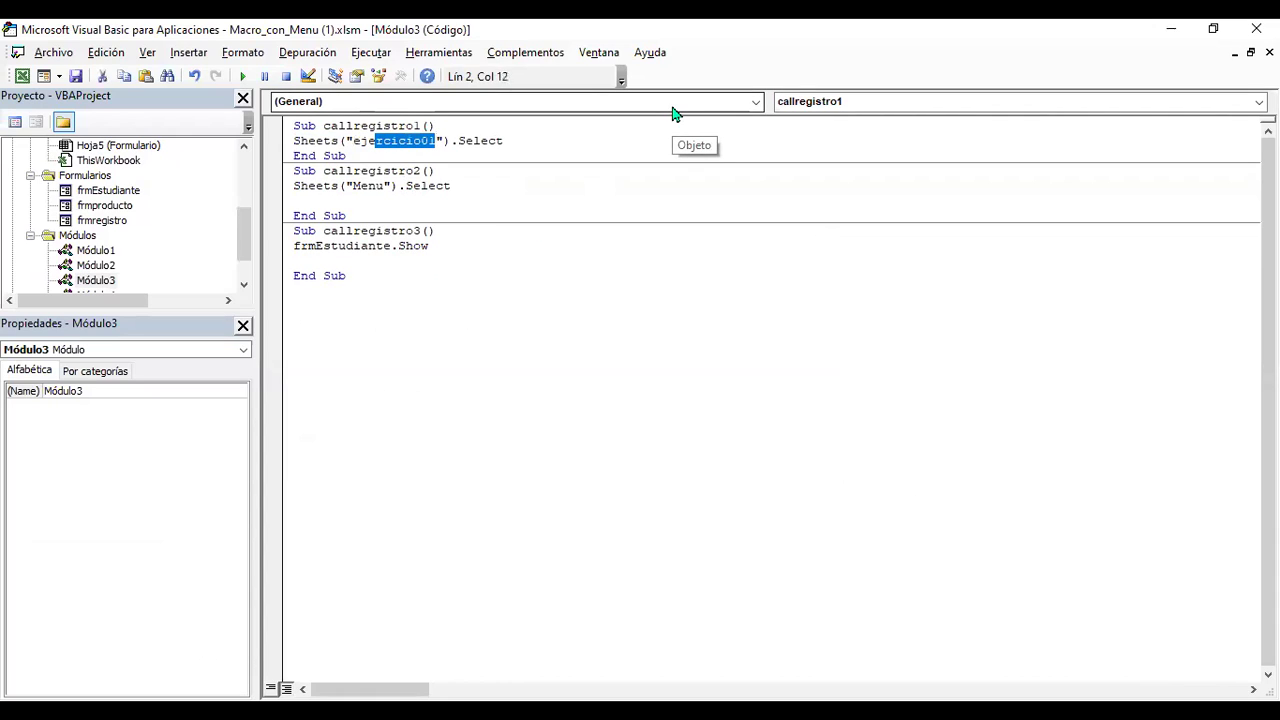
pyautogui.write('MEnu')
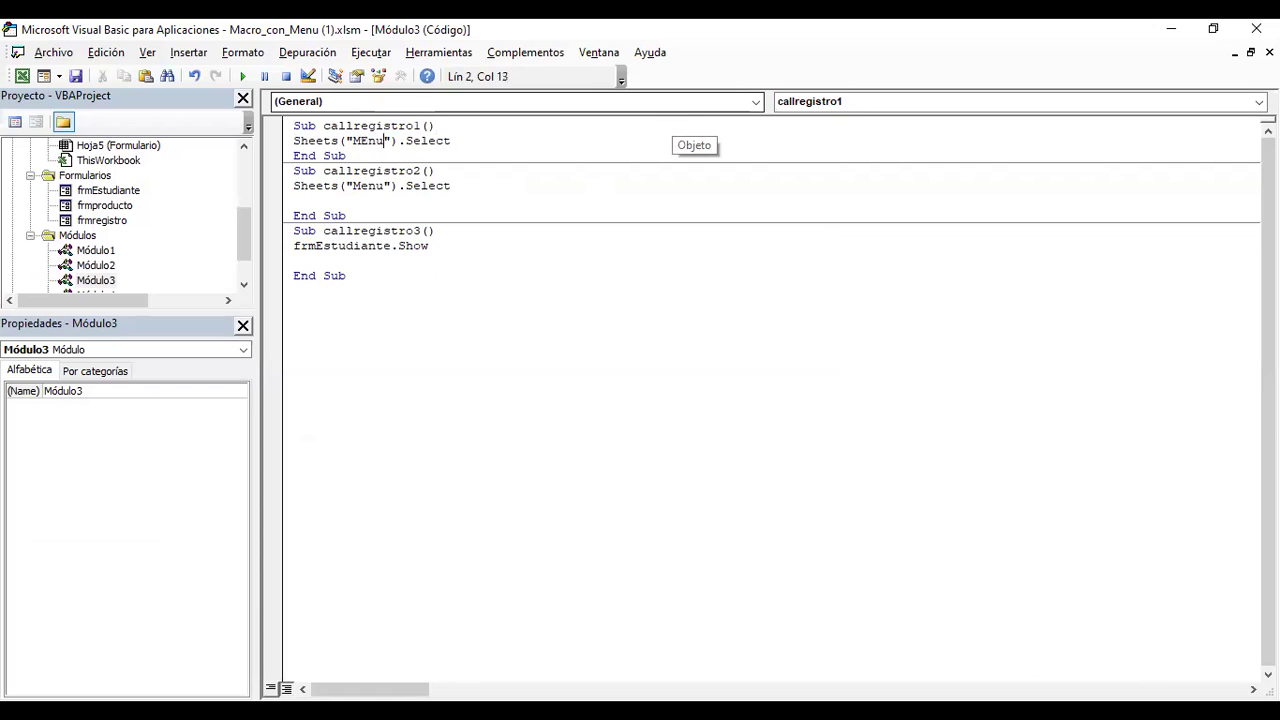
pyautogui.press('Left')
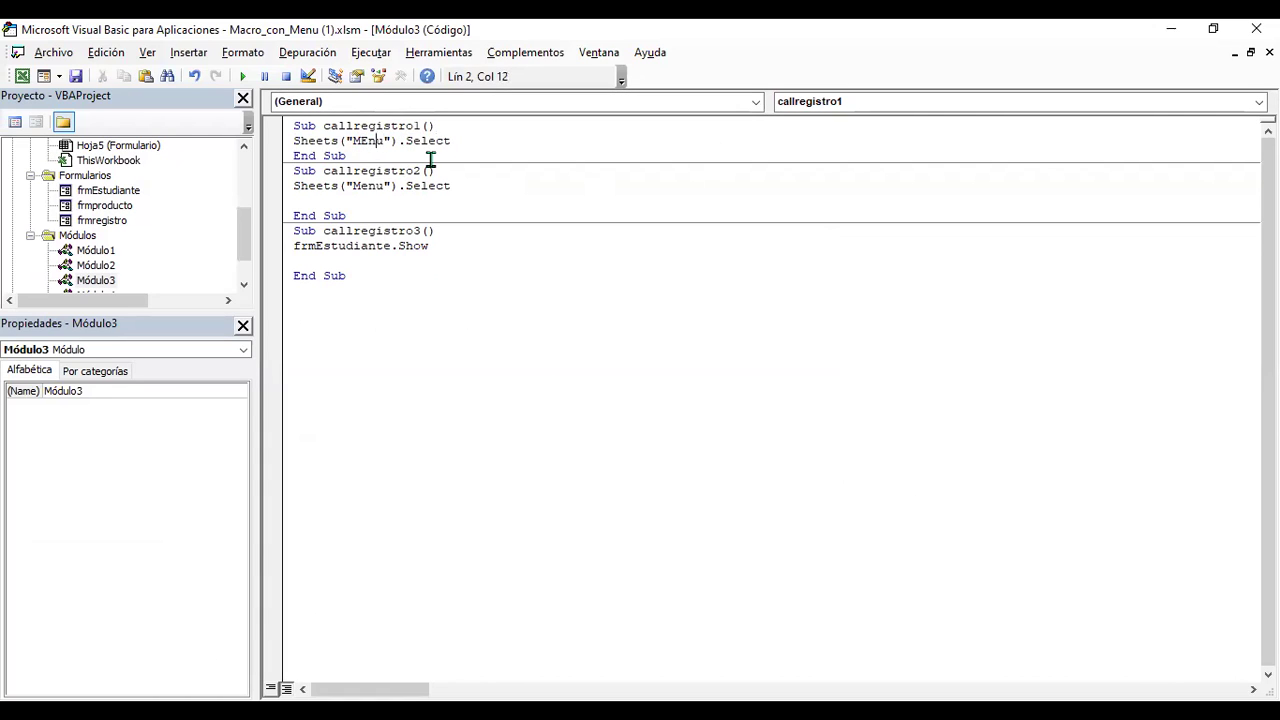
pyautogui.press('Delete')
pyautogui.write('e')
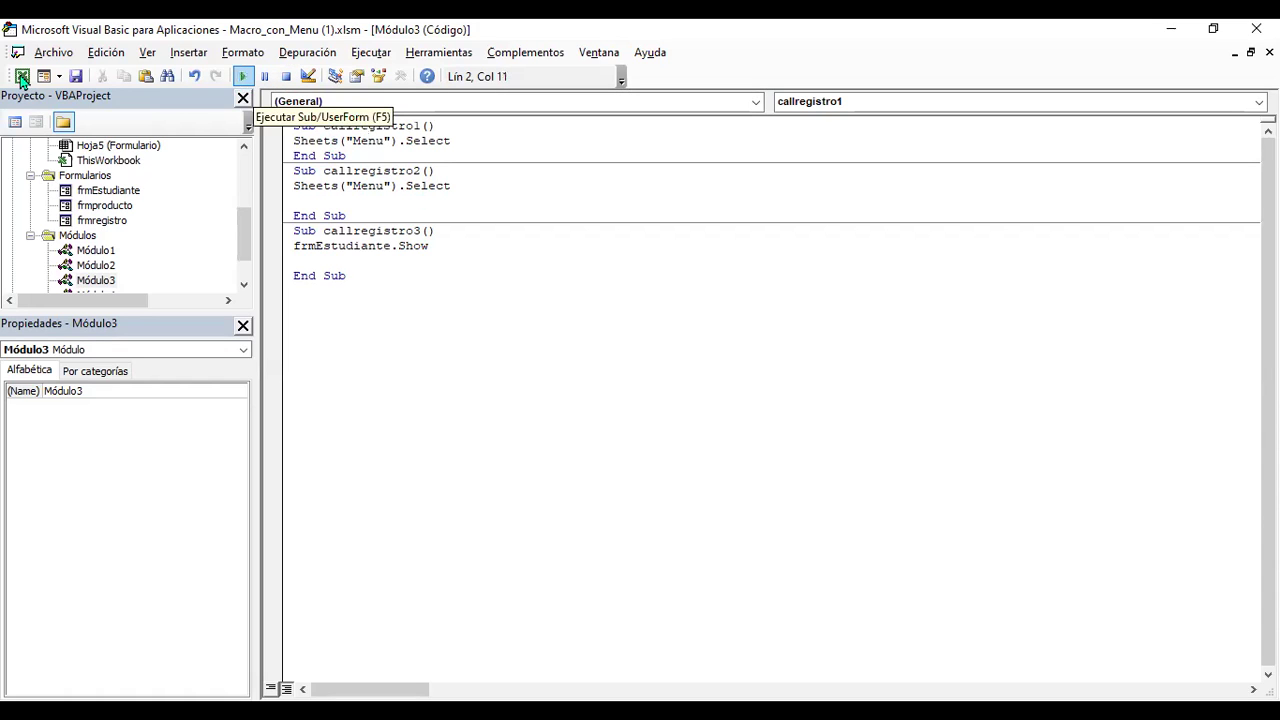
# - Return to Excel and test the Registro and Menú buttons on ejercicio01, reopening that sheet after each test
pyautogui.hotkey('alt', 'F11')
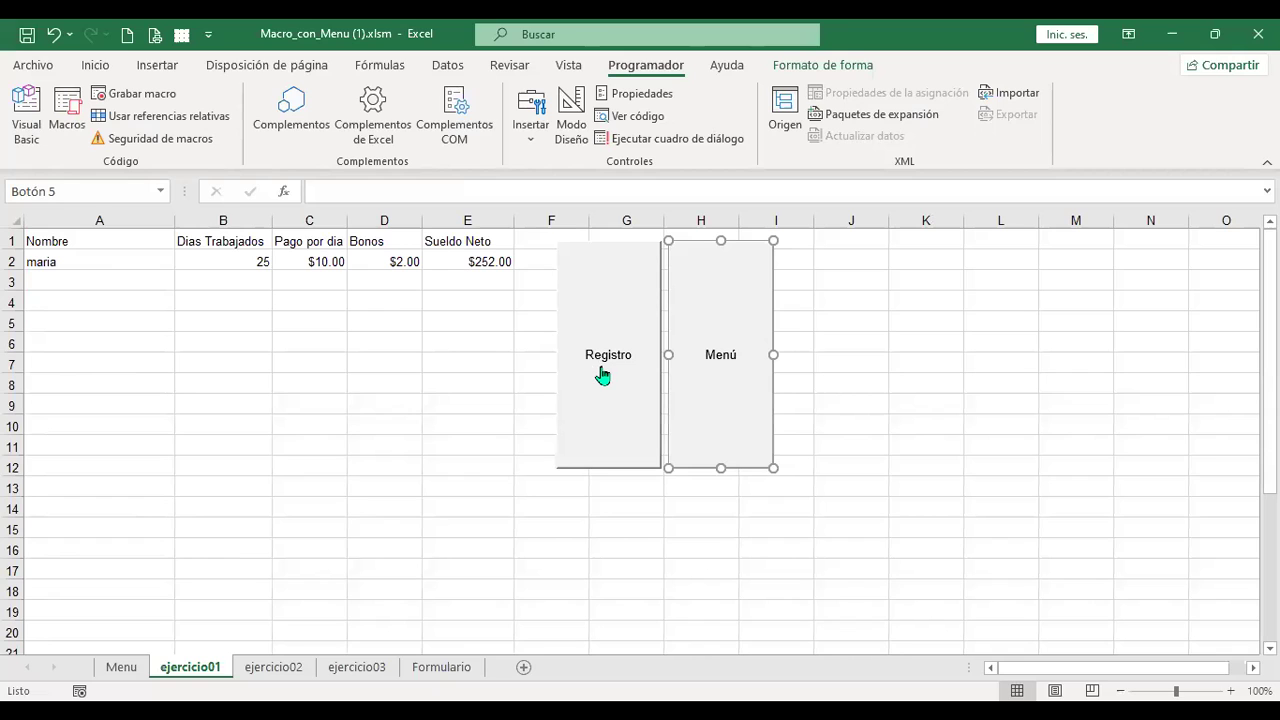
pyautogui.click(602, 374)
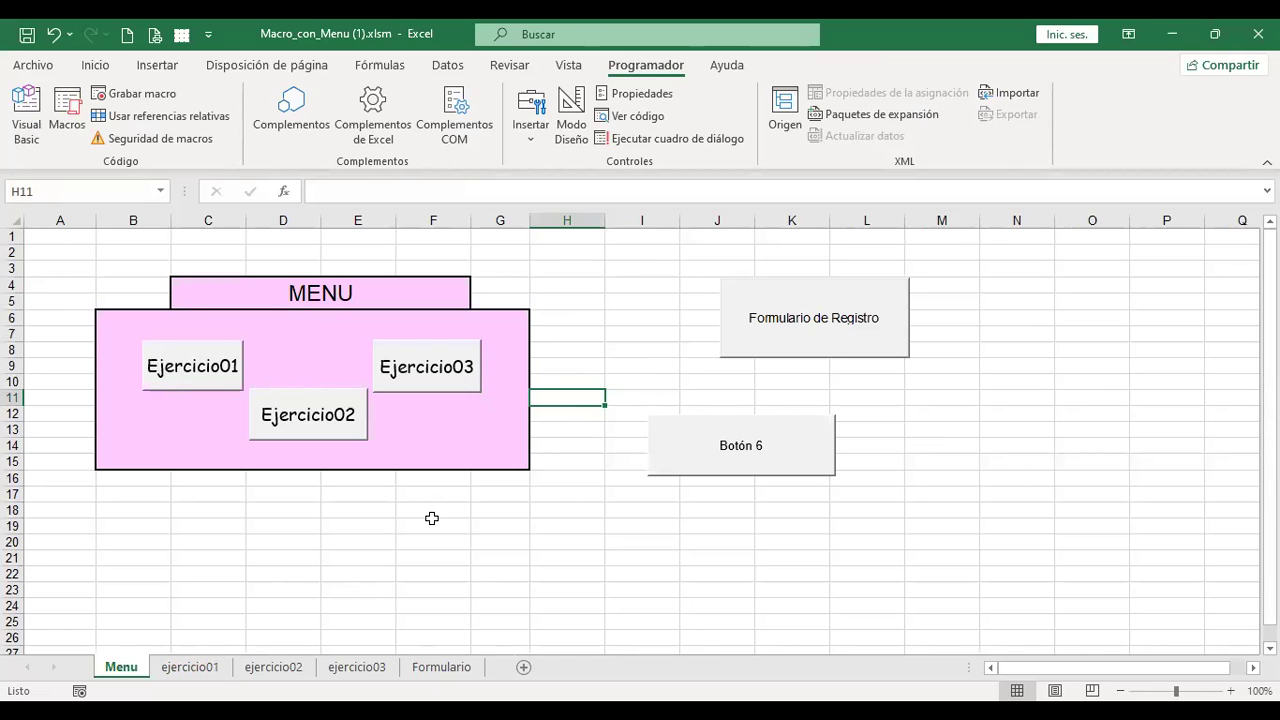
pyautogui.click(234, 664)
pyautogui.click(837, 340)
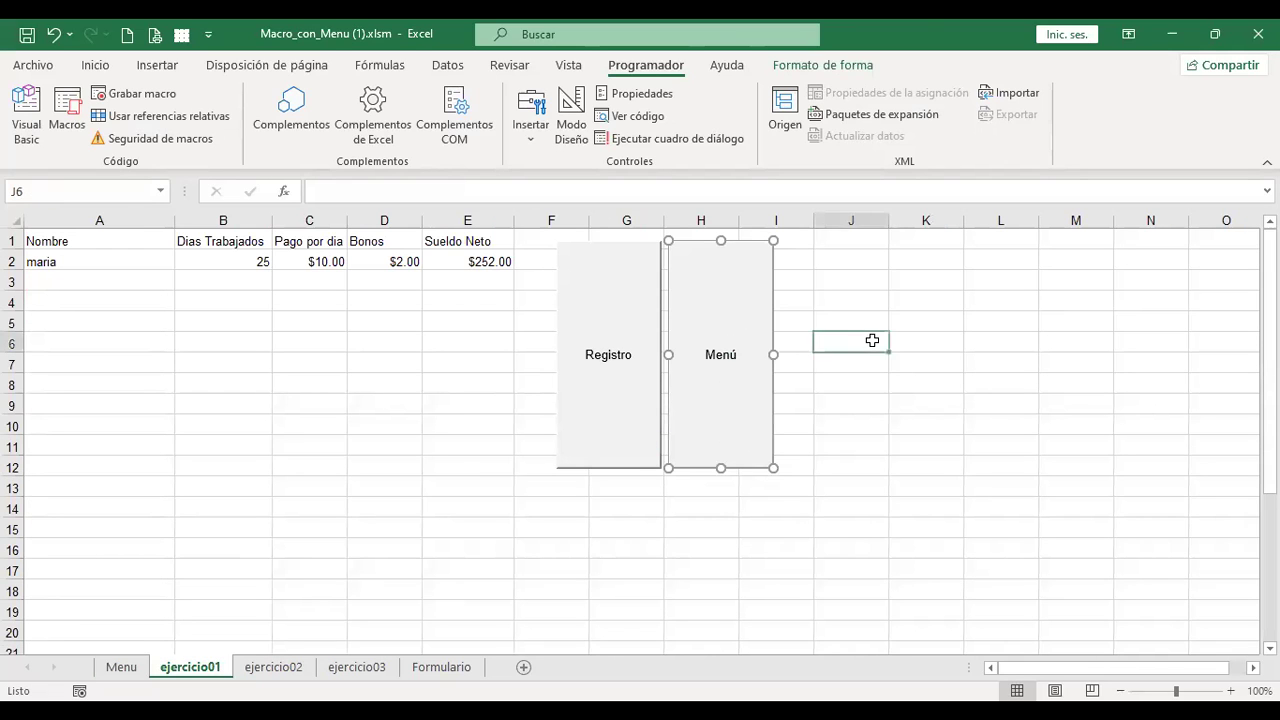
pyautogui.click(724, 366)
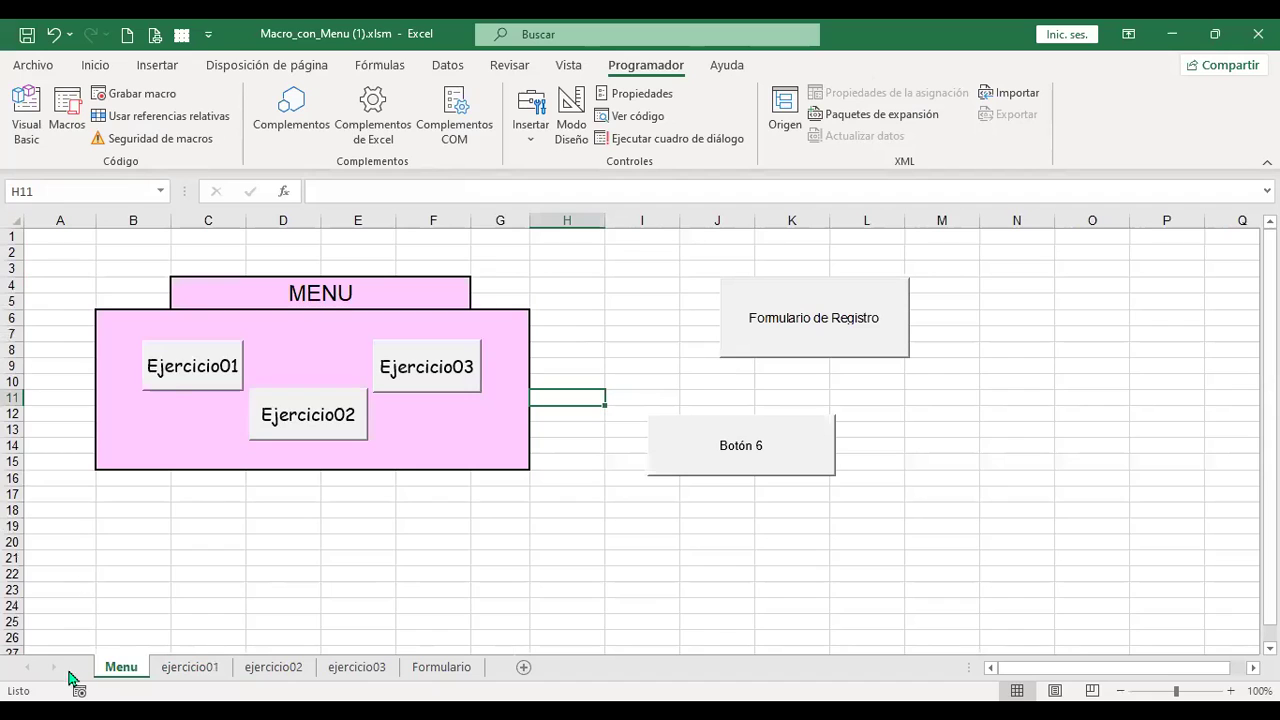
pyautogui.click(172, 670)
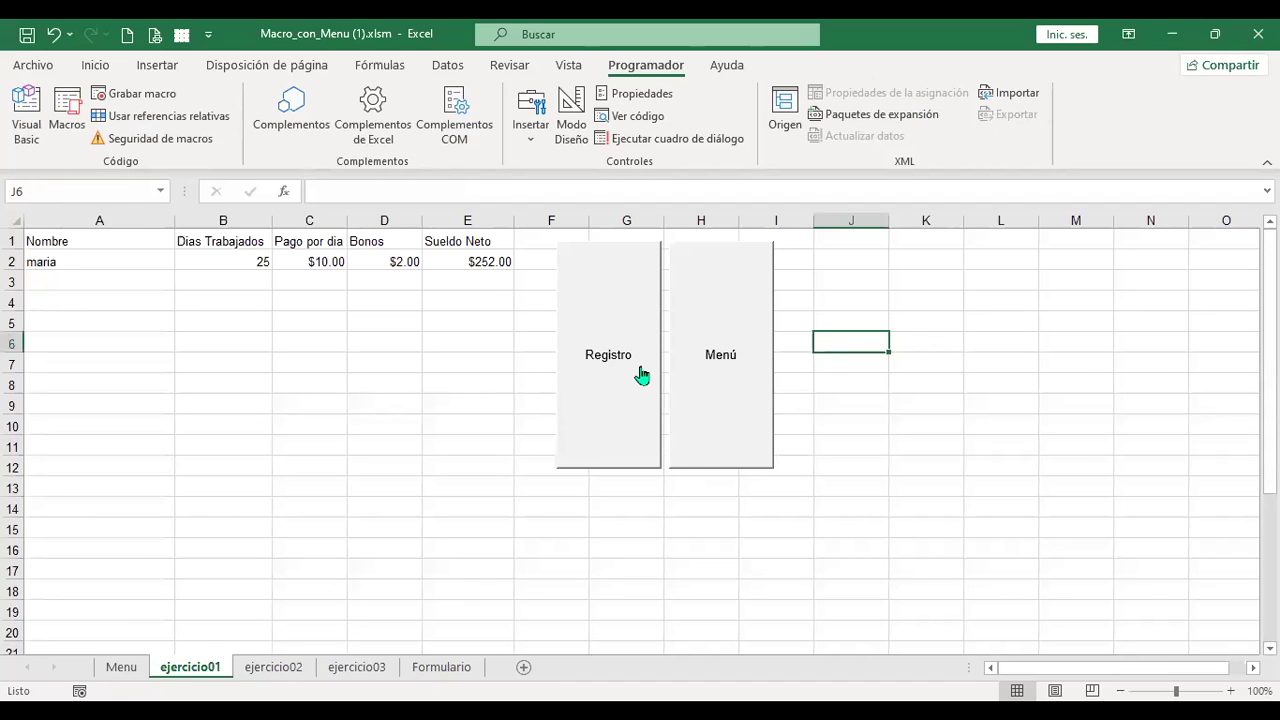
# - Test Registro again, open and cancel the Formulario de Registro form from the Menu sheet, and return to ejercicio01
pyautogui.click(606, 372)
pyautogui.click(853, 311)
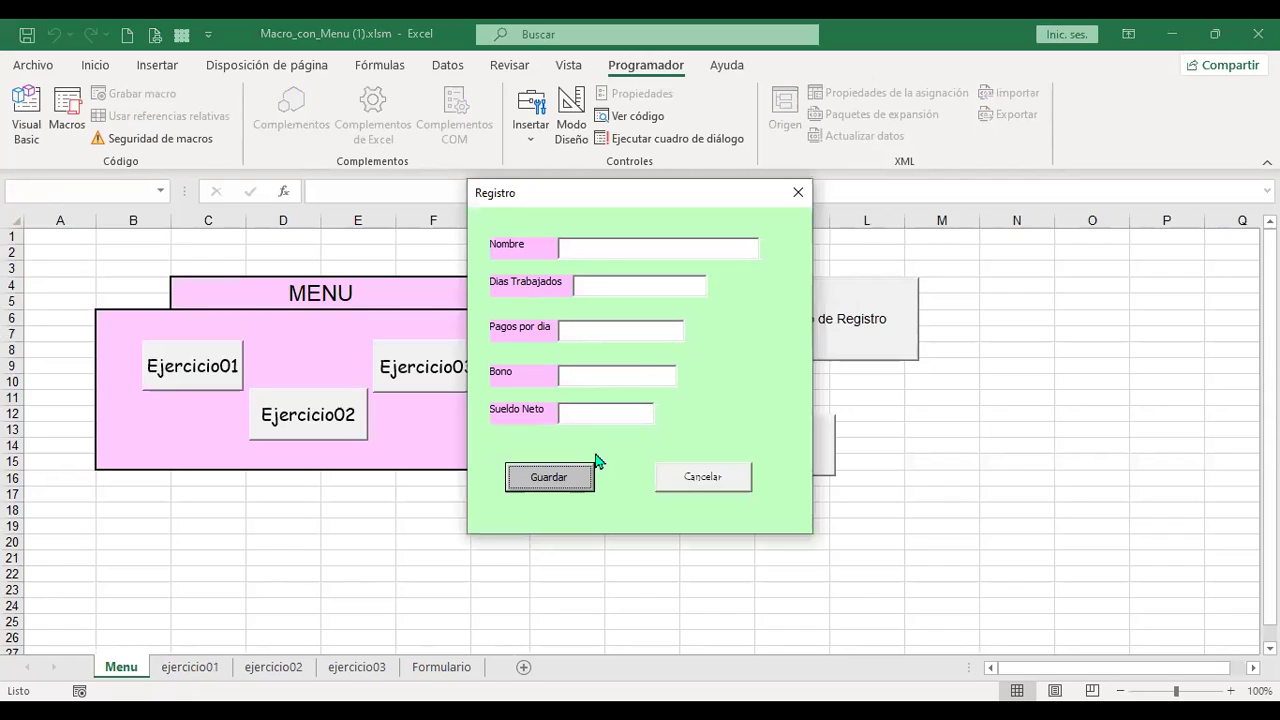
pyautogui.click(722, 479)
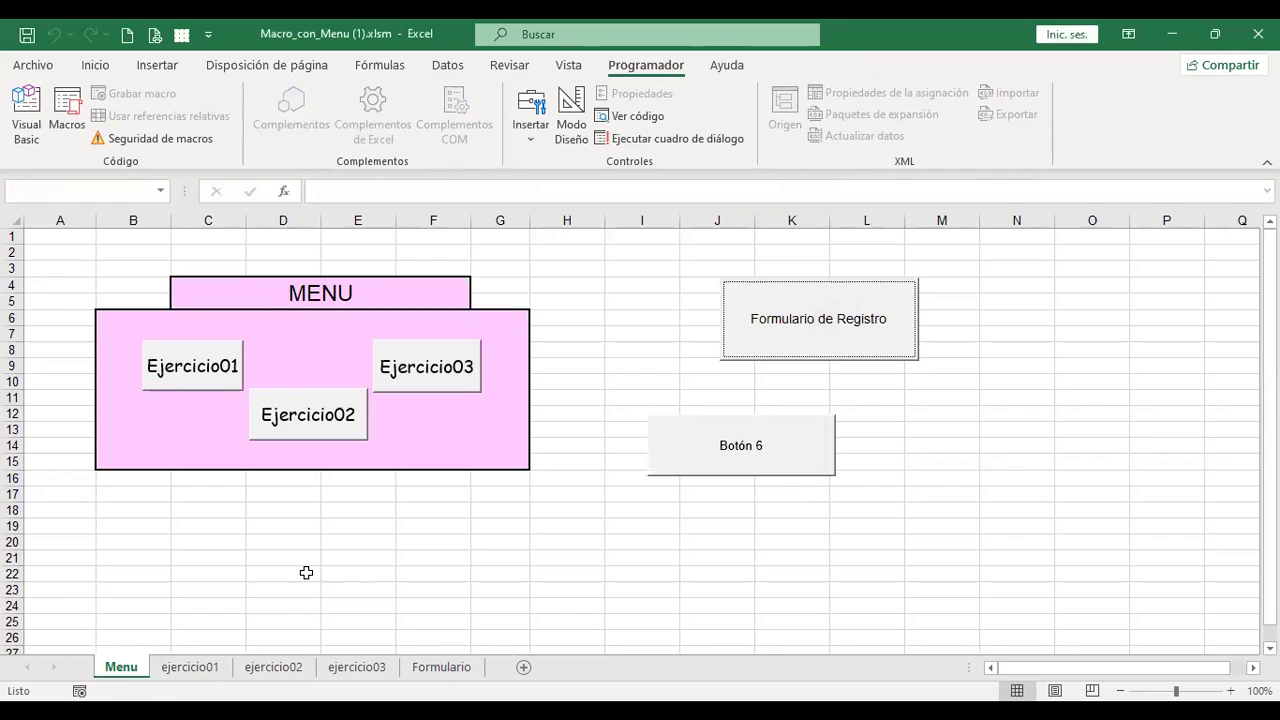
pyautogui.click(210, 677)
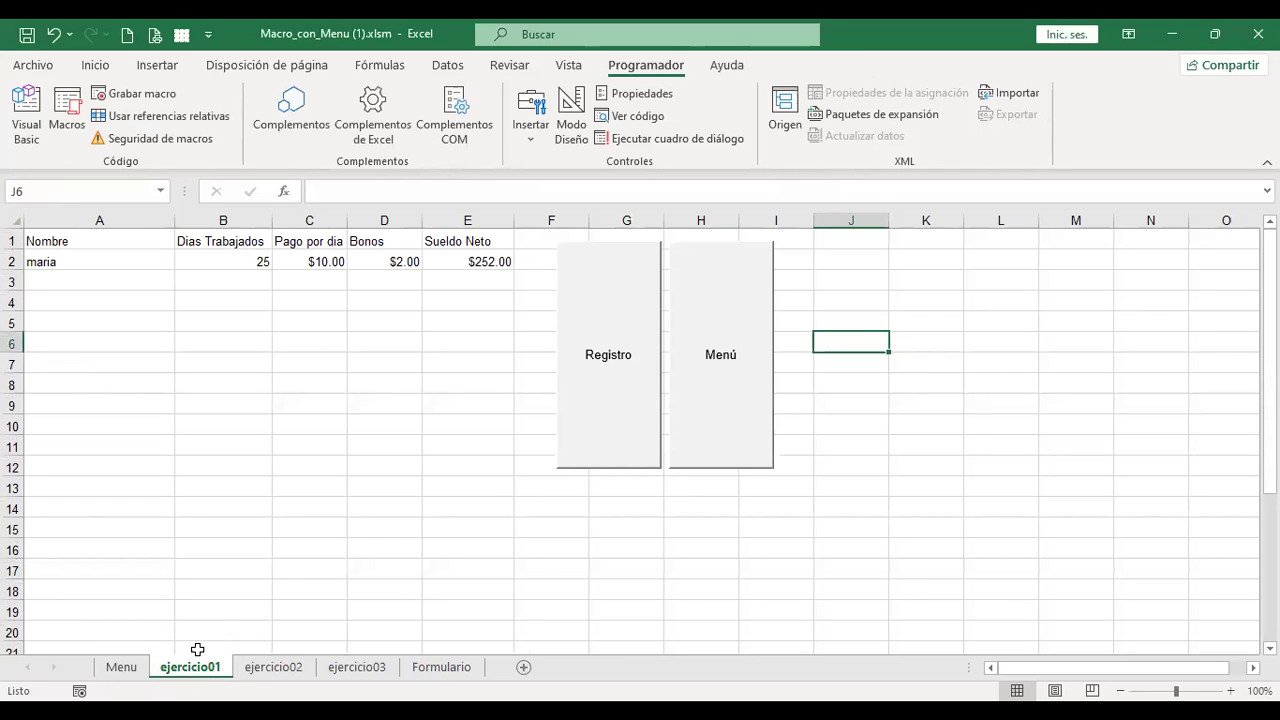
# - Test the Registro button on ejercicio01, open and cancel the registration form from the Menu sheet, and return to ejercicio01
pyautogui.click(606, 387)
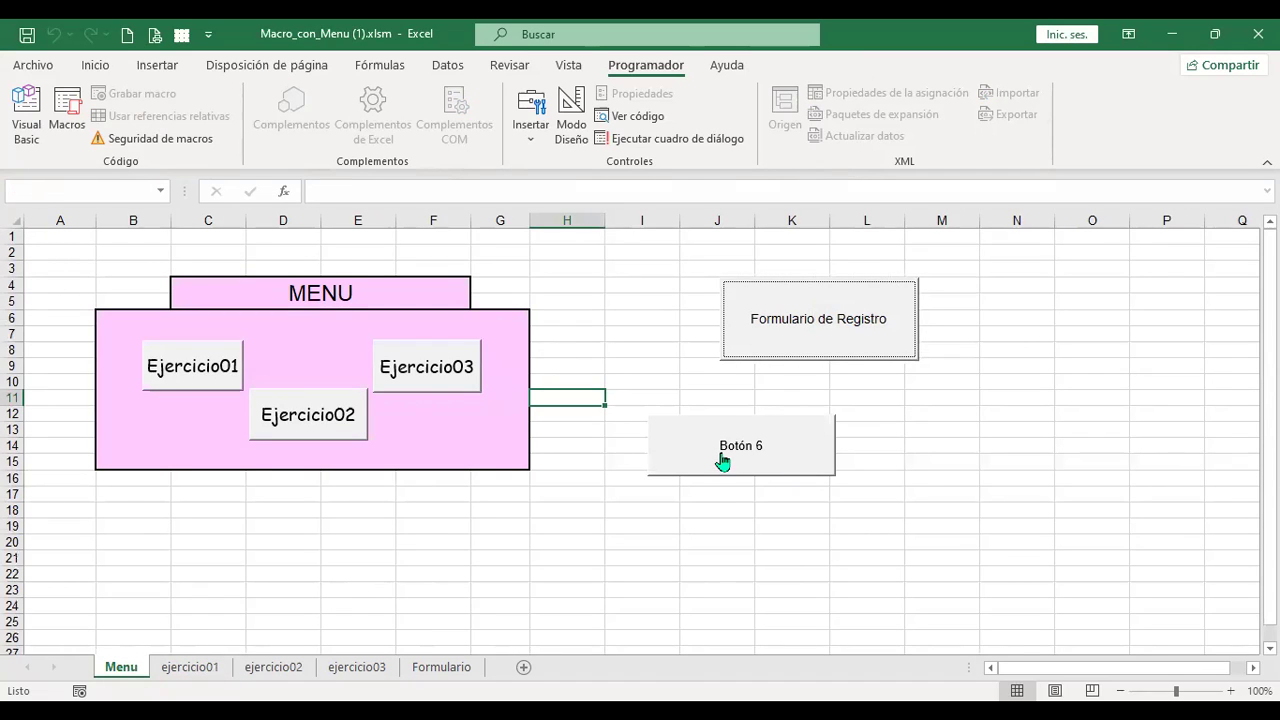
pyautogui.click(209, 676)
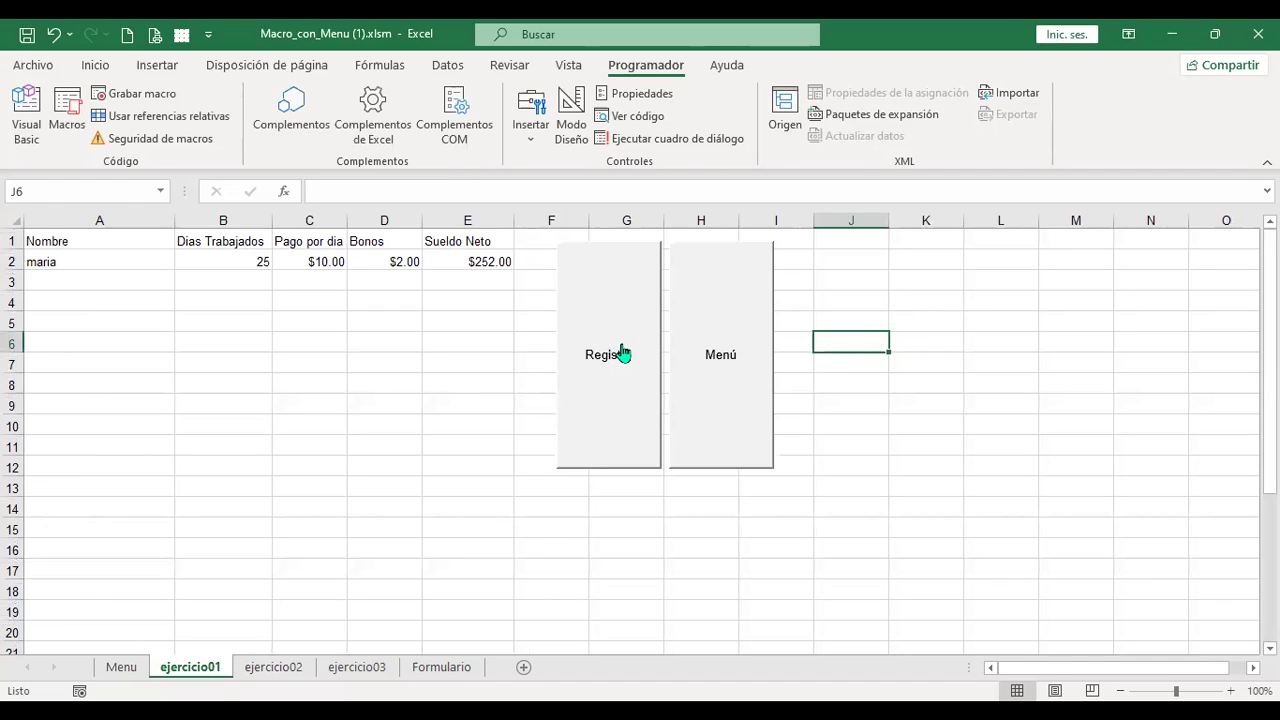
pyautogui.click(614, 358)
pyautogui.click(614, 358)
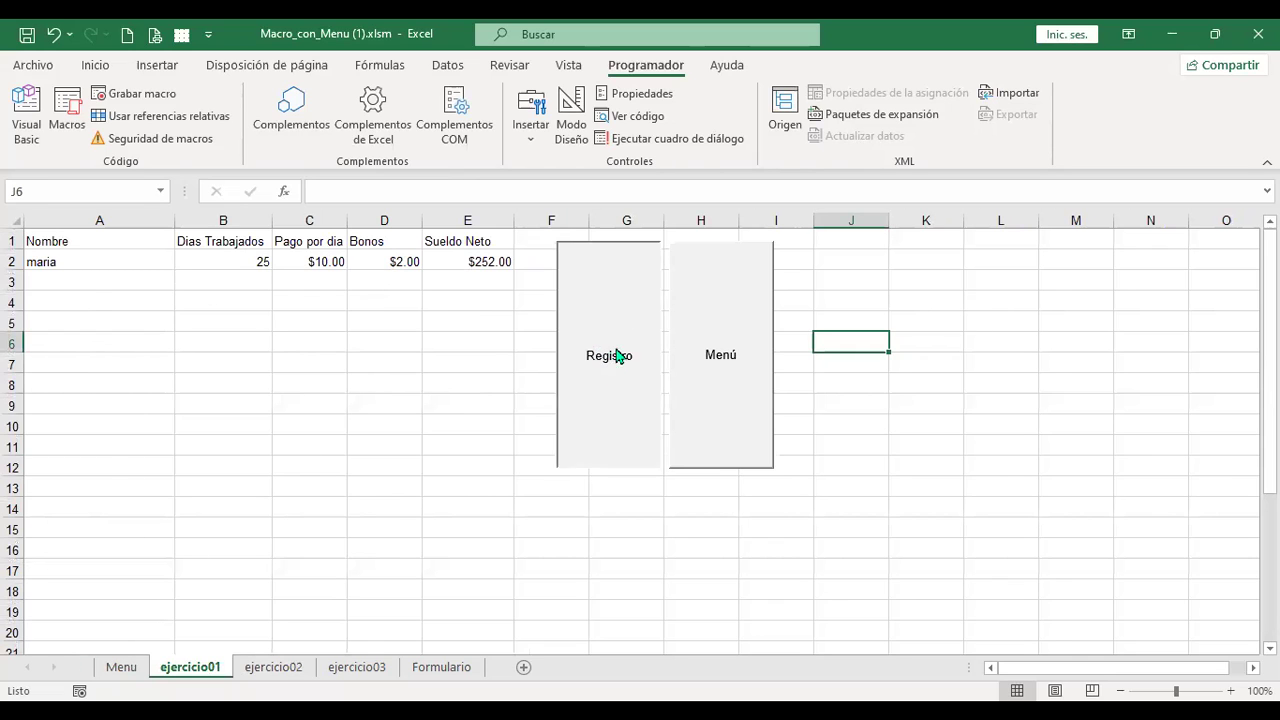
pyautogui.click(820, 320)
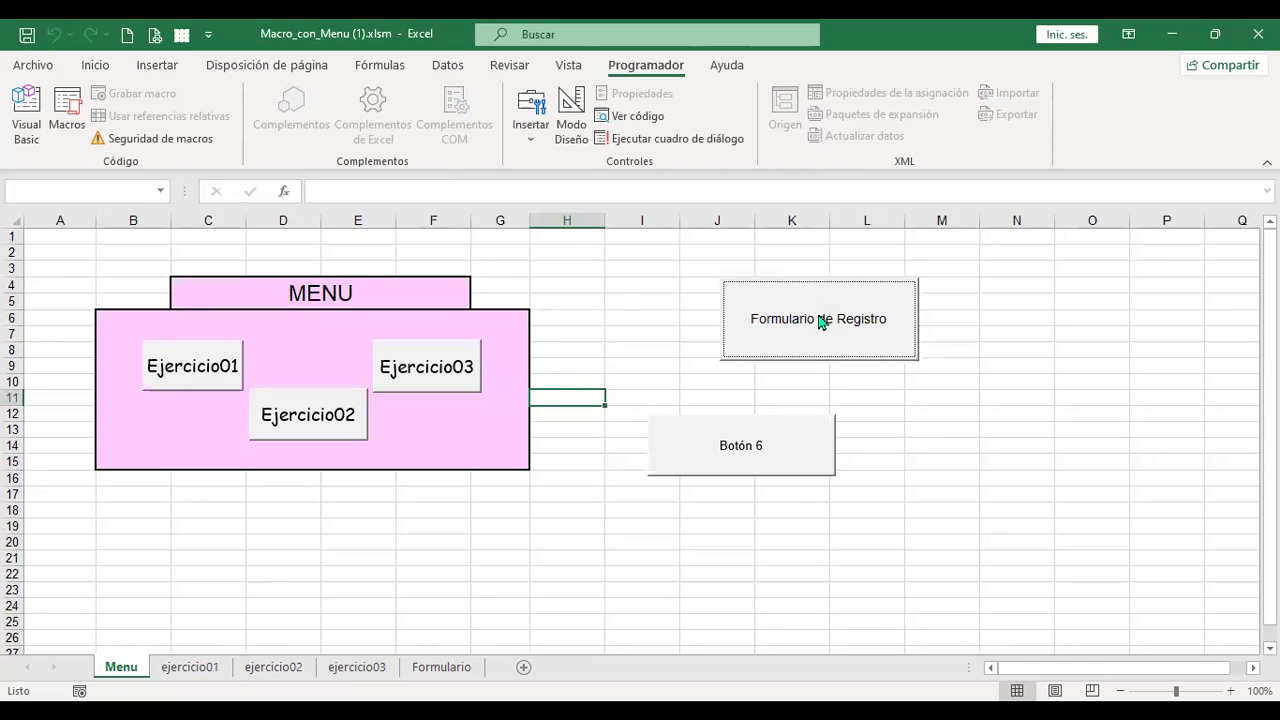
pyautogui.click(703, 476)
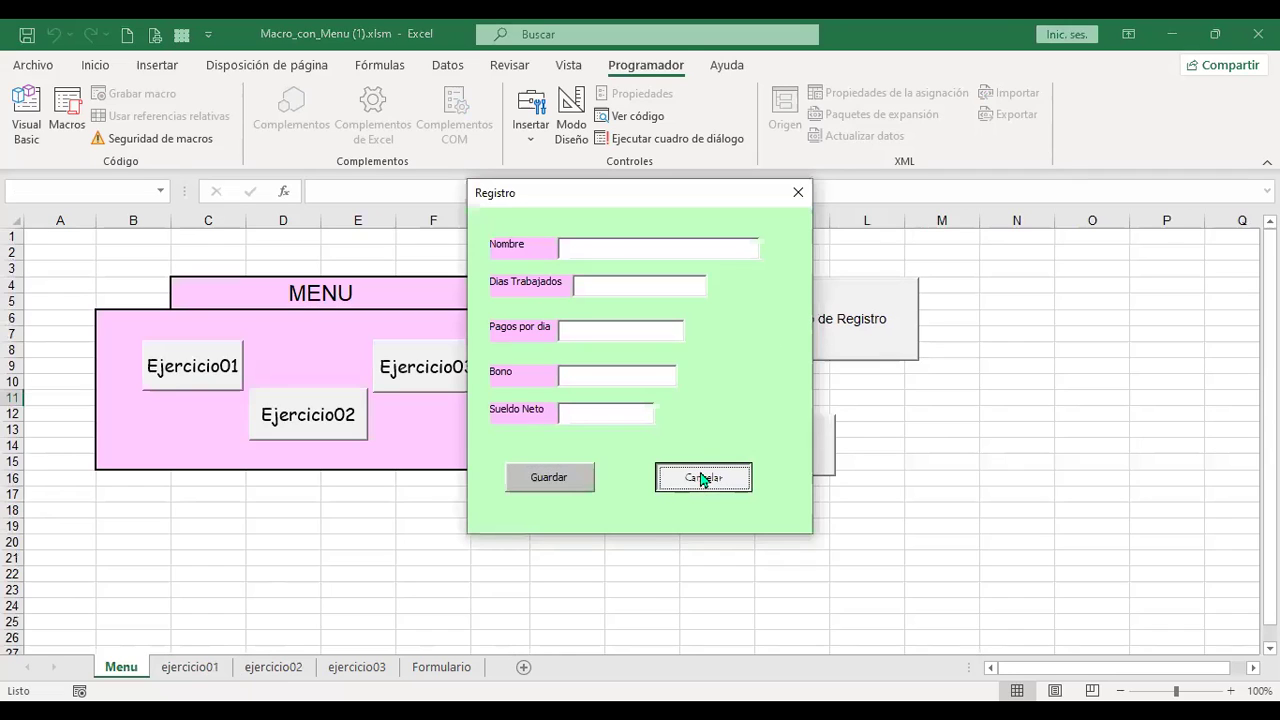
pyautogui.click(769, 330)
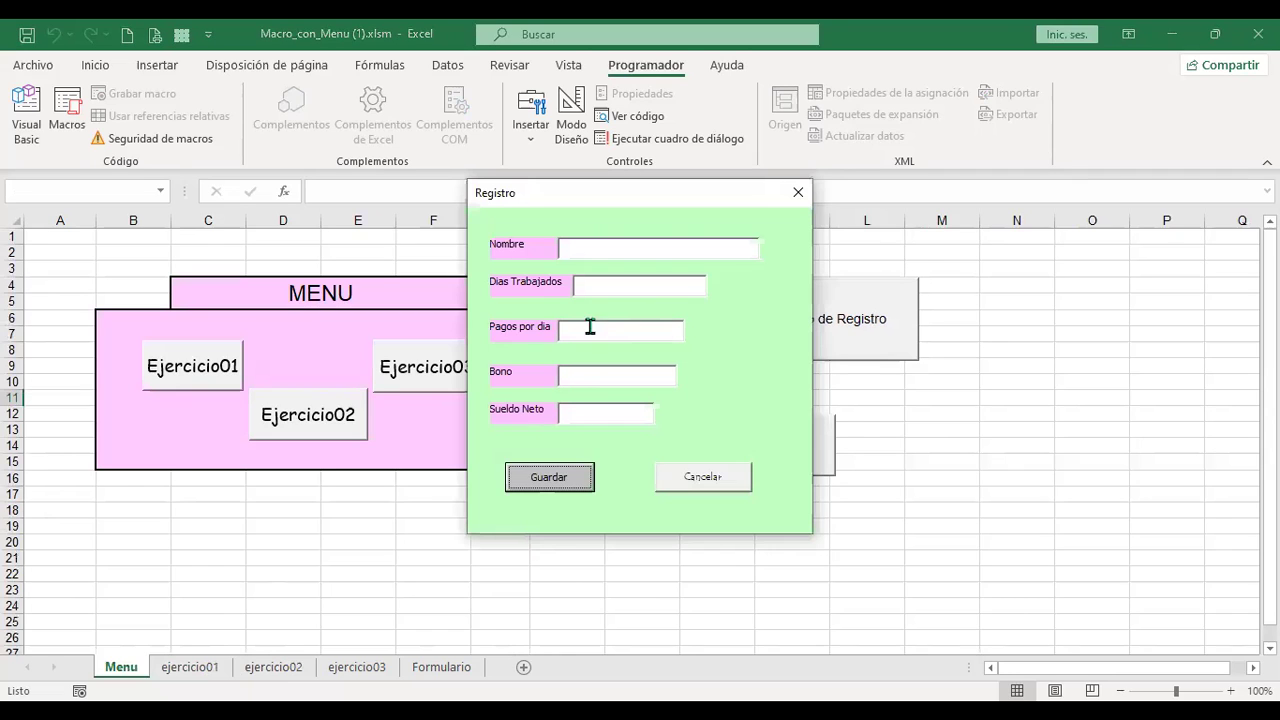
pyautogui.click(697, 478)
pyautogui.click(200, 666)
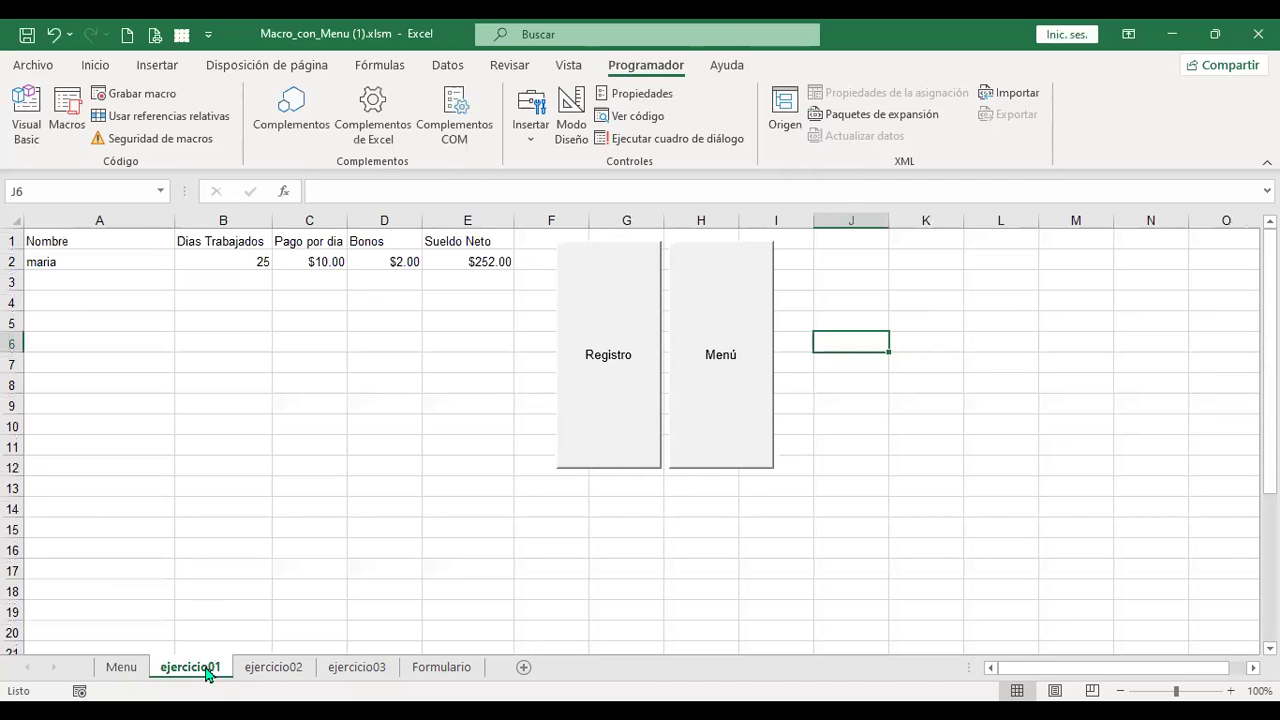
# - Repeat the Registro button test, opening and cancelling the form on Menu before going back to ejercicio01
pyautogui.click(597, 363)
pyautogui.click(881, 321)
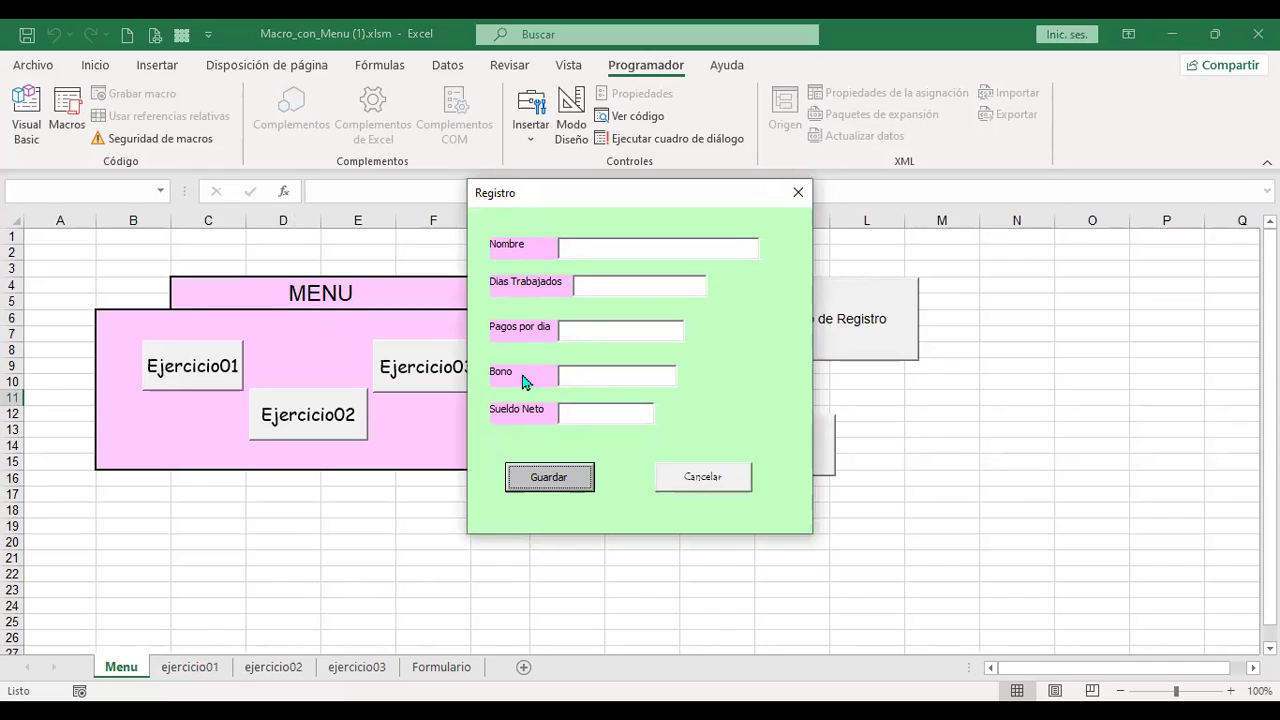
pyautogui.click(703, 478)
pyautogui.click(212, 669)
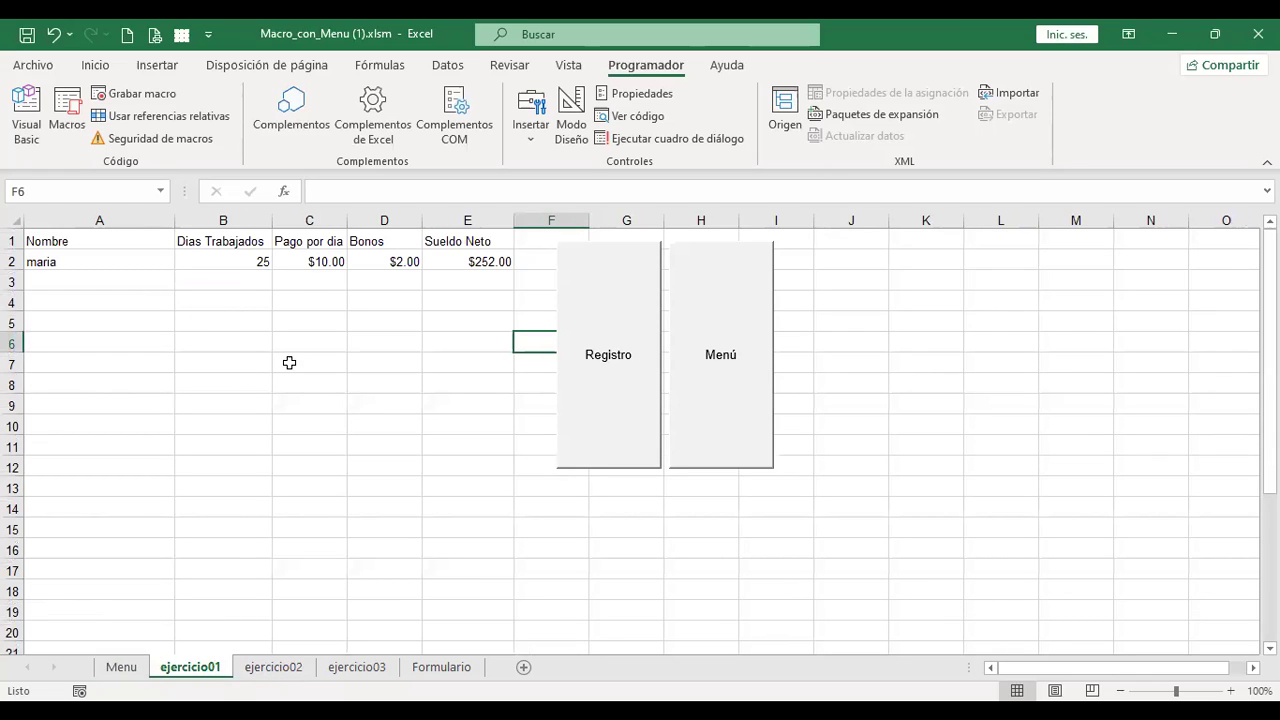
# - Save a test record in the registration form with the employee's name, 25 days worked, 15 per day and bonus 0, and close the form
pyautogui.click(582, 388)
pyautogui.click(856, 333)
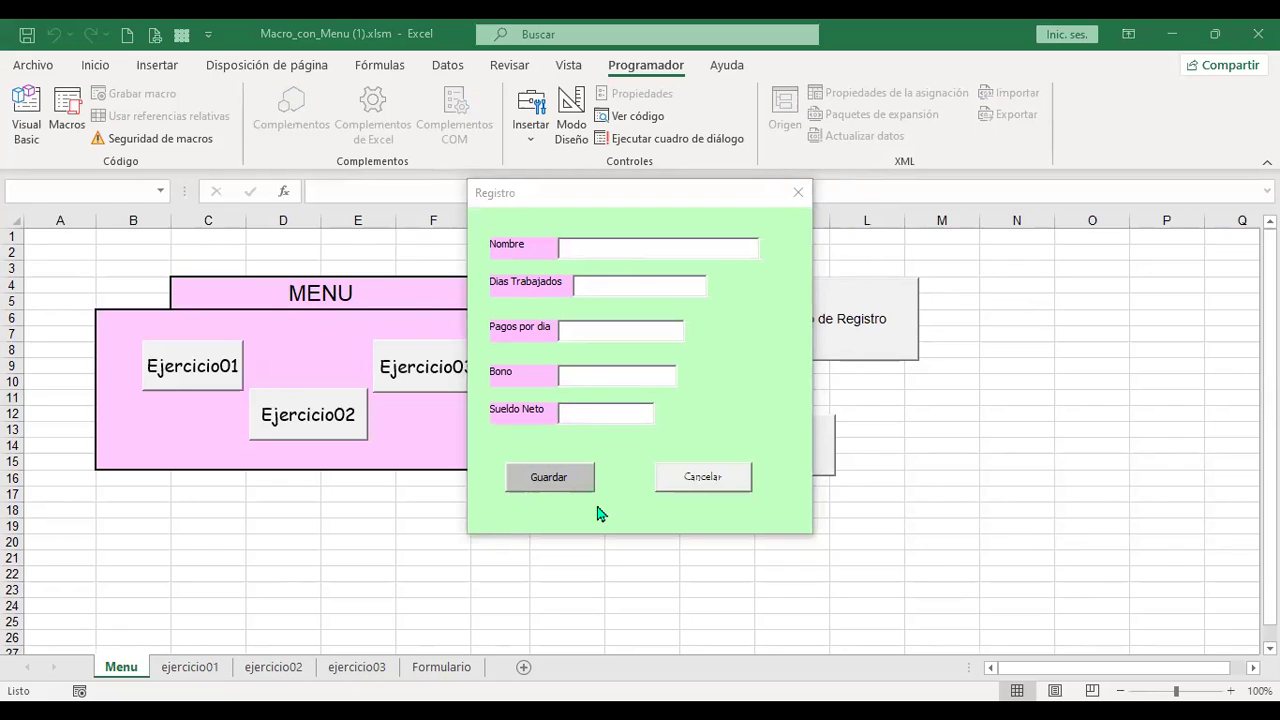
pyautogui.click(660, 246)
pyautogui.write('Esmeralda')
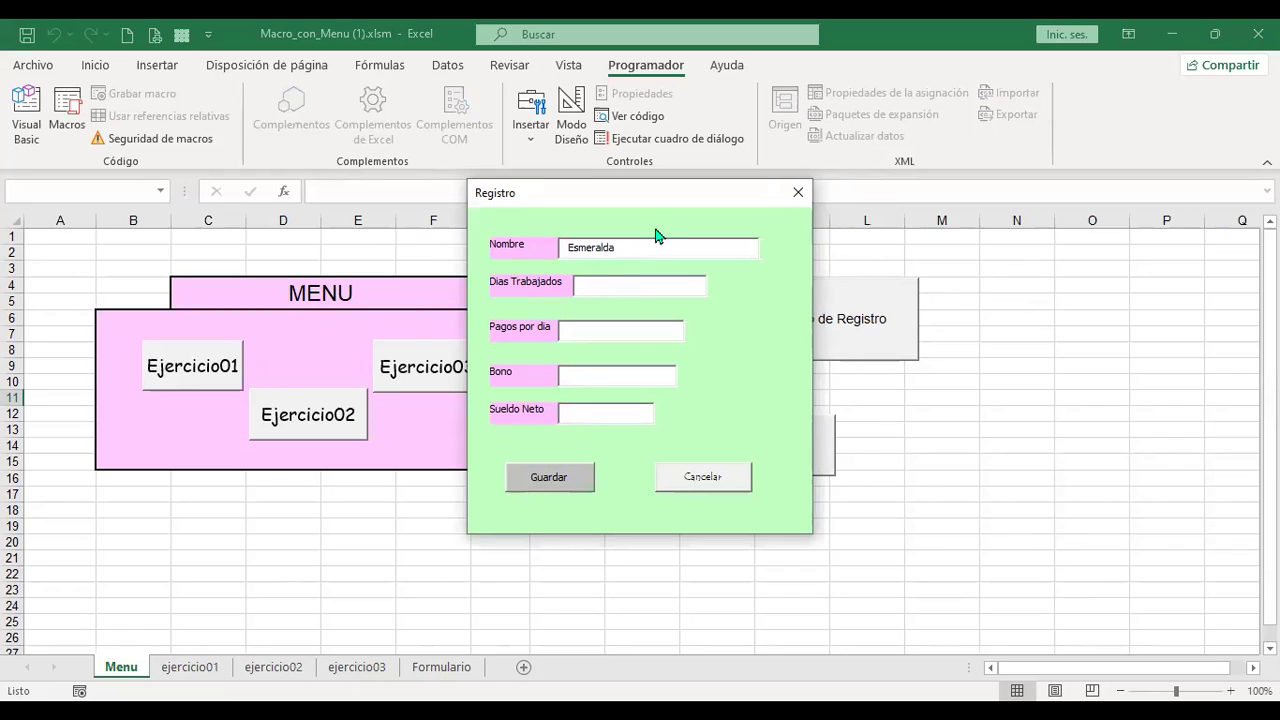
pyautogui.click(650, 287)
pyautogui.write('25')
pyautogui.click(616, 328)
pyautogui.write('15')
pyautogui.click(593, 373)
pyautogui.write('0')
pyautogui.click(569, 477)
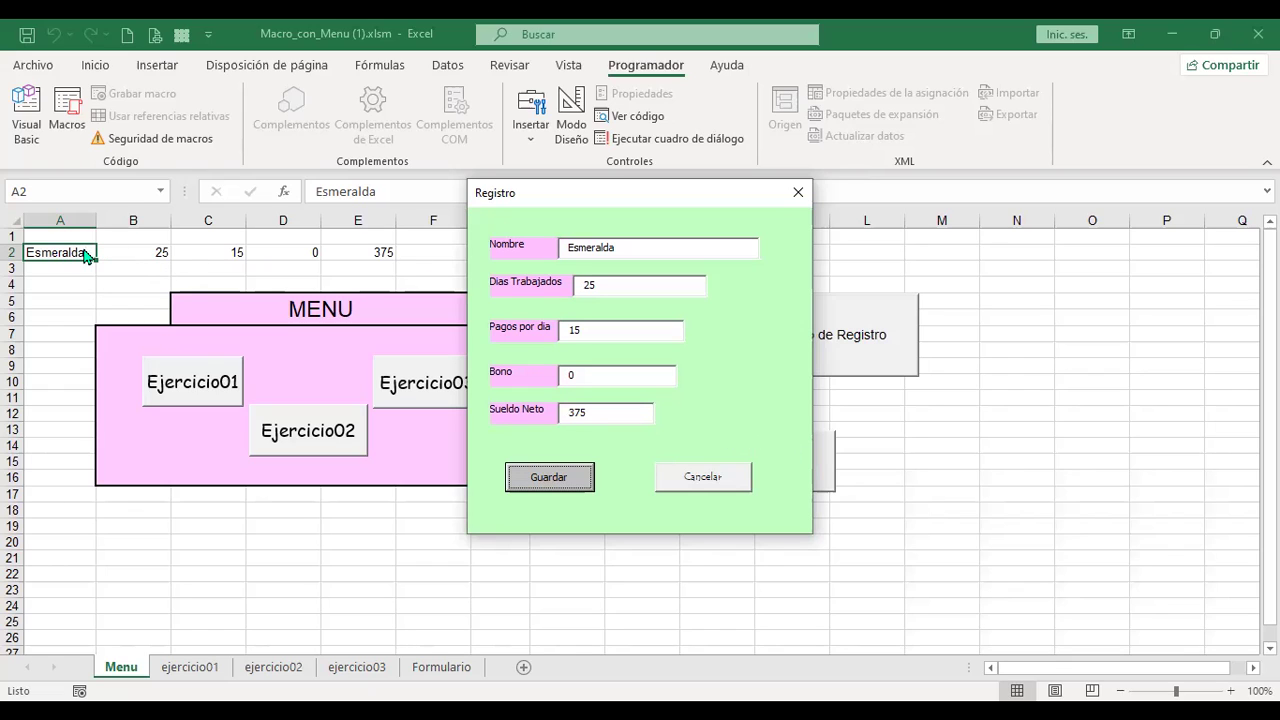
pyautogui.click(735, 478)
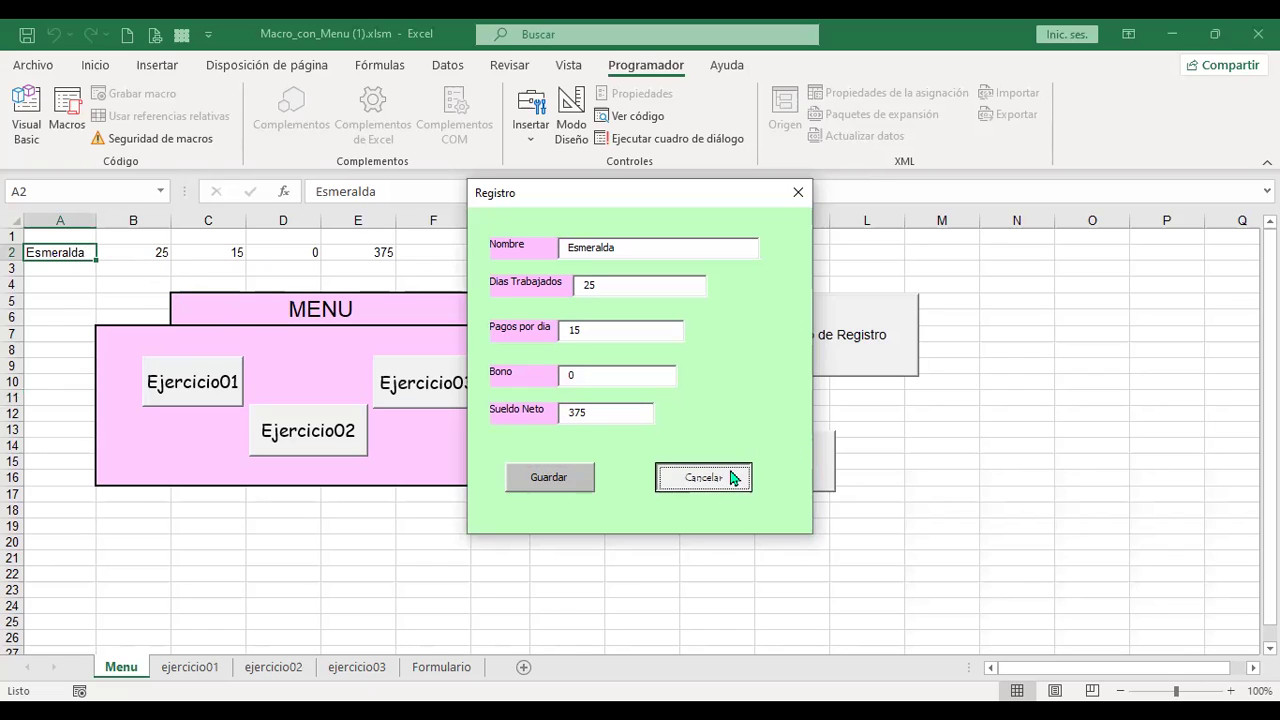
pyautogui.click(13, 252)
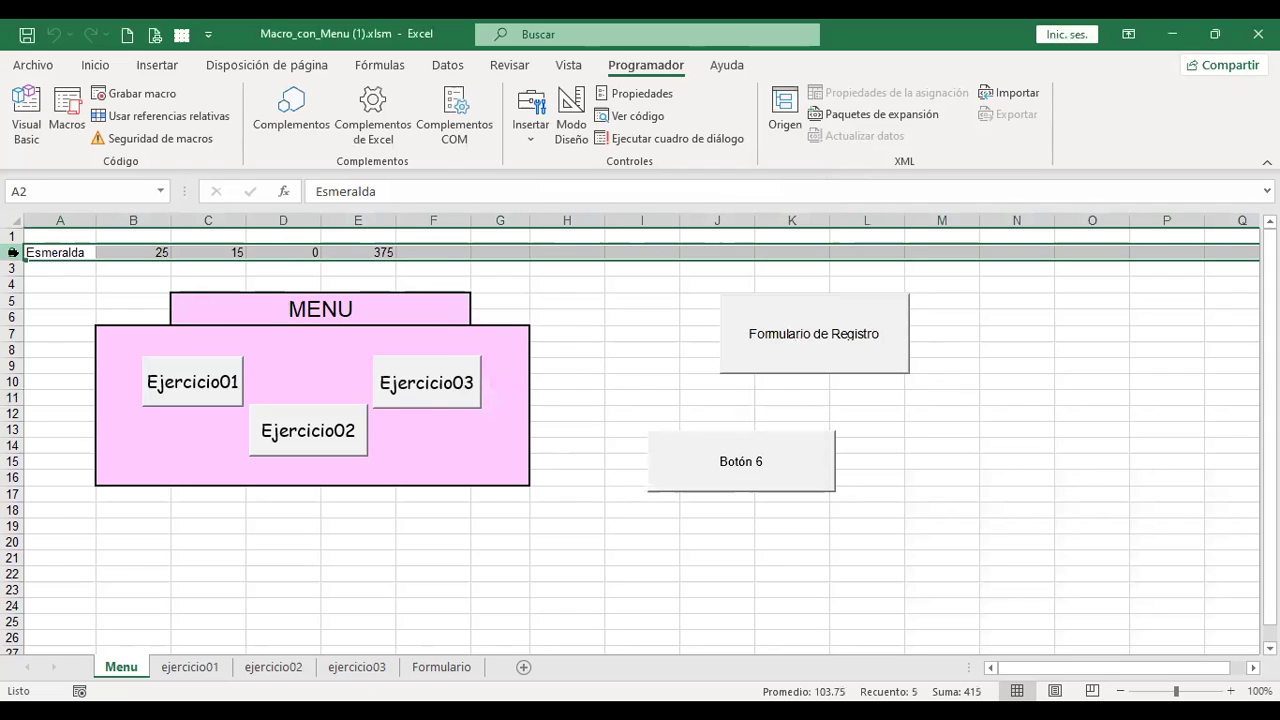
pyautogui.rightClick(15, 258)
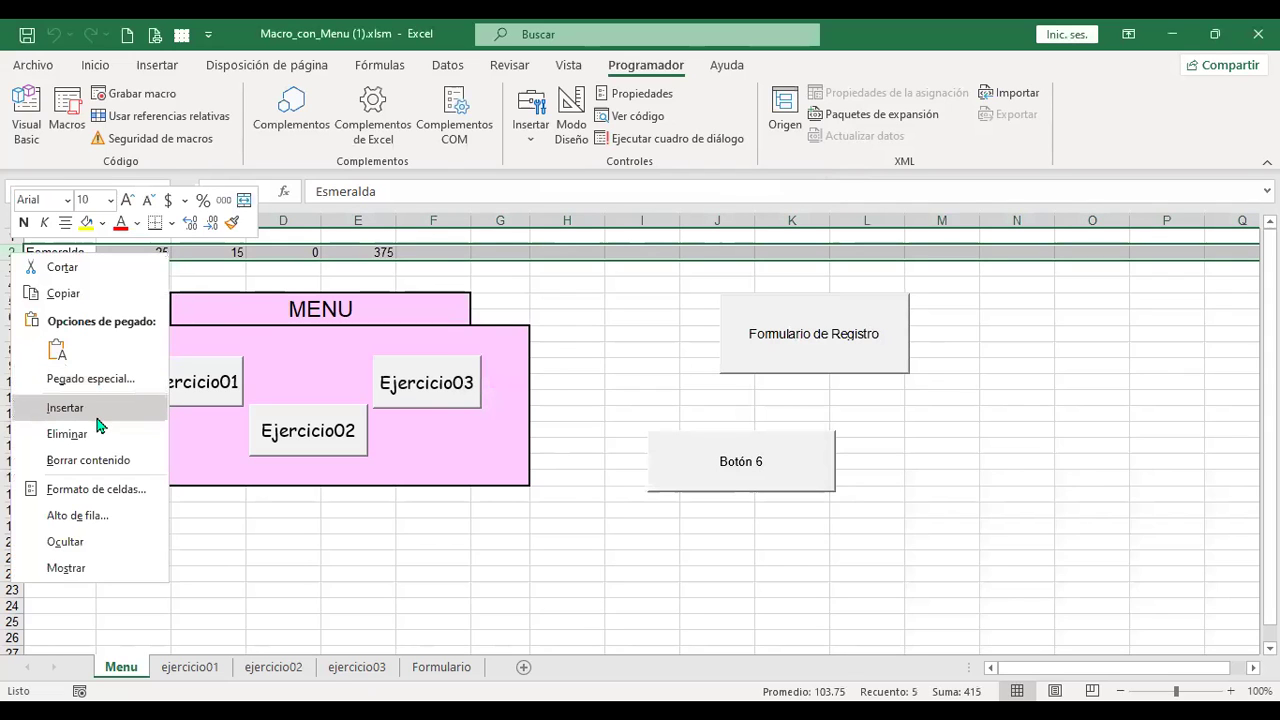
pyautogui.click(99, 416)
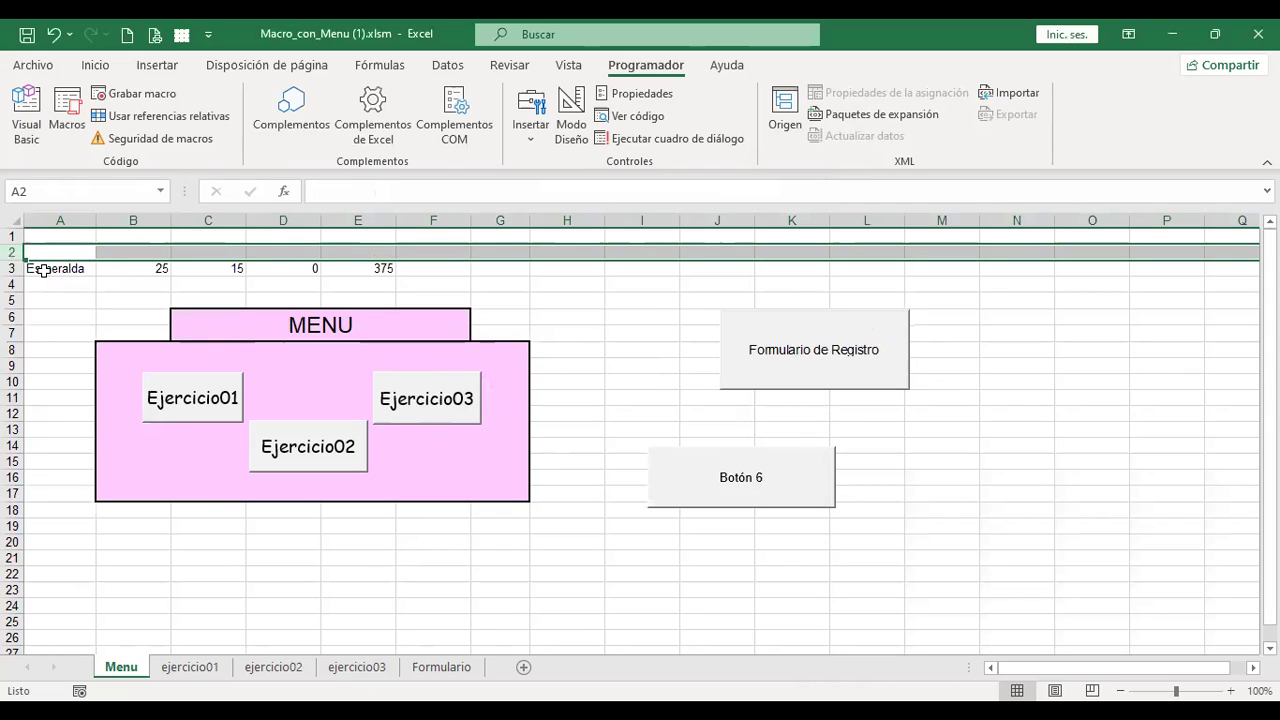
pyautogui.hotkey('ctrl', 'z')
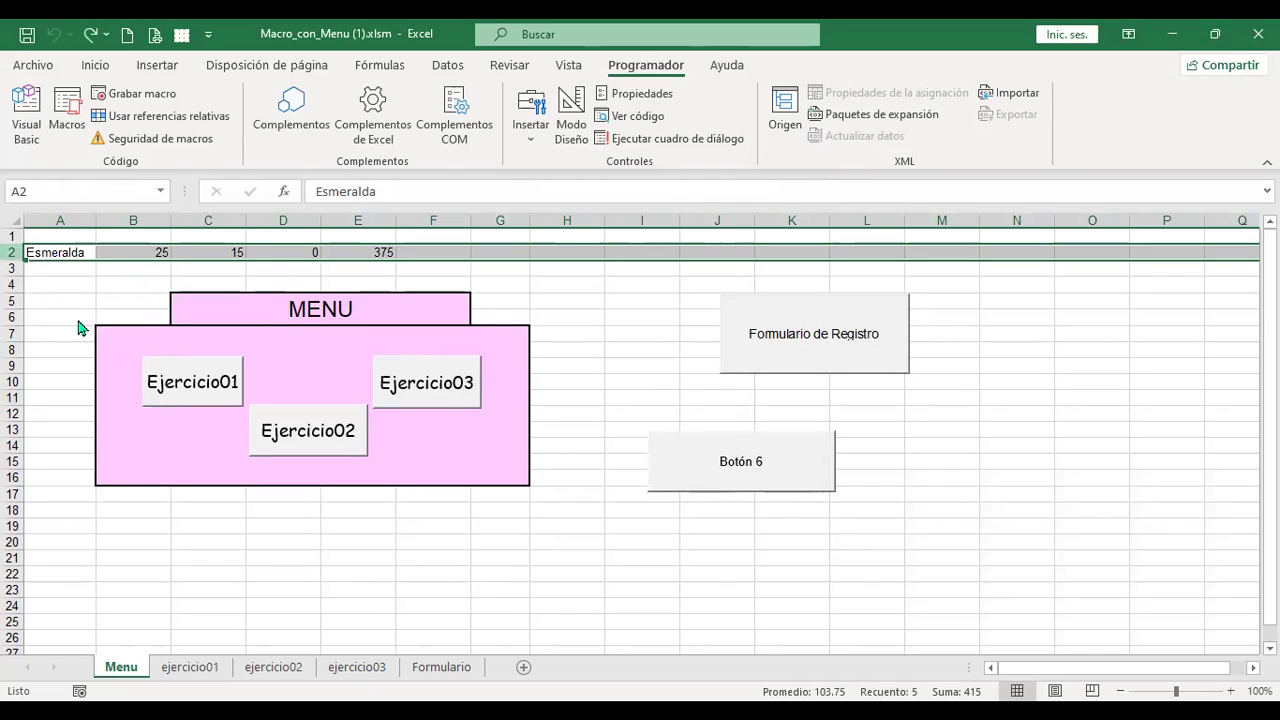
# - Delete row 2 with the test record from the Menu sheet
pyautogui.hotkey('shift', 'F10')
pyautogui.click(72, 436)
pyautogui.click(300, 543)
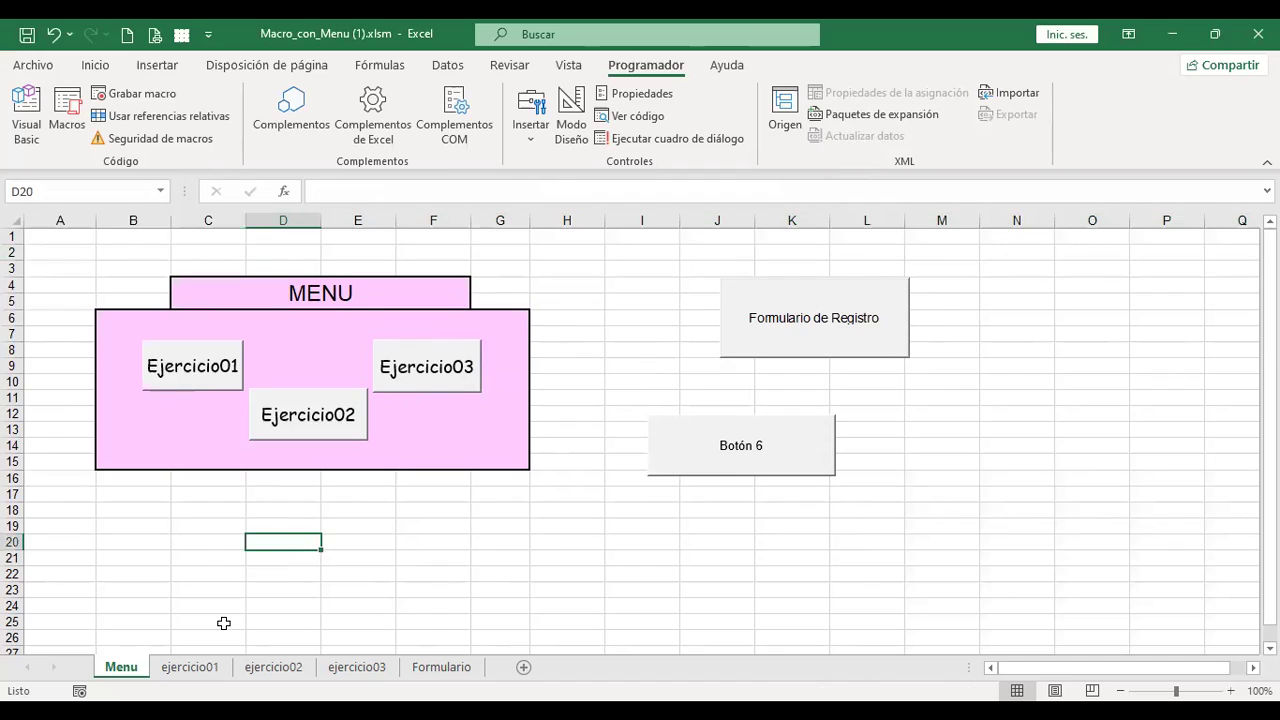
# - Examine the code behind frmregistro's Guardar button in the Visual Basic editor and return to the workbook
pyautogui.click(26, 115)
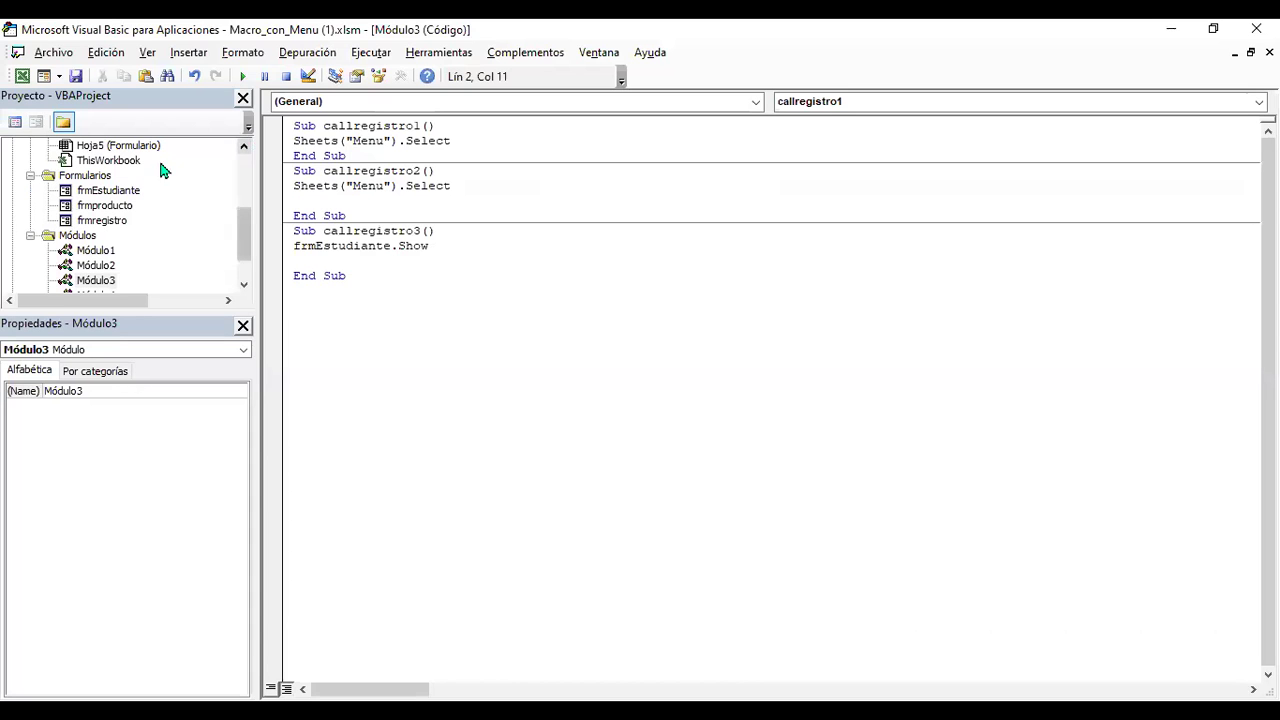
pyautogui.doubleClick(118, 220)
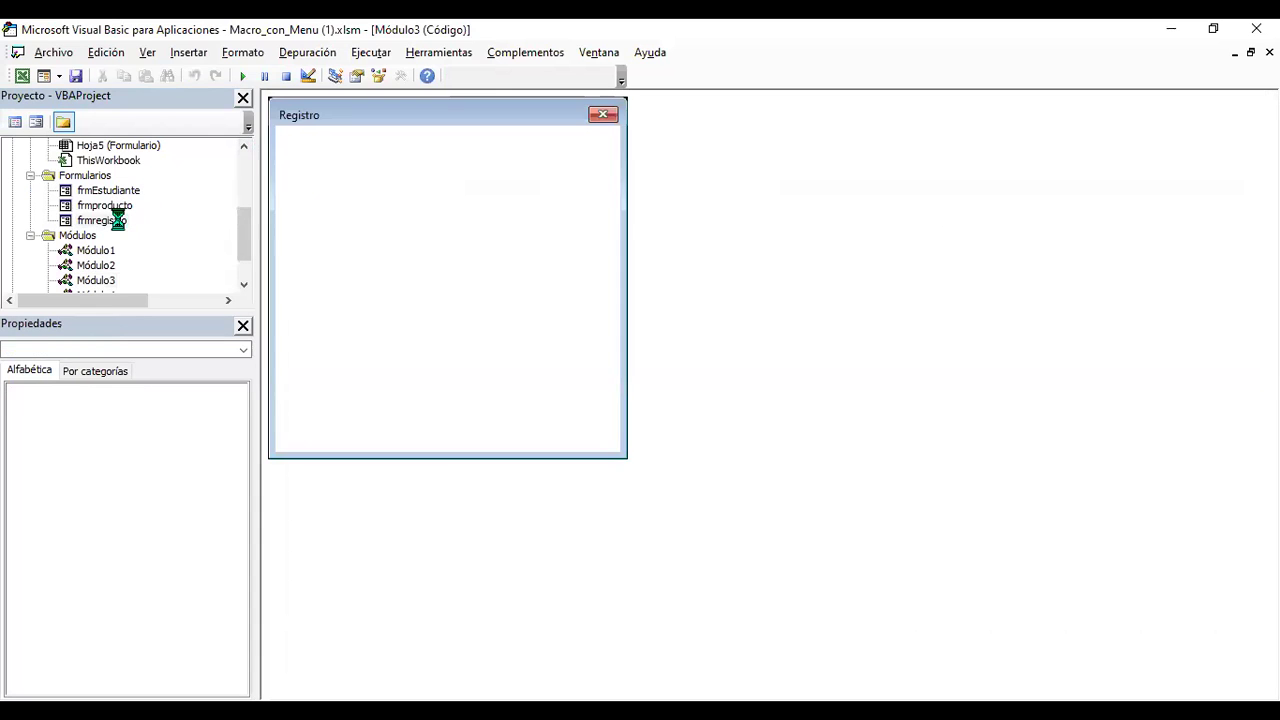
pyautogui.moveTo(316, 194); pyautogui.dragTo(851, 262)
pyautogui.doubleClick(358, 397)
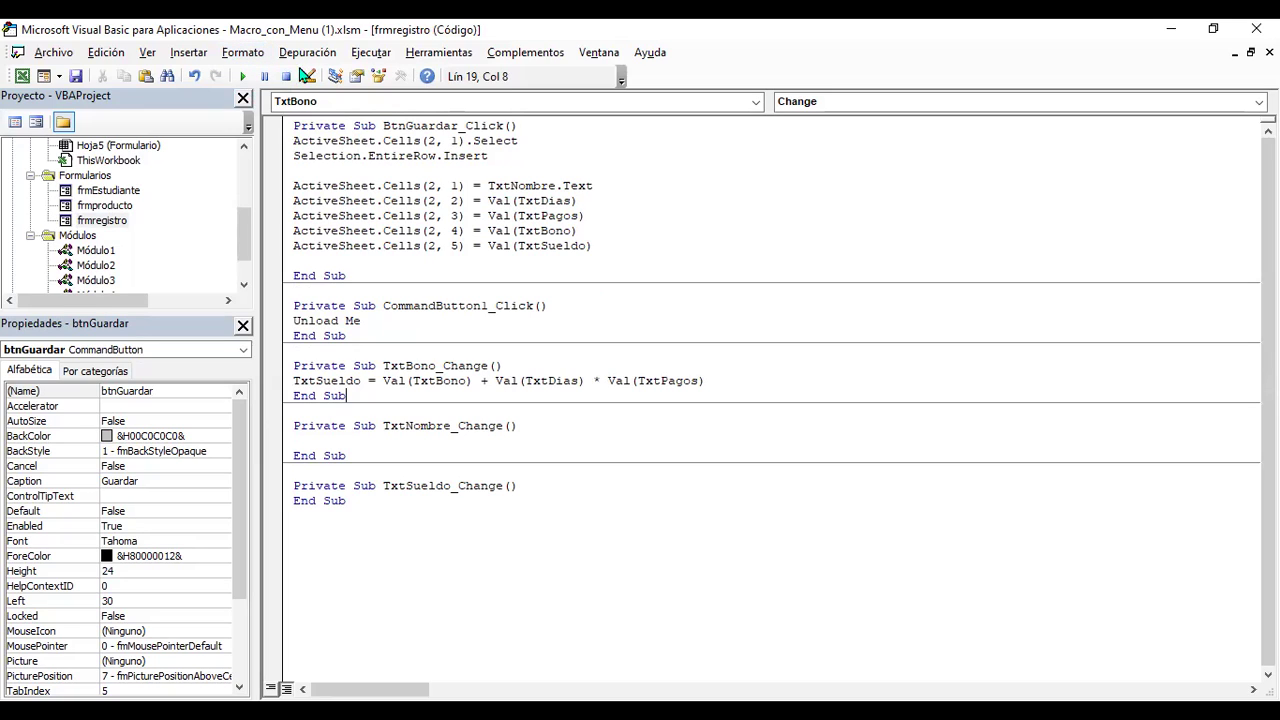
pyautogui.click(21, 76)
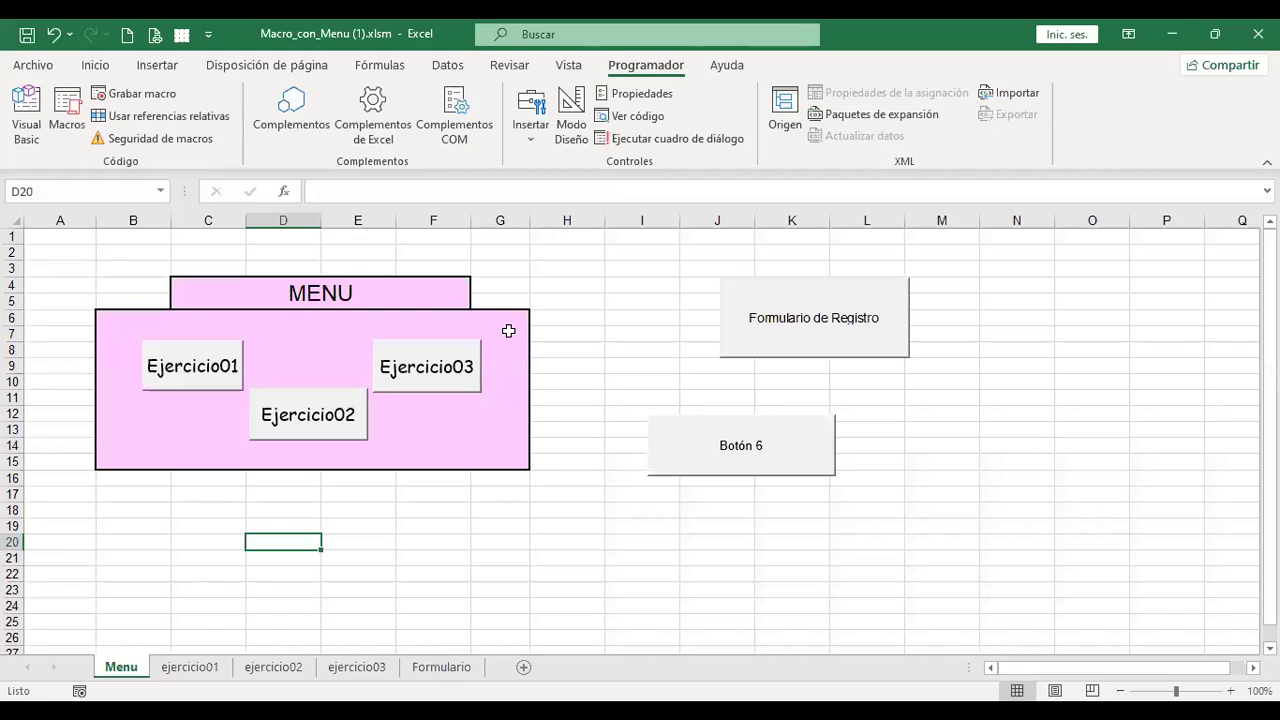
# - Check the macro code assigned to the Registro button on ejercicio01 and return to the workbook
pyautogui.click(201, 672)
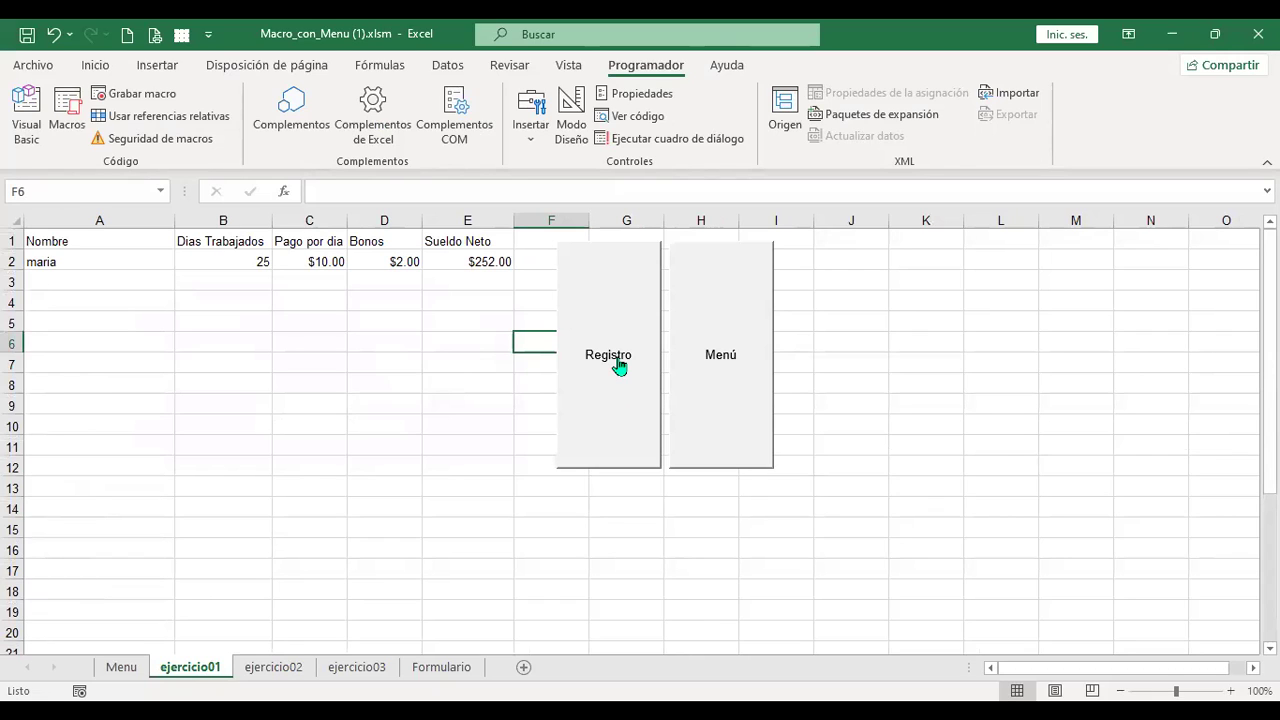
pyautogui.rightClick(637, 362)
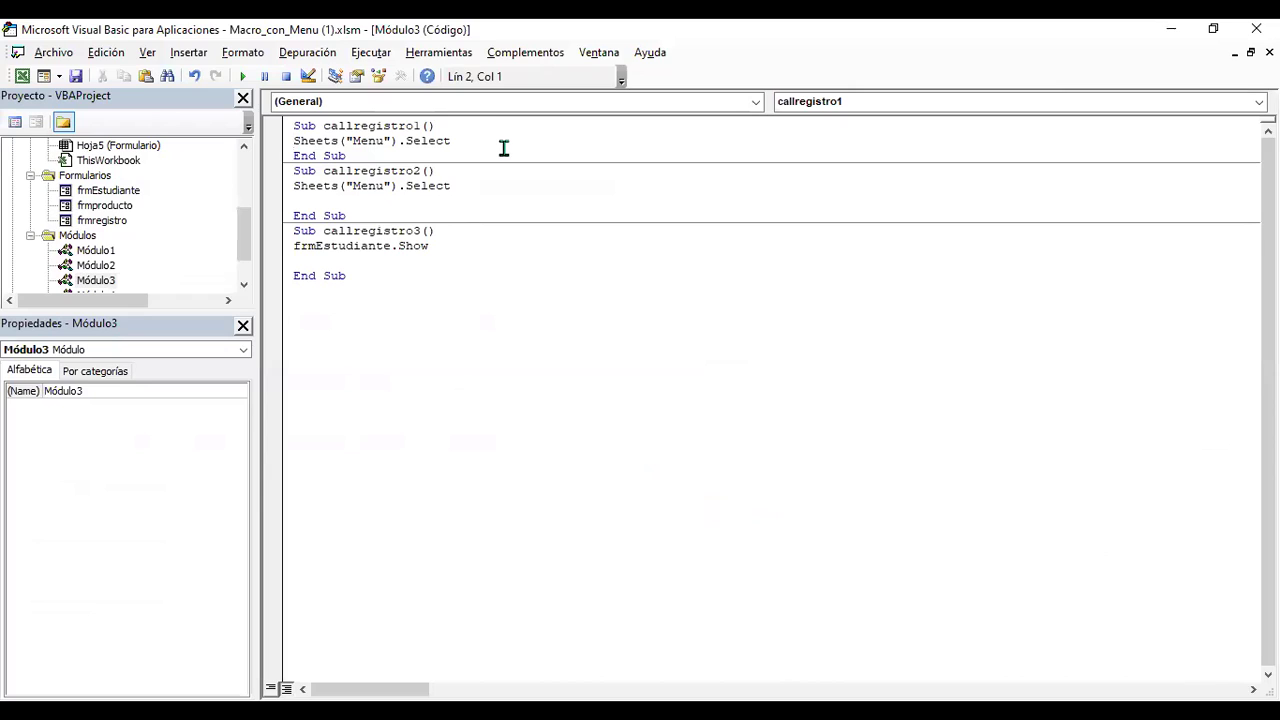
pyautogui.click(384, 141)
pyautogui.click(22, 76)
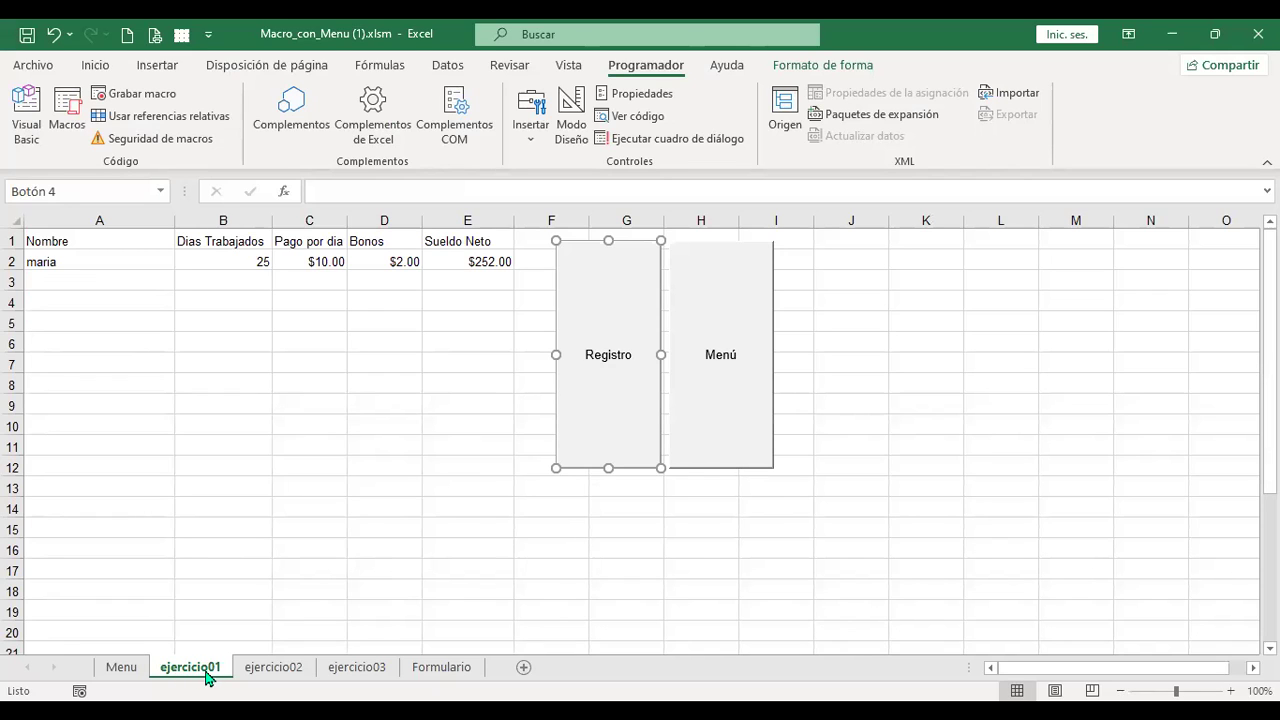
# - Open the Registro button's assigned macro for editing and replace the sheet name Menu in callregistro1's Select line with ejercicio01
pyautogui.rightClick(648, 356)
pyautogui.click(733, 536)
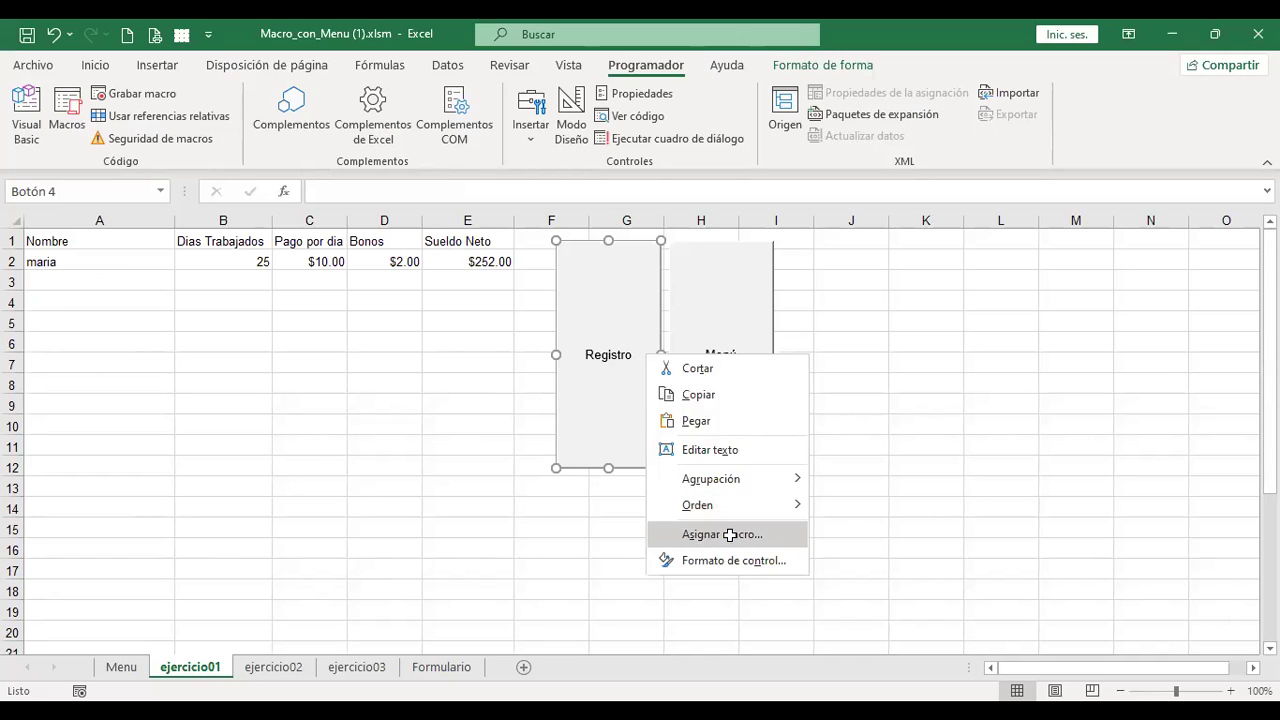
pyautogui.click(943, 410)
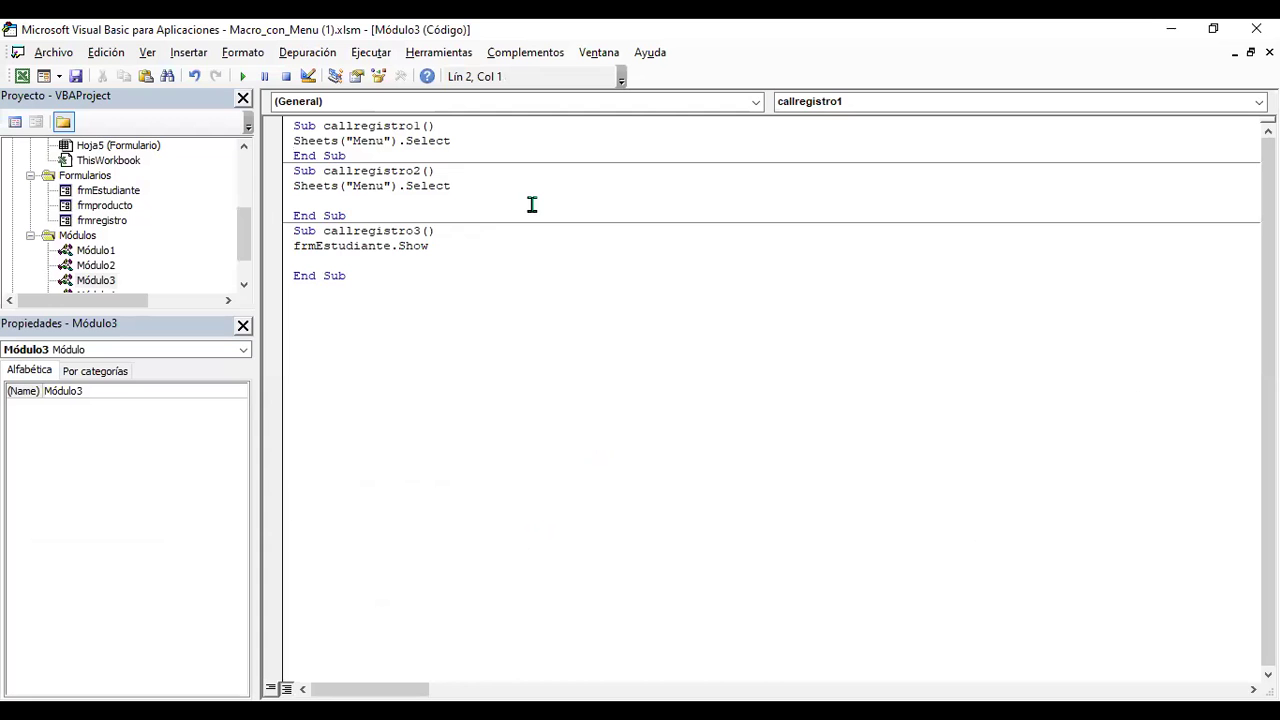
pyautogui.click(385, 145)
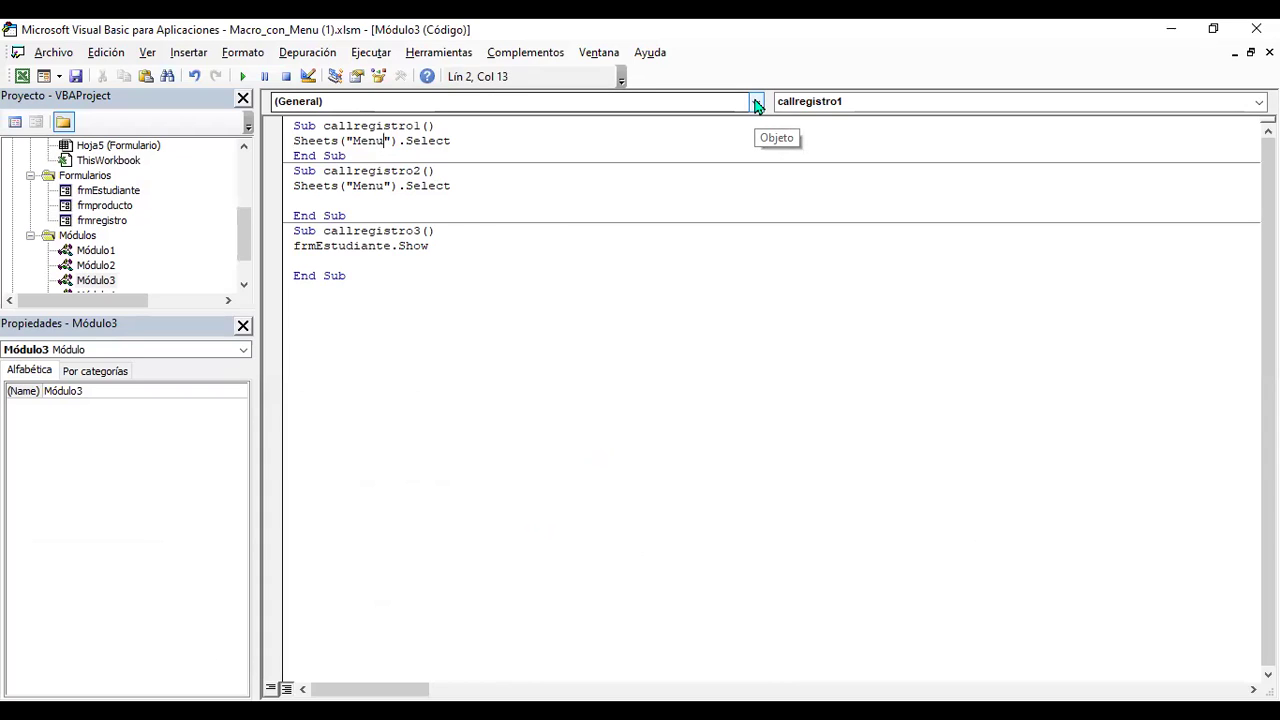
pyautogui.hotkey('shift', 'Left')
pyautogui.hotkey('shift', 'Left')
pyautogui.hotkey('shift', 'Left')
pyautogui.hotkey('shift', 'Left')
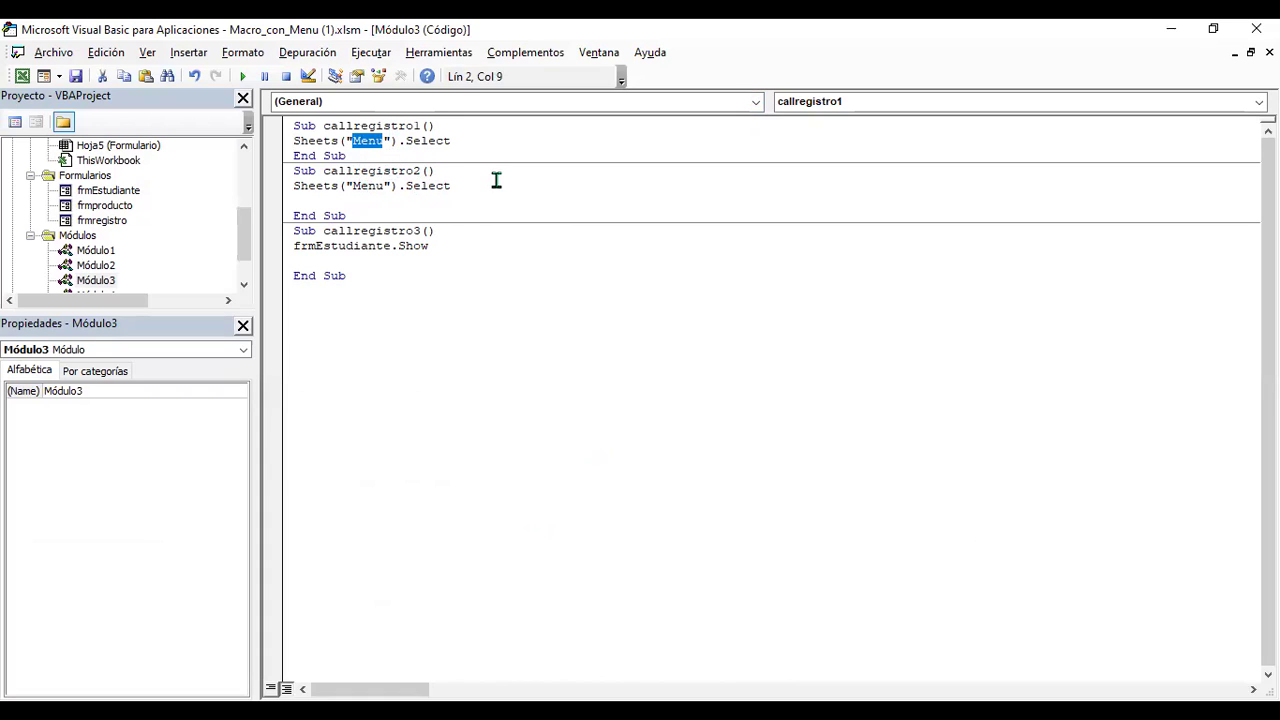
pyautogui.write('ejerccic')
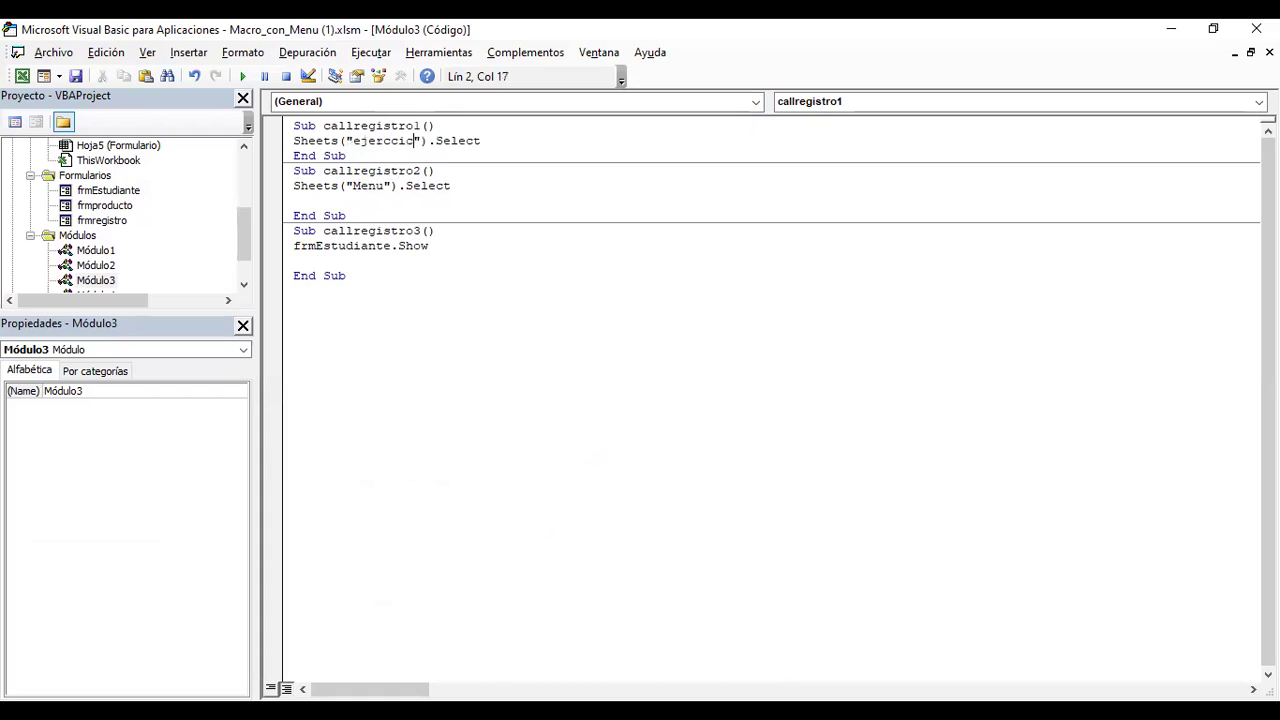
pyautogui.press('BackSpace')
pyautogui.press('BackSpace')
pyautogui.press('BackSpace')
pyautogui.write('icio01')
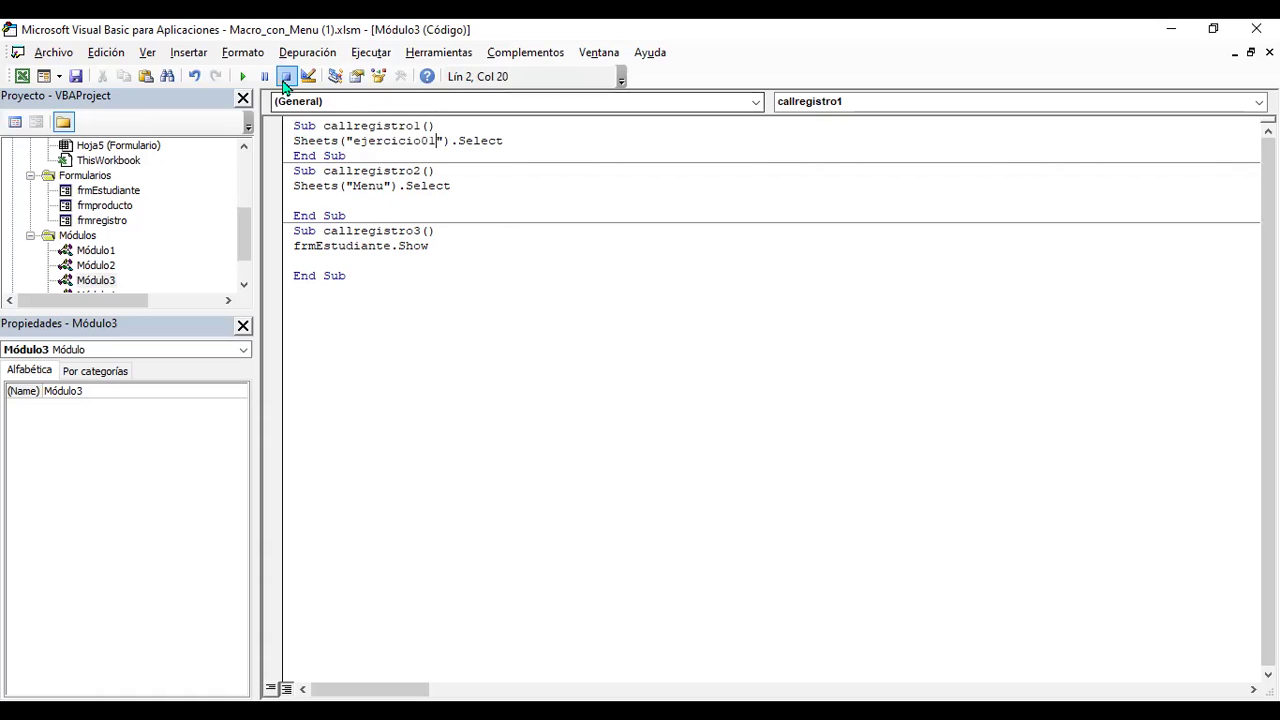
# - Return to Excel, deselect the Registro button, and open the registration form from the Menu sheet
pyautogui.click(22, 76)
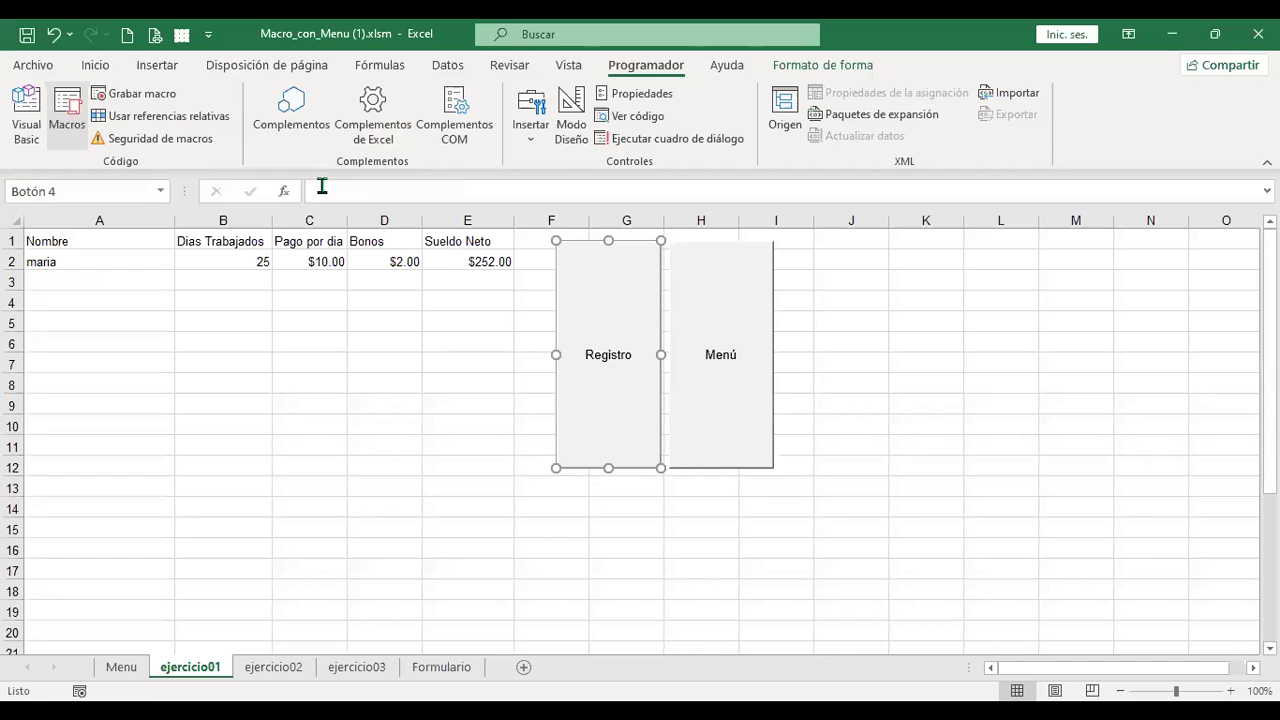
pyautogui.click(477, 360)
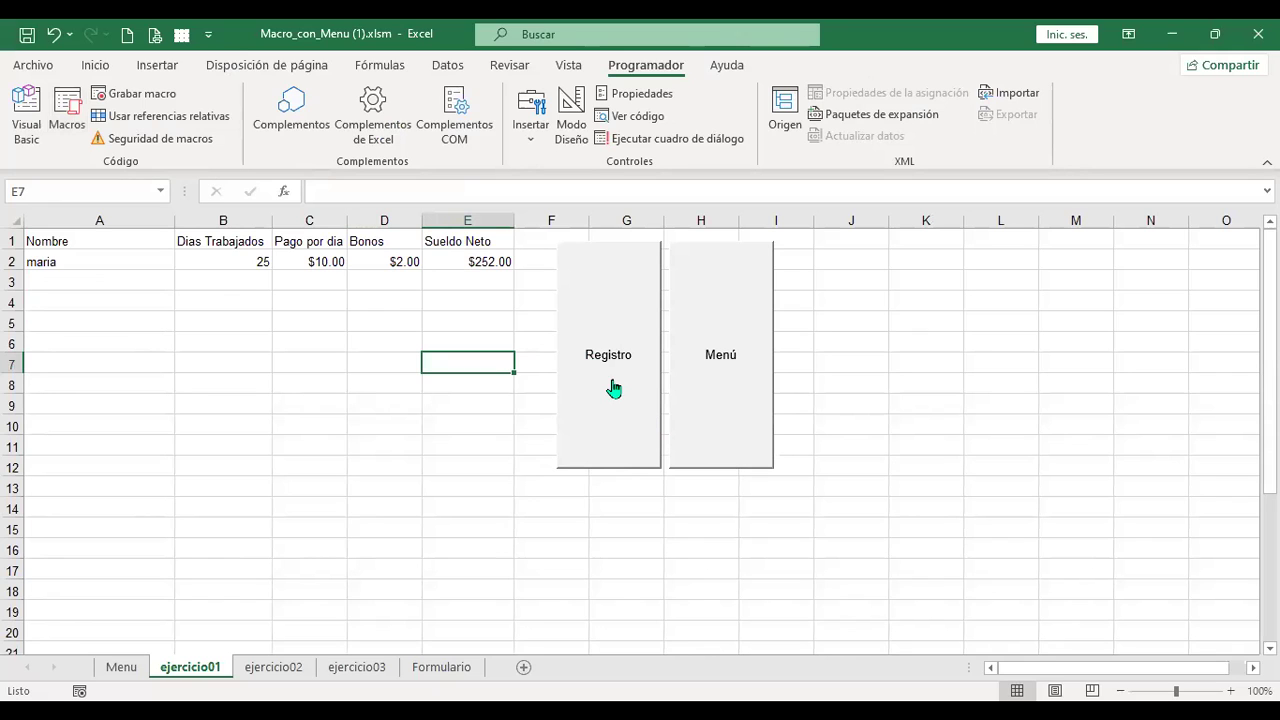
pyautogui.click(112, 670)
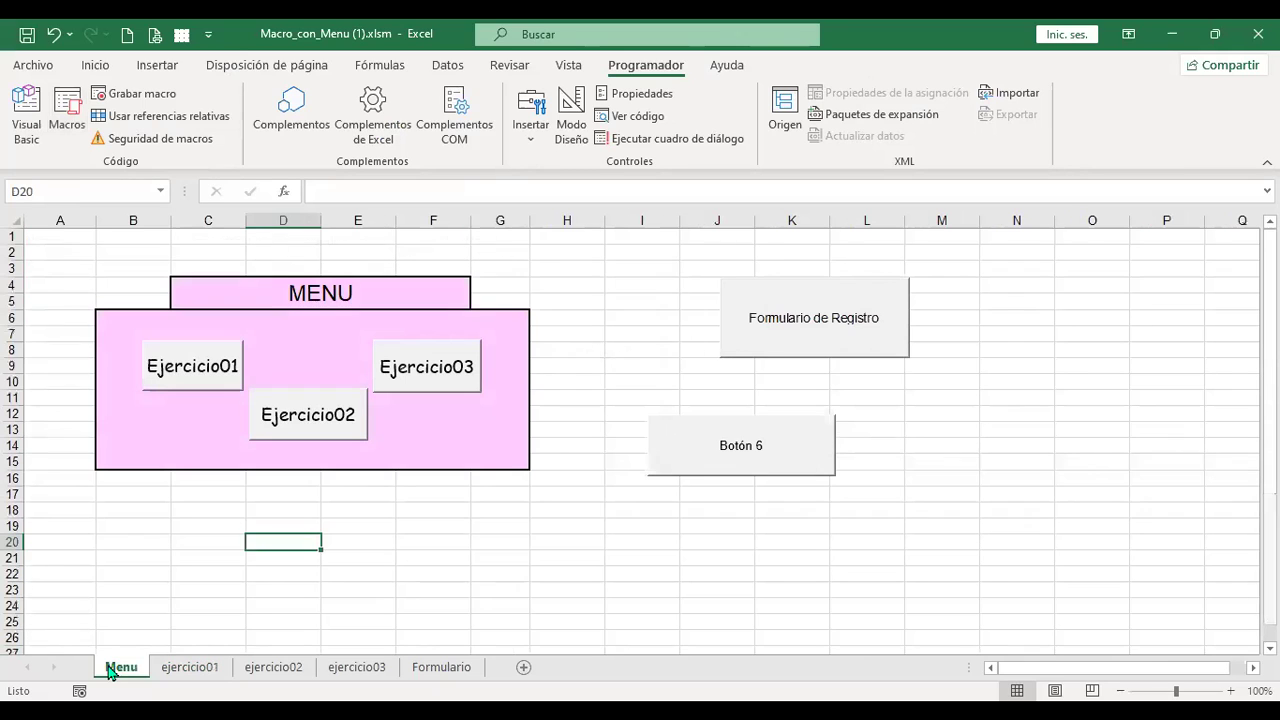
pyautogui.click(852, 335)
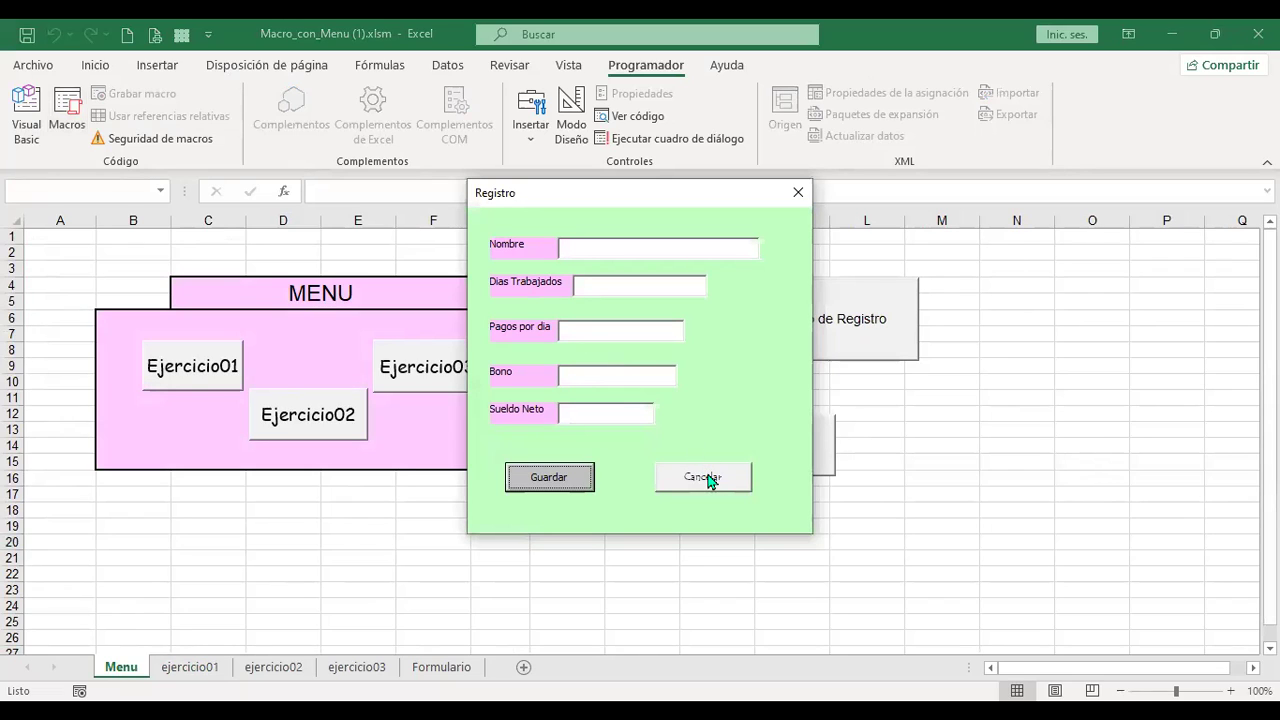
# - Close the registration form, then repeatedly test opening and cancelling it with the Formulario de Registro button on the Menu sheet
pyautogui.click(706, 478)
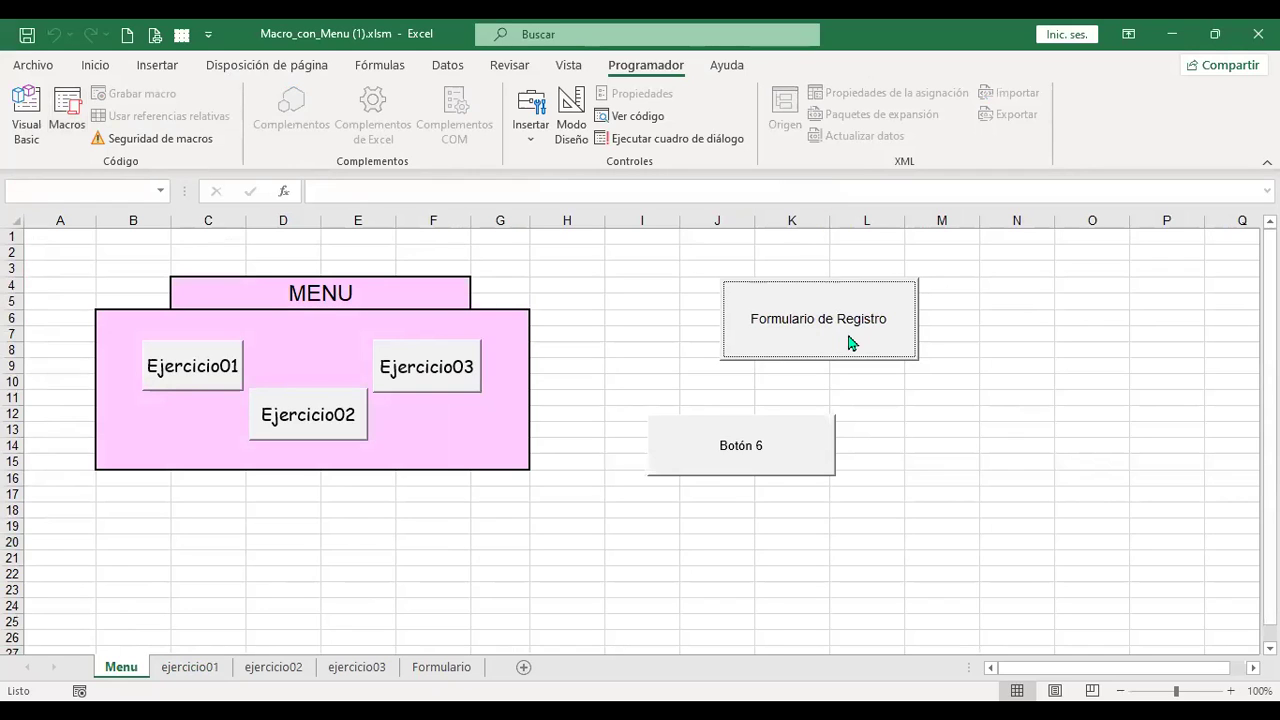
pyautogui.click(949, 270)
pyautogui.click(894, 306)
pyautogui.click(945, 302)
pyautogui.click(887, 316)
pyautogui.click(782, 272)
pyautogui.click(770, 300)
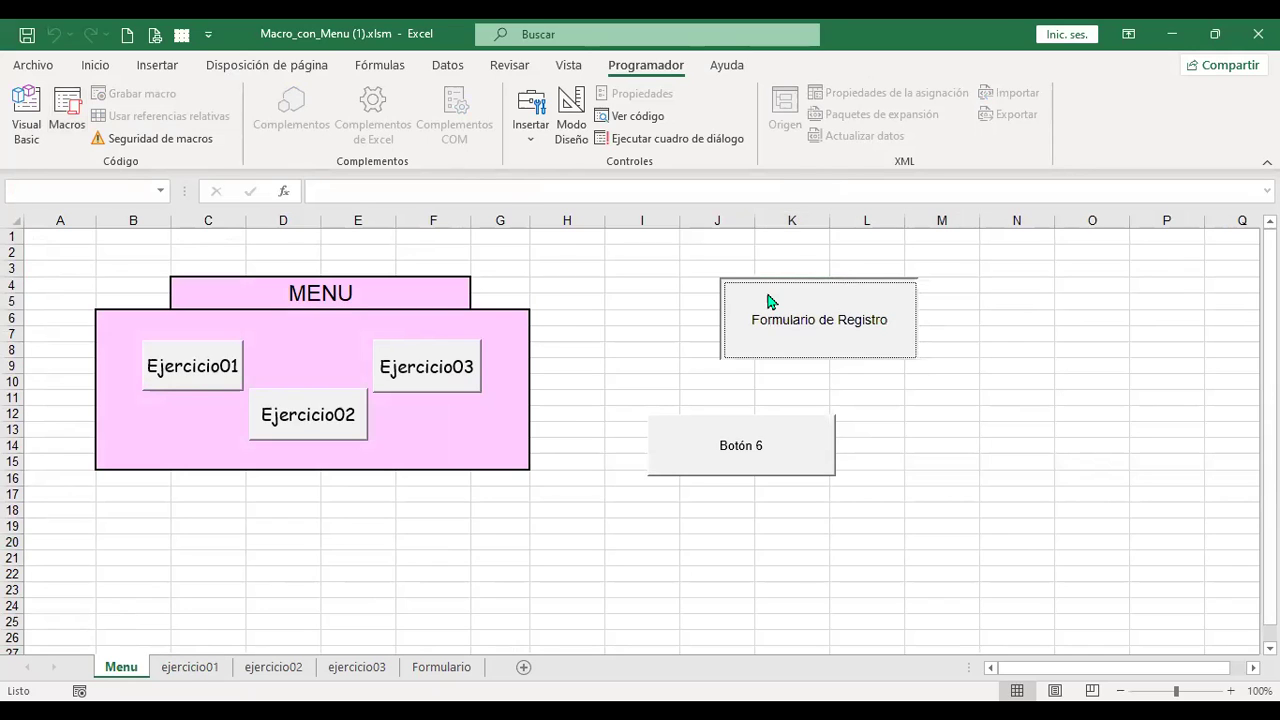
pyautogui.click(735, 489)
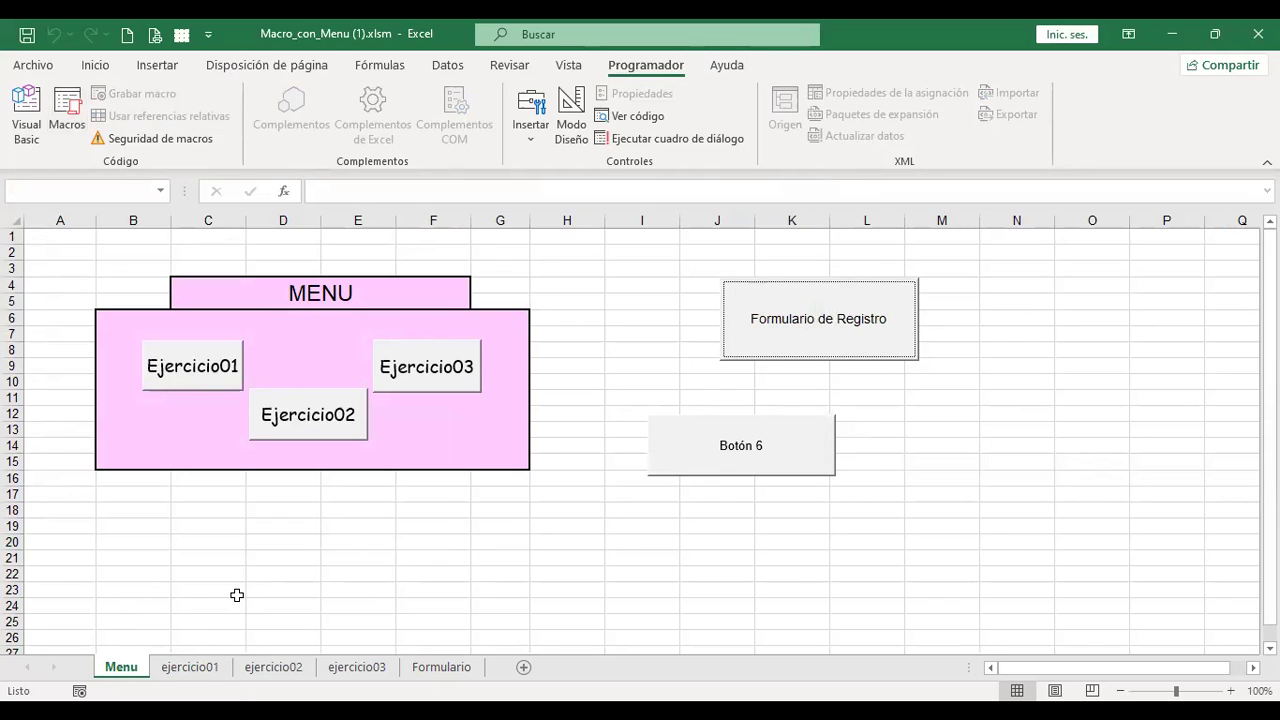
pyautogui.click(893, 325)
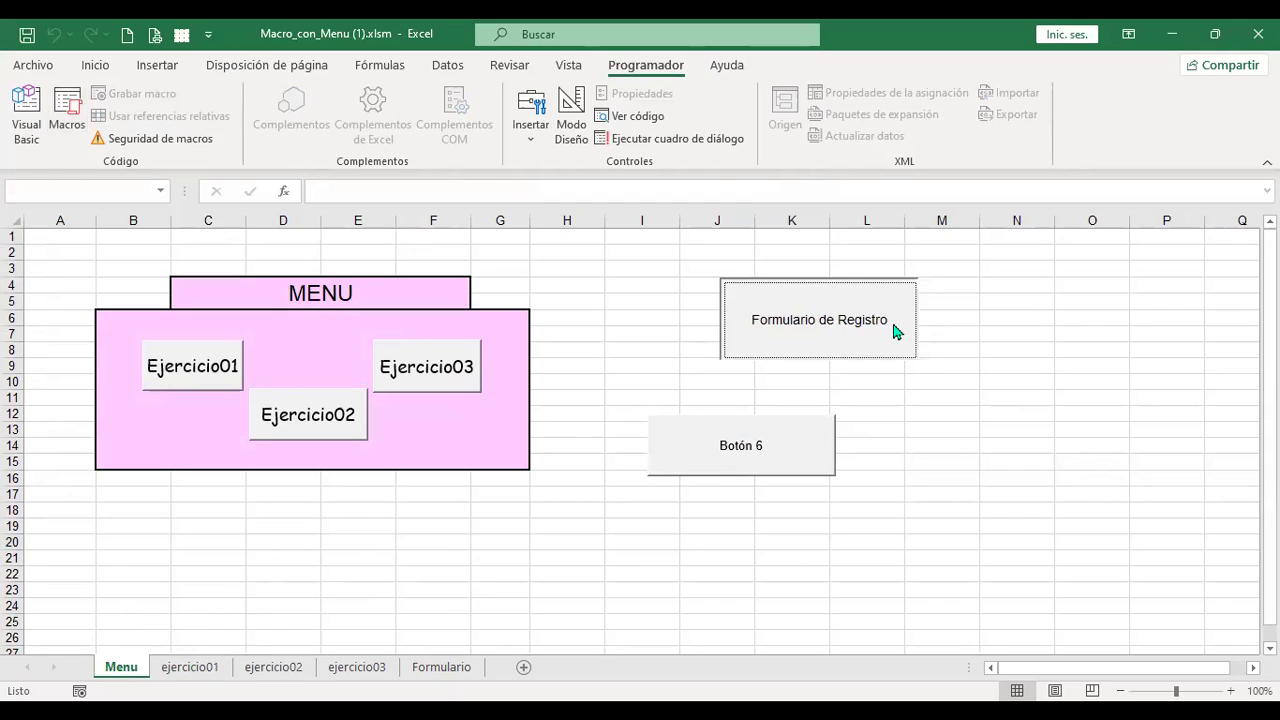
pyautogui.click(726, 478)
pyautogui.click(726, 478)
pyautogui.click(808, 297)
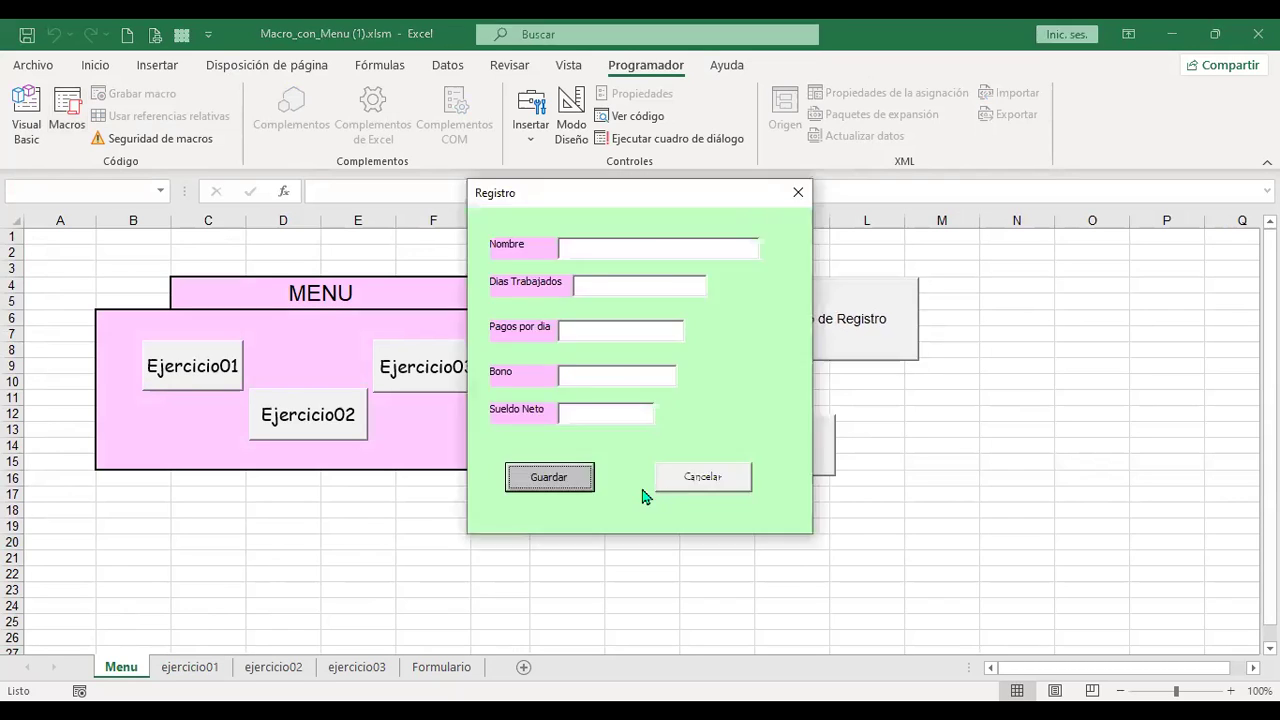
pyautogui.click(697, 477)
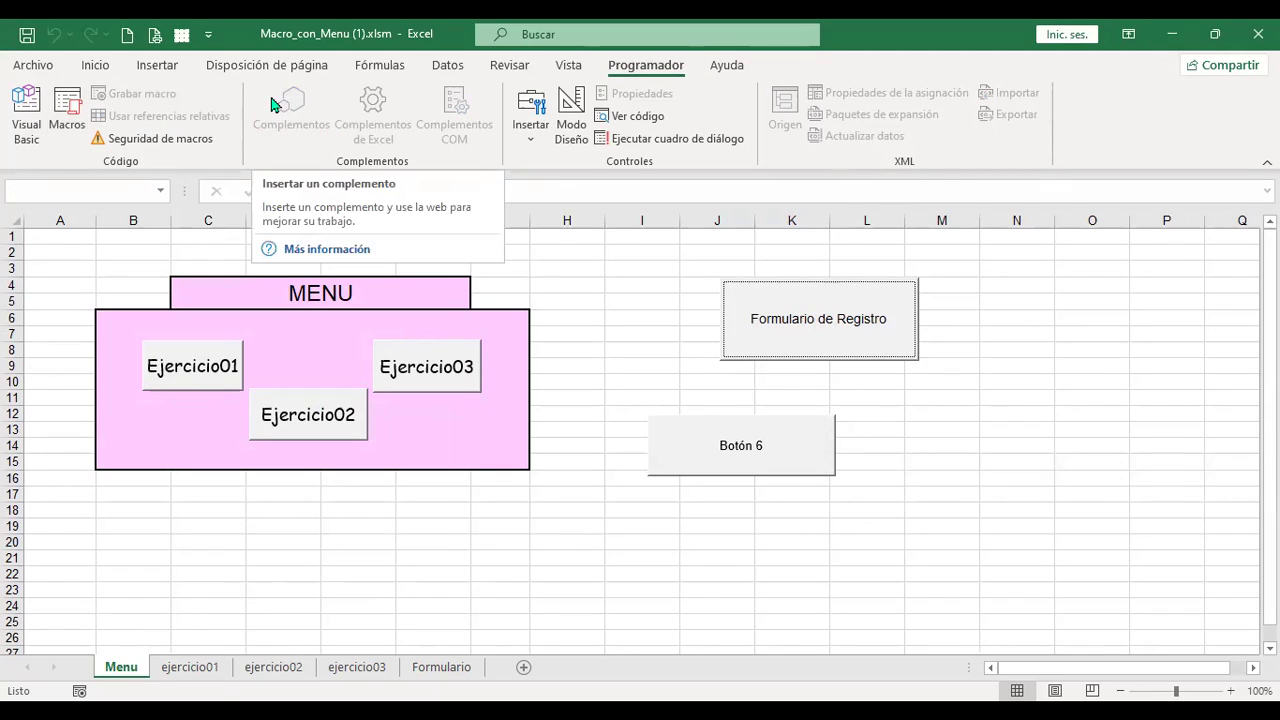
# - Examine the code of the Menu sheet in the Visual Basic editor and return to the workbook
pyautogui.click(26, 122)
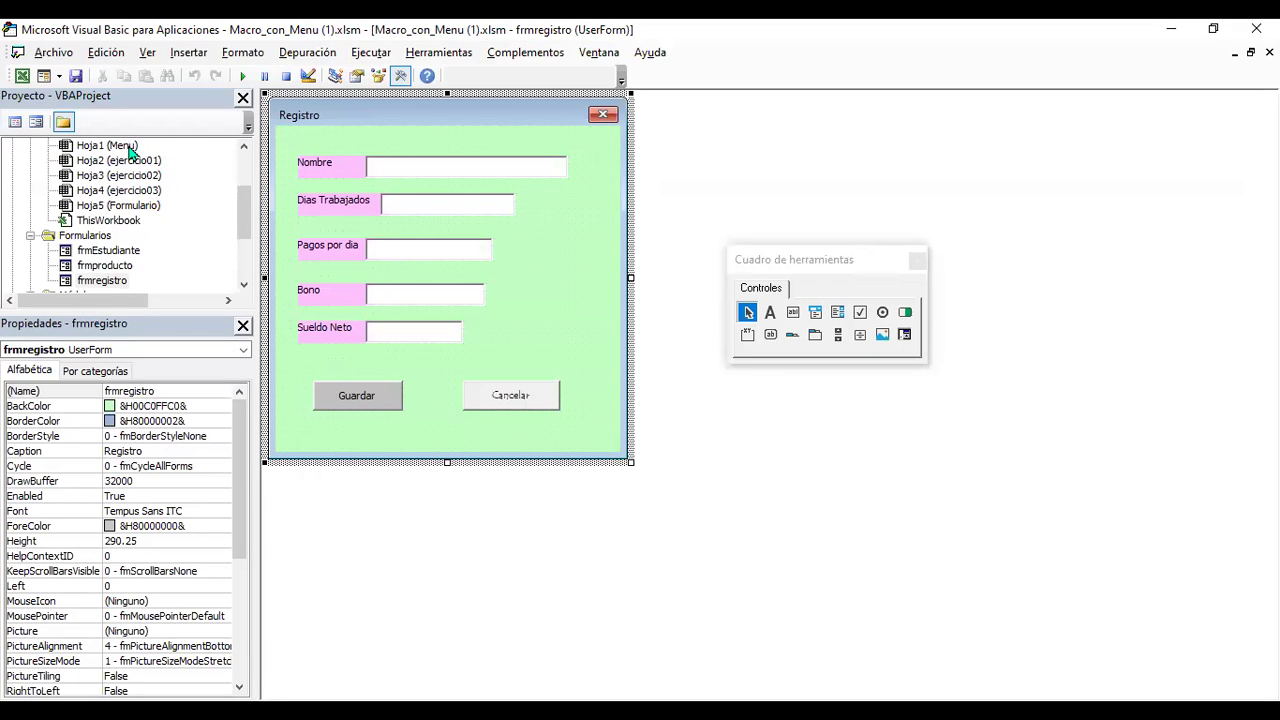
pyautogui.doubleClick(128, 149)
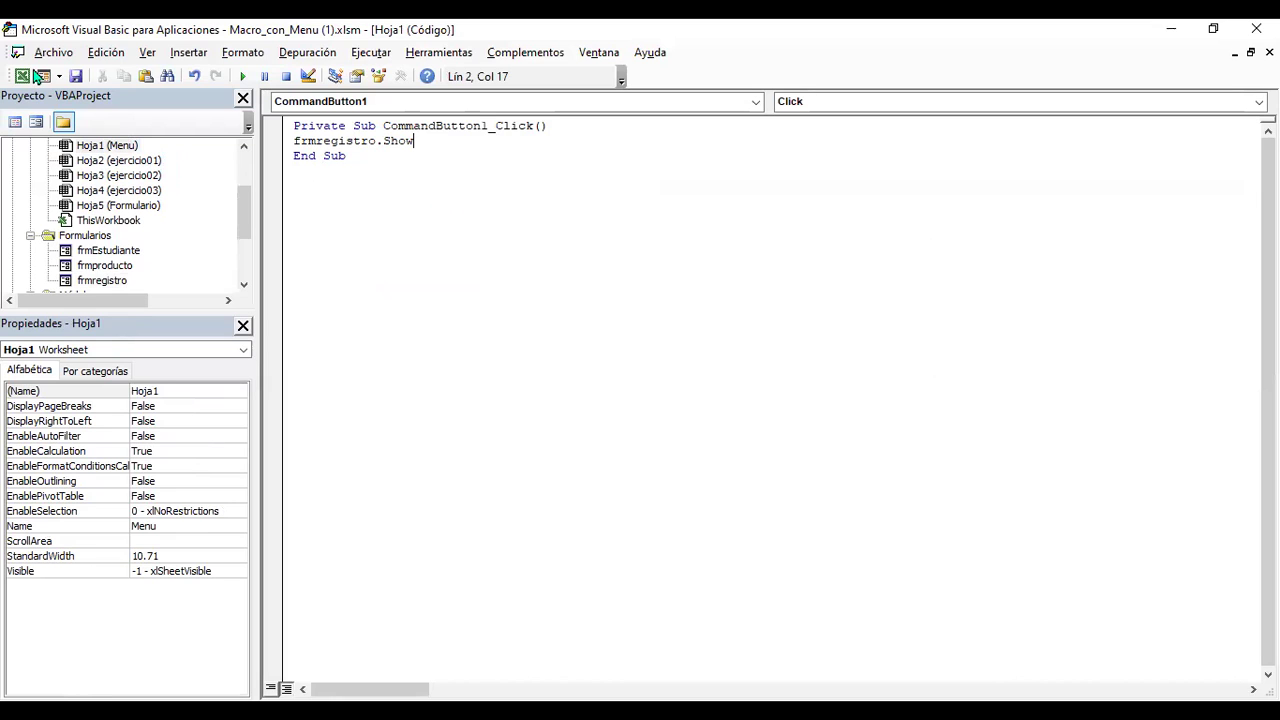
pyautogui.hotkey('alt', 'F11')
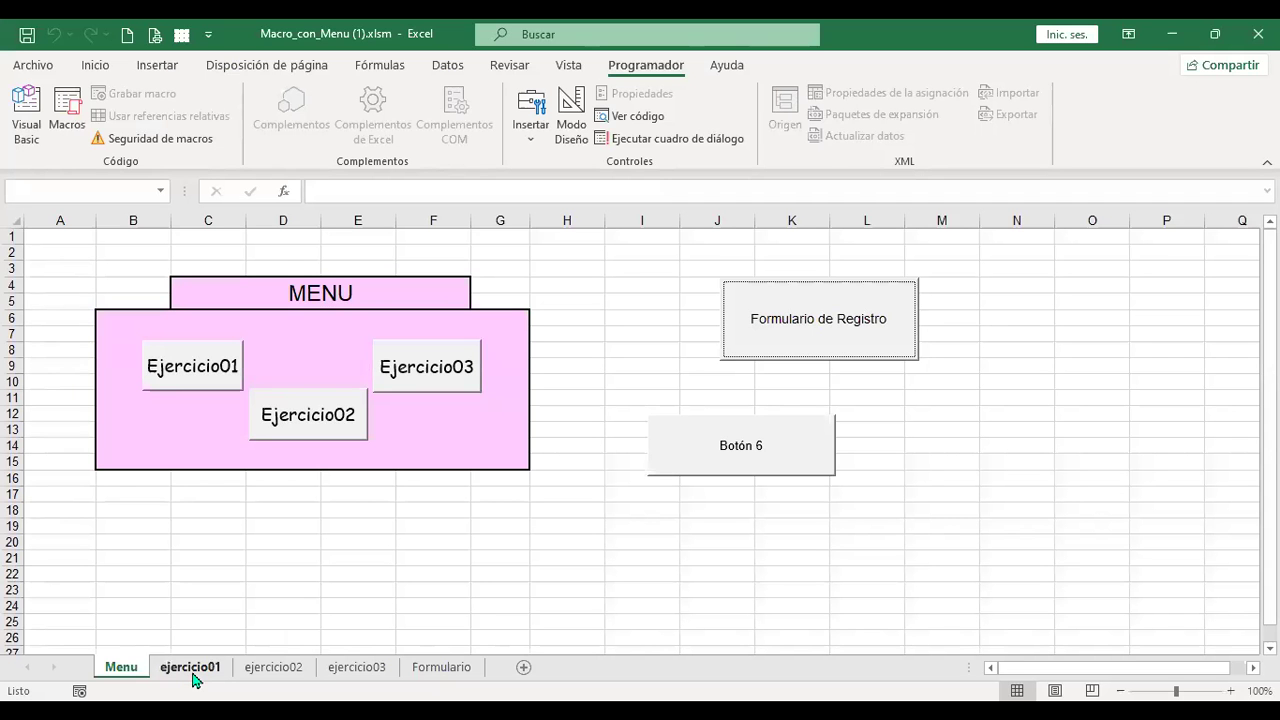
# - Open and cancel the registration form from the Menu sheet, and test the buttons on ejercicio01
pyautogui.click(808, 330)
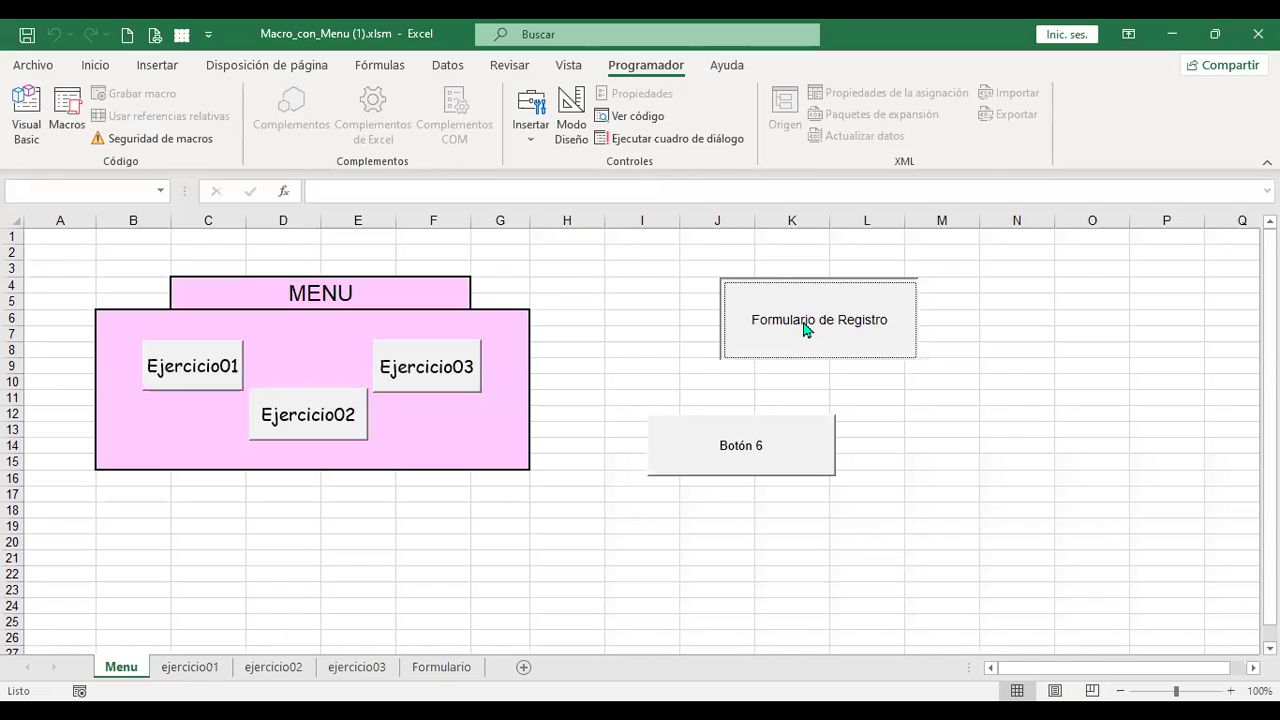
pyautogui.click(700, 478)
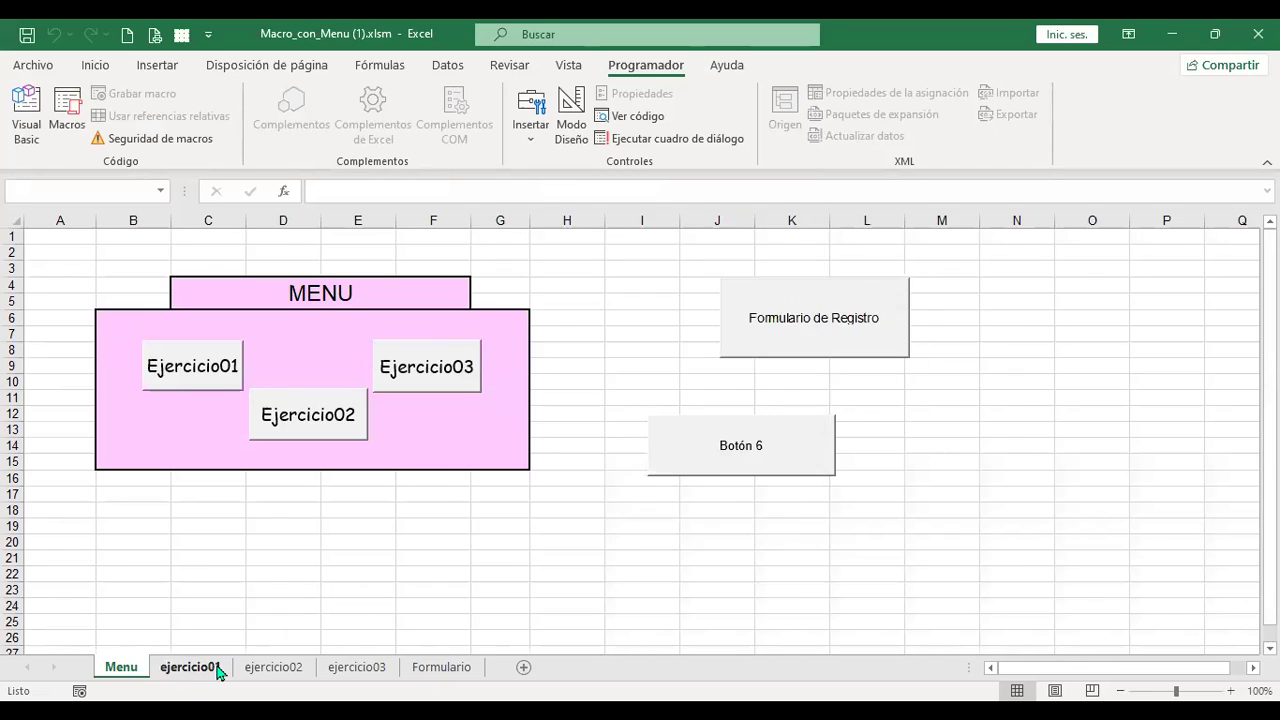
pyautogui.click(190, 667)
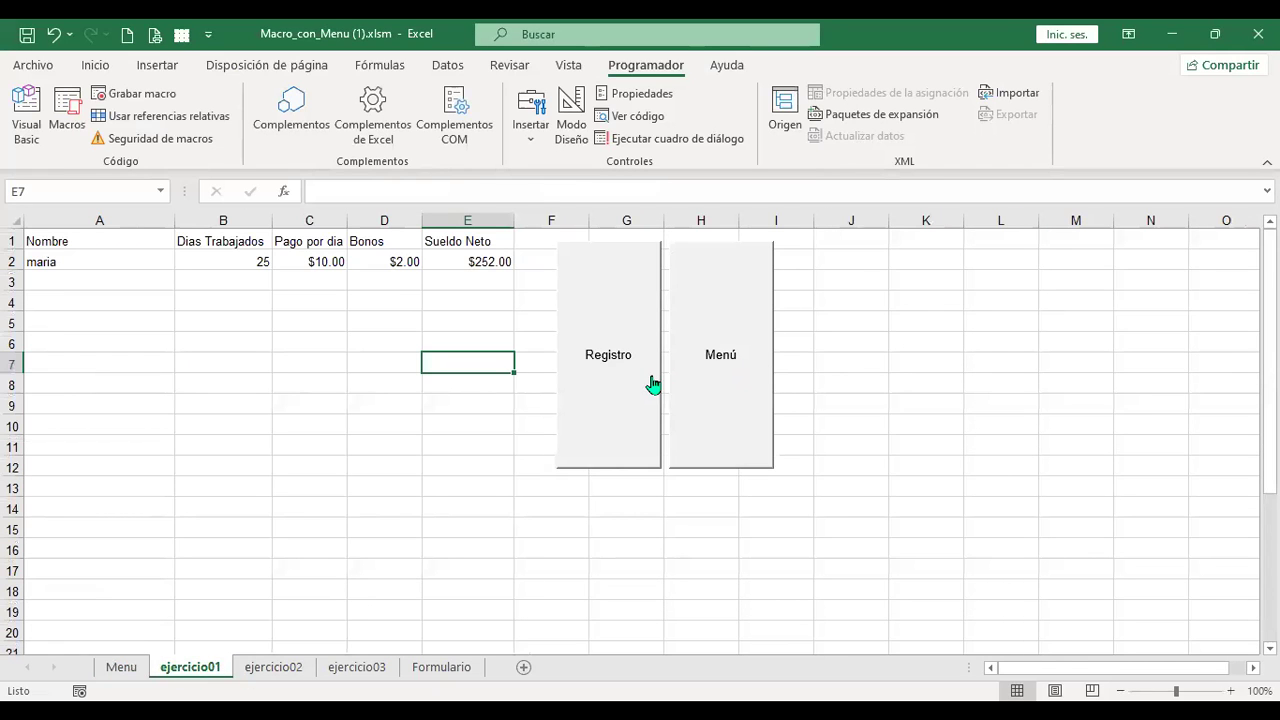
pyautogui.click(737, 357)
pyautogui.click(588, 401)
# - Open the Registro button's assigned macro for editing, set the sheet name in callregistro1's Select line to Menu, and return to Excel
pyautogui.click(18, 118)
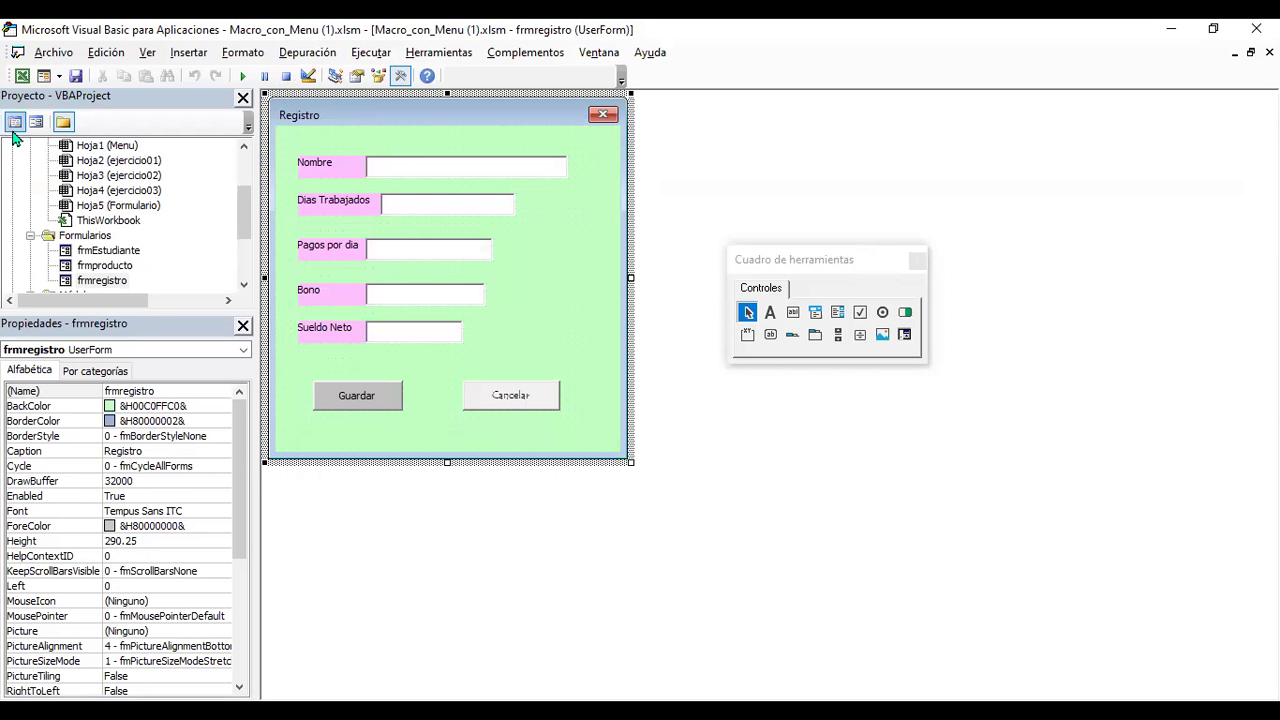
pyautogui.click(21, 77)
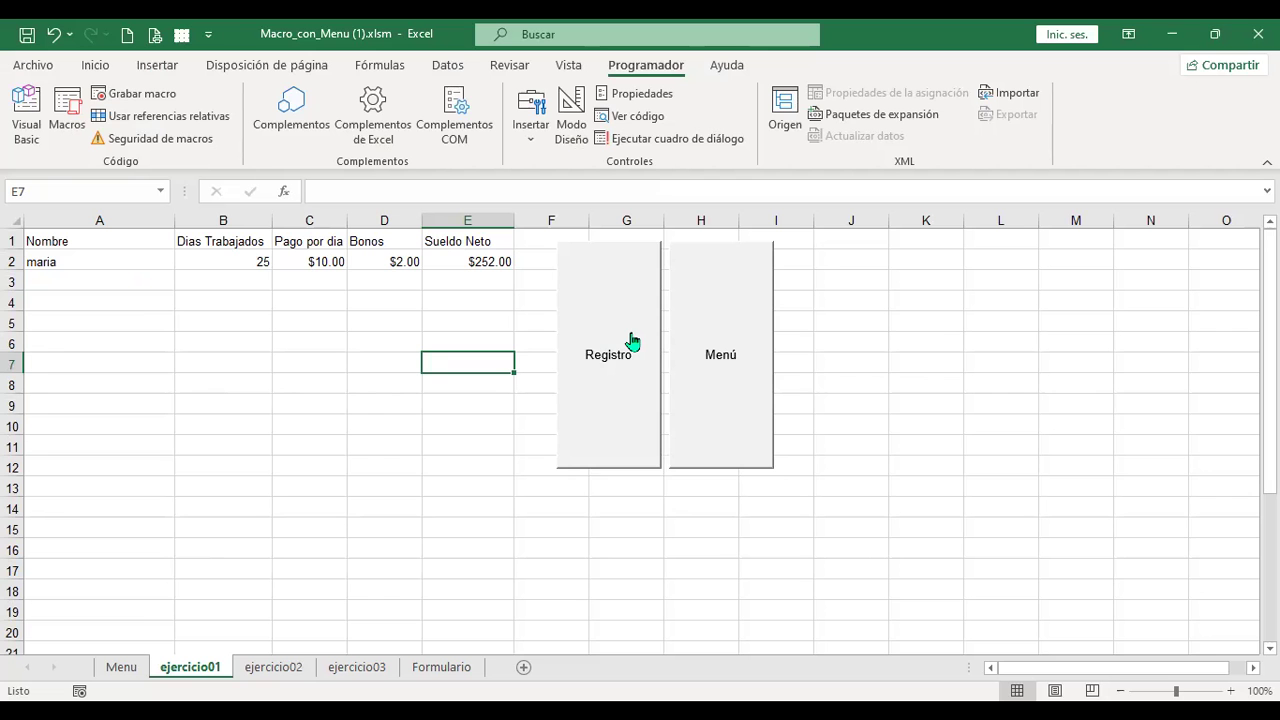
pyautogui.keyDown('ctrl'); pyautogui.click(646, 410); pyautogui.keyUp('ctrl')
pyautogui.rightClick(646, 408)
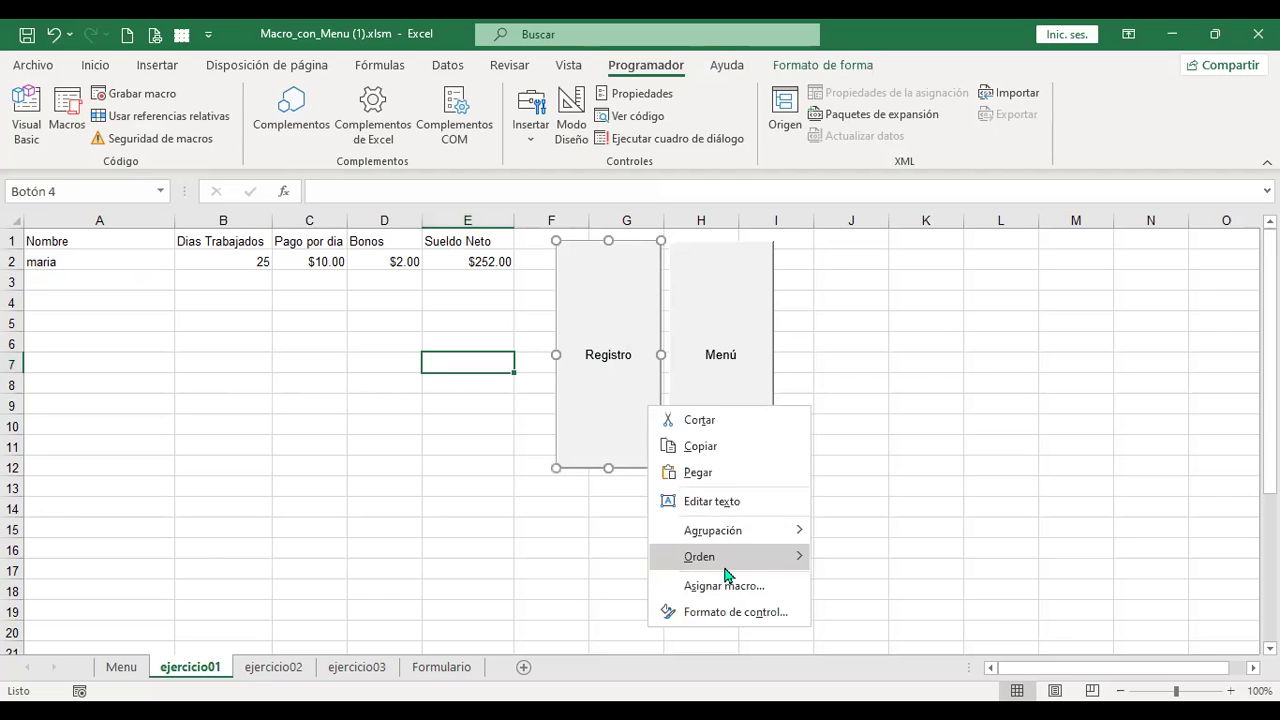
pyautogui.click(724, 585)
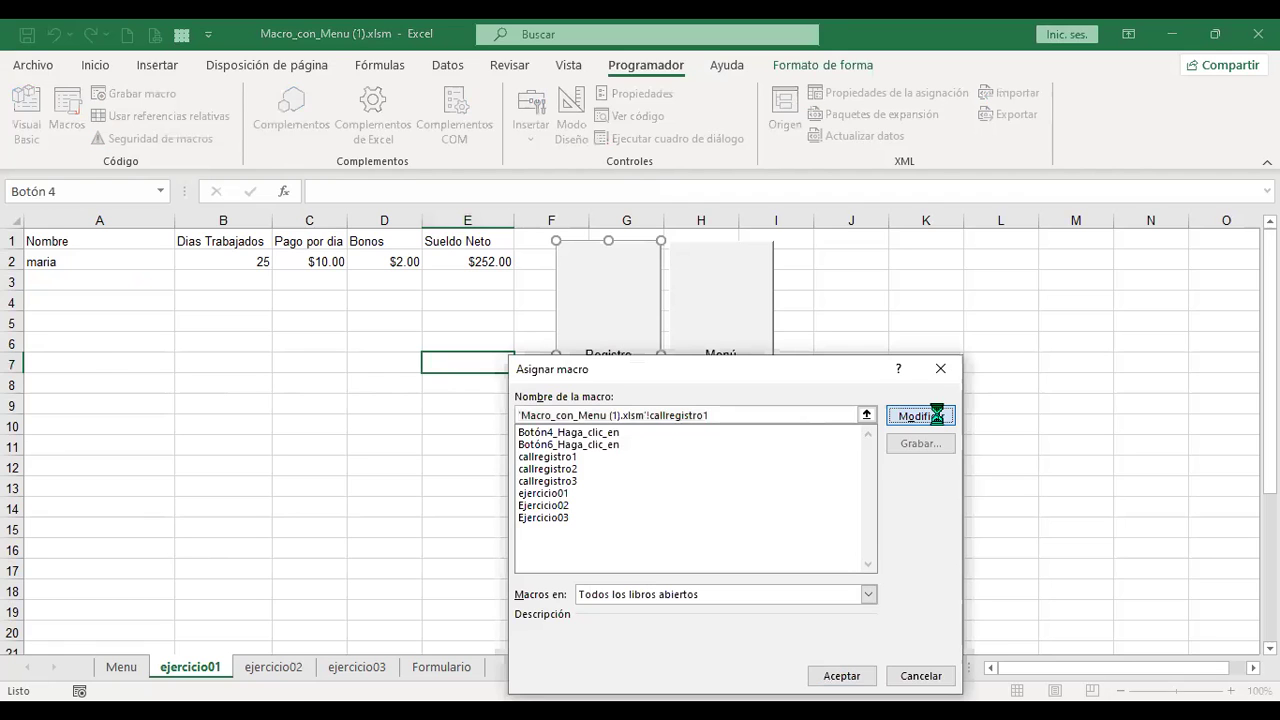
pyautogui.click(935, 415)
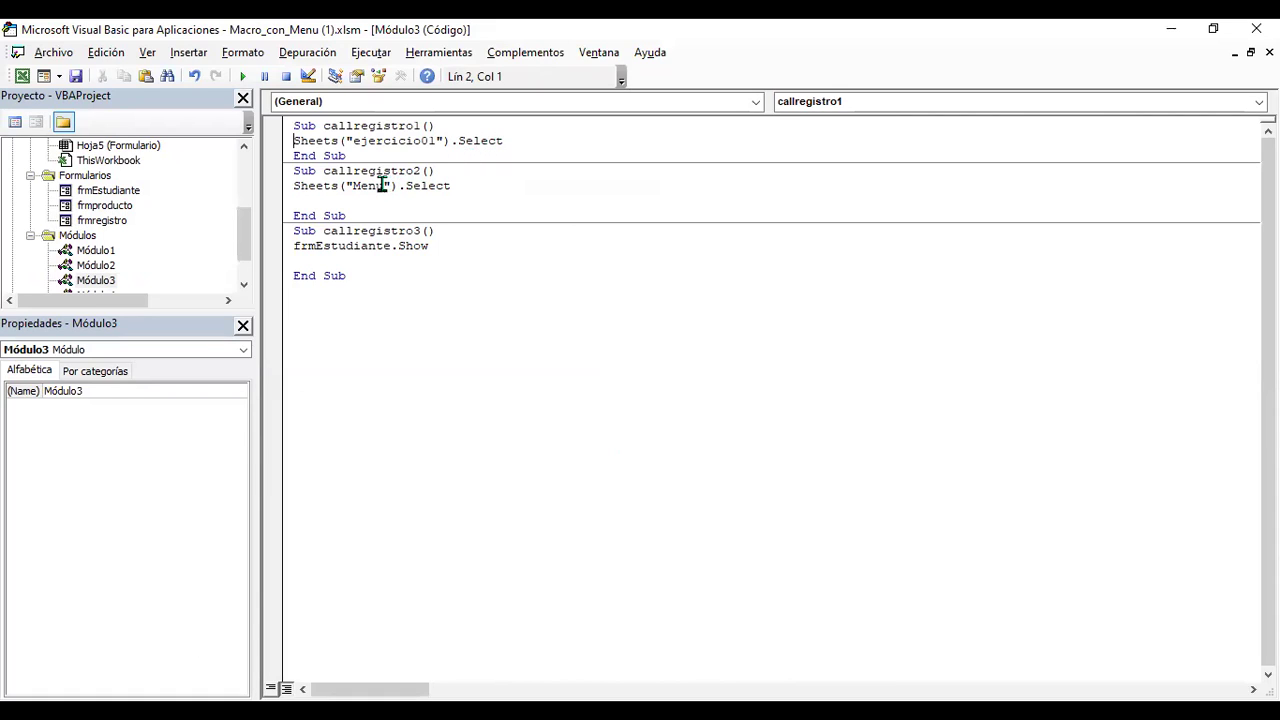
pyautogui.moveTo(352, 140); pyautogui.dragTo(435, 140)
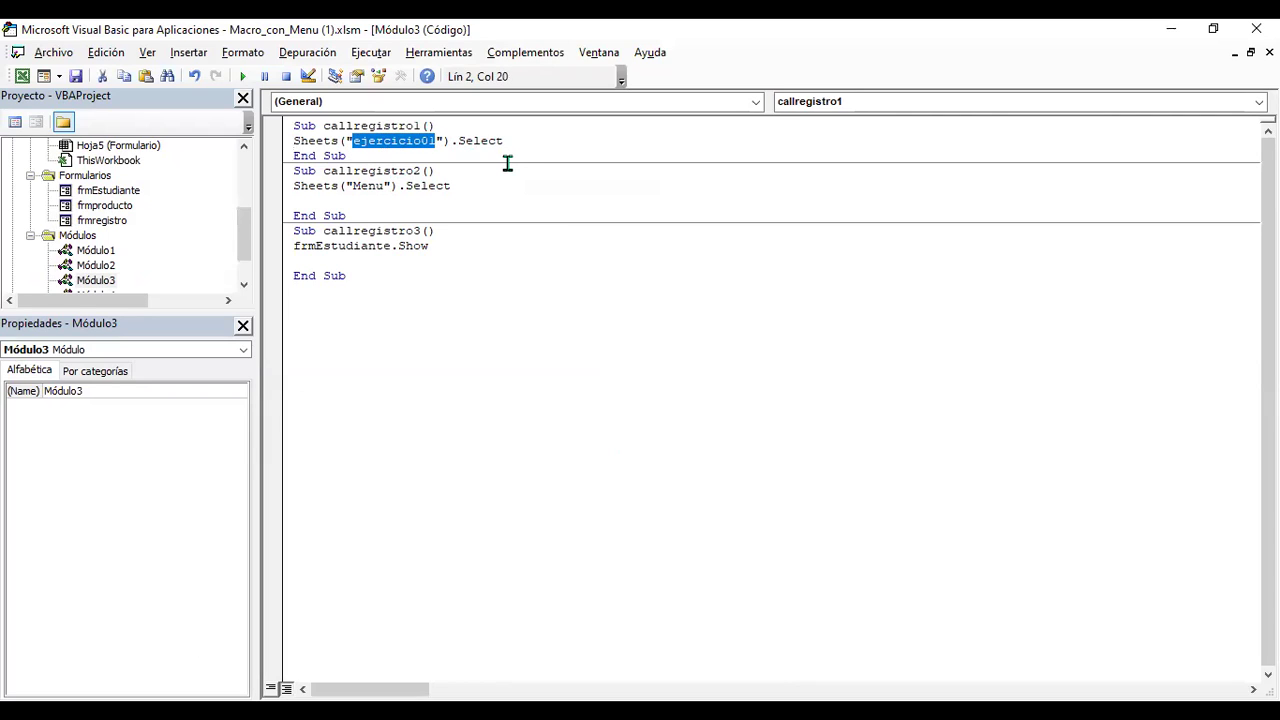
pyautogui.write('Menu')
pyautogui.click(385, 188)
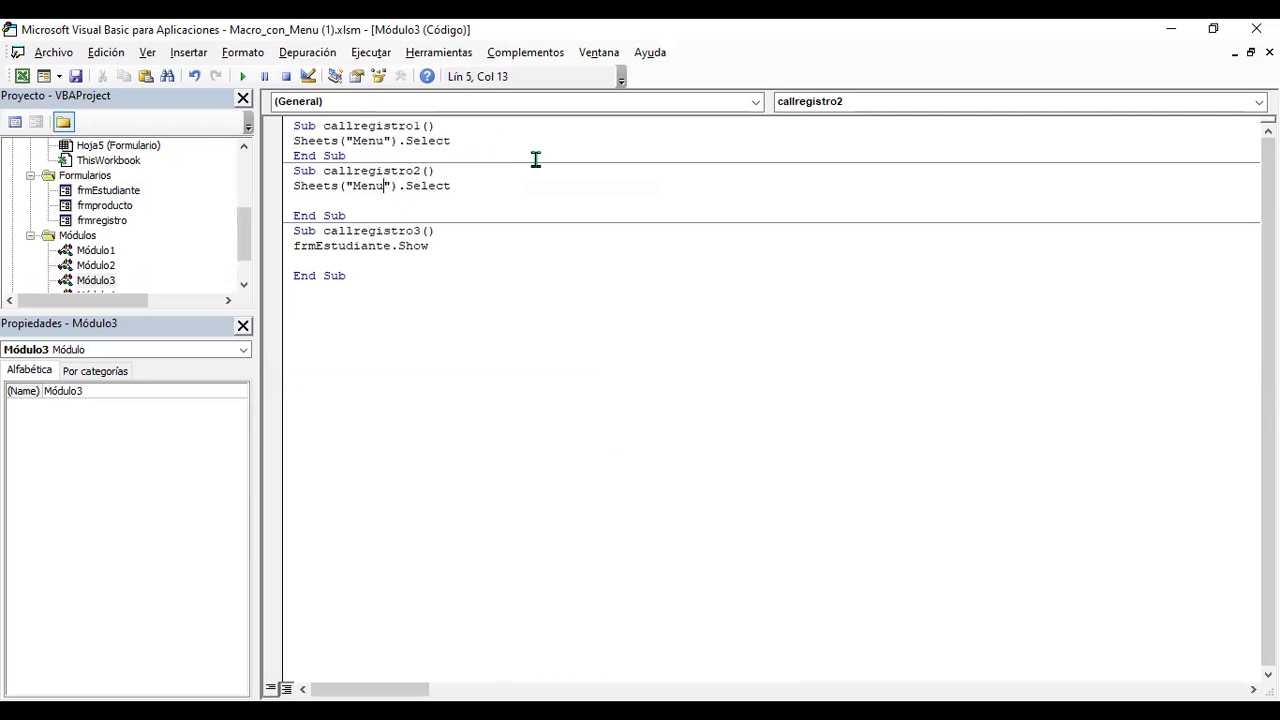
pyautogui.hotkey('shift', 'Left')
pyautogui.hotkey('shift', 'Left')
pyautogui.hotkey('shift', 'Left')
pyautogui.hotkey('shift', 'Left')
pyautogui.click(21, 77)
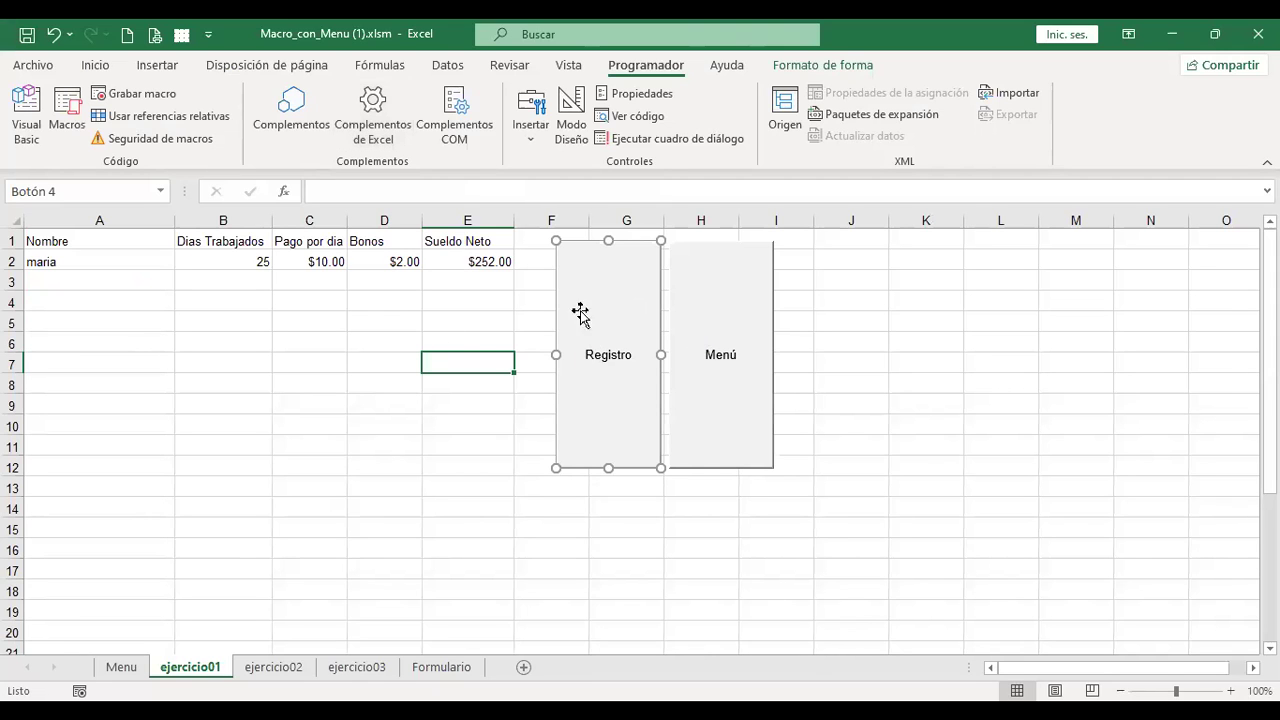
# - Test the Registro and Menú buttons on ejercicio01, and open and cancel the registration form from the Menu sheet
pyautogui.click(398, 376)
pyautogui.click(586, 350)
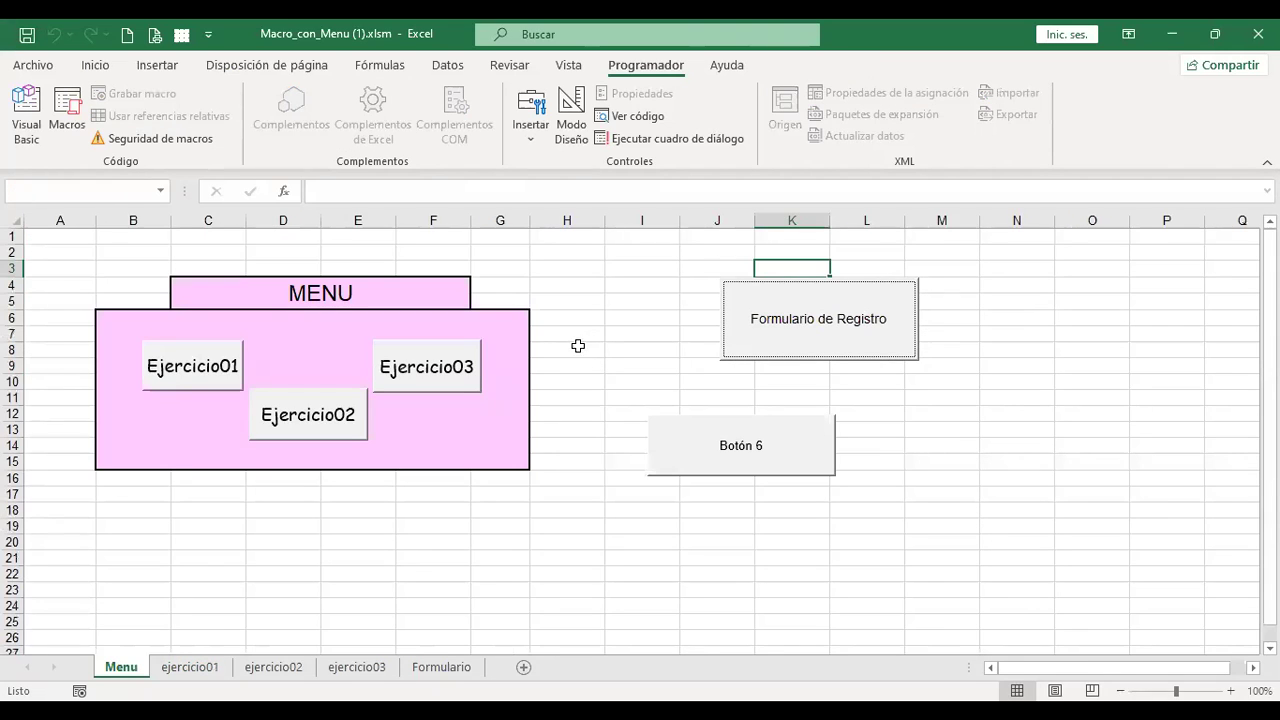
pyautogui.click(189, 666)
pyautogui.click(700, 355)
pyautogui.click(843, 349)
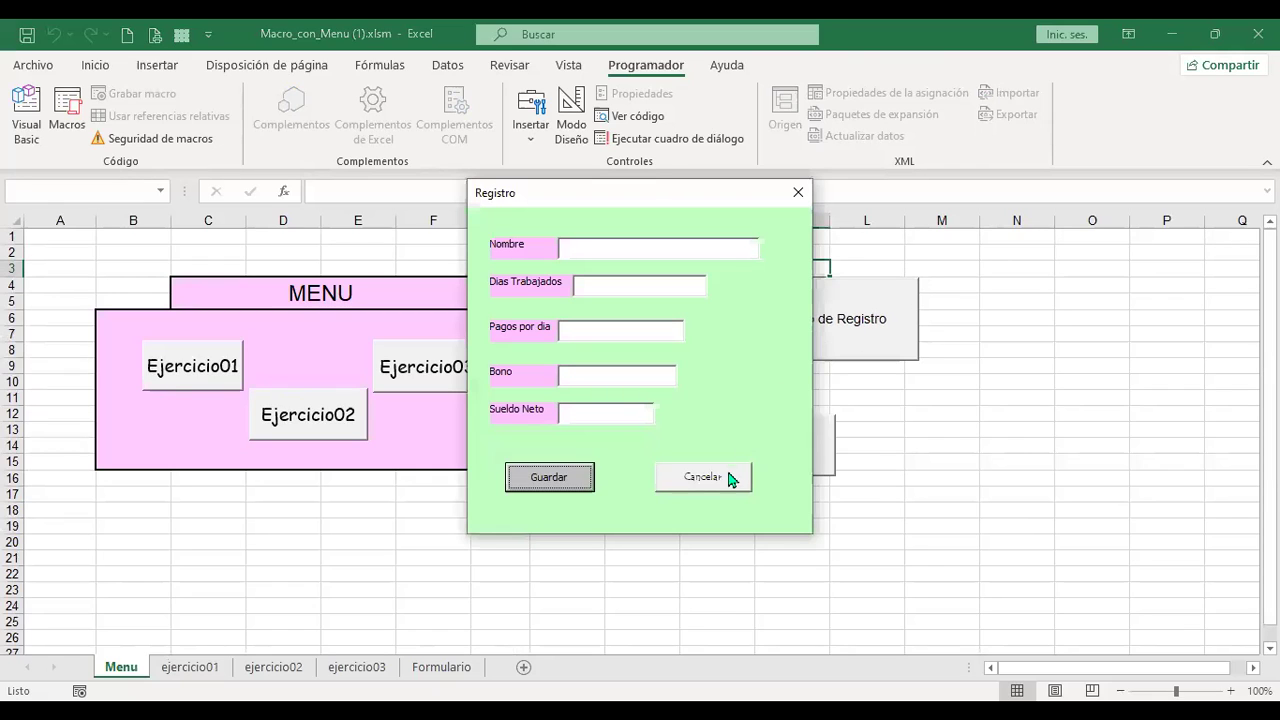
pyautogui.click(727, 487)
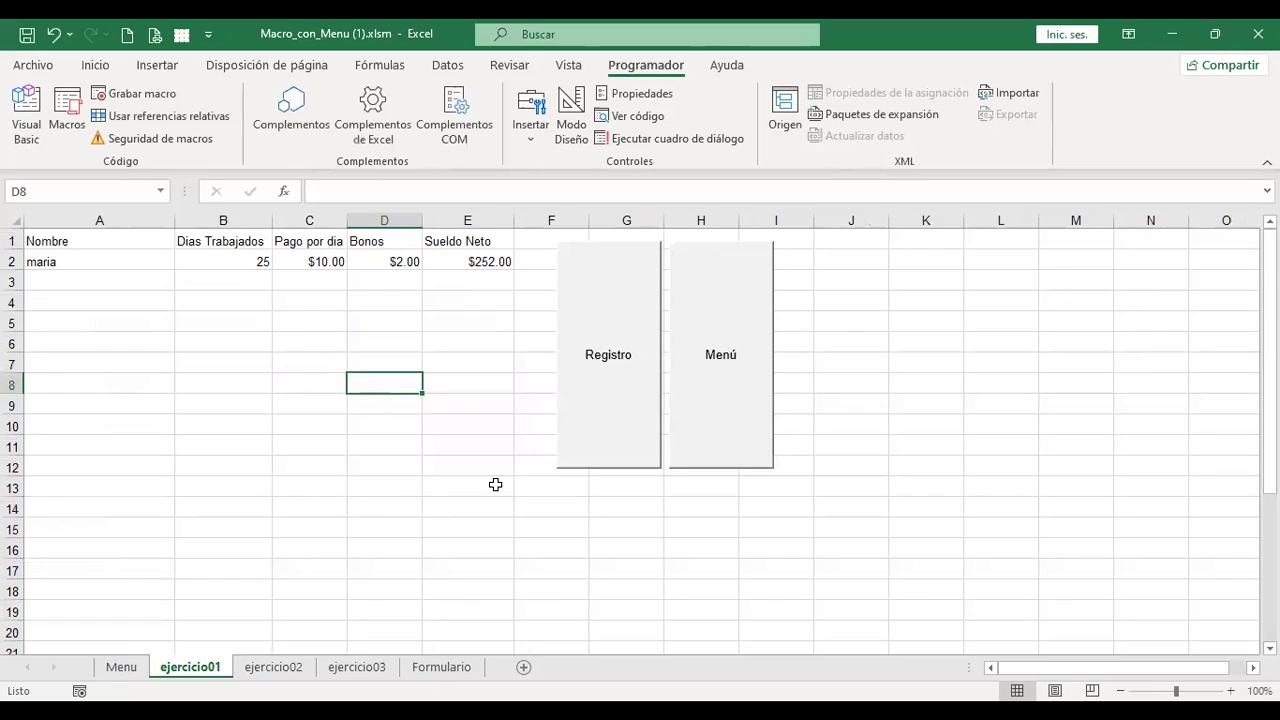
pyautogui.click(118, 668)
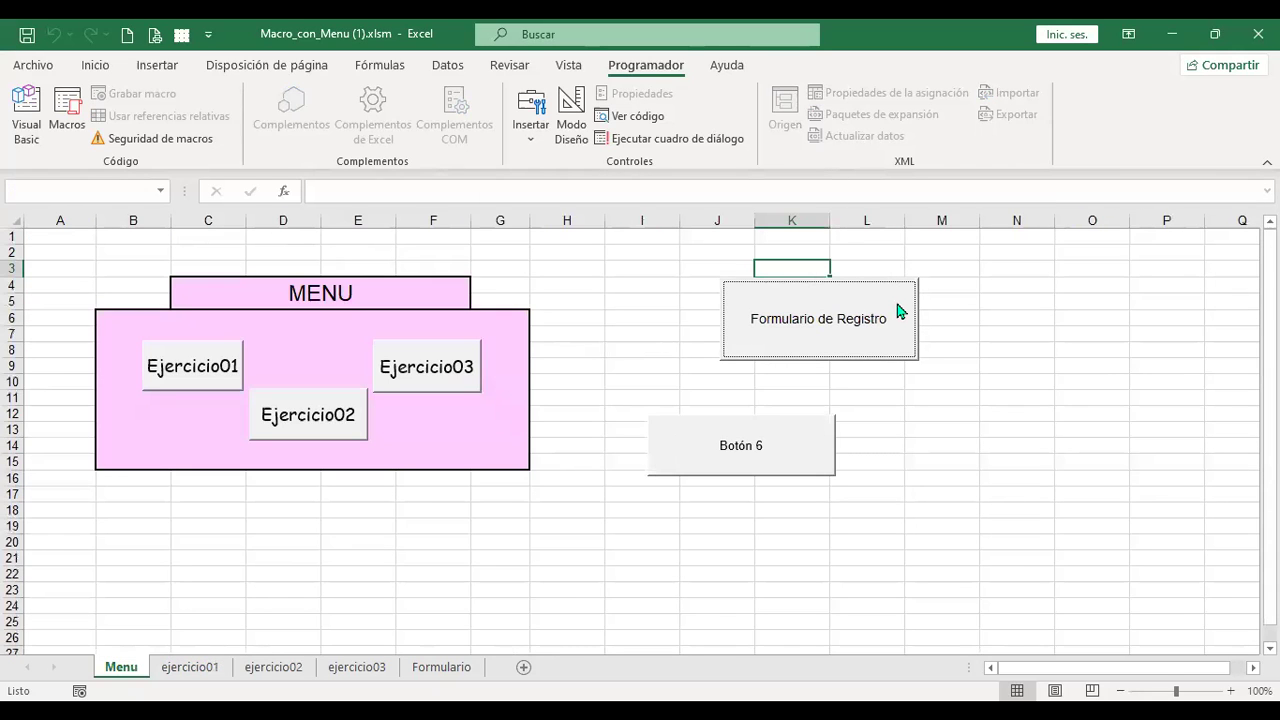
pyautogui.click(863, 331)
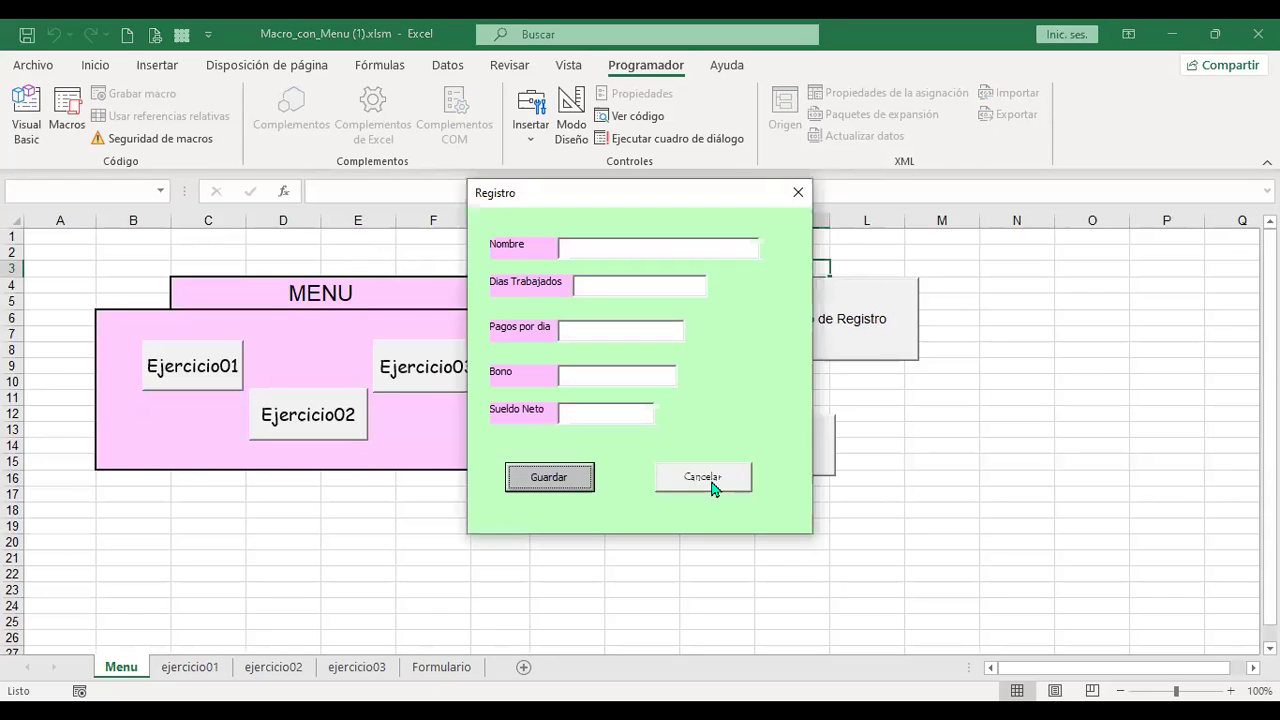
pyautogui.click(713, 484)
# - Turn on Design Mode, examine the code behind the Menu sheet's Formulario de Registro button, and return to the workbook
pyautogui.click(571, 112)
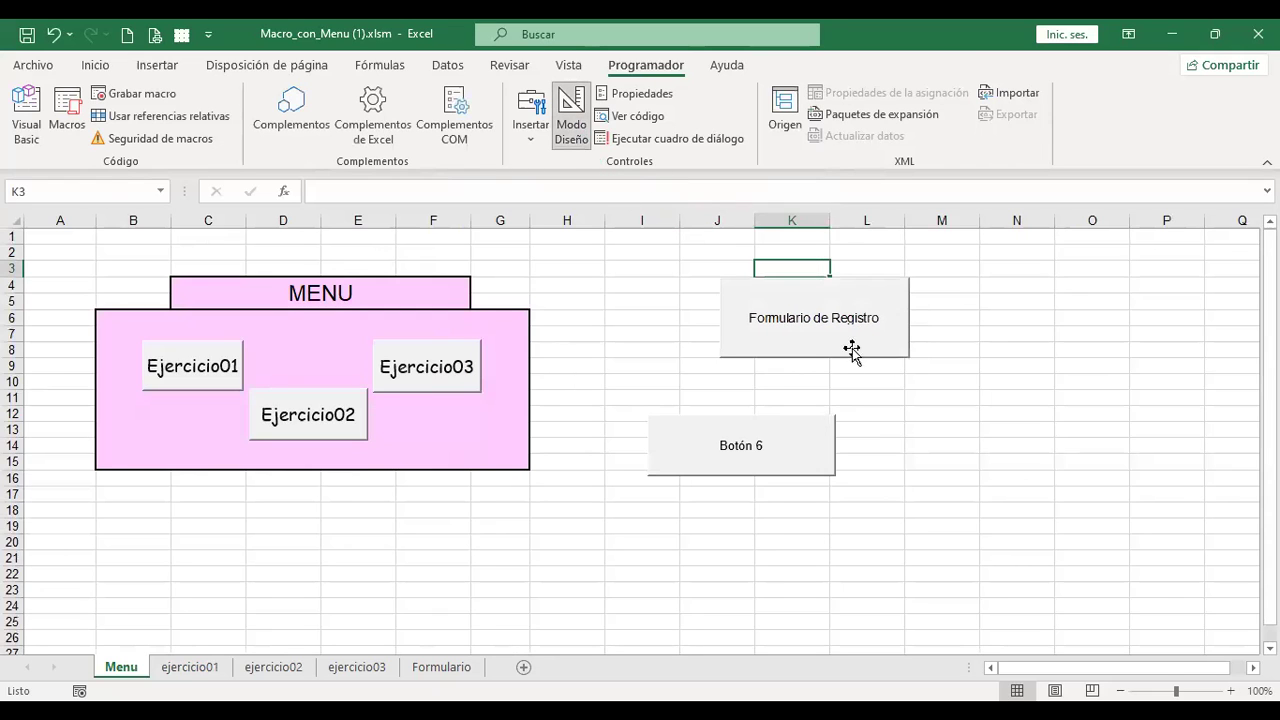
pyautogui.click(866, 318)
pyautogui.rightClick(868, 319)
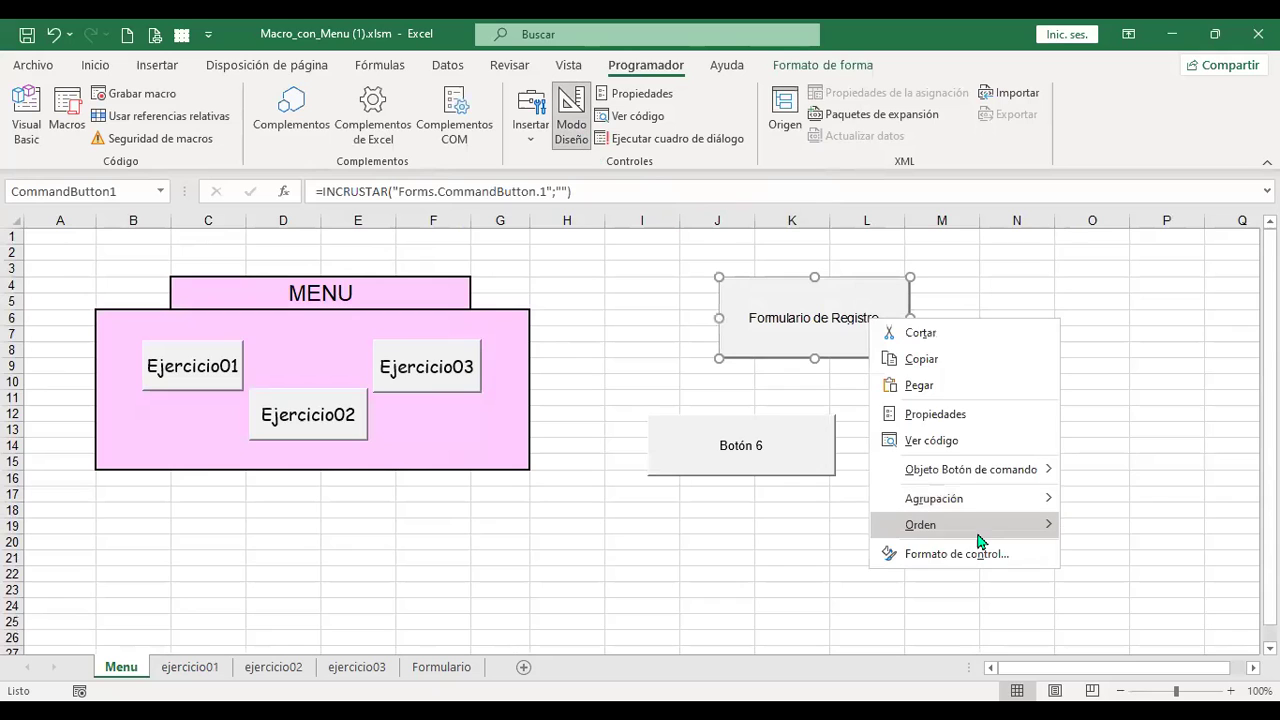
pyautogui.click(990, 440)
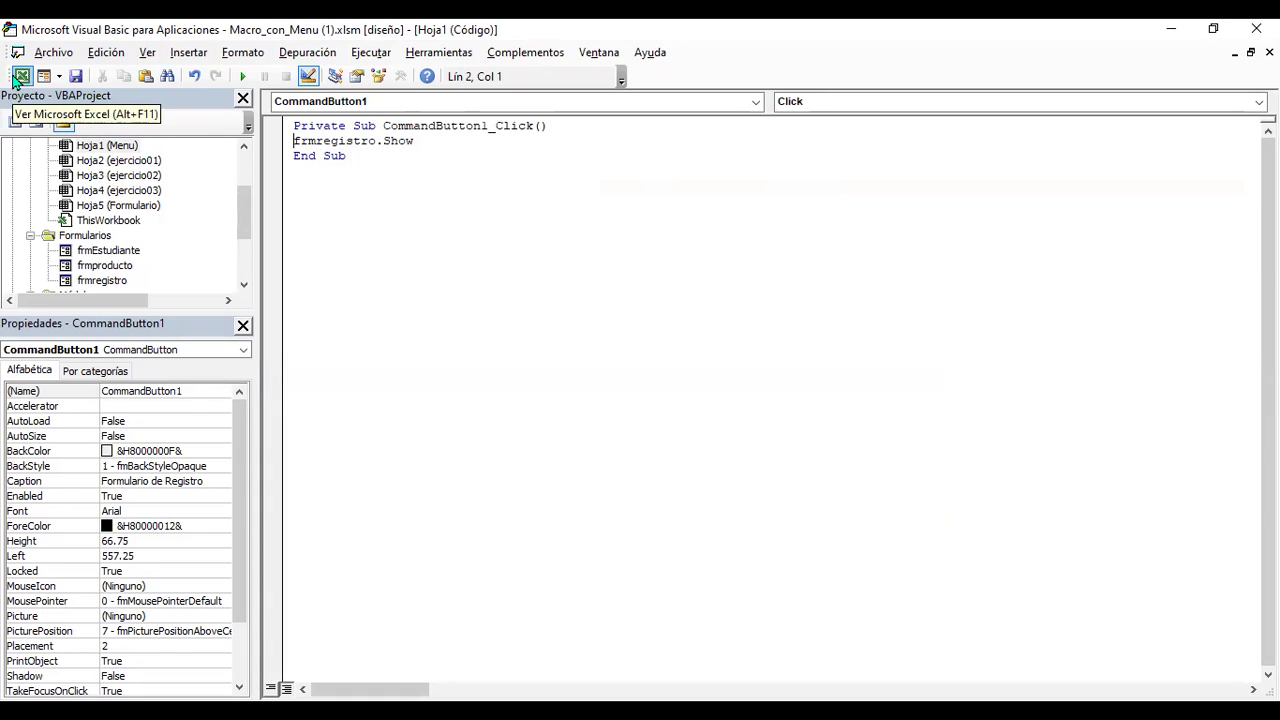
pyautogui.click(20, 76)
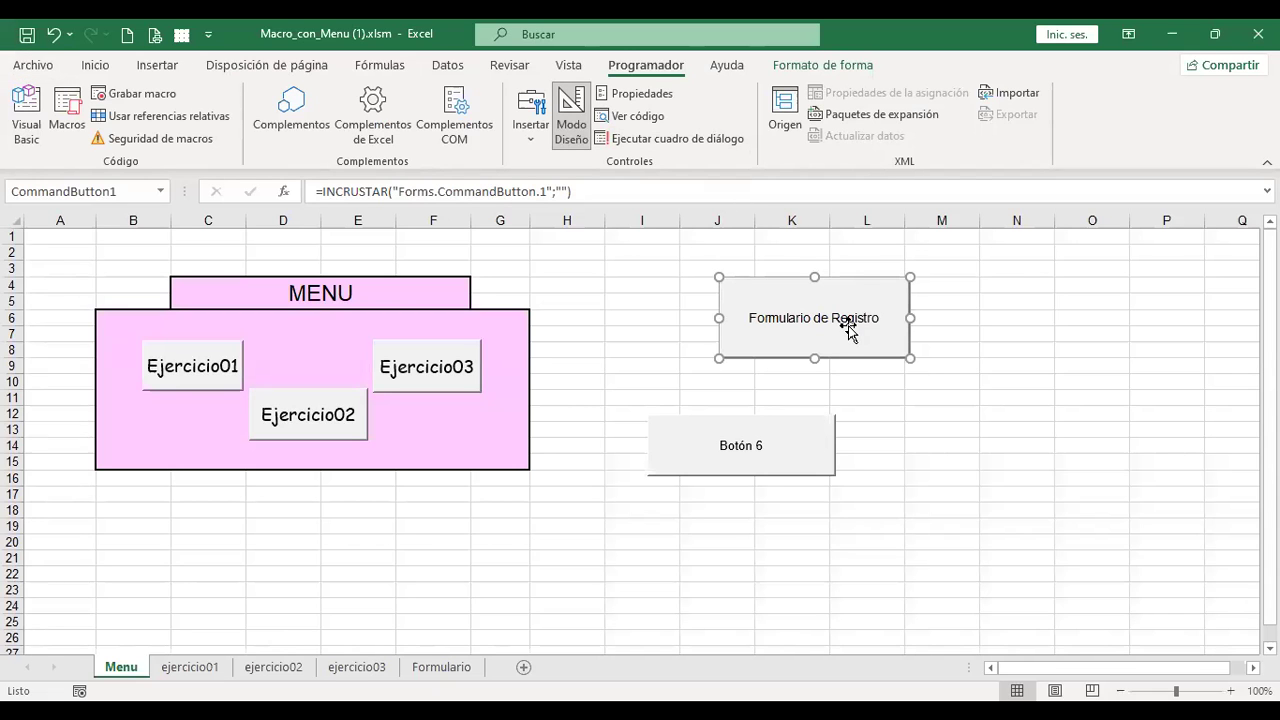
# - Paste a copy of the Menu sheet's Formulario de Registro button into ejercicio01 and place it beside the Menú button, around J2:L5
pyautogui.click(192, 667)
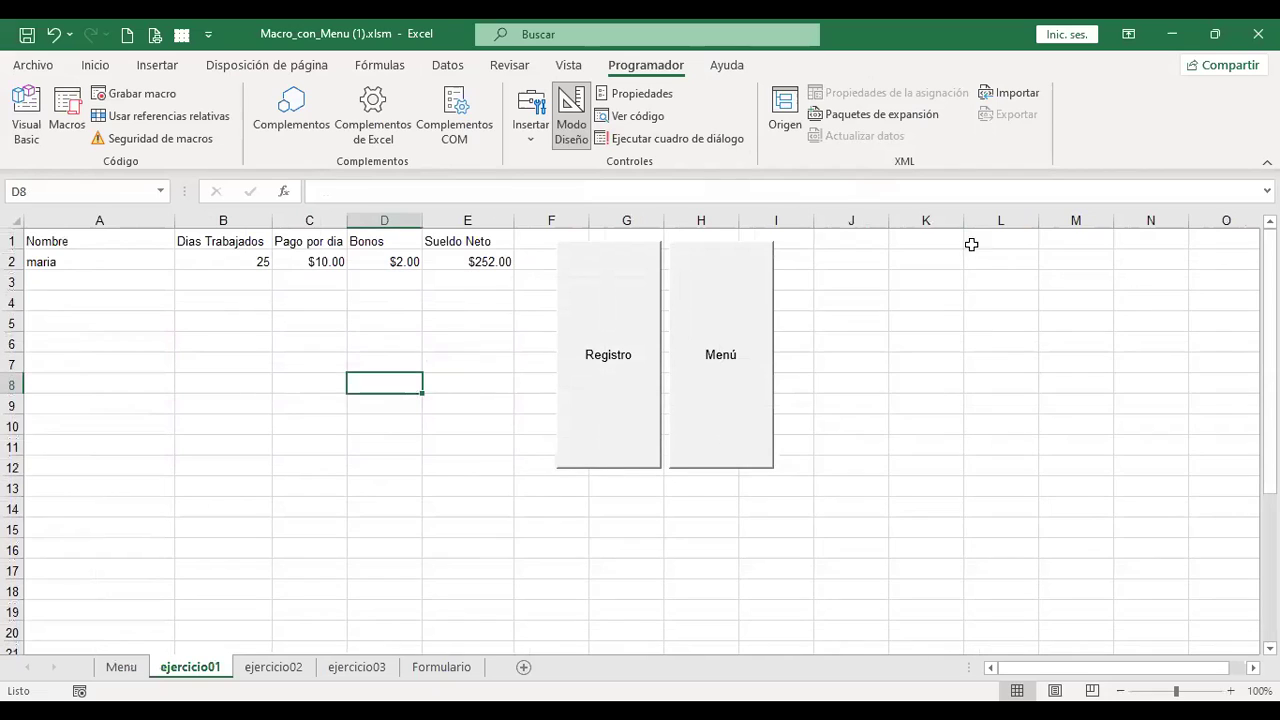
pyautogui.click(896, 305)
pyautogui.hotkey('ctrl', 'v')
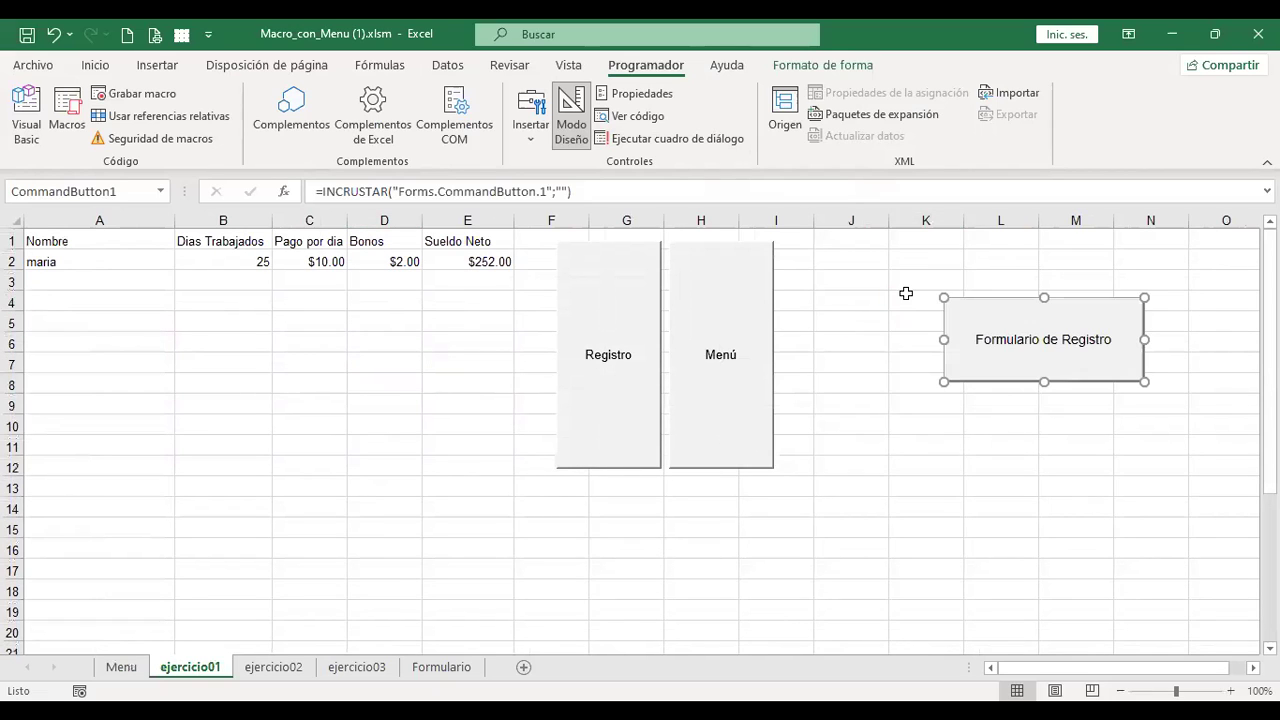
pyautogui.moveTo(1023, 300); pyautogui.dragTo(892, 246)
pyautogui.click(940, 462)
pyautogui.click(927, 268)
pyautogui.click(944, 380)
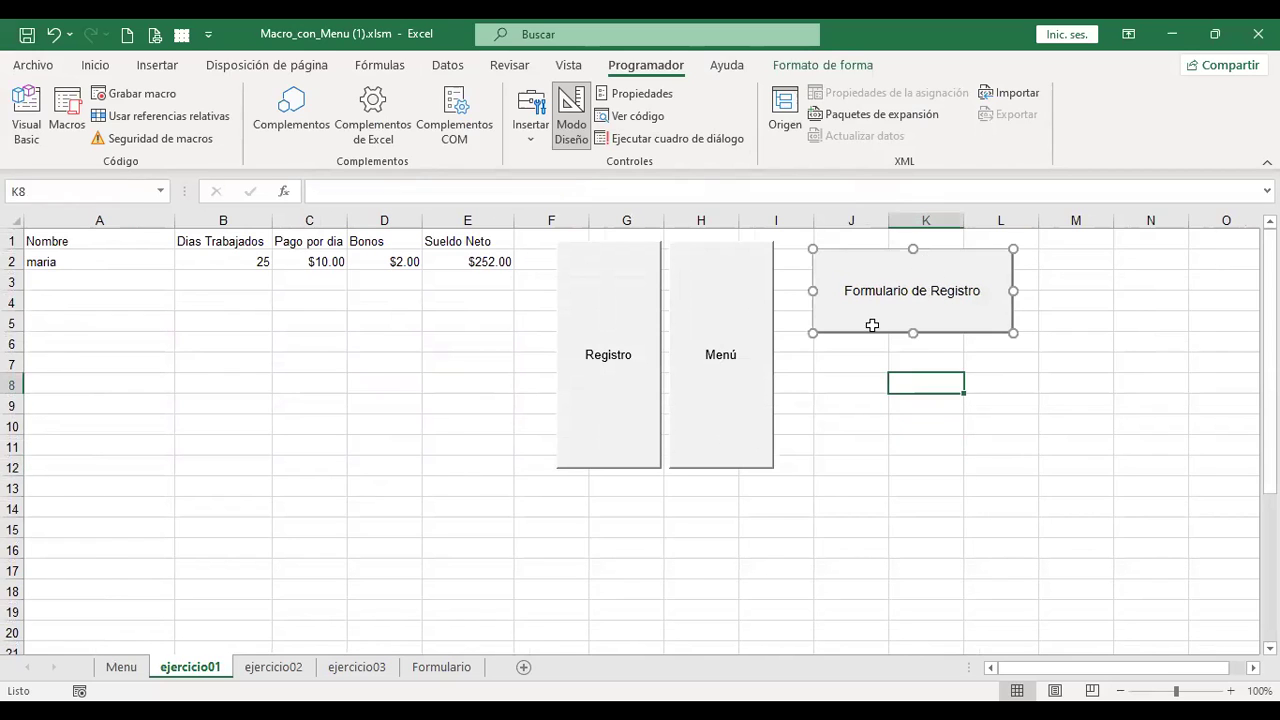
# - Turn off Design Mode and test the copied Formulario de Registro button on ejercicio01
pyautogui.click(573, 130)
pyautogui.click(857, 445)
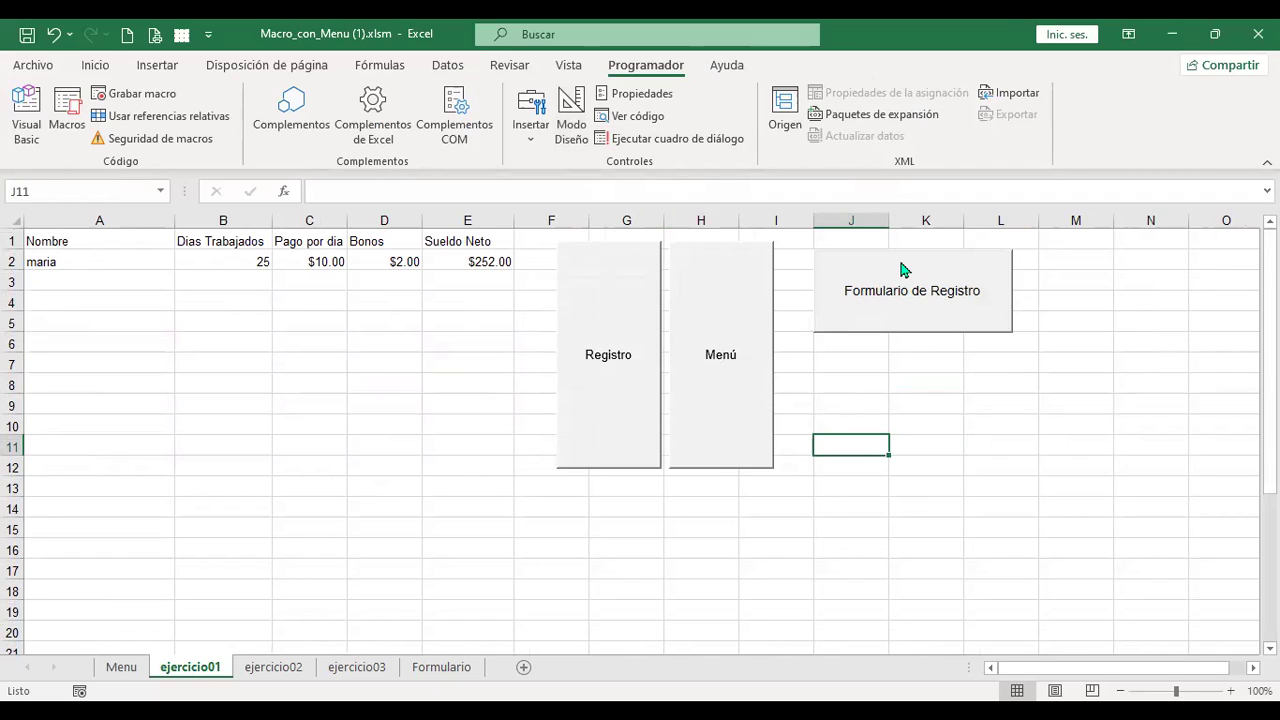
pyautogui.click(945, 291)
pyautogui.click(945, 291)
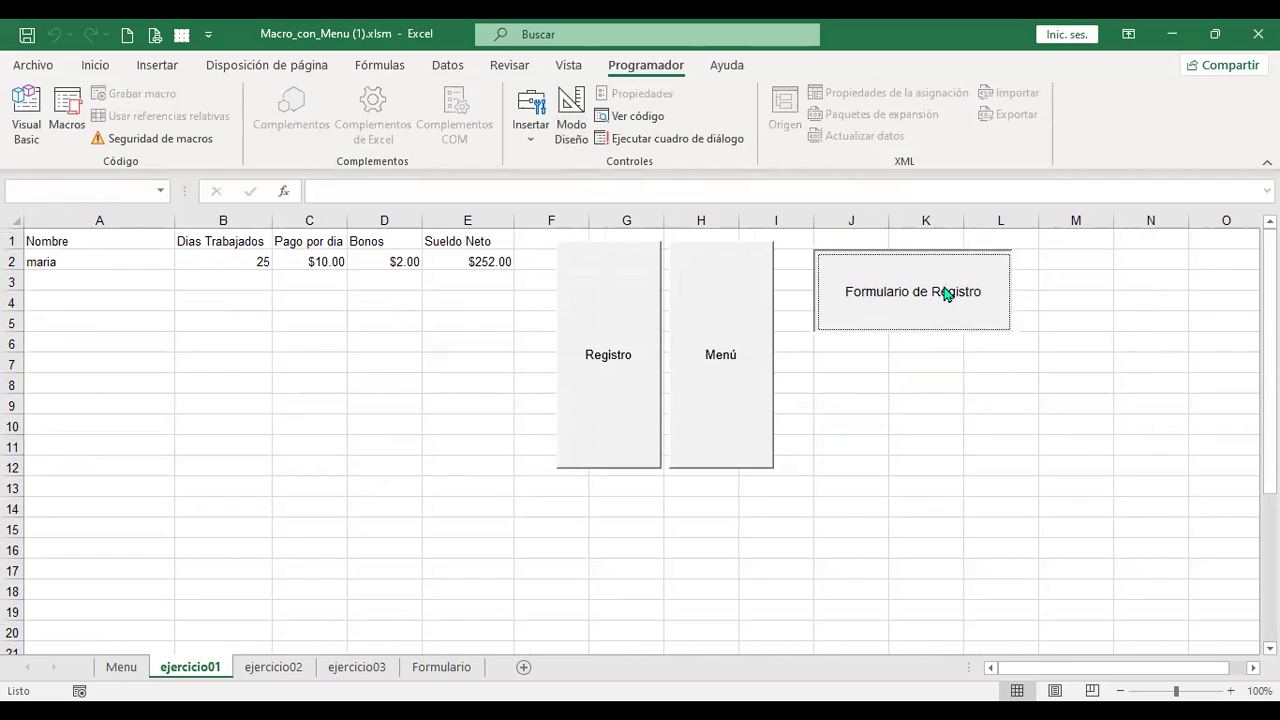
# - Turn on Design Mode, open the click procedure behind ejercicio01's Formulario de Registro button, and return to the workbook
pyautogui.click(568, 108)
pyautogui.click(863, 284)
pyautogui.rightClick(878, 265)
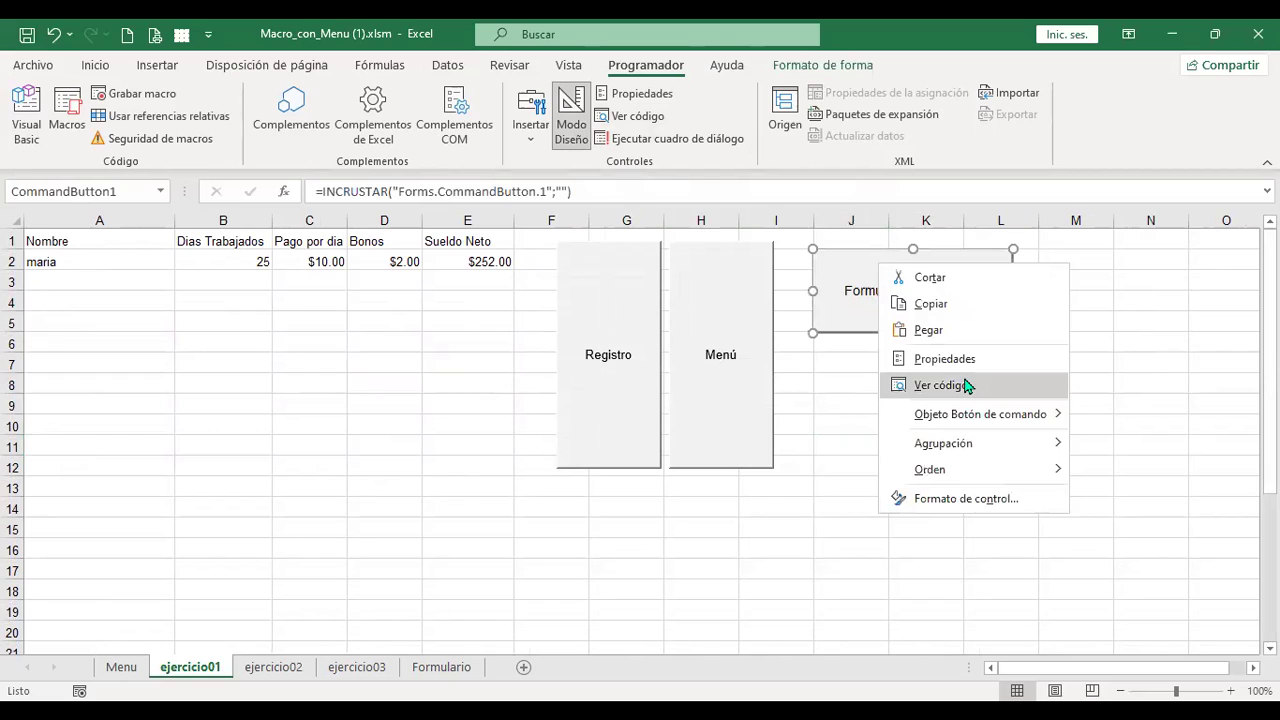
pyautogui.click(968, 386)
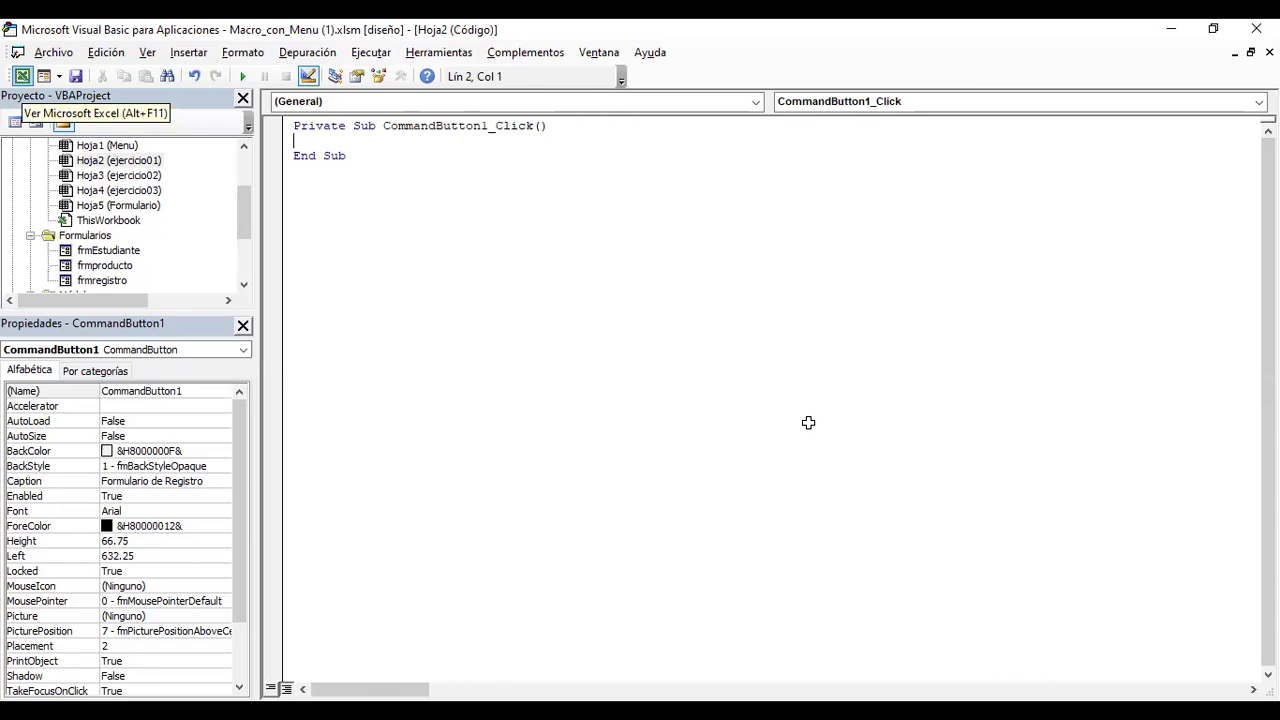
pyautogui.hotkey('alt', 'F11')
# - Select the frmregistro.Show line in the code behind the Menu sheet's Formulario de Registro button and return to the workbook
pyautogui.click(121, 667)
pyautogui.click(772, 341)
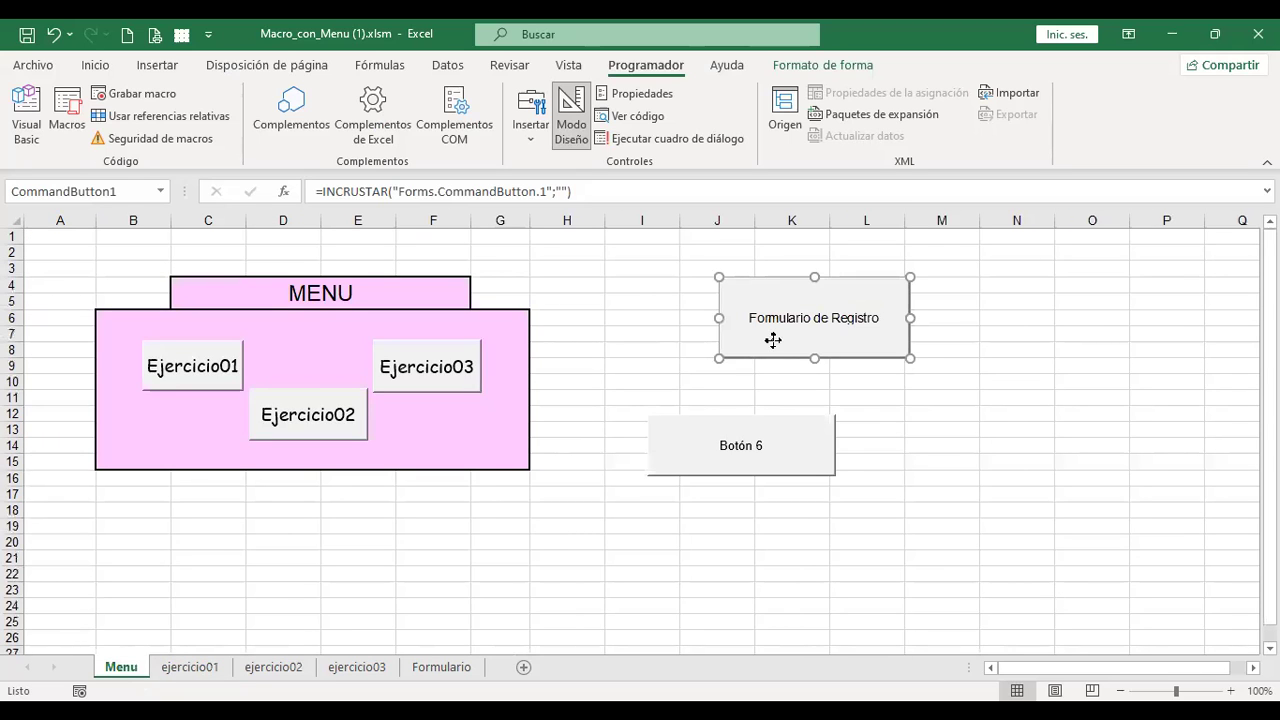
pyautogui.rightClick(775, 343)
pyautogui.click(858, 465)
pyautogui.moveTo(437, 146); pyautogui.dragTo(294, 143)
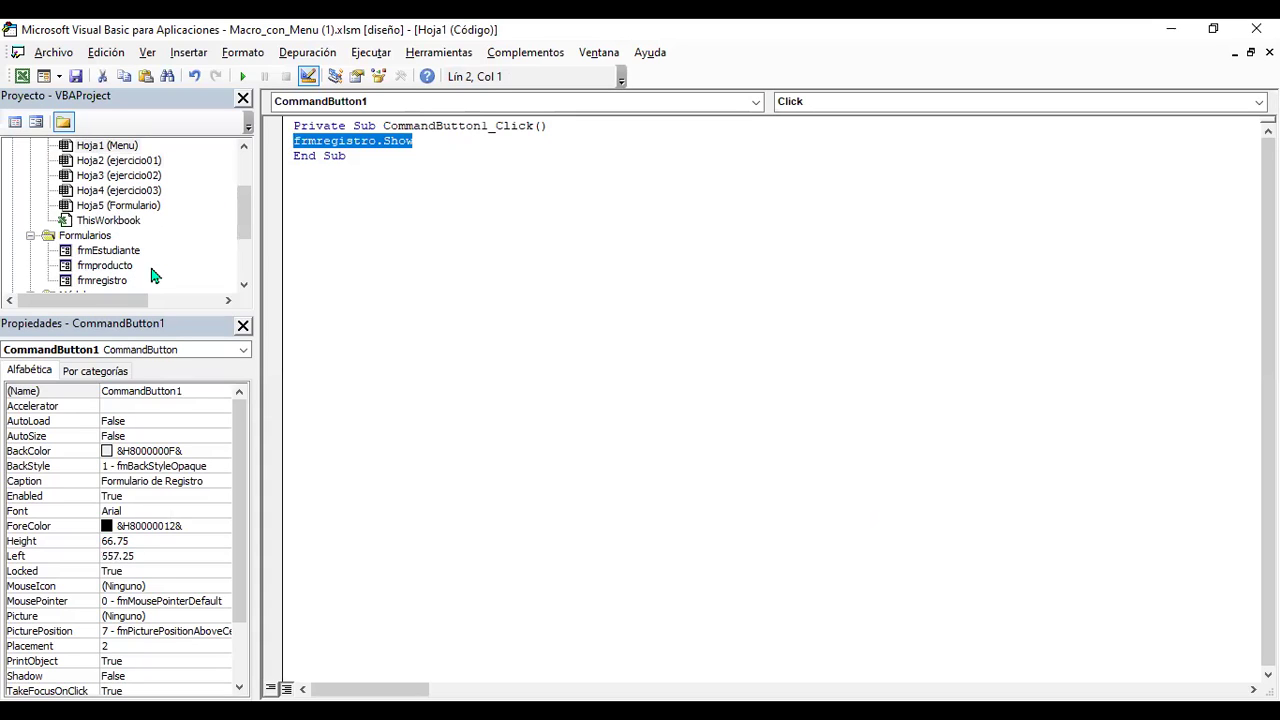
pyautogui.click(21, 77)
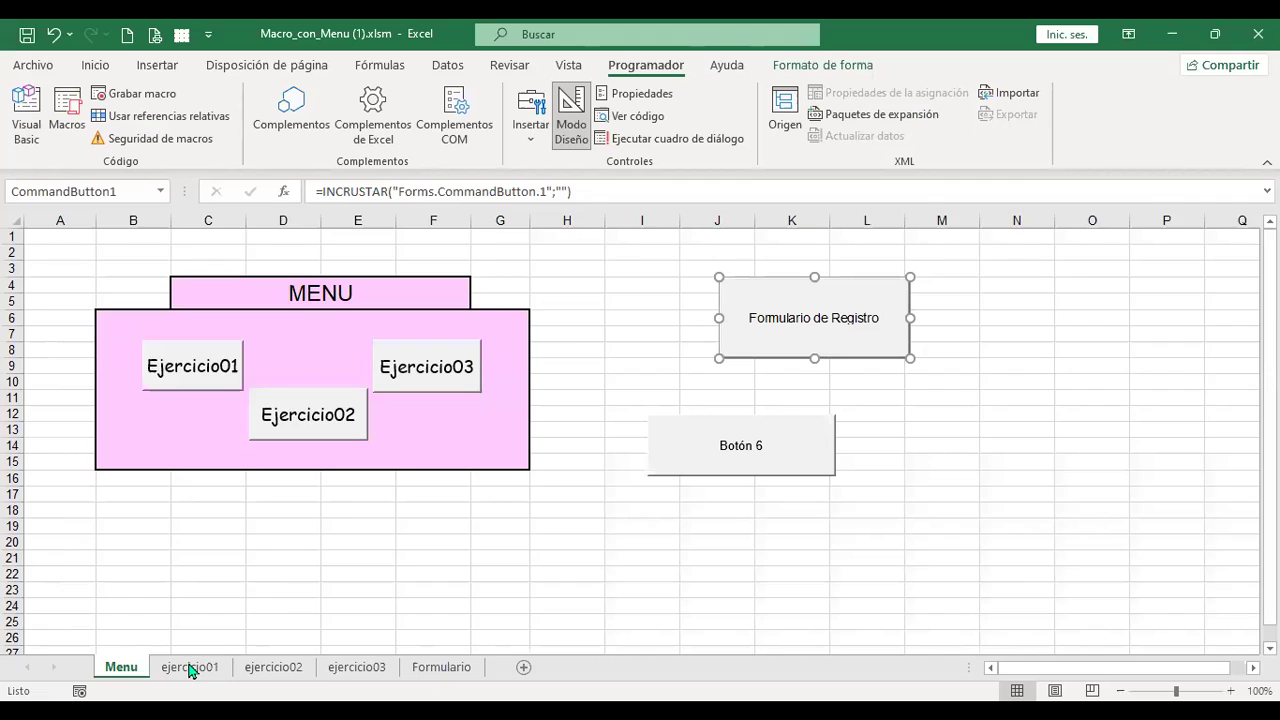
# - Add frmregistro.Show to the click procedure of ejercicio01's Formulario de Registro button and return to the sheet
pyautogui.click(190, 667)
pyautogui.rightClick(977, 288)
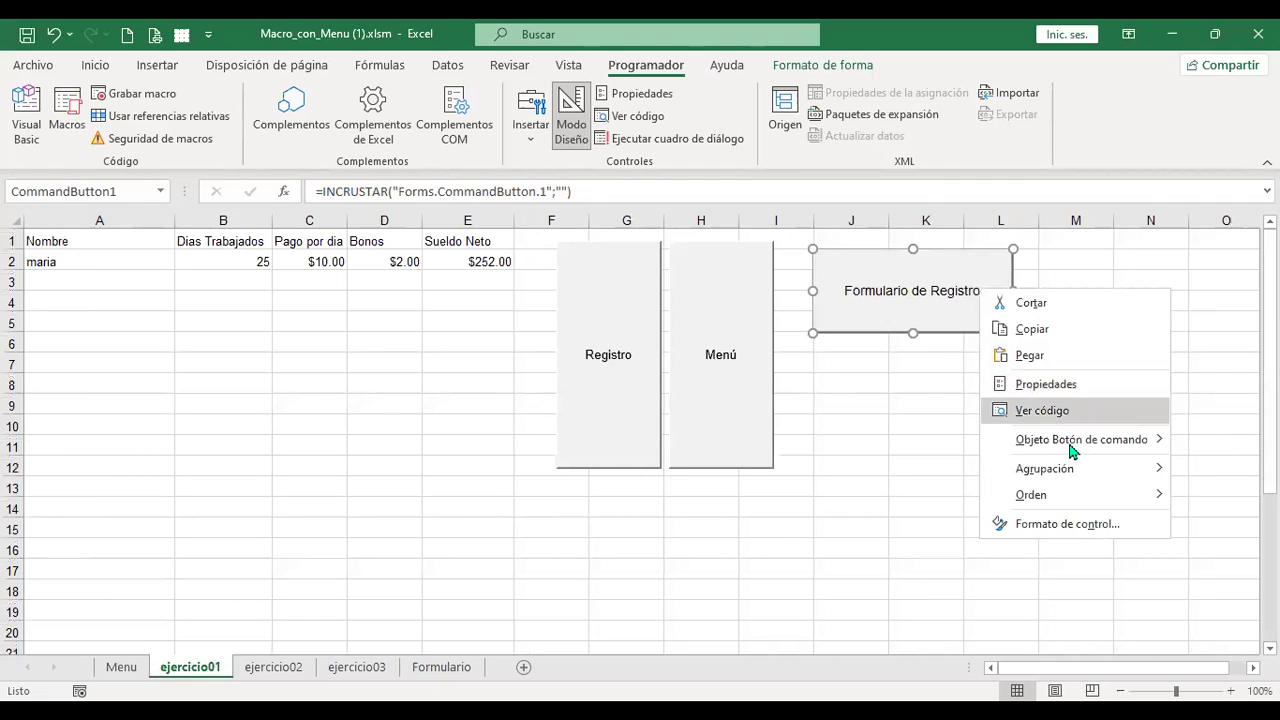
pyautogui.click(1042, 410)
pyautogui.write('frmregistro.Show')
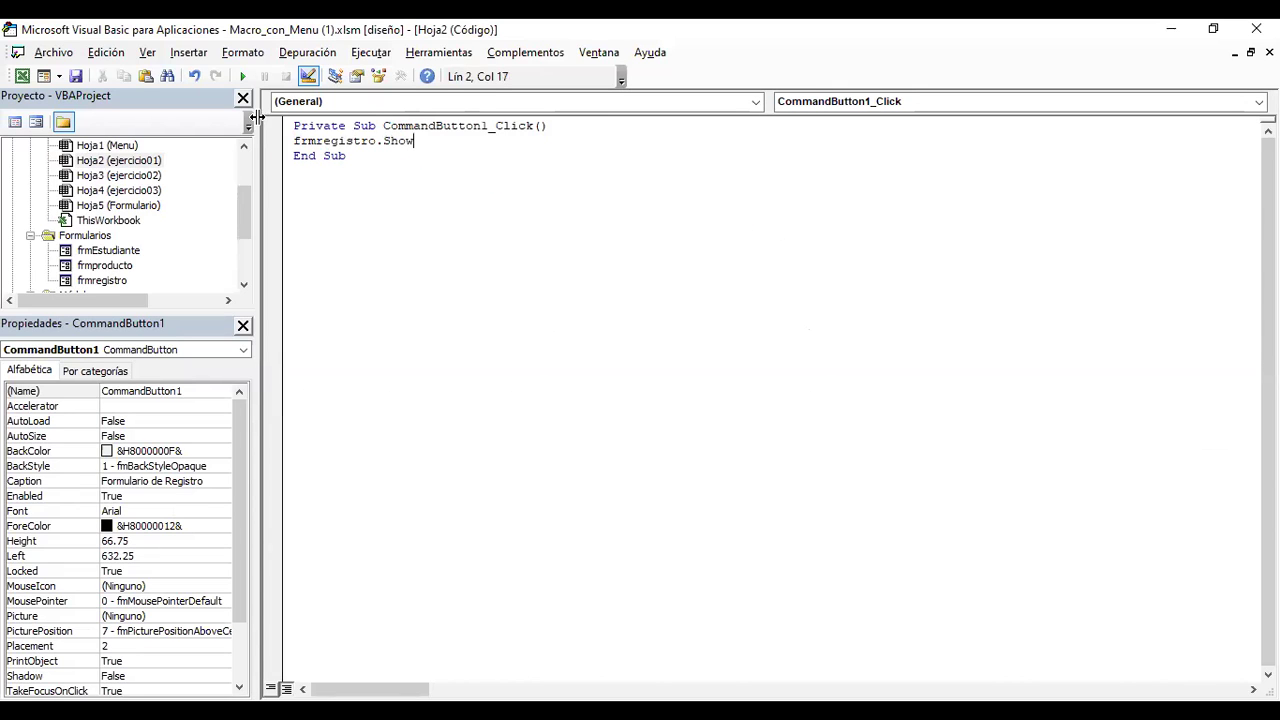
pyautogui.click(21, 77)
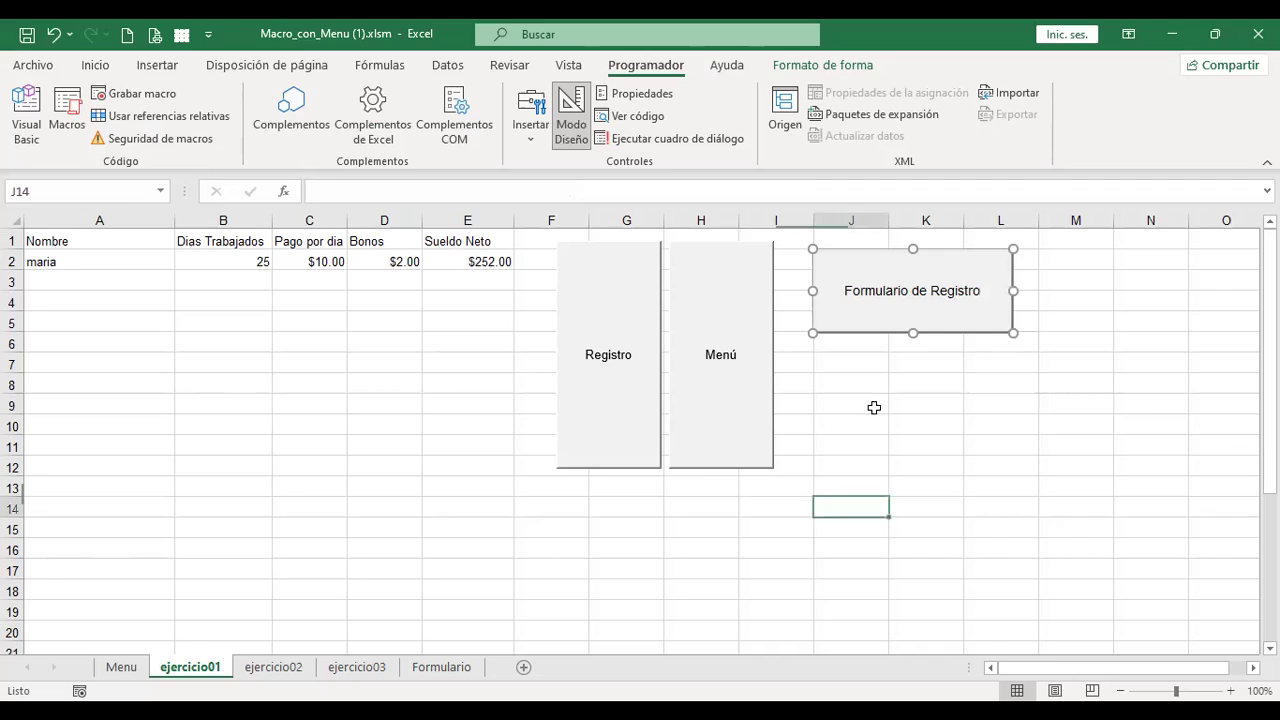
# - Turn off Design Mode, open the registration form with ejercicio01's Formulario de Registro button, and cancel it
pyautogui.click(571, 115)
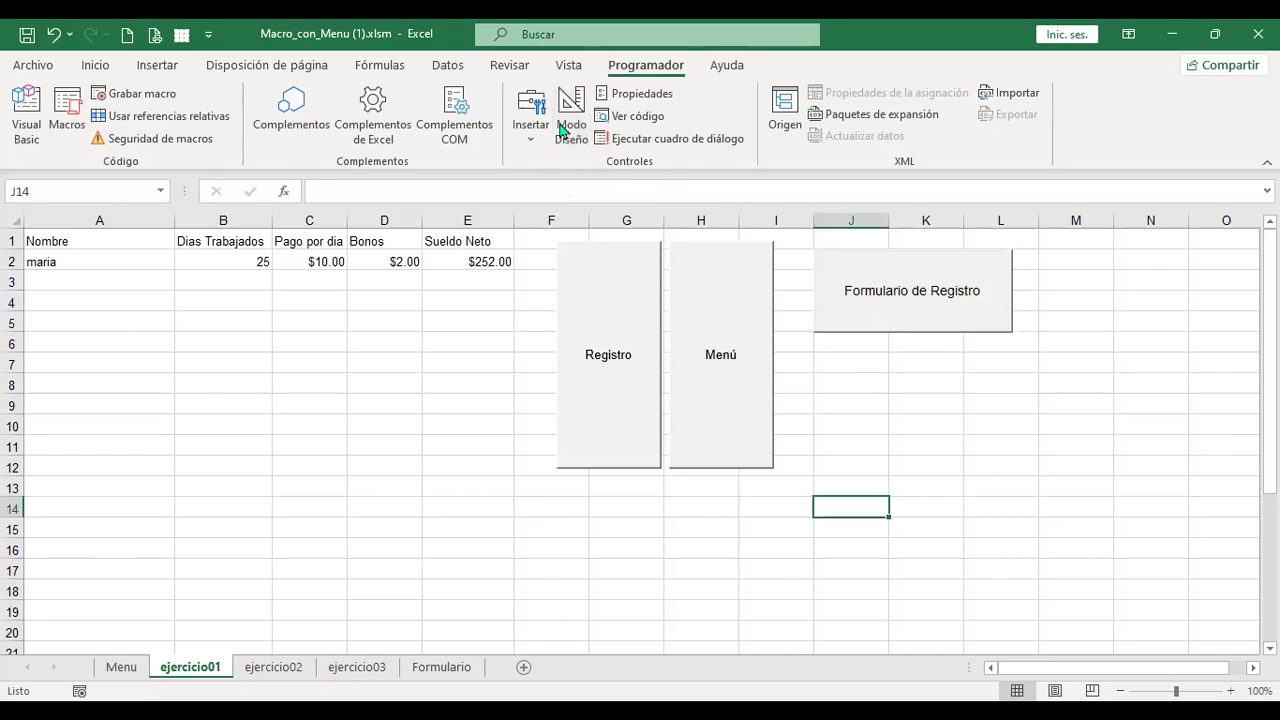
pyautogui.click(924, 303)
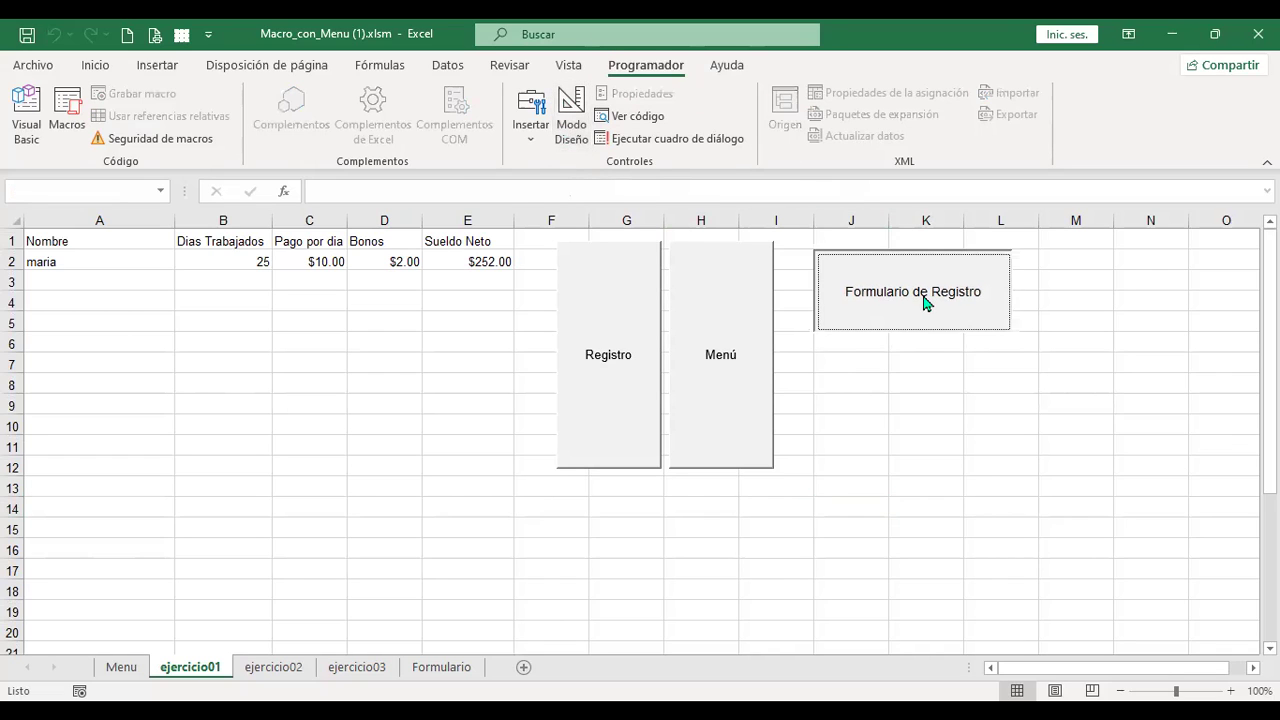
pyautogui.click(728, 479)
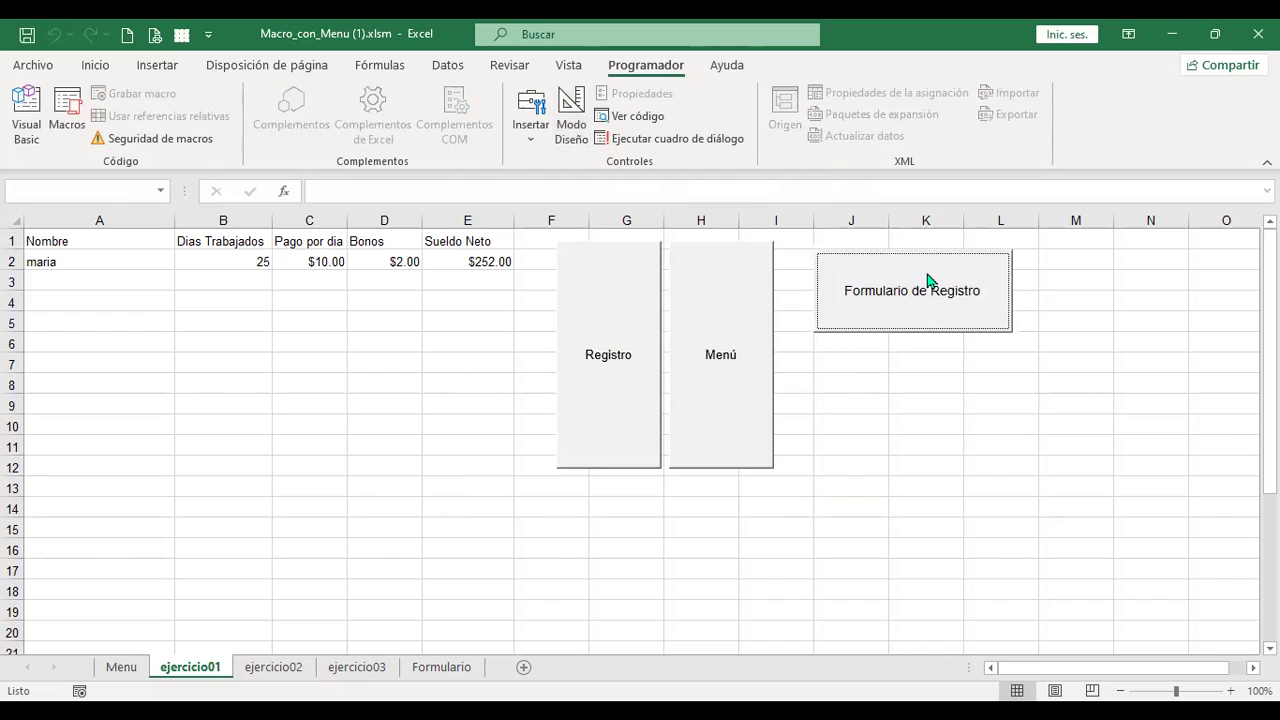
# - Reopen the registration form from ejercicio01, fill in only the person's name, and save the record
pyautogui.click(875, 310)
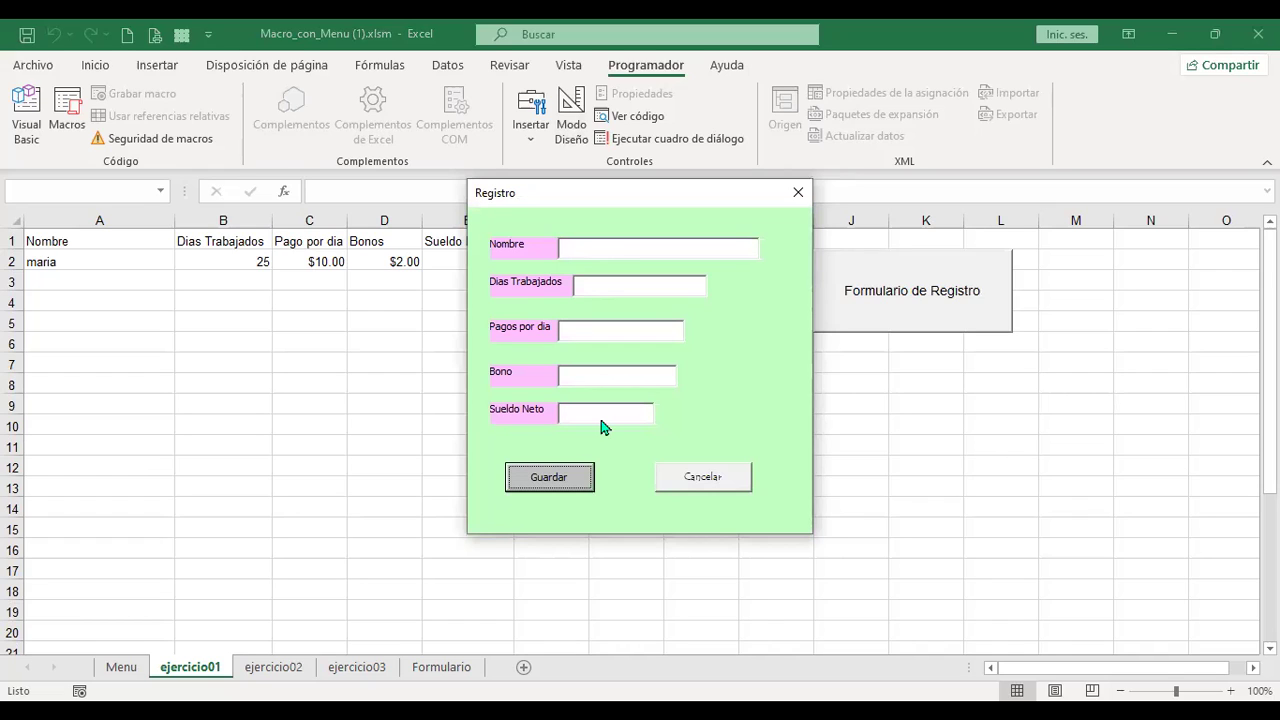
pyautogui.click(648, 253)
pyautogui.write('Iliana')
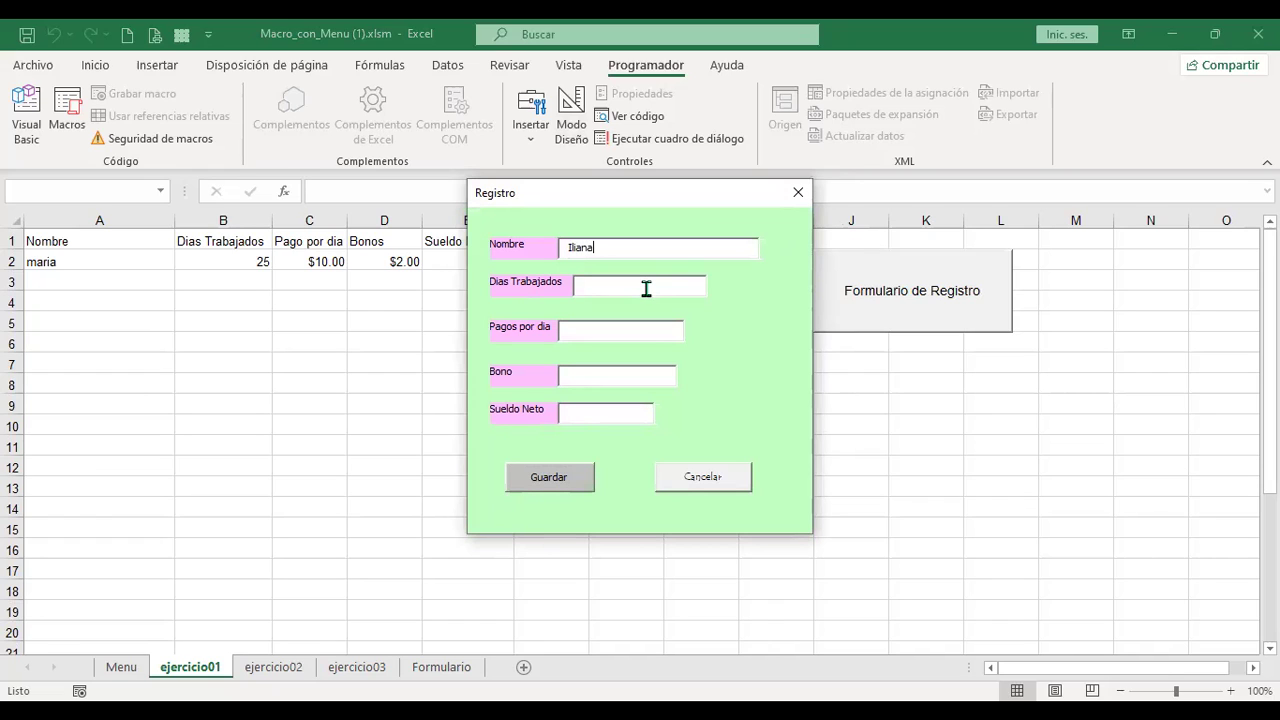
pyautogui.click(556, 480)
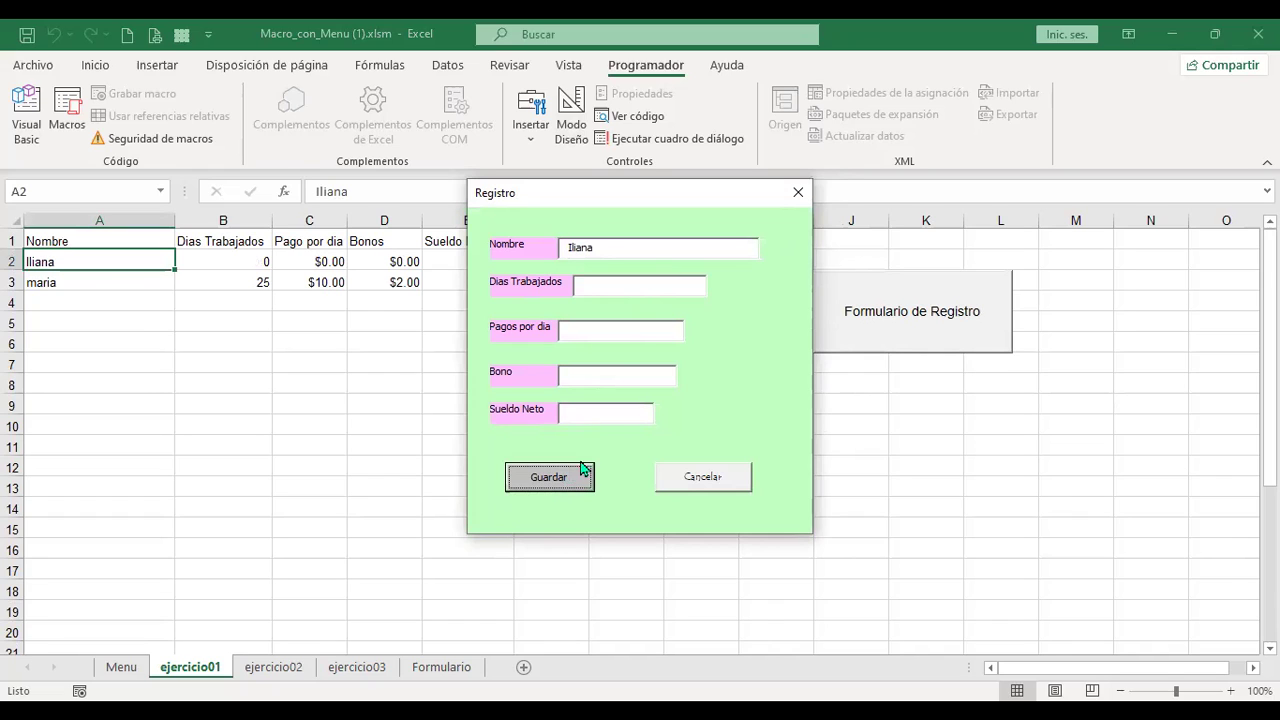
# - Save the name-only record again from the Registro form and clear the Nombre field
pyautogui.click(578, 488)
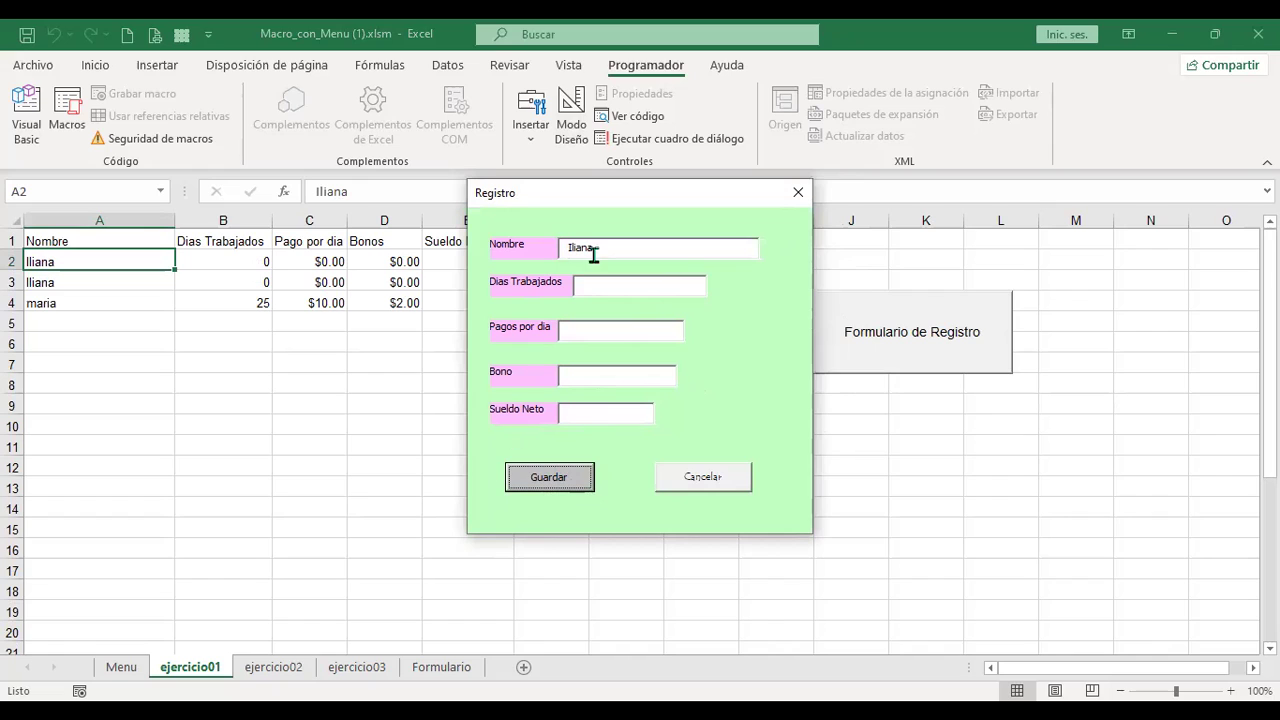
pyautogui.moveTo(607, 246); pyautogui.dragTo(437, 249)
pyautogui.press('BackSpace')
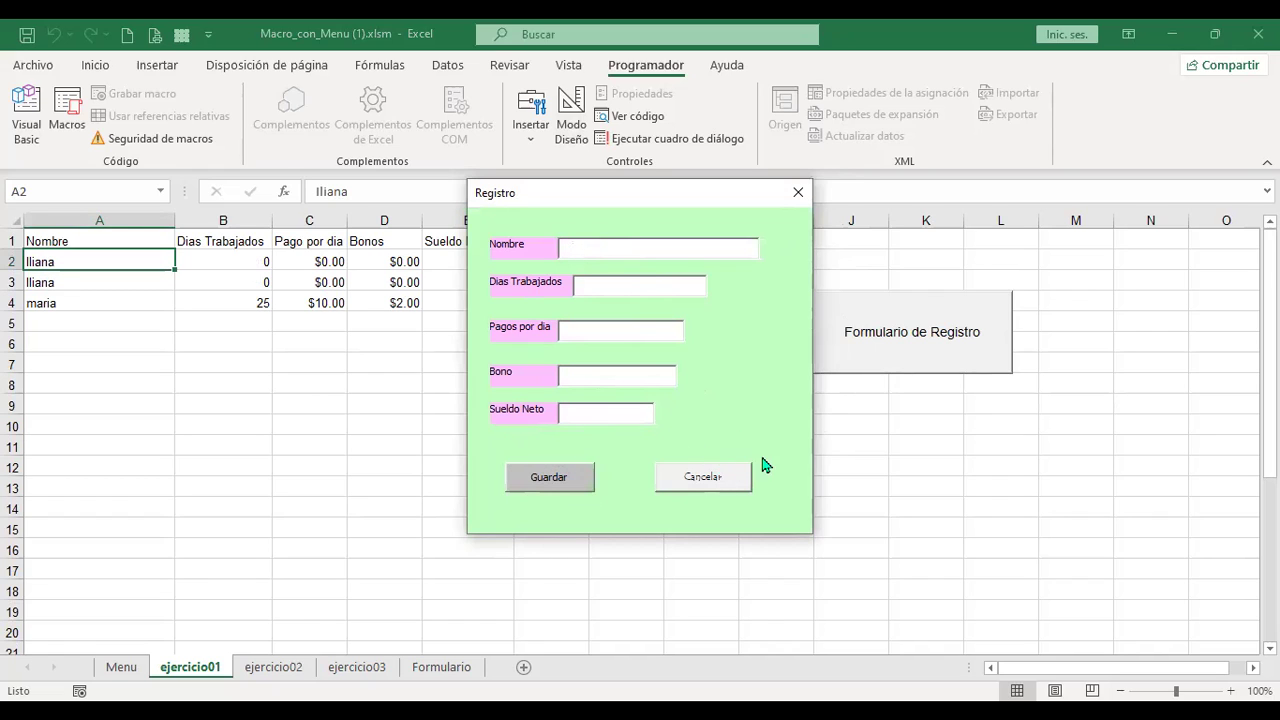
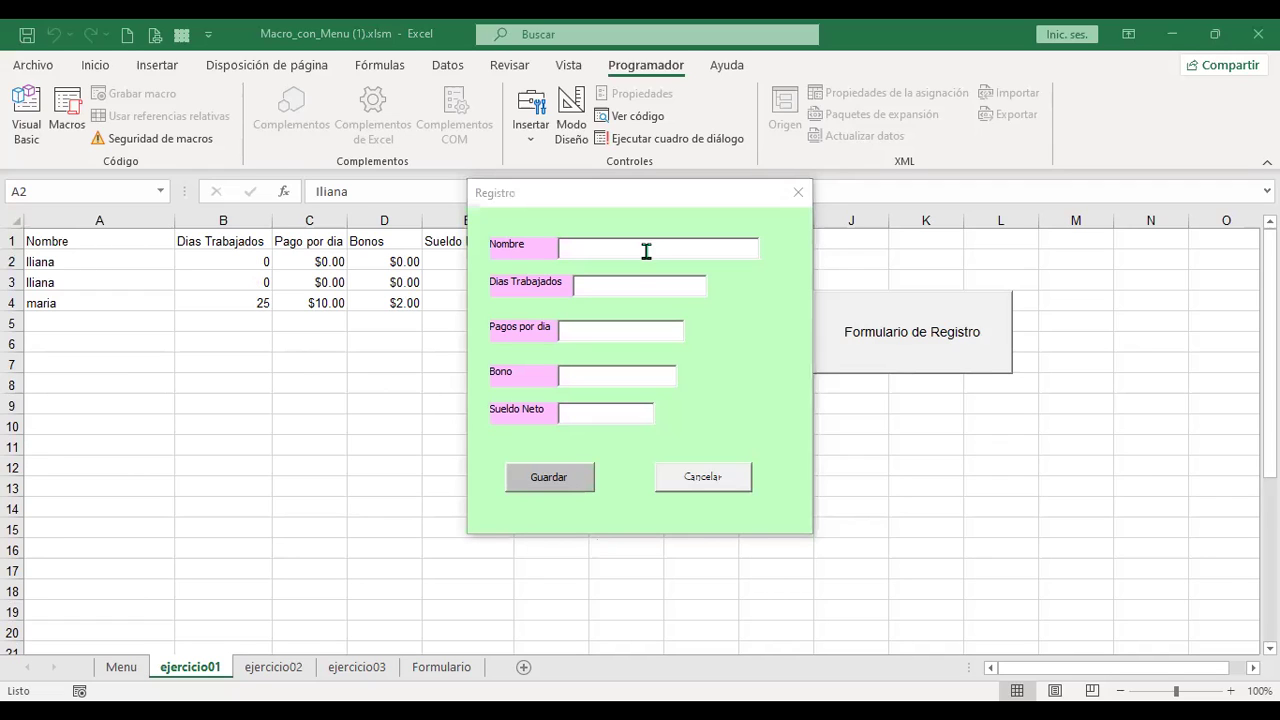
# - Register a worker by entering the first name, 30 days worked, 20 pay per day and a bonus of 21, and save the record
pyautogui.click(740, 243)
pyautogui.write('Jeanne')
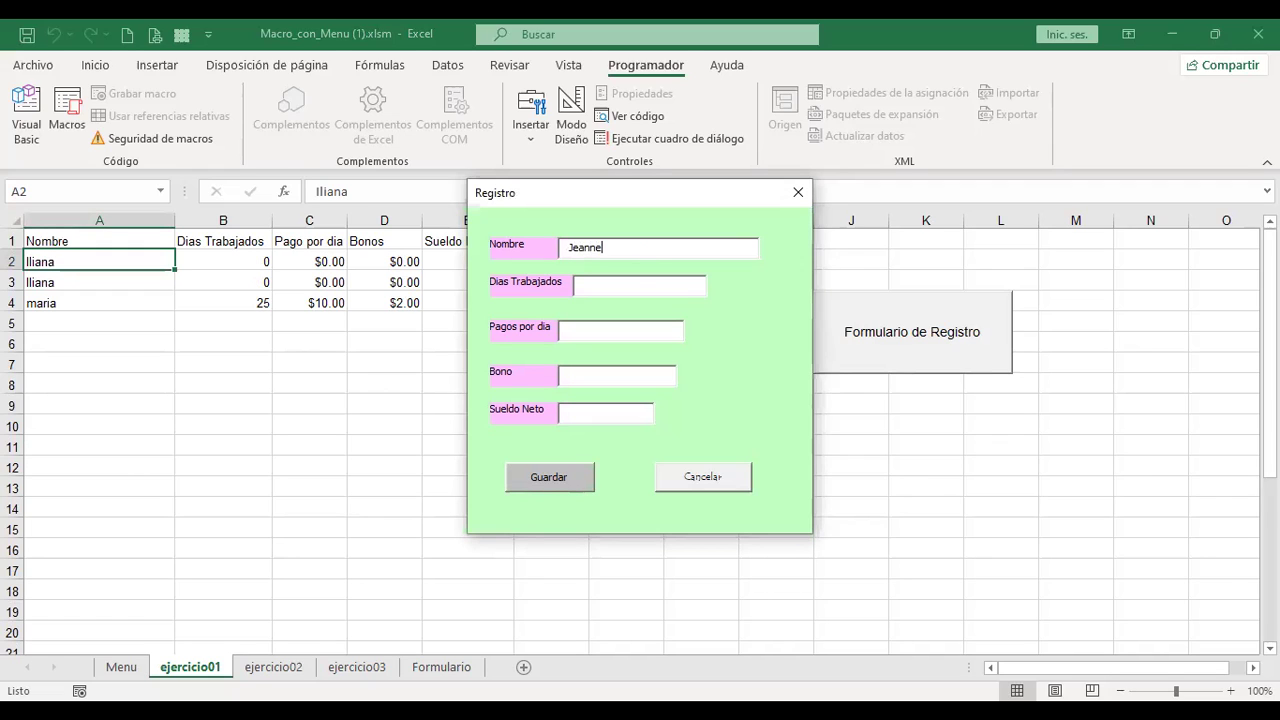
pyautogui.write('30')
pyautogui.write('21')
pyautogui.click(572, 494)
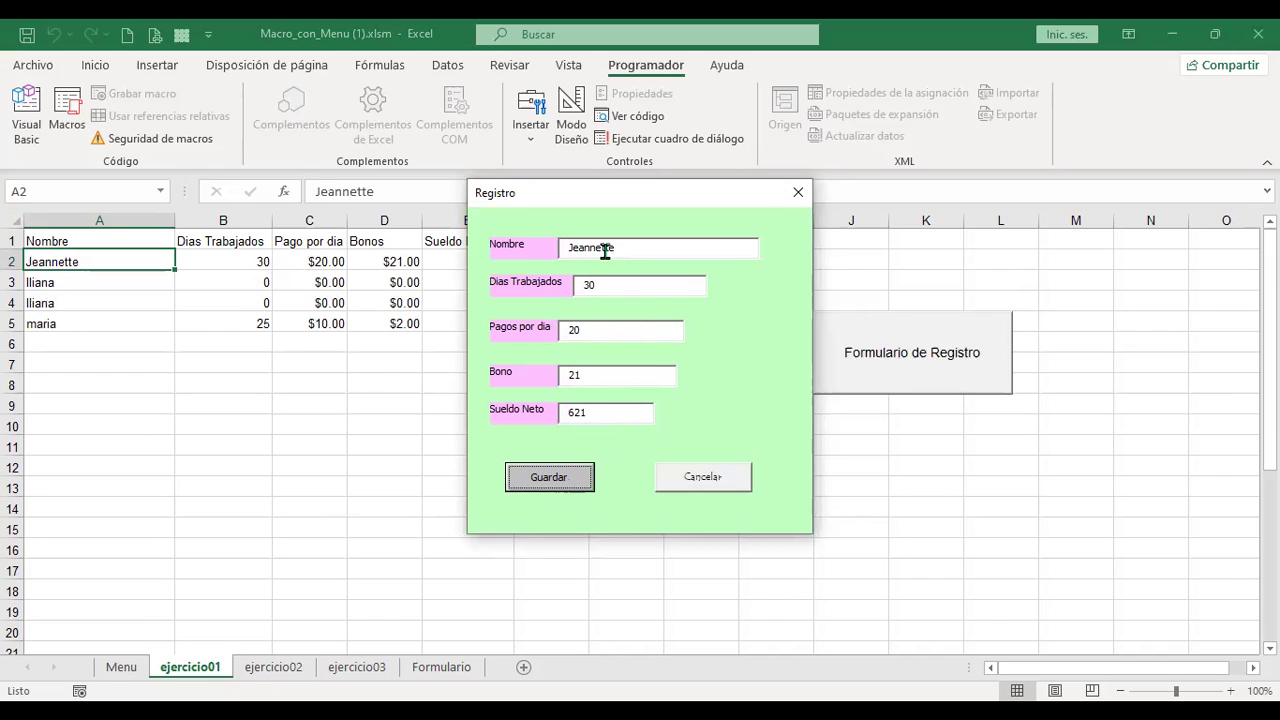
# - Register another worker by replacing the name and entering 20 days worked, 60 pay per day and a bonus of 0, and save the record
pyautogui.doubleClick(644, 249)
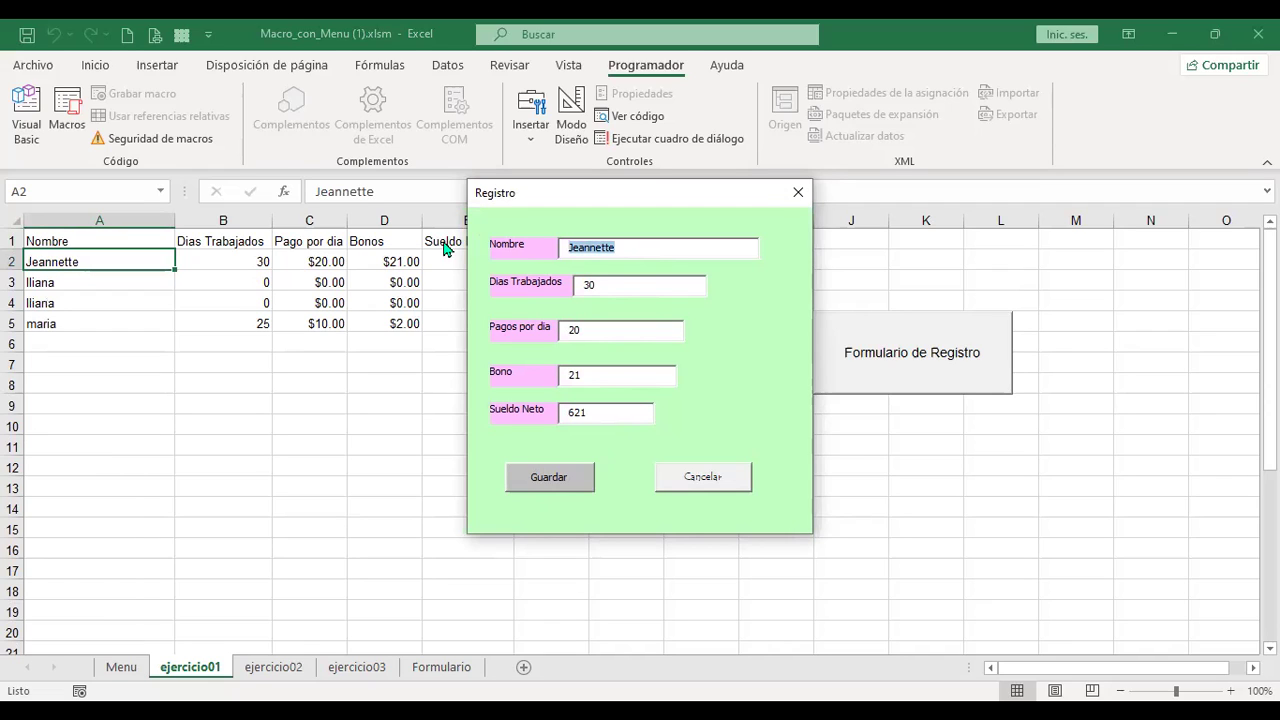
pyautogui.click(601, 555)
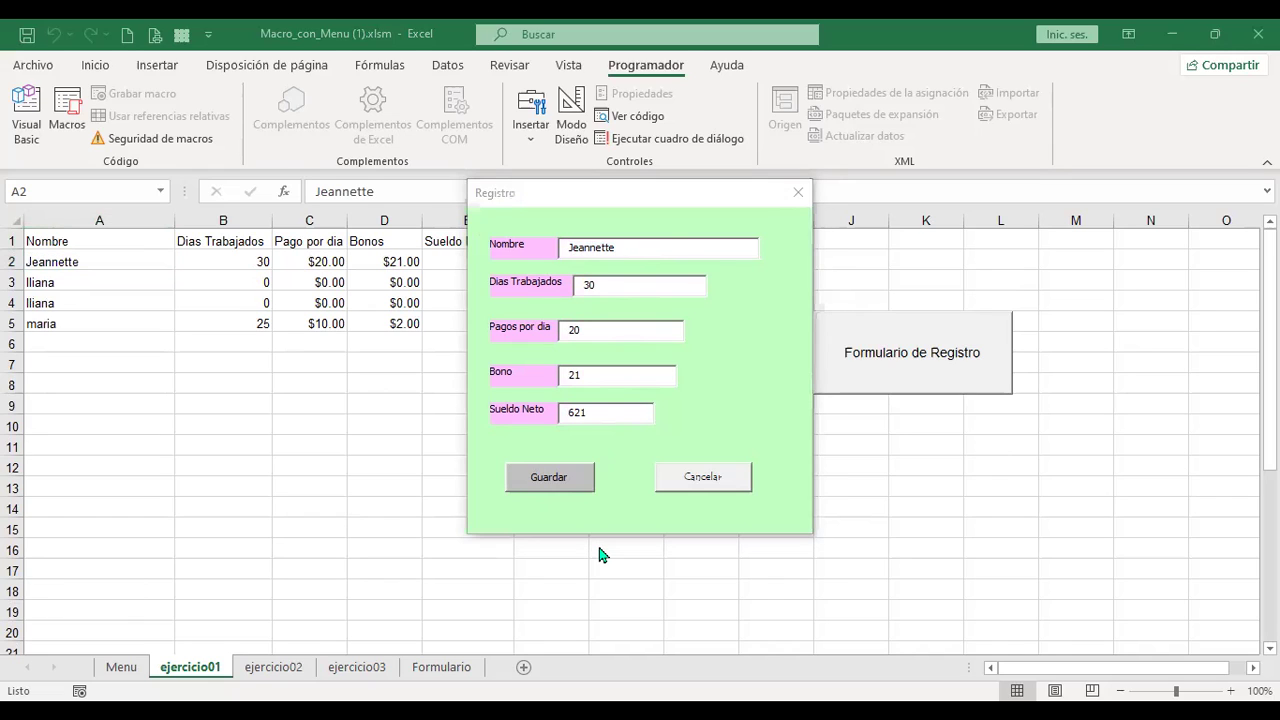
pyautogui.click(671, 247)
pyautogui.write('Josué')
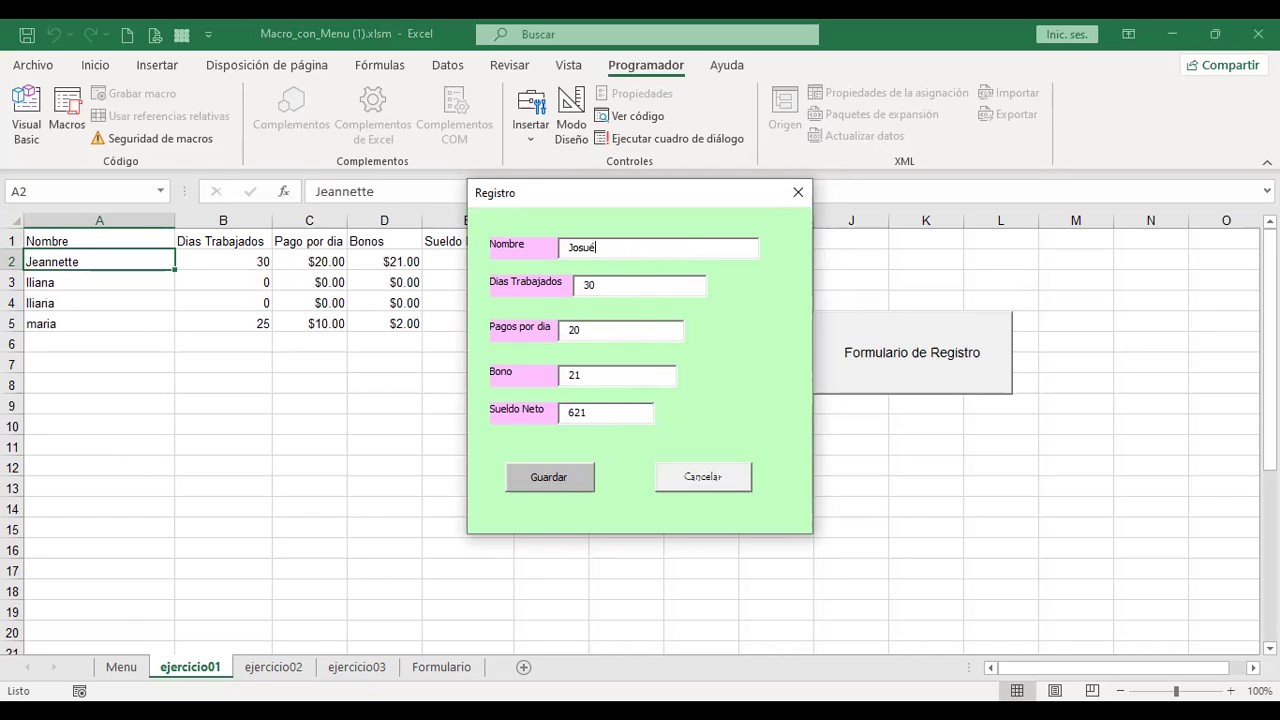
pyautogui.press('Tab')
pyautogui.write('0')
pyautogui.press('Tab')
pyautogui.click(578, 478)
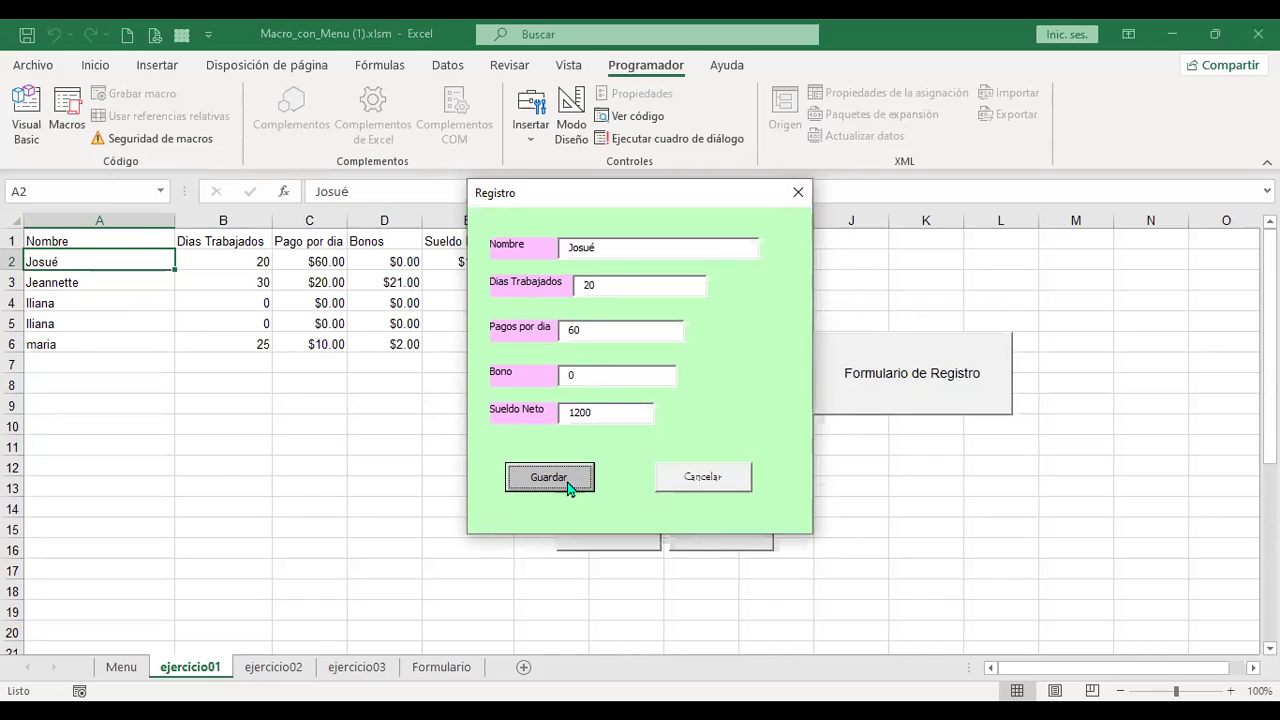
# - Save a record with Nombre, Dias Trabajados, Pagos por dia and Bono cleared, and close the form
pyautogui.press('Tab')
pyautogui.press('BackSpace')
pyautogui.doubleClick(623, 286)
pyautogui.press('BackSpace')
pyautogui.press('Tab')
pyautogui.press('BackSpace')
pyautogui.press('Tab')
pyautogui.press('BackSpace')
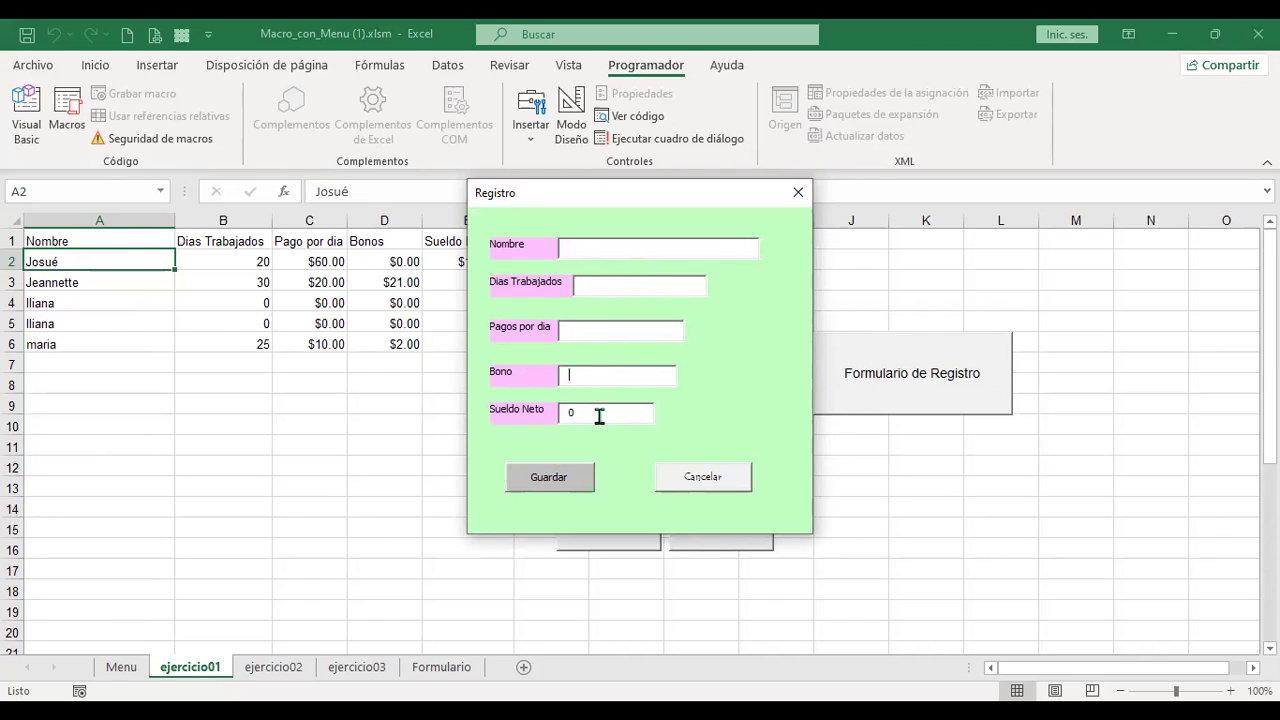
pyautogui.click(578, 479)
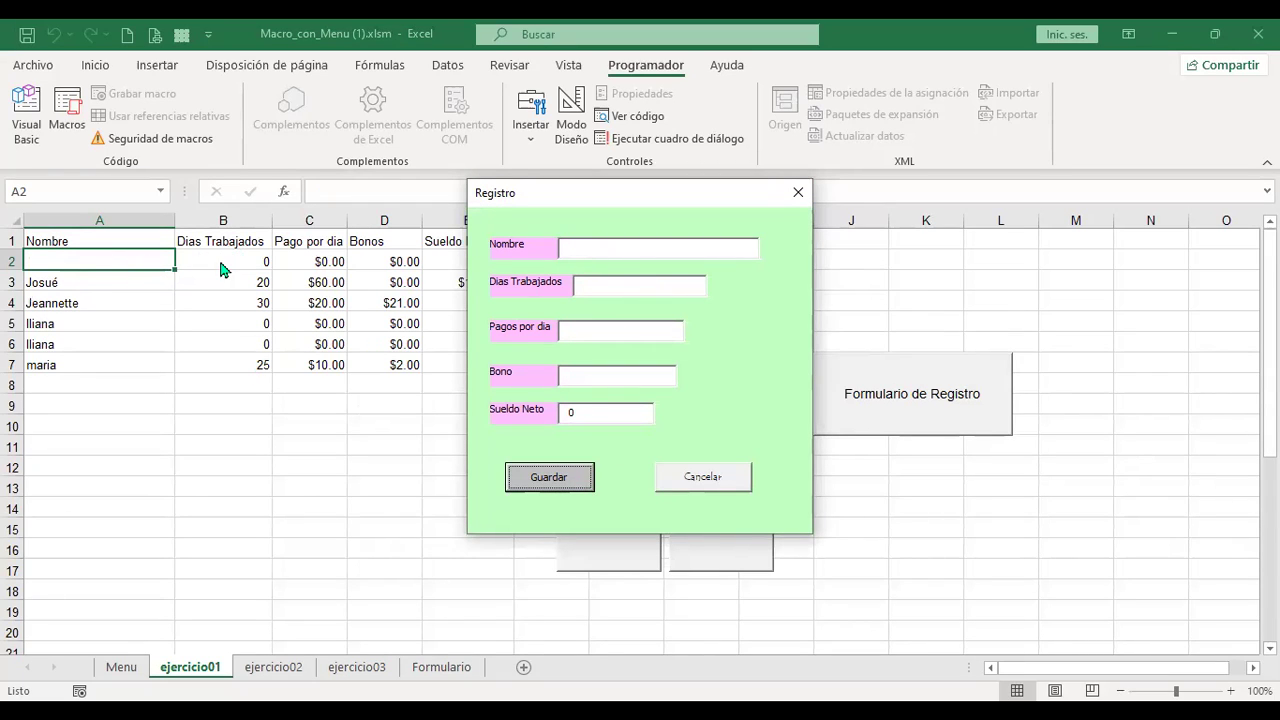
pyautogui.click(736, 476)
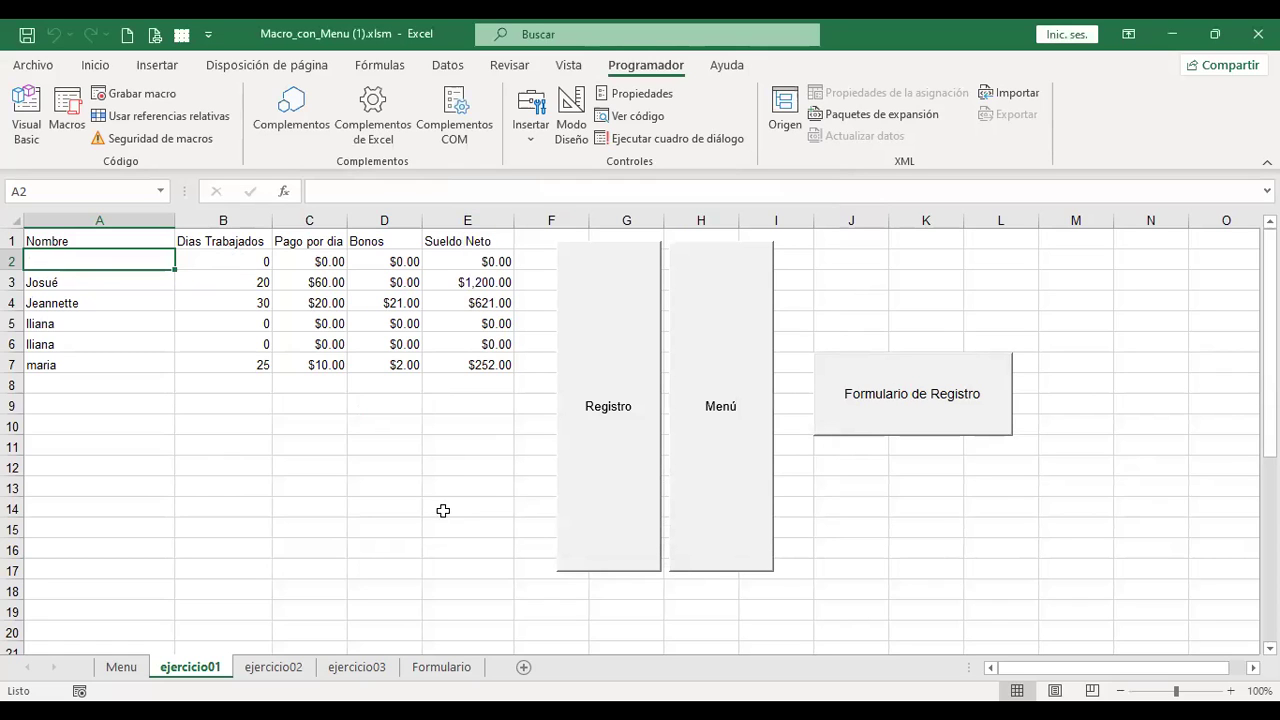
# - In the Visual Basic editor, copy the TxtProducto empty-check If block from the Guardar button code of frmproducto
pyautogui.click(28, 118)
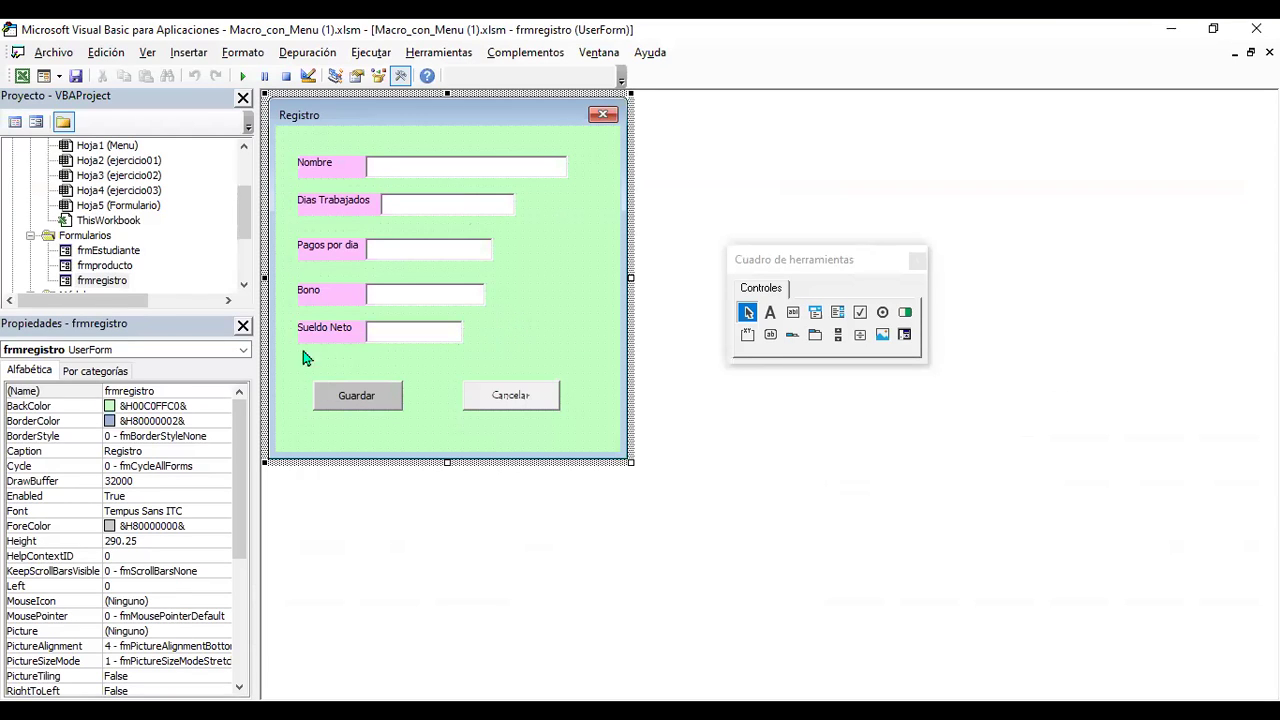
pyautogui.doubleClick(110, 265)
pyautogui.doubleClick(369, 373)
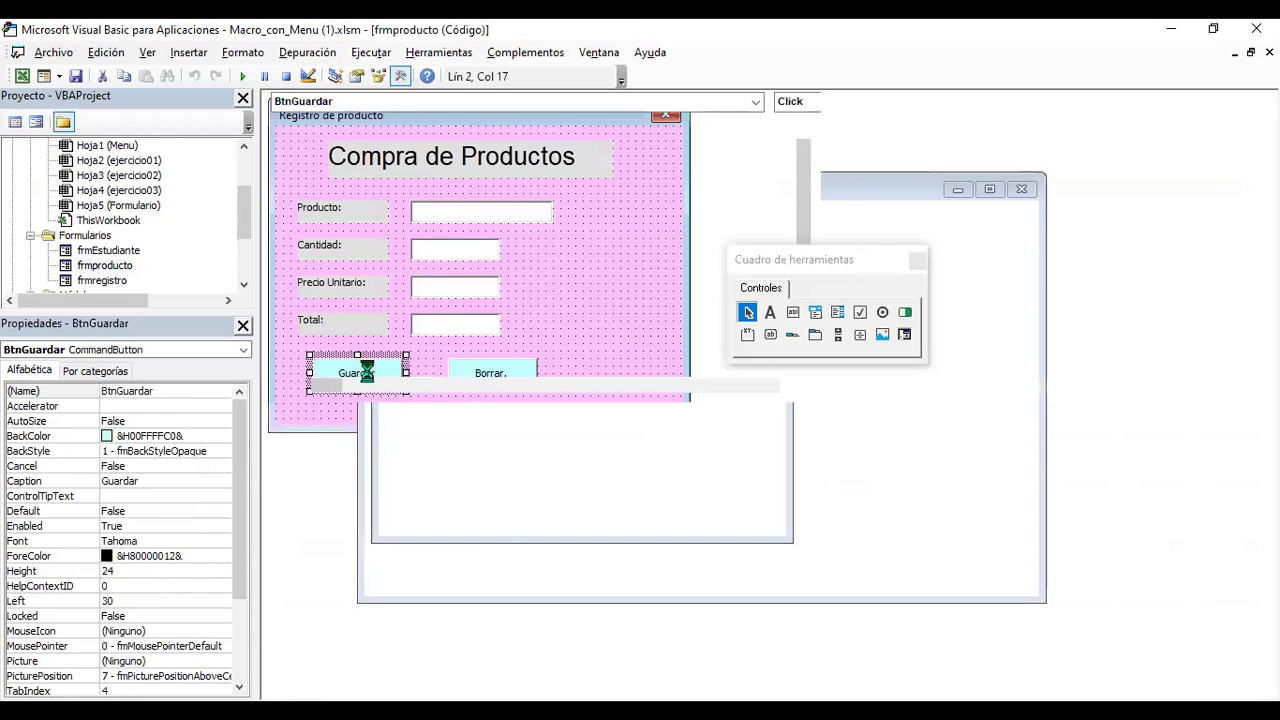
pyautogui.moveTo(293, 276); pyautogui.dragTo(497, 289)
pyautogui.hotkey('ctrl', 'c')
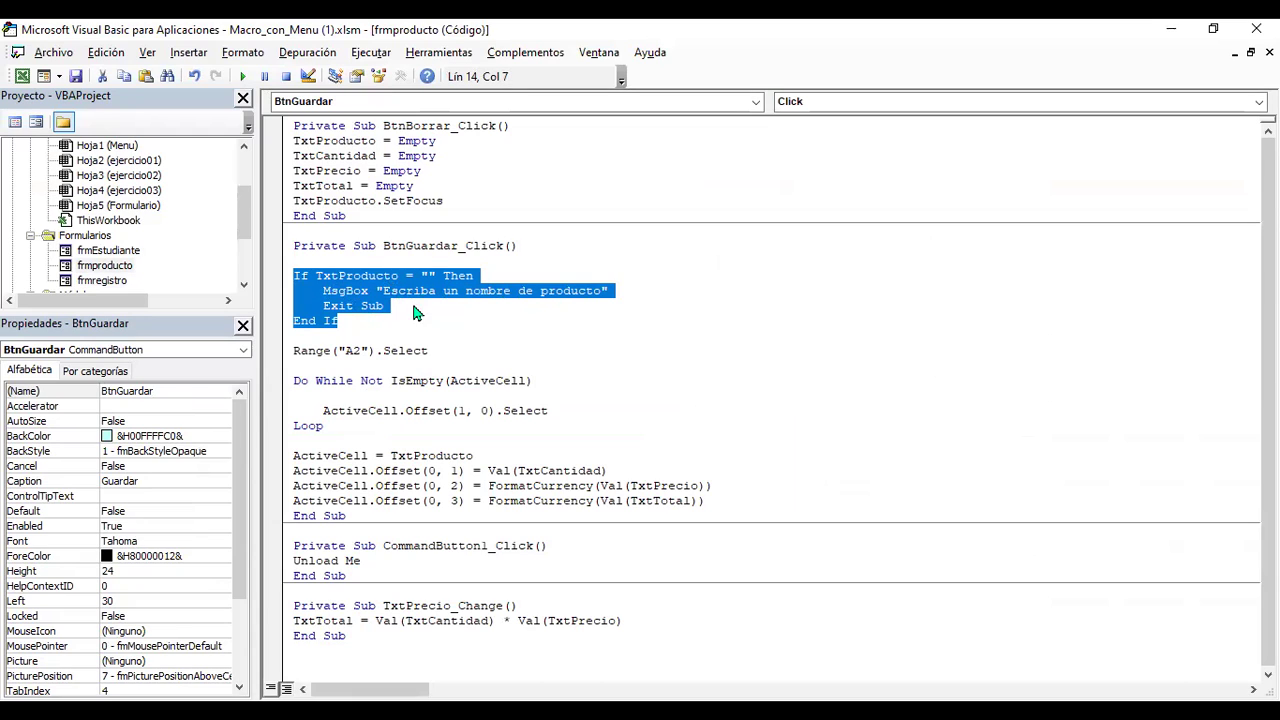
# - Paste the copied If block at the start of the BtnGuardar_Click procedure of frmregistro, above the row insertion code
pyautogui.doubleClick(113, 284)
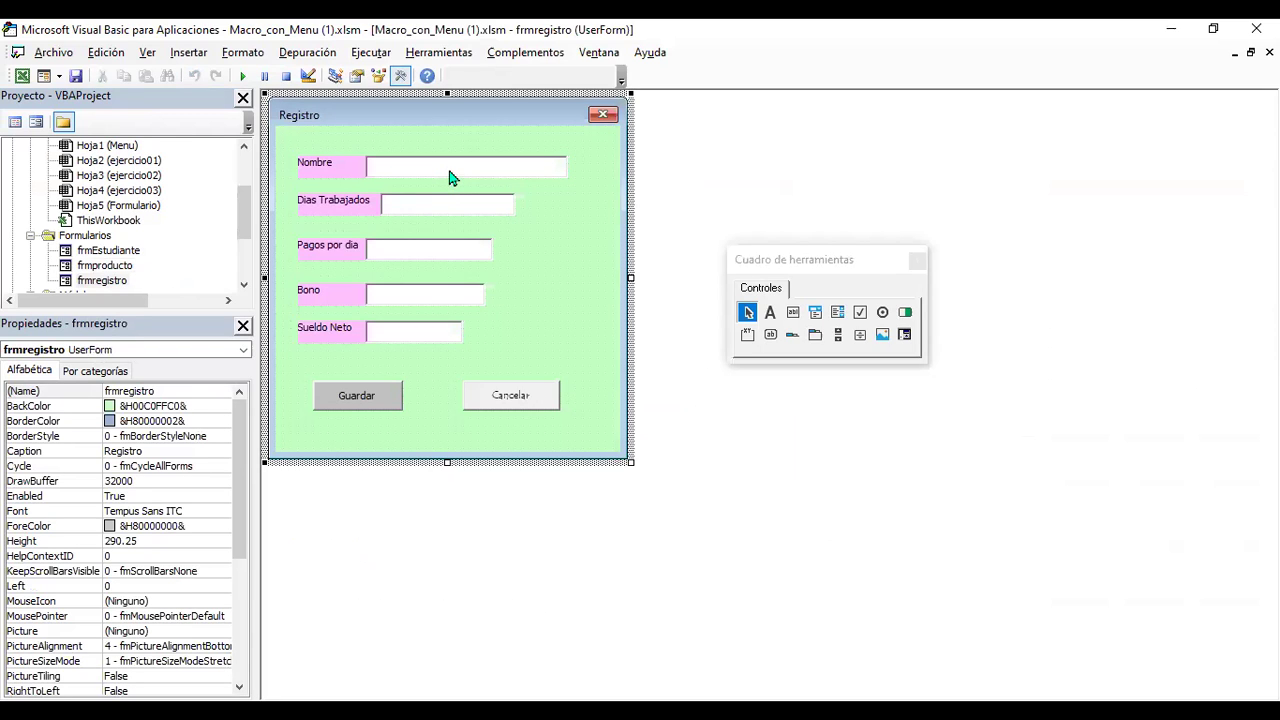
pyautogui.doubleClick(391, 394)
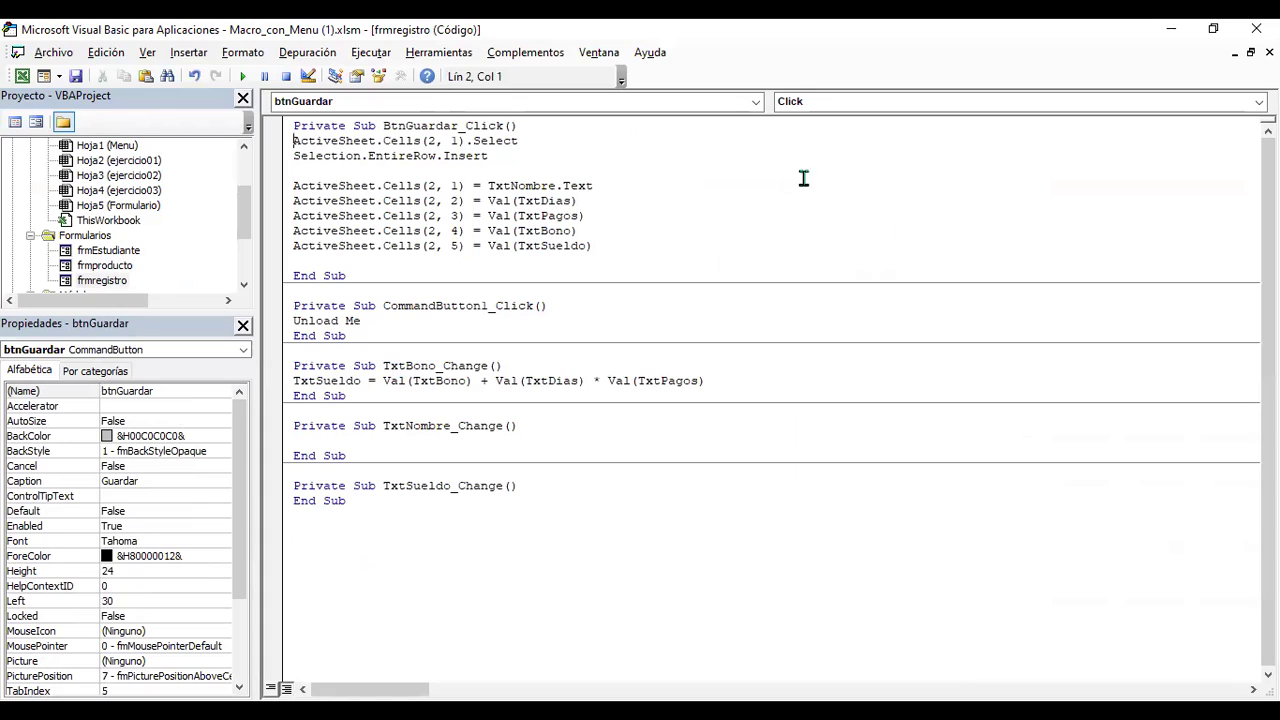
pyautogui.press('Return')
pyautogui.press('Up')
pyautogui.press('Return')
pyautogui.press('Up')
pyautogui.press('Return')
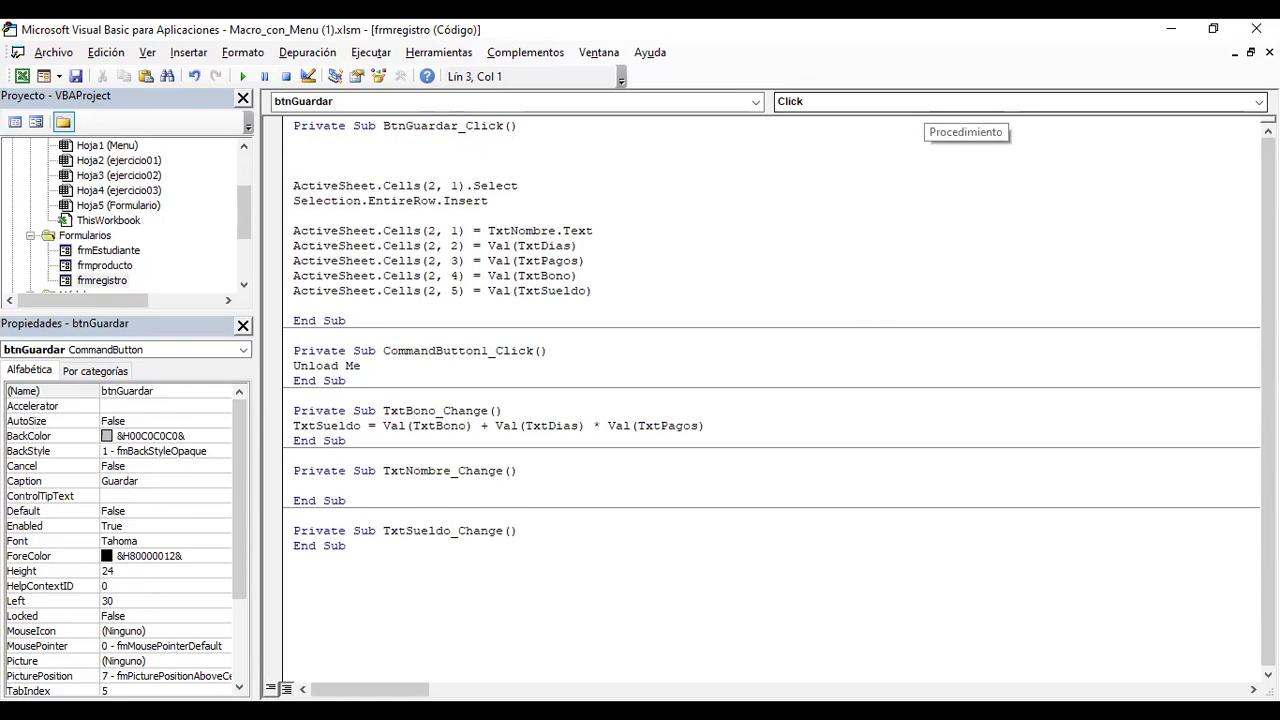
pyautogui.hotkey('ctrl', 'v')
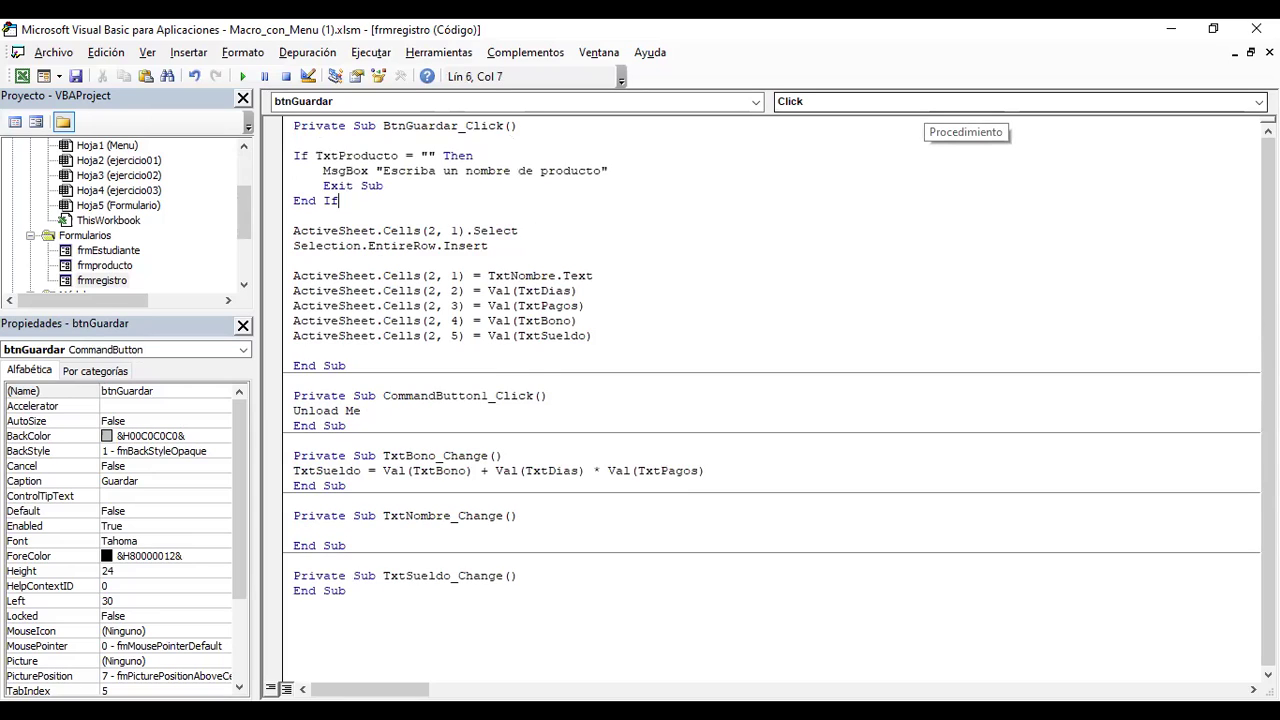
# - Change the field checked in the pasted If condition from TxtProducto to TxtNombre
pyautogui.press('Up')
pyautogui.press('Up')
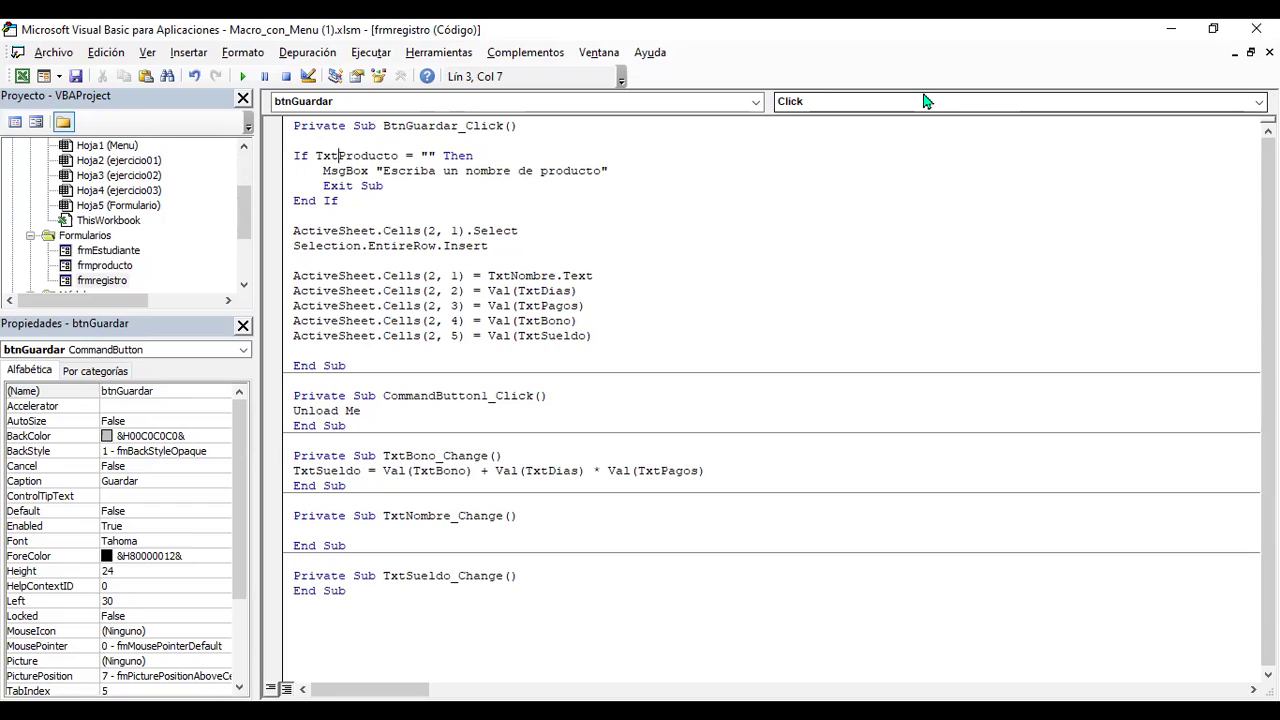
pyautogui.hotkey('shift', 'Right')
pyautogui.hotkey('shift', 'Right')
pyautogui.hotkey('shift', 'Right')
pyautogui.hotkey('shift', 'Right')
pyautogui.hotkey('shift', 'Right')
pyautogui.hotkey('shift', 'Right')
pyautogui.hotkey('shift', 'Right')
pyautogui.hotkey('shift', 'Right')
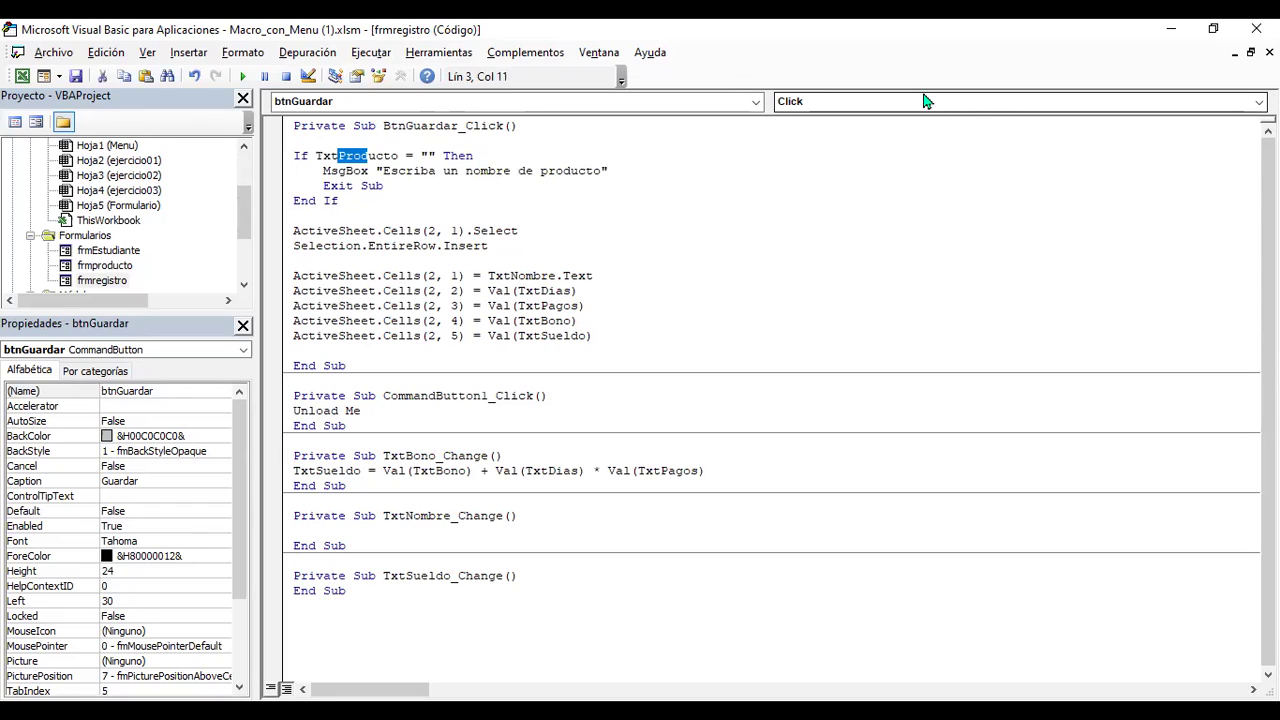
pyautogui.write('nombre')
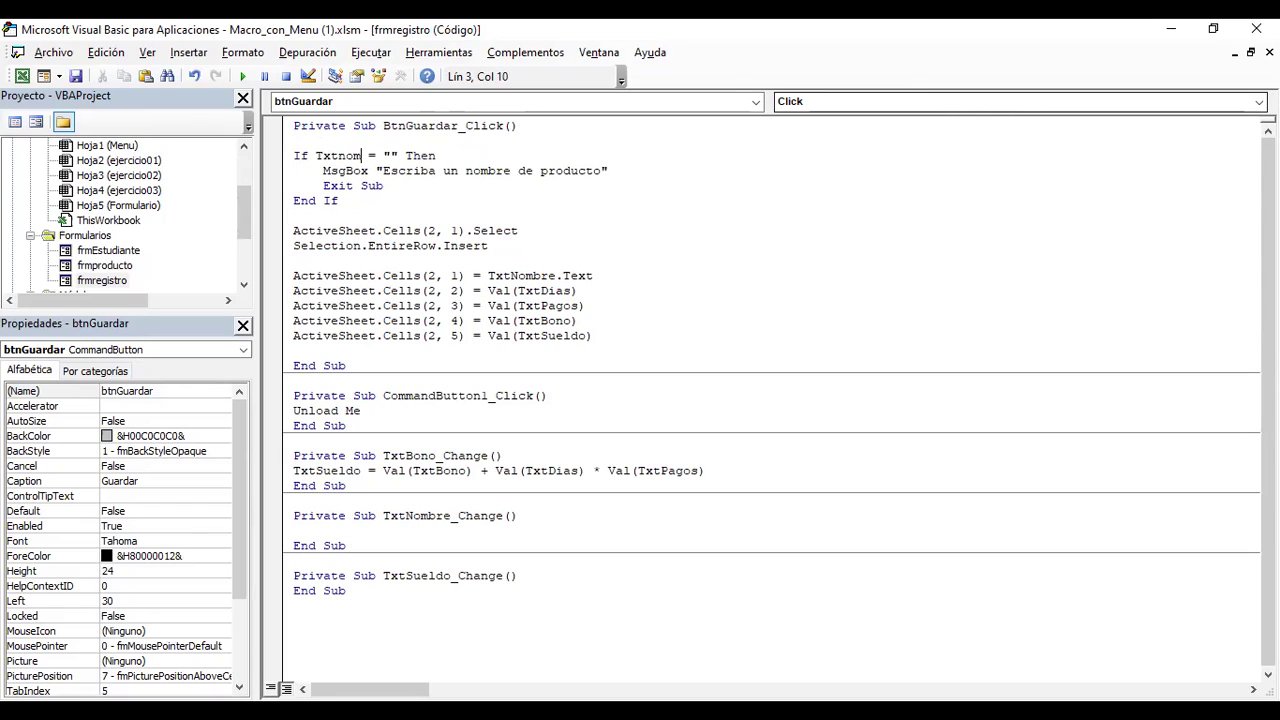
pyautogui.click(294, 140)
# - Shorten the MsgBox text in the If block to "Escriba un nombre"
pyautogui.moveTo(512, 171); pyautogui.dragTo(606, 171)
pyautogui.press('BackSpace')
pyautogui.moveTo(384, 186); pyautogui.dragTo(325, 186)
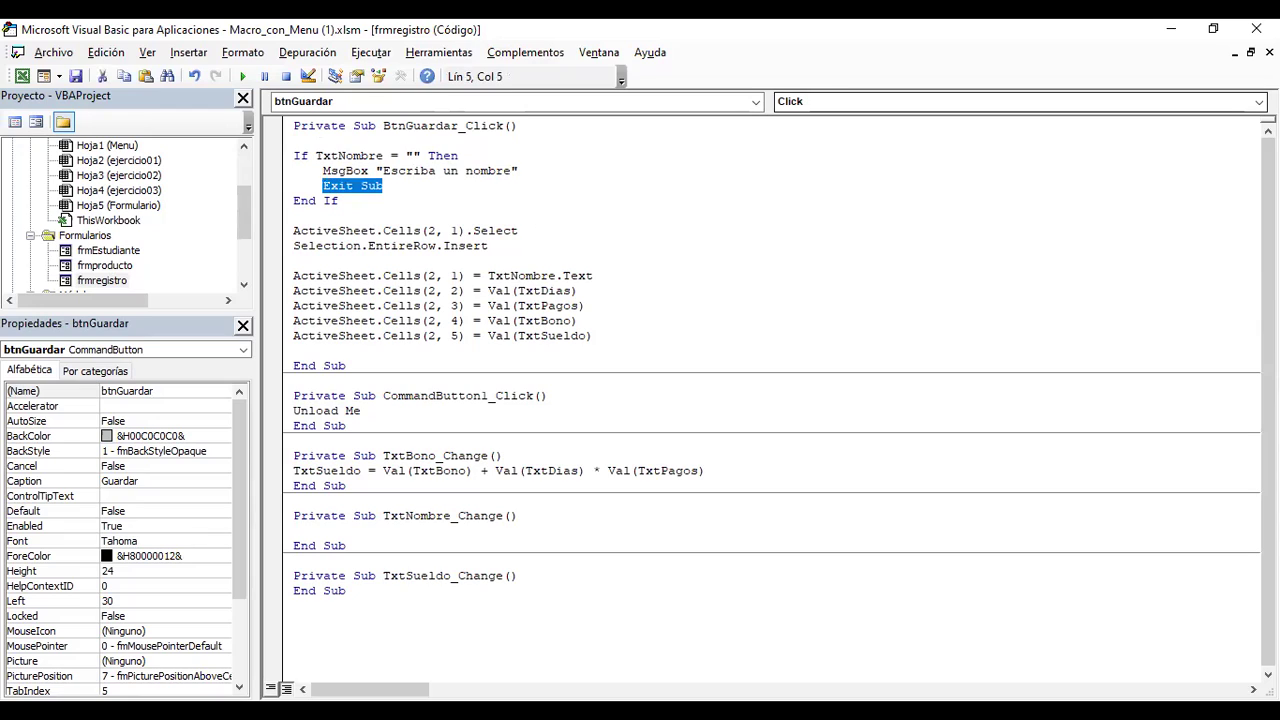
pyautogui.click(384, 186)
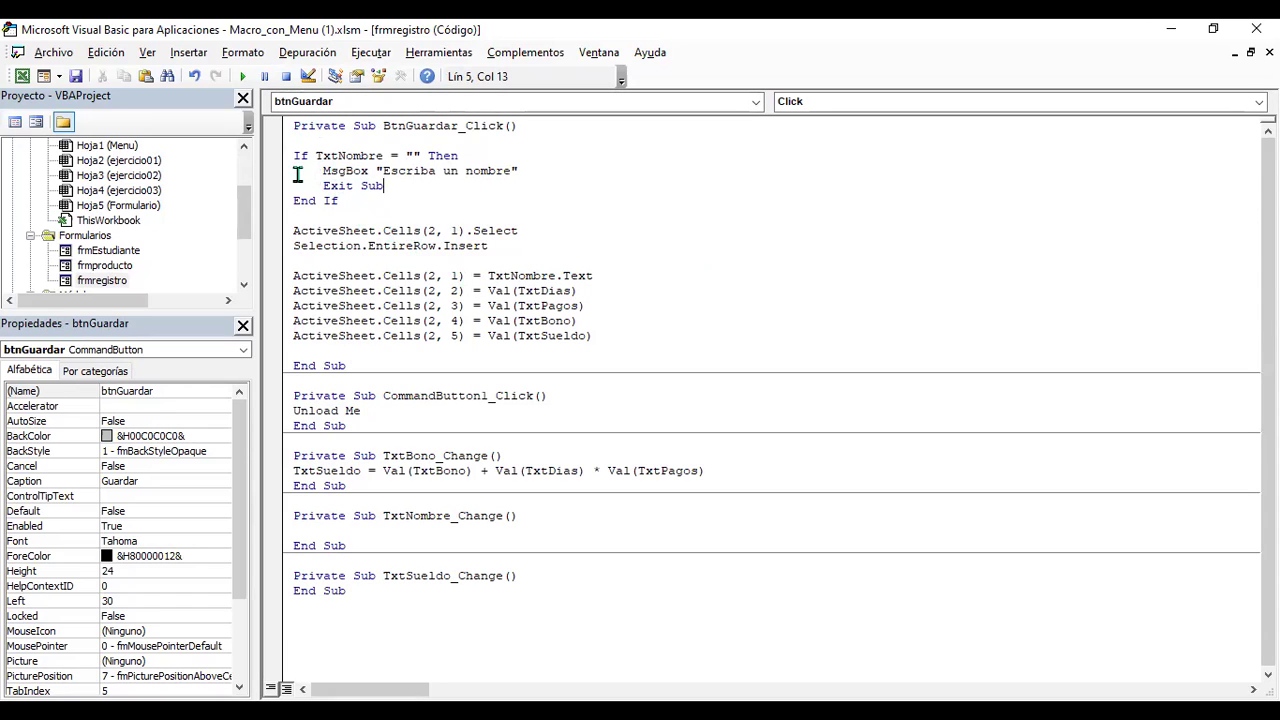
# - Run the Registro form, test saving it with an empty name, and cancel the form
pyautogui.click(243, 80)
pyautogui.click(580, 473)
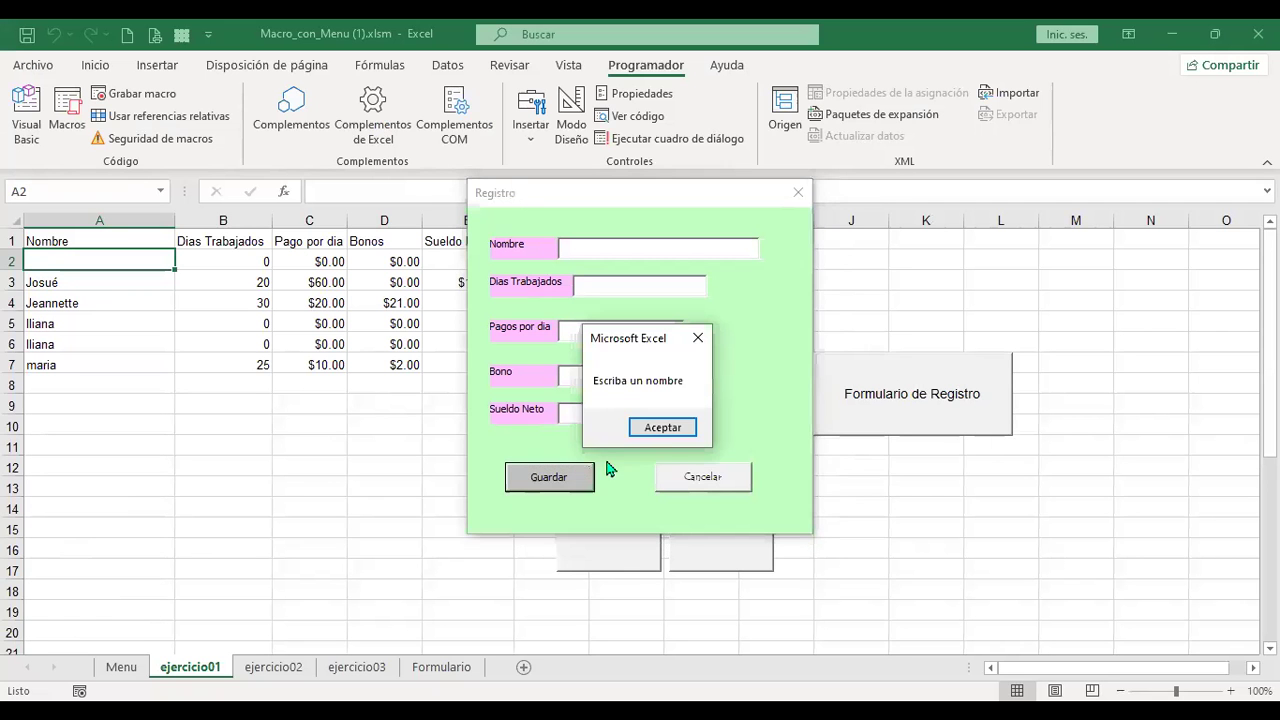
pyautogui.click(662, 427)
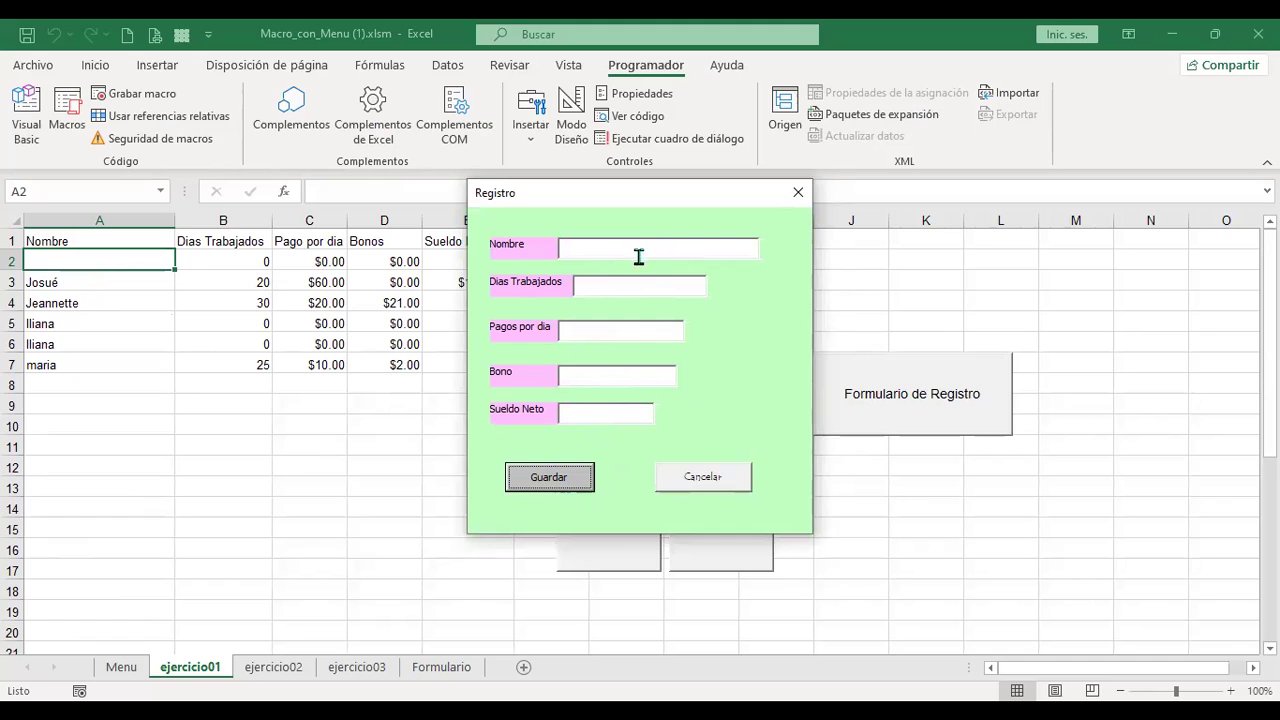
pyautogui.click(729, 484)
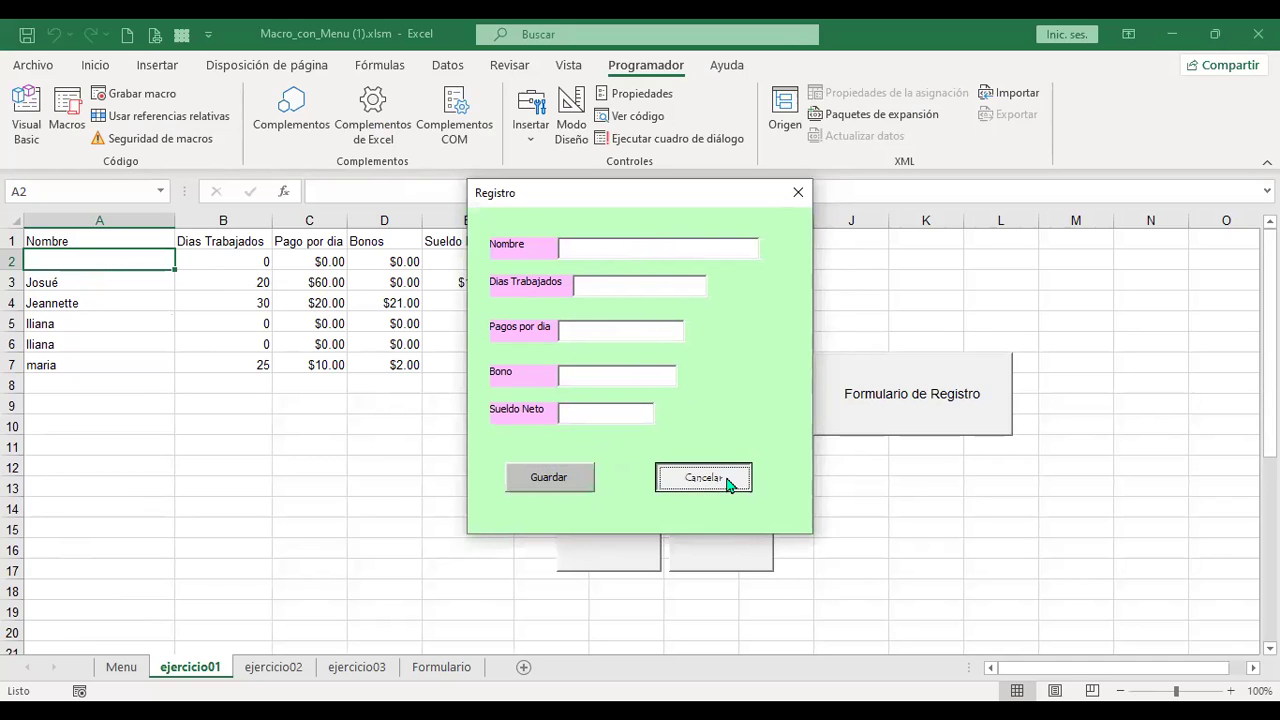
pyautogui.click(722, 484)
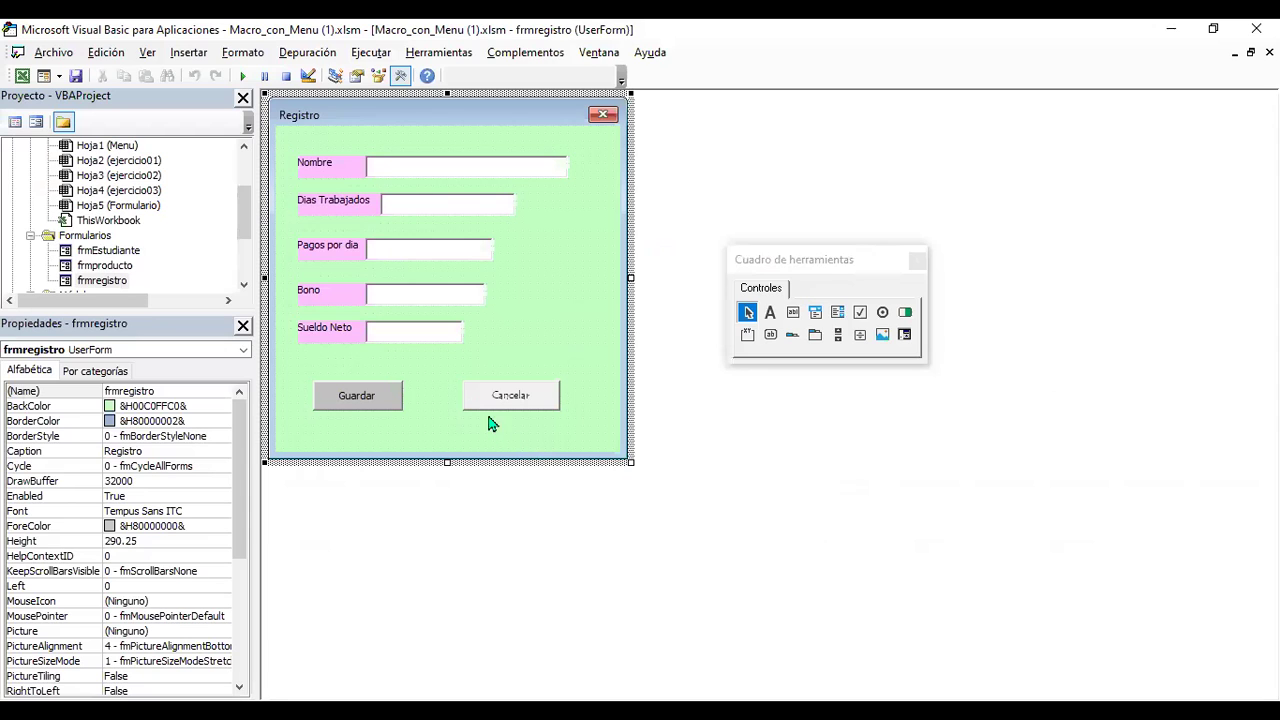
# - Switch back to Excel and test the Botón 6 button on the Menu sheet twice, returning to Menu each time
pyautogui.click(21, 76)
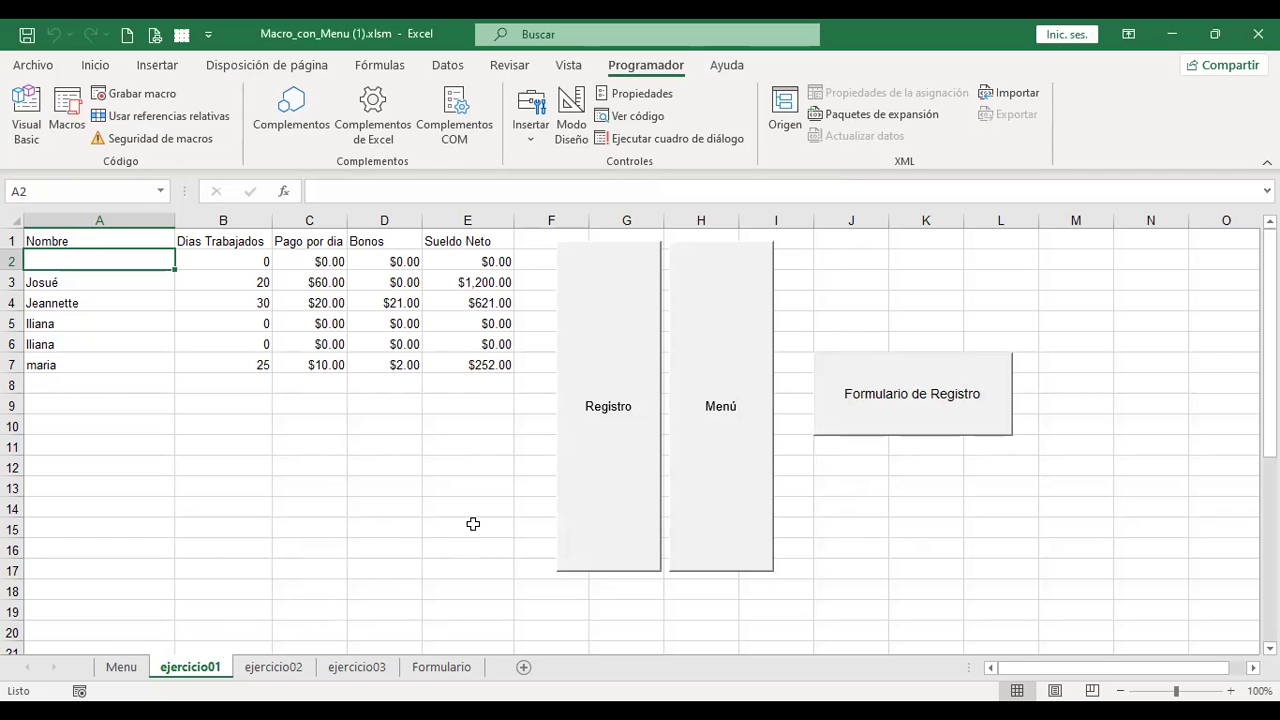
pyautogui.click(612, 428)
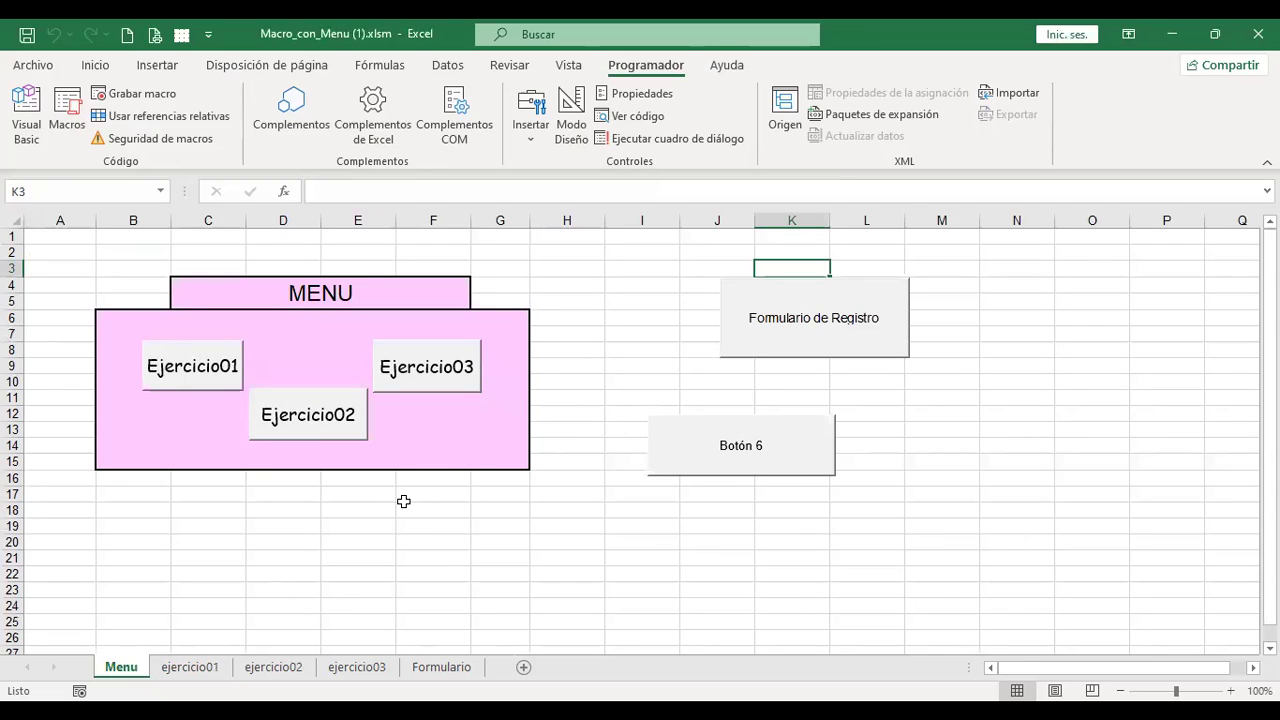
pyautogui.click(795, 450)
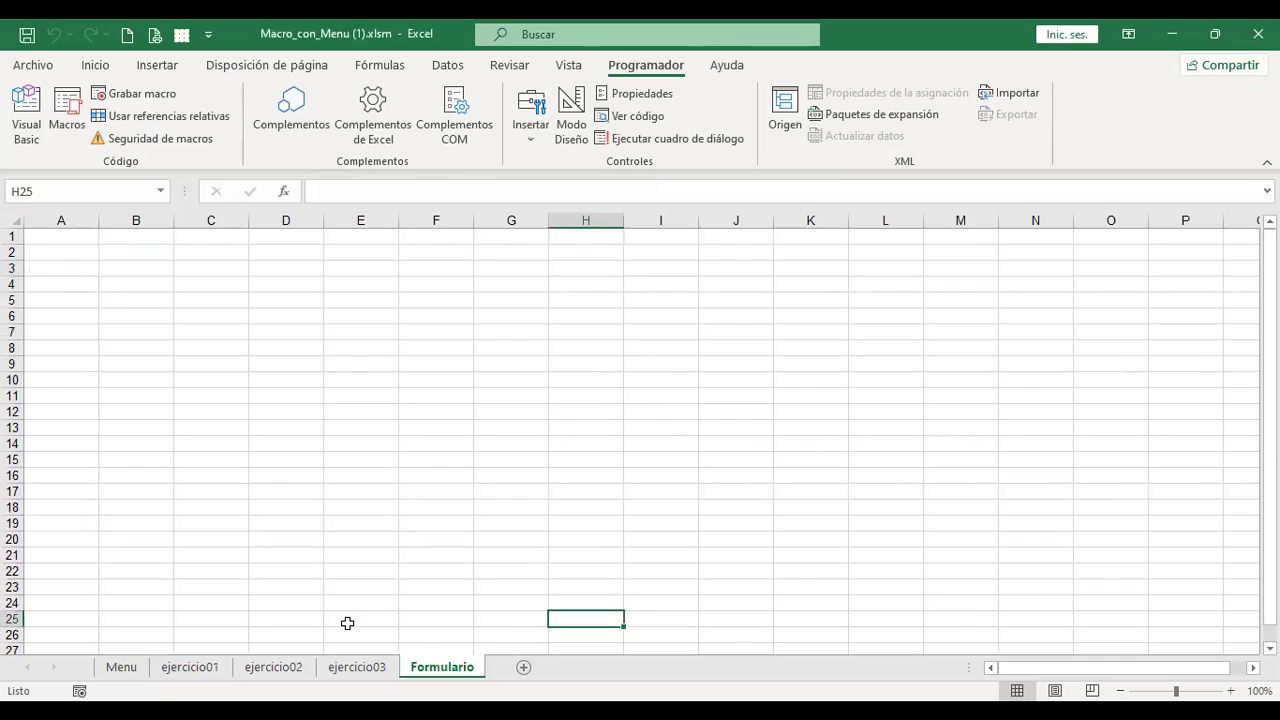
pyautogui.click(121, 667)
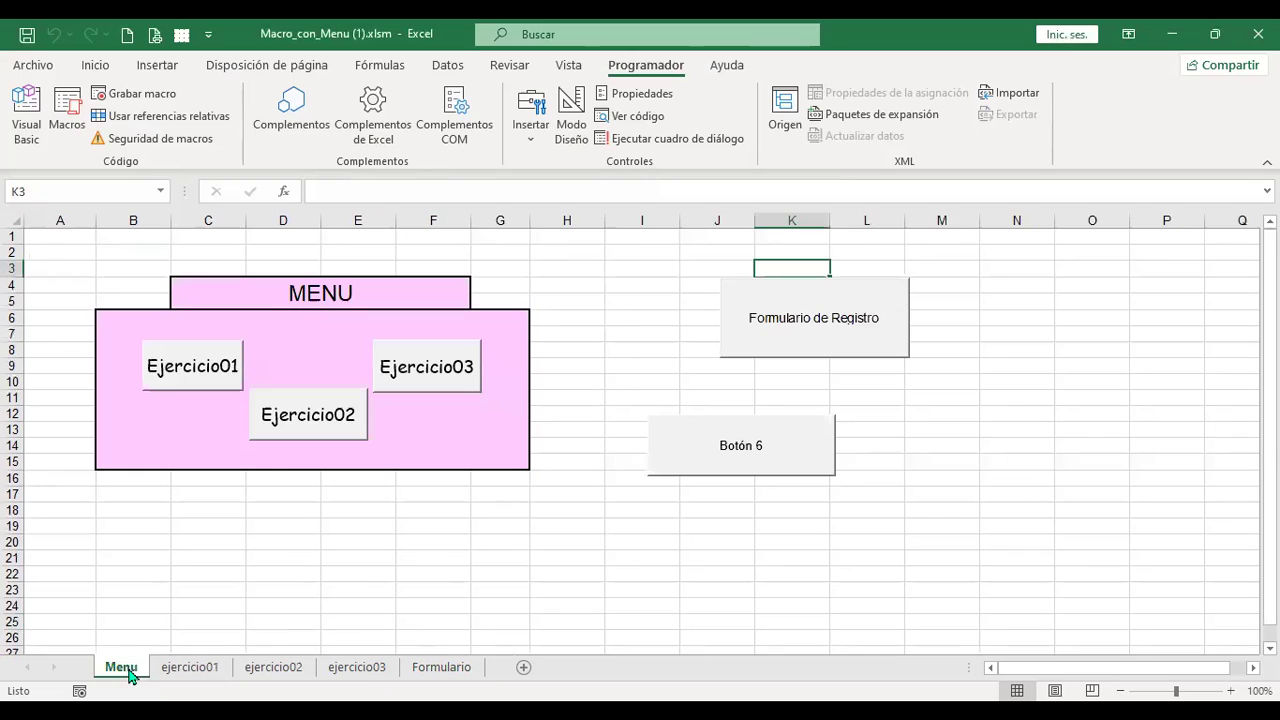
pyautogui.click(787, 453)
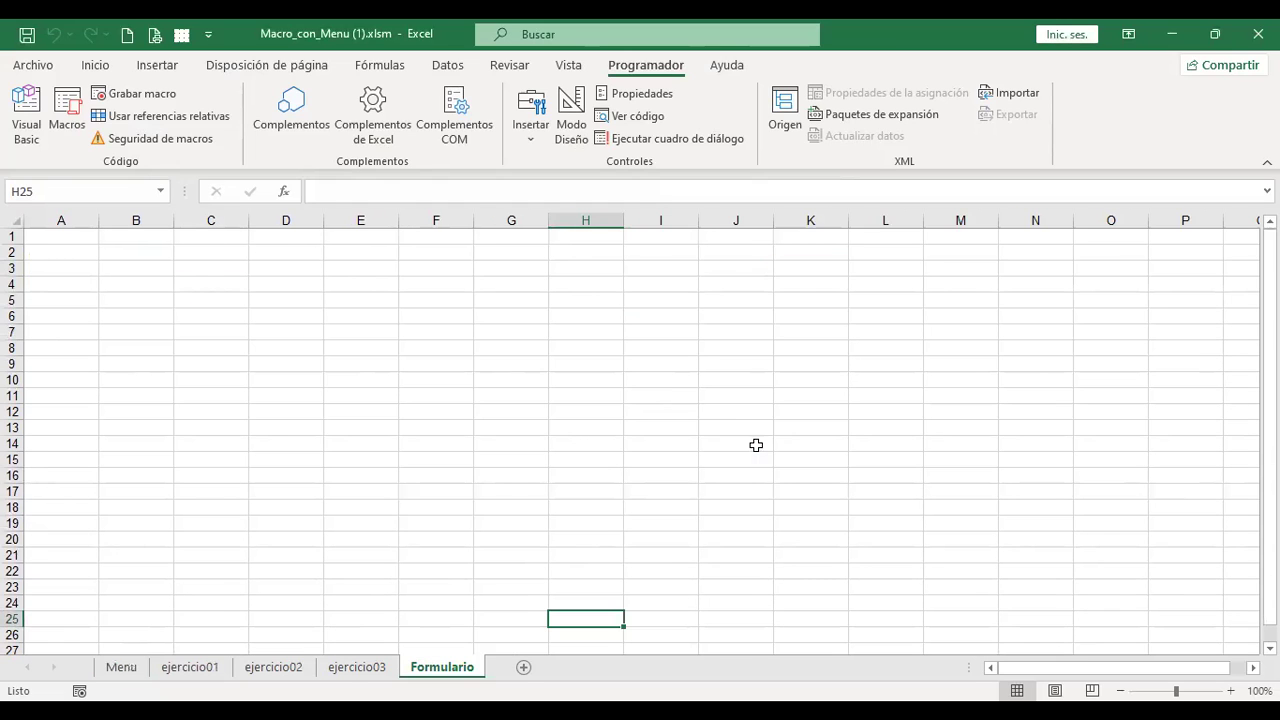
pyautogui.click(121, 667)
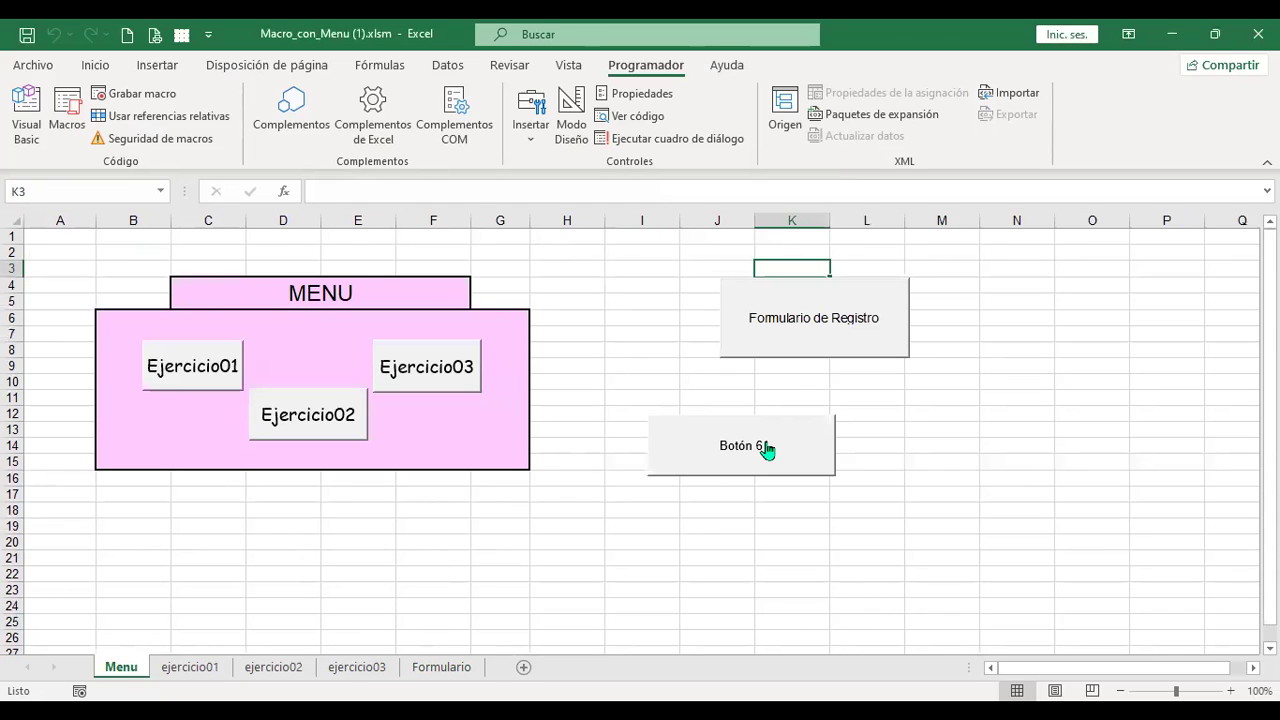
# - Toggle design mode on and off, test the Botón 6 button once more, and return to the Menu sheet
pyautogui.click(571, 118)
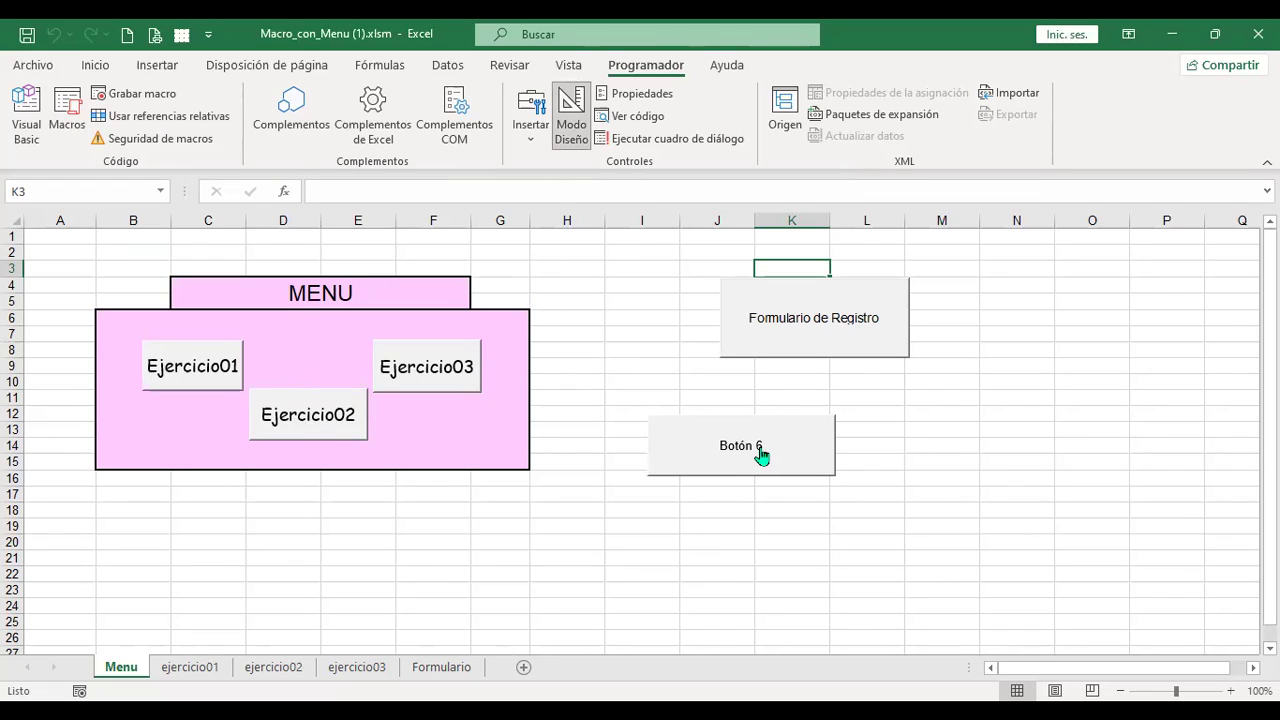
pyautogui.click(574, 120)
pyautogui.click(763, 449)
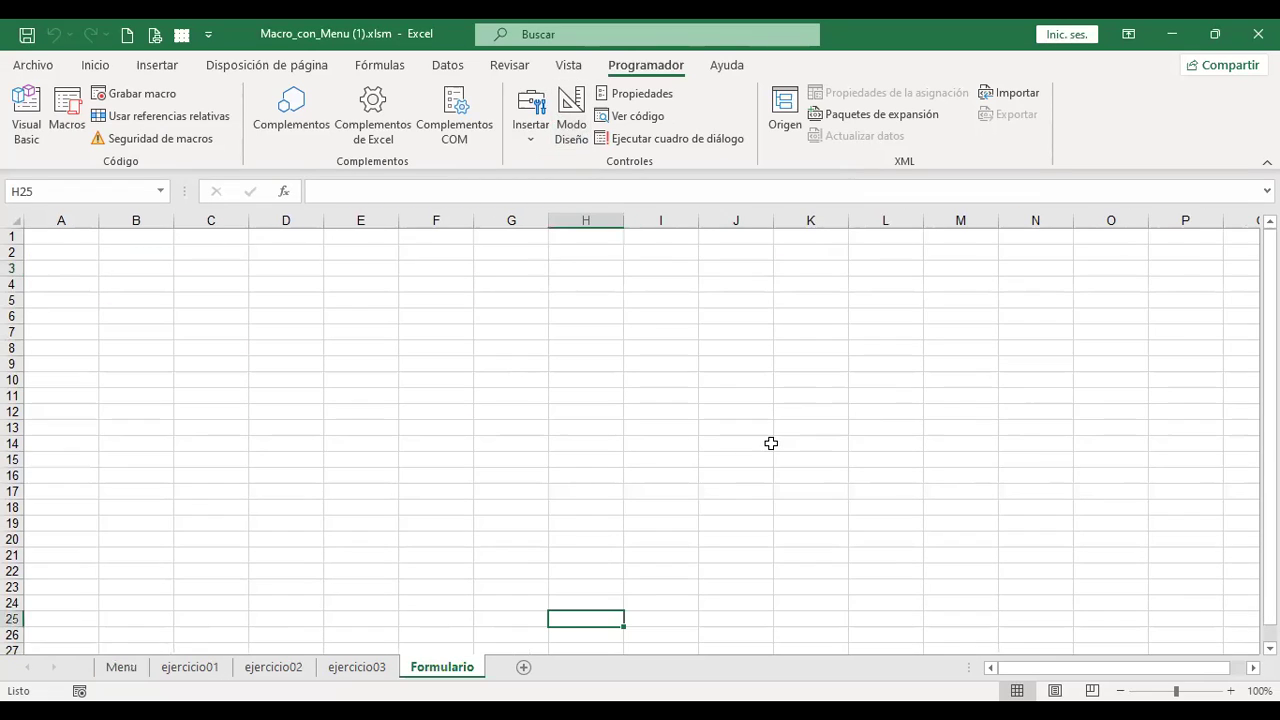
pyautogui.click(118, 668)
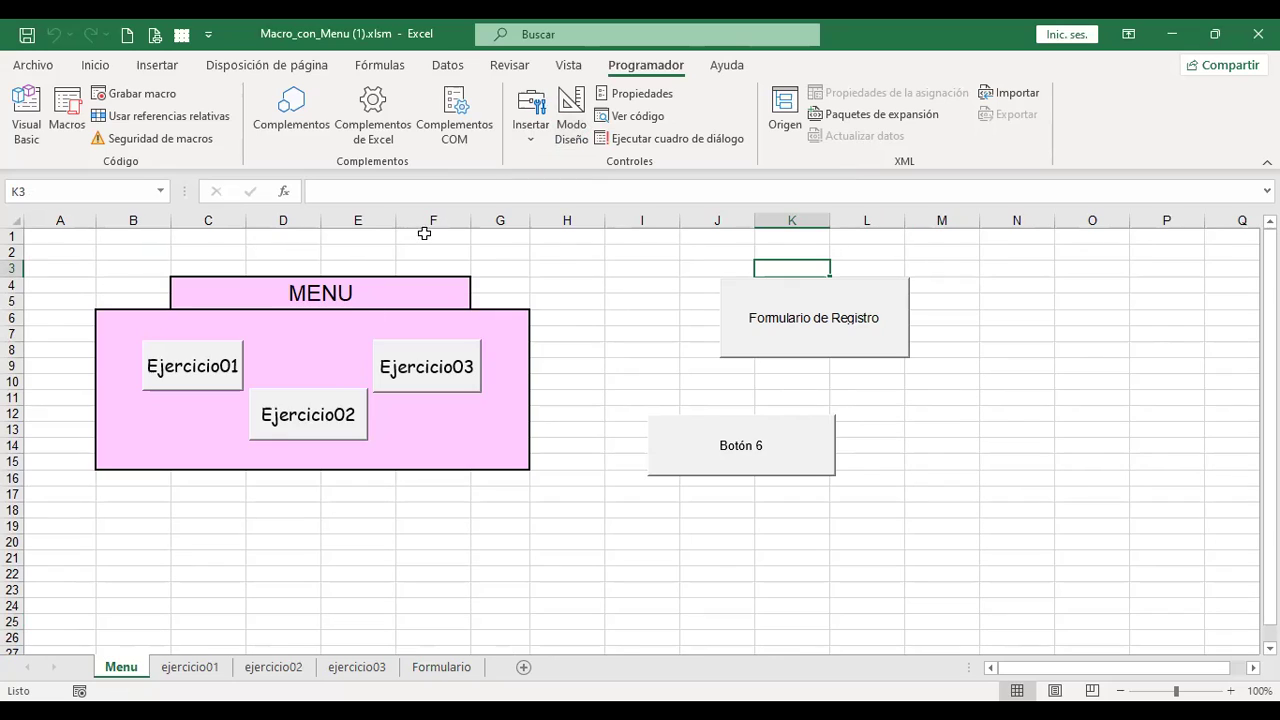
# - Turn on design mode and change the label of the Botón 6 button on the Menu sheet to "Formulario"
pyautogui.click(568, 128)
pyautogui.click(809, 448)
pyautogui.rightClick(810, 450)
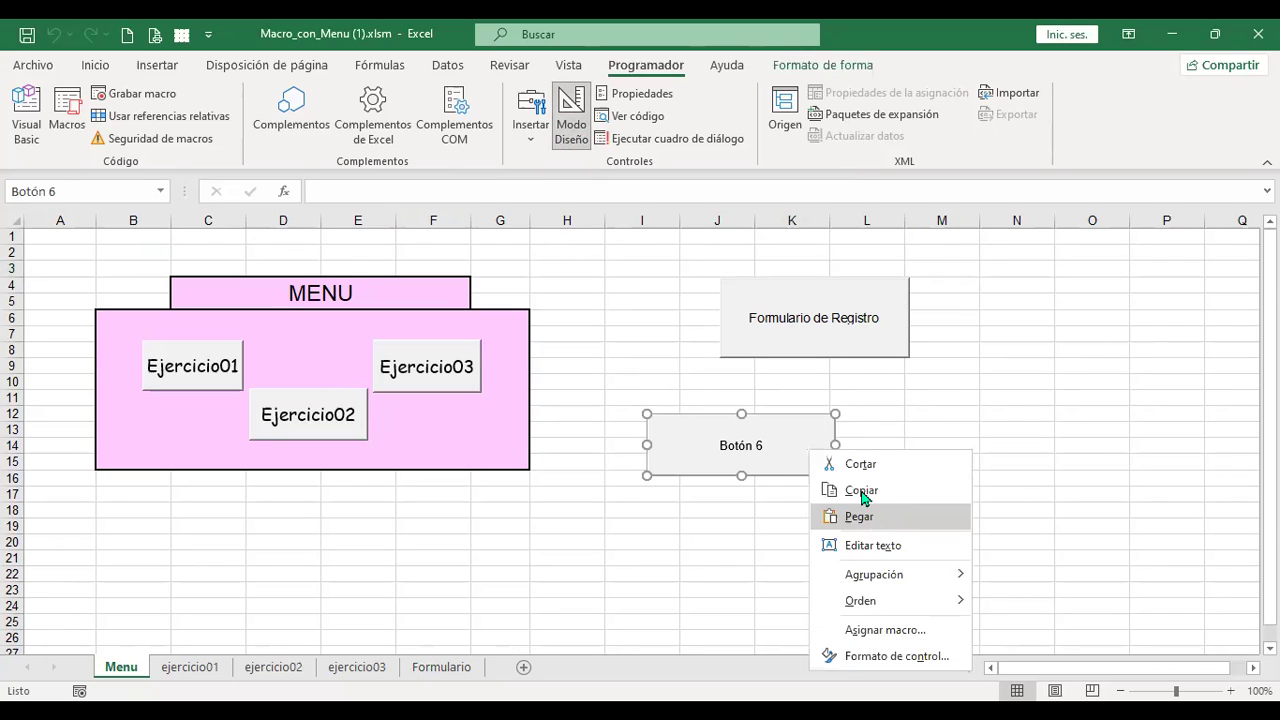
pyautogui.press('x')
pyautogui.hotkey('shift', 'Right')
pyautogui.hotkey('shift', 'Right')
pyautogui.hotkey('shift', 'Right')
pyautogui.hotkey('shift', 'Right')
pyautogui.hotkey('shift', 'Right')
pyautogui.hotkey('shift', 'Right')
pyautogui.hotkey('shift', 'Right')
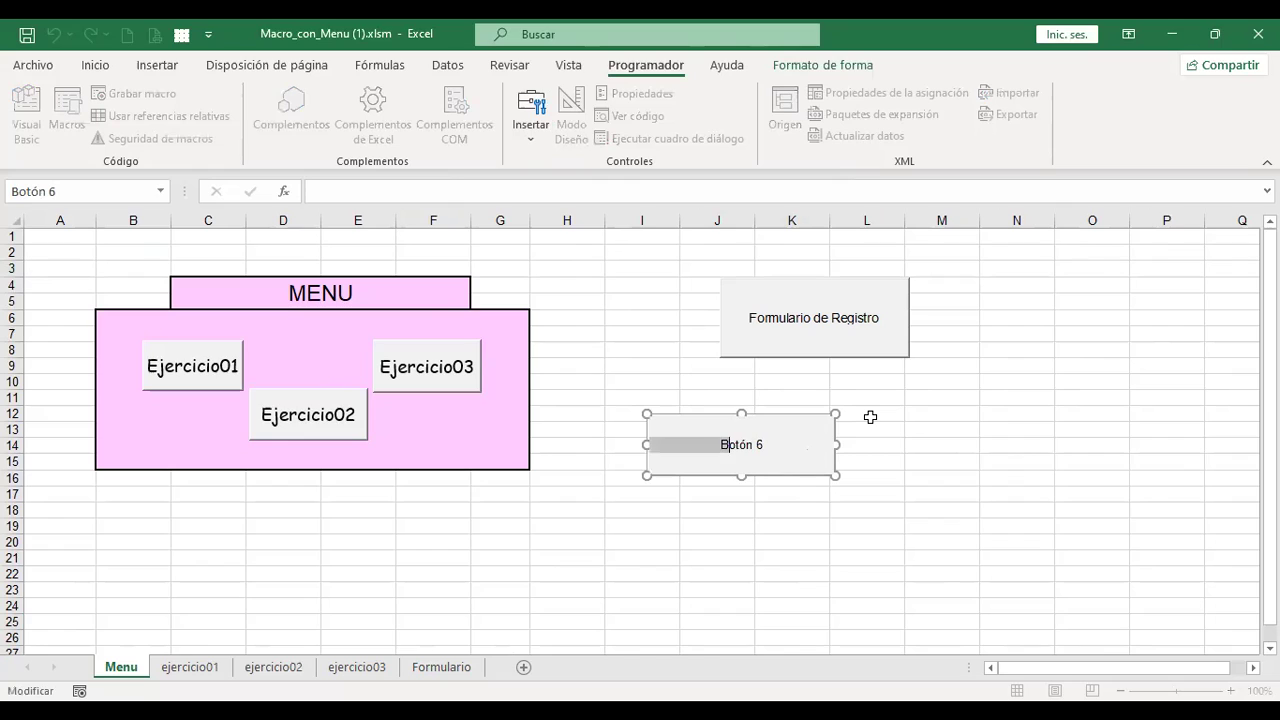
pyautogui.write('Forularia')
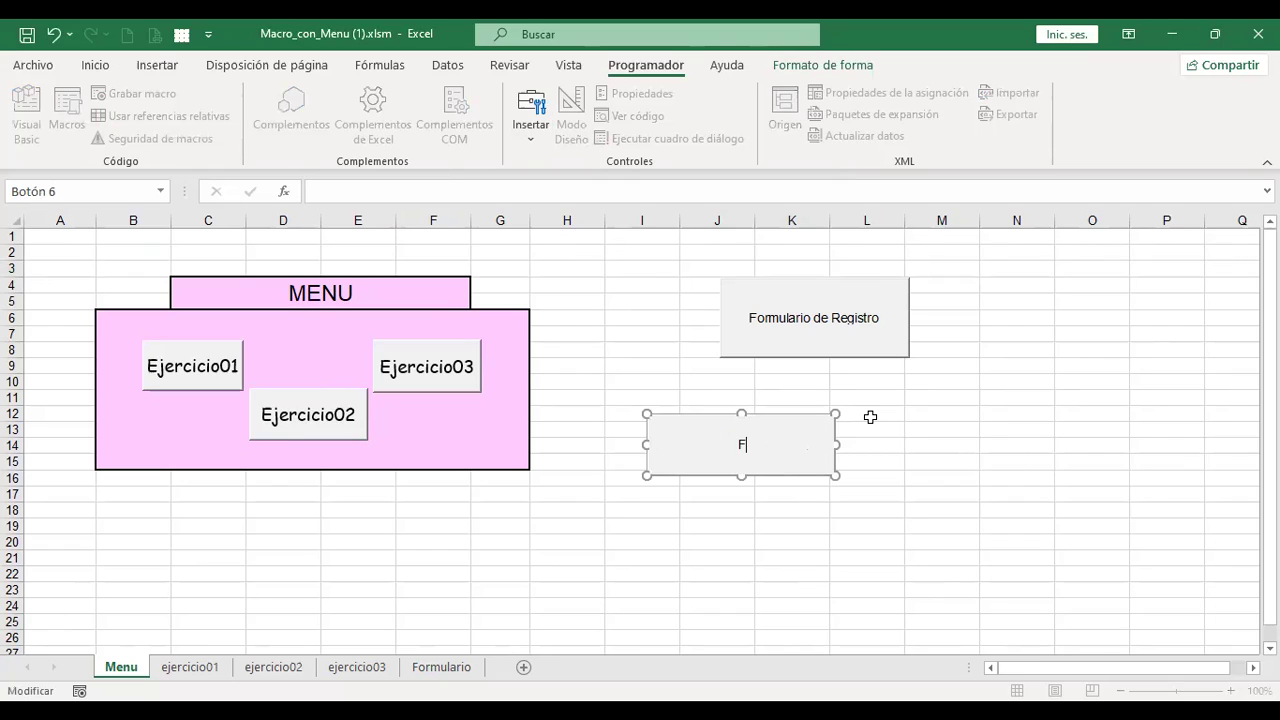
pyautogui.press('BackSpace')
pyautogui.press('BackSpace')
pyautogui.press('BackSpace')
pyautogui.press('BackSpace')
pyautogui.press('BackSpace')
pyautogui.press('BackSpace')
pyautogui.write('mulario')
pyautogui.click(870, 417)
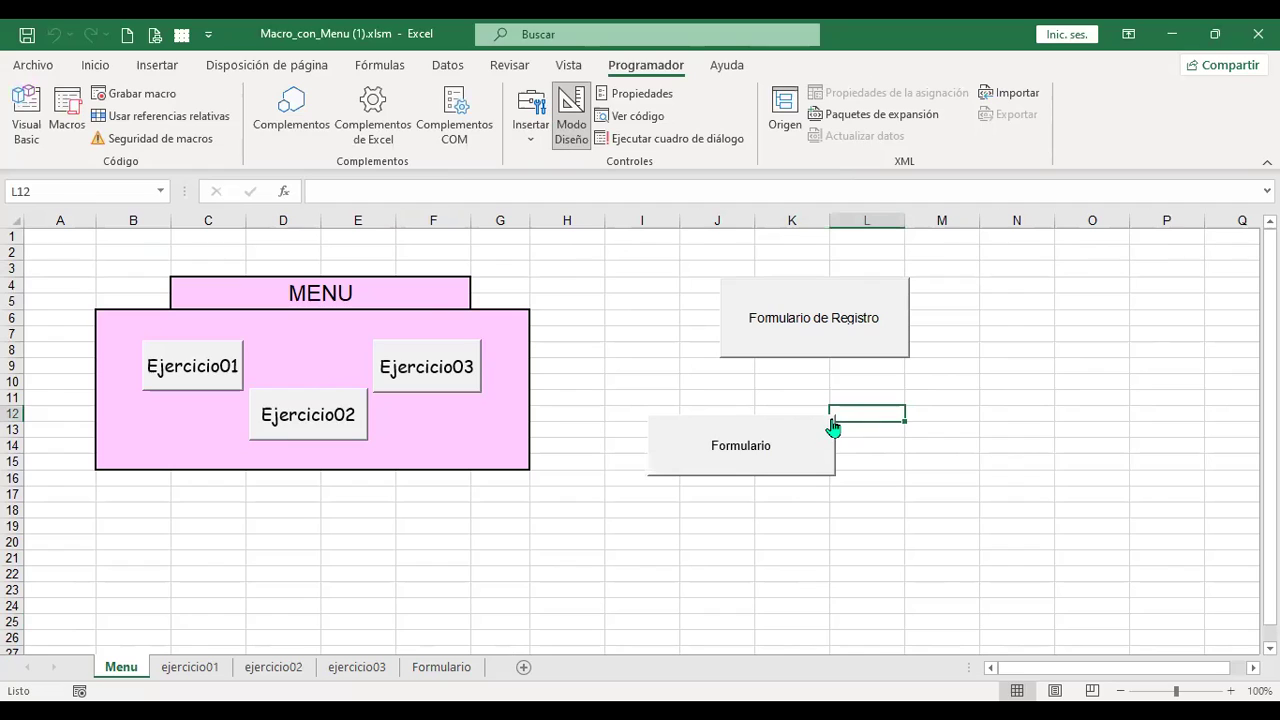
# - Move the Formulario button directly beneath the Formulario de Registro button, aligned with its edges, and deselect it
pyautogui.rightClick(832, 427)
pyautogui.click(818, 432)
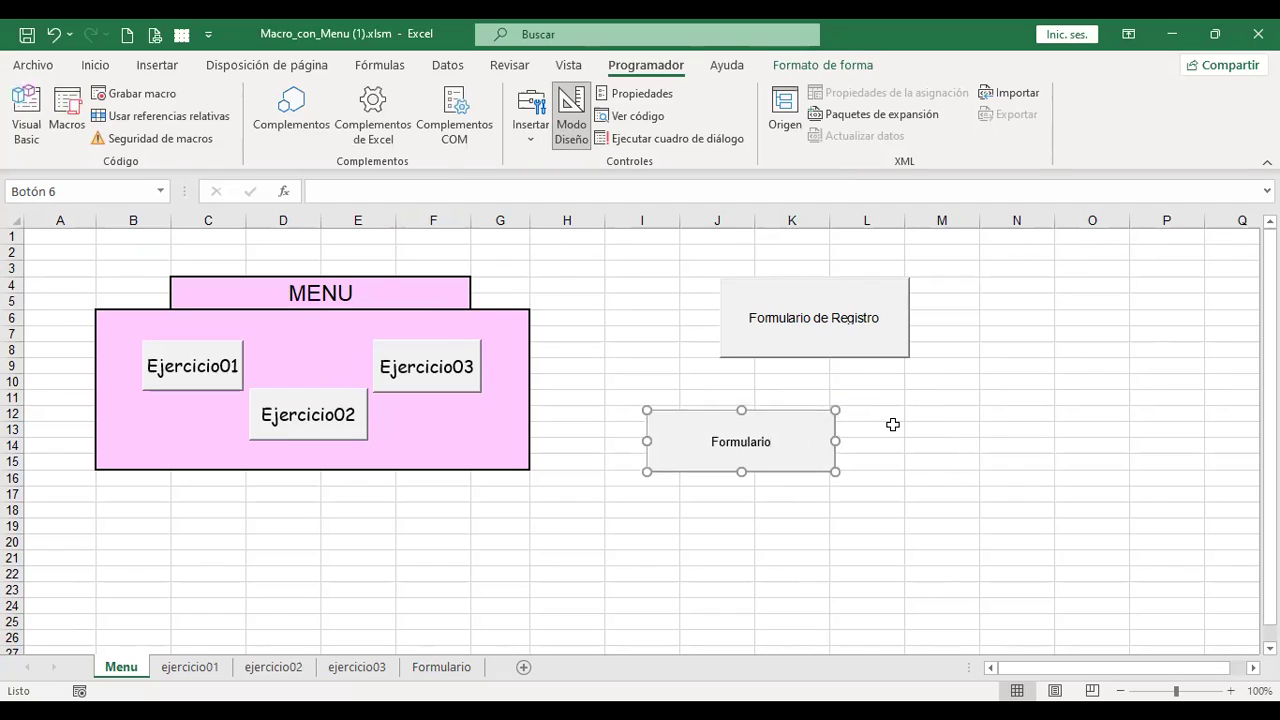
pyautogui.press('Up')
pyautogui.press('Up')
pyautogui.press('Up')
pyautogui.press('Up')
pyautogui.press('Up')
pyautogui.press('Up')
pyautogui.press('Right')
pyautogui.press('Right')
pyautogui.press('Right')
pyautogui.press('Right')
pyautogui.press('Right')
pyautogui.press('Right')
pyautogui.press('Right')
pyautogui.press('Down')
pyautogui.press('Down')
pyautogui.press('Down')
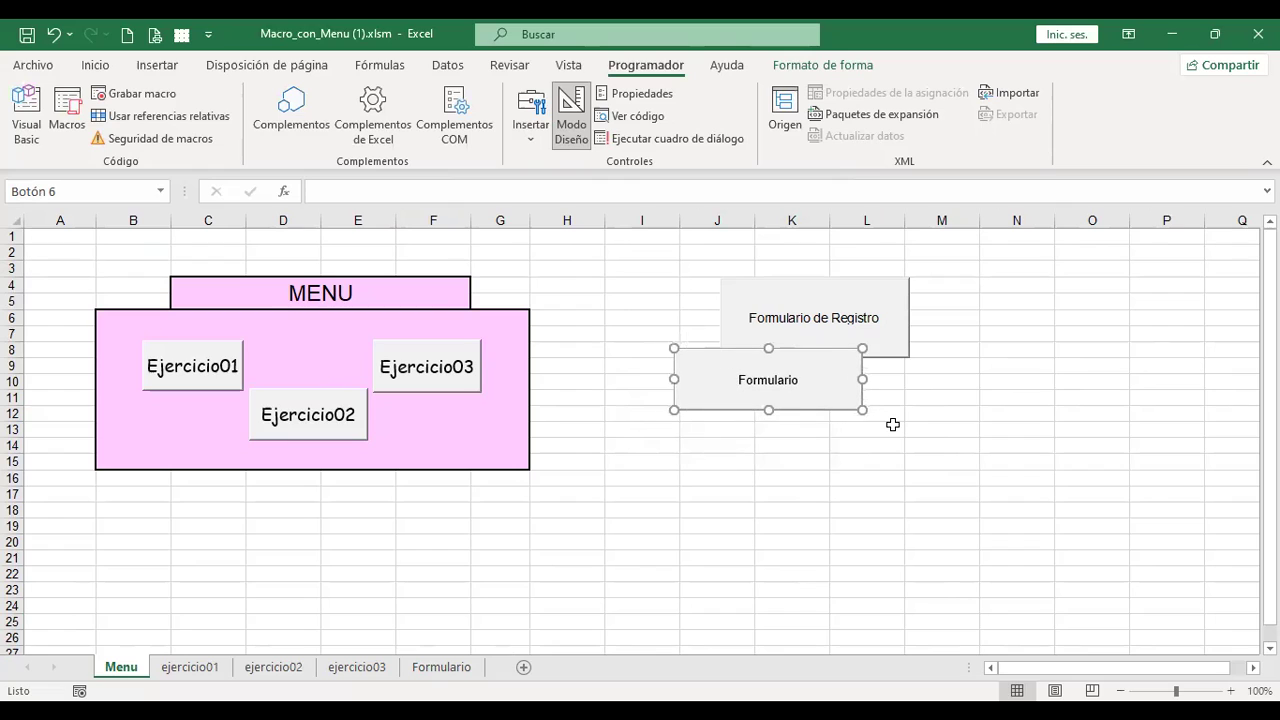
pyautogui.press('Right')
pyautogui.press('Right')
pyautogui.press('Right')
pyautogui.press('Right')
pyautogui.press('Right')
pyautogui.press('Right')
pyautogui.press('Right')
pyautogui.press('Right')
pyautogui.press('Right')
pyautogui.press('Right')
pyautogui.press('Right')
pyautogui.press('Right')
pyautogui.press('Right')
pyautogui.press('Right')
pyautogui.press('Right')
pyautogui.press('Right')
pyautogui.press('Right')
pyautogui.press('Right')
pyautogui.press('Right')
pyautogui.press('Right')
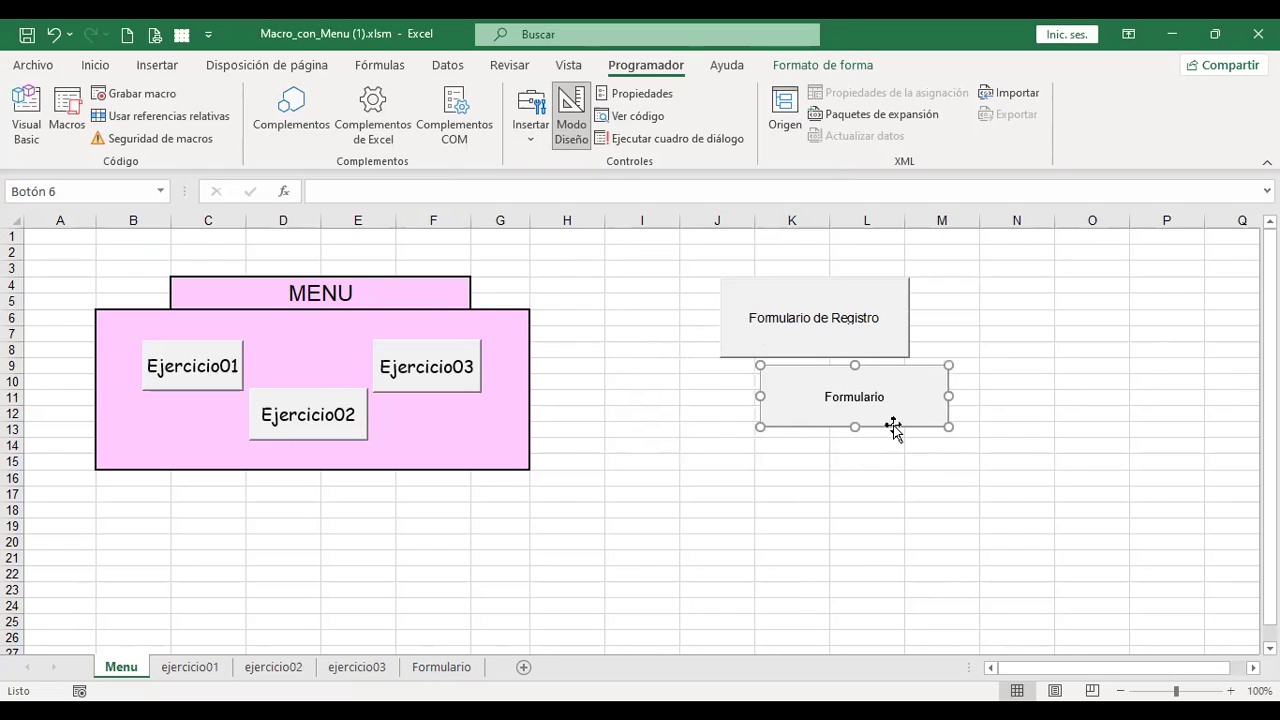
pyautogui.press('Left')
pyautogui.press('Left')
pyautogui.press('Left')
pyautogui.press('Left')
pyautogui.press('Left')
pyautogui.press('Left')
pyautogui.press('Left')
pyautogui.press('Left')
pyautogui.press('Left')
pyautogui.press('Left')
pyautogui.press('Left')
pyautogui.press('Left')
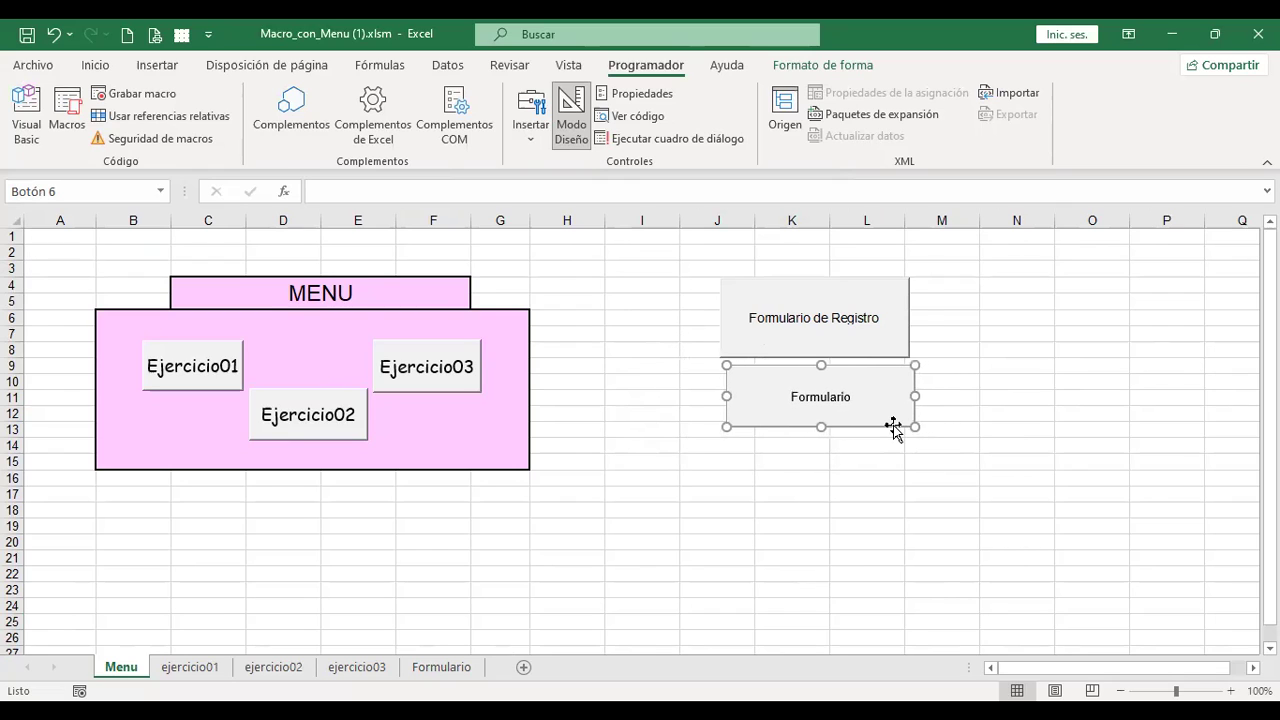
pyautogui.press('Right')
pyautogui.press('Right')
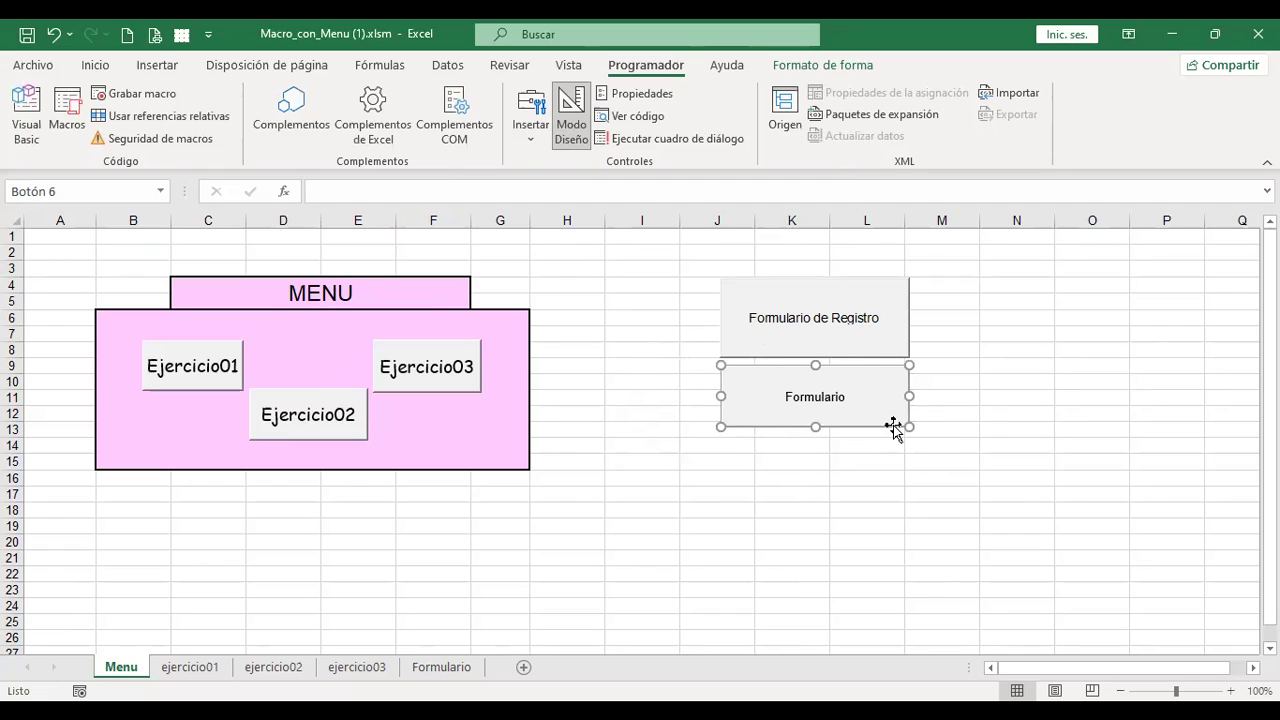
pyautogui.click(871, 494)
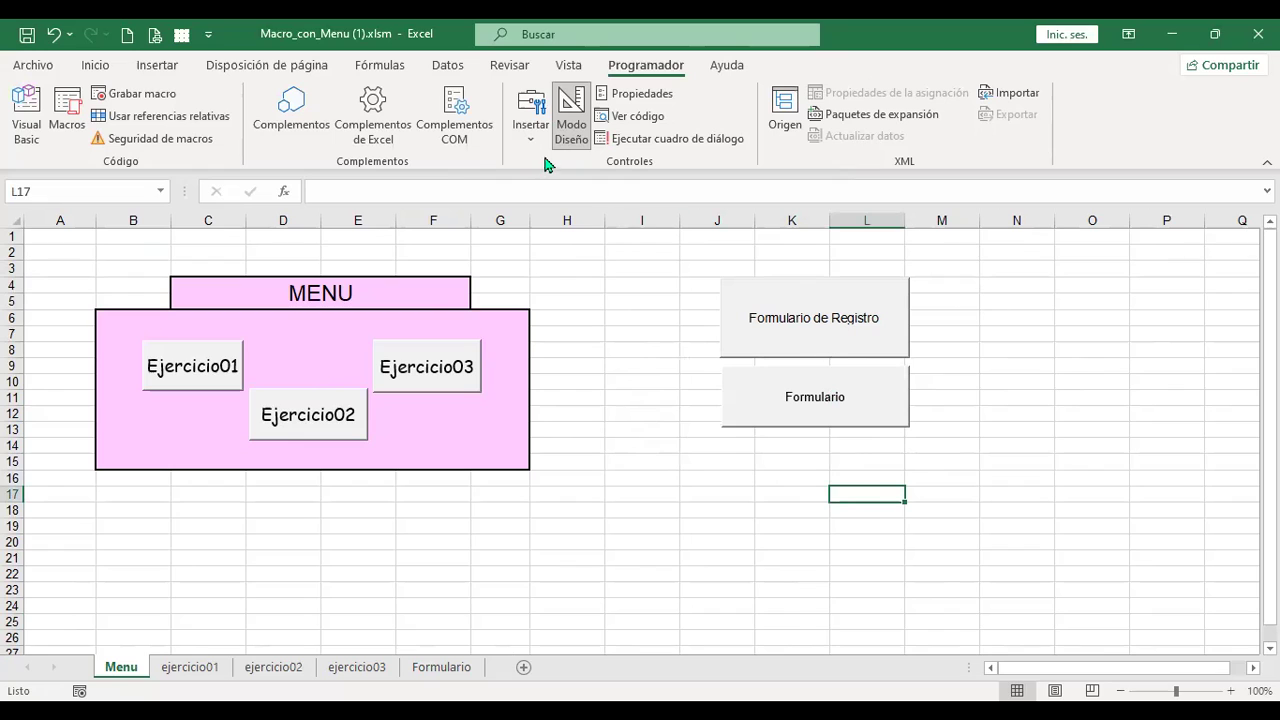
# - Turn off design mode, test the Formulario de Registro button on the Menu sheet, and cancel the form
pyautogui.click(571, 110)
pyautogui.click(847, 300)
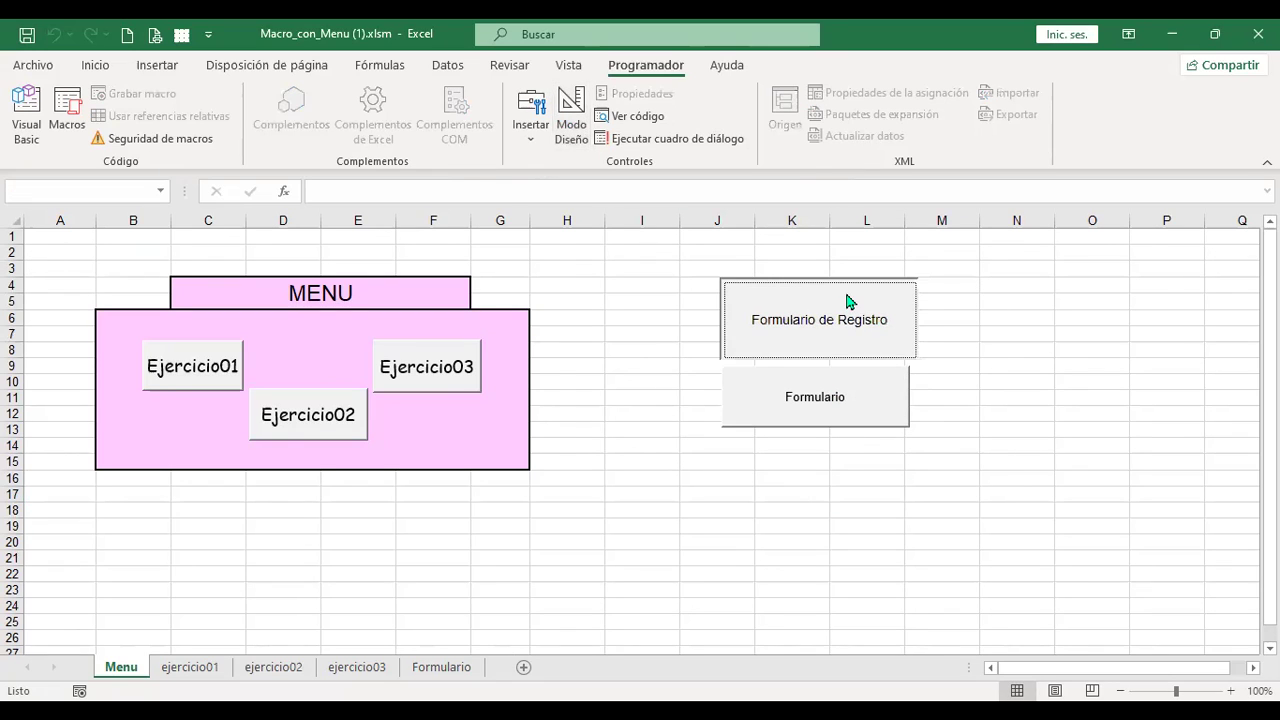
pyautogui.click(701, 484)
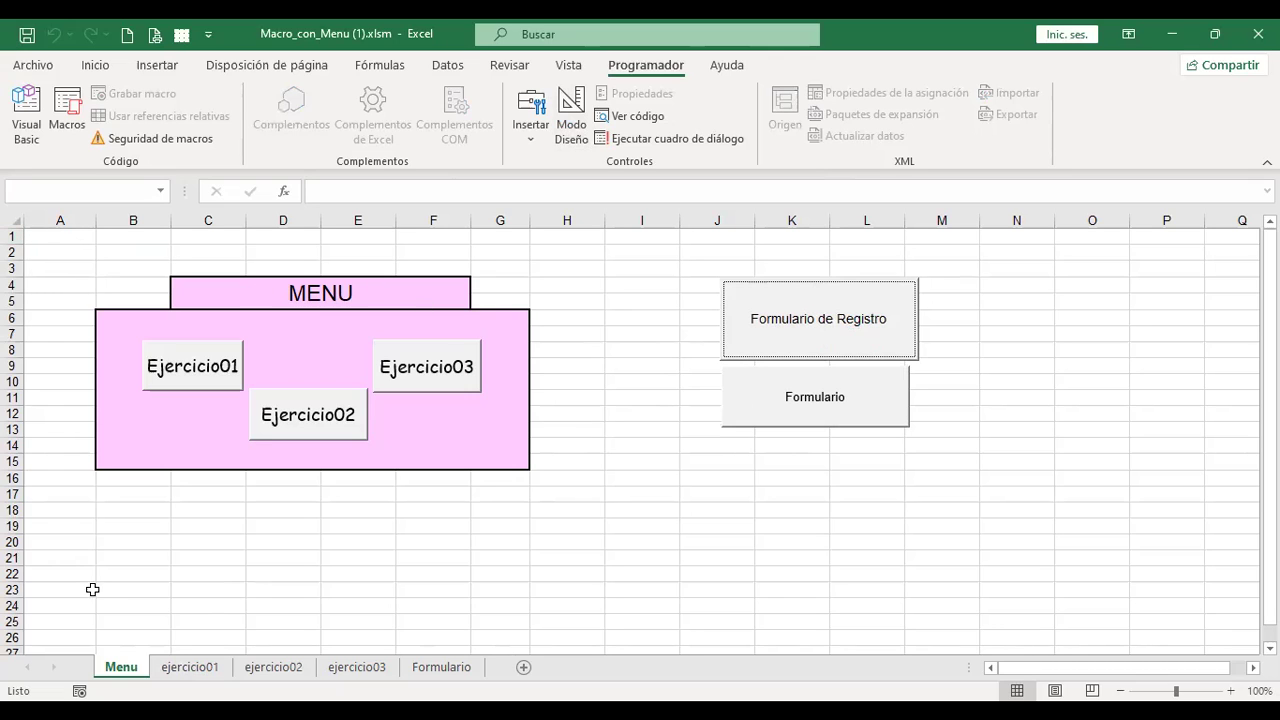
# - Open the Registro form from the ejercicio01 sheet, cancel it, and return to the Menu sheet
pyautogui.click(192, 667)
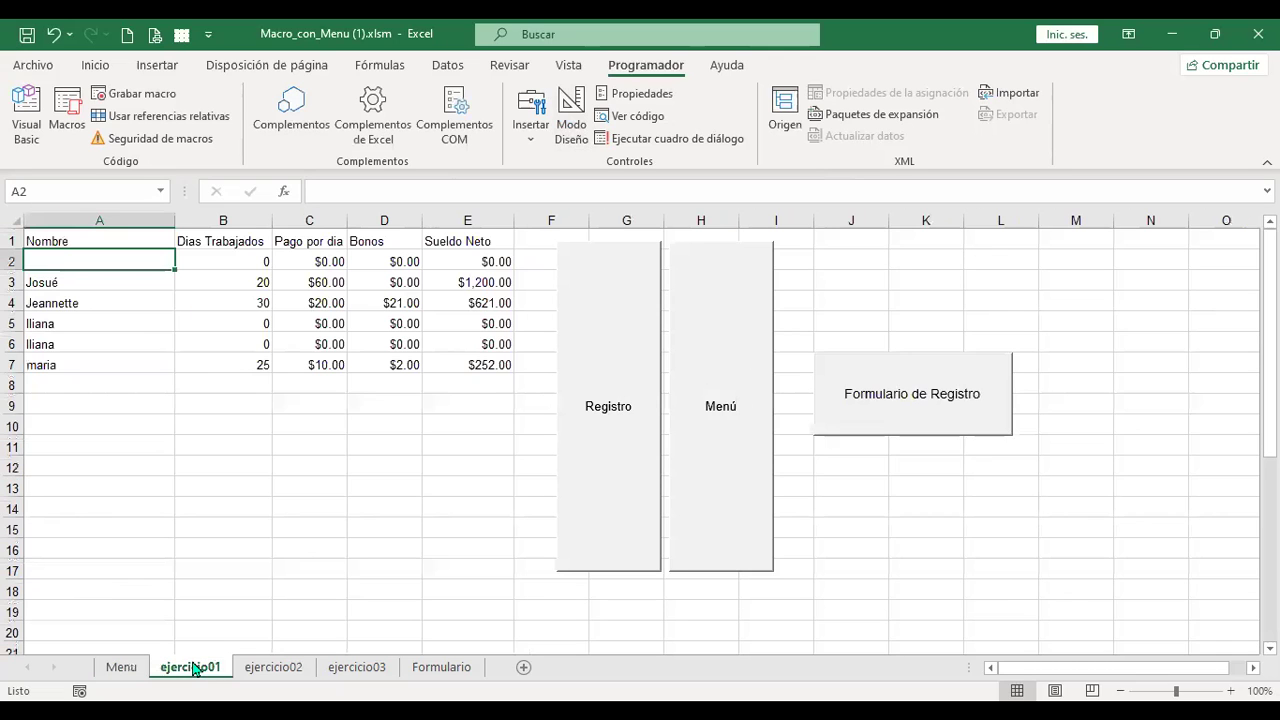
pyautogui.click(947, 396)
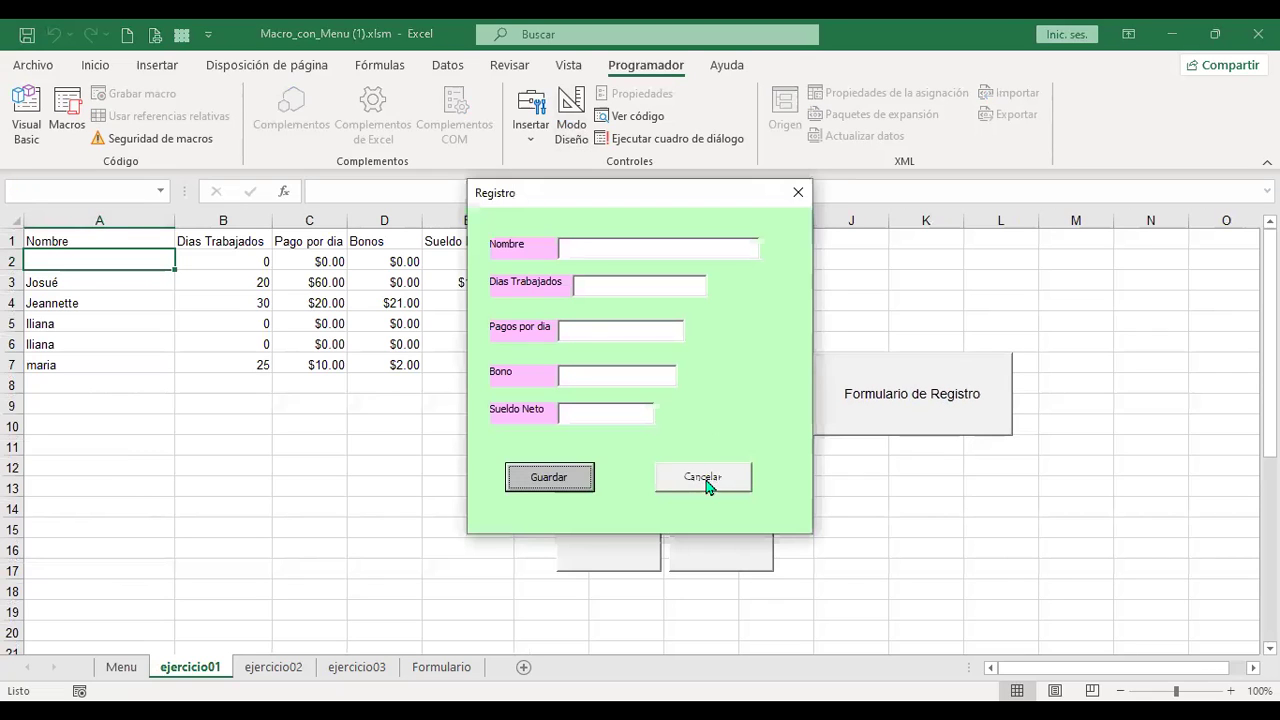
pyautogui.click(708, 480)
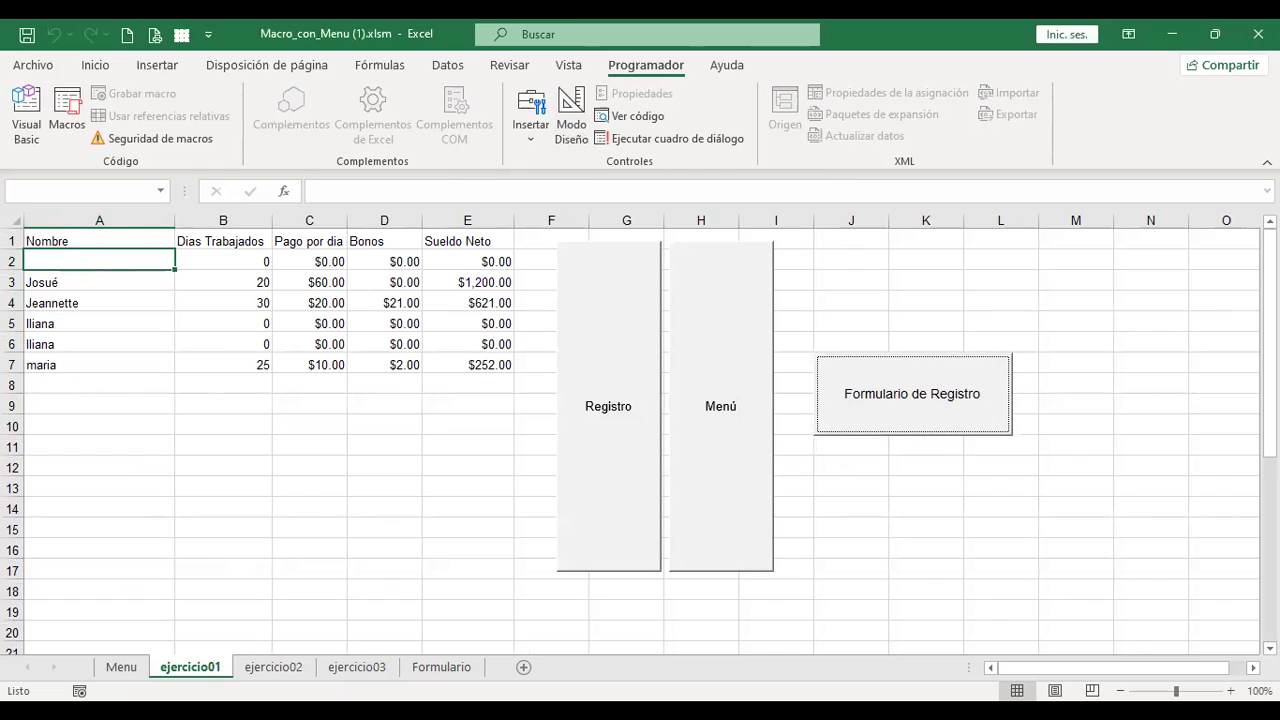
pyautogui.click(648, 482)
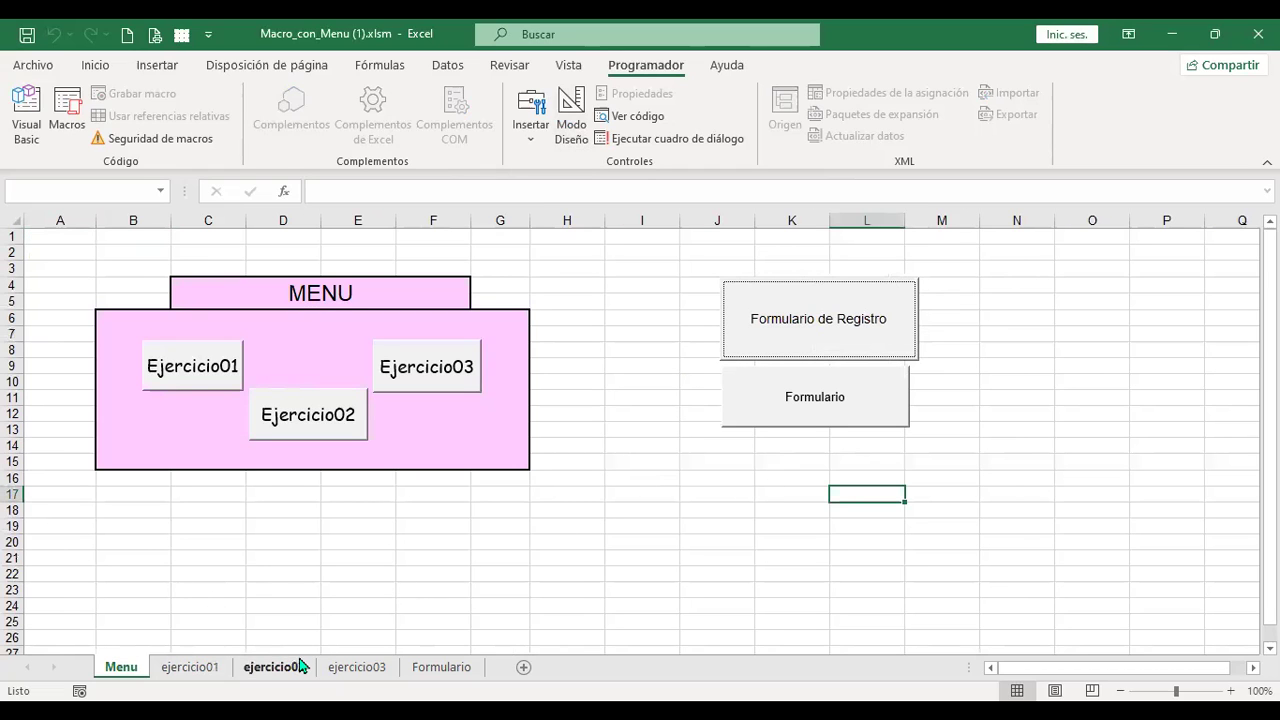
# - Test the Ejercicio01 and Ejercicio02 buttons on the Menu sheet, returning with each sheet's Menú button
pyautogui.click(195, 380)
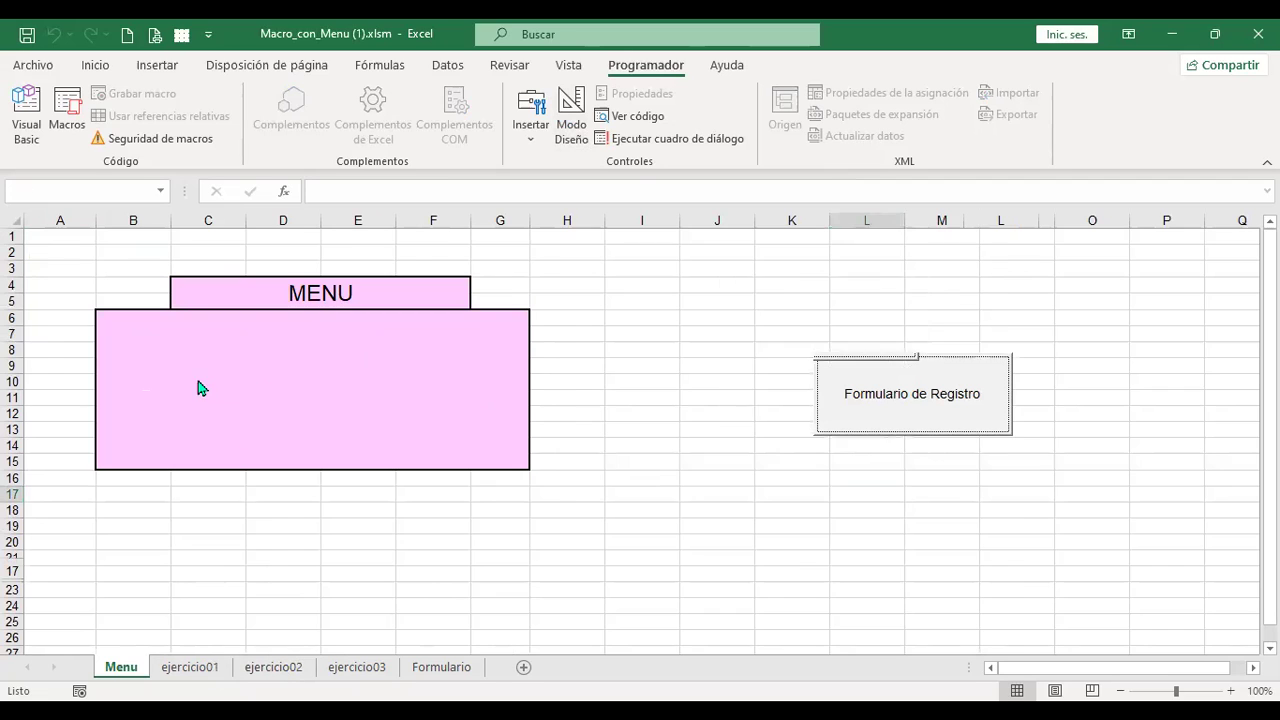
pyautogui.click(742, 412)
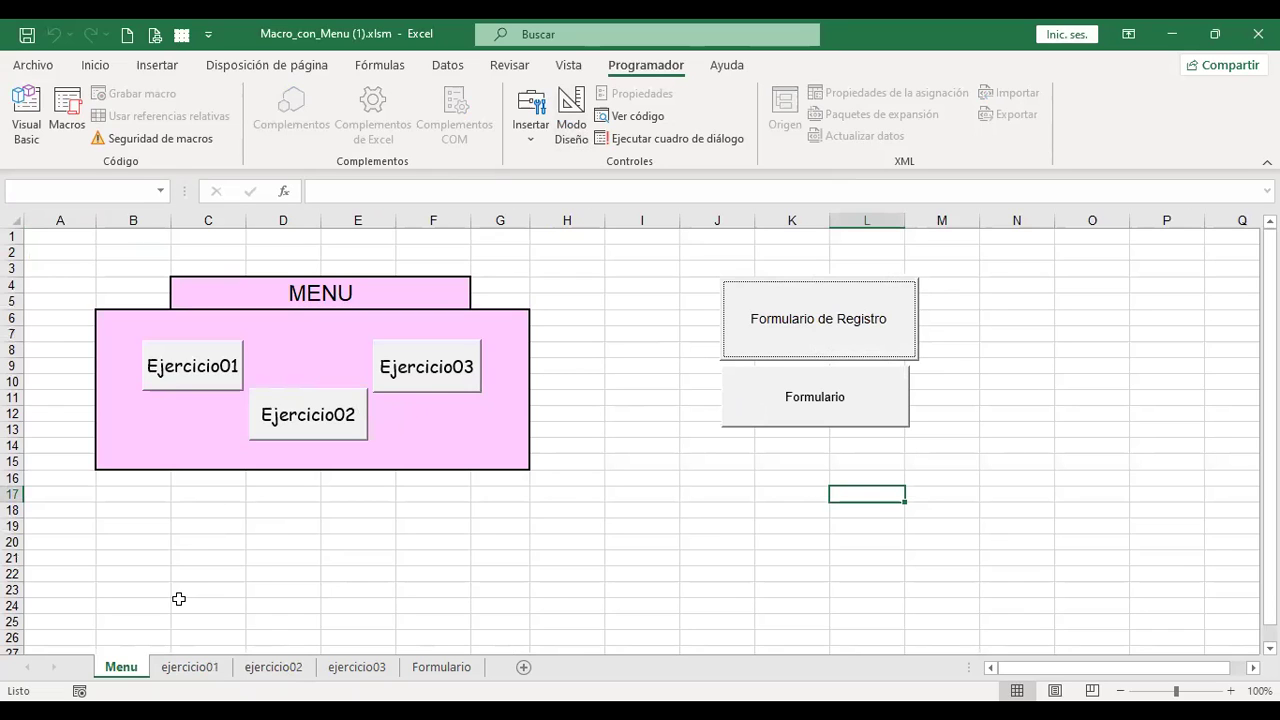
pyautogui.click(308, 415)
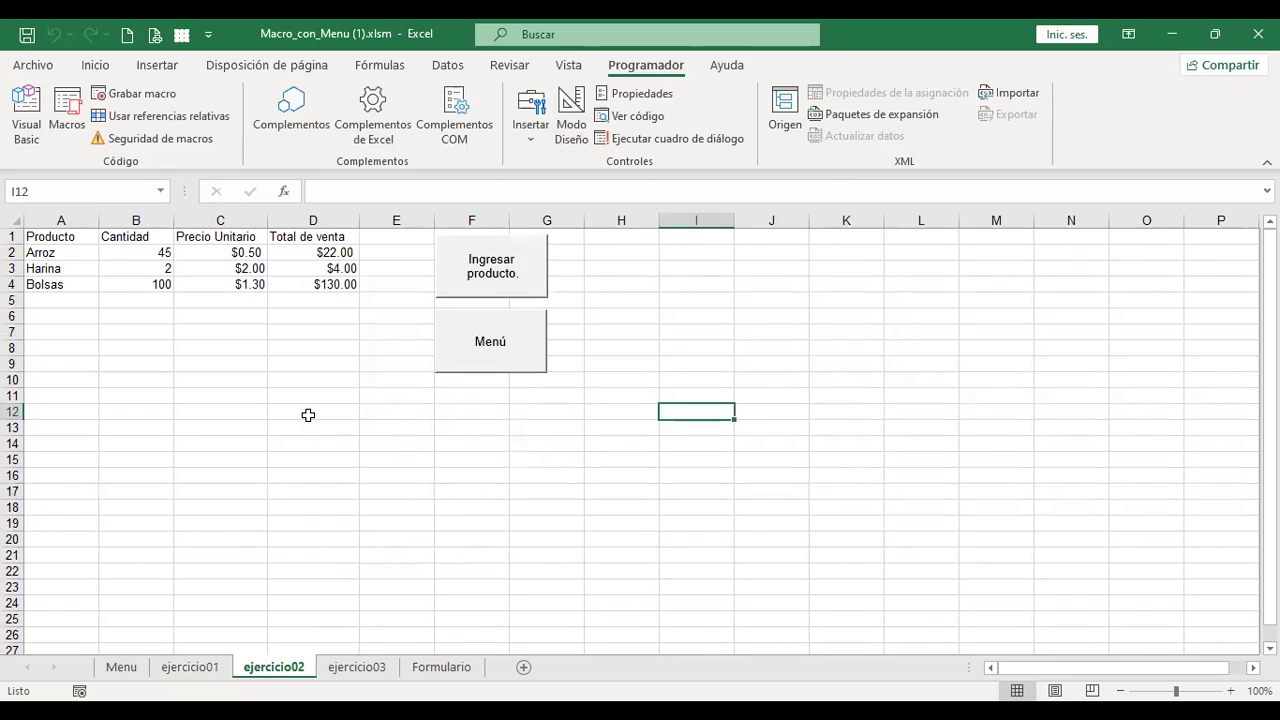
pyautogui.click(514, 346)
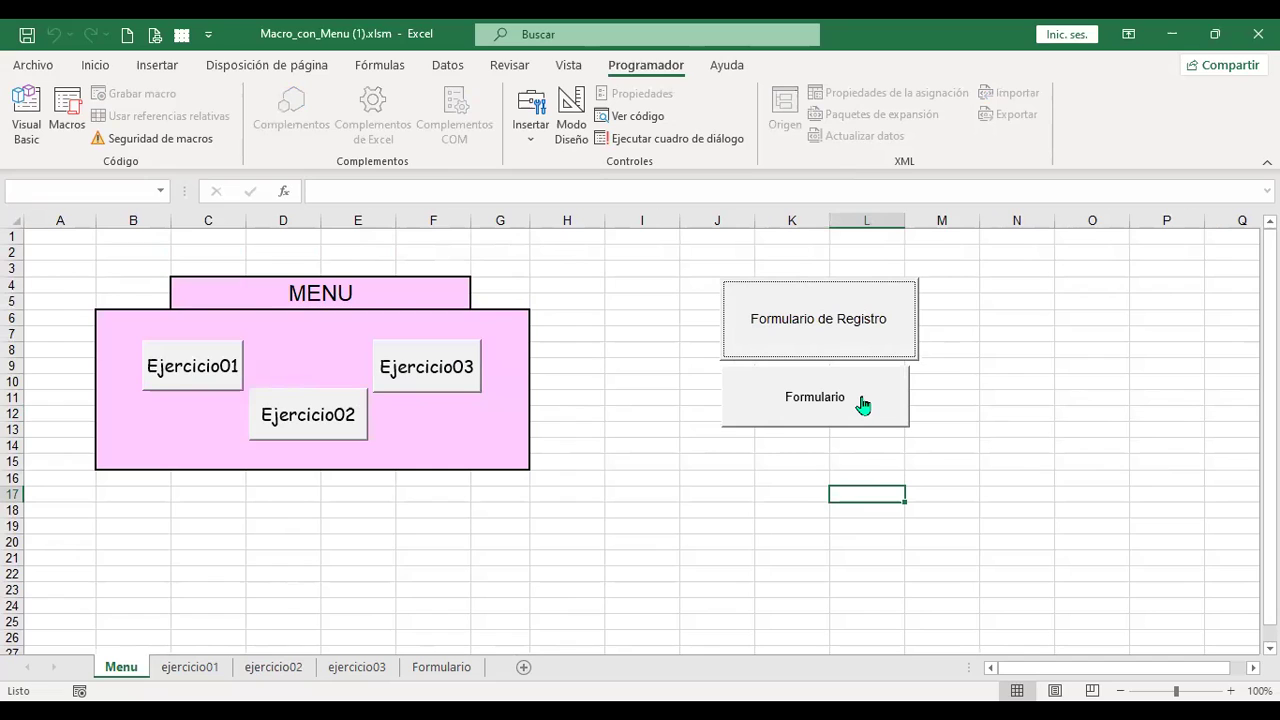
# - Examine the code of the macro assigned to the Ingresar producto button on ejercicio02 and return to Excel
pyautogui.click(350, 412)
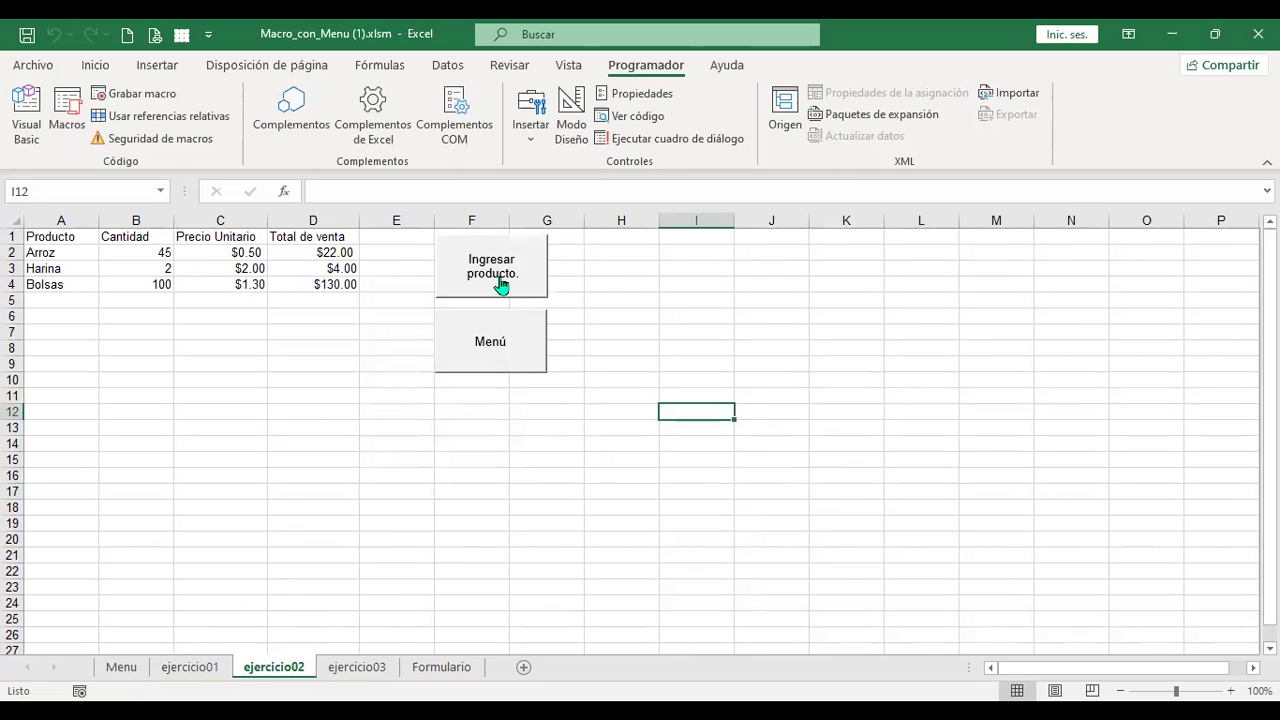
pyautogui.rightClick(501, 283)
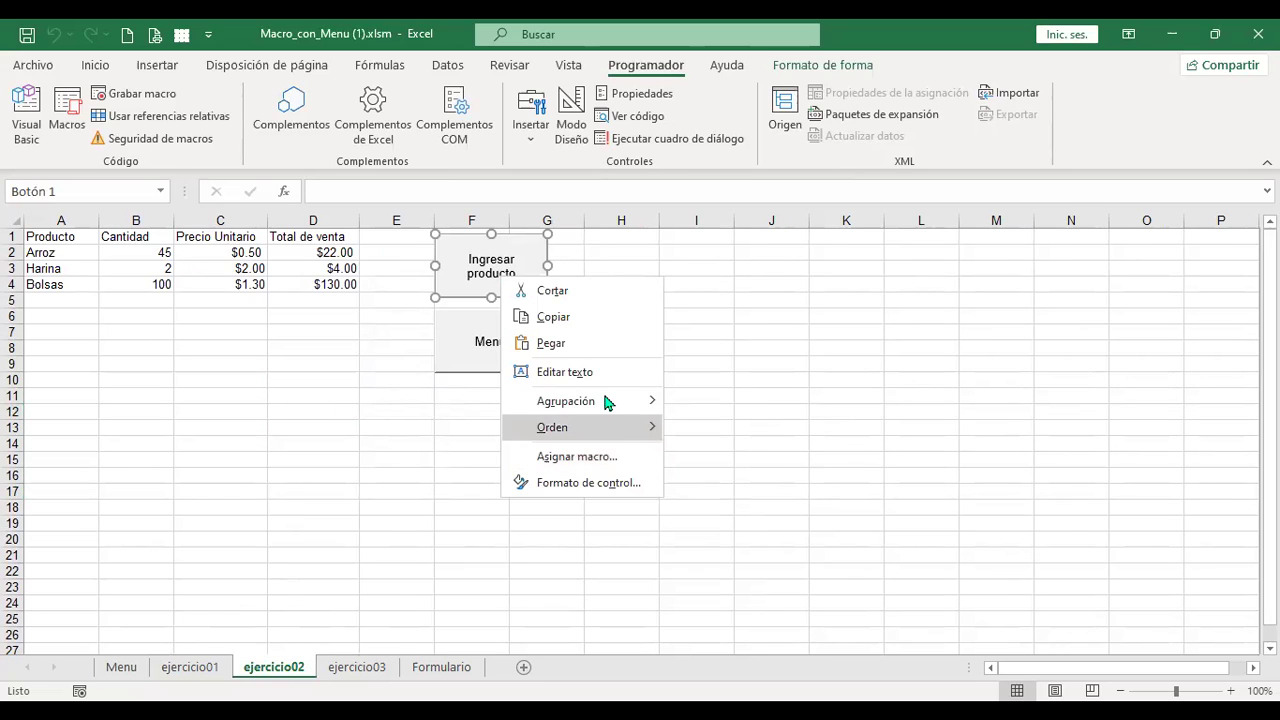
pyautogui.click(615, 464)
pyautogui.click(824, 342)
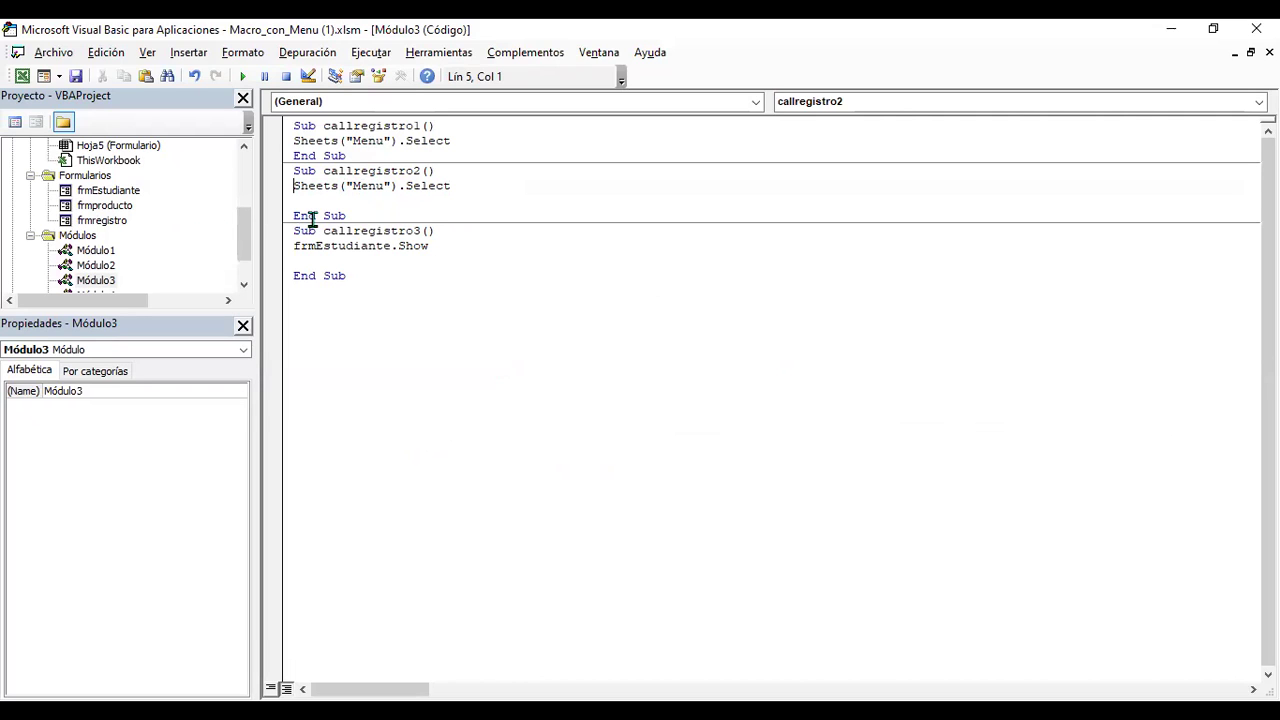
pyautogui.click(21, 76)
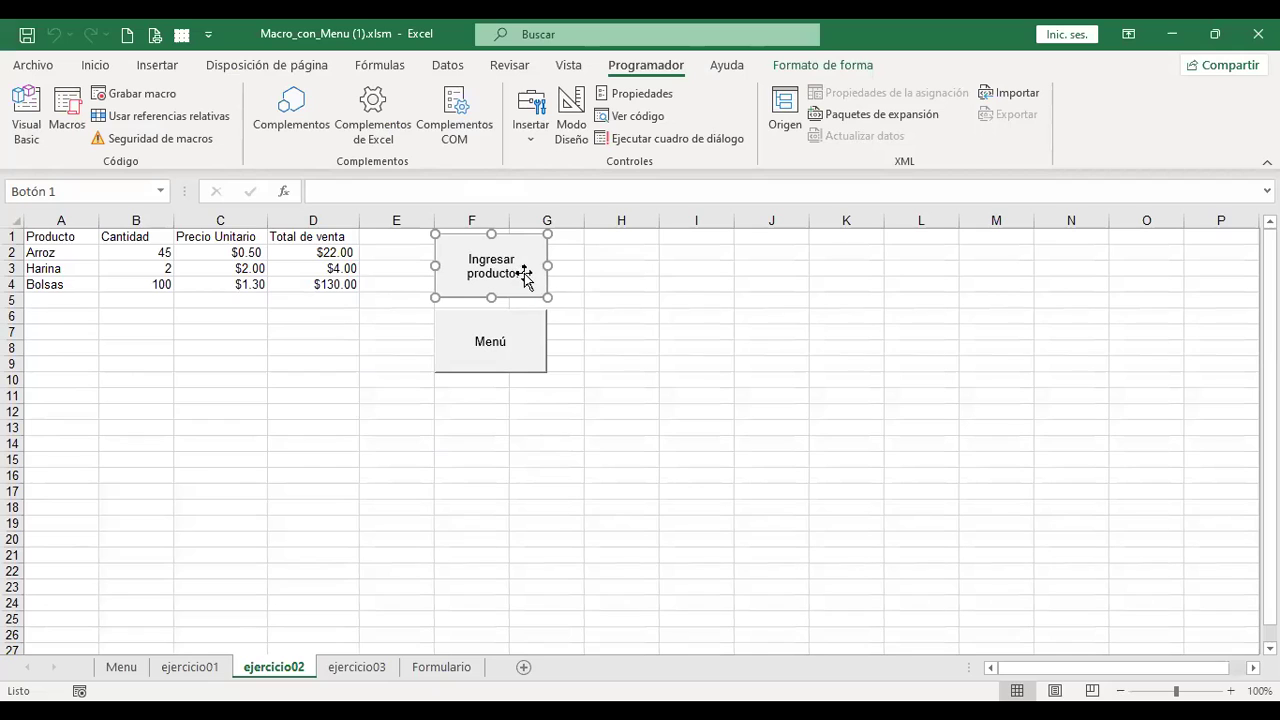
# - Check the Menú and Ejercicio02 navigation buttons, and open the macro assigned to Ingresar producto for editing
pyautogui.click(497, 371)
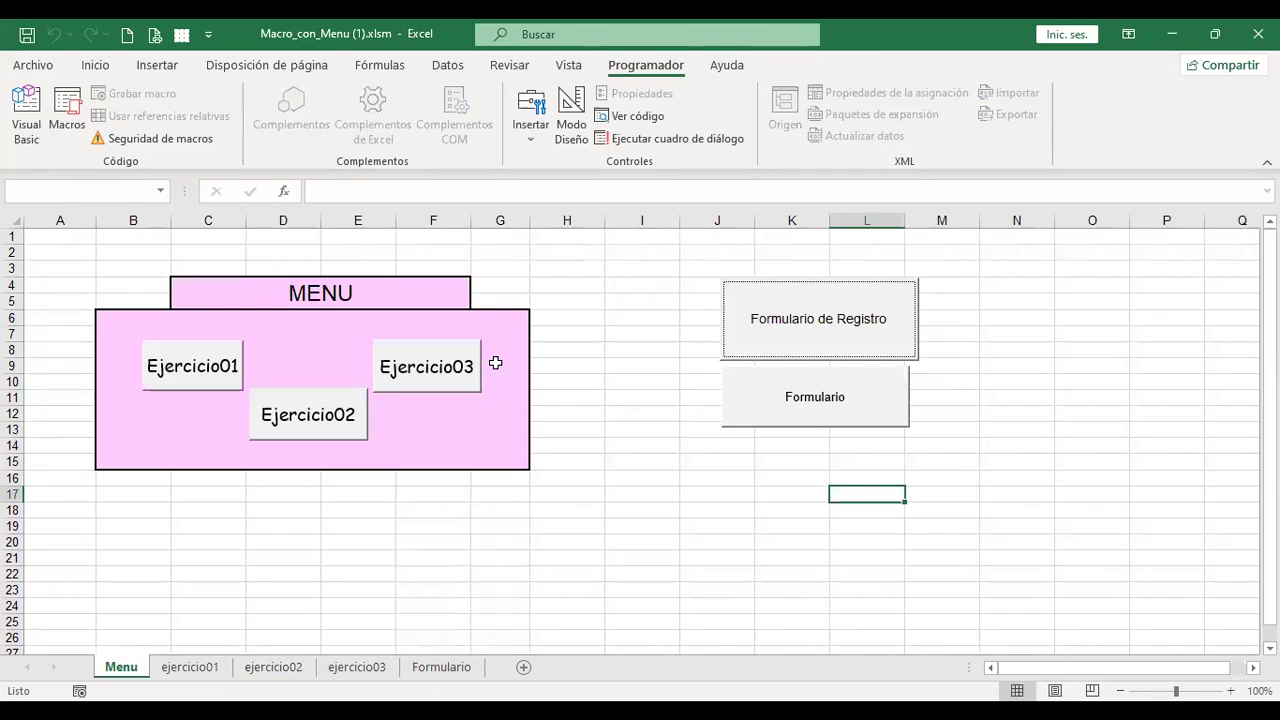
pyautogui.click(319, 405)
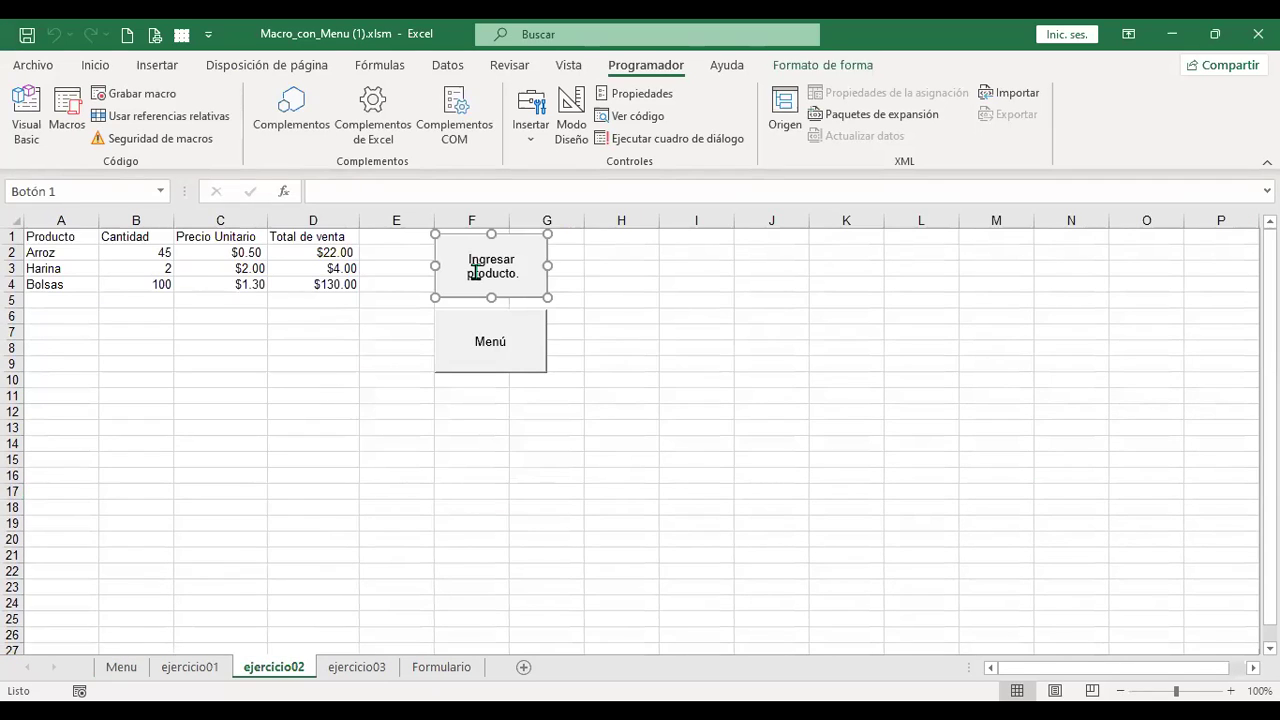
pyautogui.rightClick(541, 263)
pyautogui.click(664, 442)
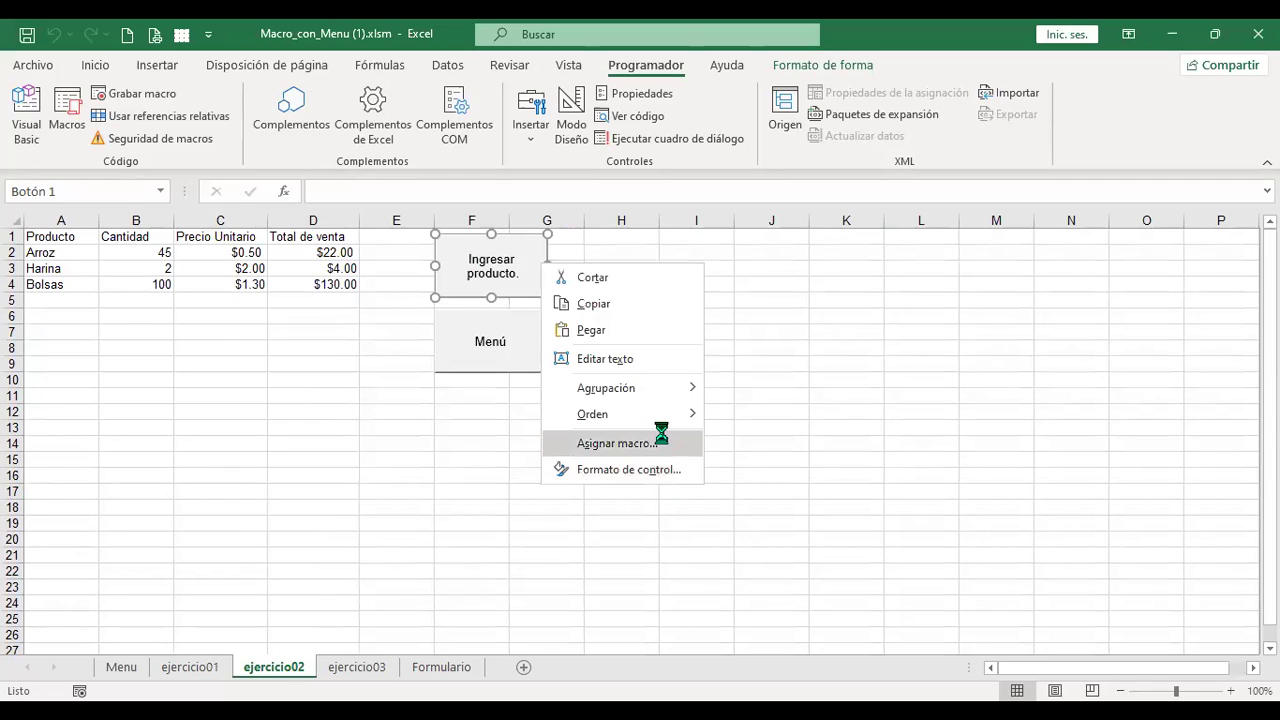
pyautogui.click(851, 313)
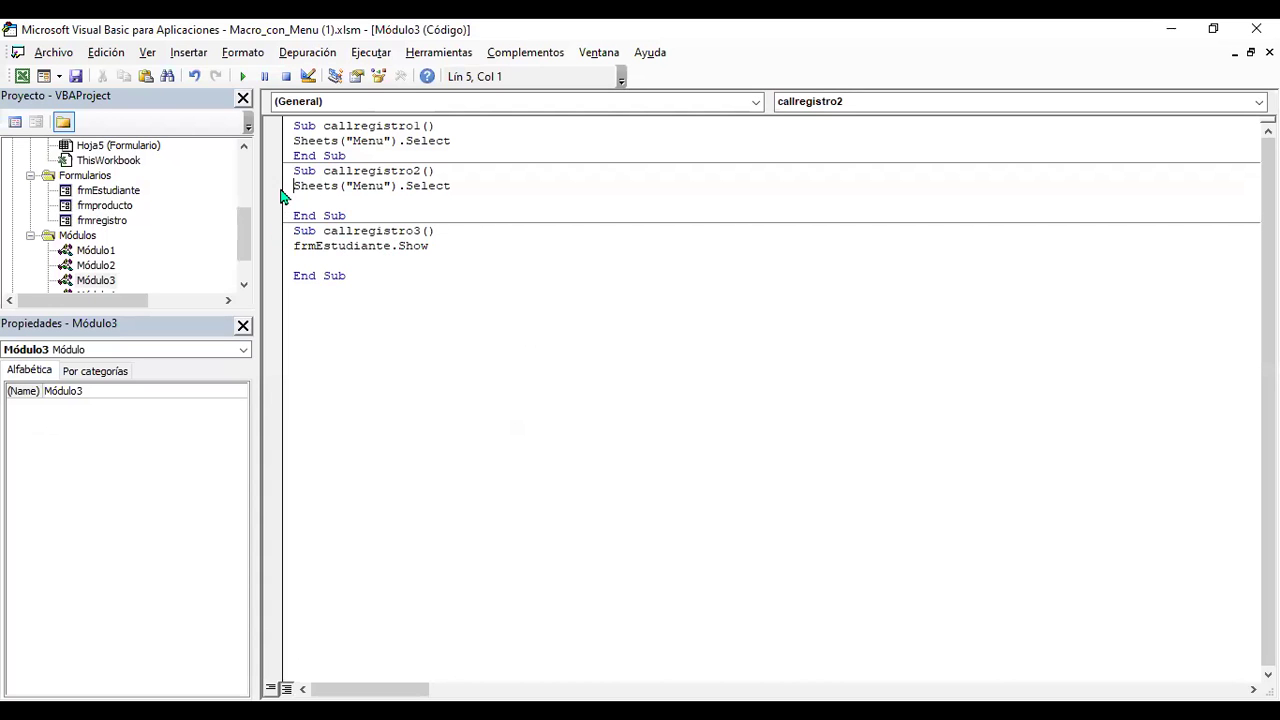
# - Comment out the Sheets("Menu").Select line in the callregistro2 macro
pyautogui.moveTo(292, 186); pyautogui.dragTo(459, 188)
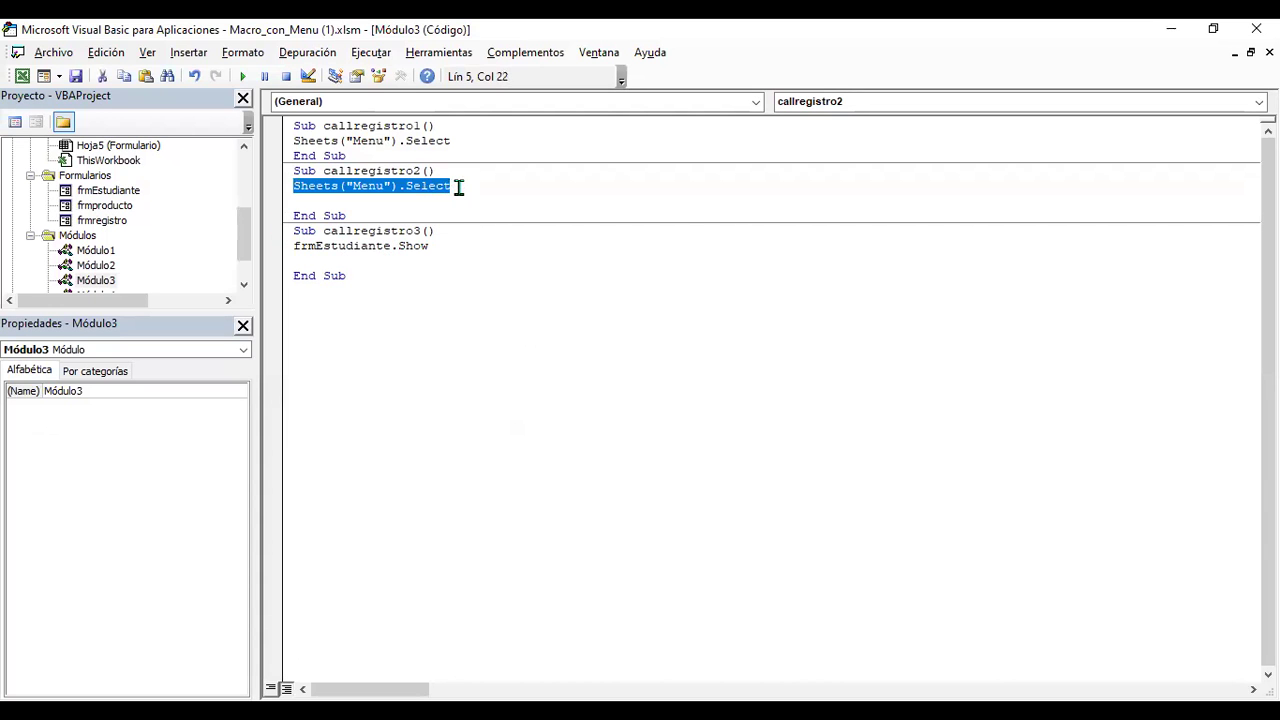
pyautogui.press('Home')
pyautogui.write("'")
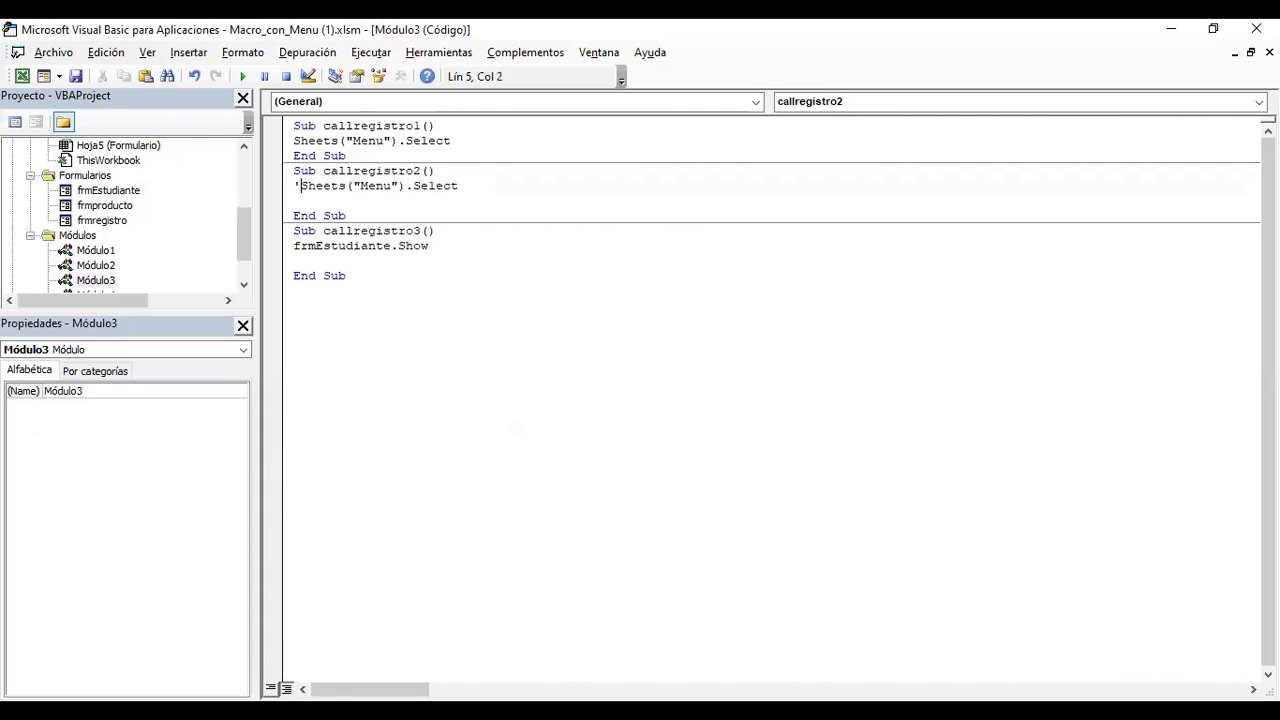
pyautogui.press('Down')
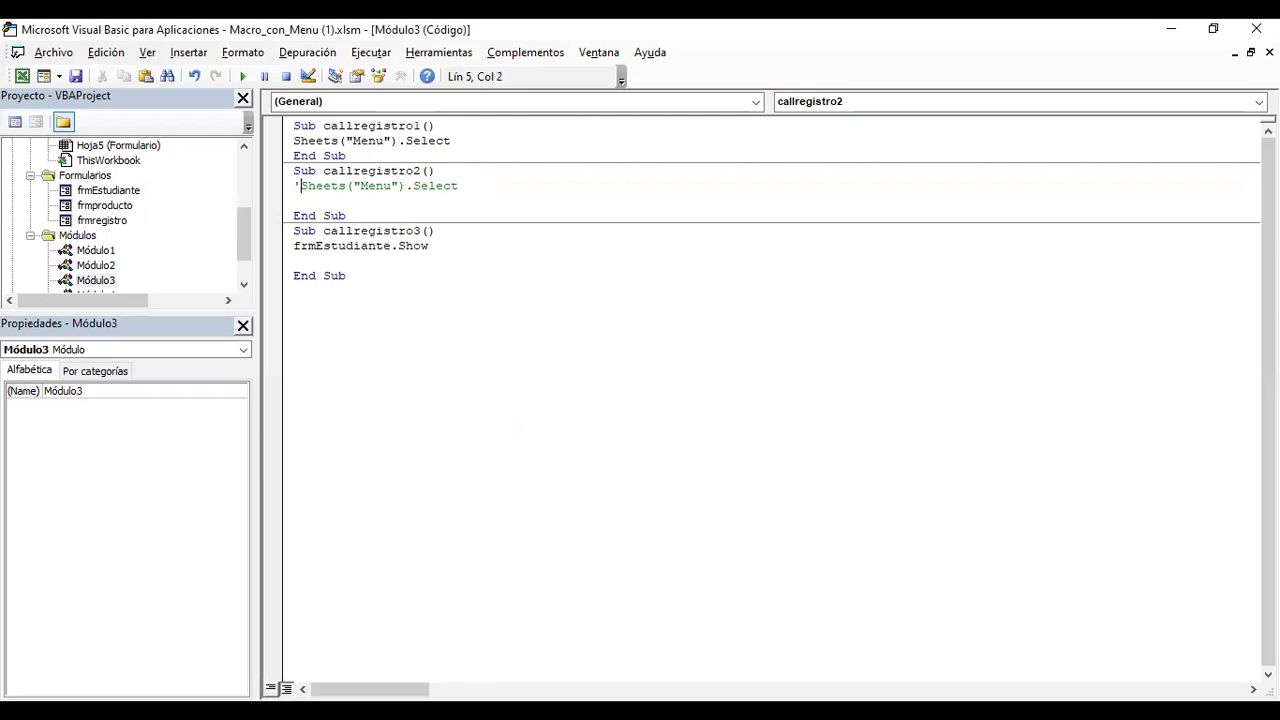
pyautogui.press('Down')
# - Add the line frmregistro.Show below the commented line in the callregistro2 macro
pyautogui.click(300, 186)
pyautogui.click(294, 186)
pyautogui.click(294, 200)
pyautogui.write('frm')
pyautogui.write('registro.')
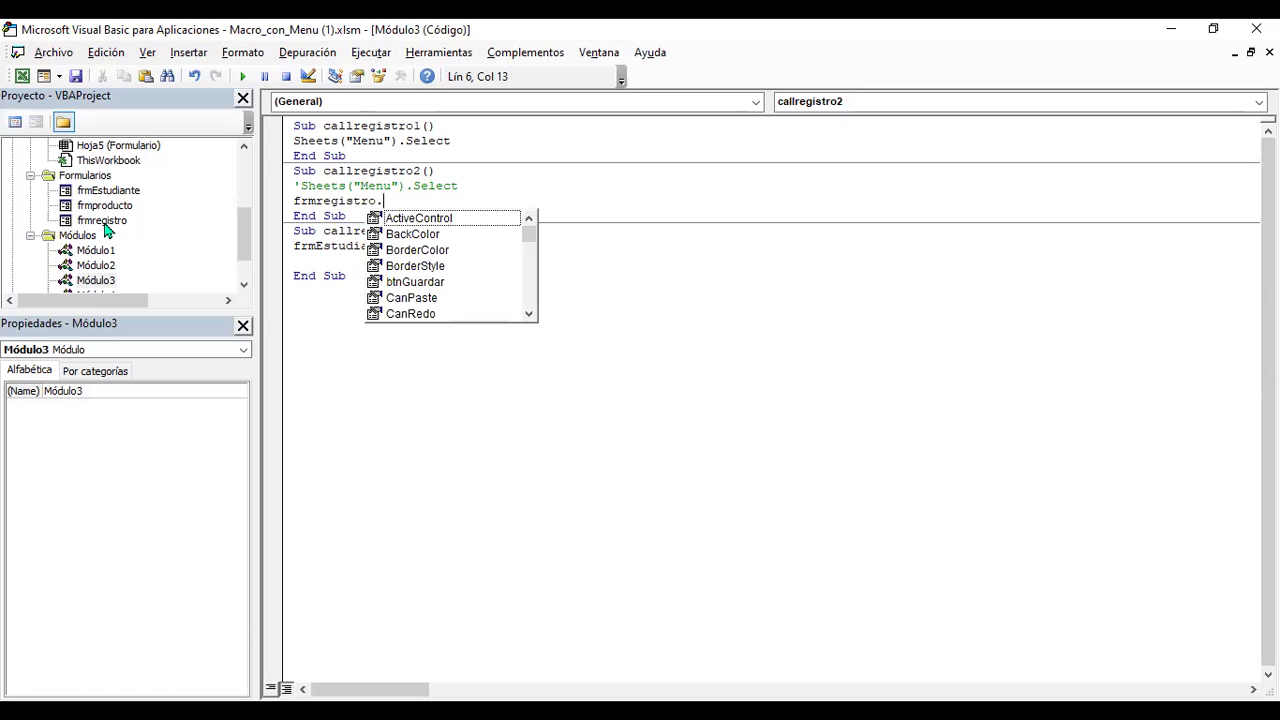
pyautogui.write('s')
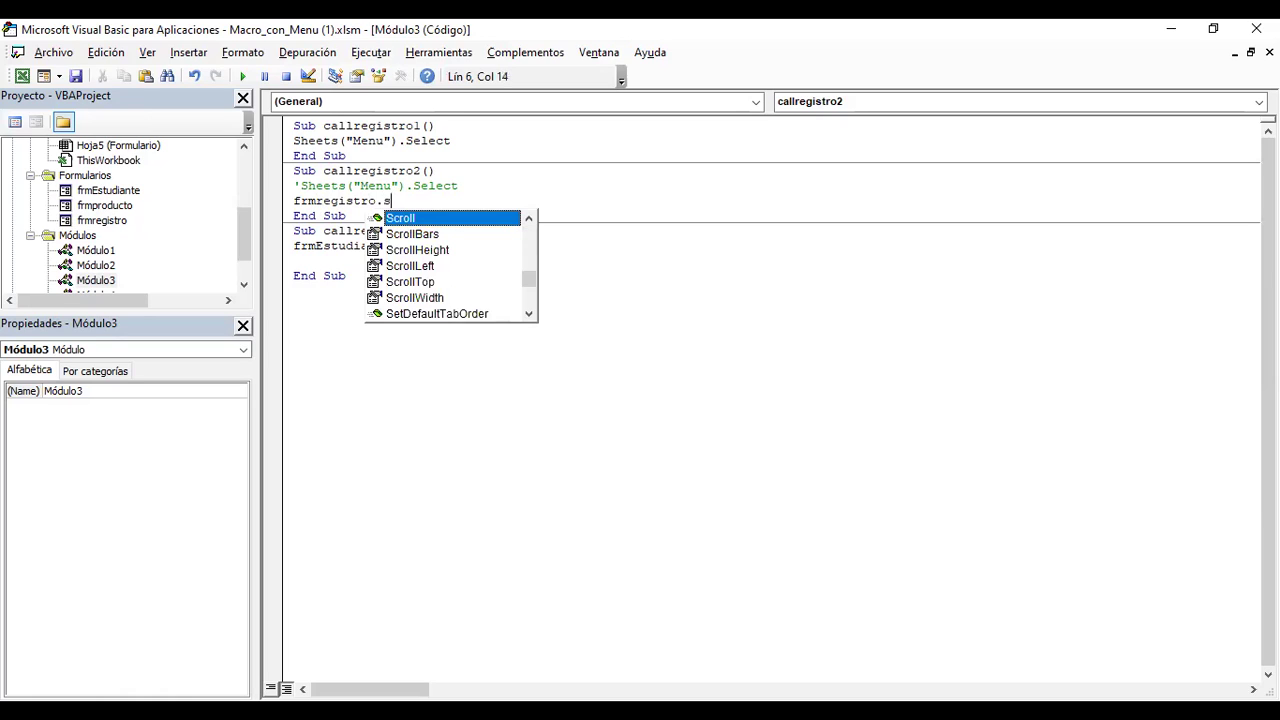
pyautogui.write('h')
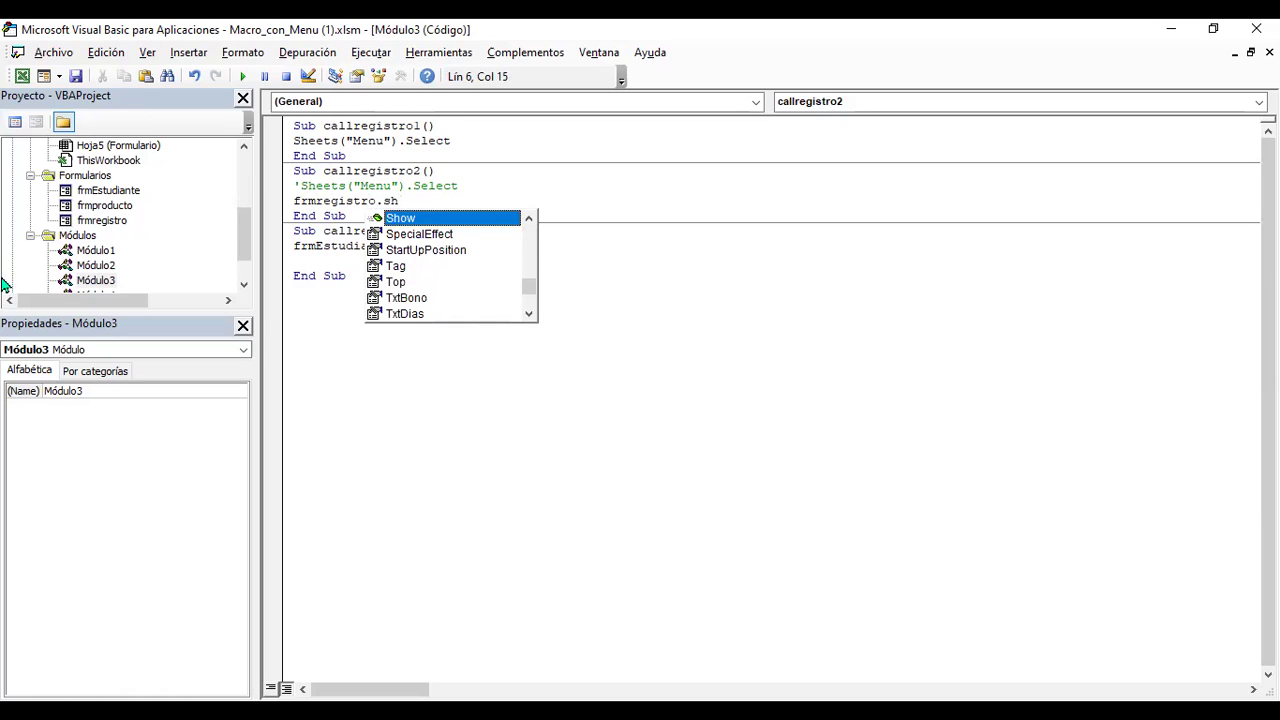
pyautogui.doubleClick(419, 222)
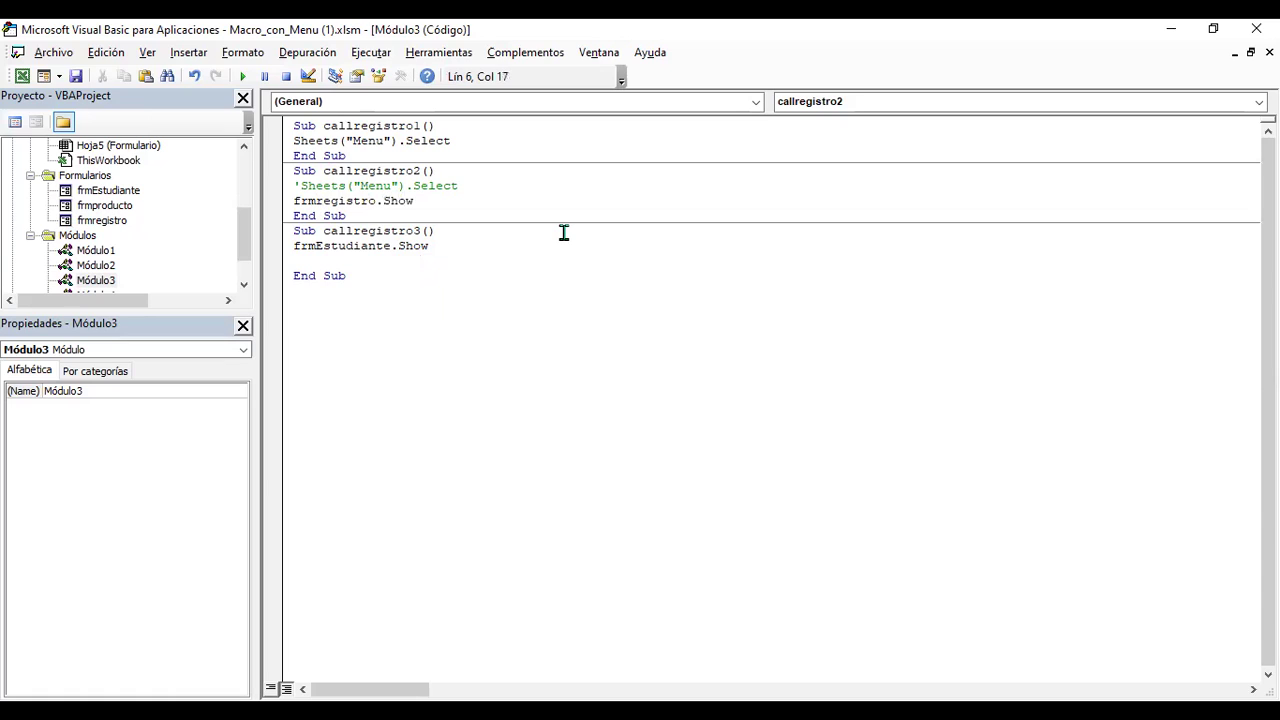
pyautogui.press('Up')
pyautogui.press('Down')
# - Return to Excel and test the Ingresar producto button on ejercicio02, dismissing the form each time
pyautogui.click(20, 77)
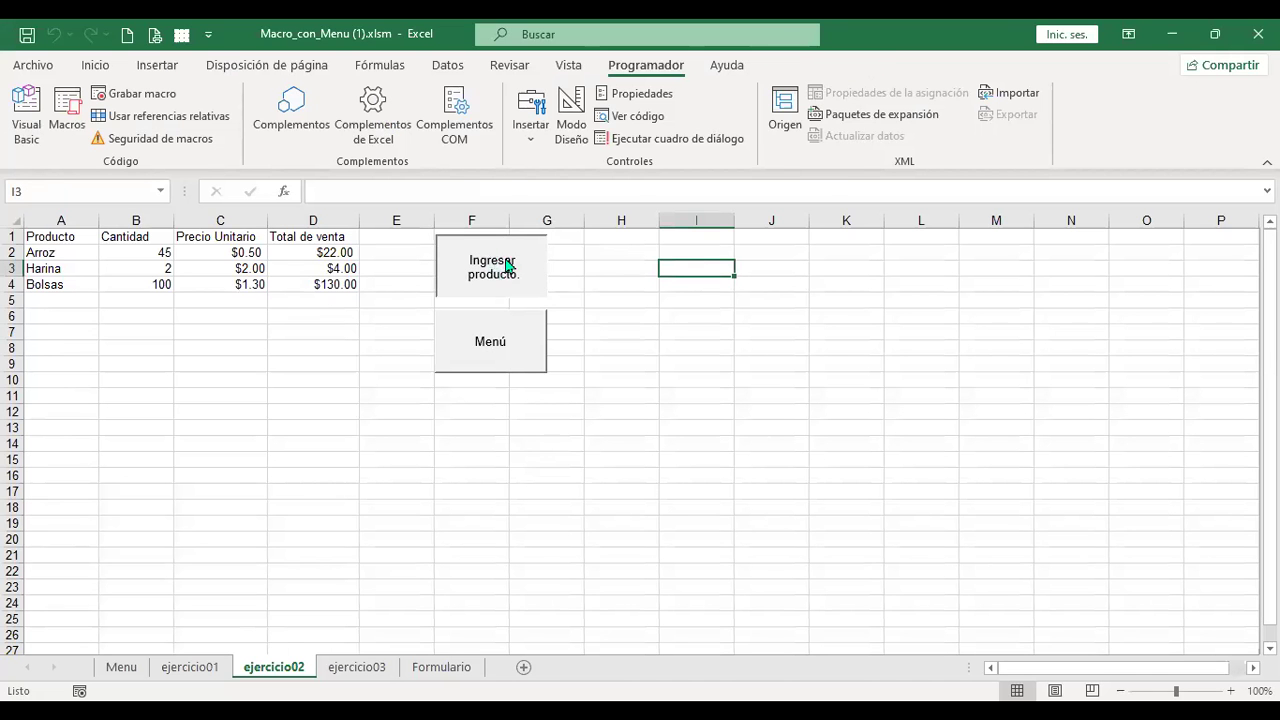
pyautogui.click(509, 264)
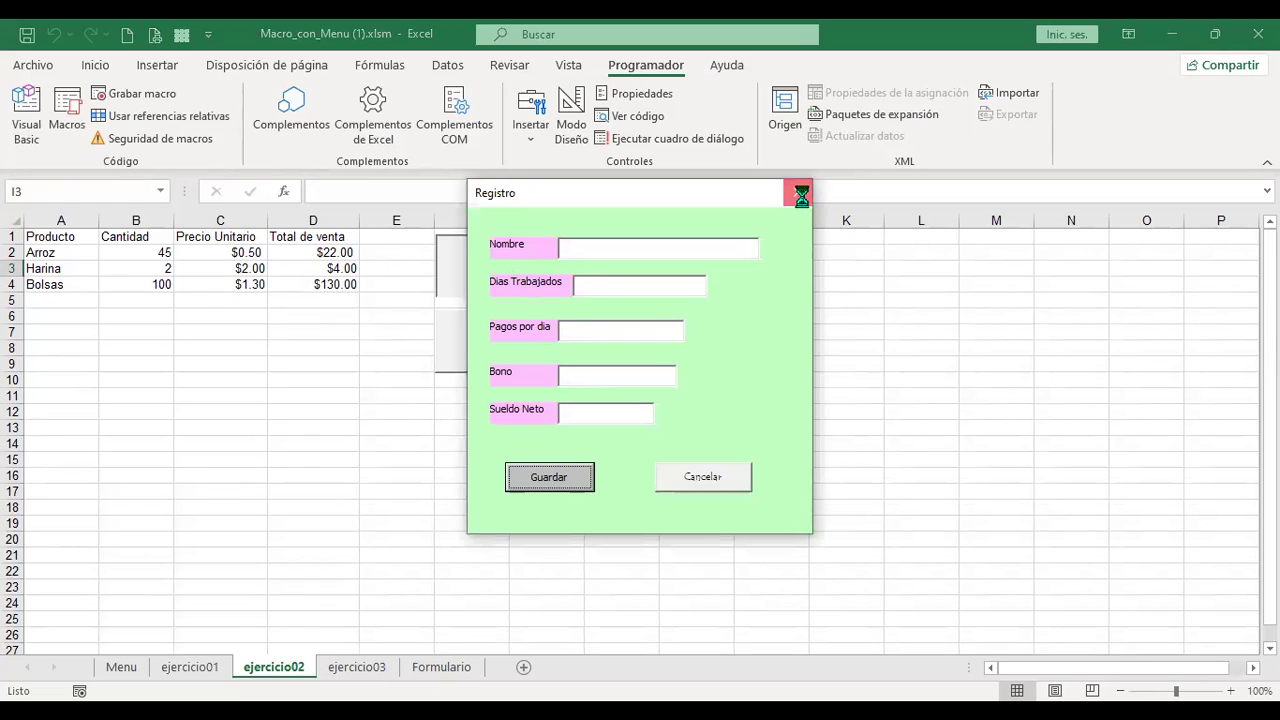
pyautogui.press('Escape')
pyautogui.rightClick(490, 276)
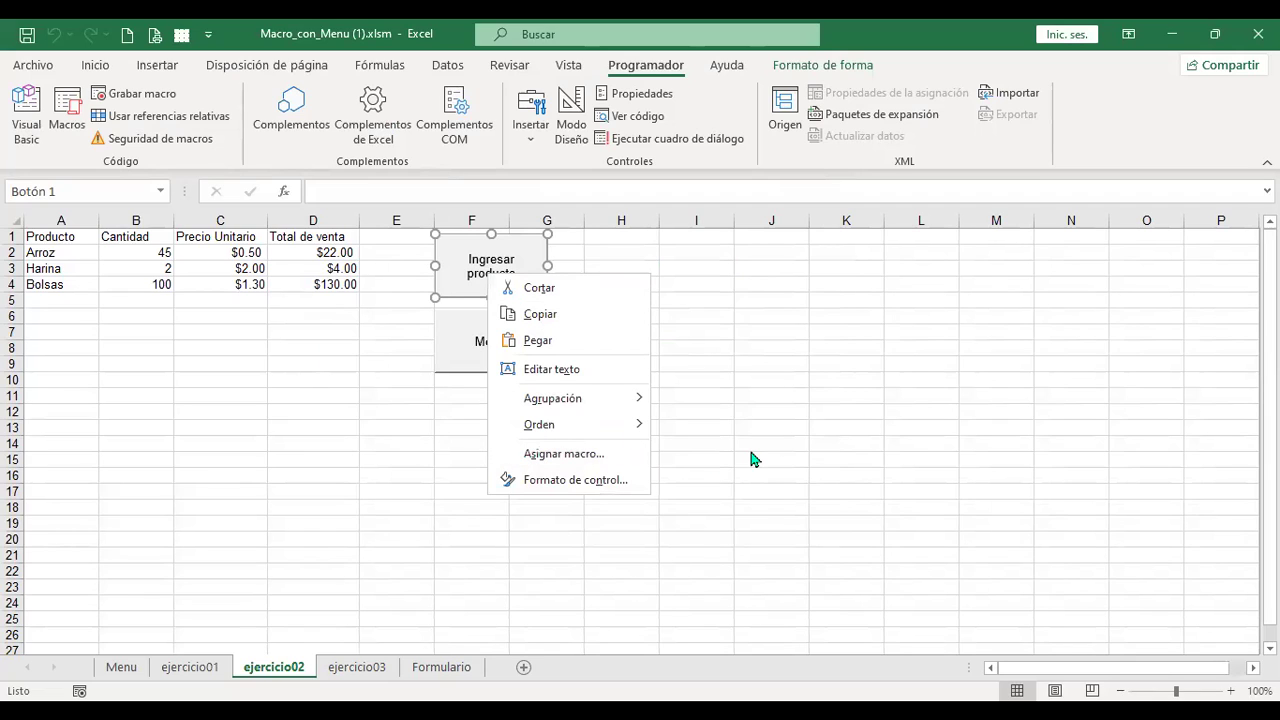
pyautogui.click(625, 282)
pyautogui.click(470, 284)
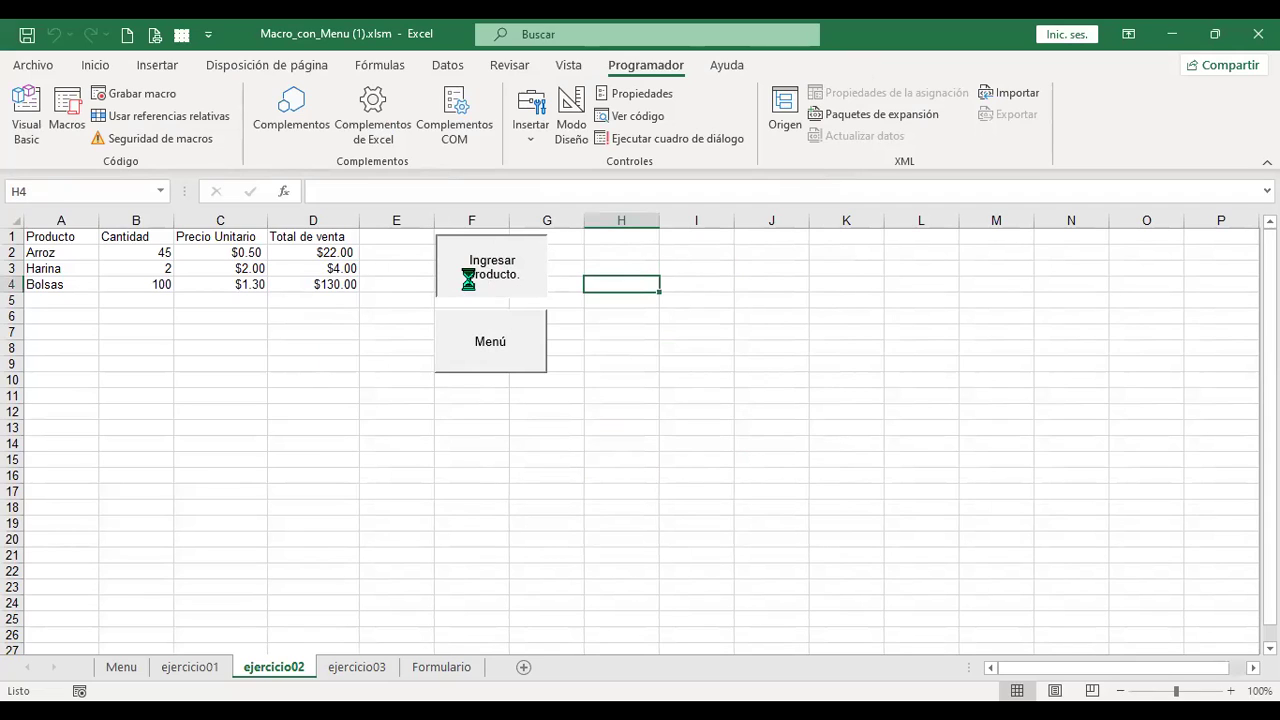
pyautogui.click(700, 477)
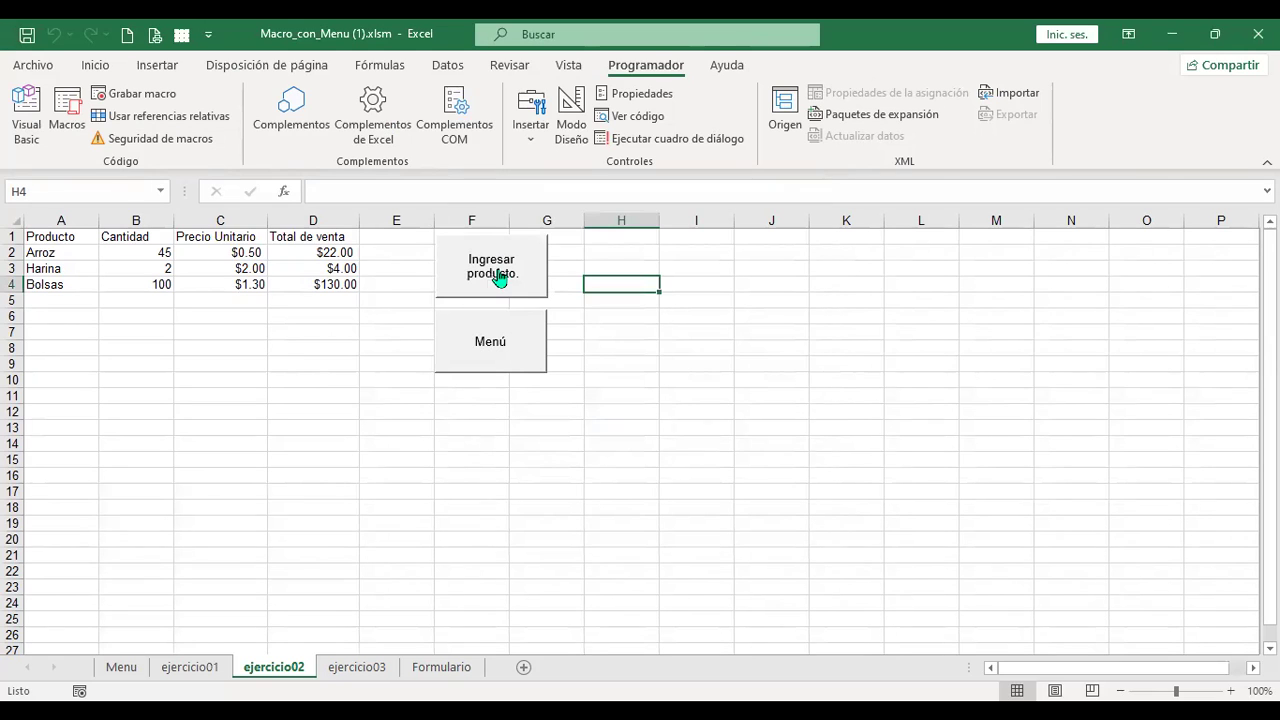
# - Open the macro assigned to Ingresar producto and change frmregistro.Show to frmproducto.Show in callregistro2
pyautogui.rightClick(501, 271)
pyautogui.click(584, 451)
pyautogui.click(744, 321)
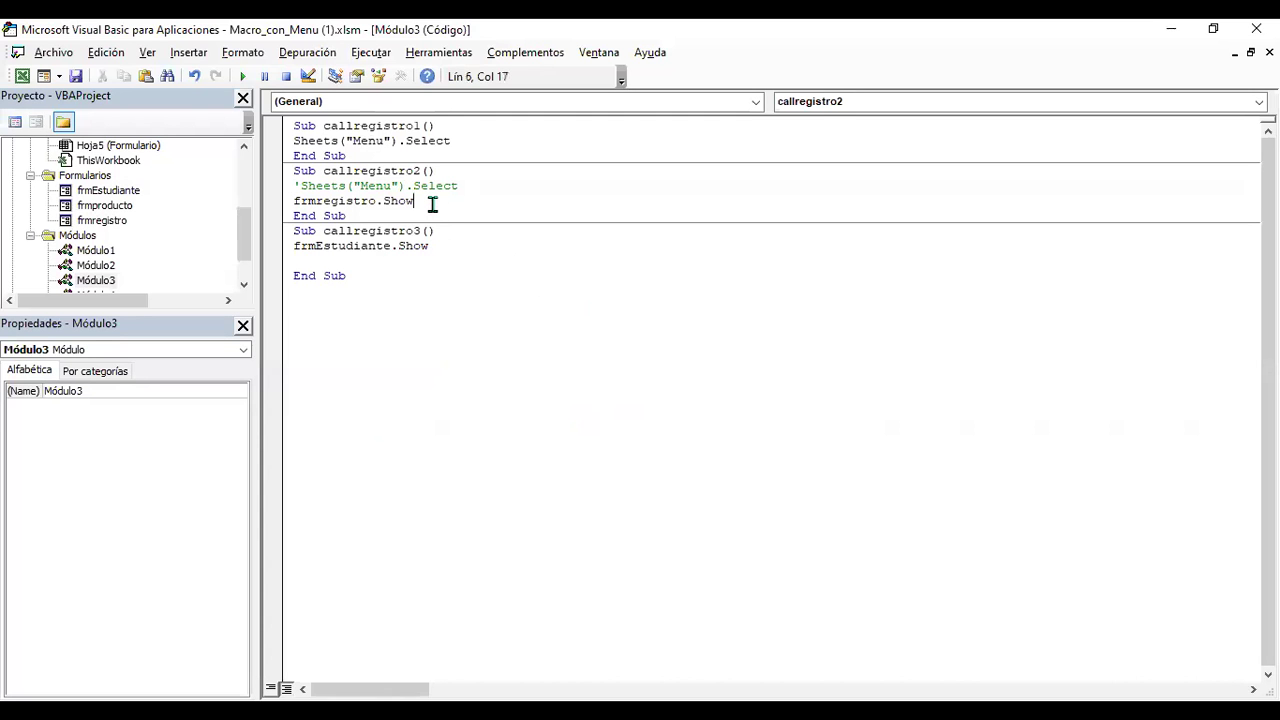
pyautogui.click(378, 201)
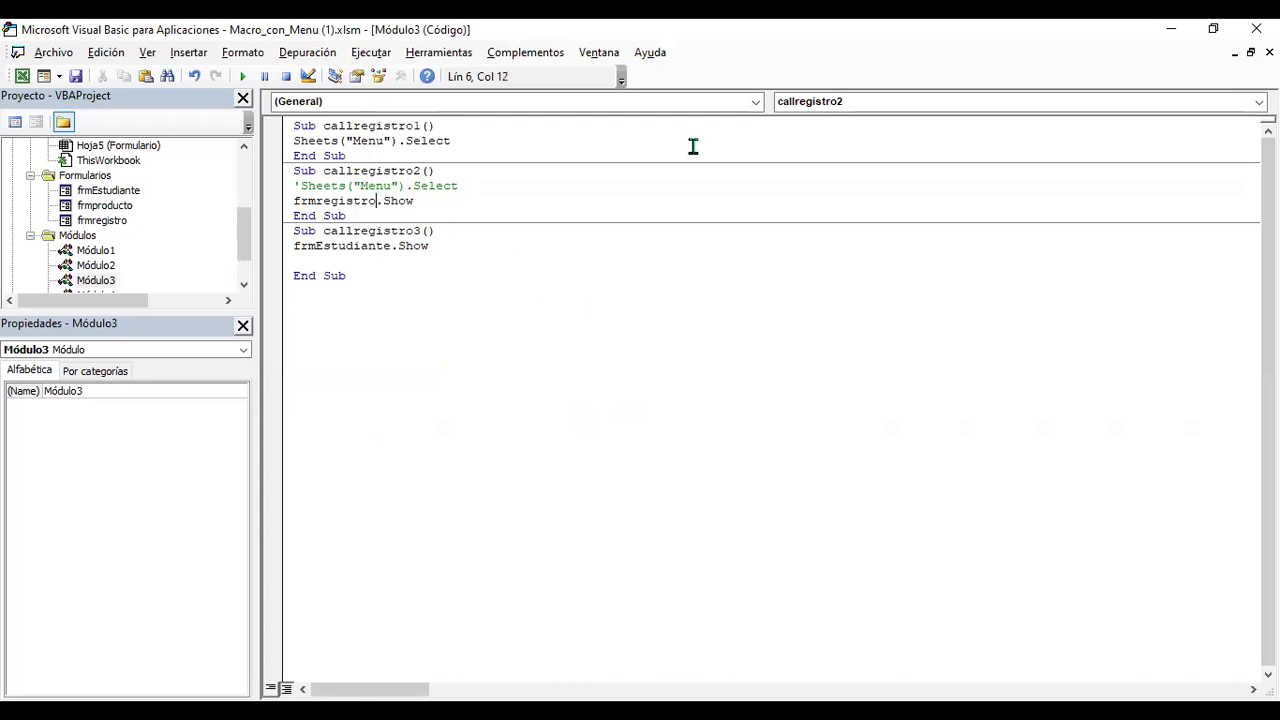
pyautogui.hotkey('shift', 'Left')
pyautogui.hotkey('shift', 'Left')
pyautogui.hotkey('shift', 'Left')
pyautogui.hotkey('shift', 'Left')
pyautogui.hotkey('shift', 'Left')
pyautogui.hotkey('shift', 'Left')
pyautogui.hotkey('shift', 'Left')
pyautogui.hotkey('shift', 'Left')
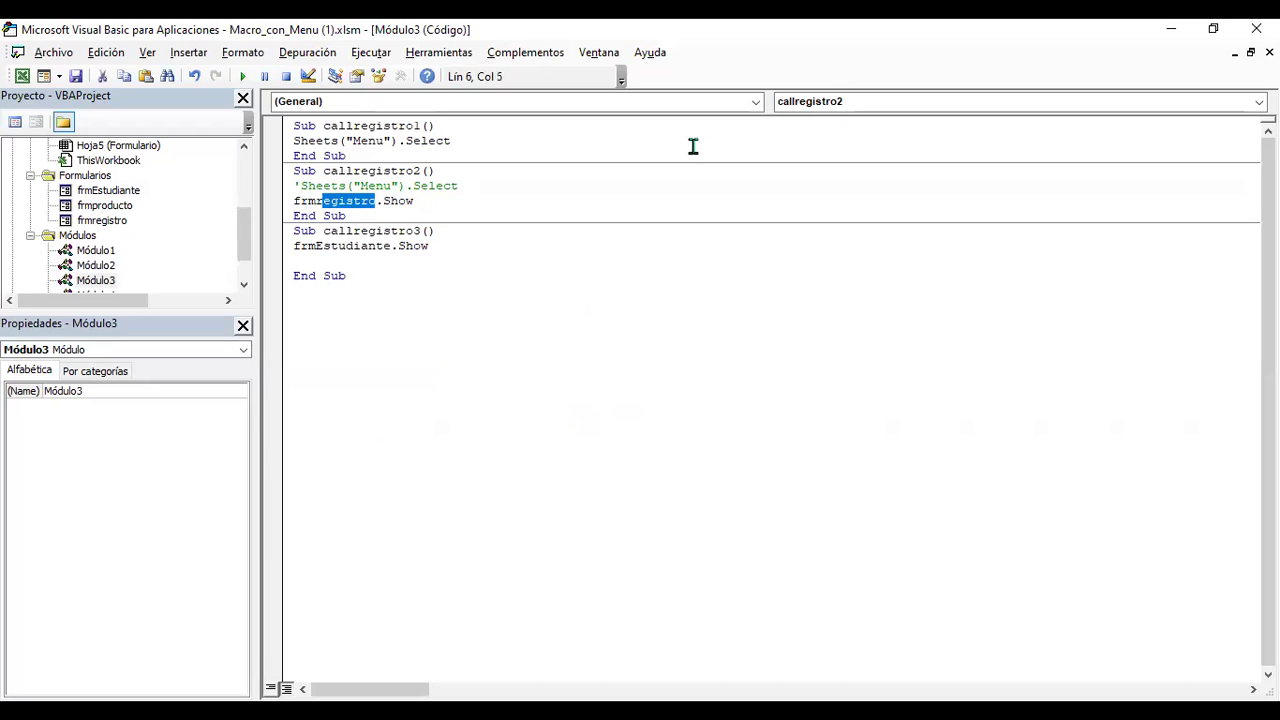
pyautogui.write('producto')
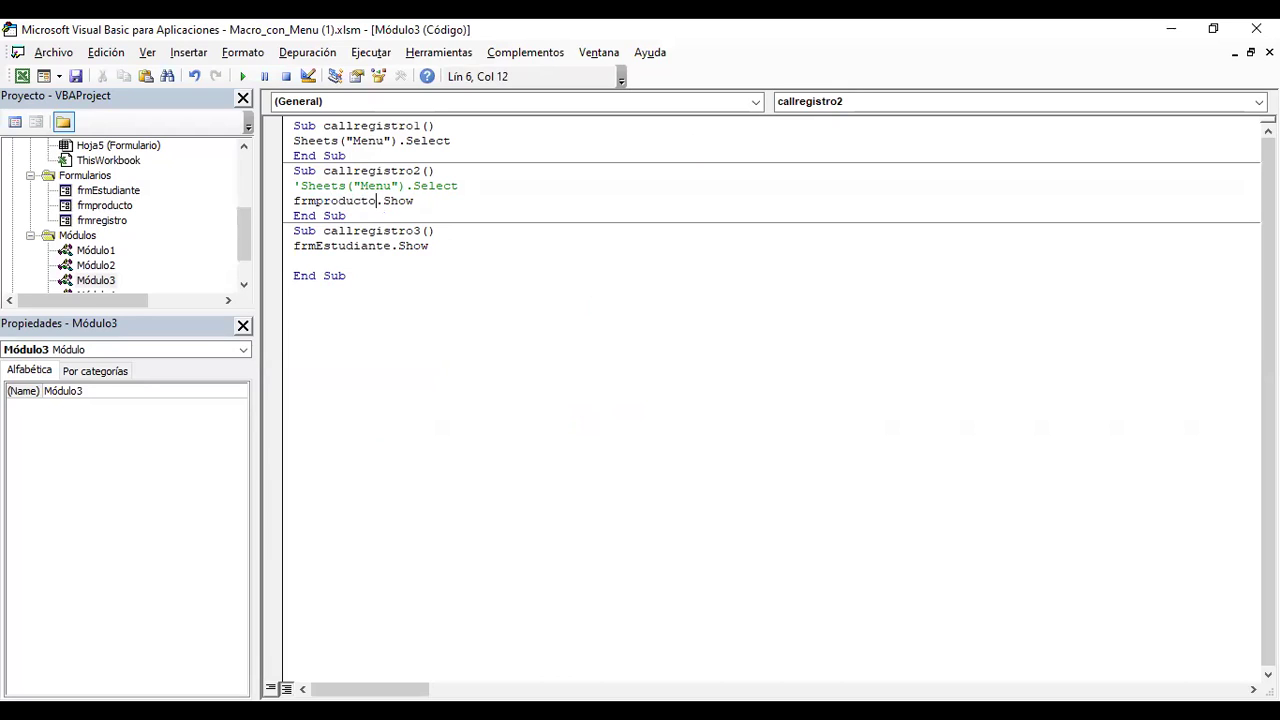
pyautogui.press('Up')
pyautogui.press('Down')
pyautogui.press('Down')
pyautogui.press('Up')
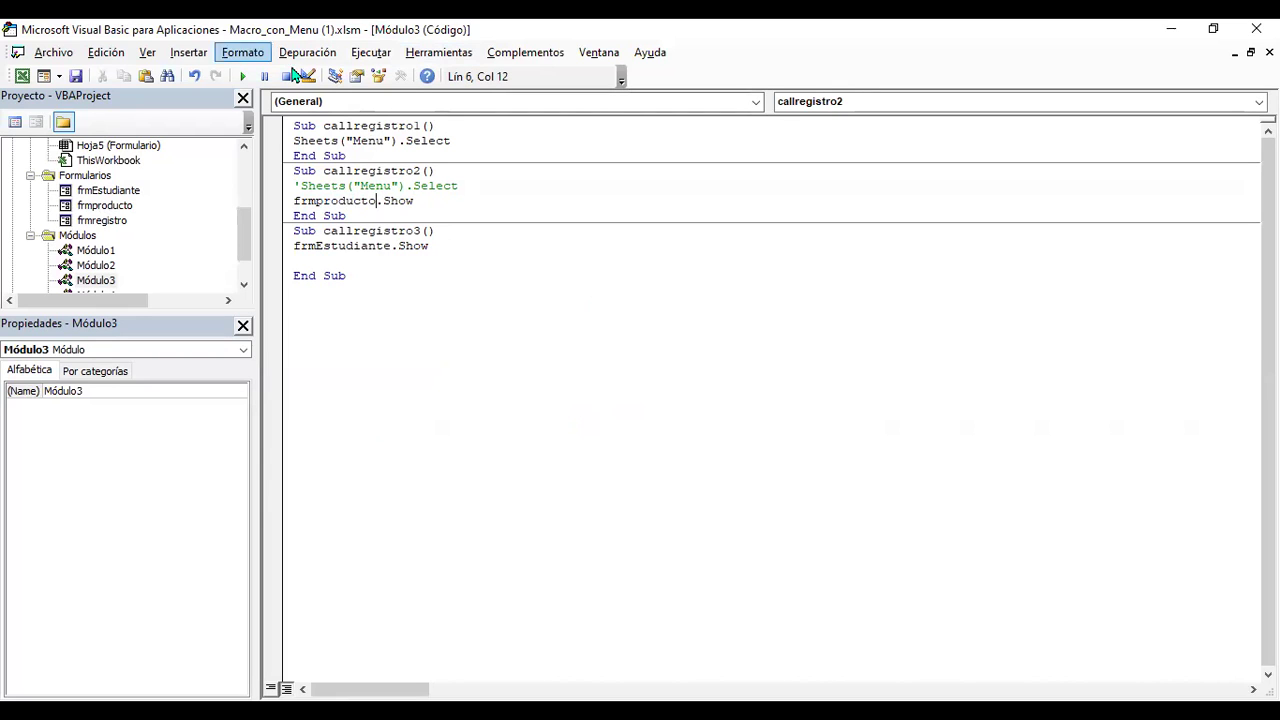
# - Return to Excel, open the product form with Ingresar producto, try Guardar with empty fields, and close the form
pyautogui.click(21, 79)
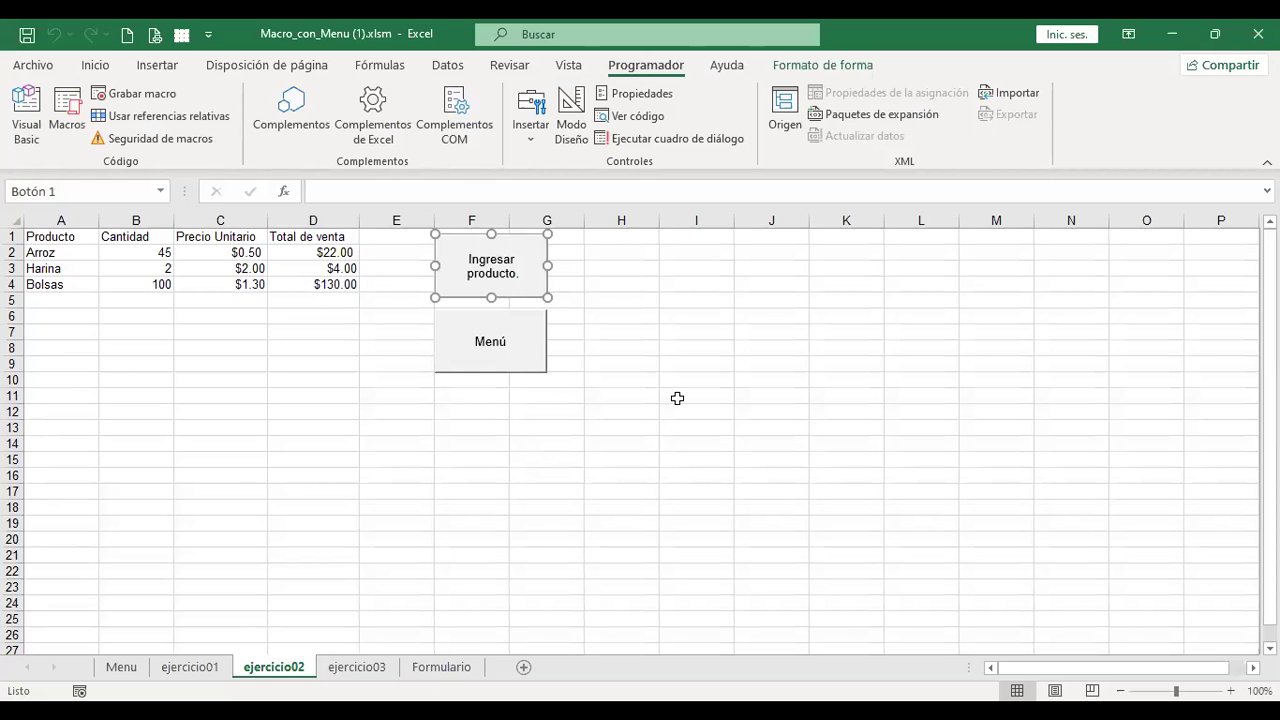
pyautogui.click(486, 286)
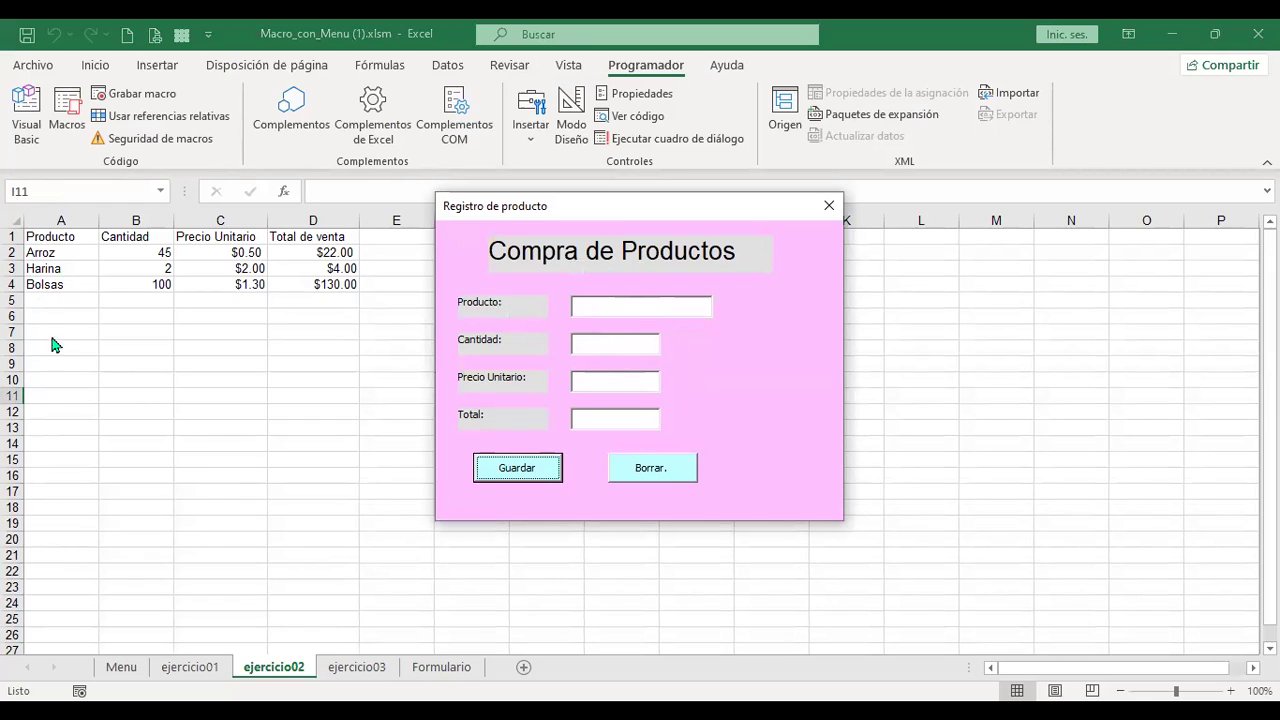
pyautogui.click(535, 477)
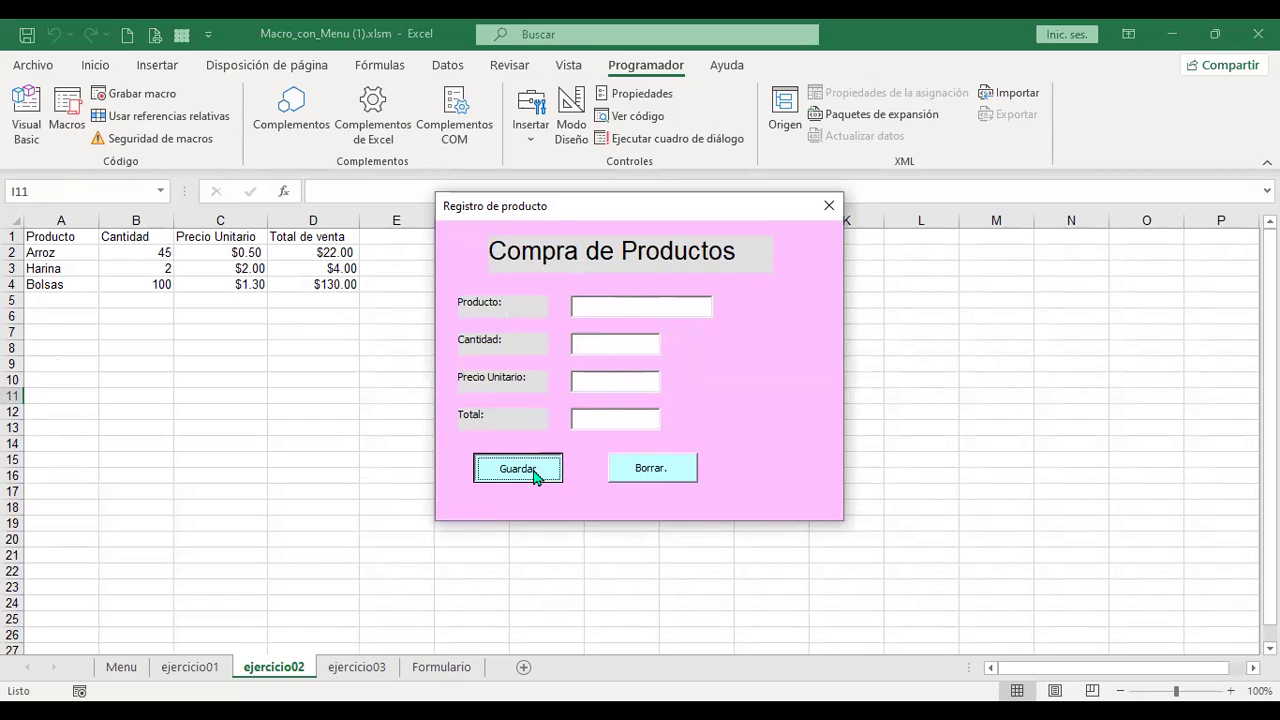
pyautogui.click(695, 427)
pyautogui.click(507, 473)
pyautogui.press('Return')
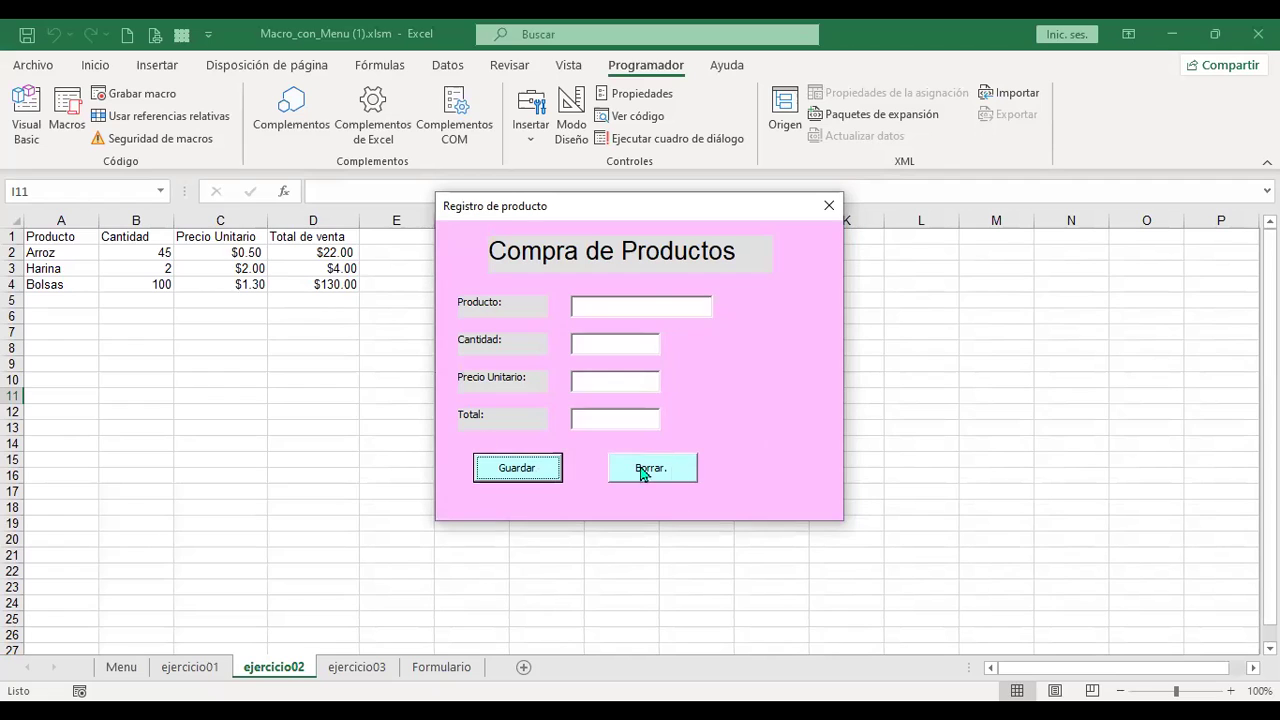
pyautogui.click(828, 207)
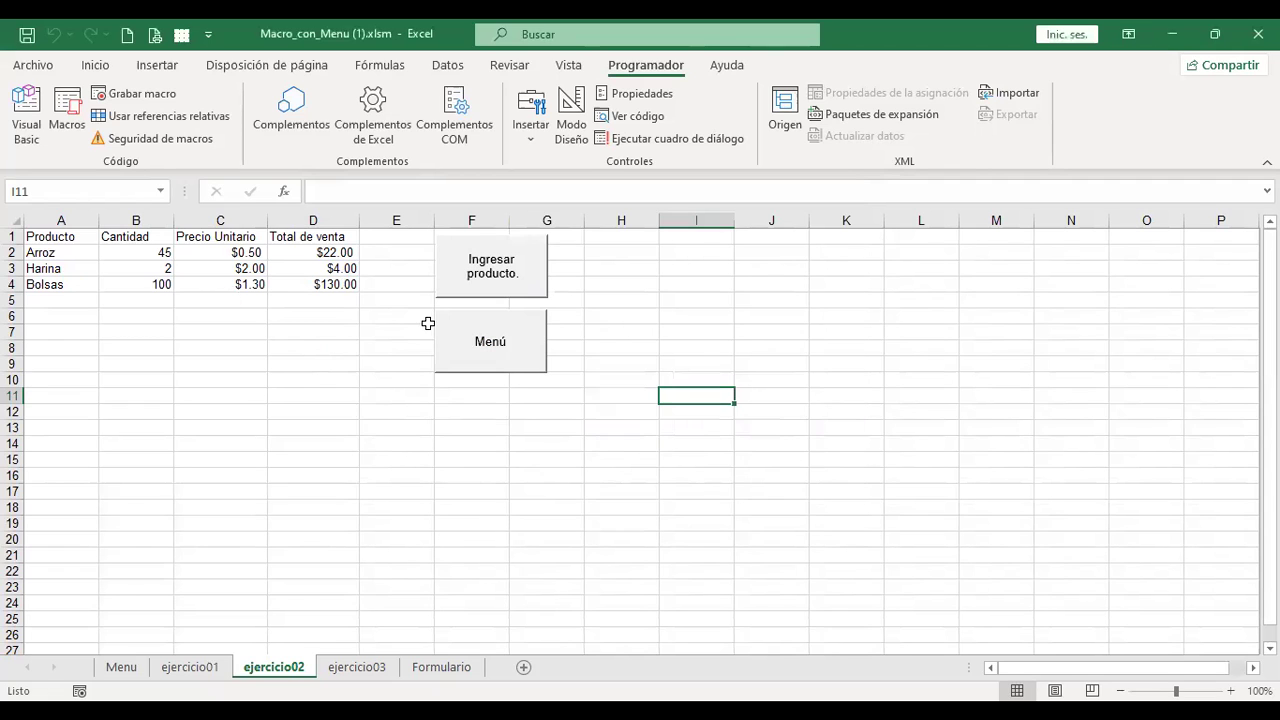
# - Examine the empty-product check in the code behind frmproducto's Guardar button and return to Excel
pyautogui.click(24, 128)
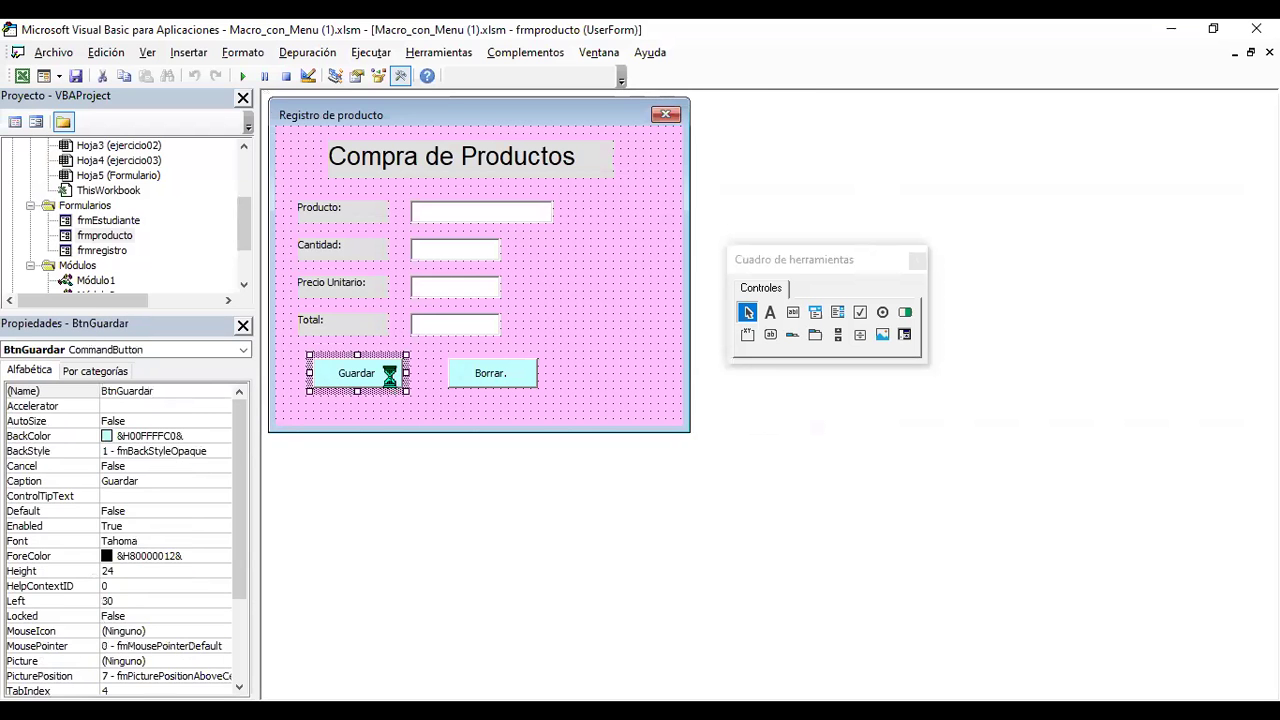
pyautogui.doubleClick(390, 374)
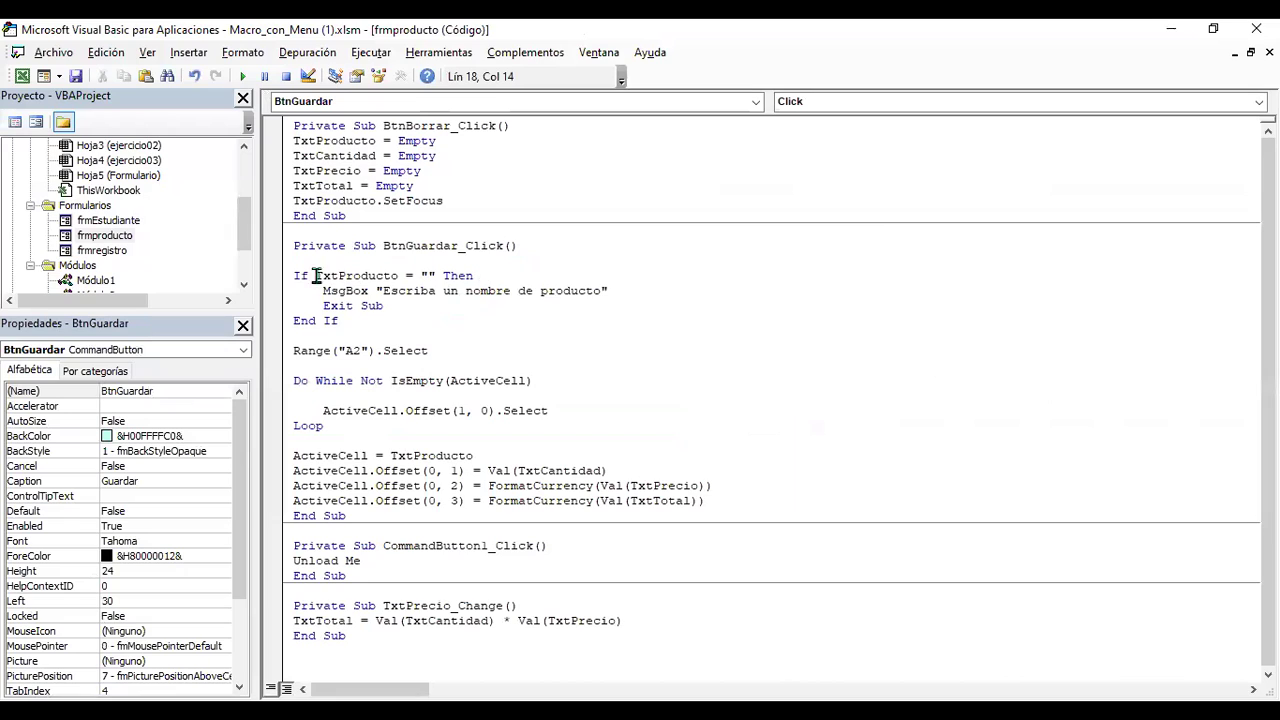
pyautogui.moveTo(294, 276); pyautogui.dragTo(376, 318)
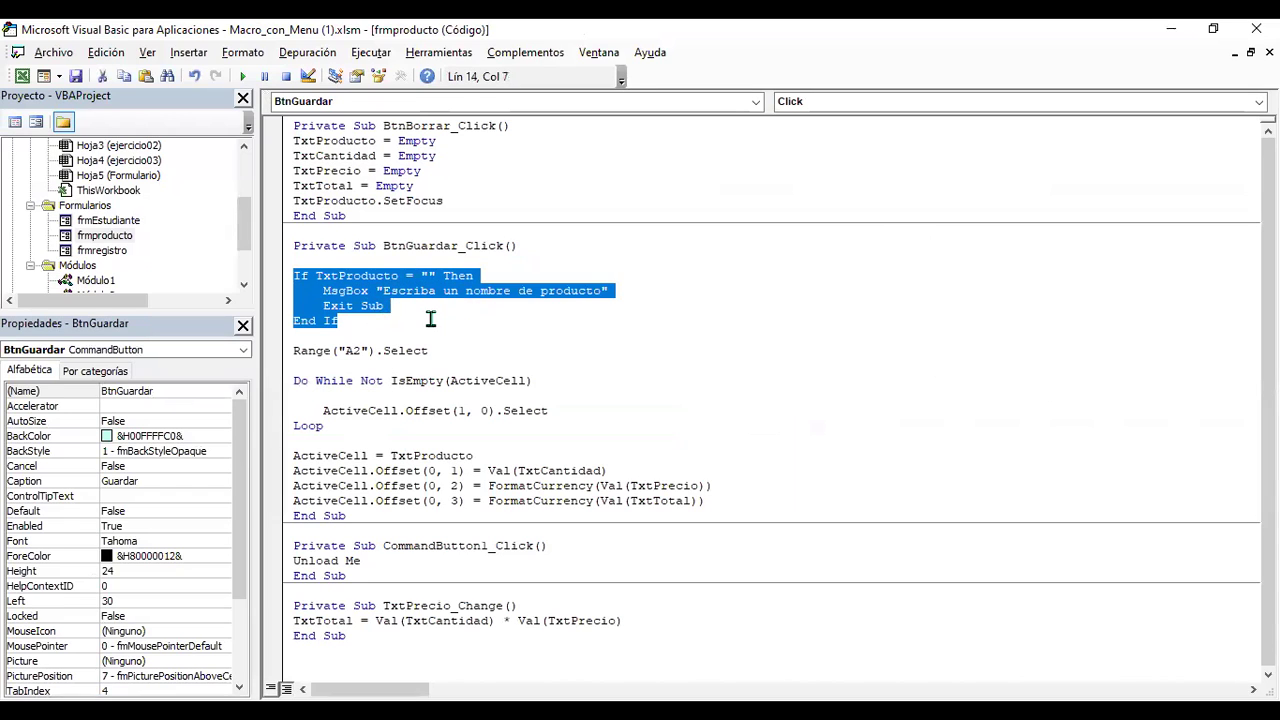
pyautogui.click(430, 320)
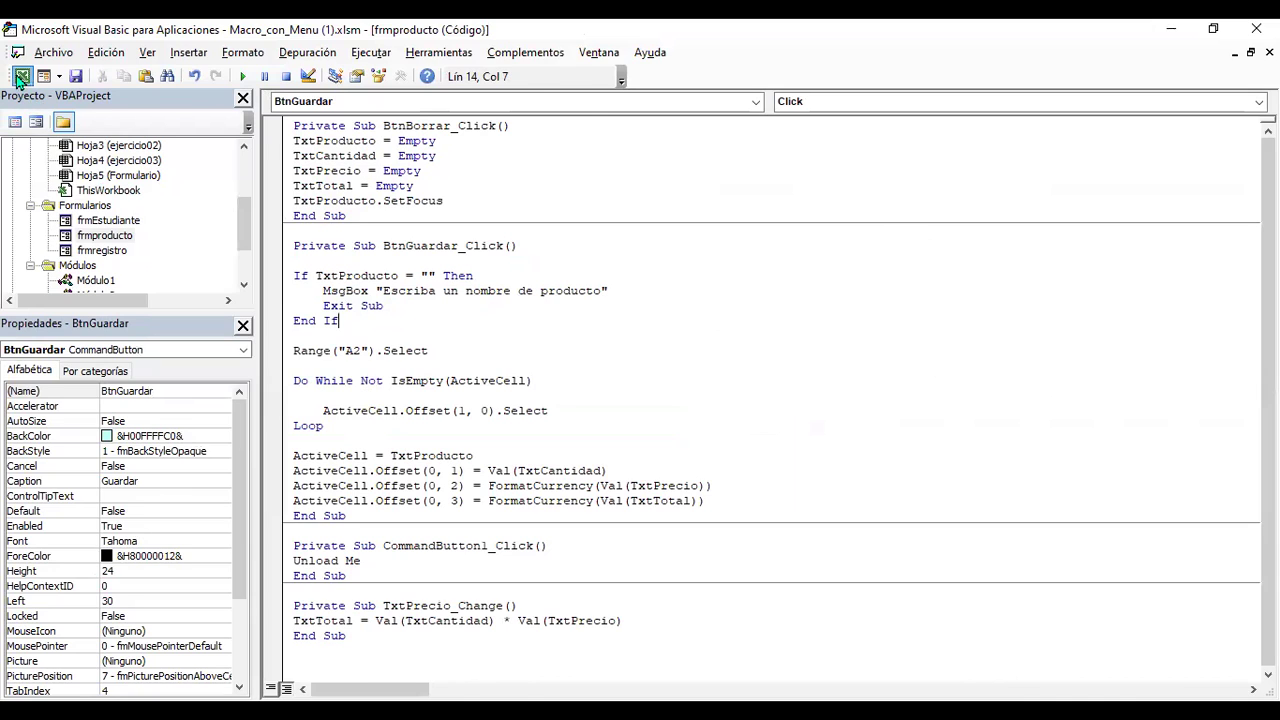
pyautogui.click(20, 79)
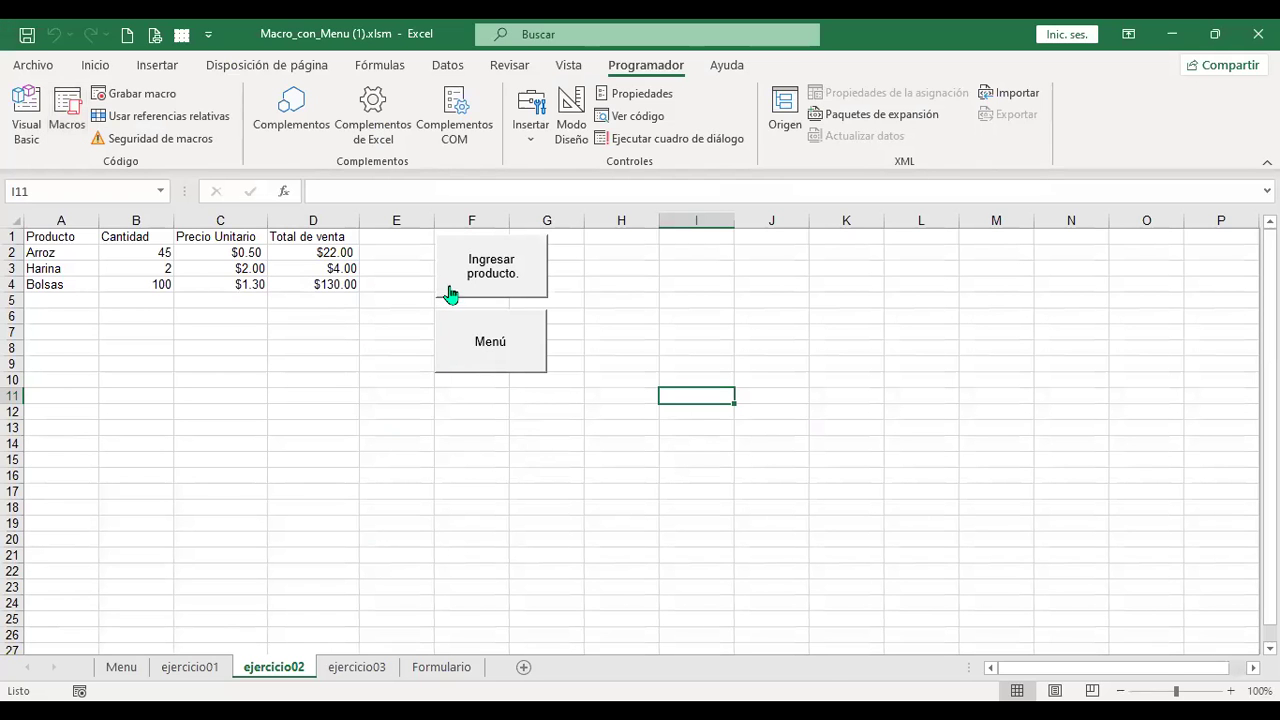
# - Test the Ingresar producto and Menú buttons on ejercicio02, closing the form after each one
pyautogui.click(510, 282)
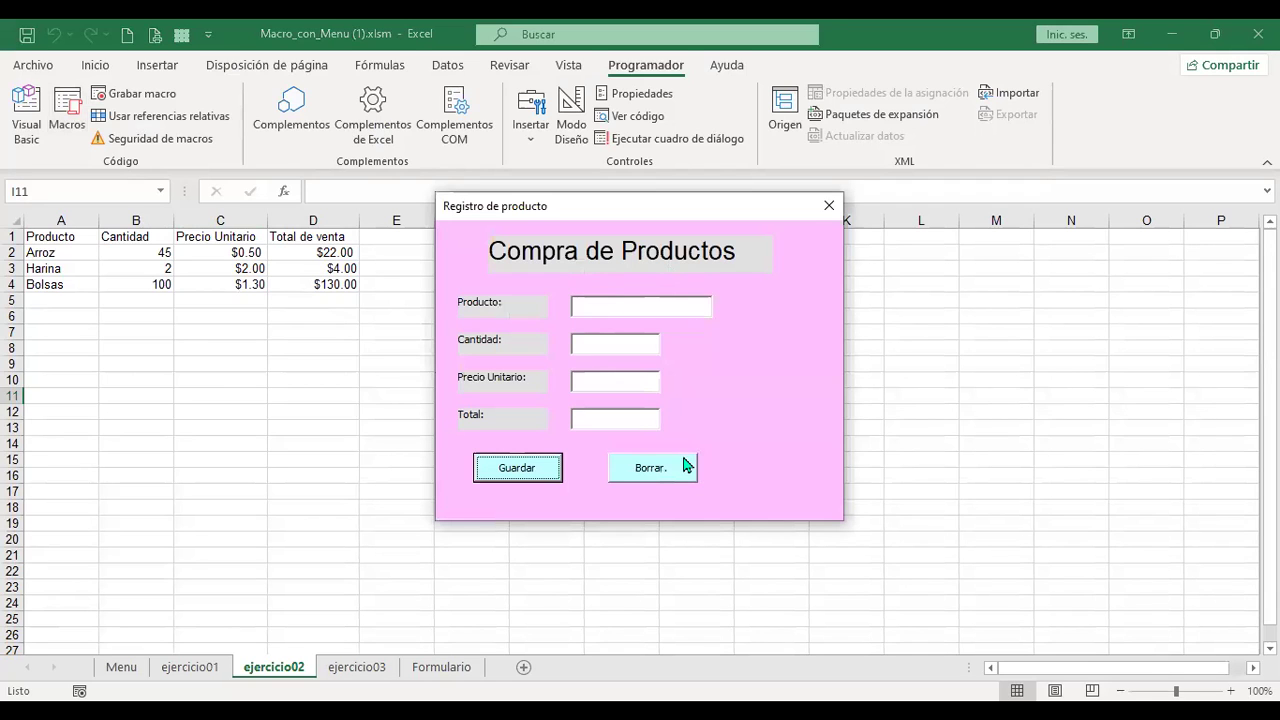
pyautogui.click(829, 205)
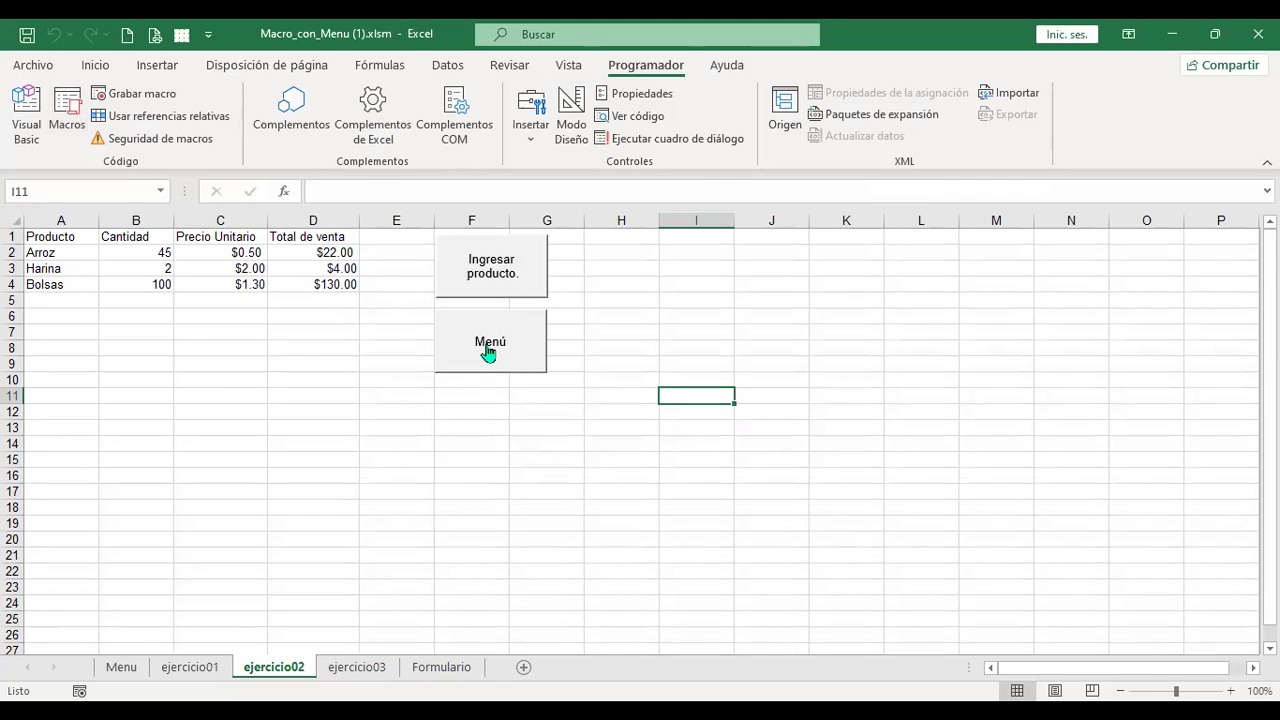
pyautogui.click(490, 348)
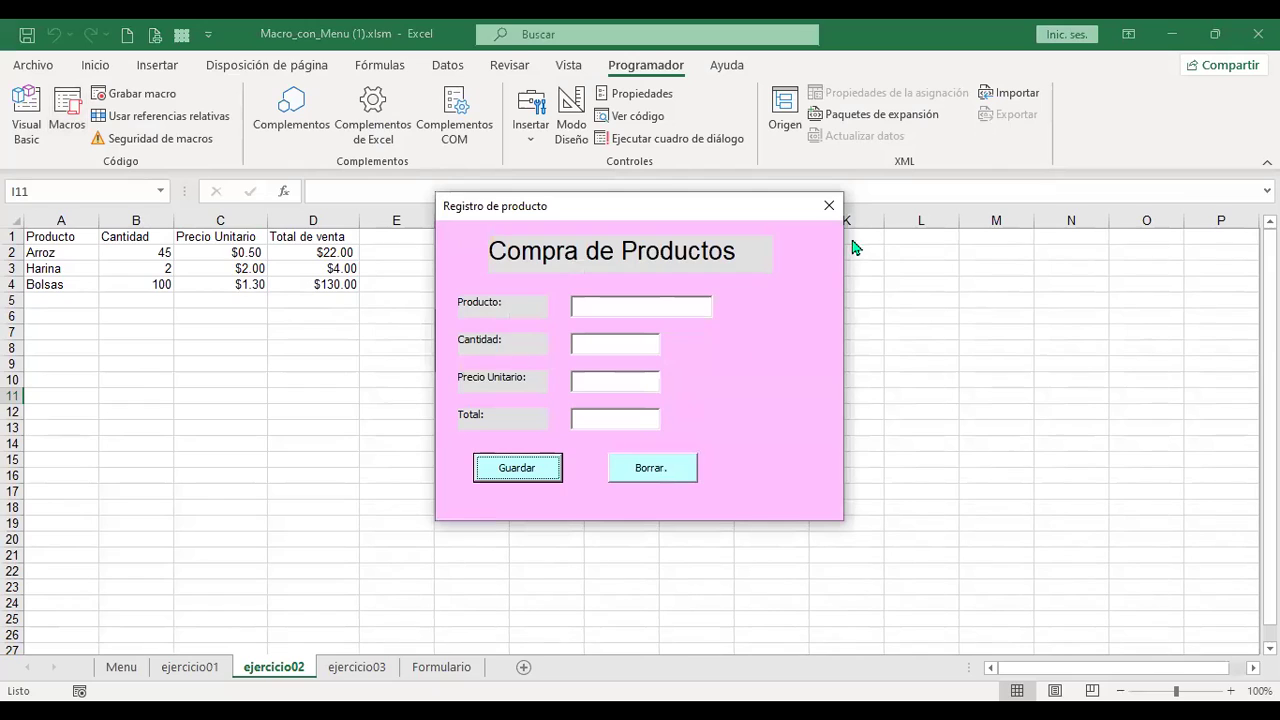
pyautogui.click(829, 207)
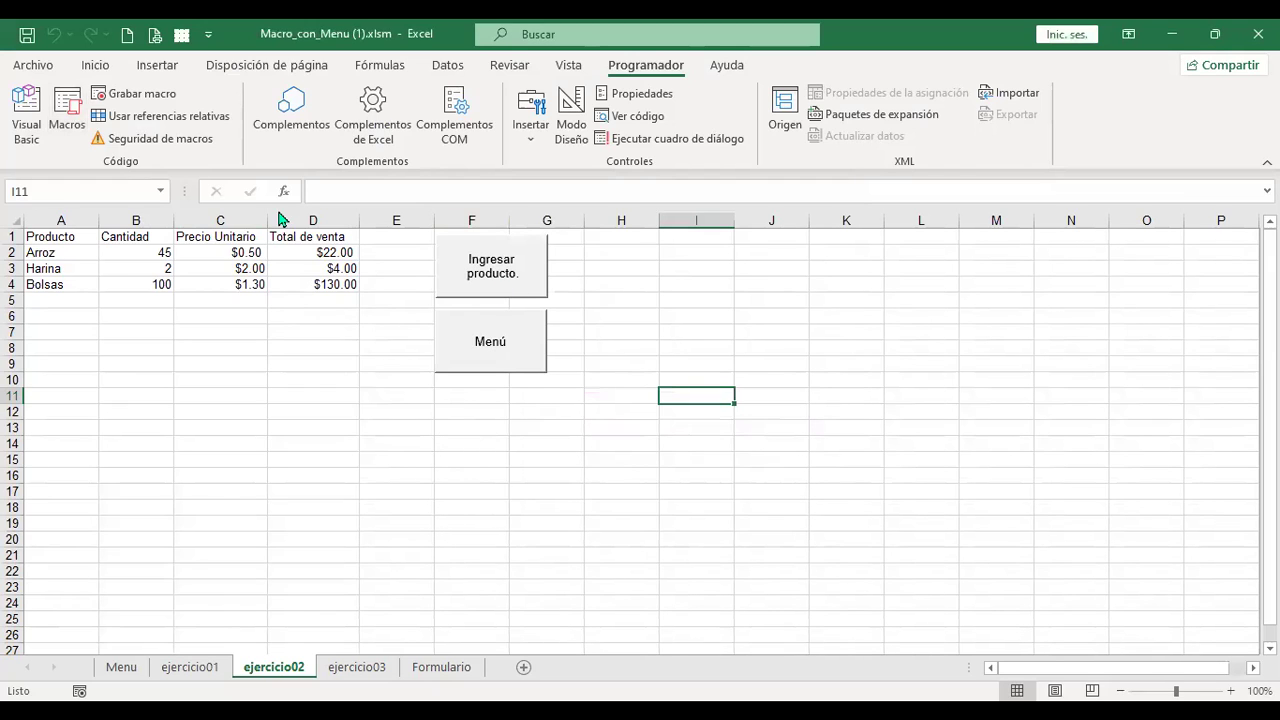
# - Look through callregistro1, callregistro2 and callregistro3 in the macro list, view the code of callregistro3, and return to Excel
pyautogui.click(65, 118)
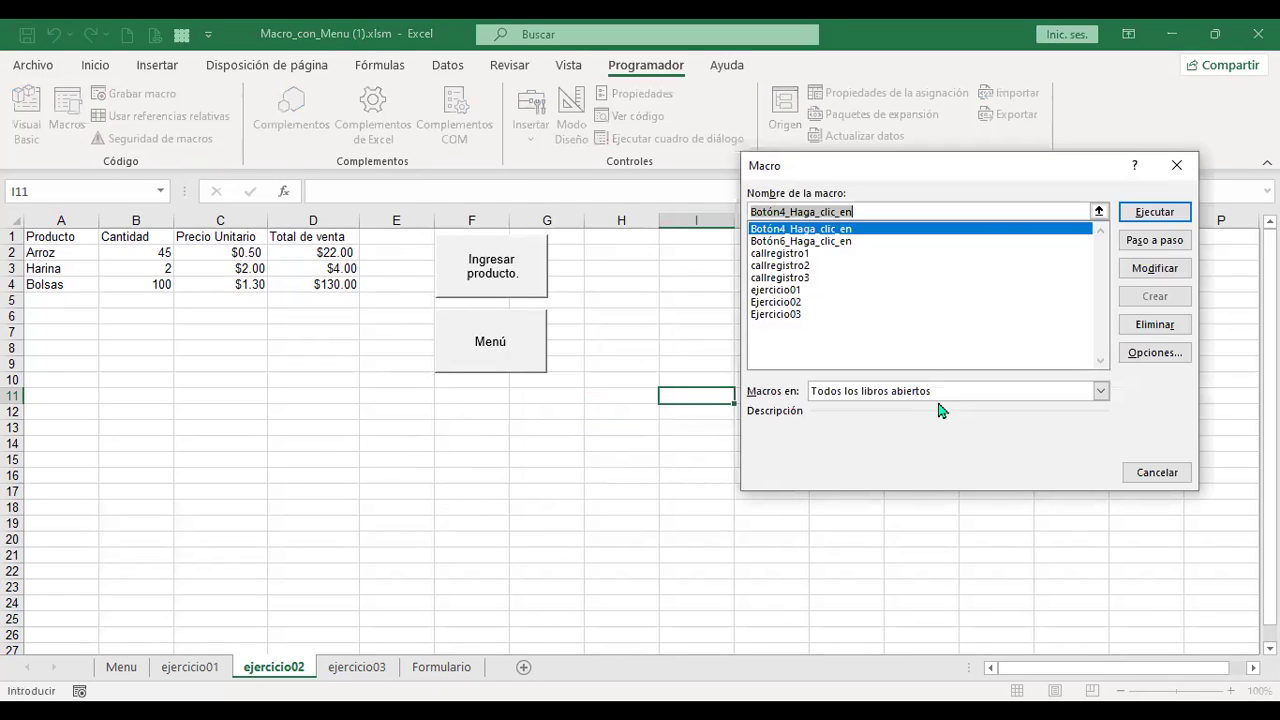
pyautogui.click(795, 254)
pyautogui.click(797, 265)
pyautogui.click(798, 277)
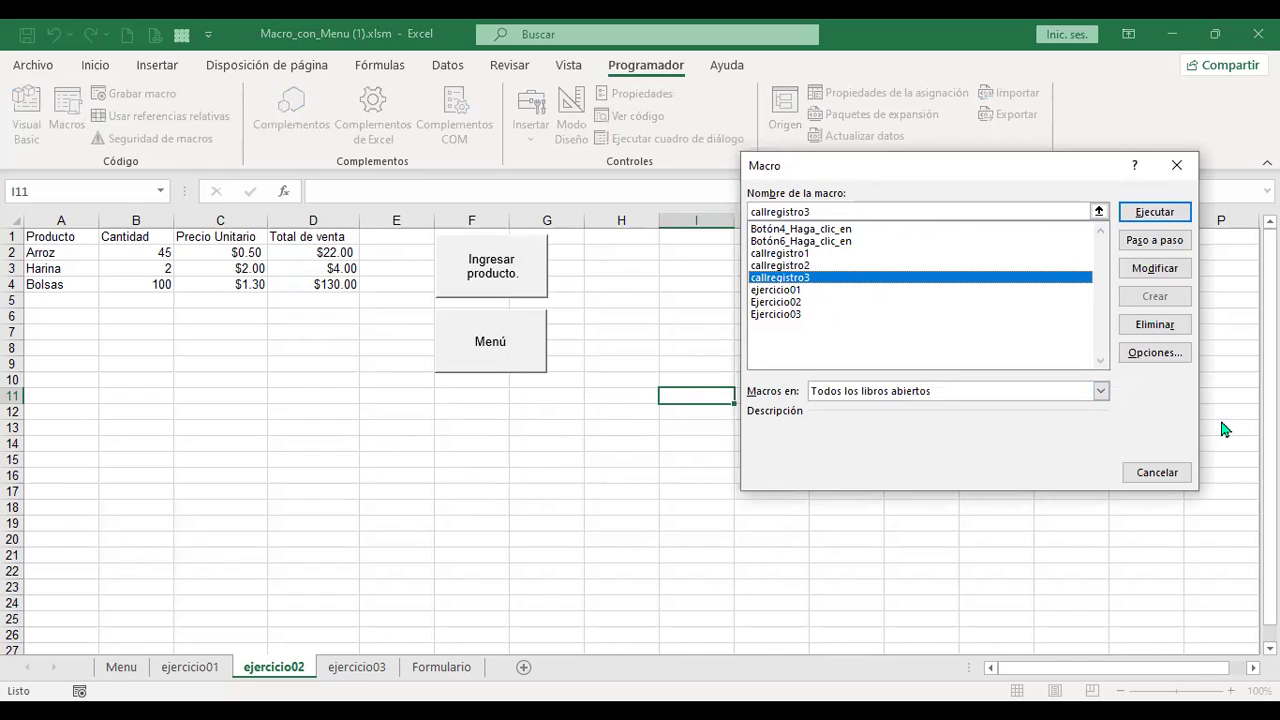
pyautogui.click(1140, 277)
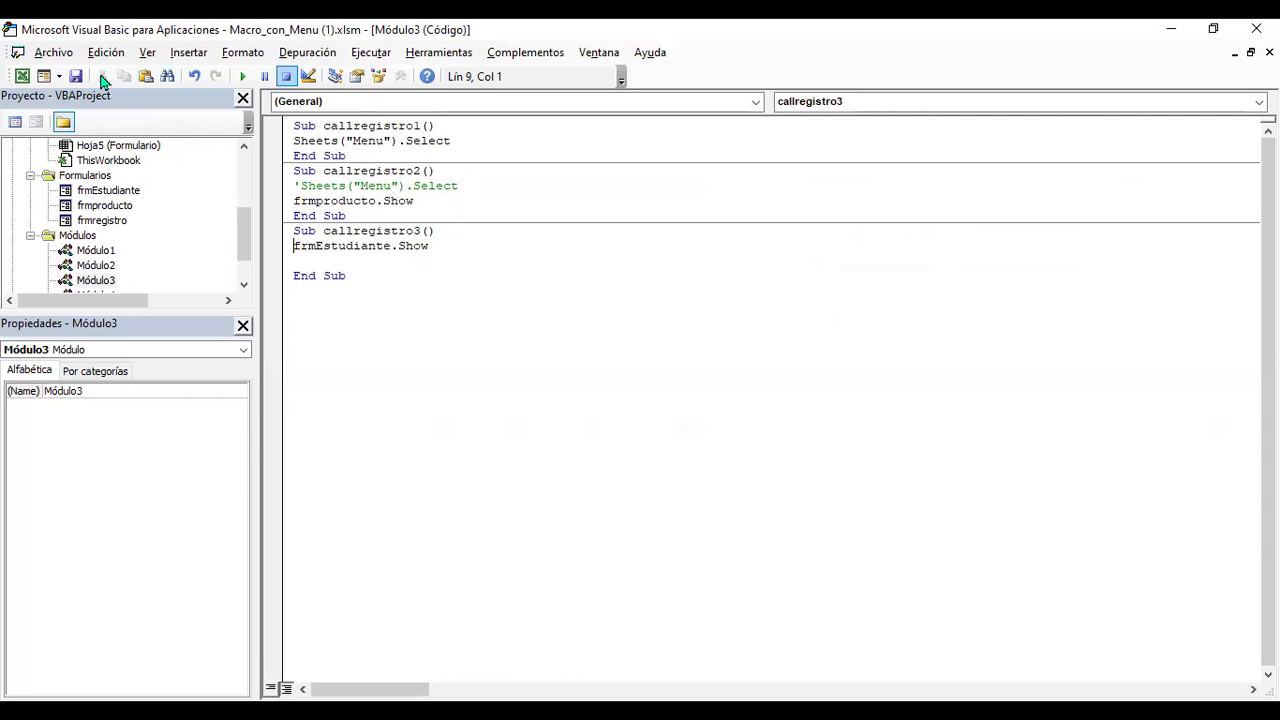
pyautogui.click(24, 77)
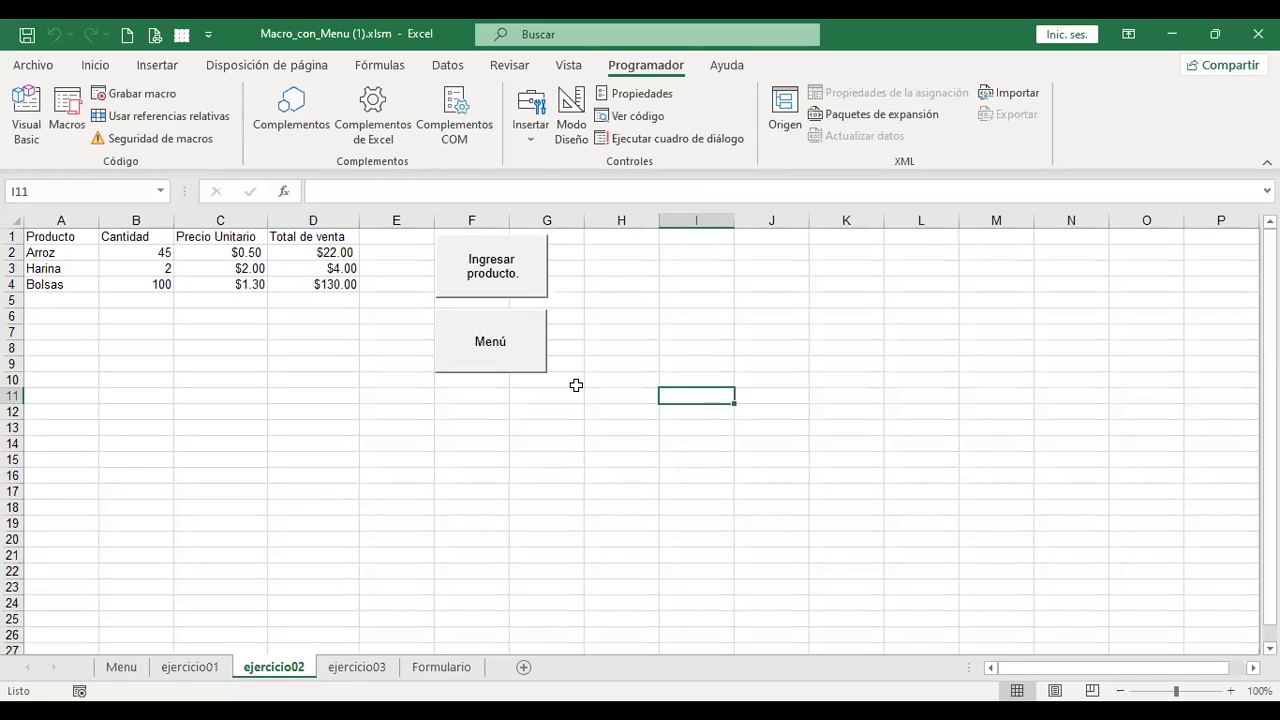
# - Examine the code of the macro assigned to the Menú button on ejercicio02 and return to Excel
pyautogui.rightClick(506, 330)
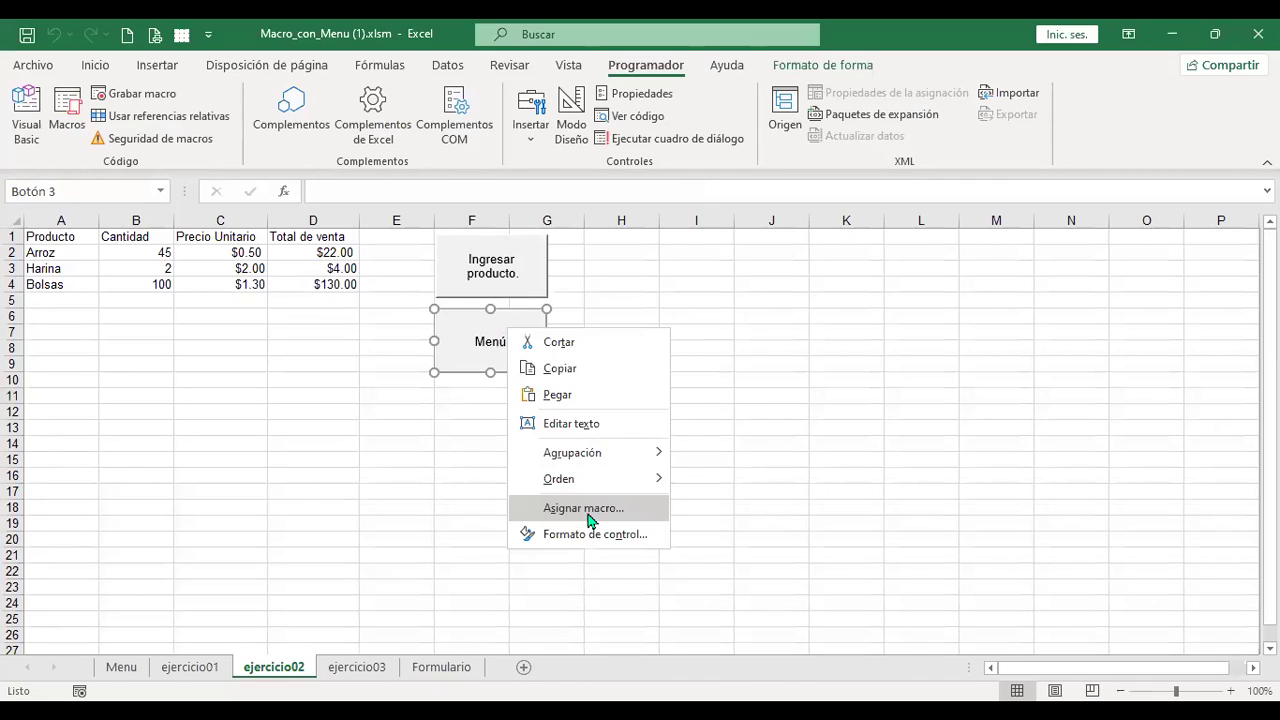
pyautogui.click(586, 509)
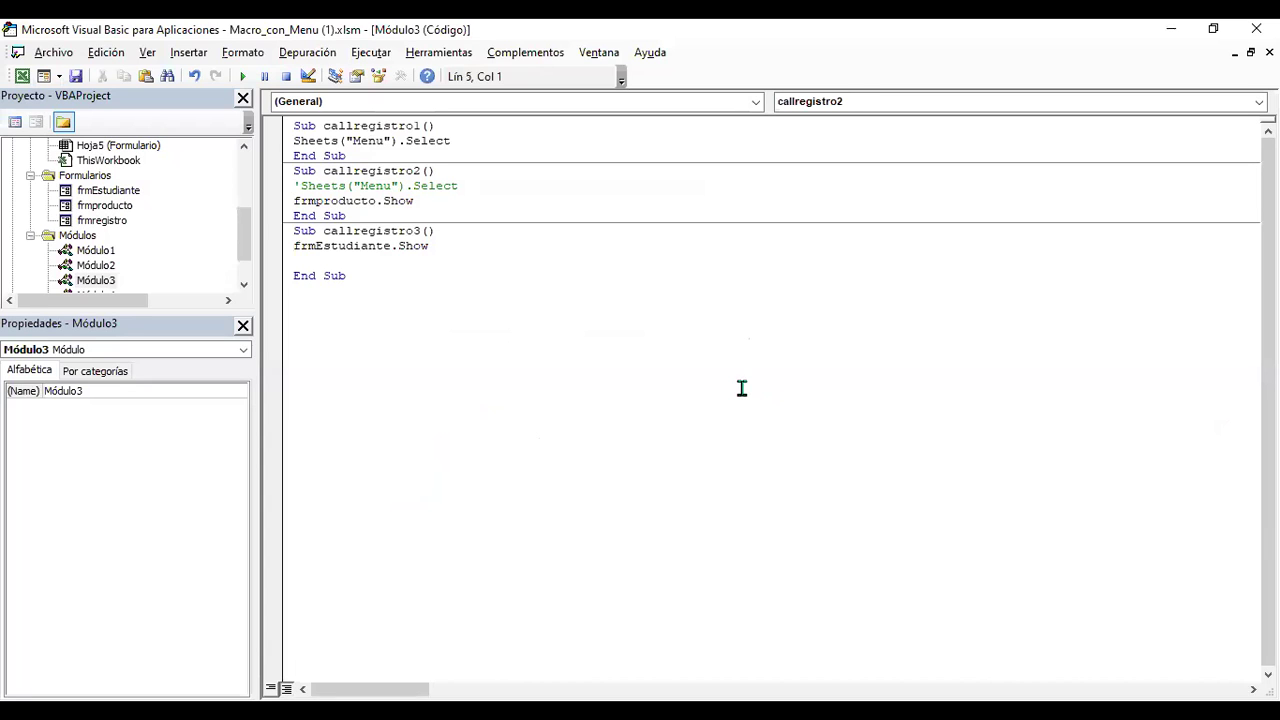
pyautogui.click(21, 77)
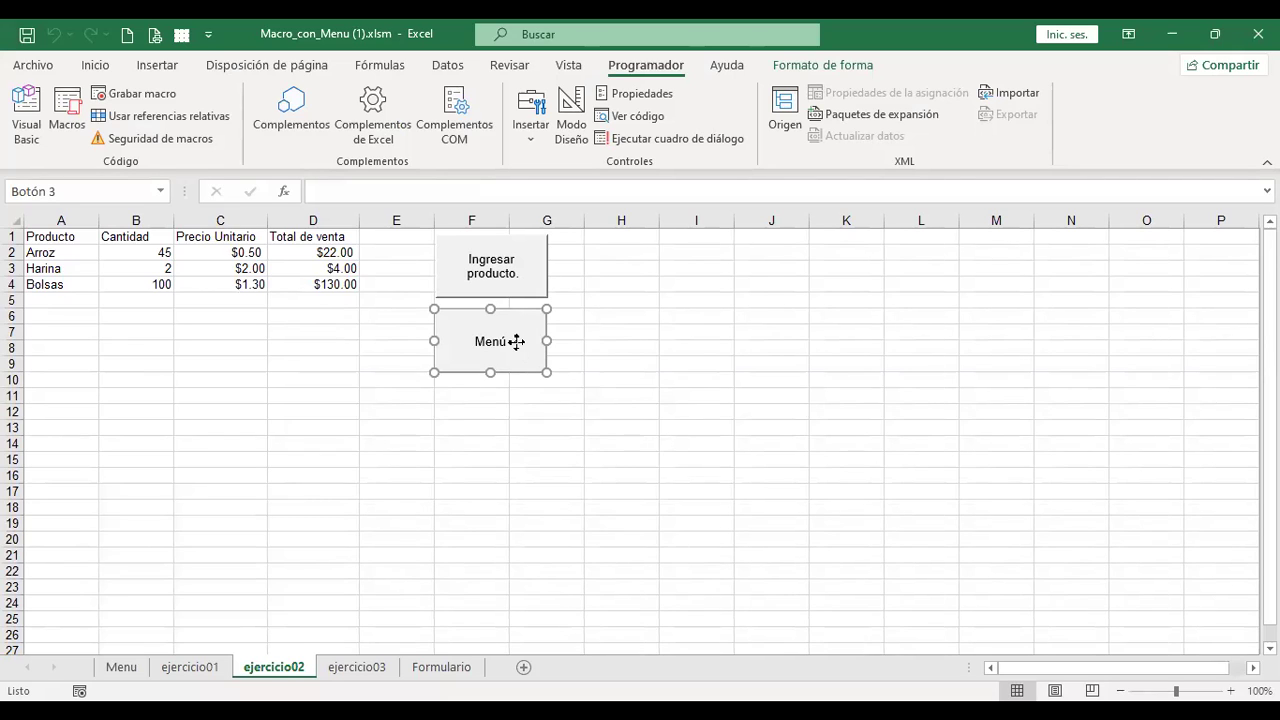
# - Check which macro is assigned to the Menú button on ejercicio02, examine the code of callregistro2, and return to Excel
pyautogui.rightClick(516, 341)
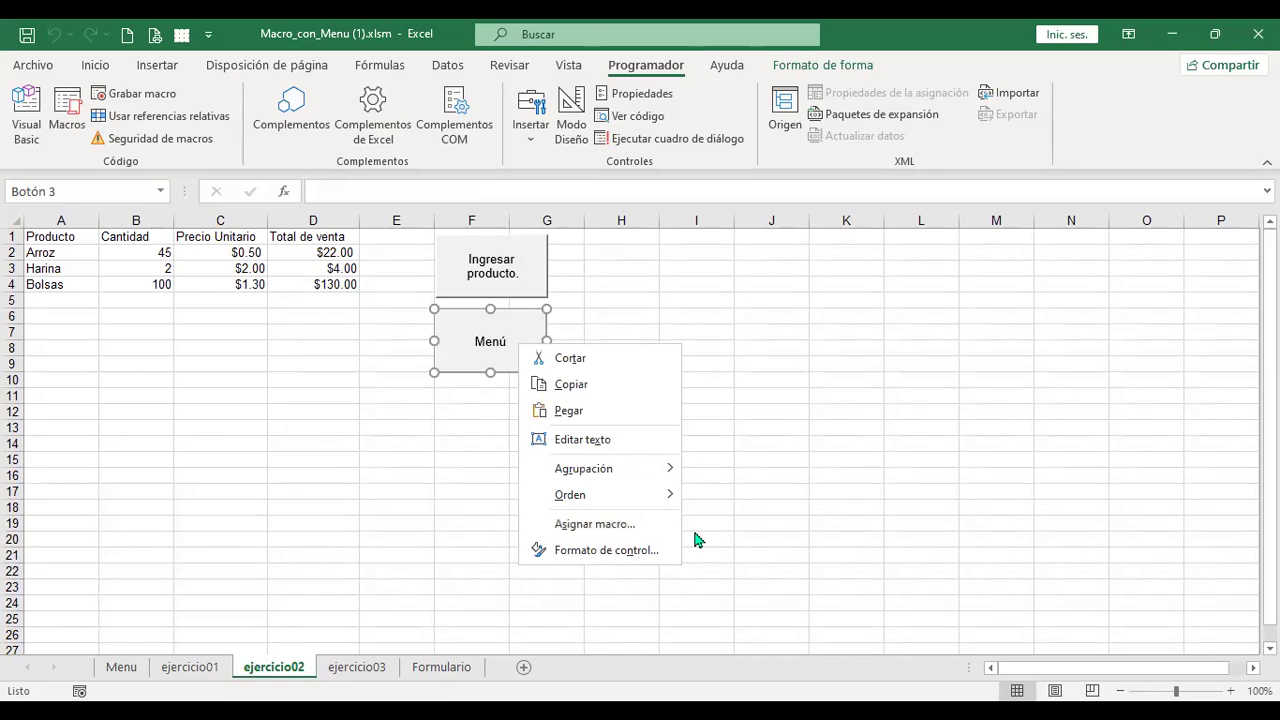
pyautogui.click(587, 524)
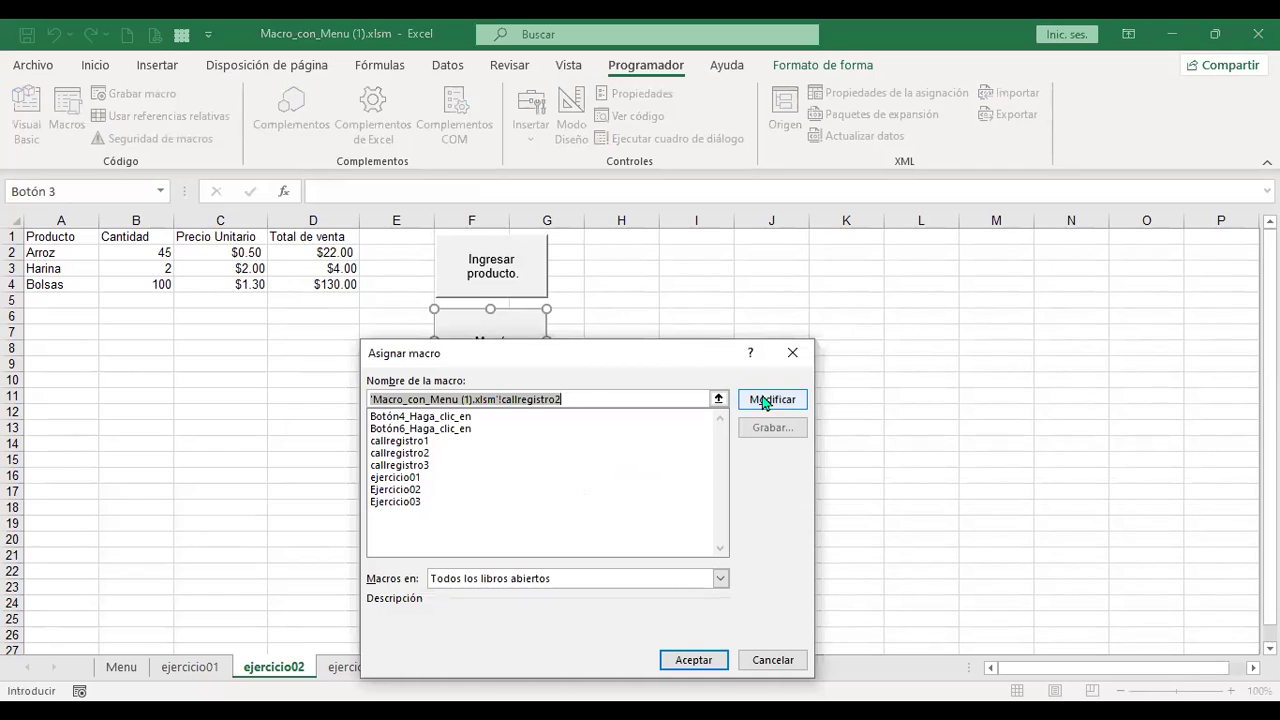
pyautogui.click(793, 348)
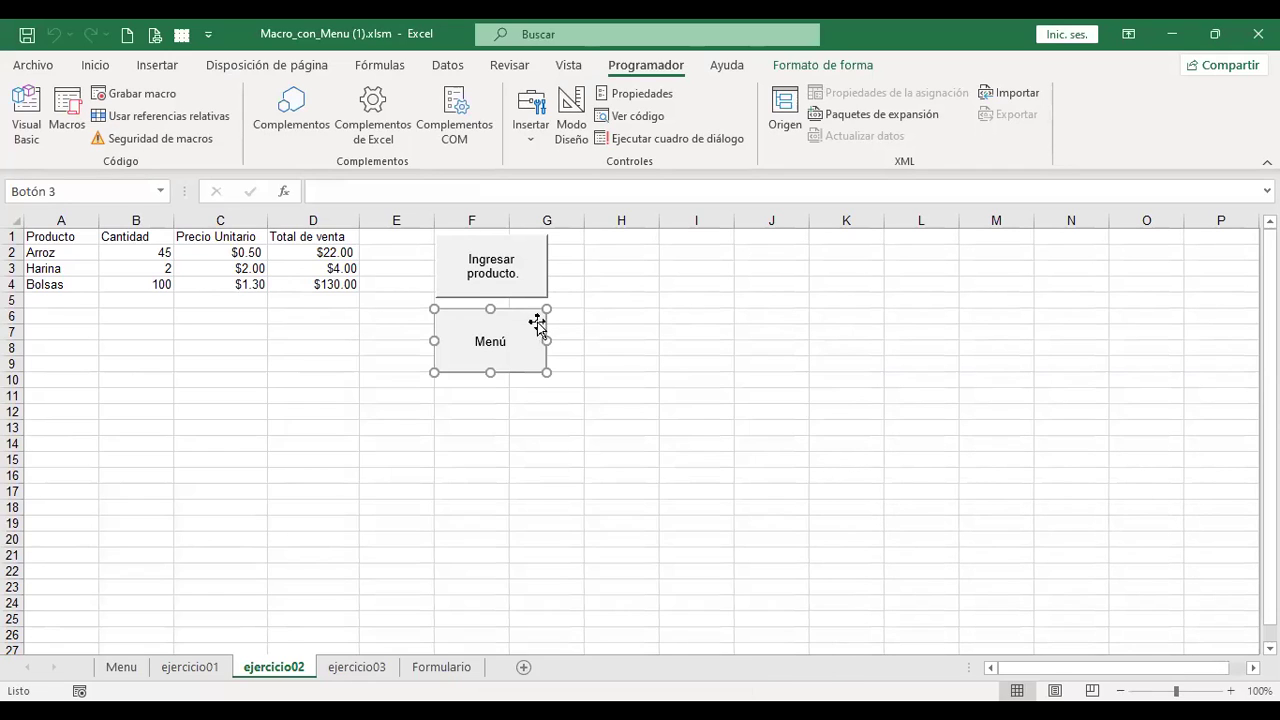
pyautogui.rightClick(536, 326)
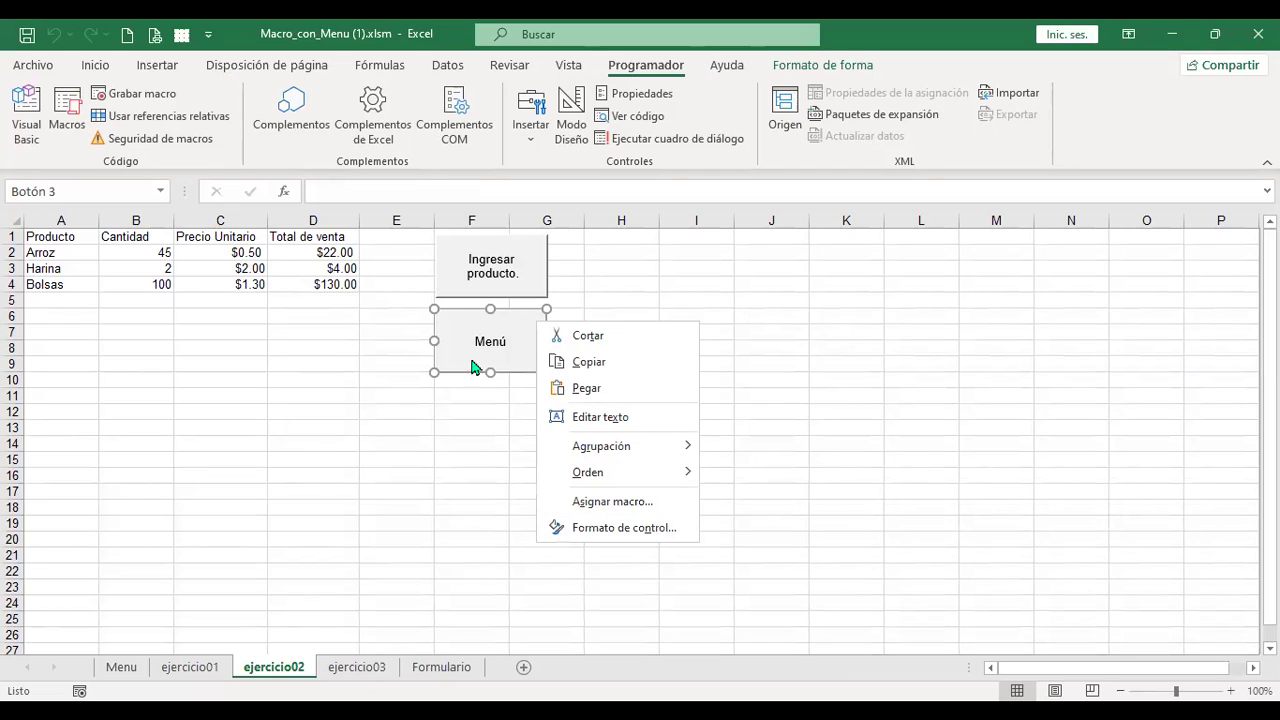
pyautogui.click(622, 512)
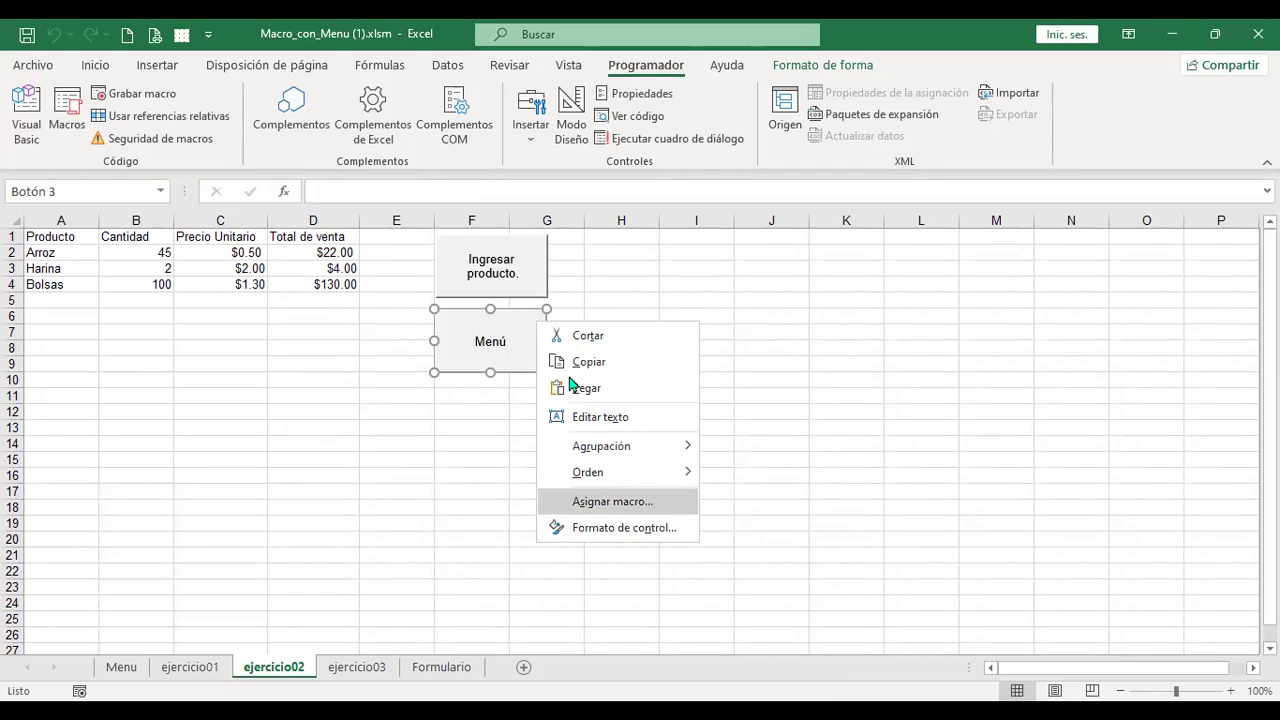
pyautogui.click(808, 388)
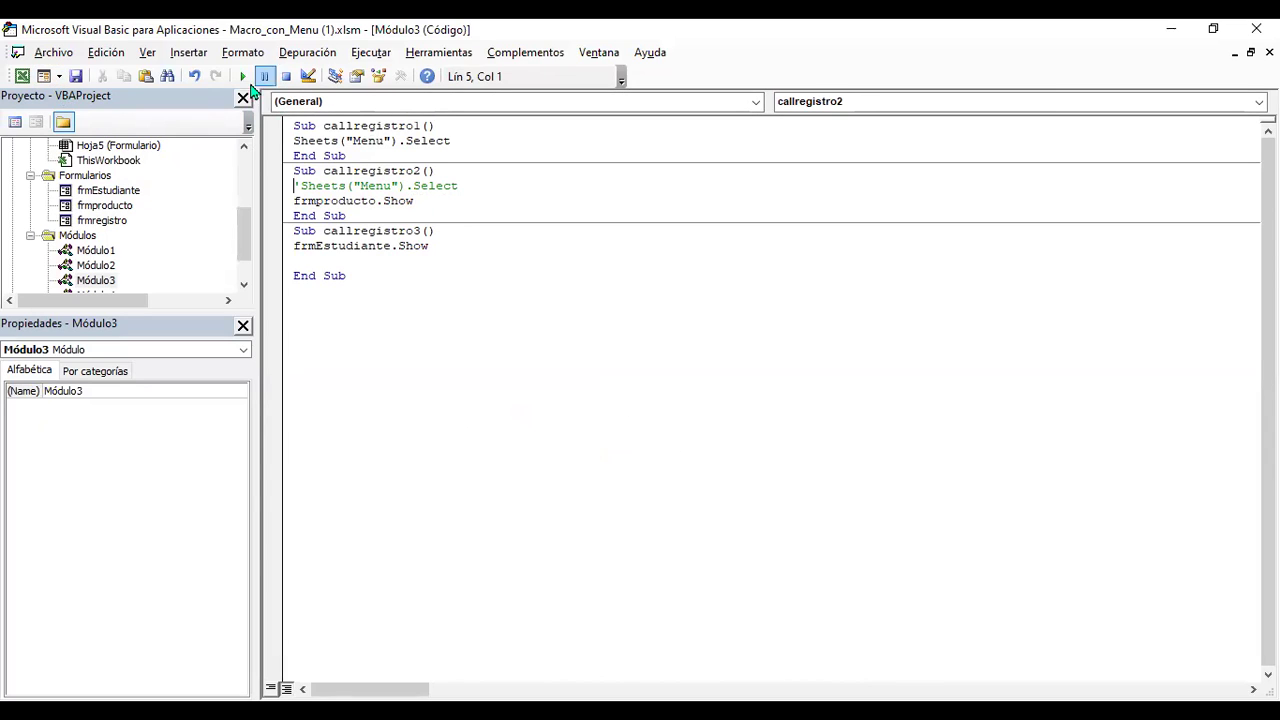
pyautogui.click(21, 77)
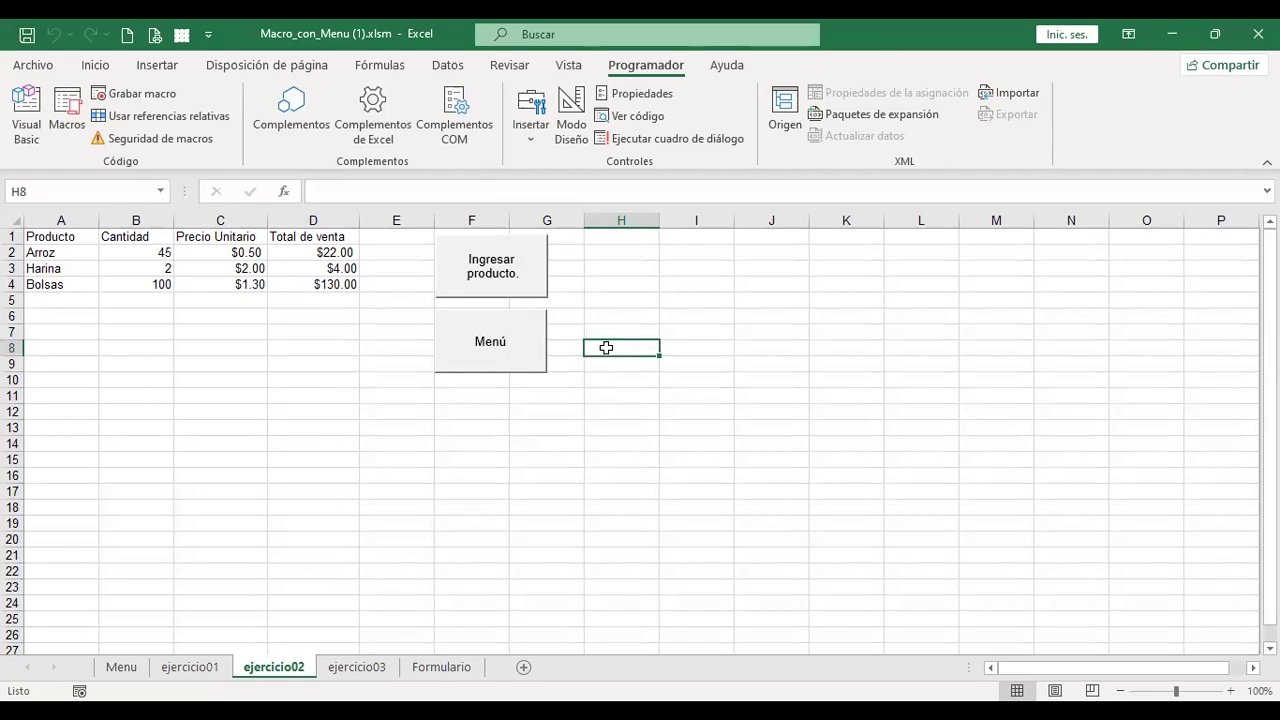
# - Cut the Menú button from the ejercicio02 sheet
pyautogui.rightClick(533, 332)
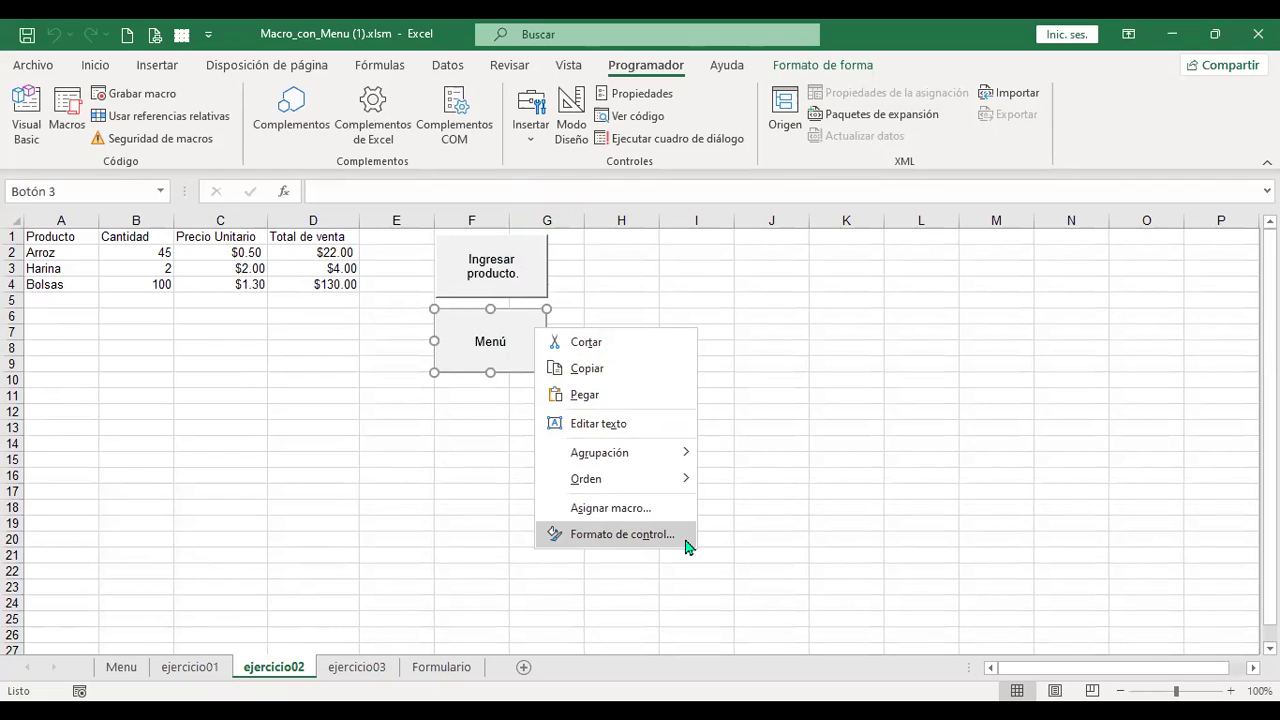
pyautogui.click(600, 332)
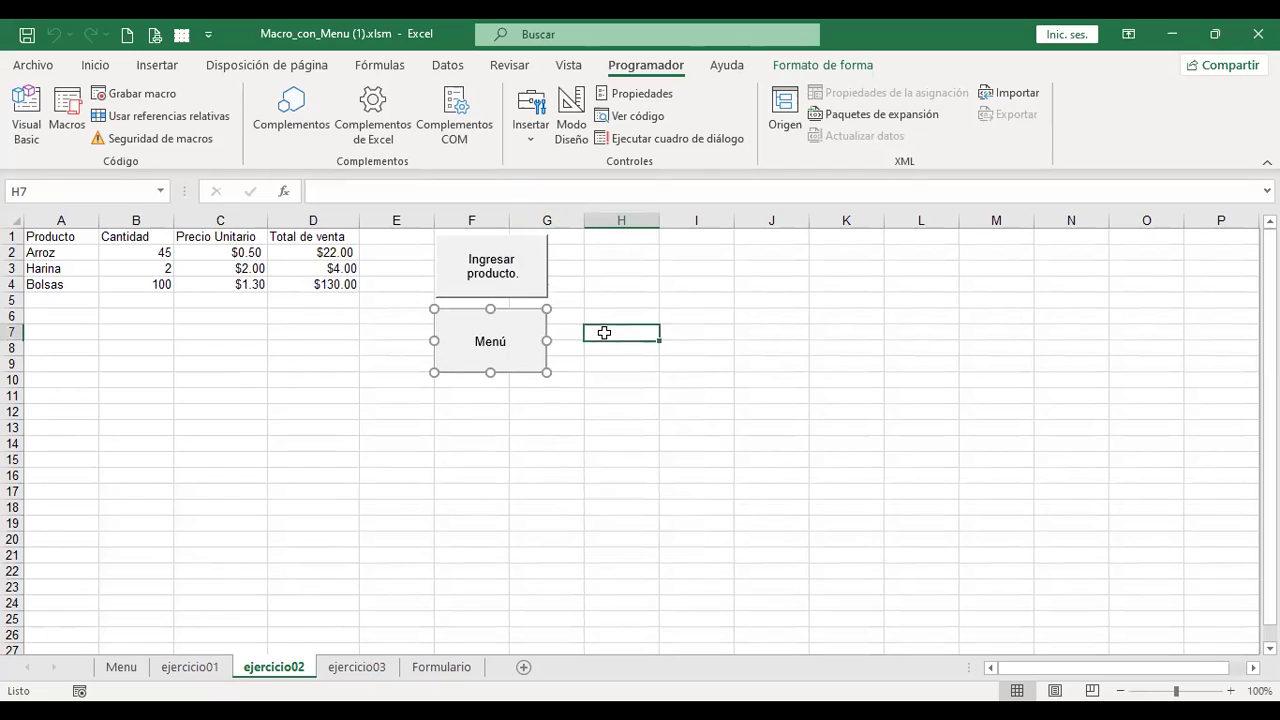
pyautogui.rightClick(547, 327)
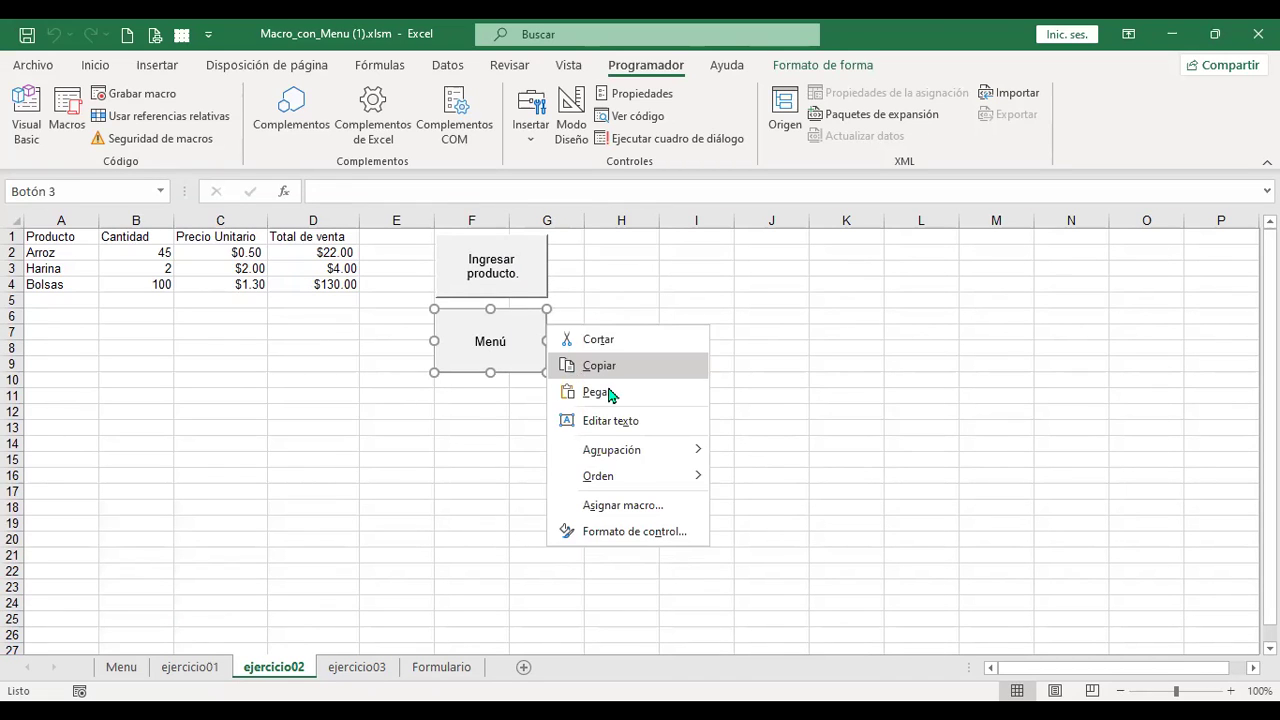
pyautogui.click(630, 339)
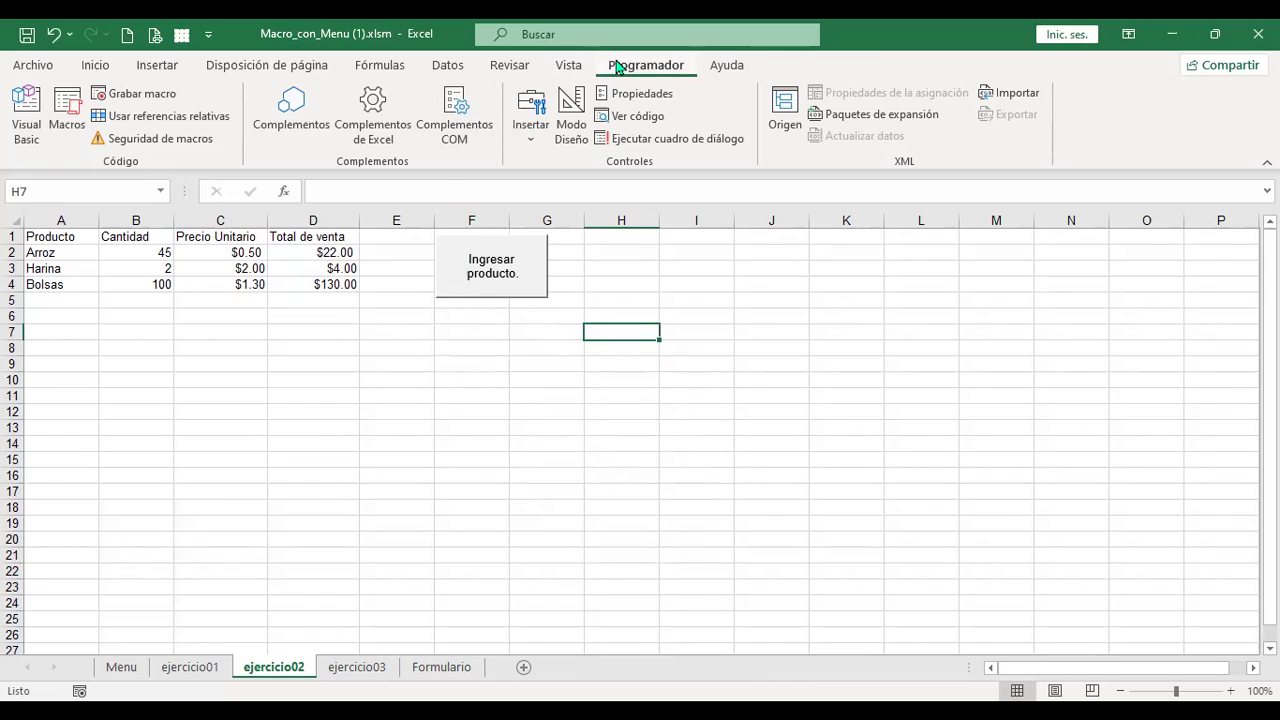
# - Insert a form-control button below Ingresar producto with a new macro assigned to it, and return to Excel
pyautogui.click(537, 142)
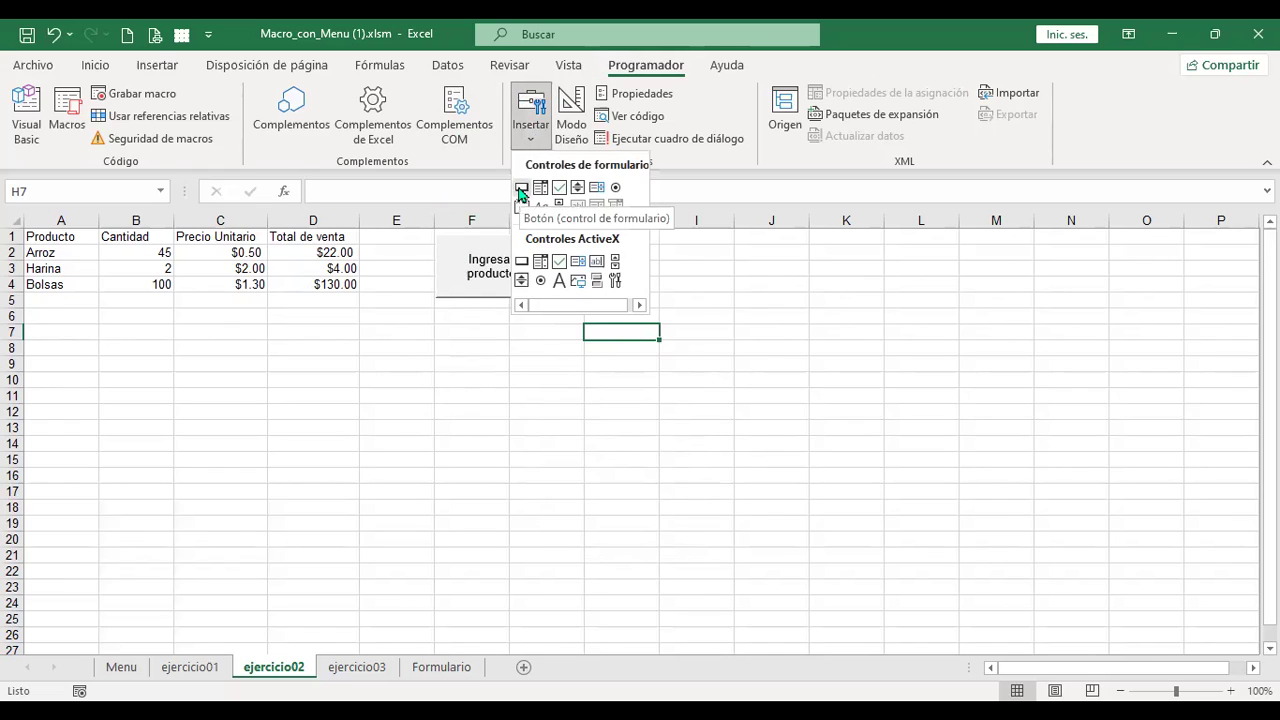
pyautogui.click(521, 189)
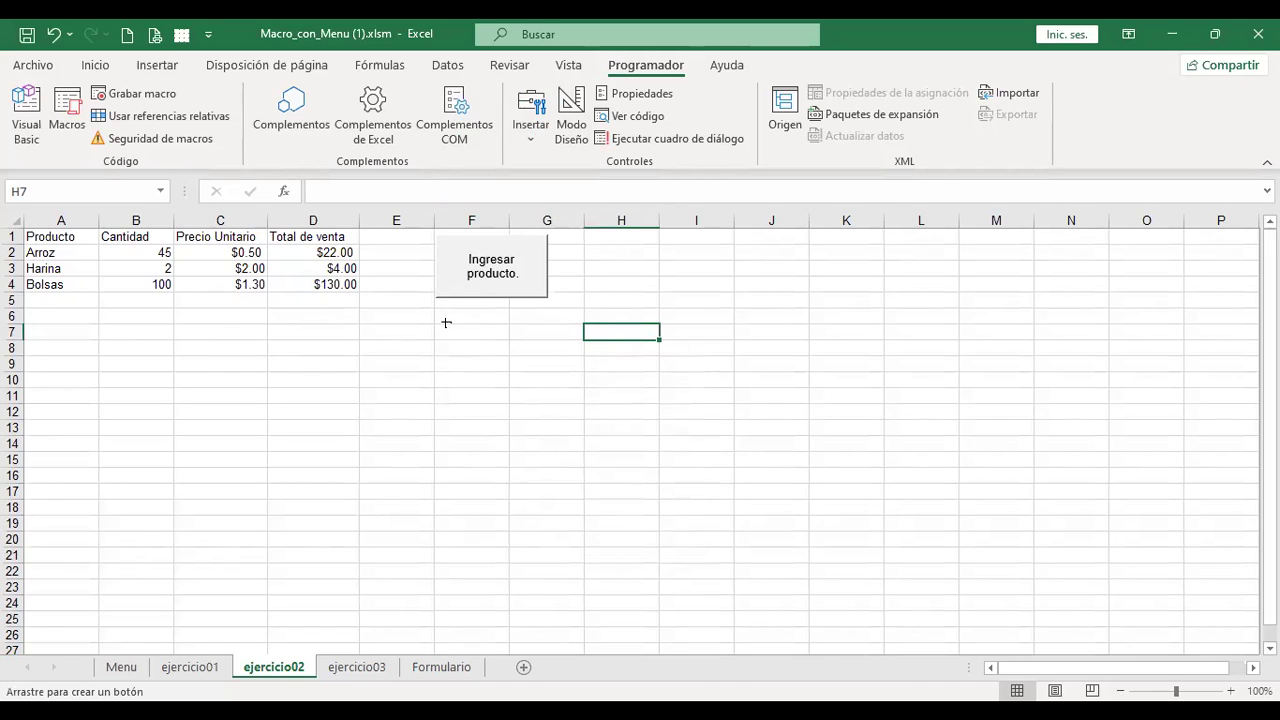
pyautogui.scroll(4, 446, 322)
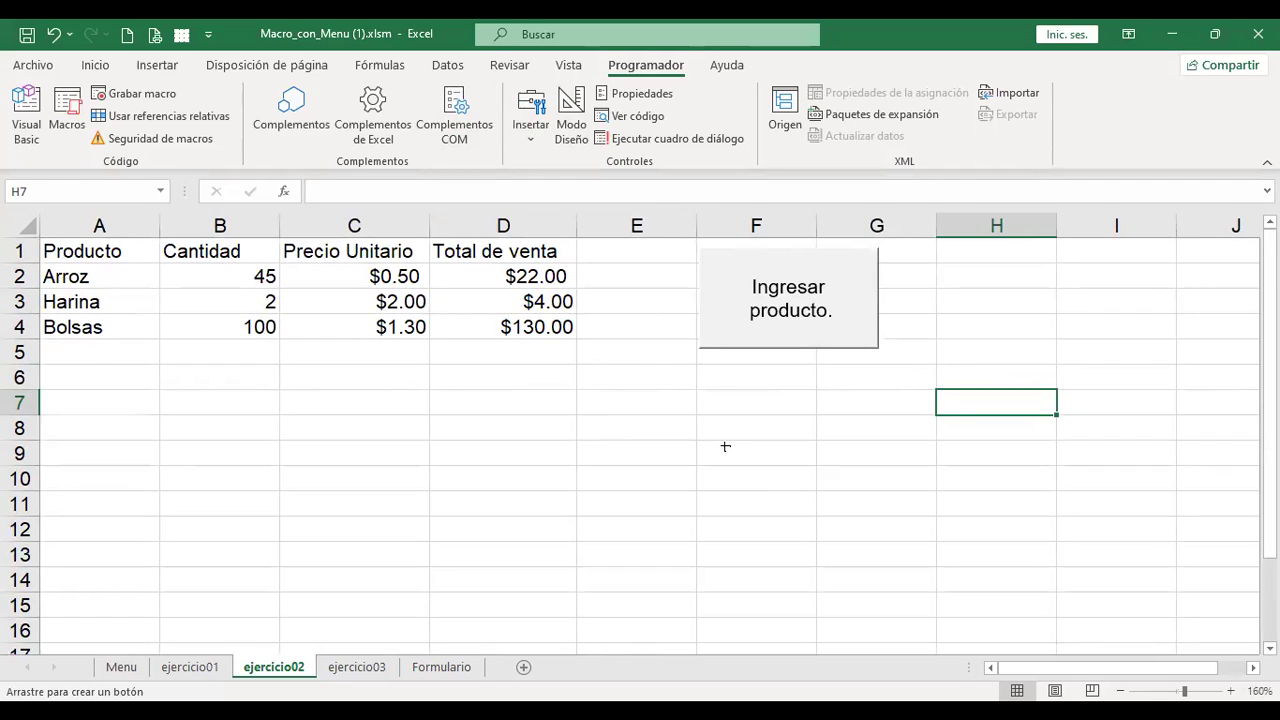
pyautogui.scroll(1, 769, 425)
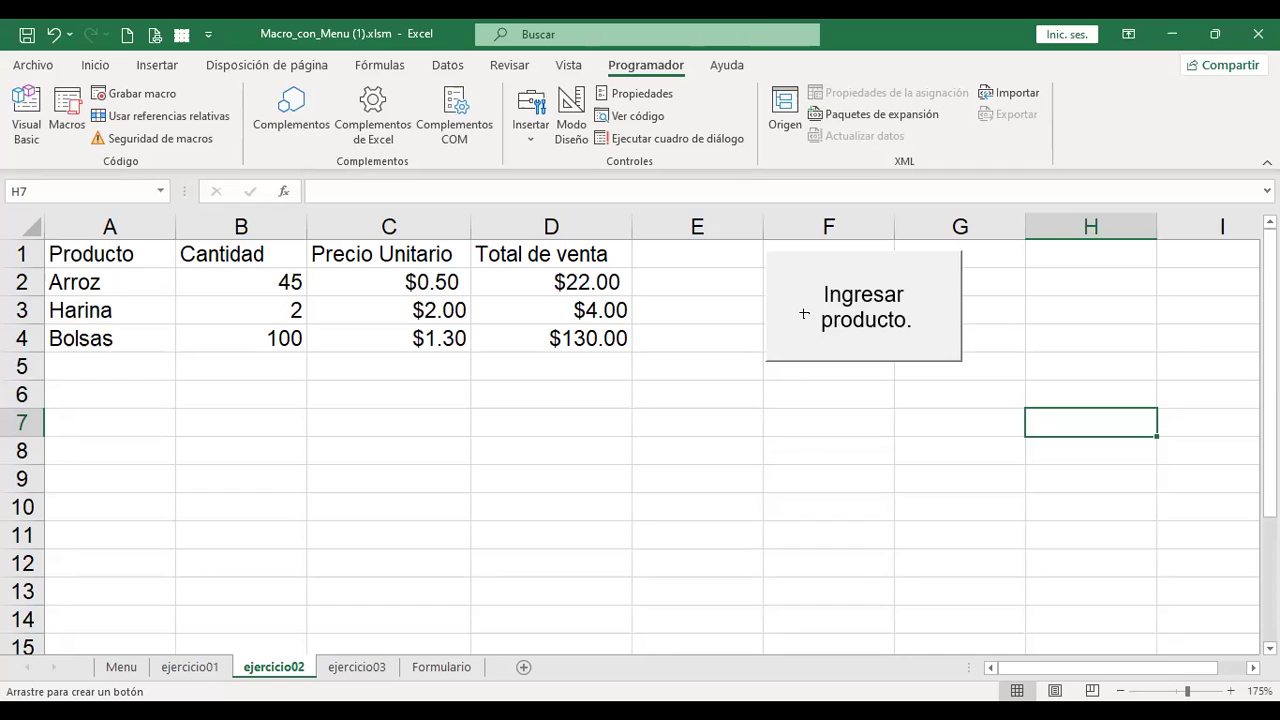
pyautogui.click(772, 379)
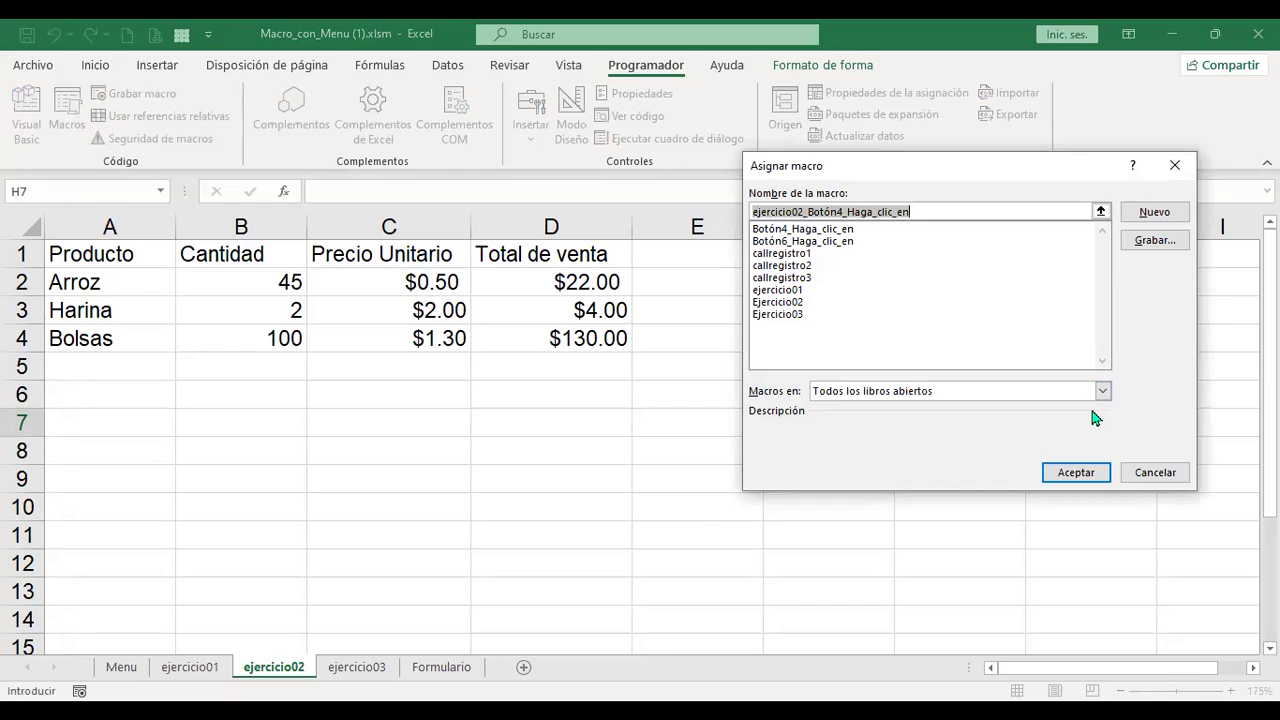
pyautogui.click(1166, 214)
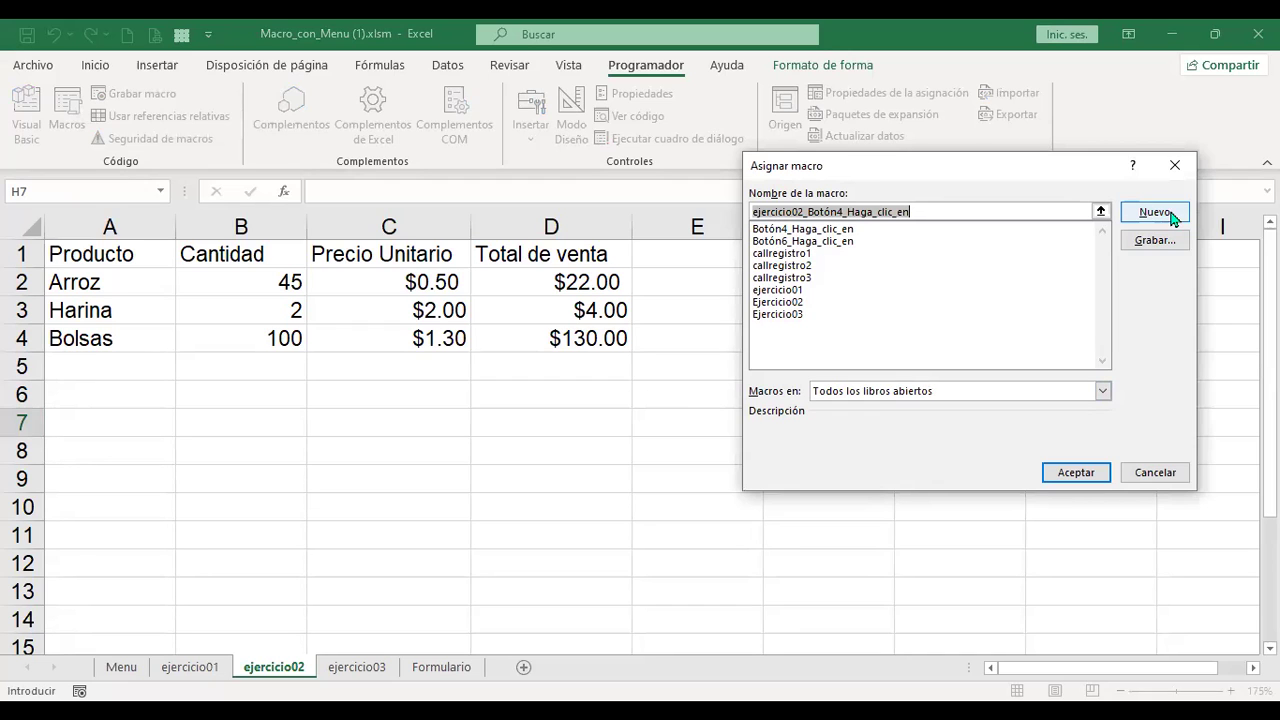
pyautogui.click(1153, 213)
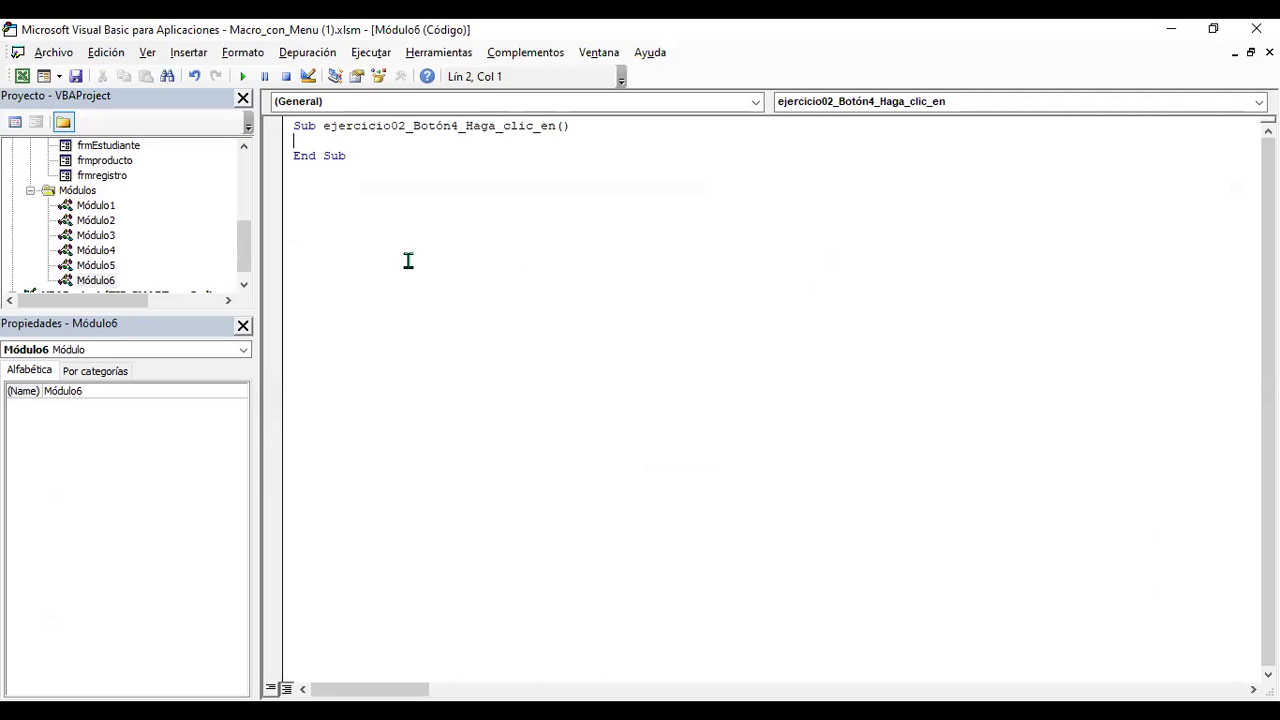
pyautogui.click(20, 77)
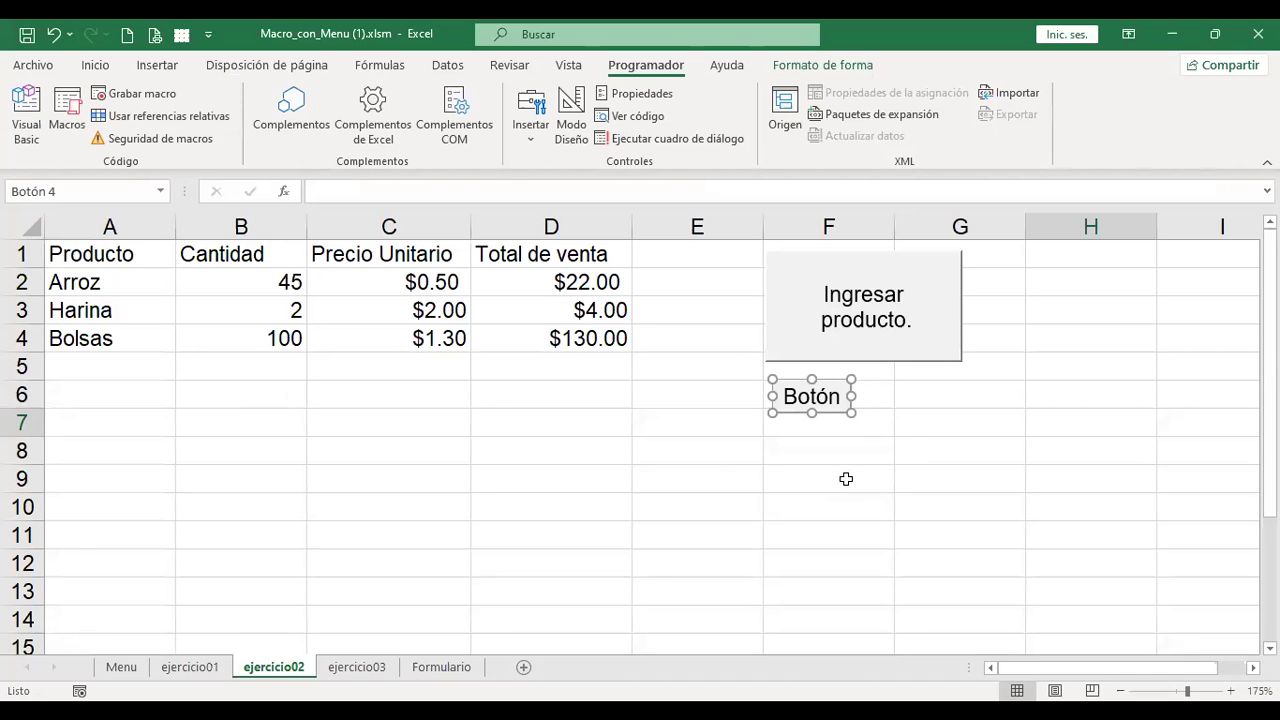
# - Delete the new form-control button below Ingresar producto
pyautogui.click(904, 415)
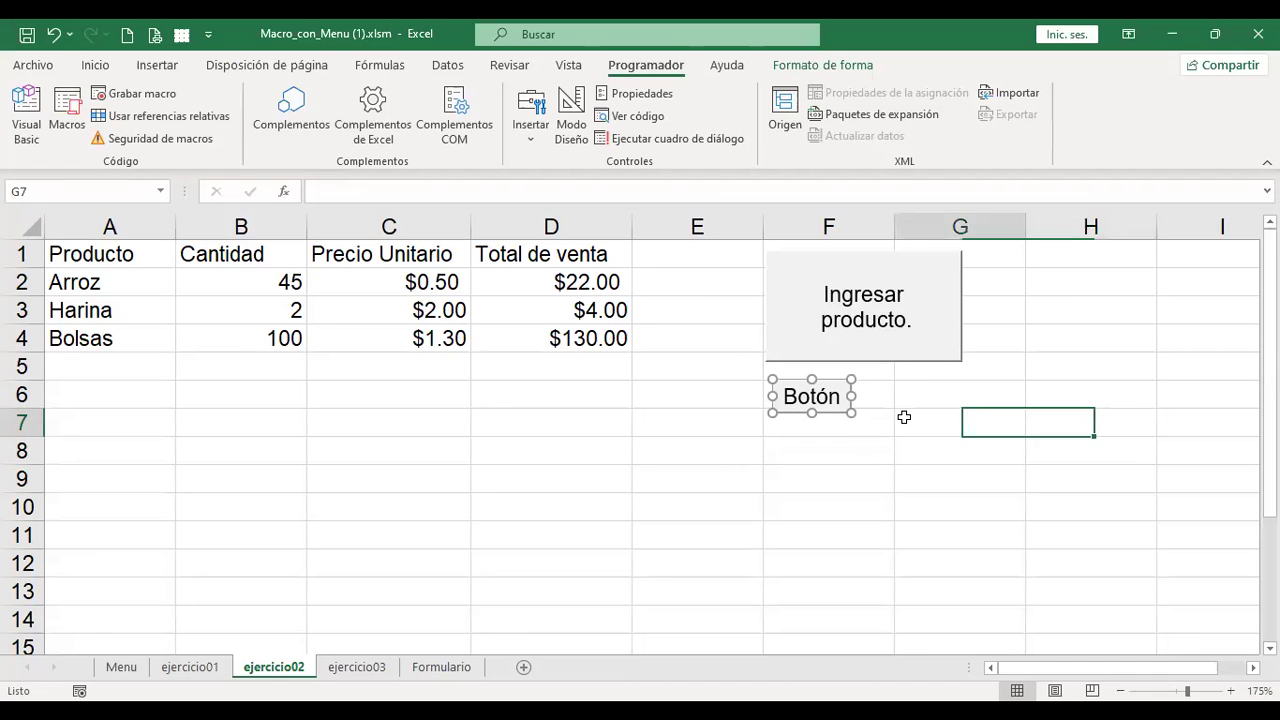
pyautogui.rightClick(818, 400)
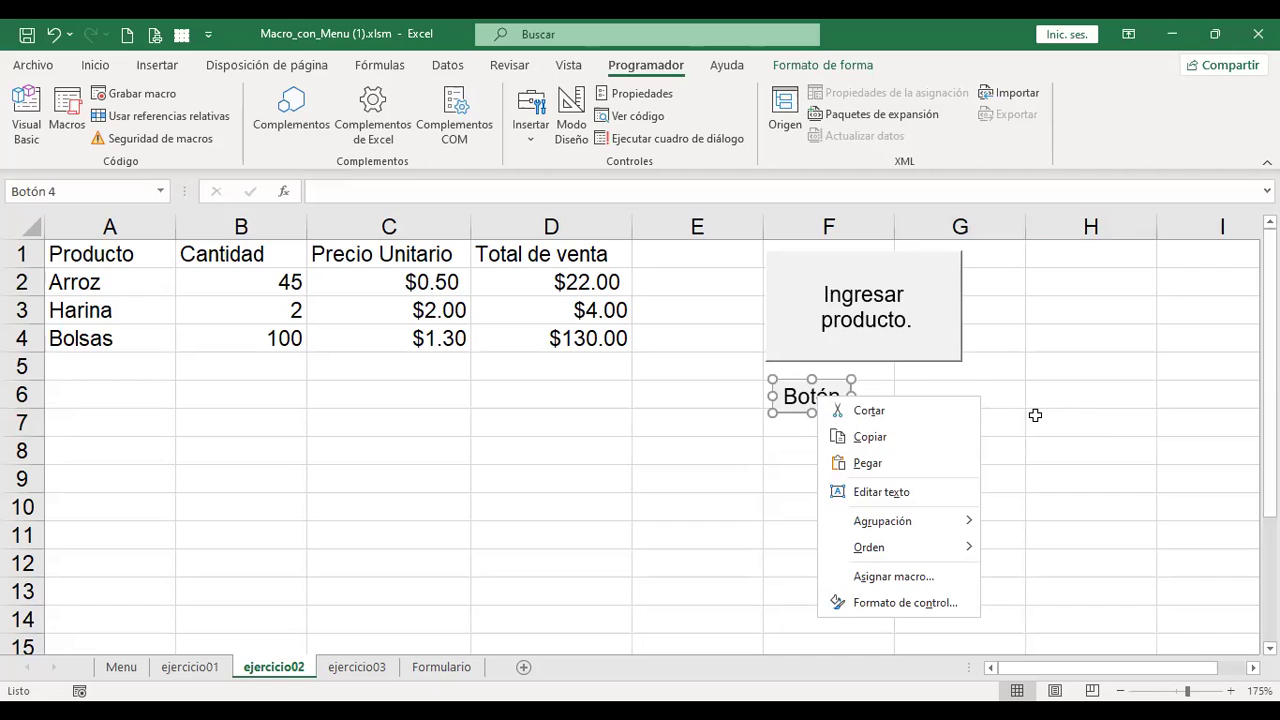
pyautogui.press('Escape')
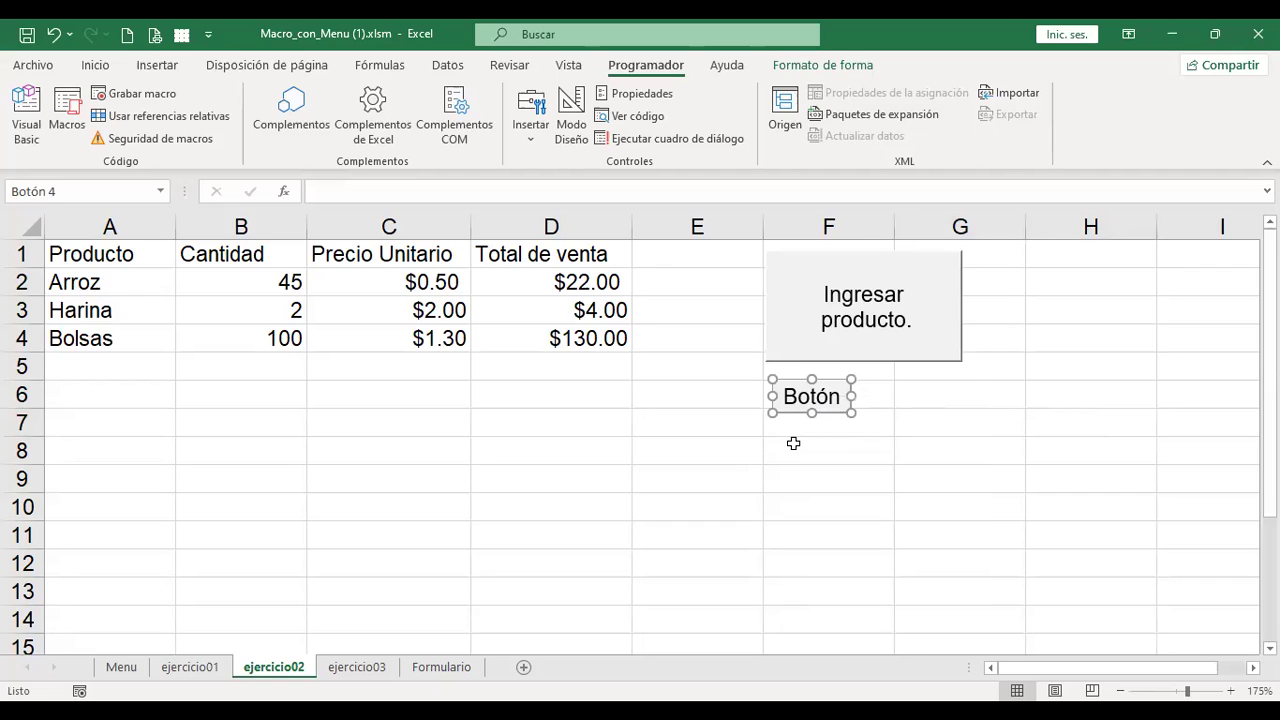
pyautogui.press('Delete')
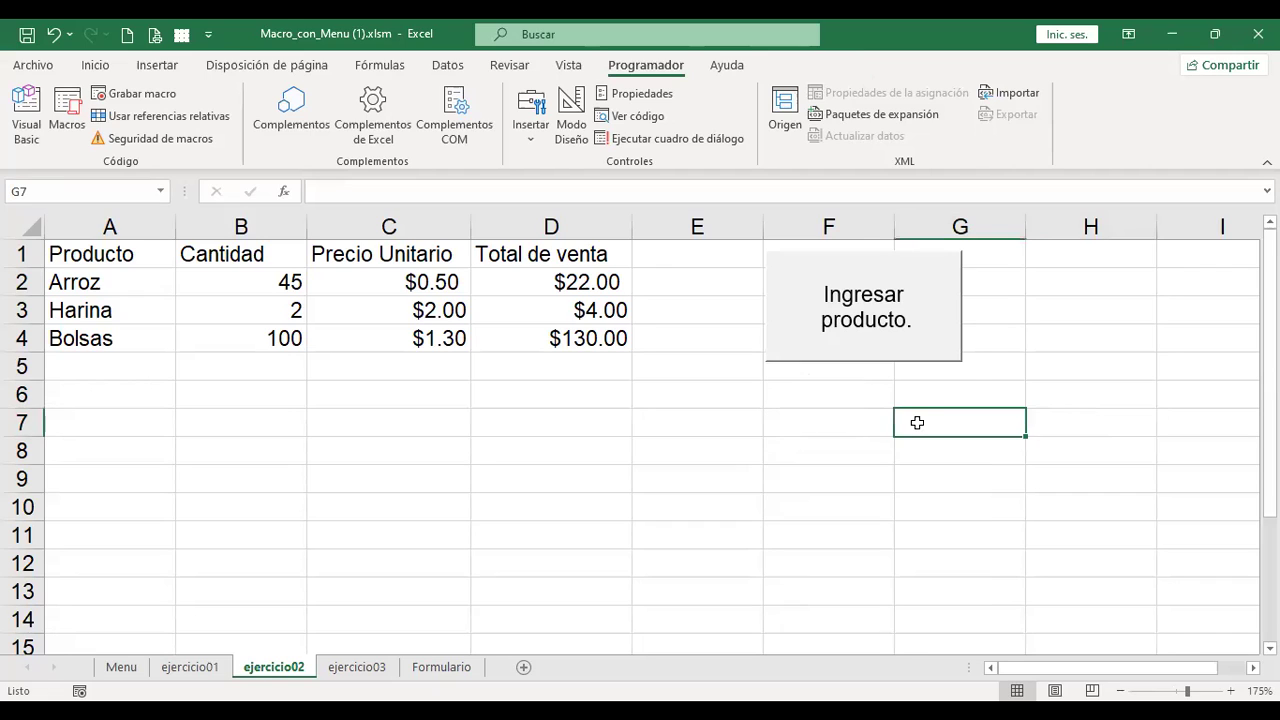
# - Draw a rectangle shape about 0.85 cm high and 3.07 cm wide directly below the Ingresar producto button
pyautogui.click(842, 393)
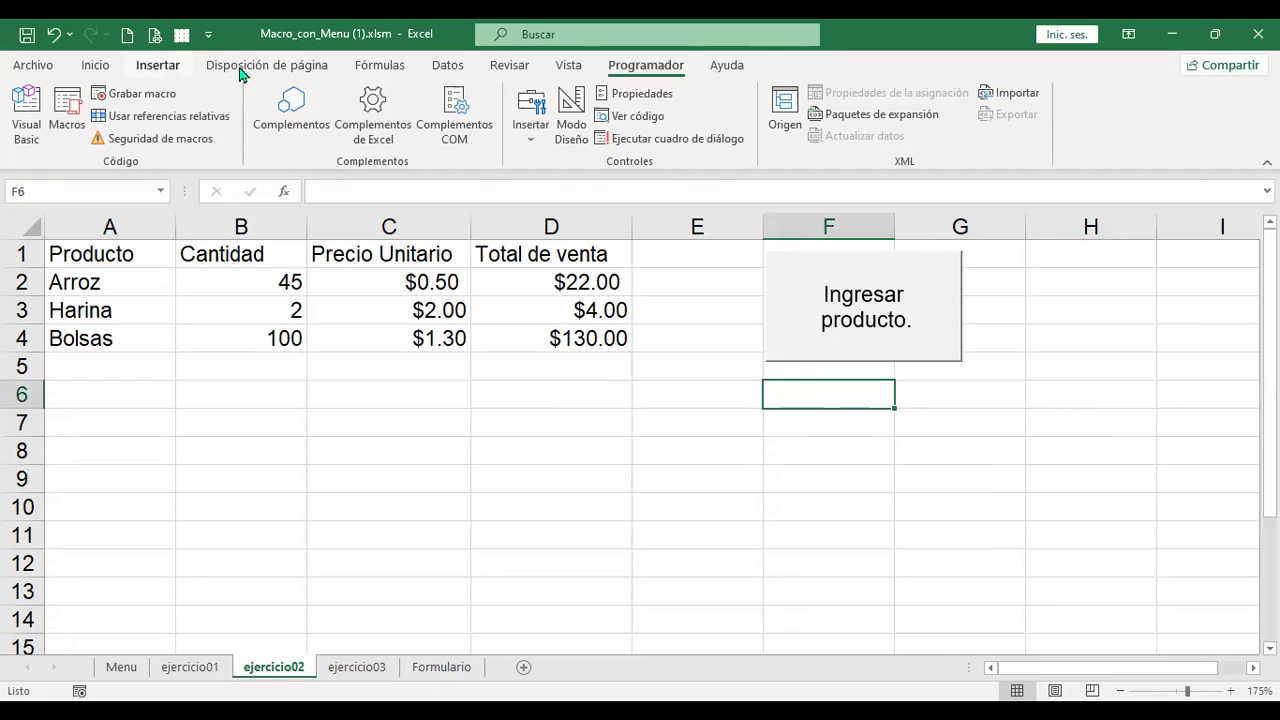
pyautogui.click(178, 64)
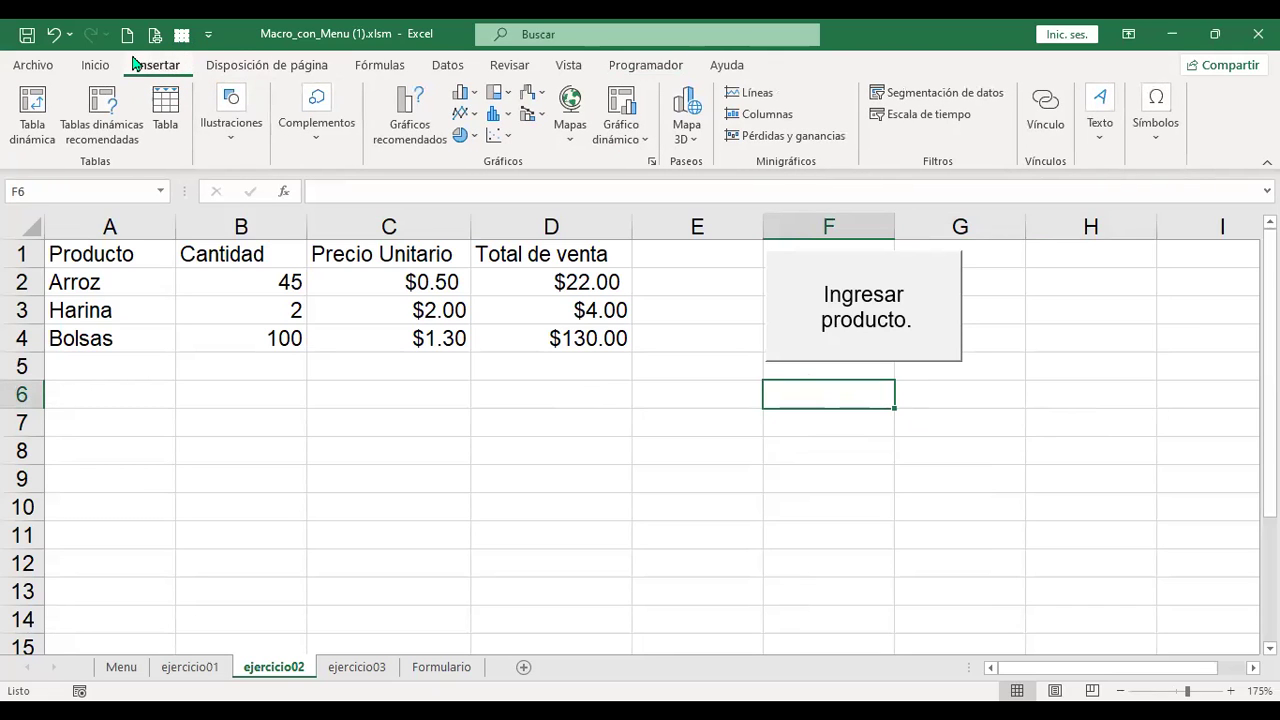
pyautogui.click(229, 141)
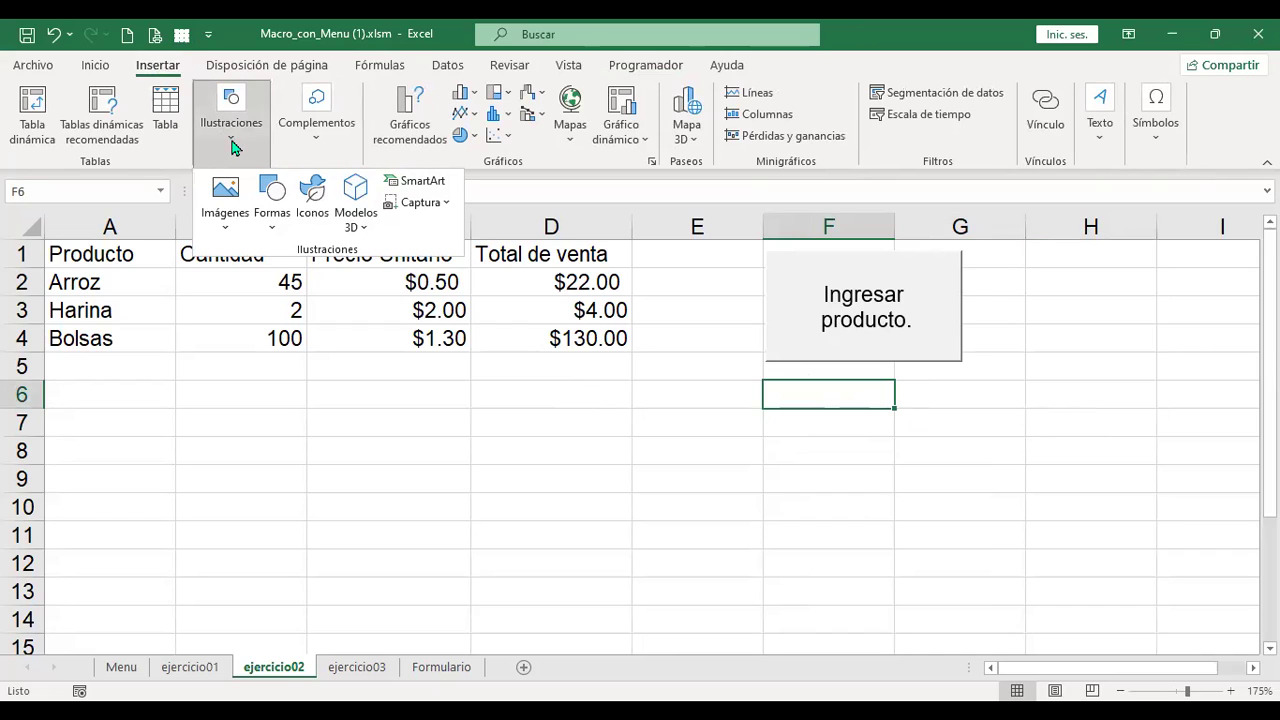
pyautogui.click(270, 233)
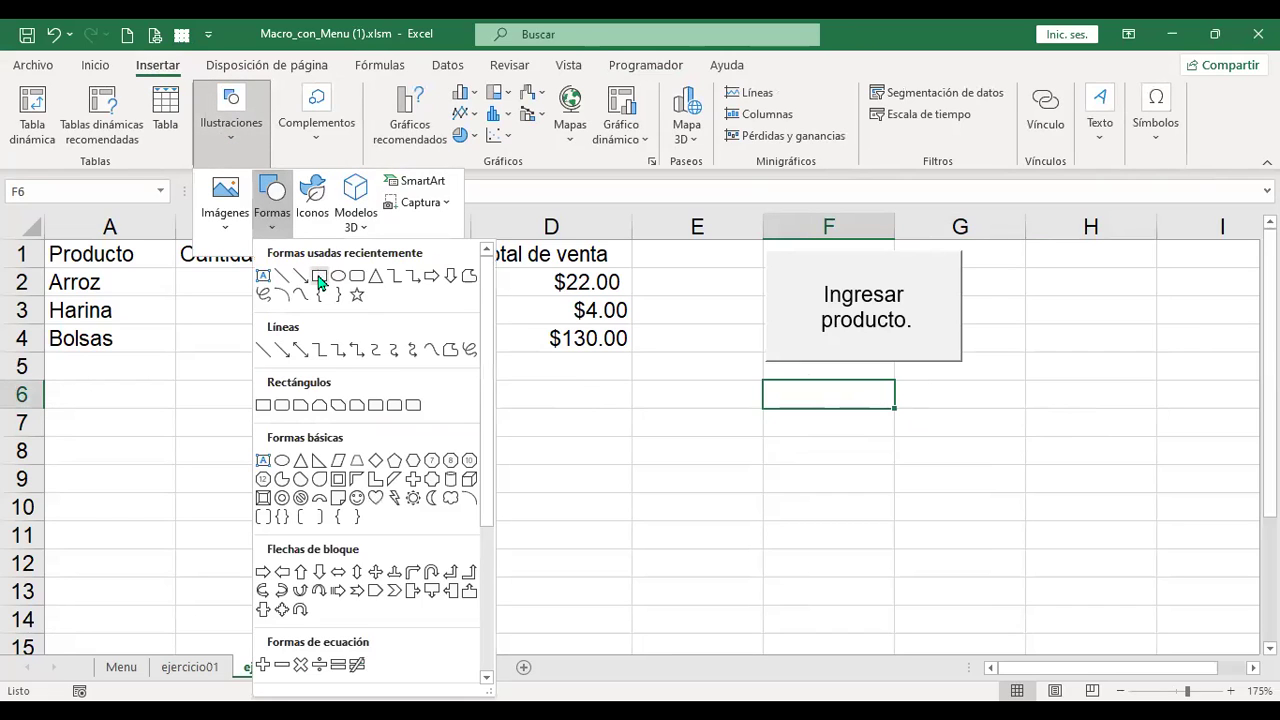
pyautogui.click(773, 374)
pyautogui.moveTo(852, 533); pyautogui.dragTo(963, 400)
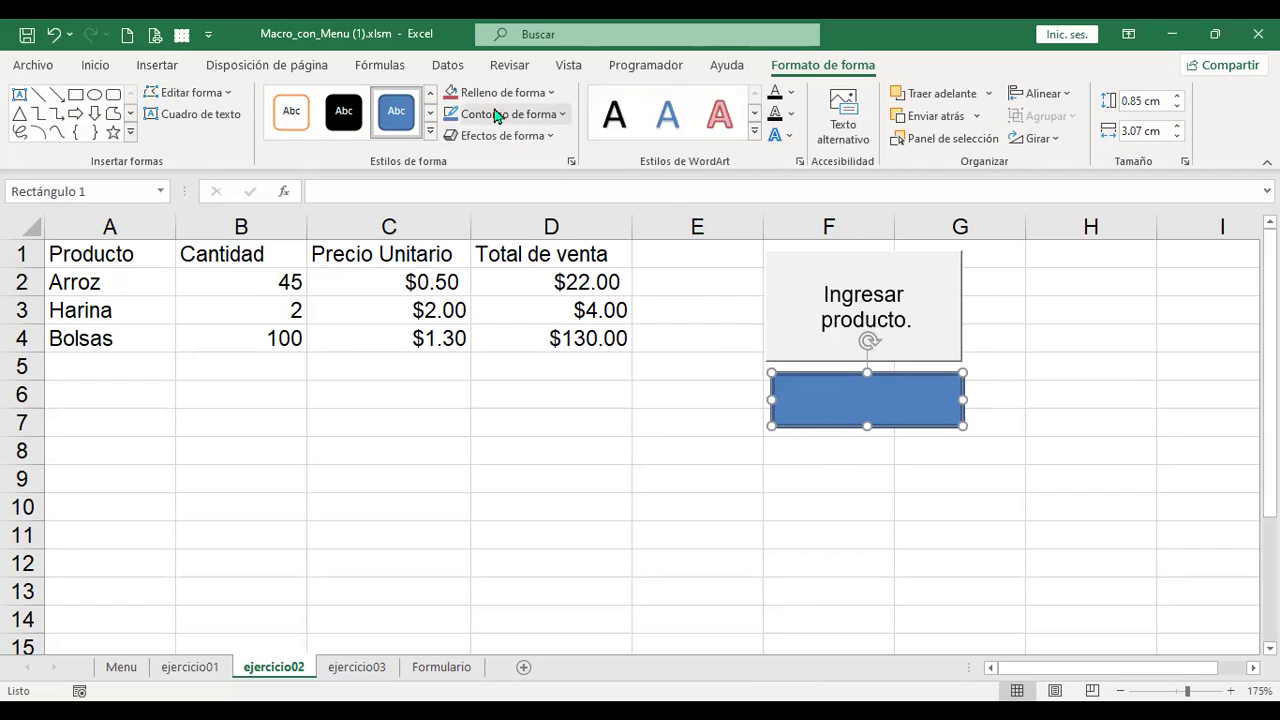
# - Remove the rectangle's outline and give it a light grey theme fill
pyautogui.click(553, 93)
pyautogui.click(481, 170)
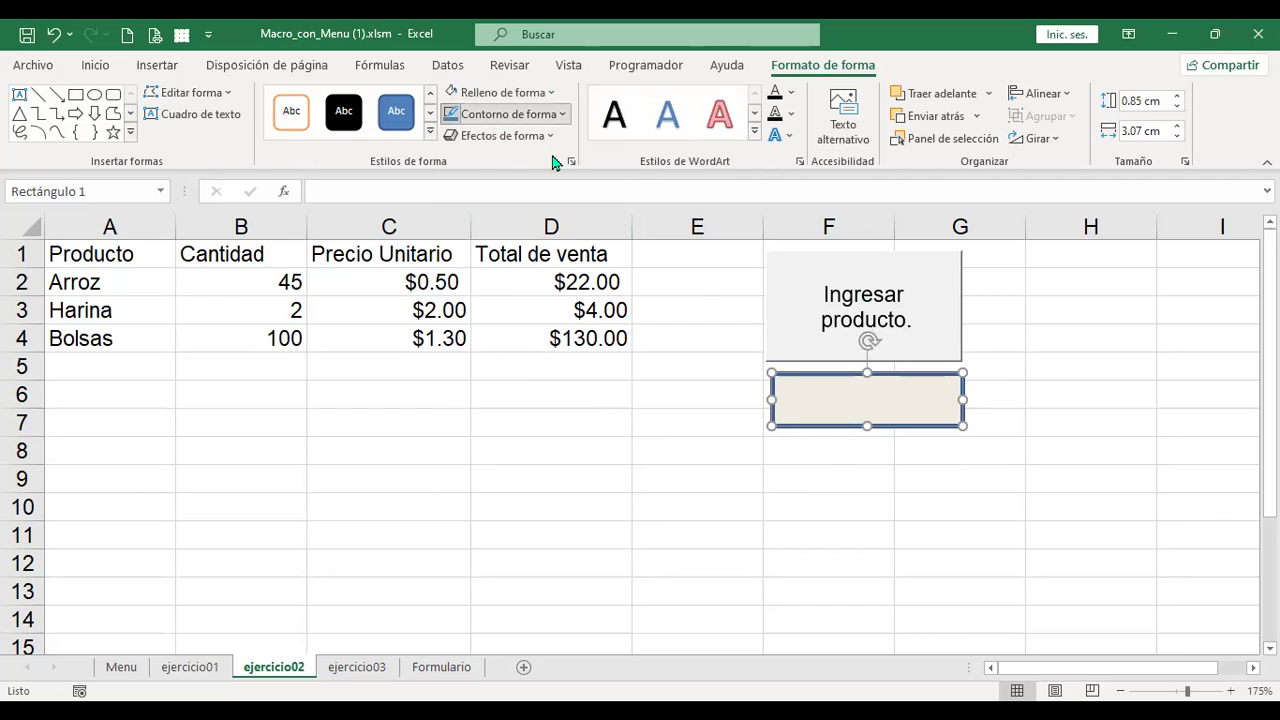
pyautogui.click(561, 116)
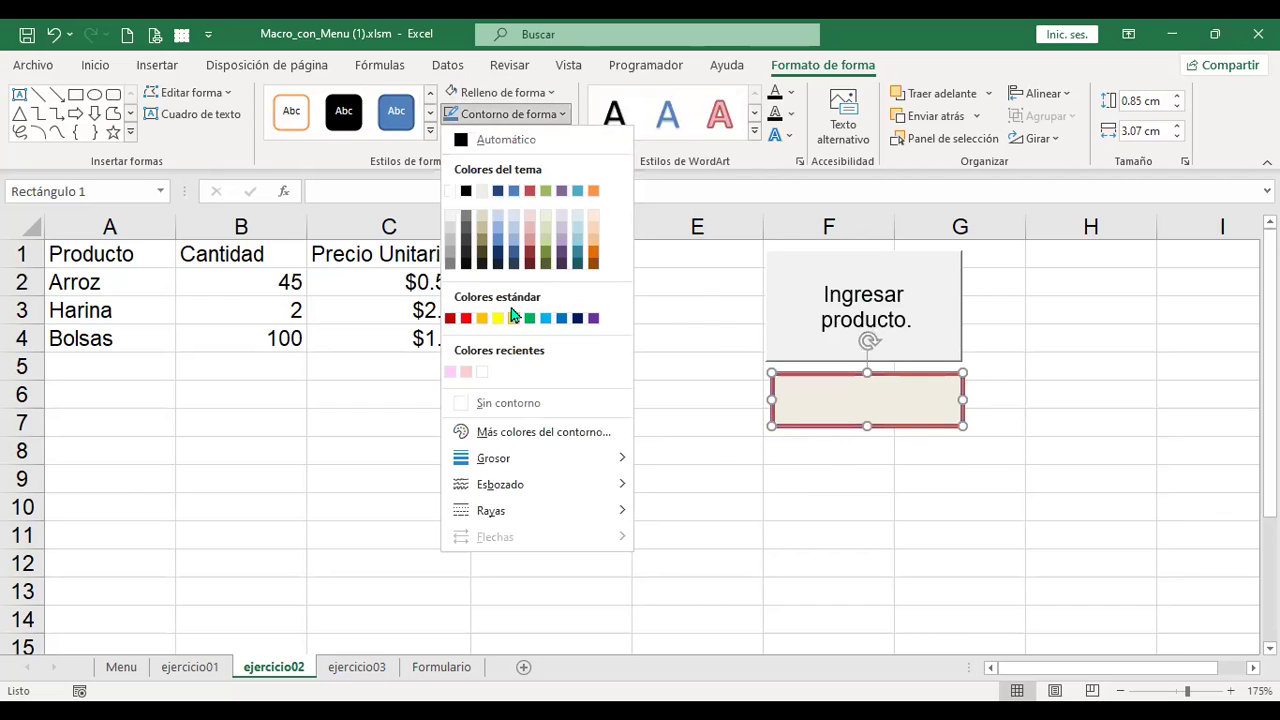
pyautogui.click(510, 403)
pyautogui.click(1031, 484)
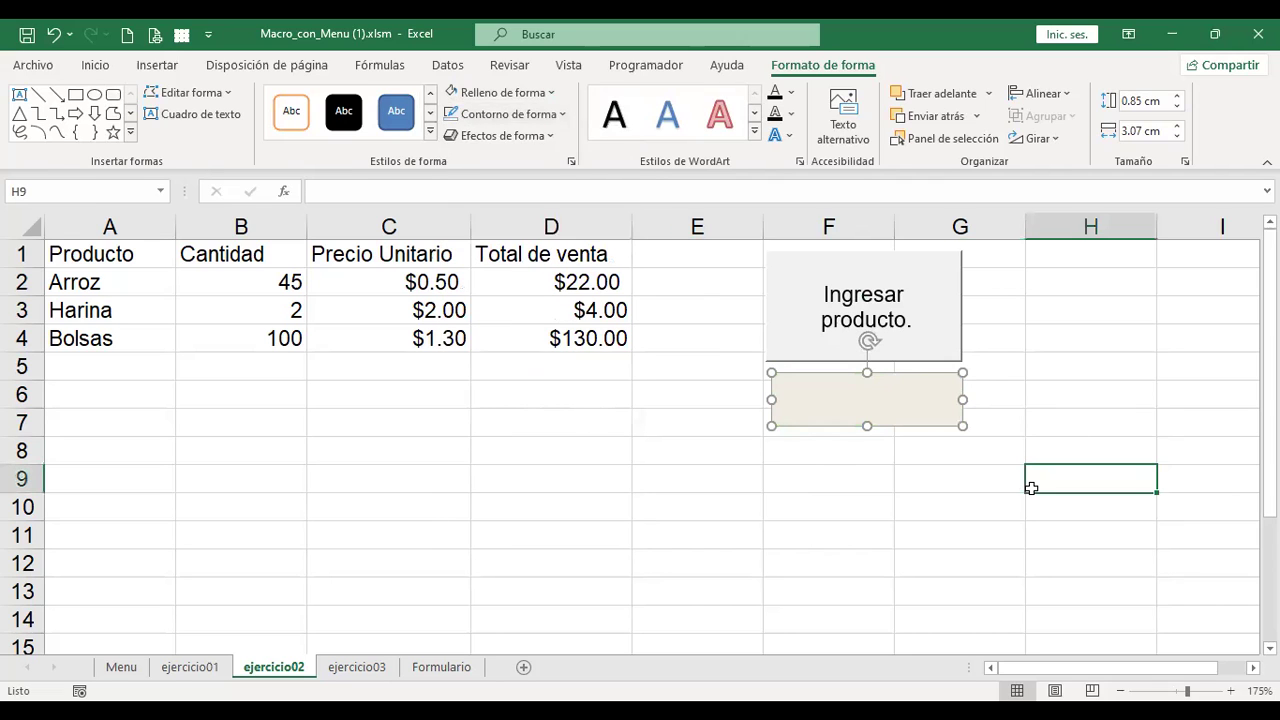
pyautogui.click(912, 396)
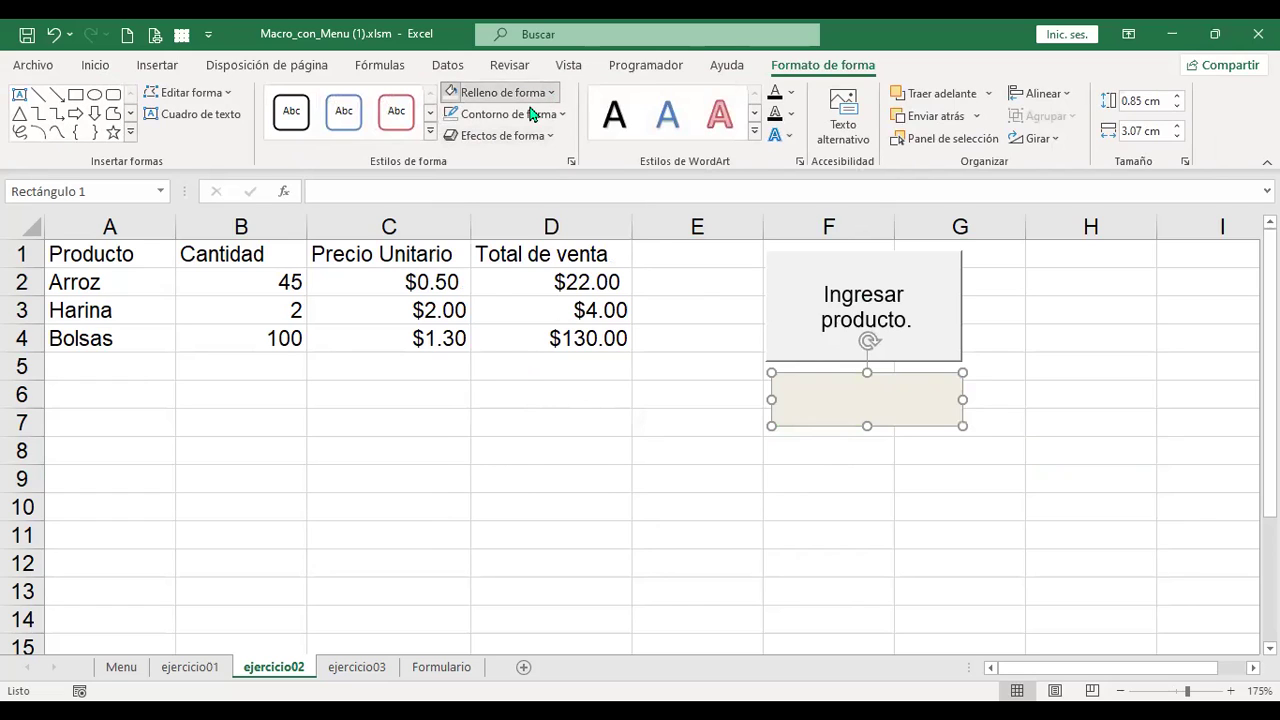
pyautogui.click(552, 93)
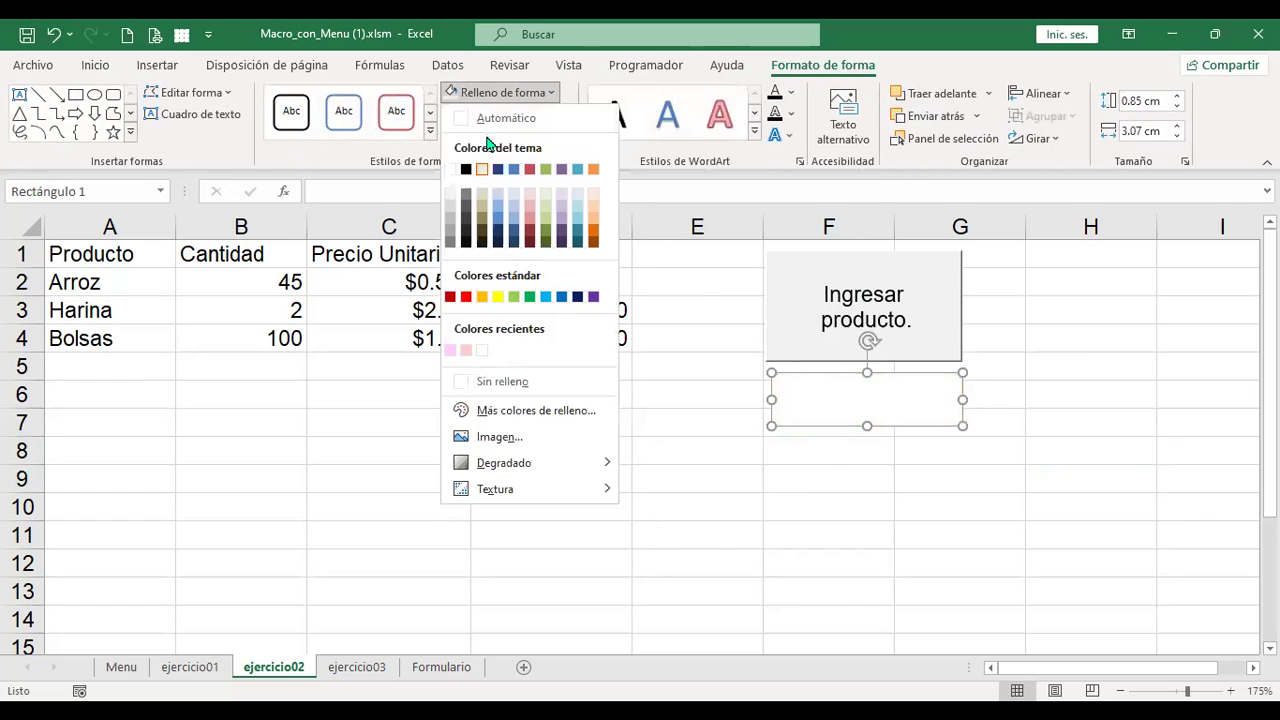
pyautogui.click(450, 201)
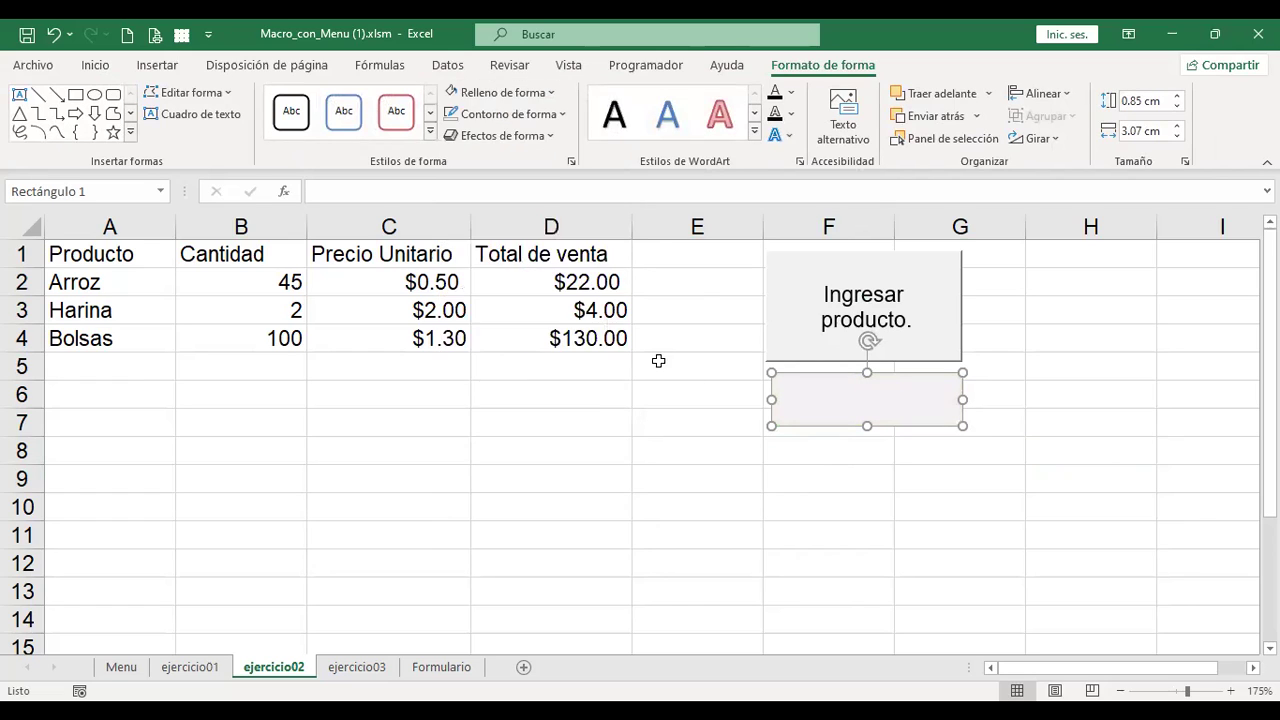
# - Add the text Menú to the grey rectangle below Ingresar producto and centre it horizontally
pyautogui.rightClick(856, 415)
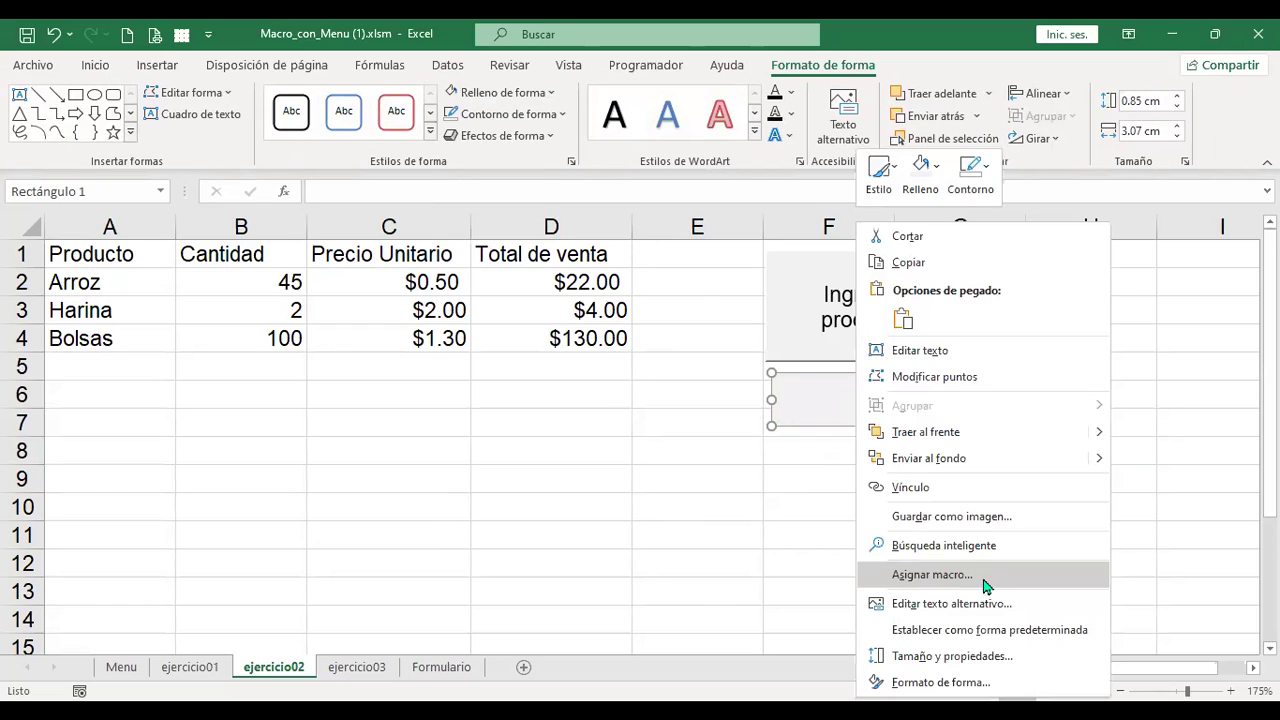
pyautogui.click(952, 352)
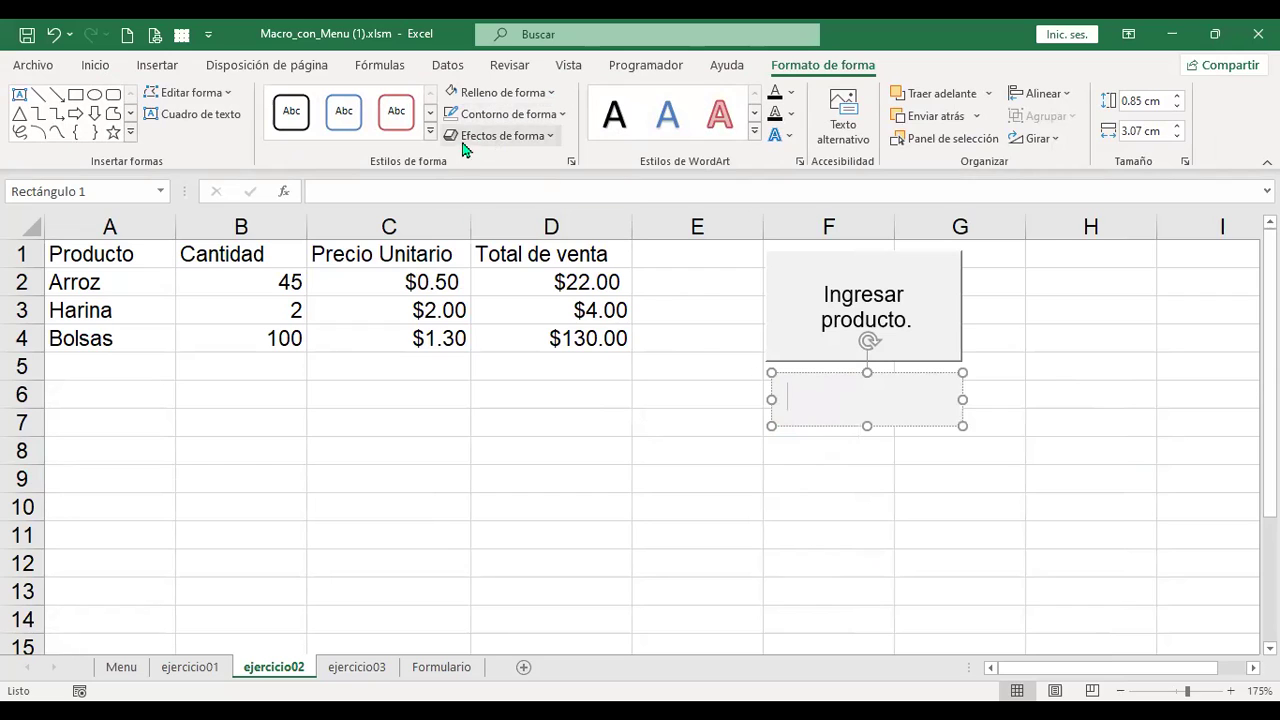
pyautogui.click(97, 65)
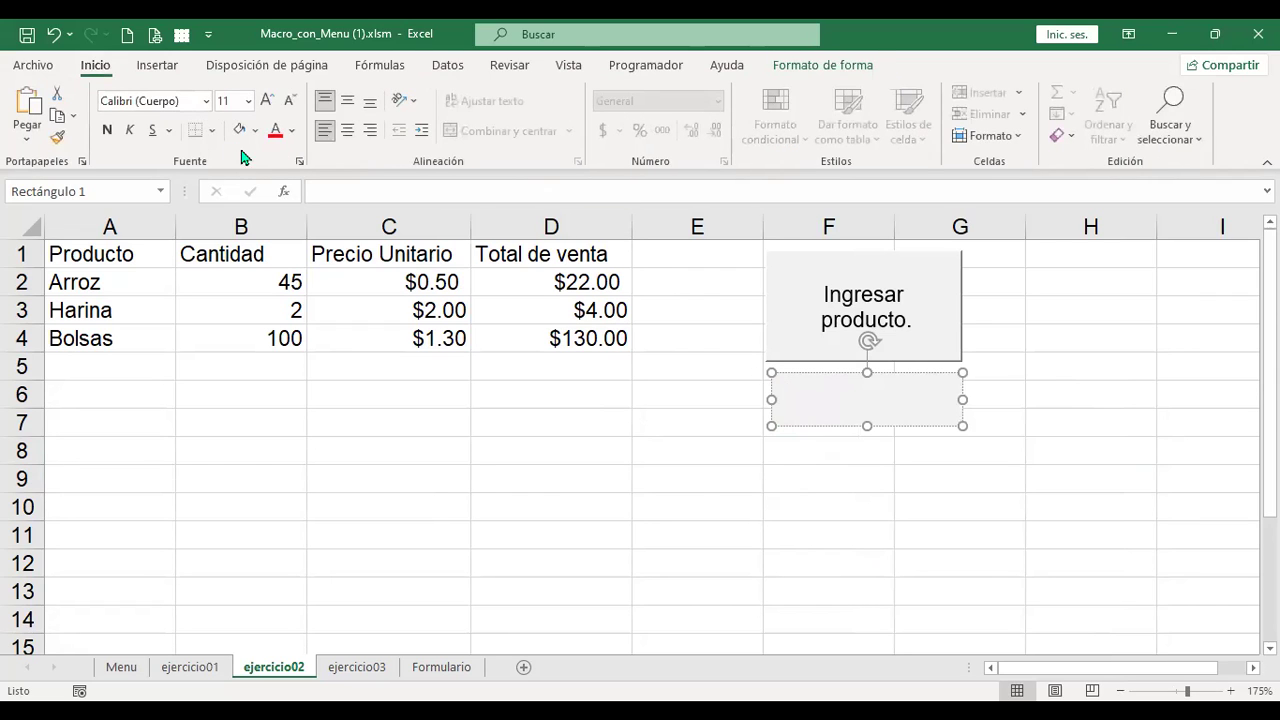
pyautogui.click(346, 131)
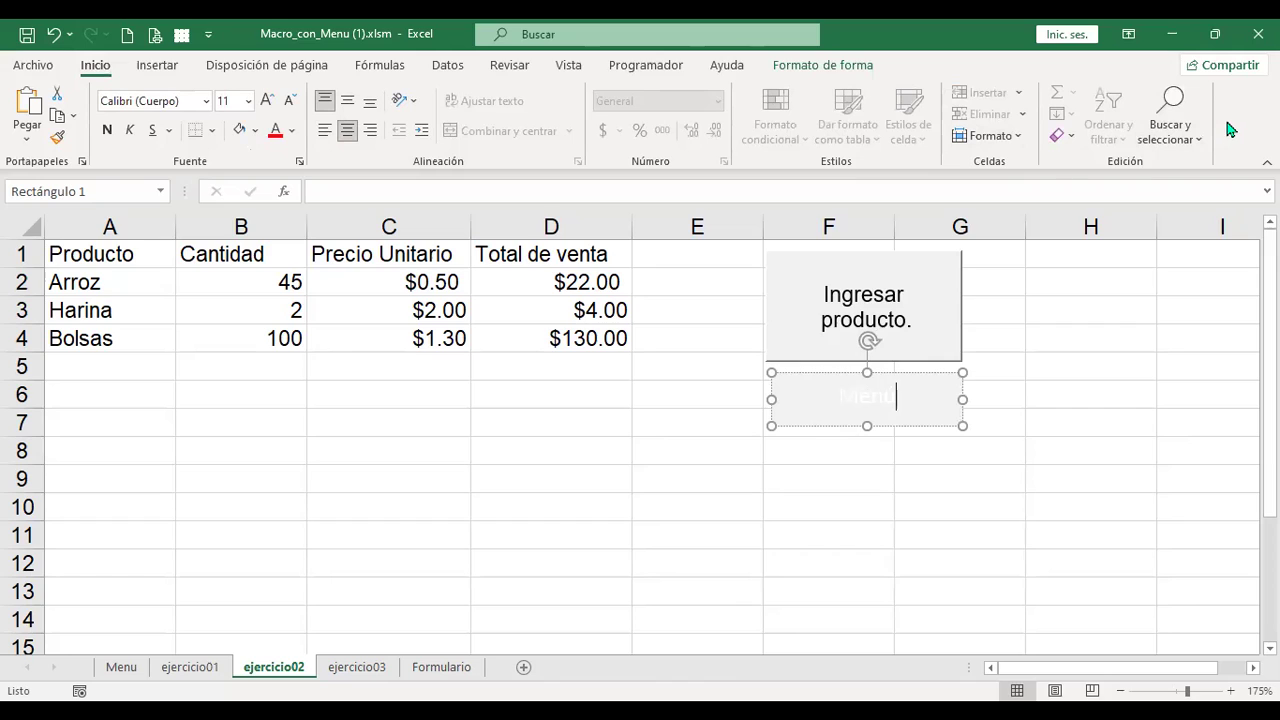
# - Change the font colour of the rectangle's Menú label to black
pyautogui.hotkey('shift', 'Left')
pyautogui.hotkey('shift', 'Left')
pyautogui.hotkey('shift', 'Left')
pyautogui.hotkey('shift', 'Left')
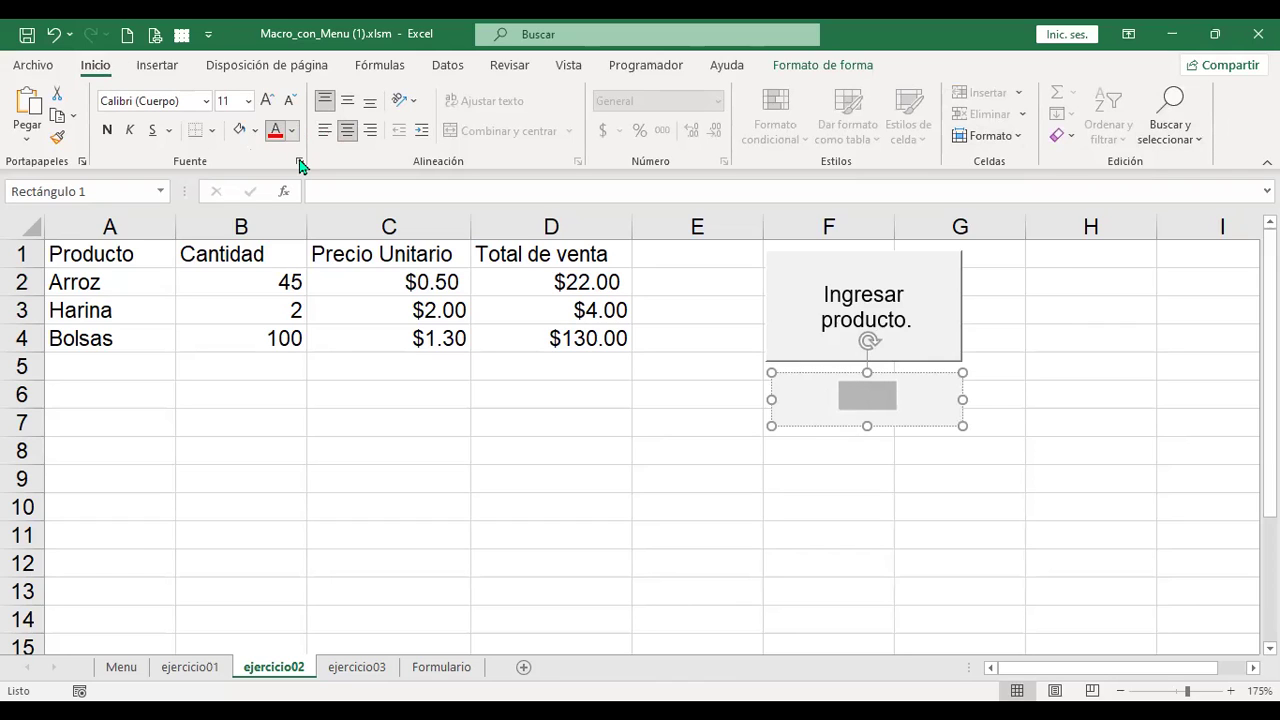
pyautogui.click(990, 506)
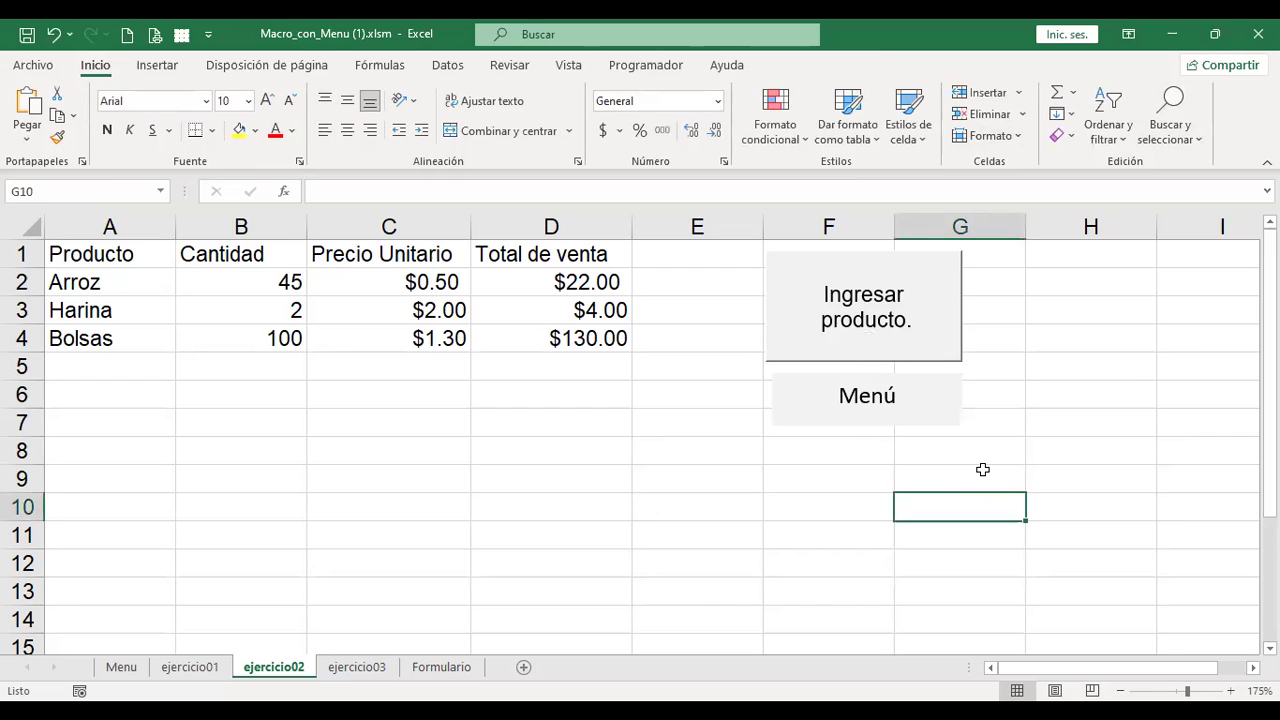
# - Link the Menú rectangle to cell A1 of the Menu sheet in this document
pyautogui.click(893, 398)
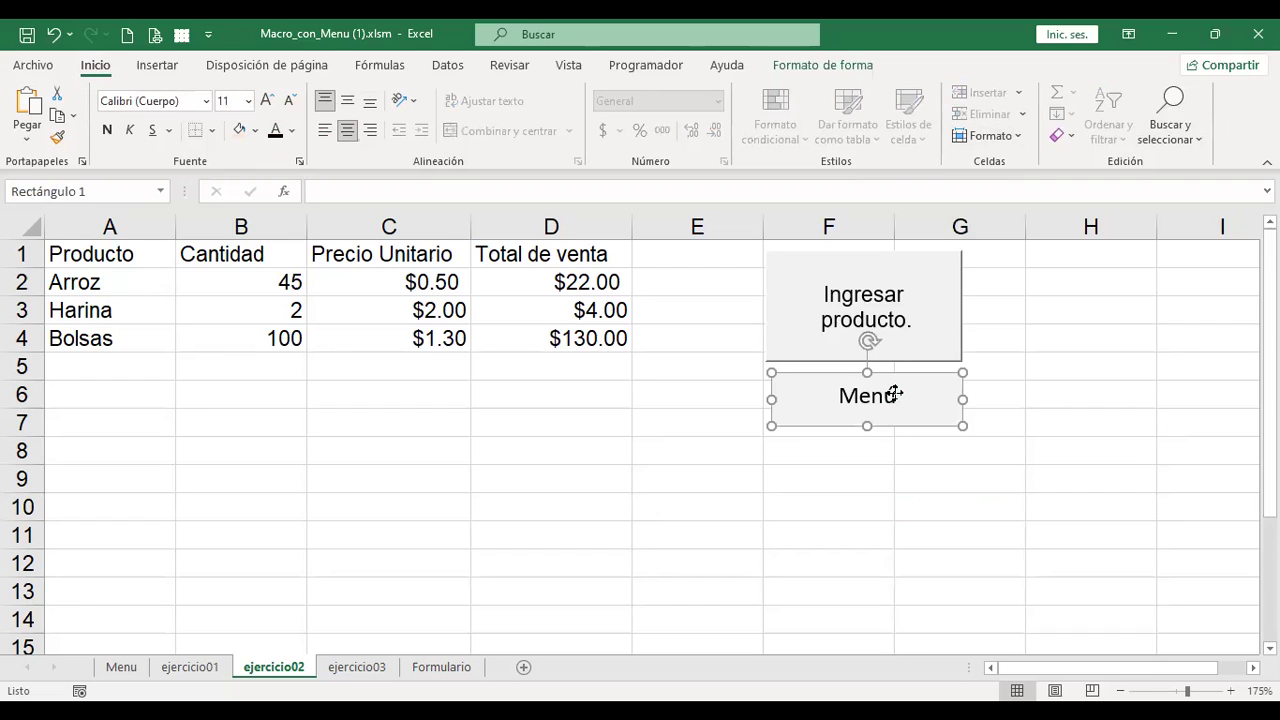
pyautogui.rightClick(900, 397)
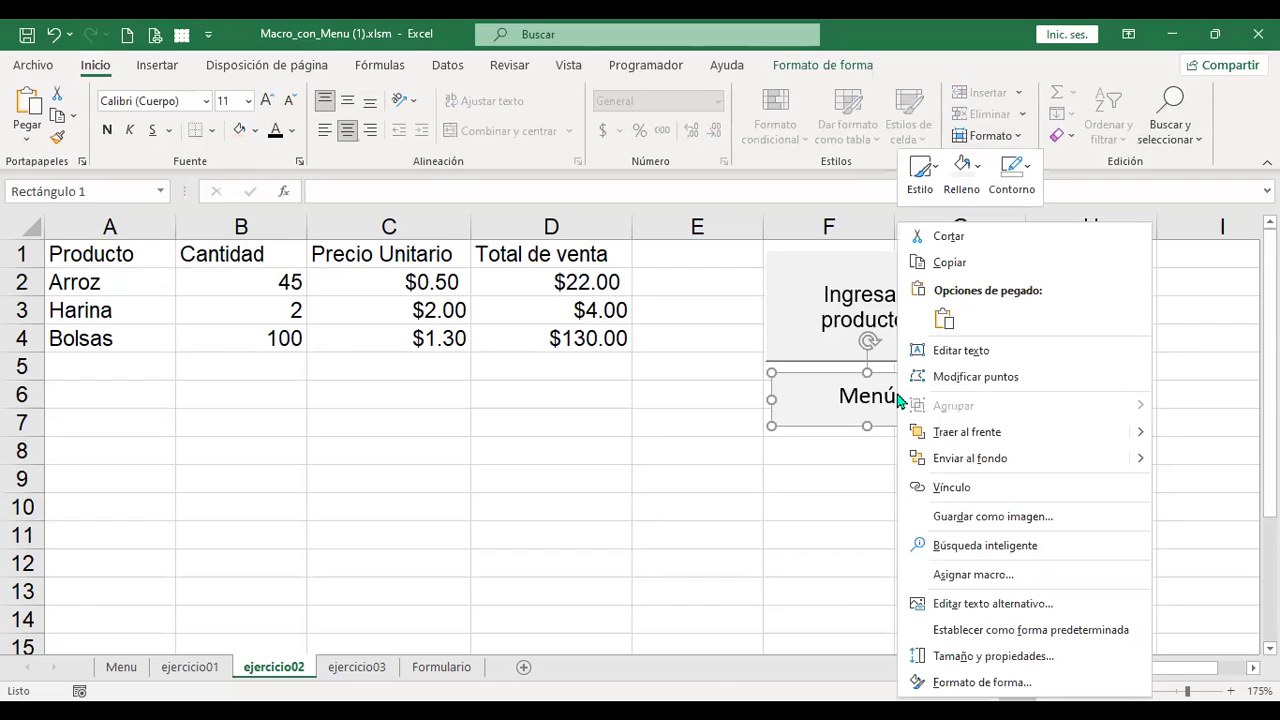
pyautogui.click(977, 487)
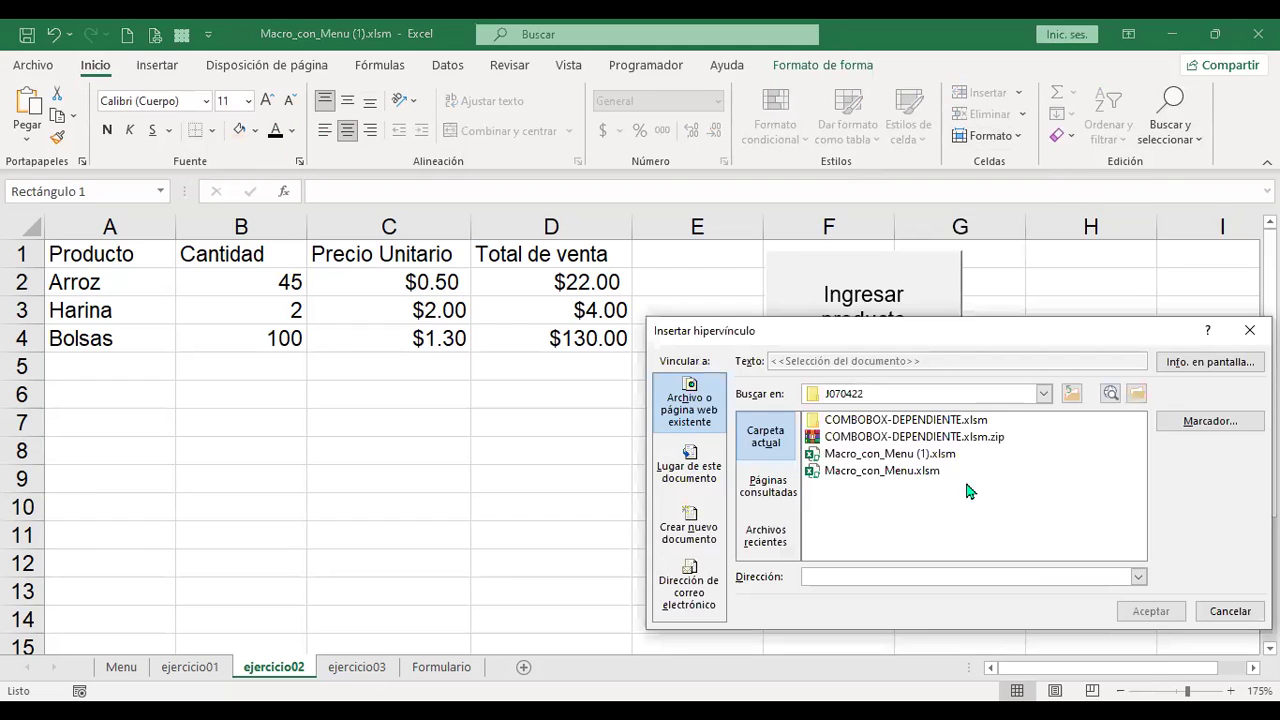
pyautogui.click(689, 468)
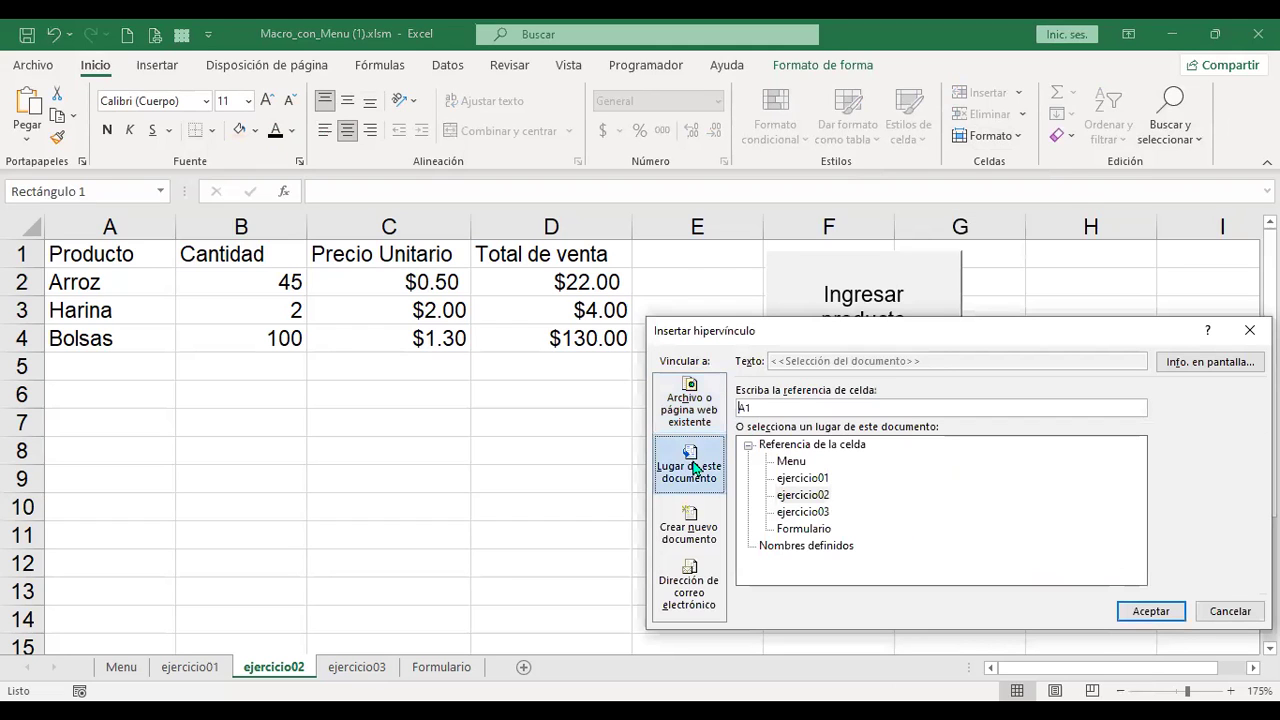
pyautogui.click(801, 463)
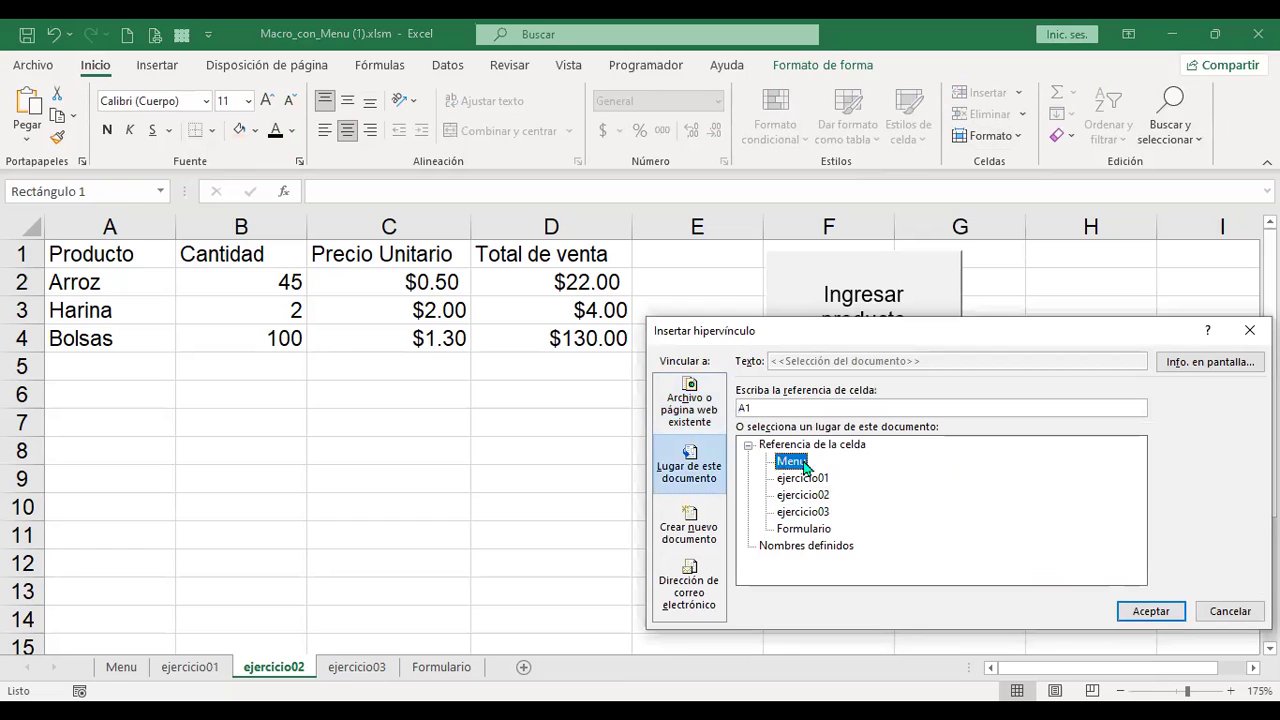
pyautogui.click(1143, 611)
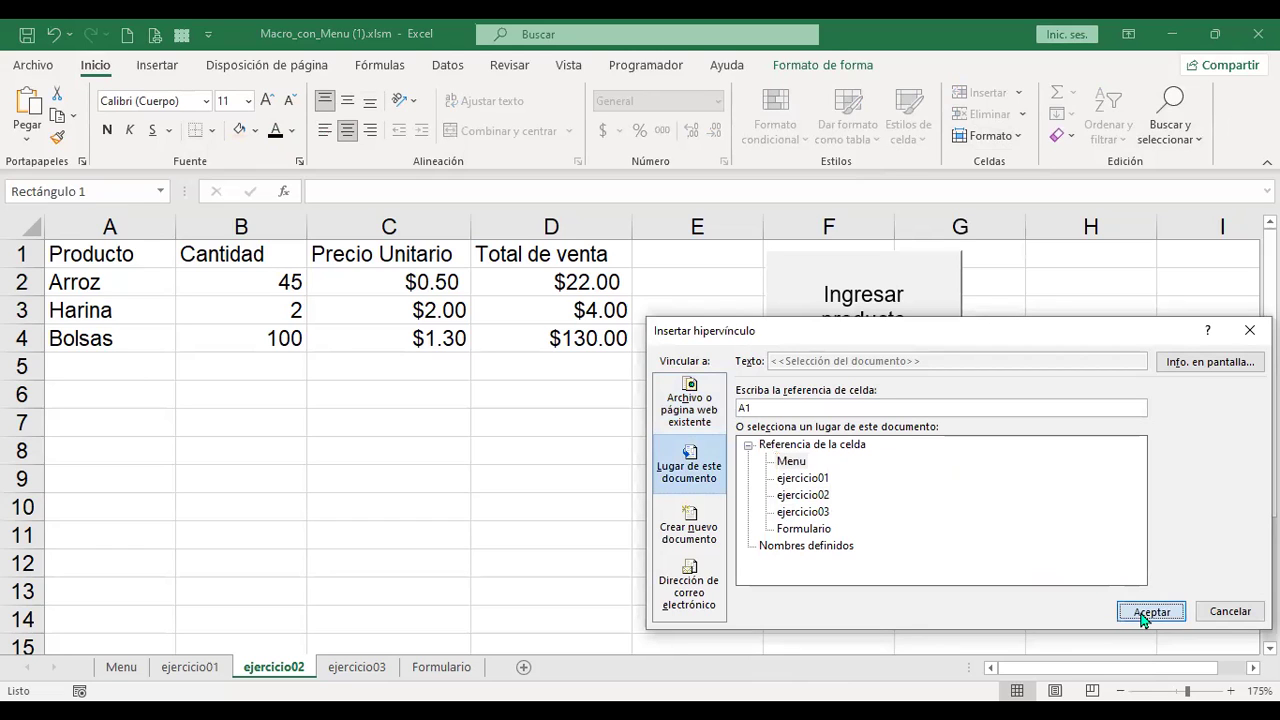
pyautogui.click(846, 490)
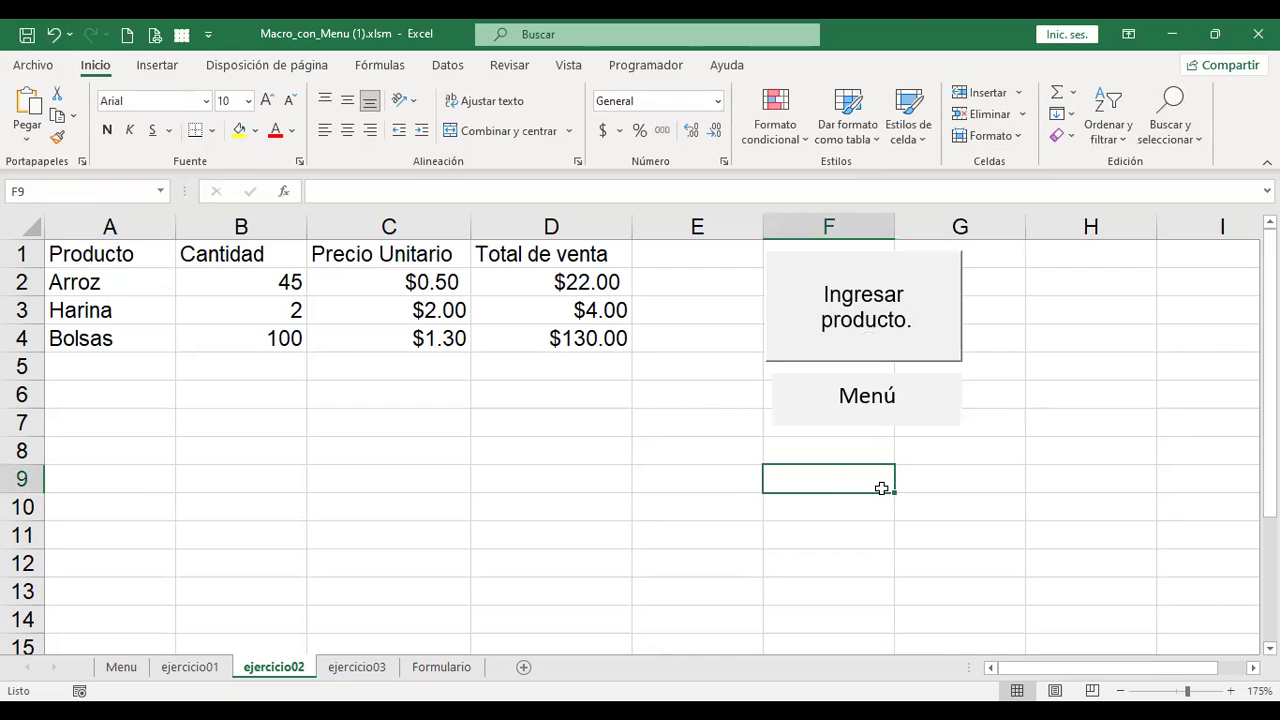
# - Test switching between the sheets with the Menú rectangle on ejercicio02 and the Ejercicio02 button on the Menu sheet
pyautogui.click(880, 397)
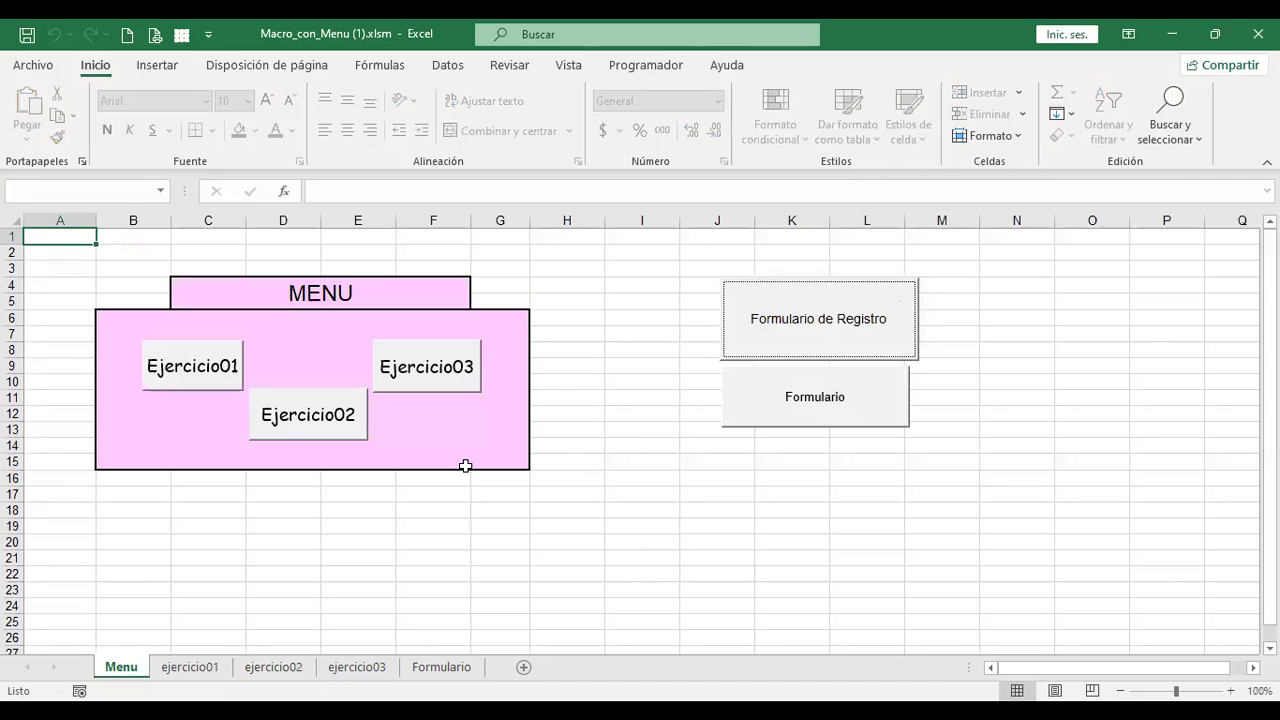
pyautogui.click(307, 418)
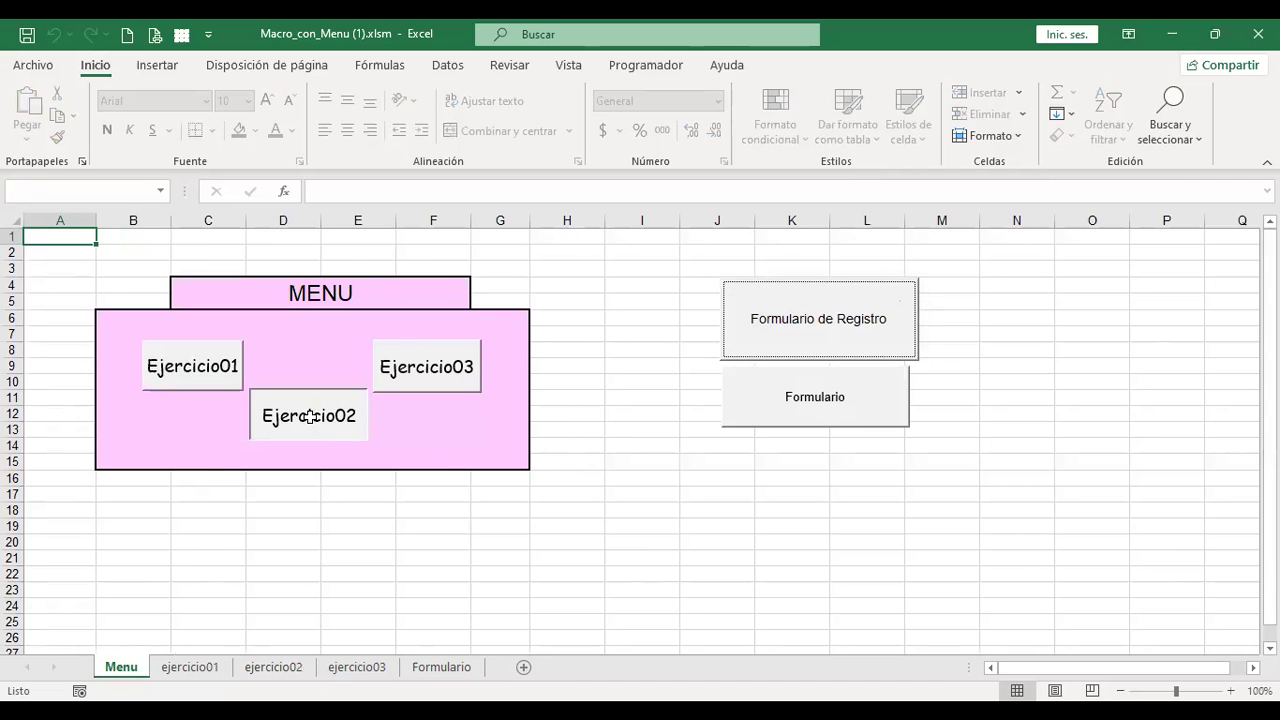
pyautogui.click(882, 403)
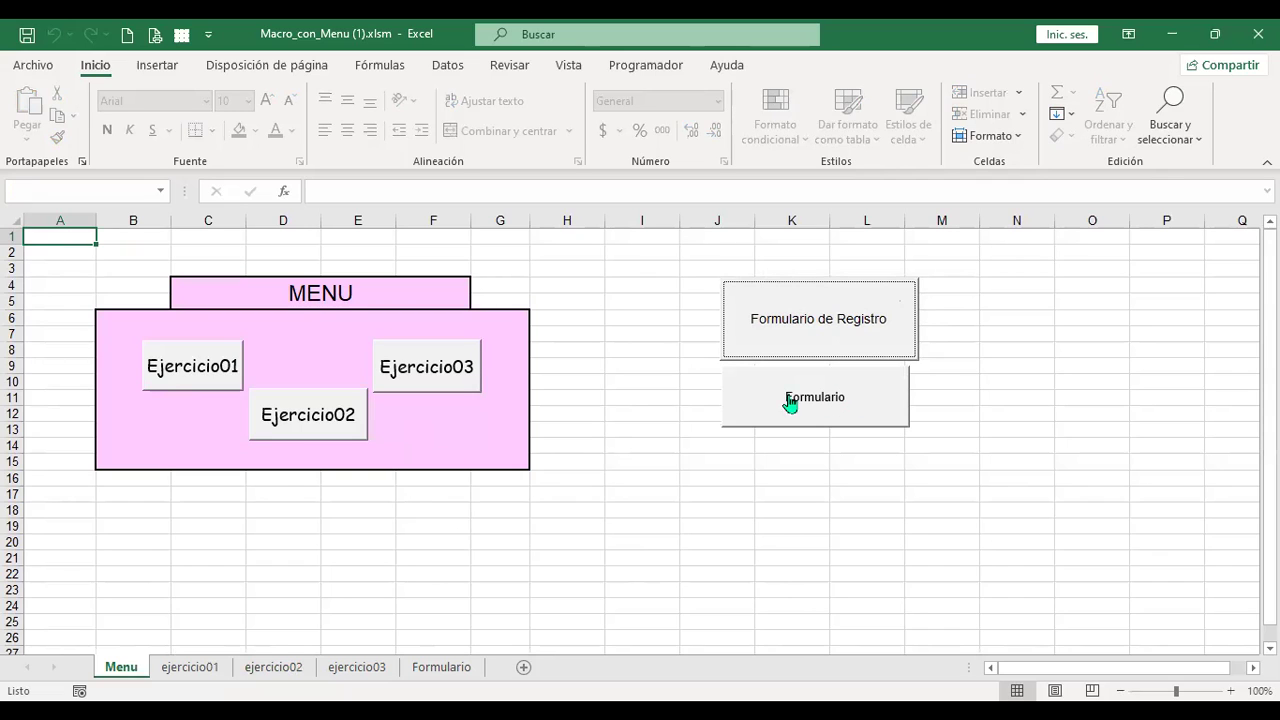
pyautogui.click(349, 432)
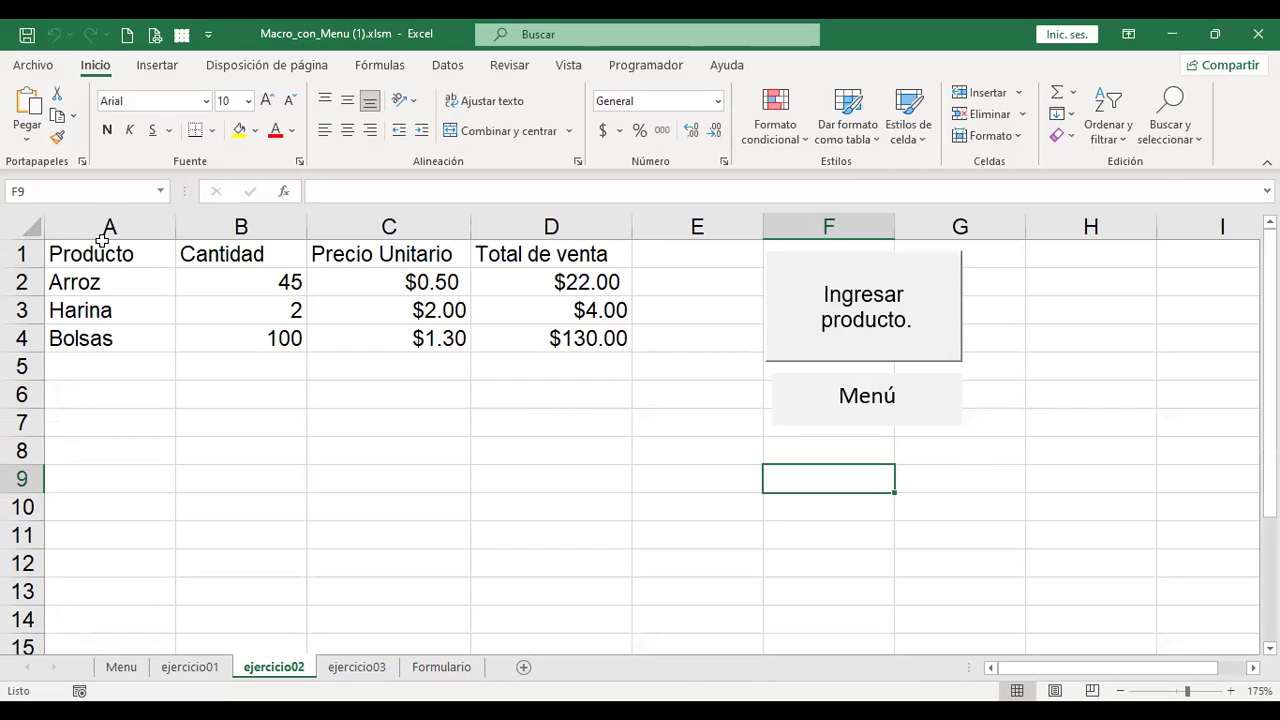
# - Open and close the Ingresar producto form, and test the Menú rectangle and Ejercicio02 button again, ending on the Menu sheet
pyautogui.click(898, 318)
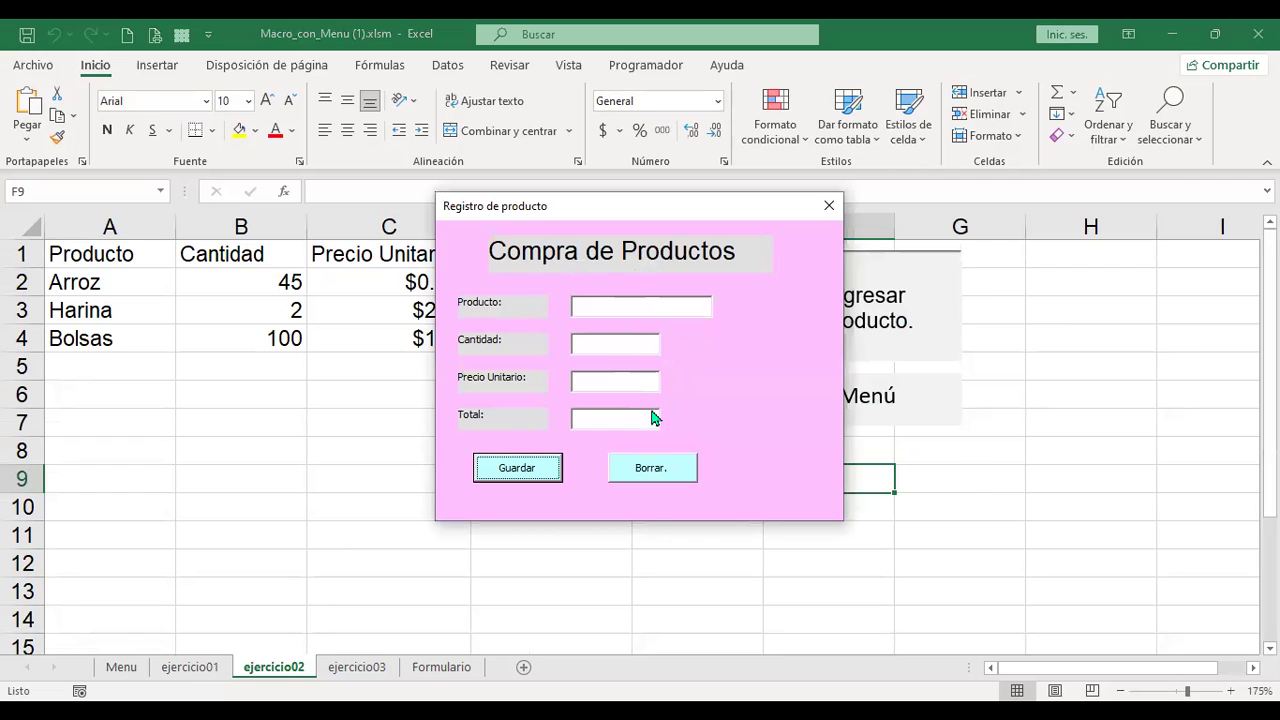
pyautogui.click(826, 208)
pyautogui.click(863, 409)
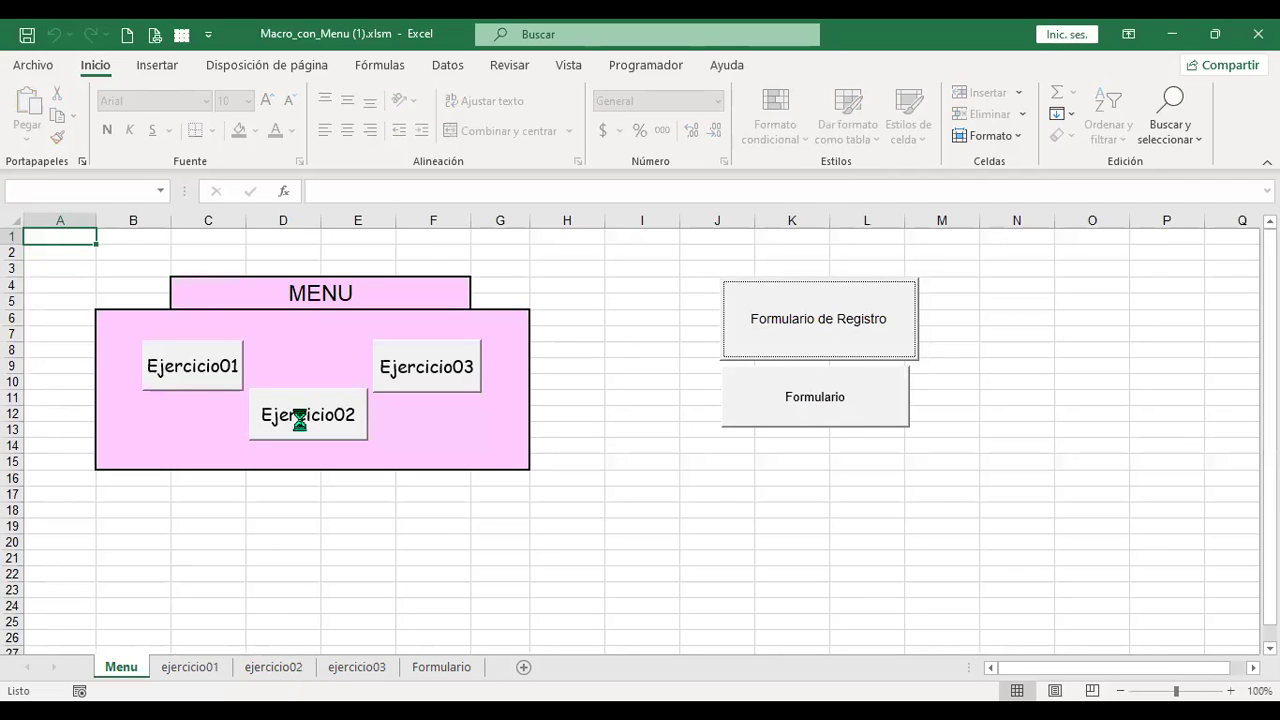
pyautogui.click(300, 418)
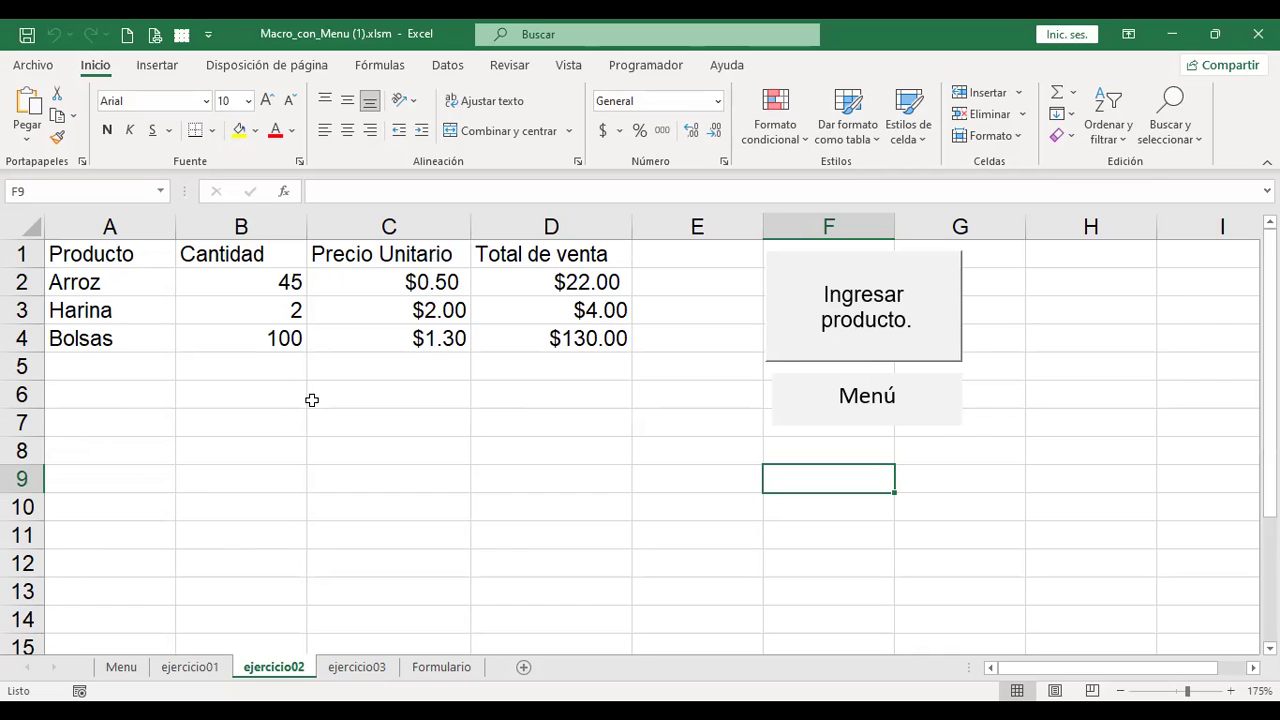
pyautogui.click(836, 398)
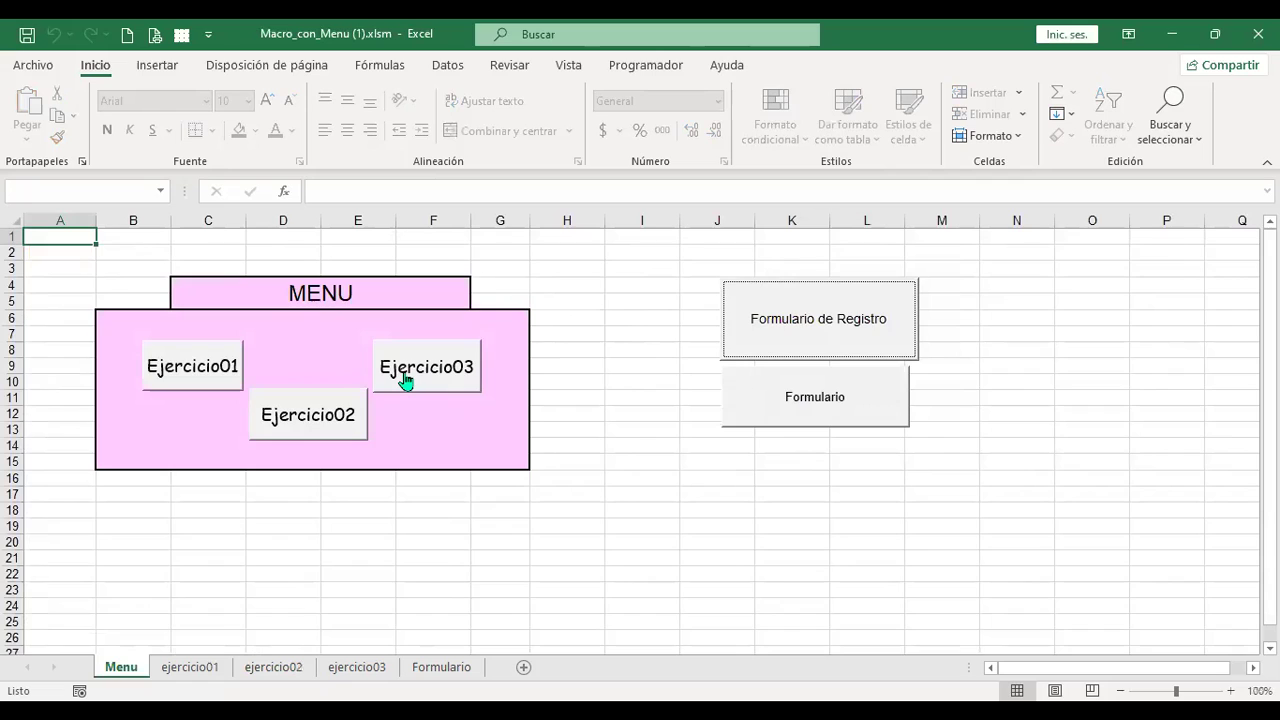
# - Go to ejercicio03 with its menu button and delete rows 2 to 4, which hold the zero-value records
pyautogui.click(406, 378)
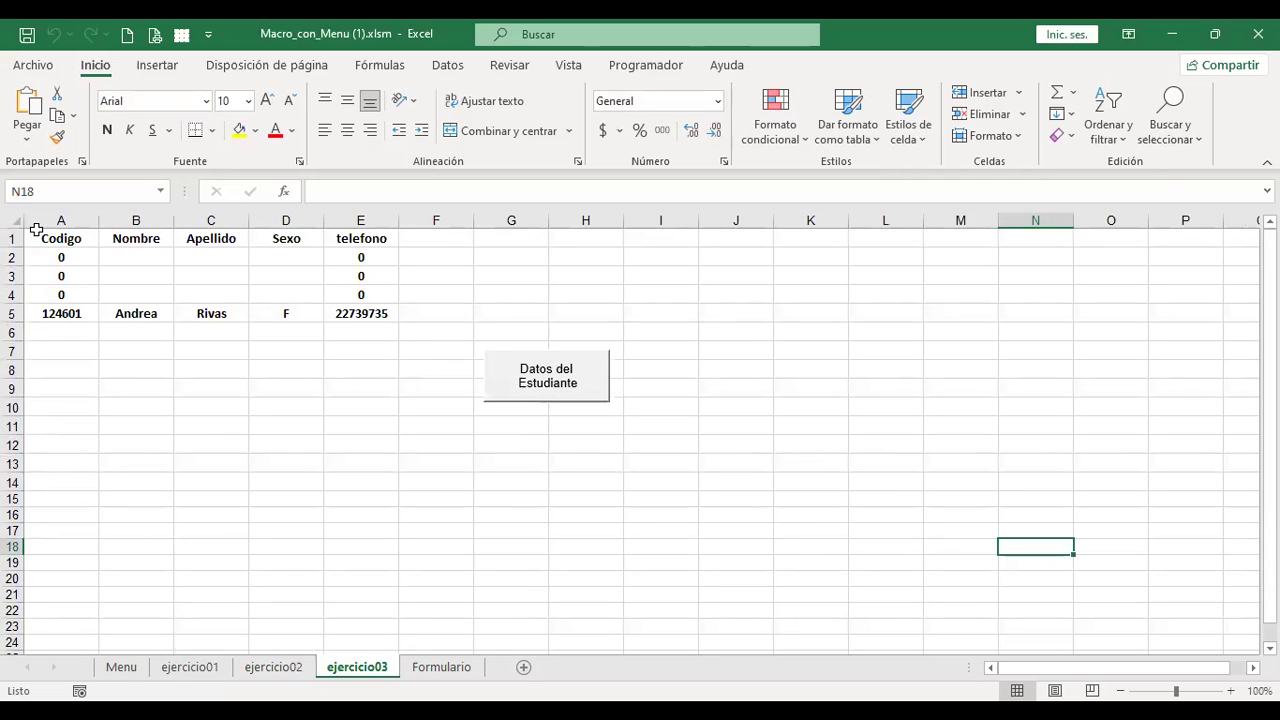
pyautogui.click(13, 257)
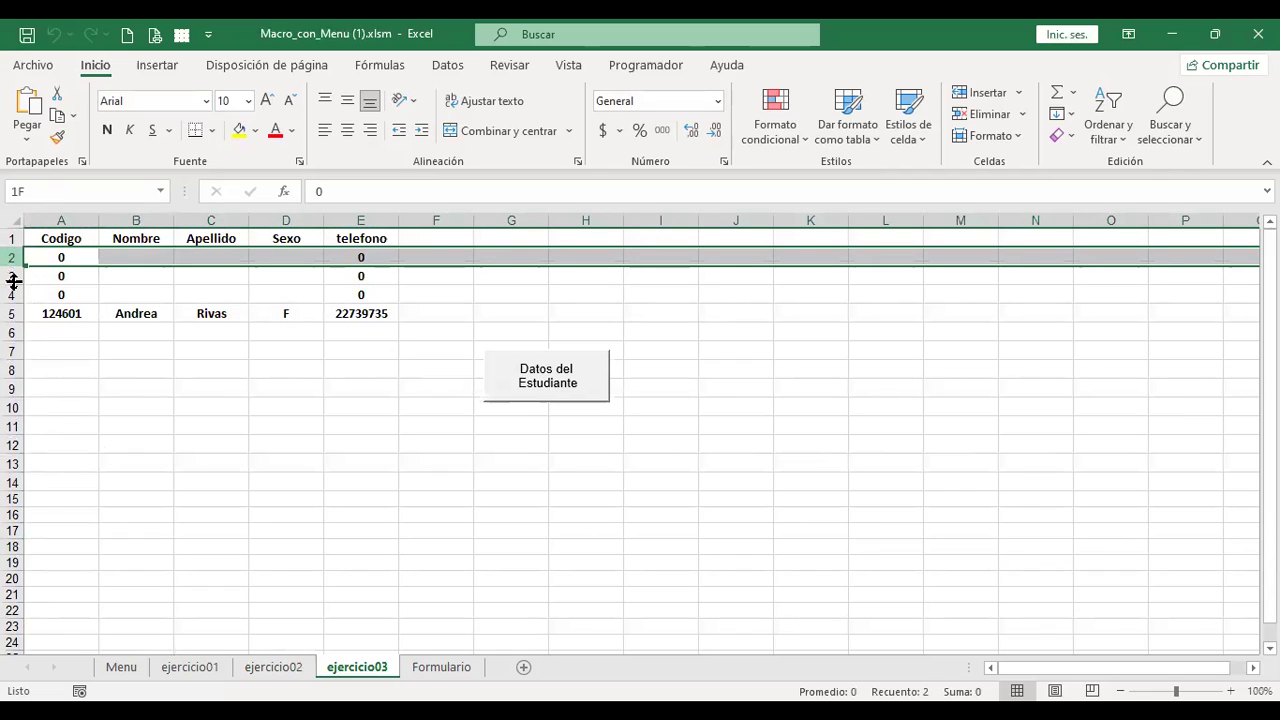
pyautogui.keyDown('shift'); pyautogui.click(13, 292); pyautogui.keyUp('shift')
pyautogui.rightClick(13, 292)
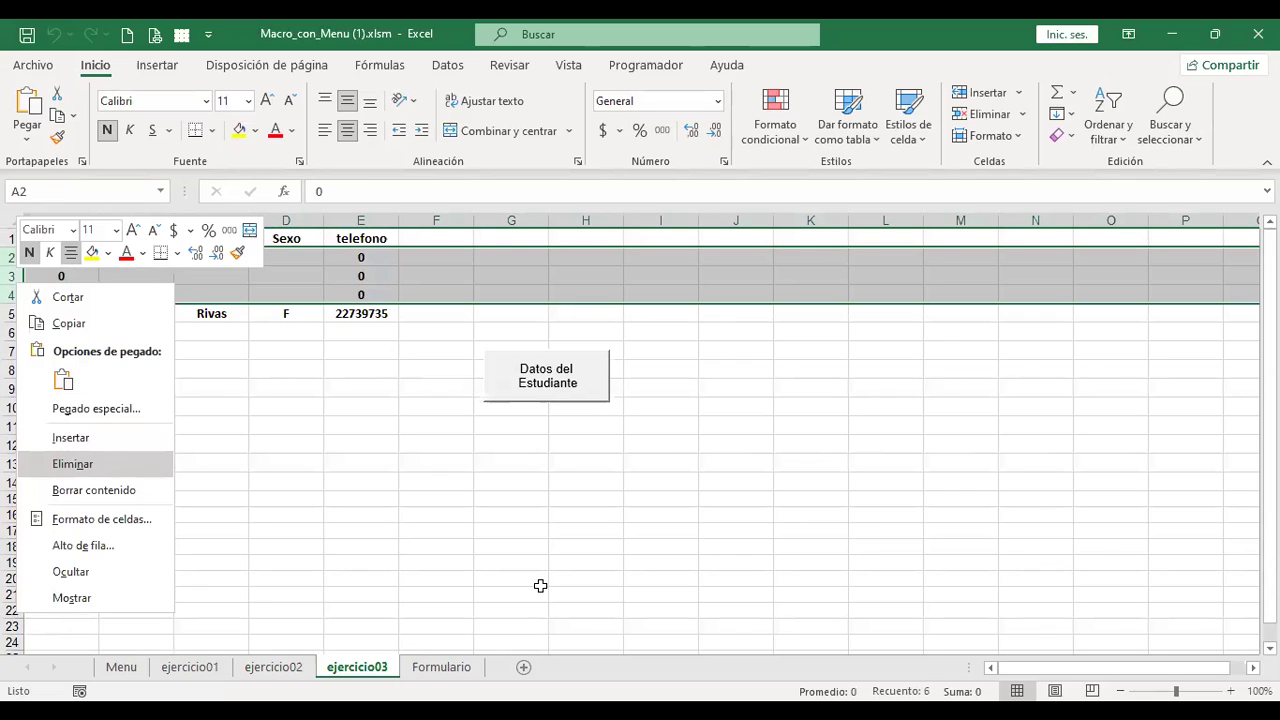
pyautogui.press('Return')
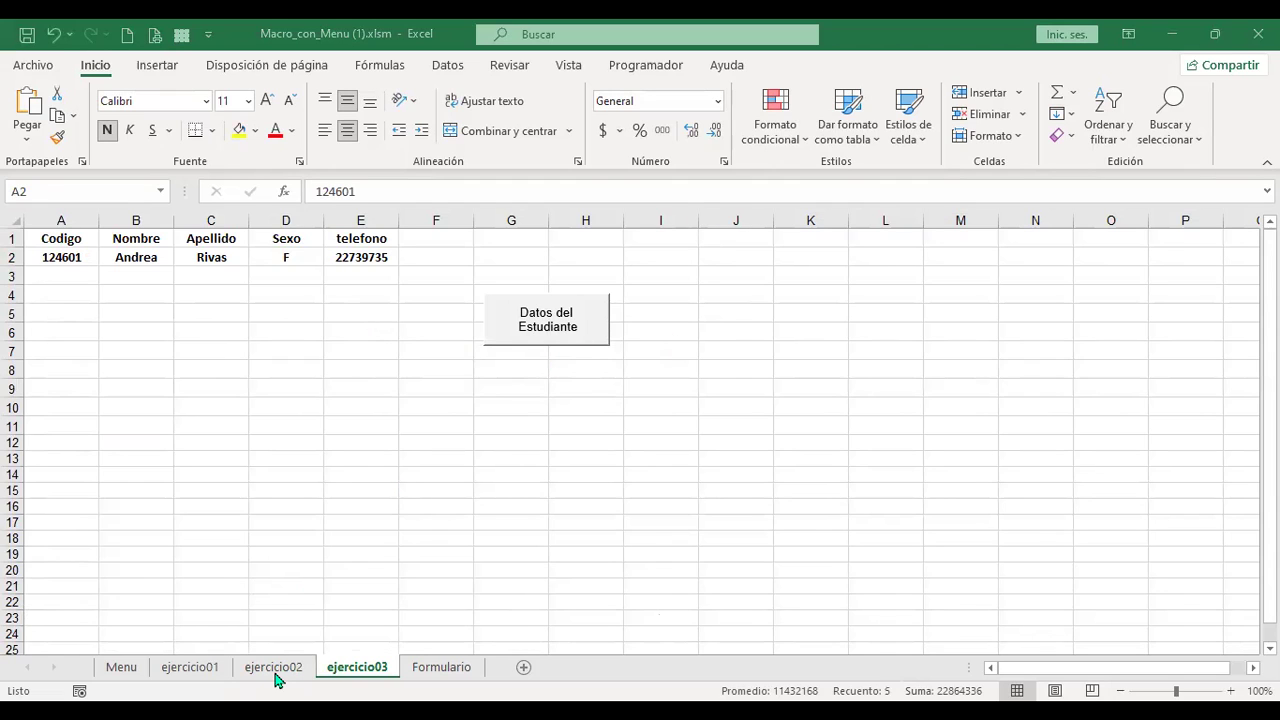
pyautogui.click(417, 583)
# - Duplicate the Menú rectangle on ejercicio02 and place the copy directly below the original
pyautogui.click(283, 675)
pyautogui.keyDown('ctrl'); pyautogui.click(920, 397); pyautogui.keyUp('ctrl')
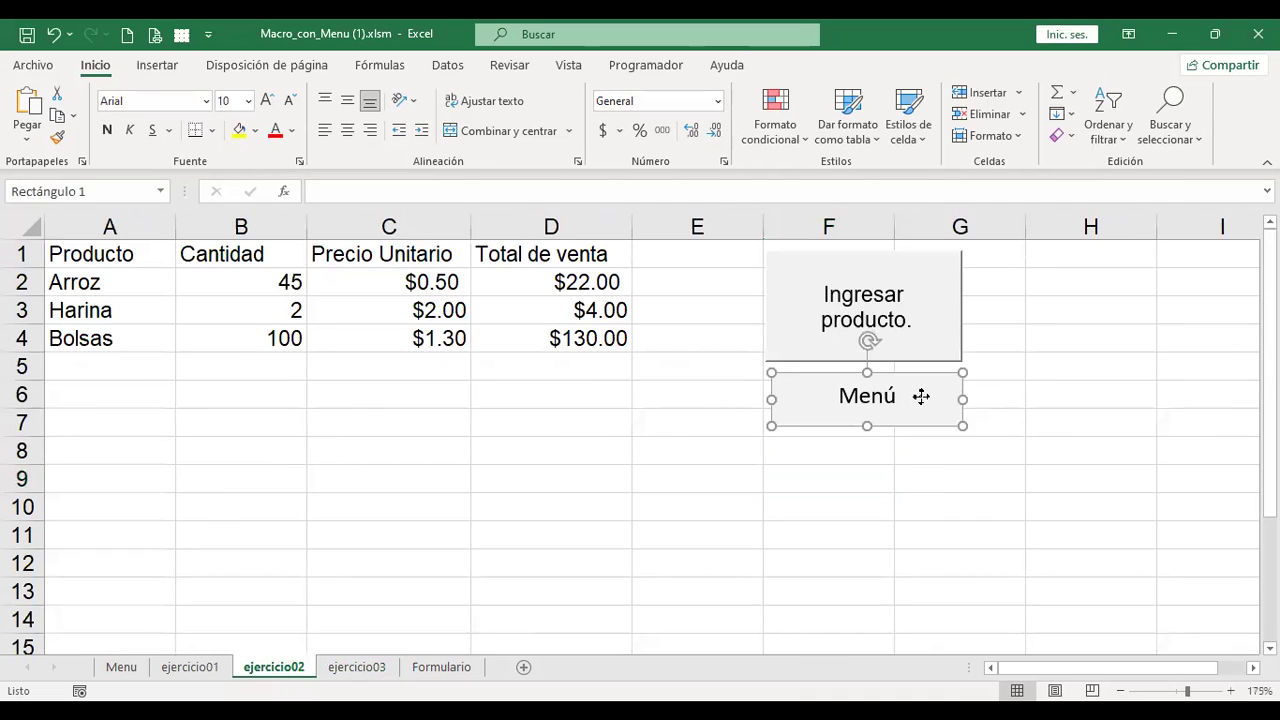
pyautogui.rightClick(921, 399)
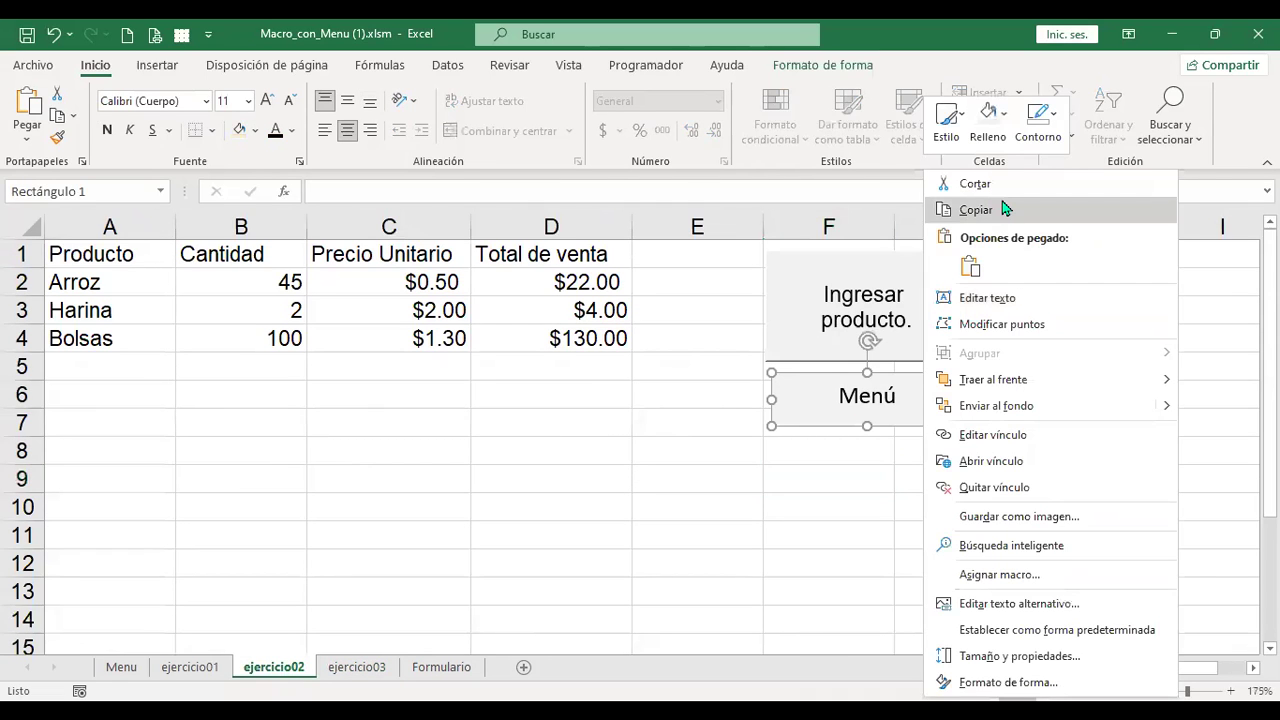
pyautogui.click(1000, 209)
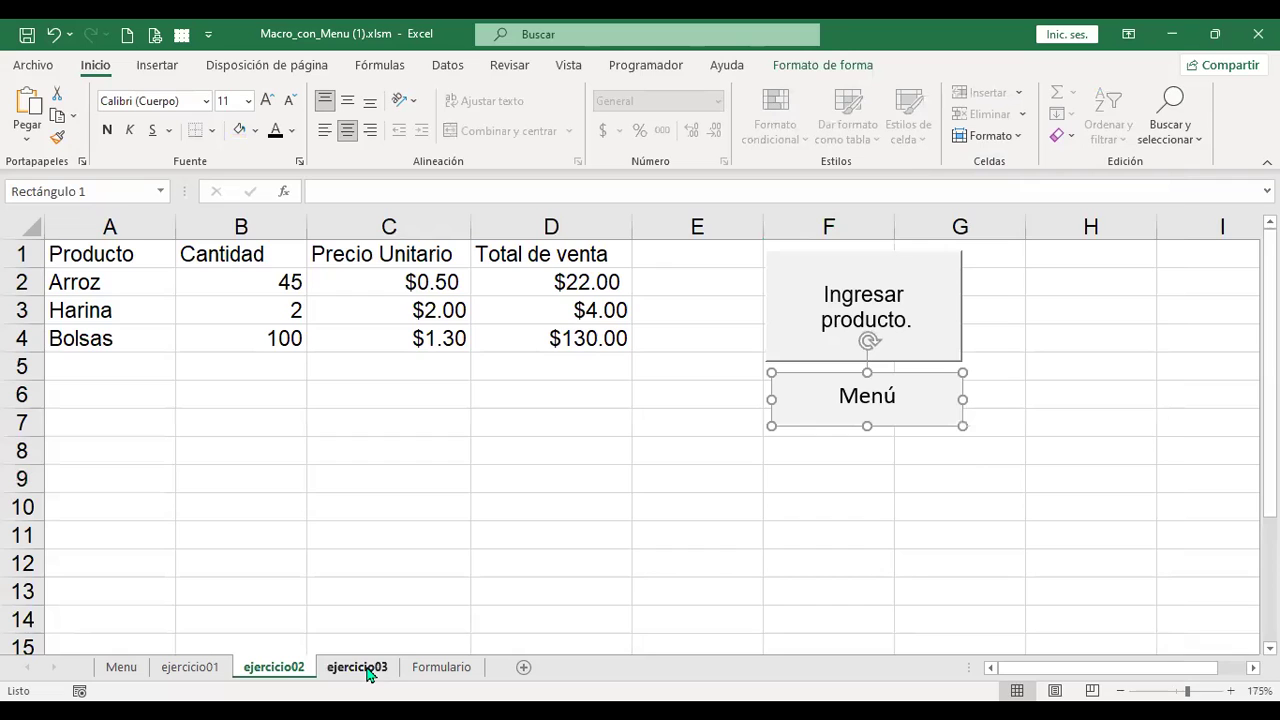
pyautogui.click(800, 470)
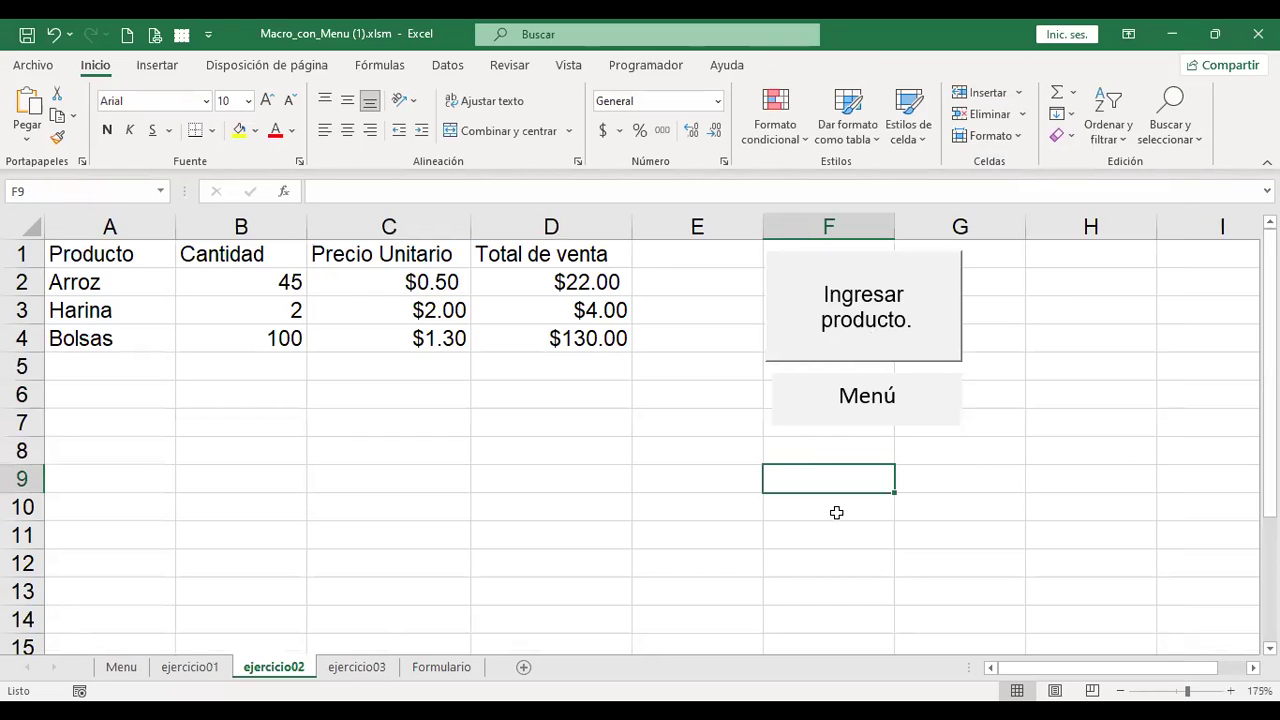
pyautogui.hotkey('ctrl', 'v')
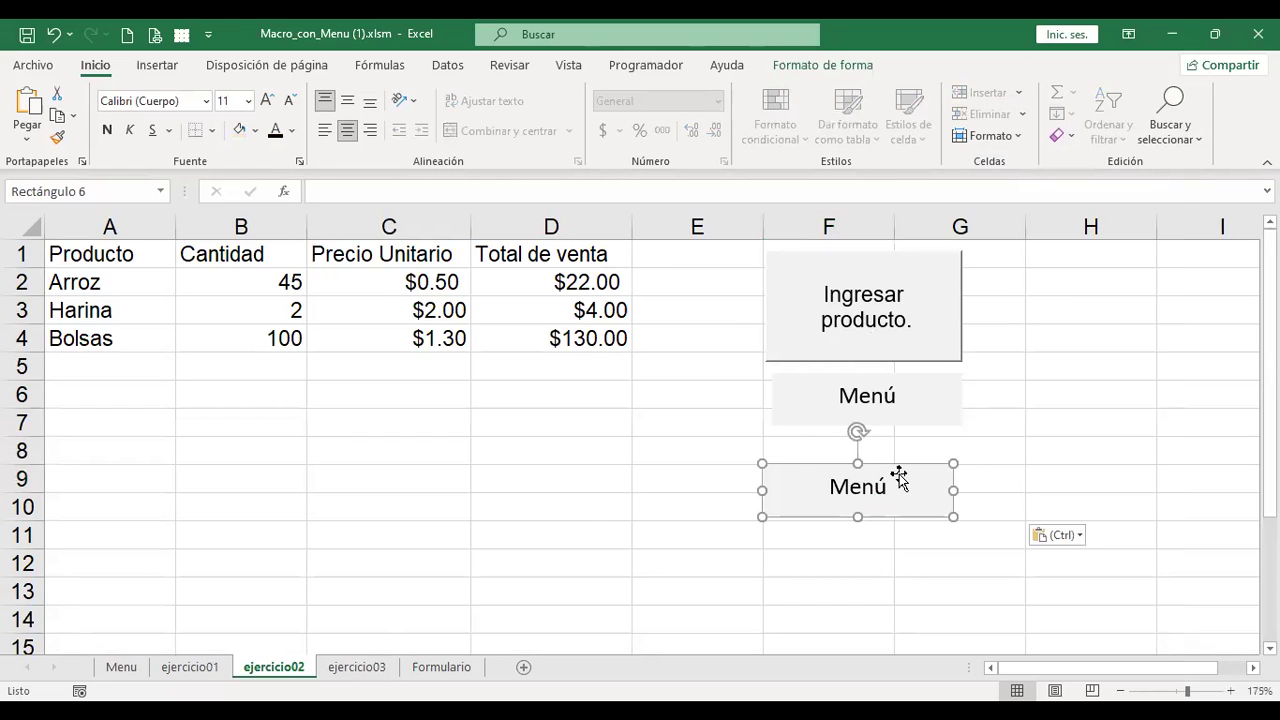
pyautogui.moveTo(903, 471); pyautogui.dragTo(906, 443)
# - Follow the upper Menú rectangle's link, and return to ejercicio02 with that rectangle selected
pyautogui.click(928, 390)
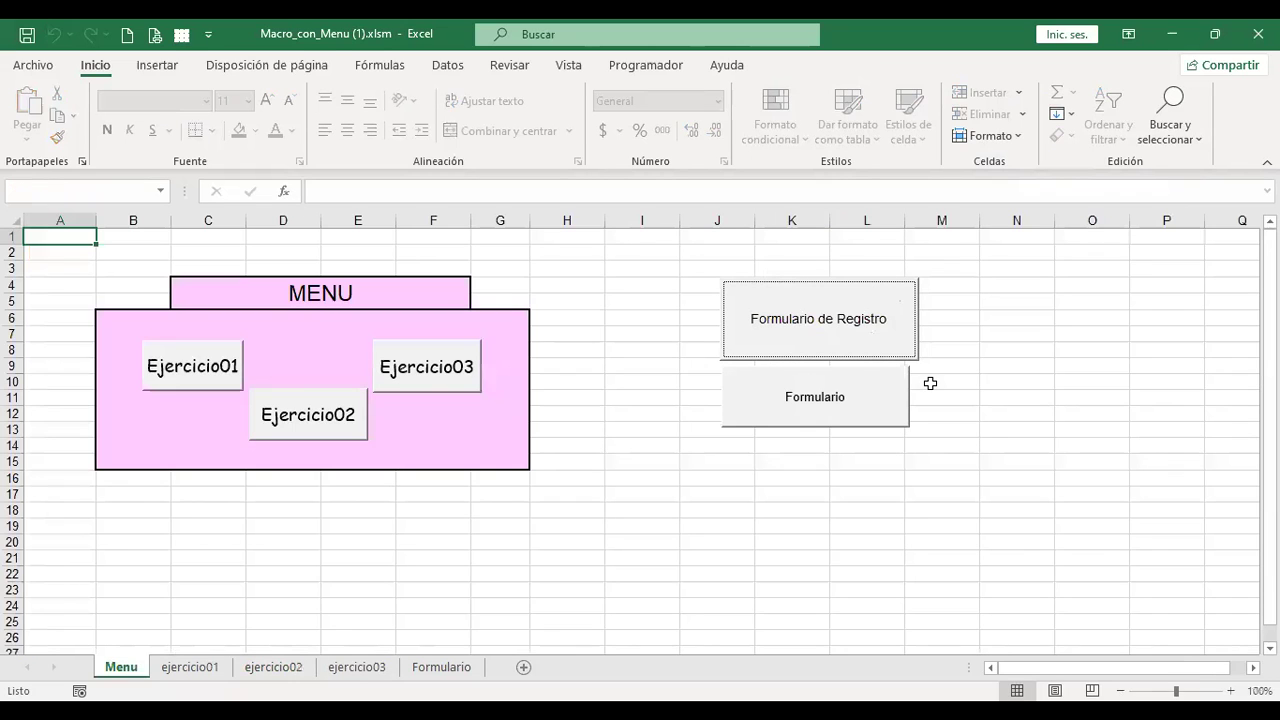
pyautogui.click(195, 672)
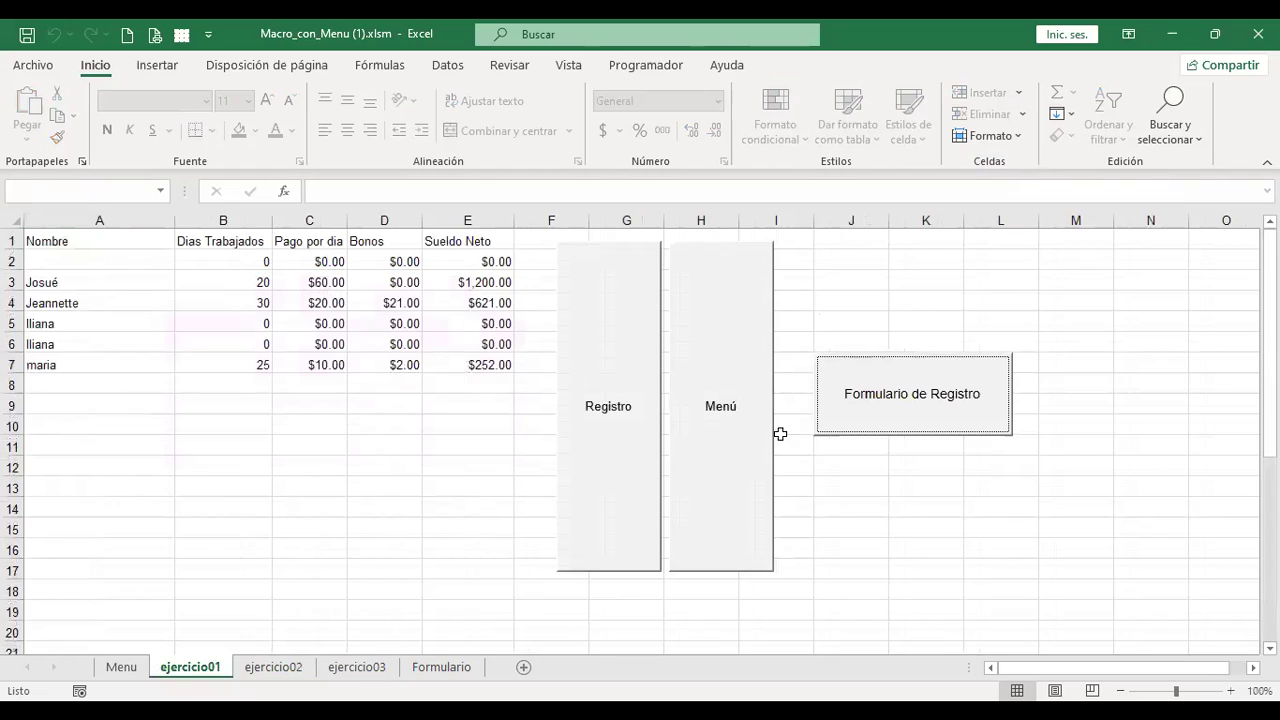
pyautogui.click(273, 667)
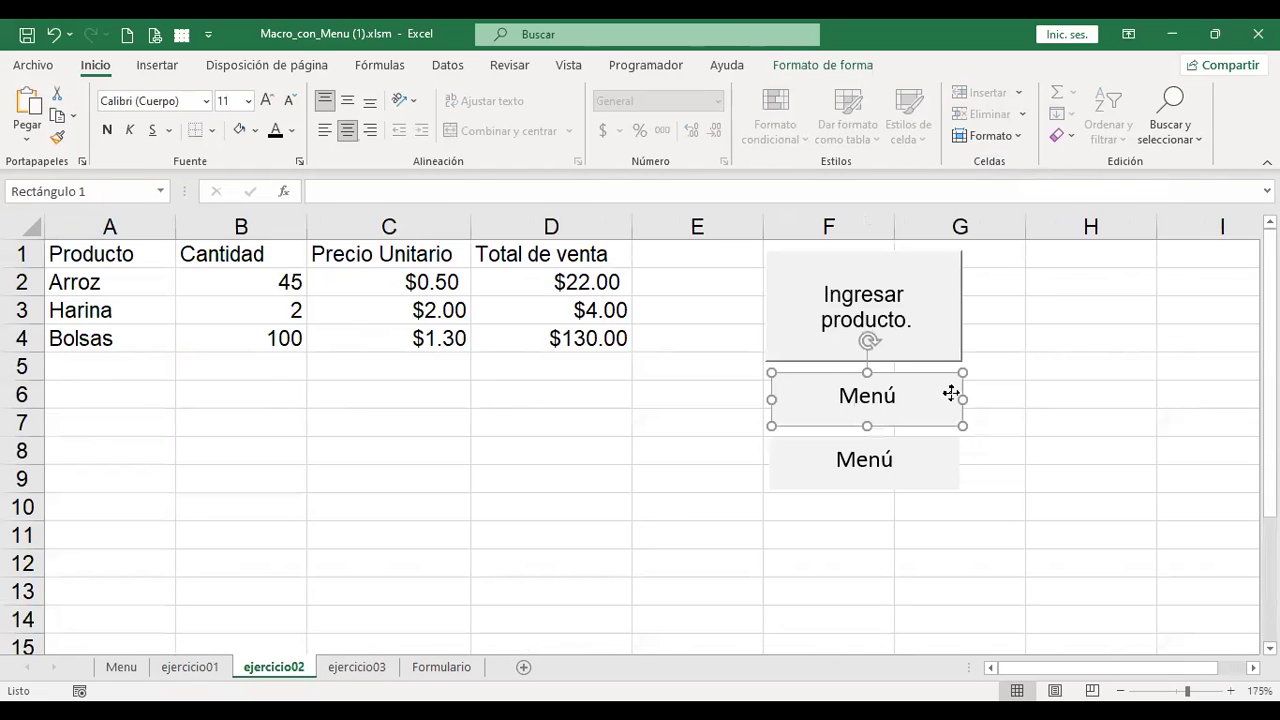
pyautogui.rightClick(951, 393)
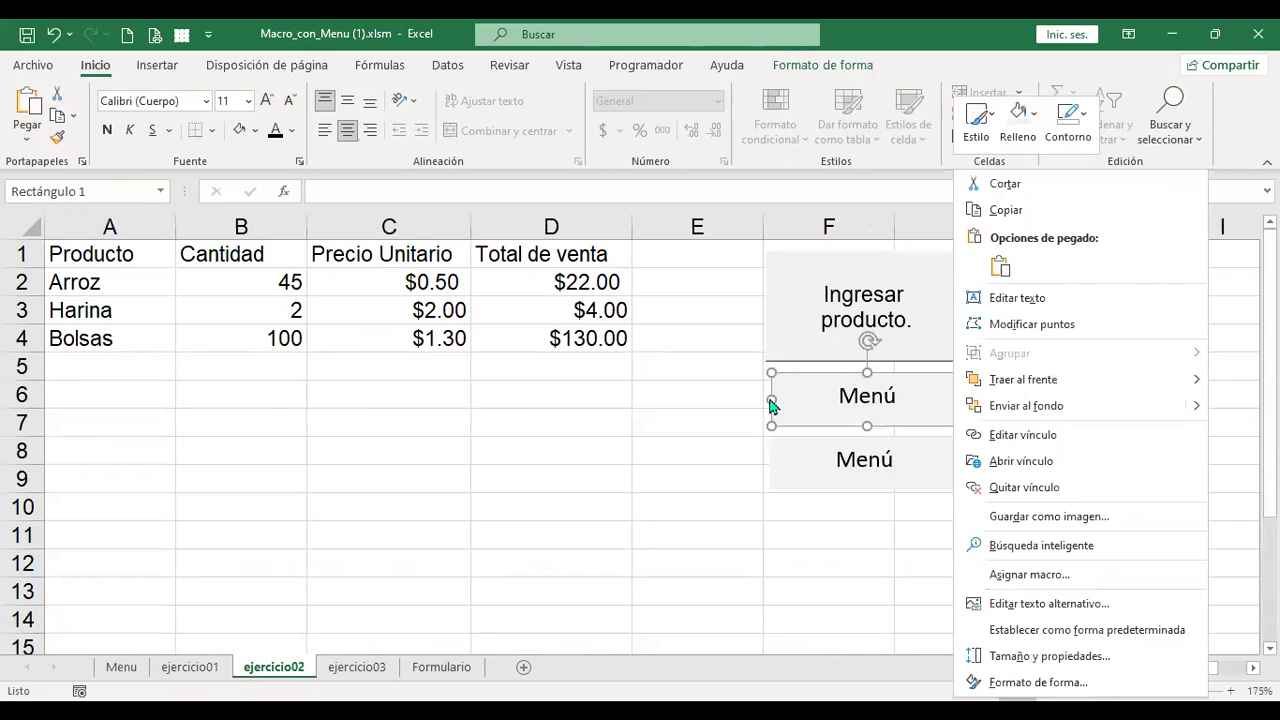
pyautogui.click(769, 397)
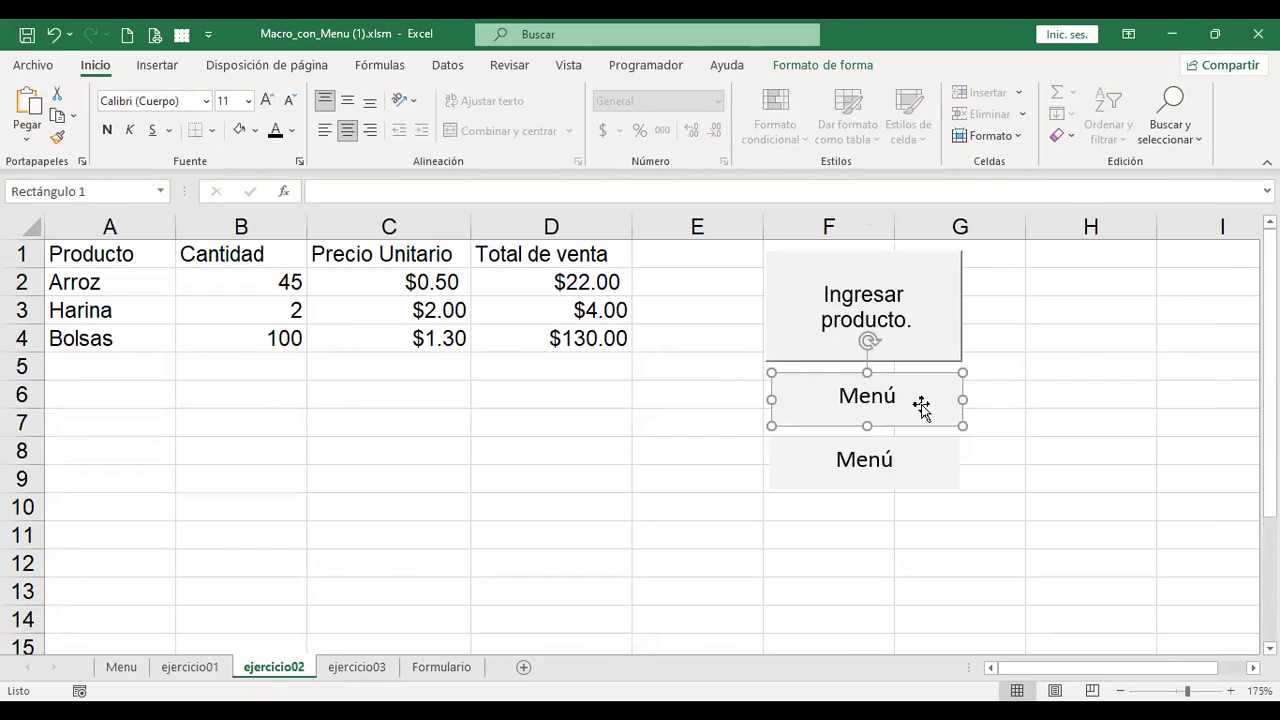
# - Follow the lower Menú rectangle's link to the Menu sheet and return to ejercicio02
pyautogui.click(927, 474)
pyautogui.click(191, 670)
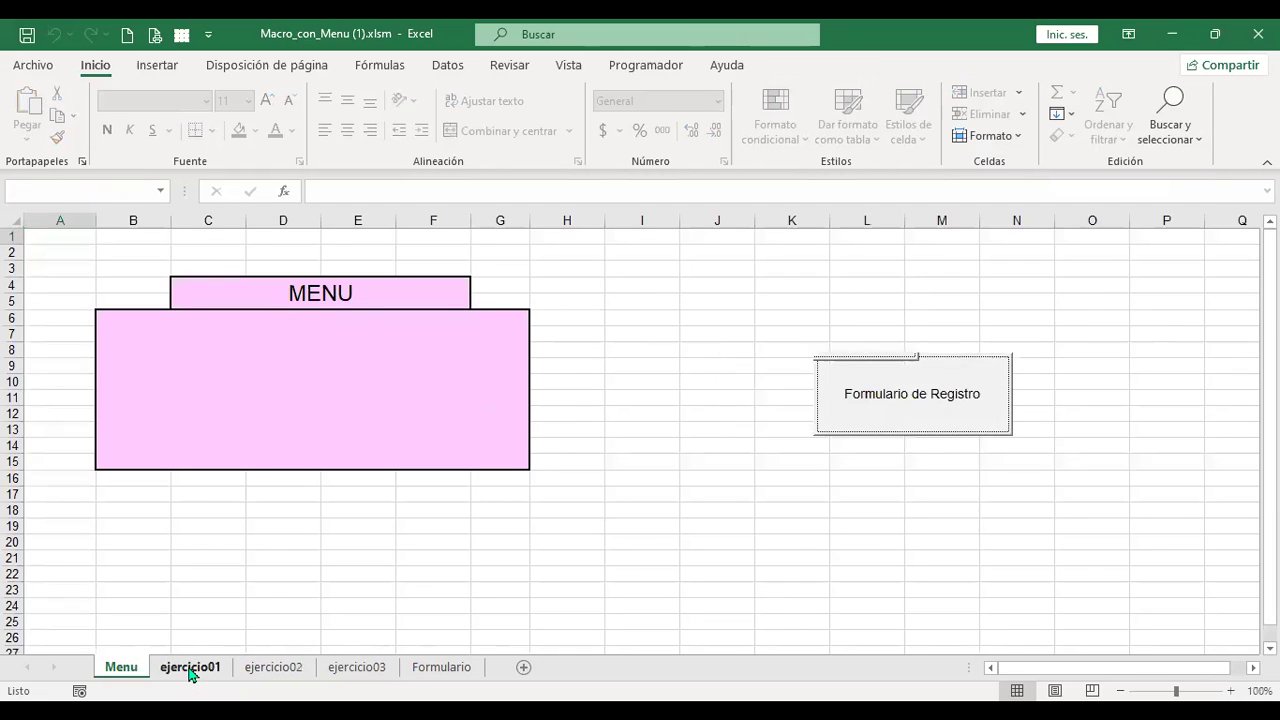
pyautogui.click(266, 670)
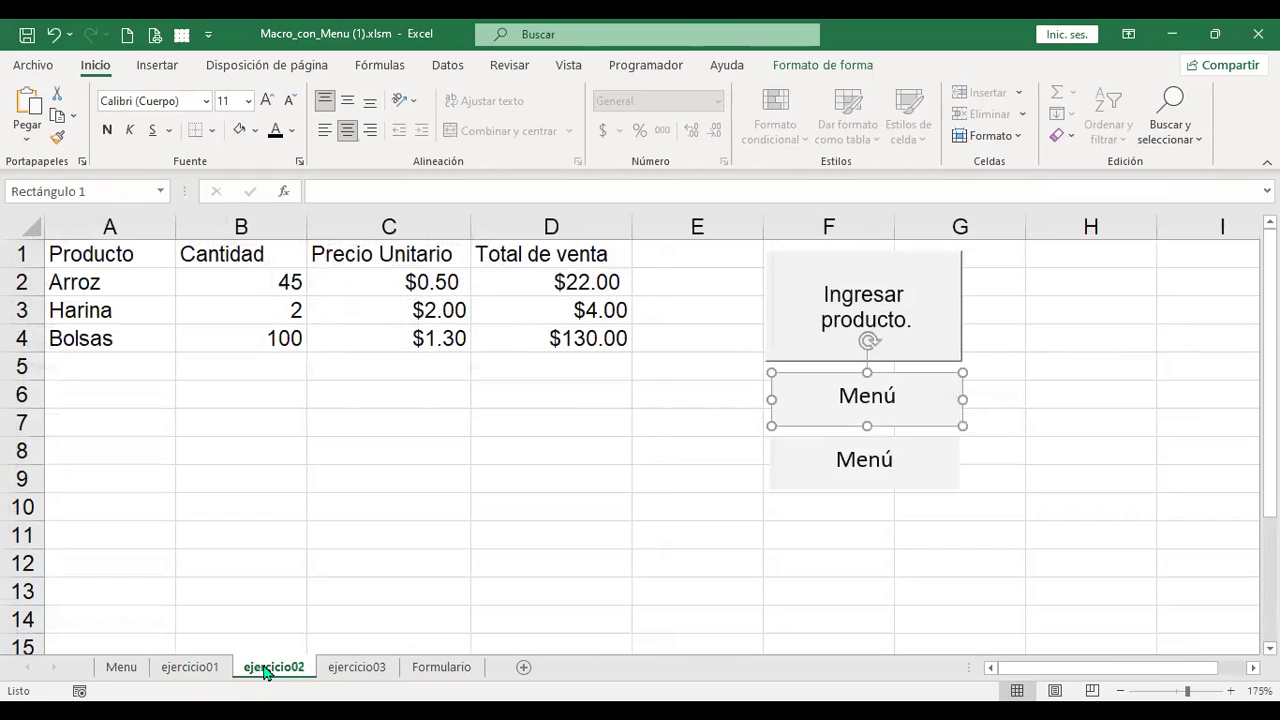
# - Change the text of the lower Menú rectangle on ejercicio02 to Proveedor
pyautogui.click(952, 450)
pyautogui.rightClick(952, 450)
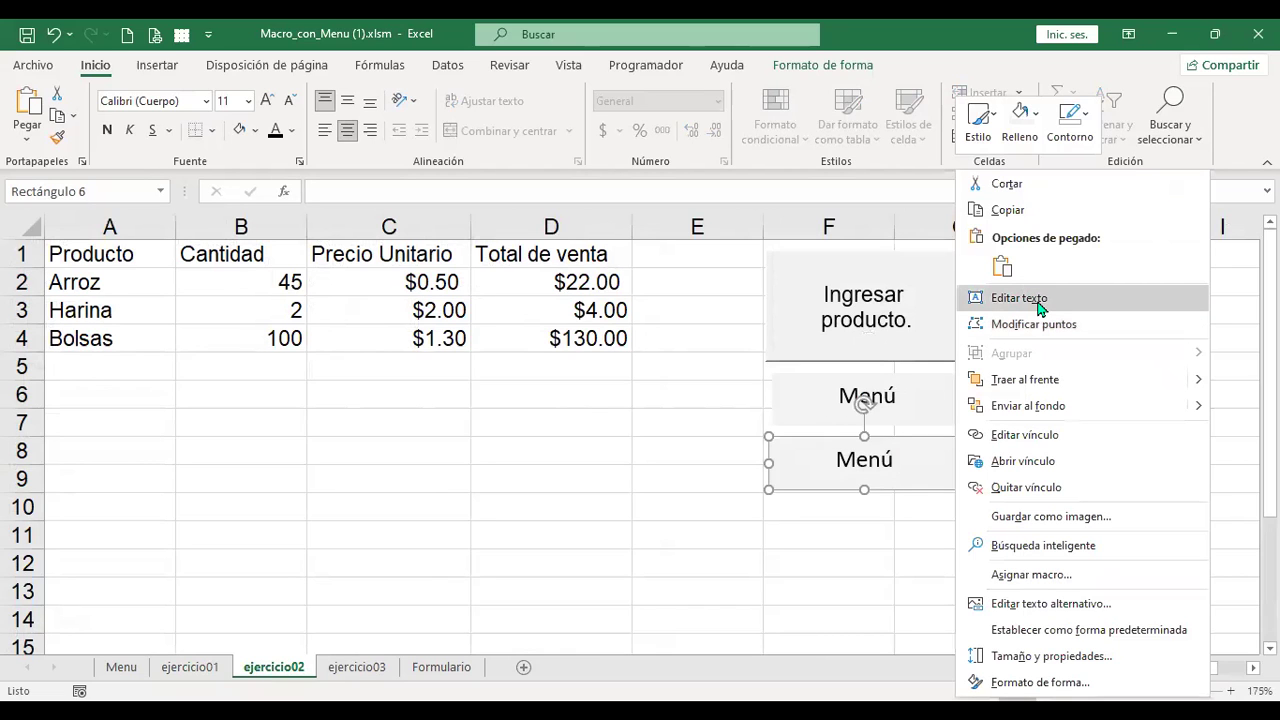
pyautogui.click(1038, 300)
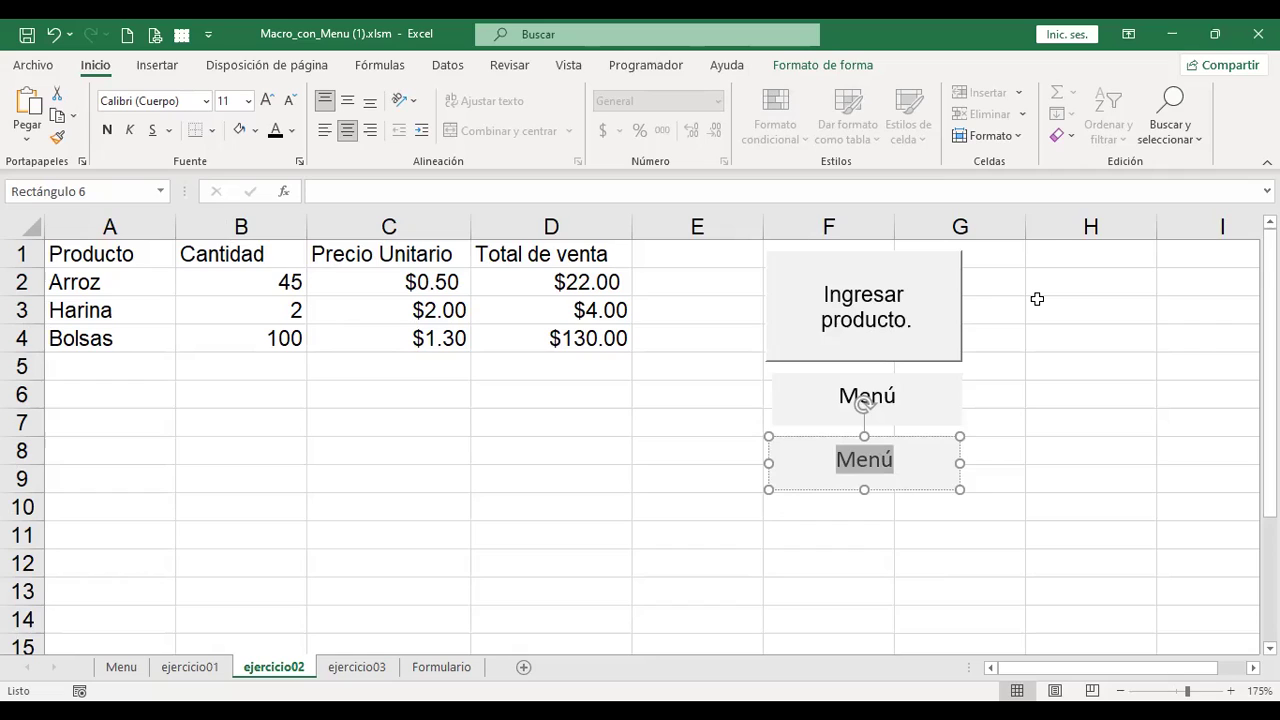
pyautogui.write('Prove')
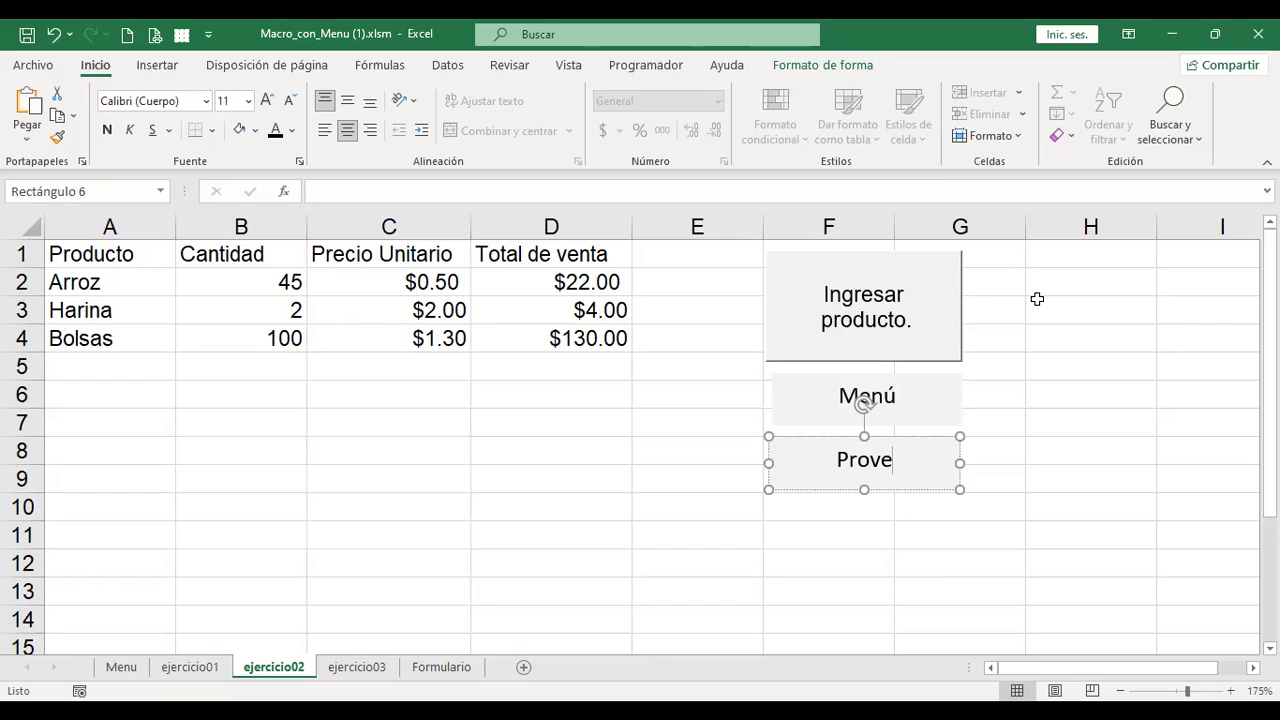
pyautogui.write('edor')
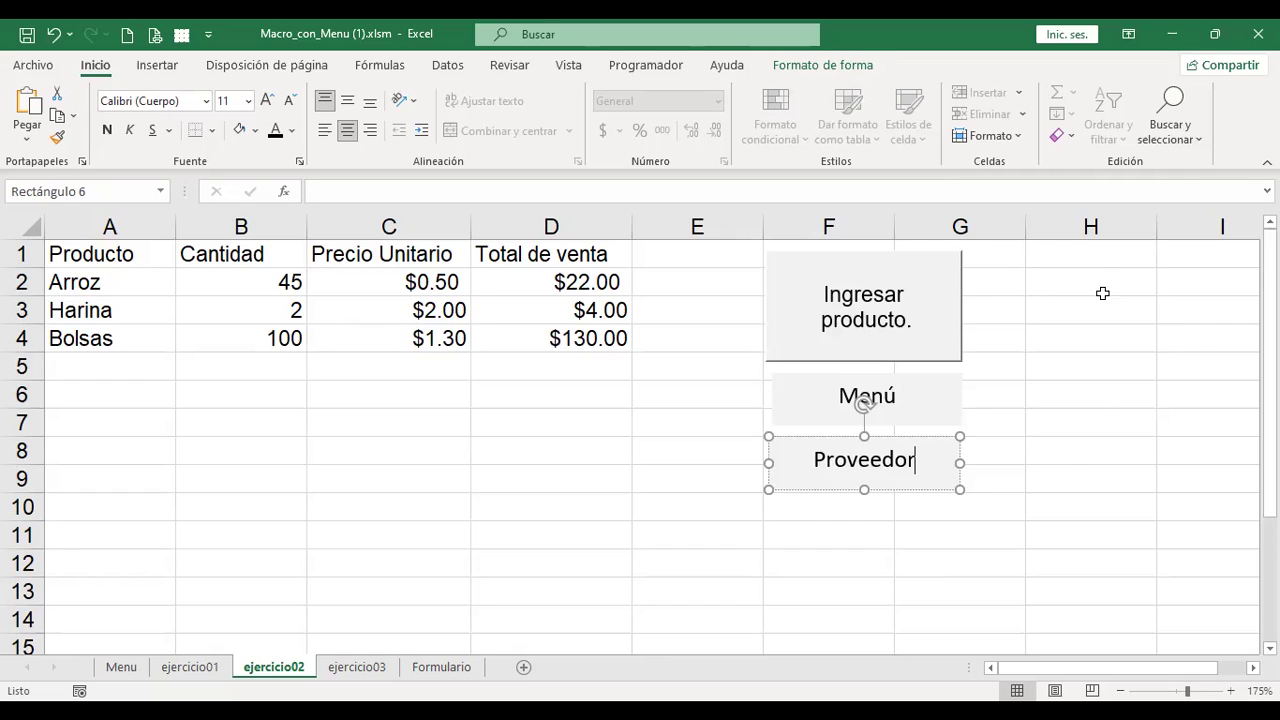
pyautogui.click(1071, 462)
# - Remove the inherited hyperlink from the Proveedor rectangle
pyautogui.click(952, 475)
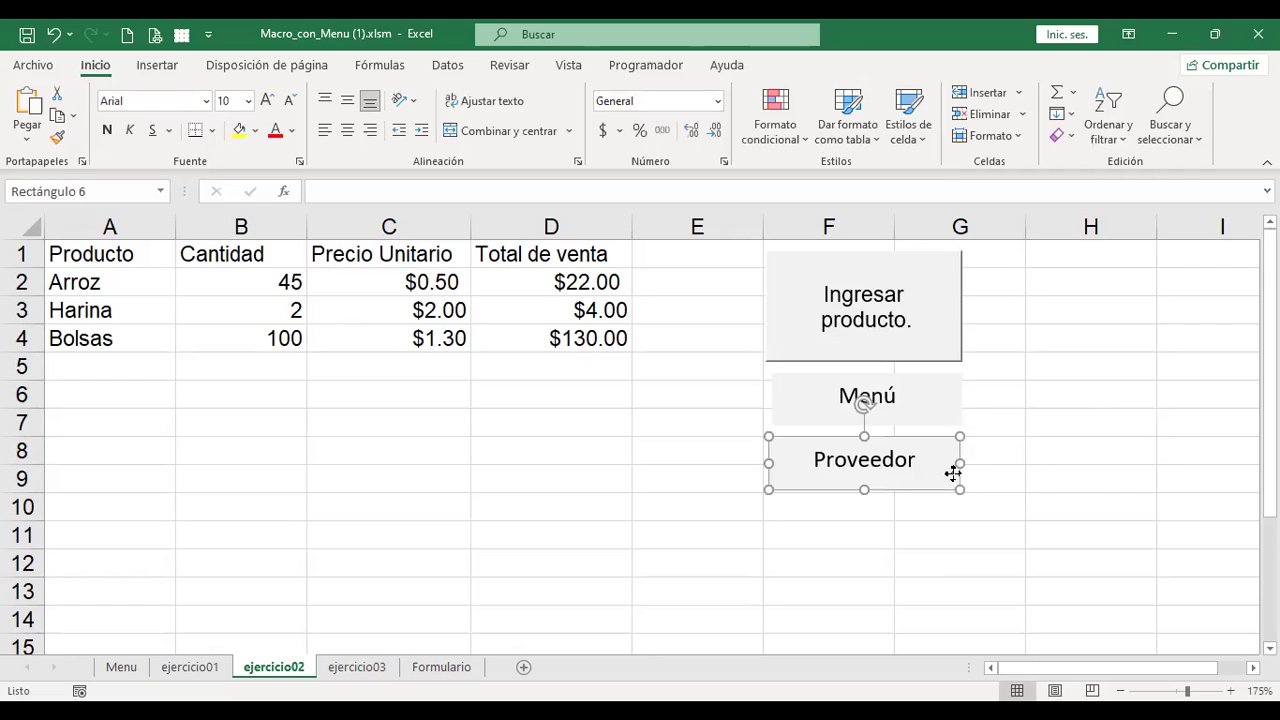
pyautogui.rightClick(955, 482)
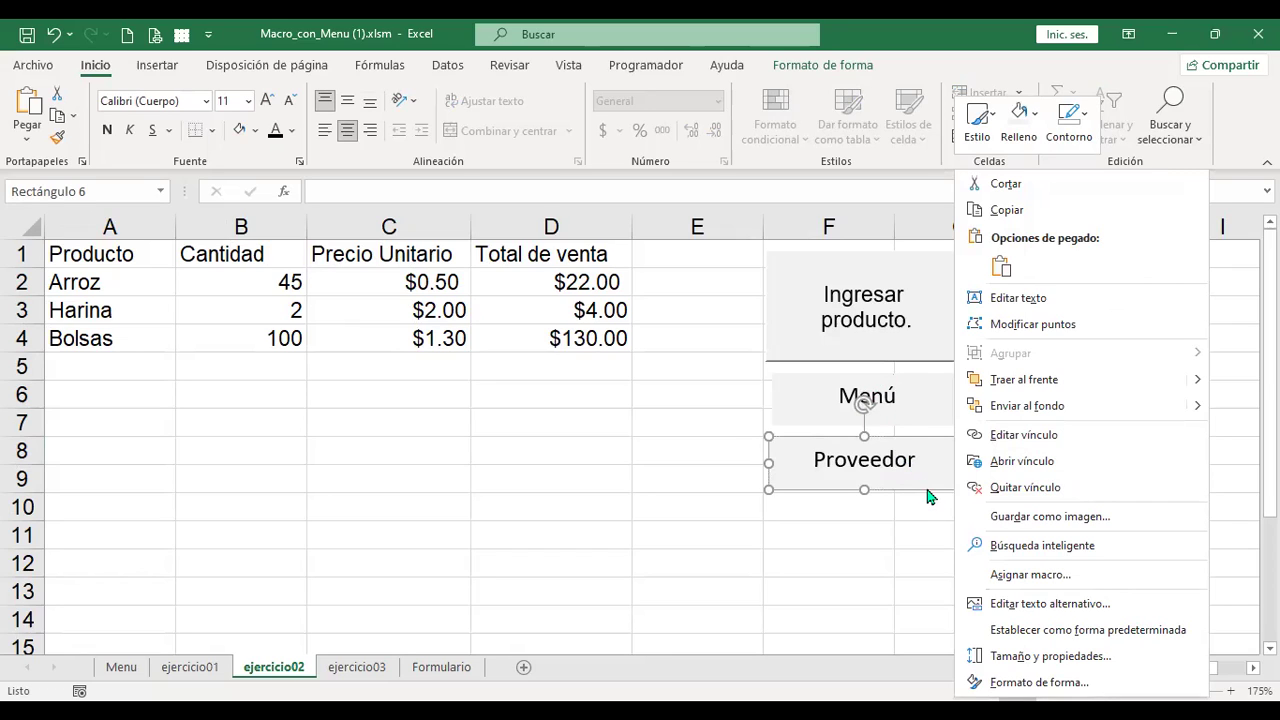
pyautogui.click(1030, 468)
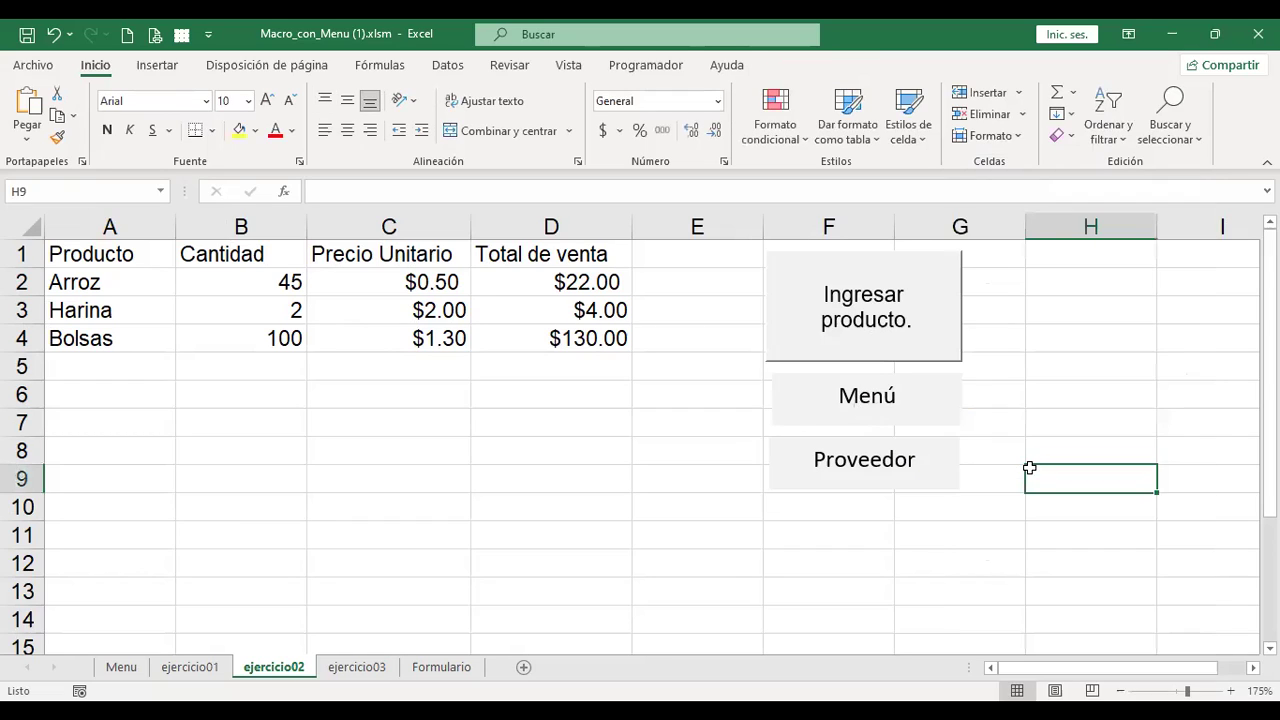
pyautogui.keyDown('ctrl'); pyautogui.click(940, 460); pyautogui.keyUp('ctrl')
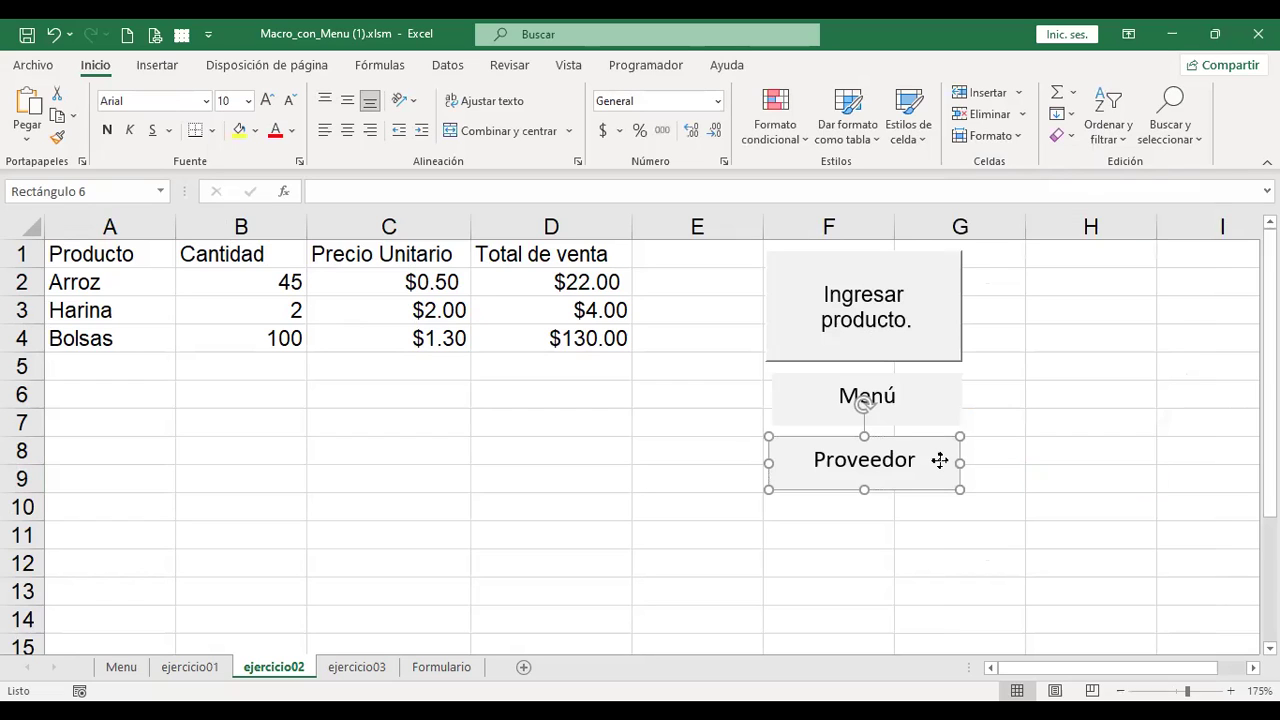
pyautogui.rightClick(940, 460)
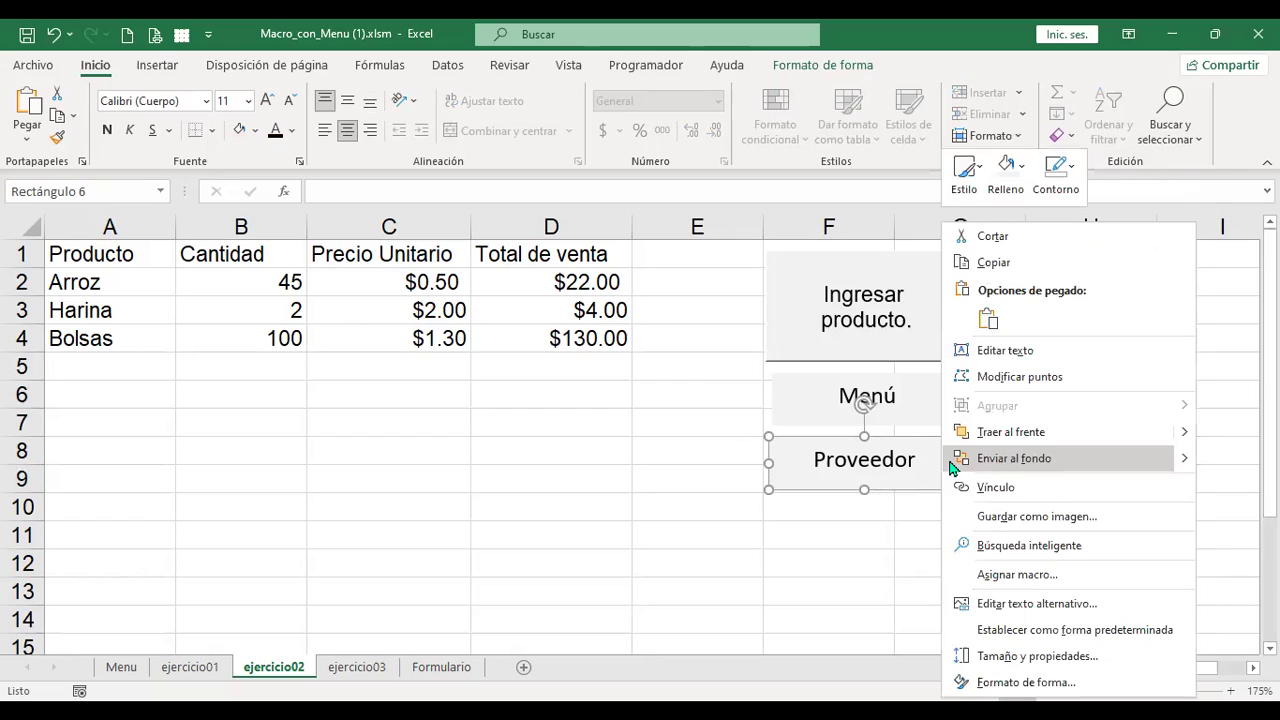
pyautogui.click(1014, 489)
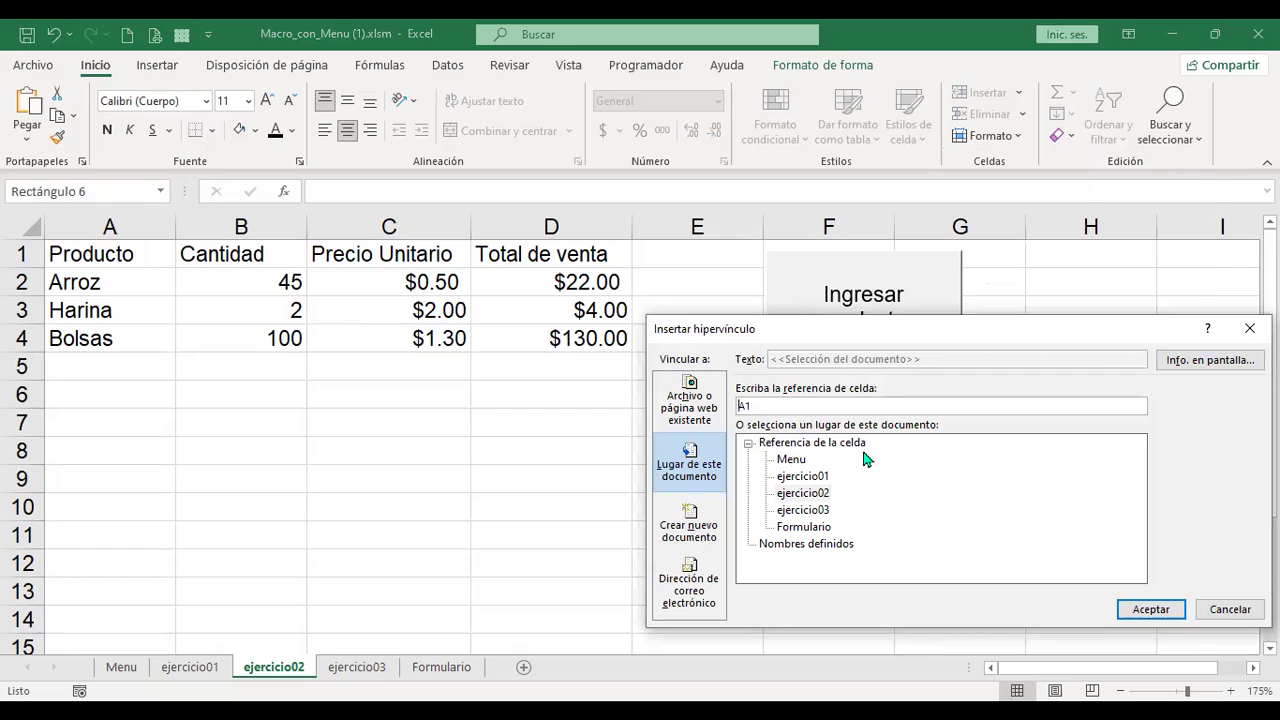
pyautogui.click(692, 405)
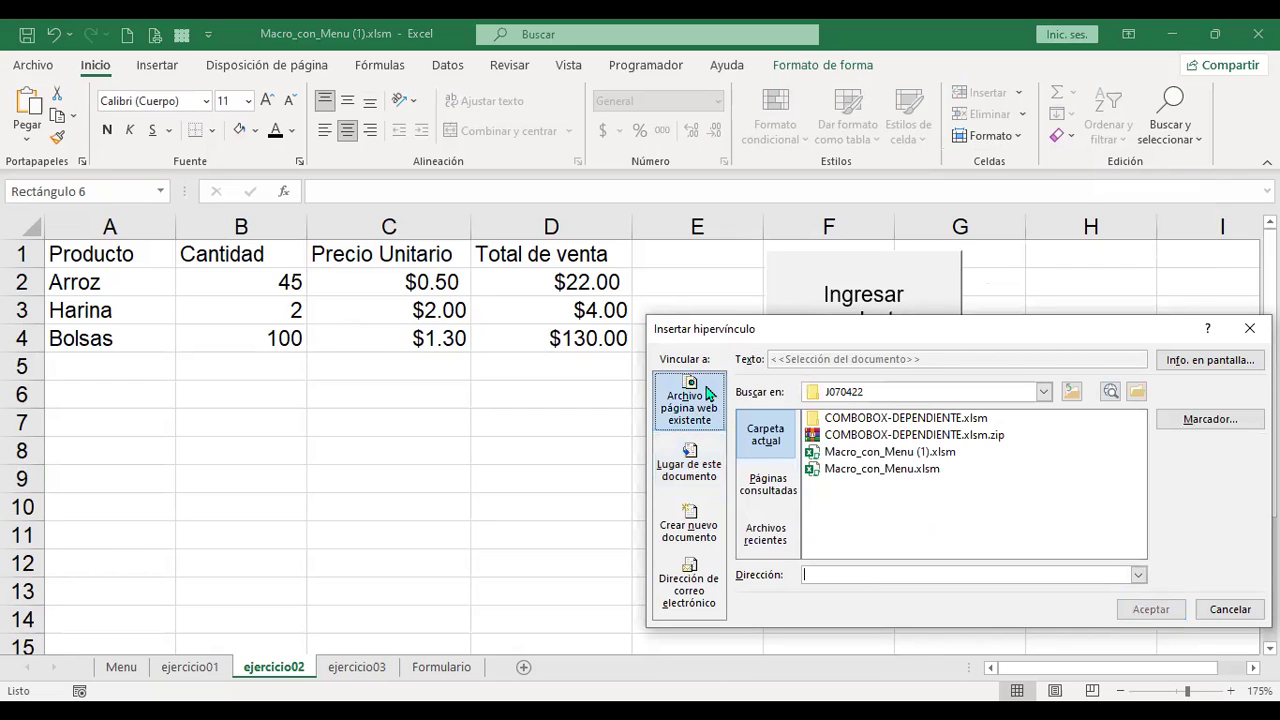
pyautogui.click(862, 582)
pyautogui.click(858, 336)
pyautogui.write('super')
pyautogui.write('www')
pyautogui.write('.')
pyautogui.press('End')
pyautogui.write('selecctos.com')
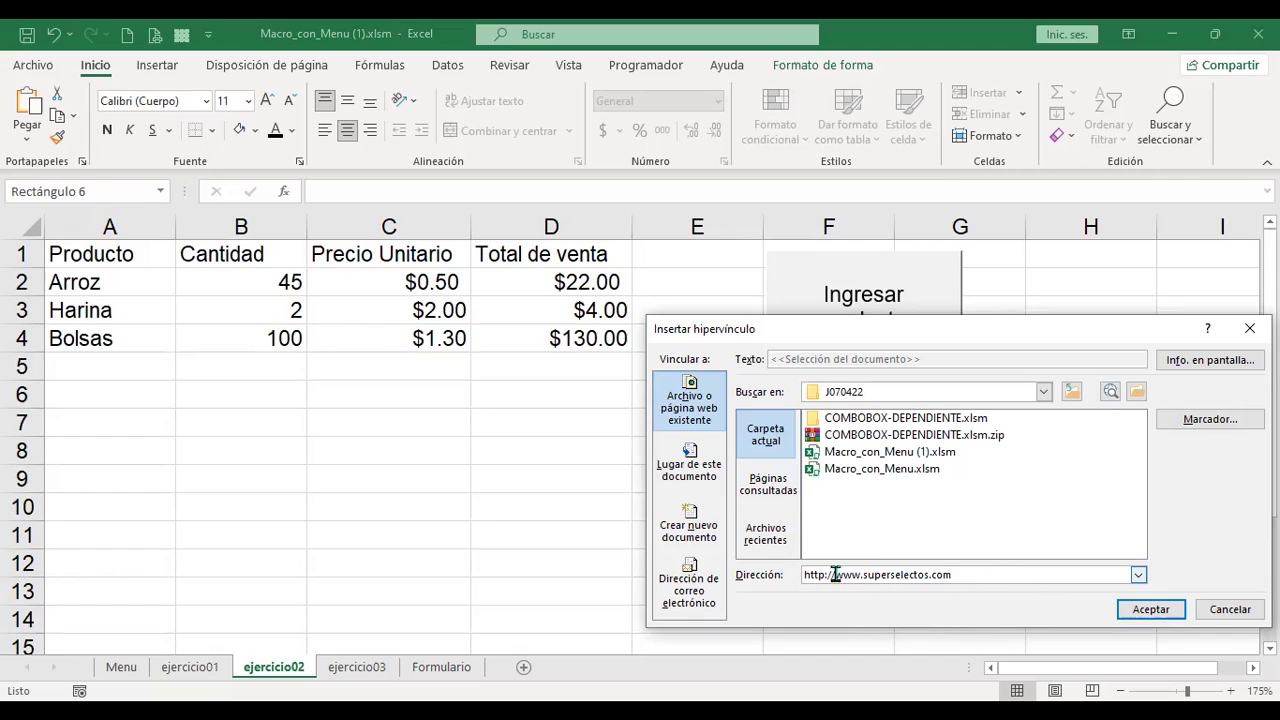
pyautogui.click(1170, 610)
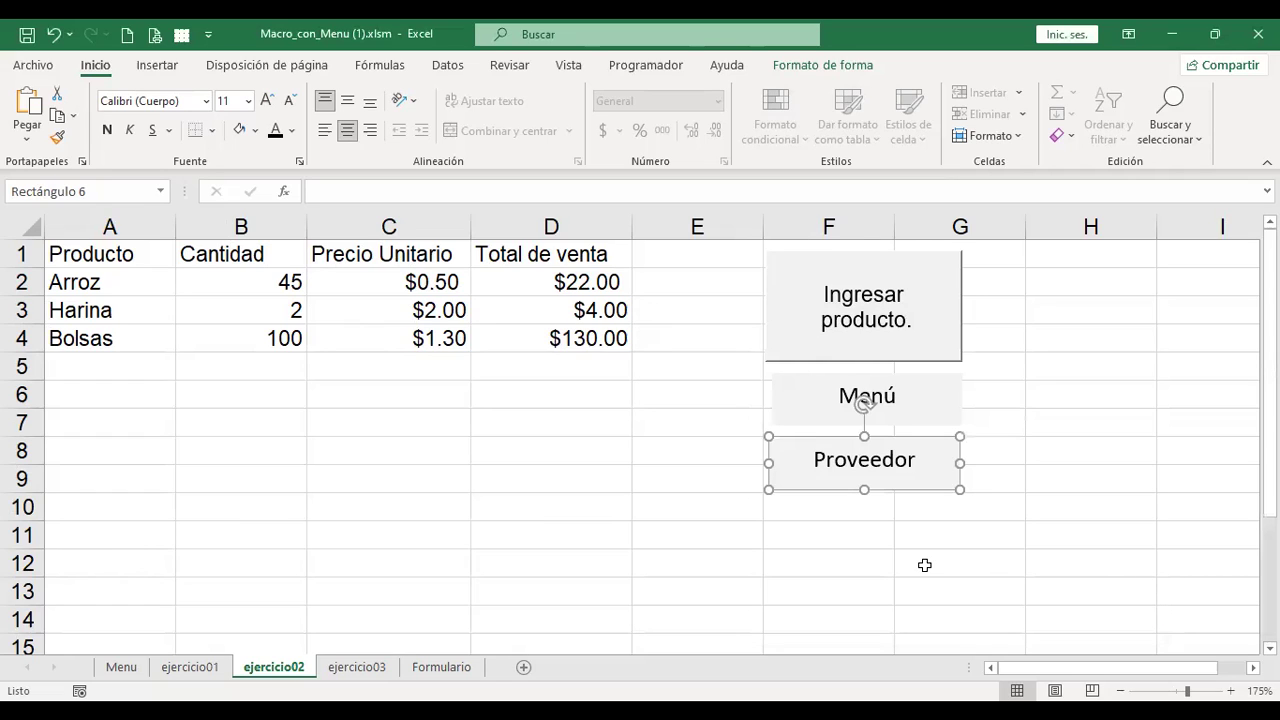
# - Deselect the Proveedor rectangle and test its new web link
pyautogui.click(925, 565)
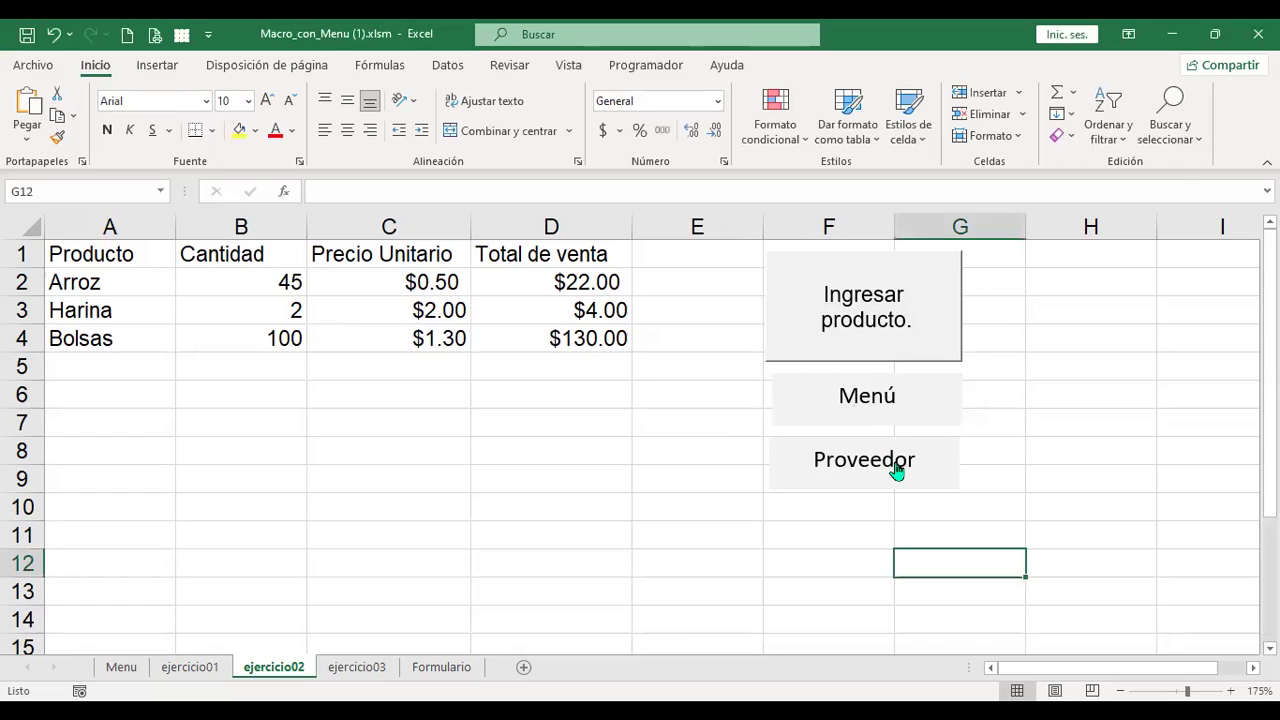
pyautogui.click(895, 463)
pyautogui.click(920, 485)
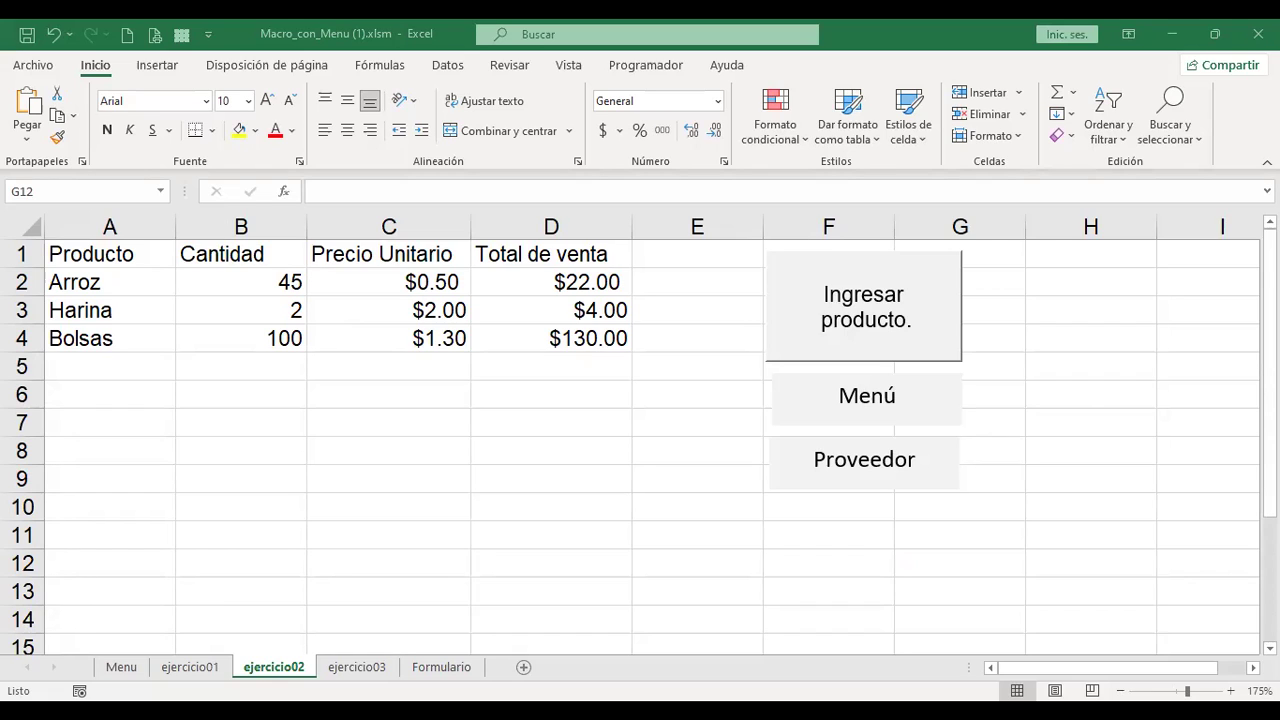
# - Shorten the Proveedor rectangle's hyperlink address to superselectos.com, without the protocol, www prefix and trailing slash
pyautogui.keyDown('ctrl'); pyautogui.click(857, 466); pyautogui.keyUp('ctrl')
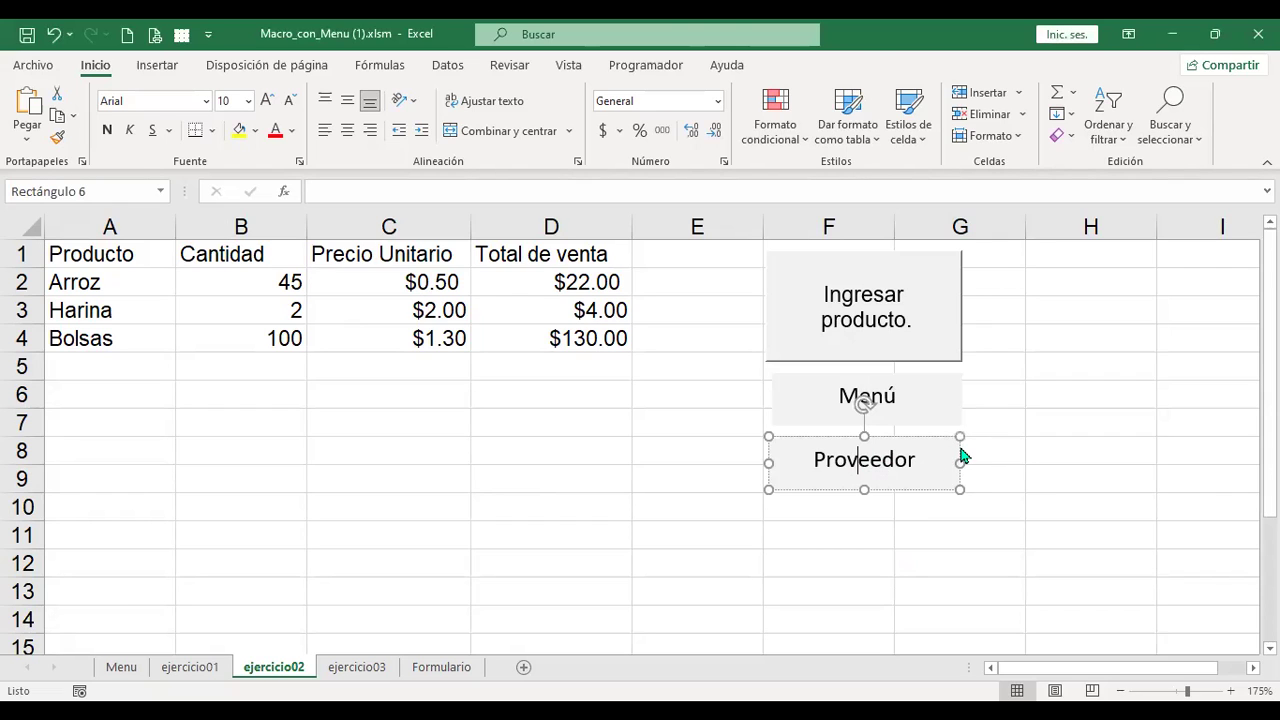
pyautogui.hotkey('shift', 'F10')
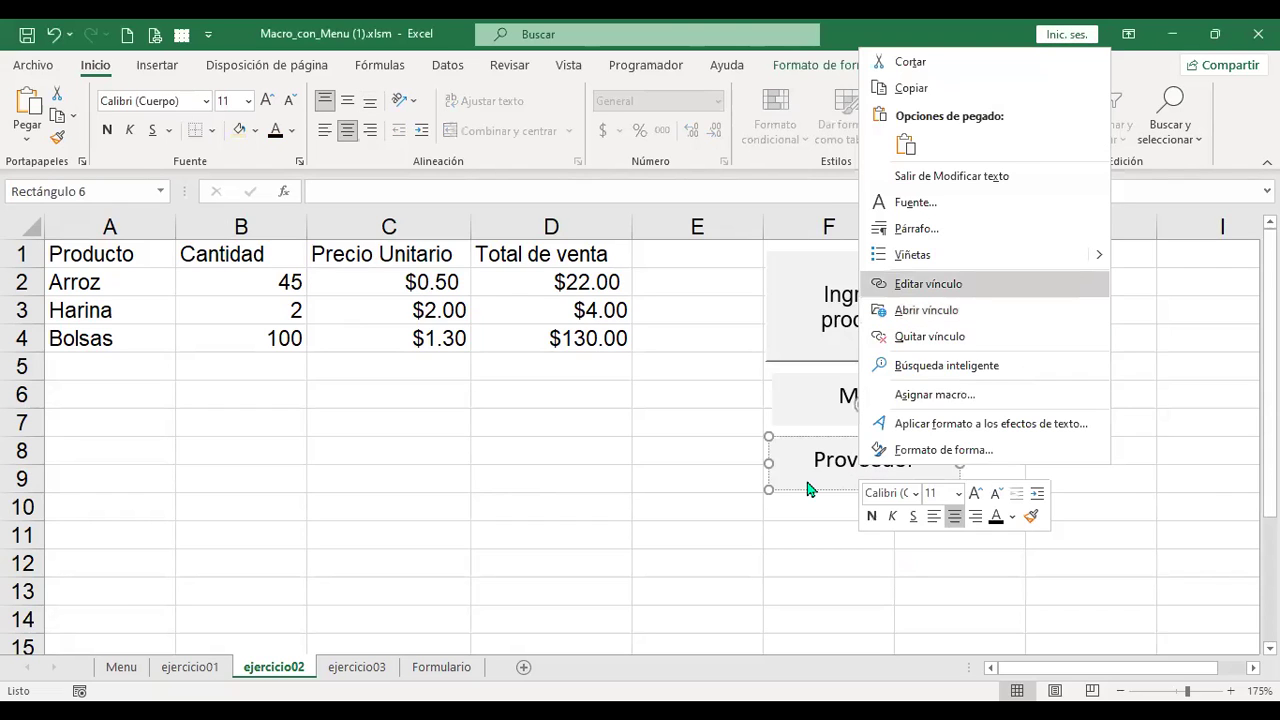
pyautogui.press('Return')
pyautogui.press('End')
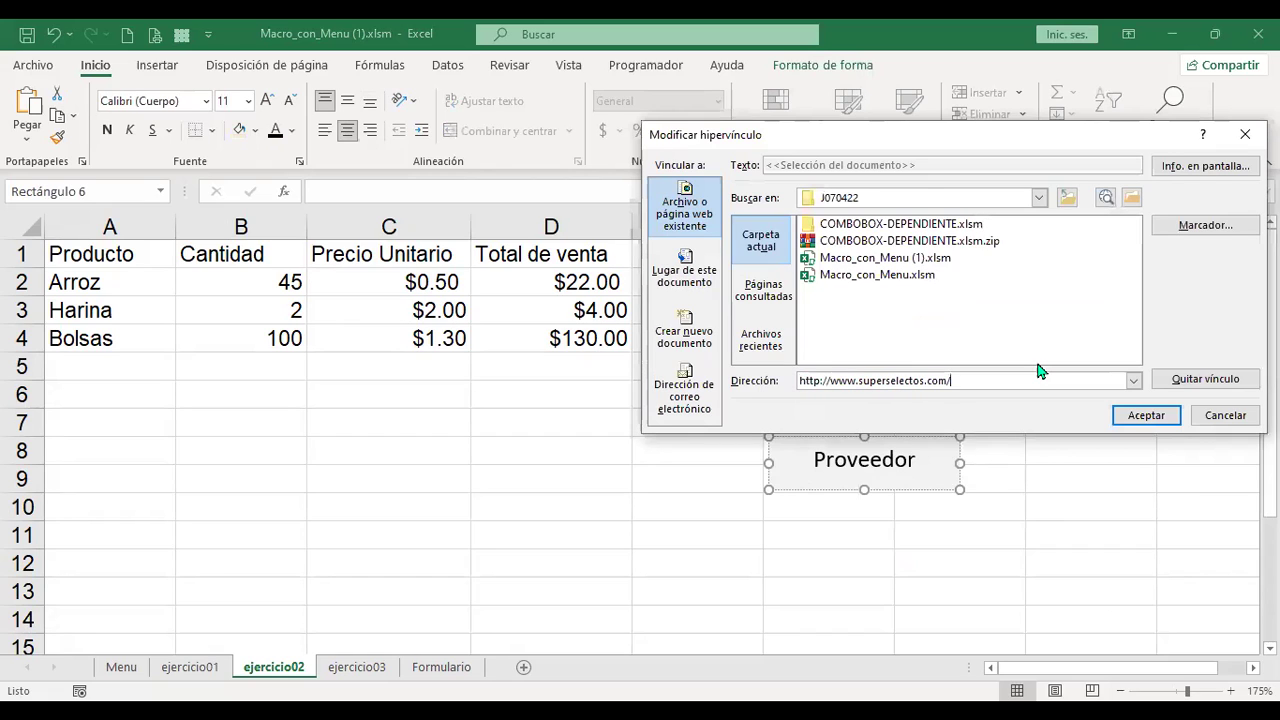
pyautogui.moveTo(860, 381); pyautogui.dragTo(724, 372)
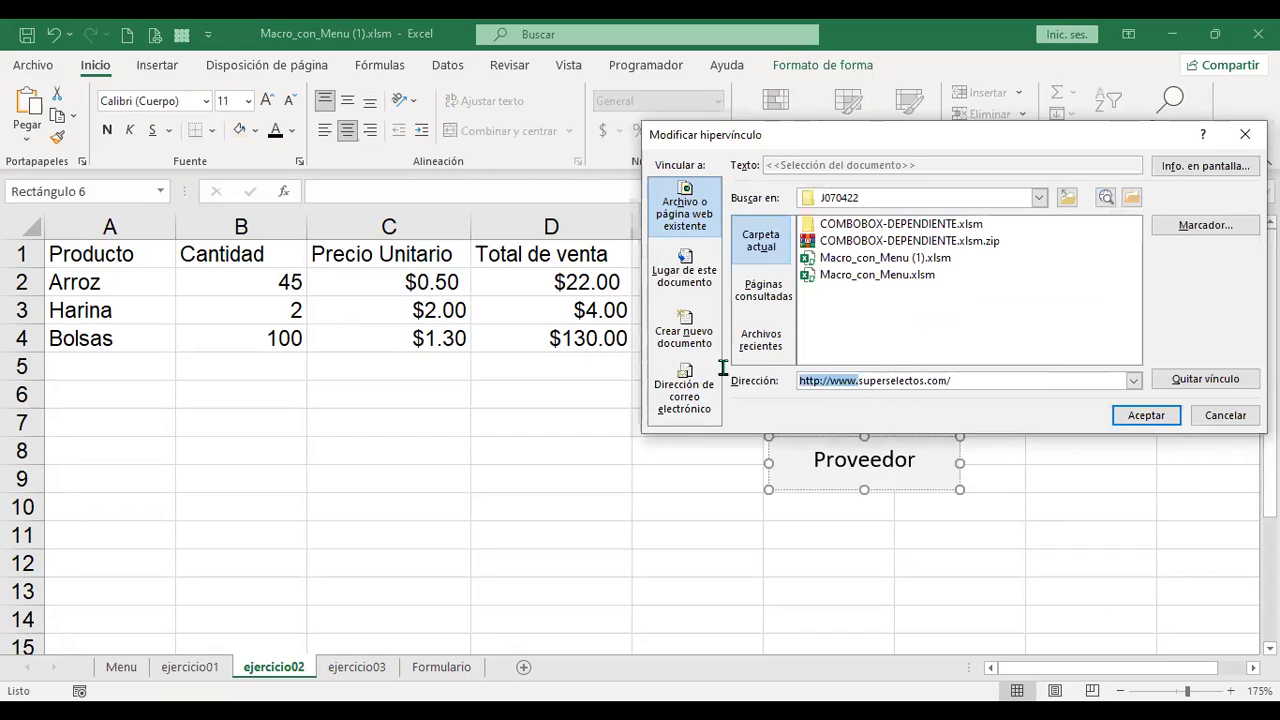
pyautogui.press('Delete')
pyautogui.press('Delete')
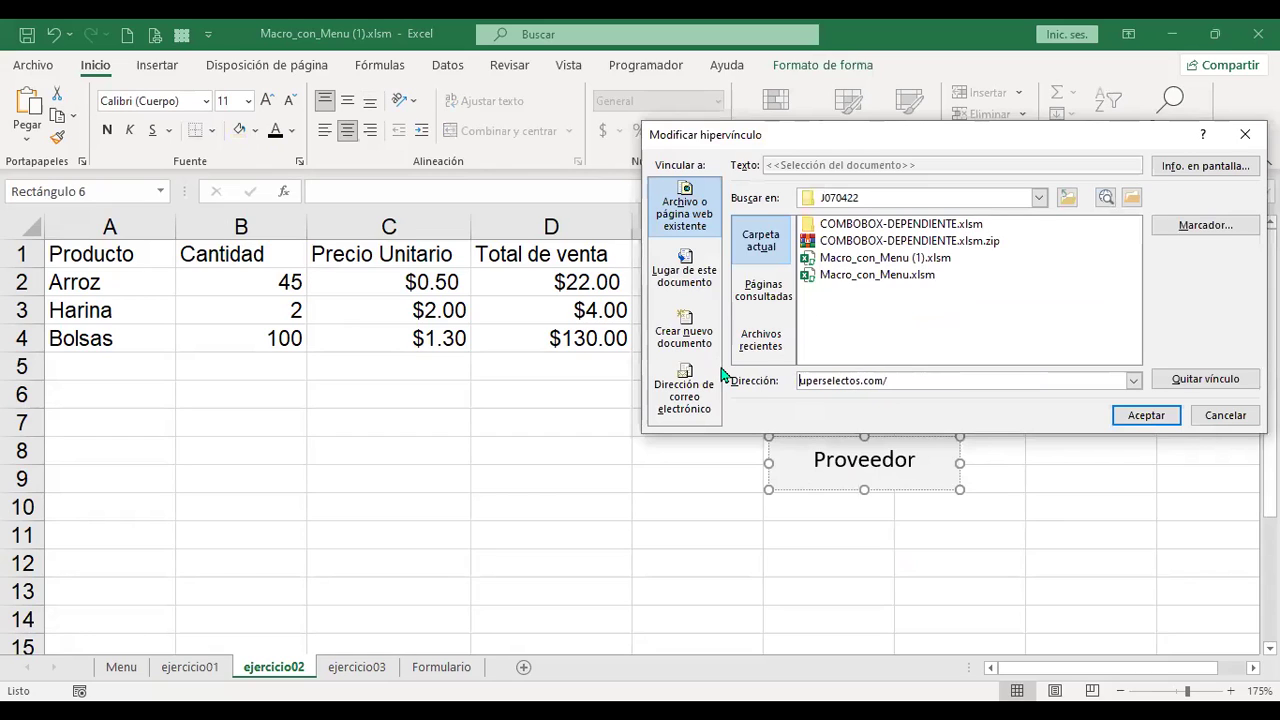
pyautogui.write('s')
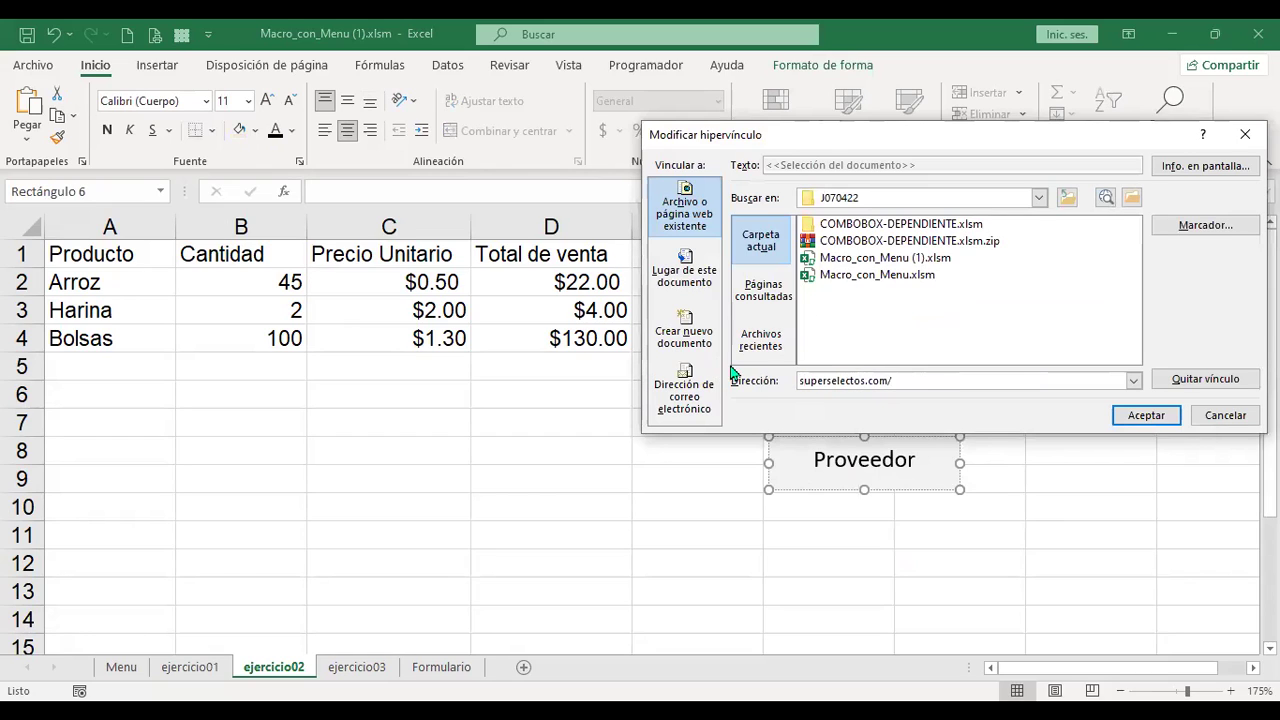
pyautogui.click(948, 377)
pyautogui.press('BackSpace')
pyautogui.click(1150, 415)
pyautogui.click(1041, 469)
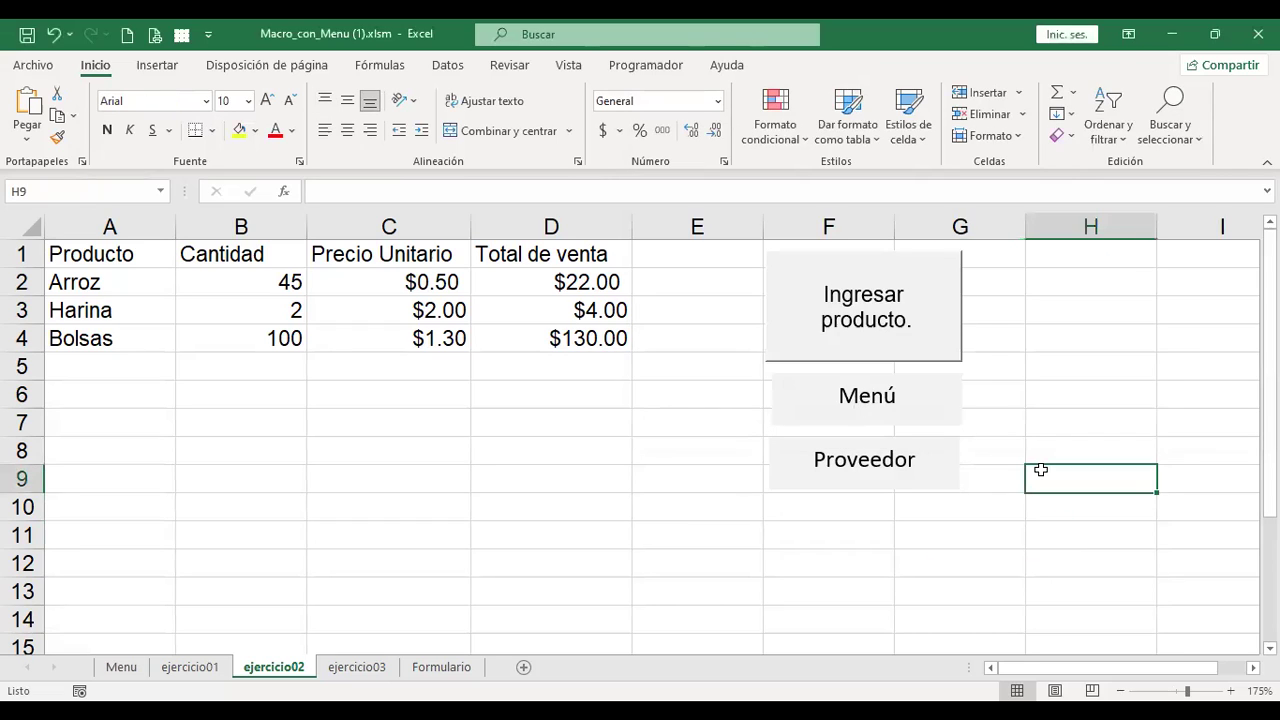
# - Test the Proveedor link with the shortened address, continuing past the security notice and dismissing the message
pyautogui.click(868, 479)
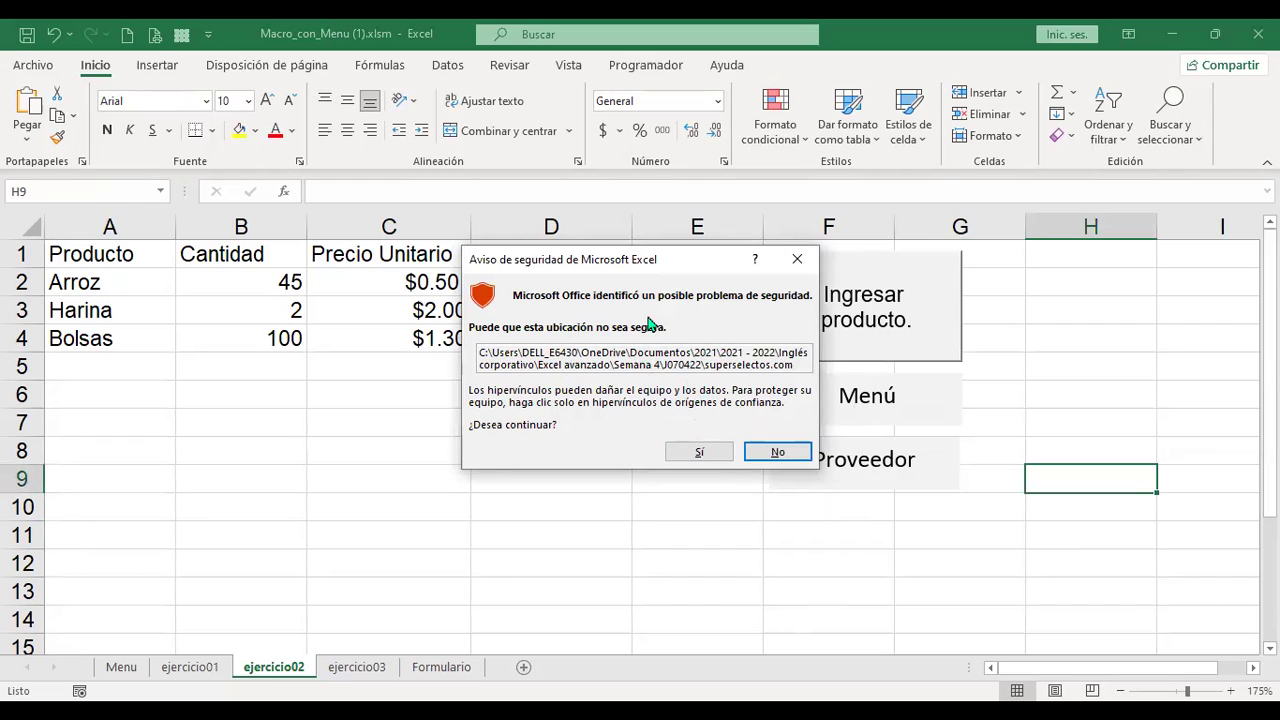
pyautogui.click(714, 455)
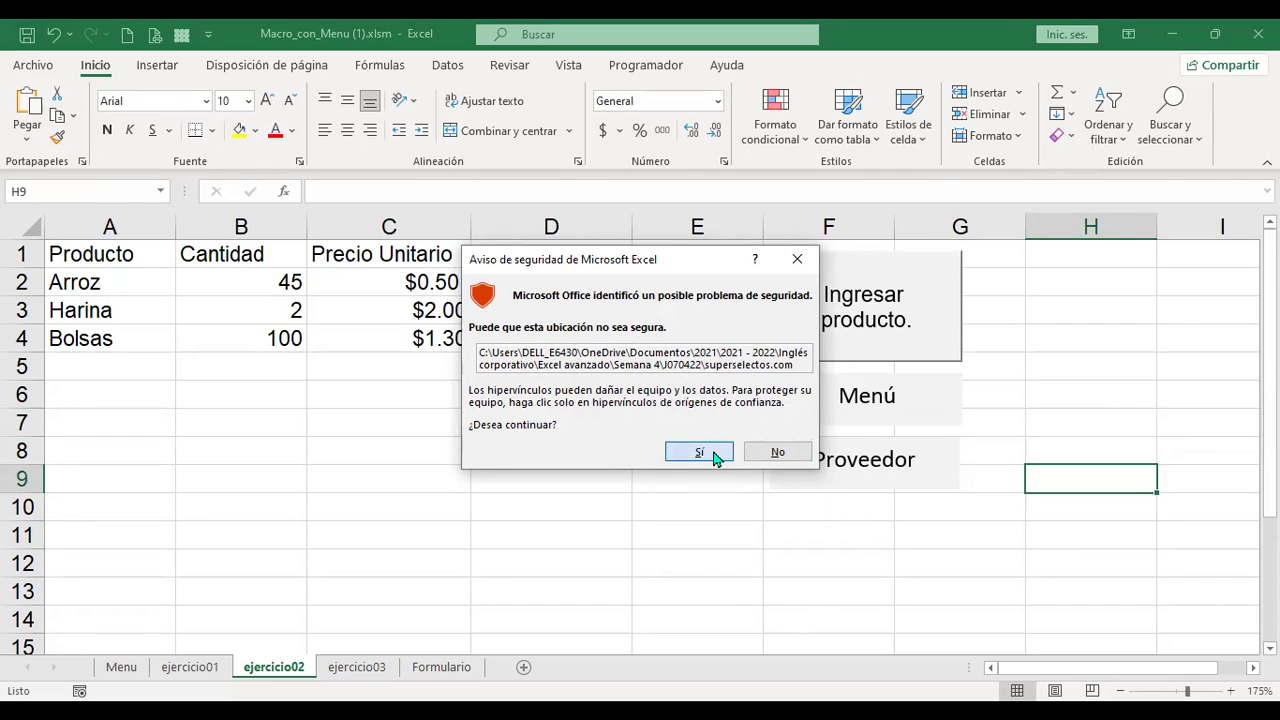
pyautogui.click(648, 422)
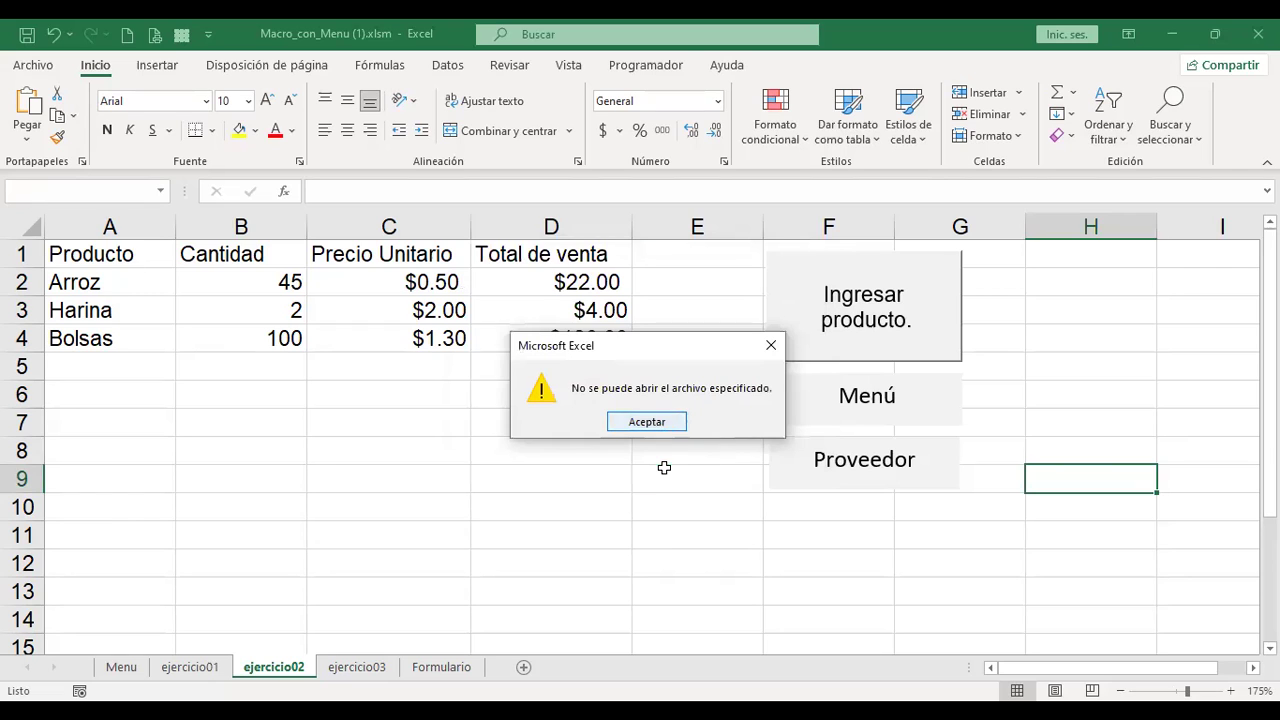
pyautogui.click(664, 468)
pyautogui.click(862, 468)
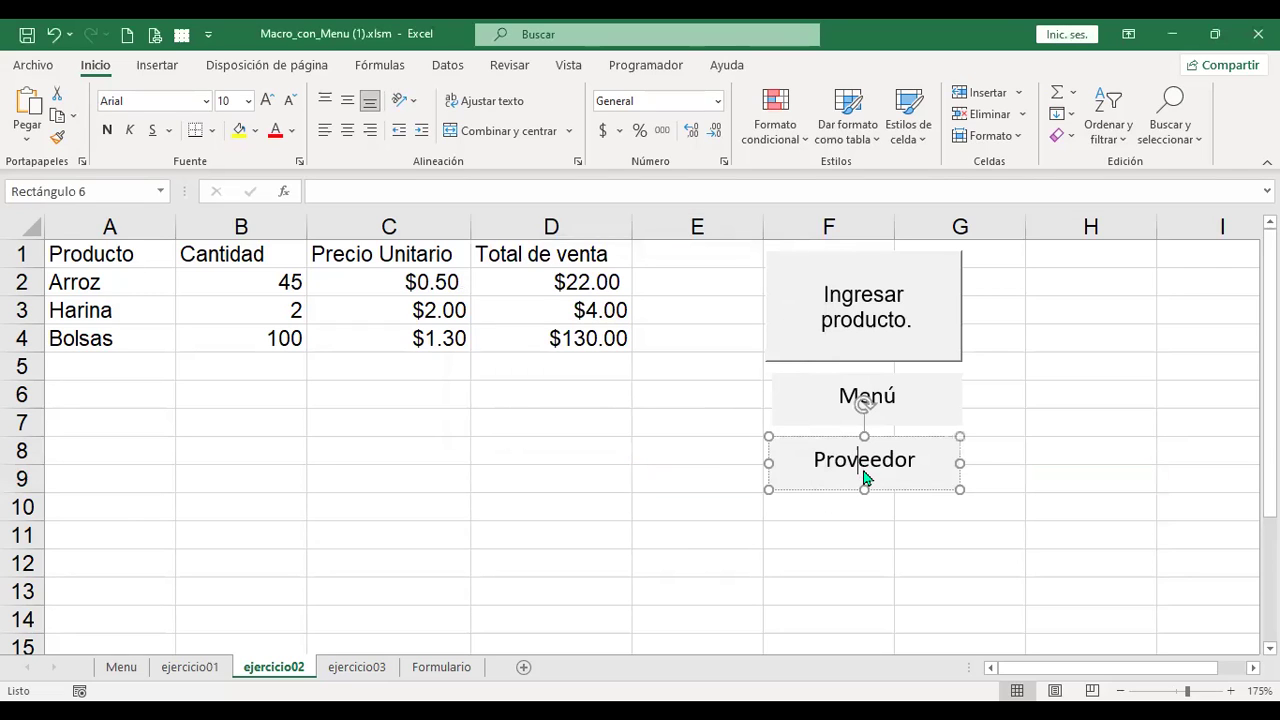
pyautogui.rightClick(866, 479)
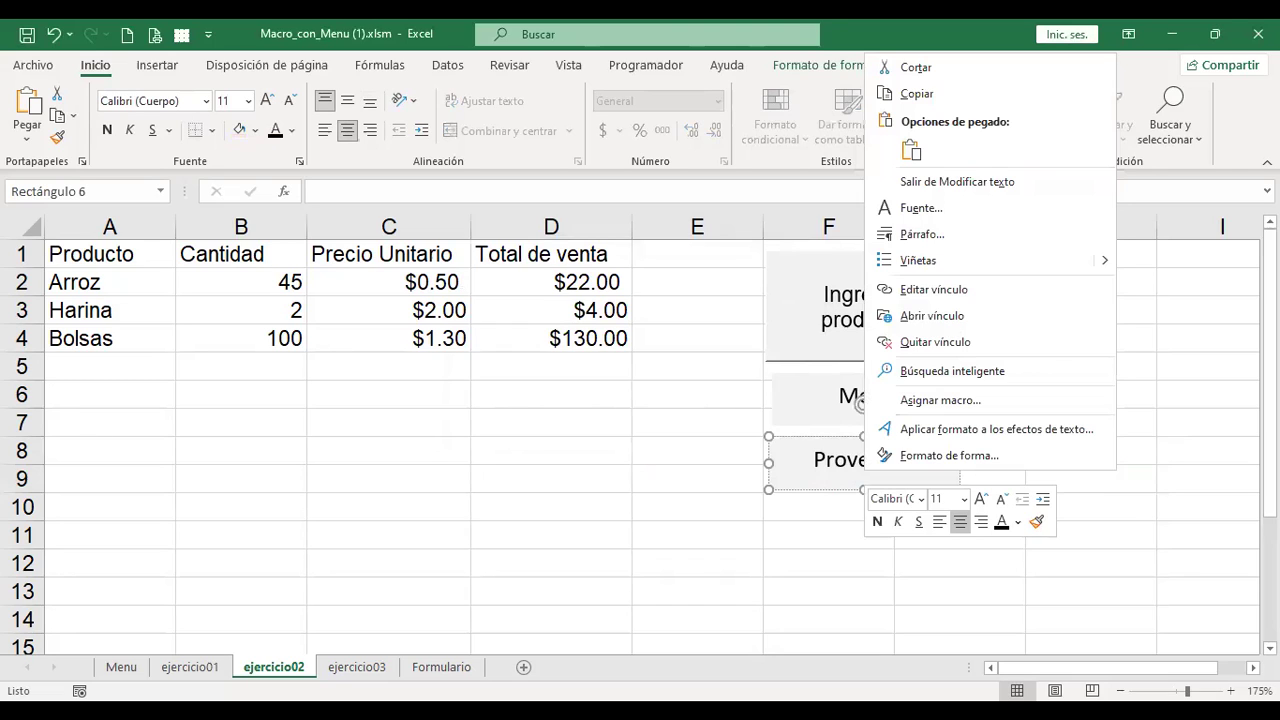
pyautogui.click(860, 404)
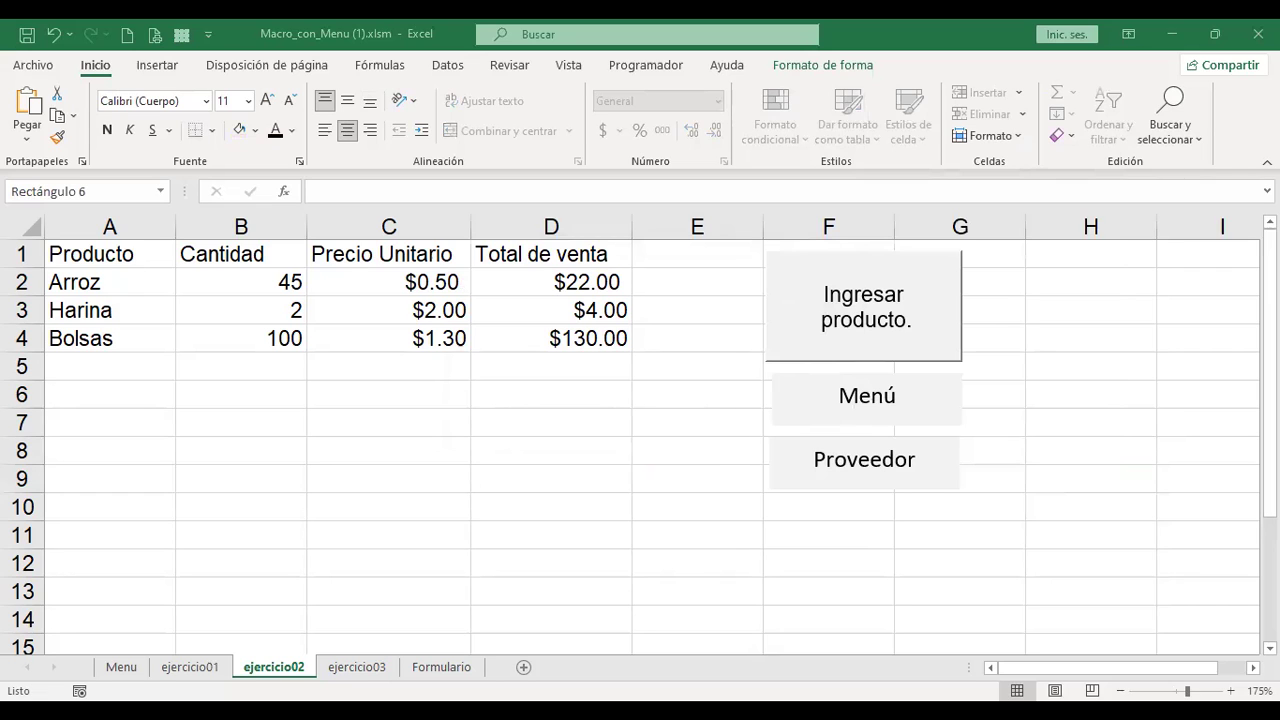
pyautogui.click(1057, 428)
pyautogui.click(937, 462)
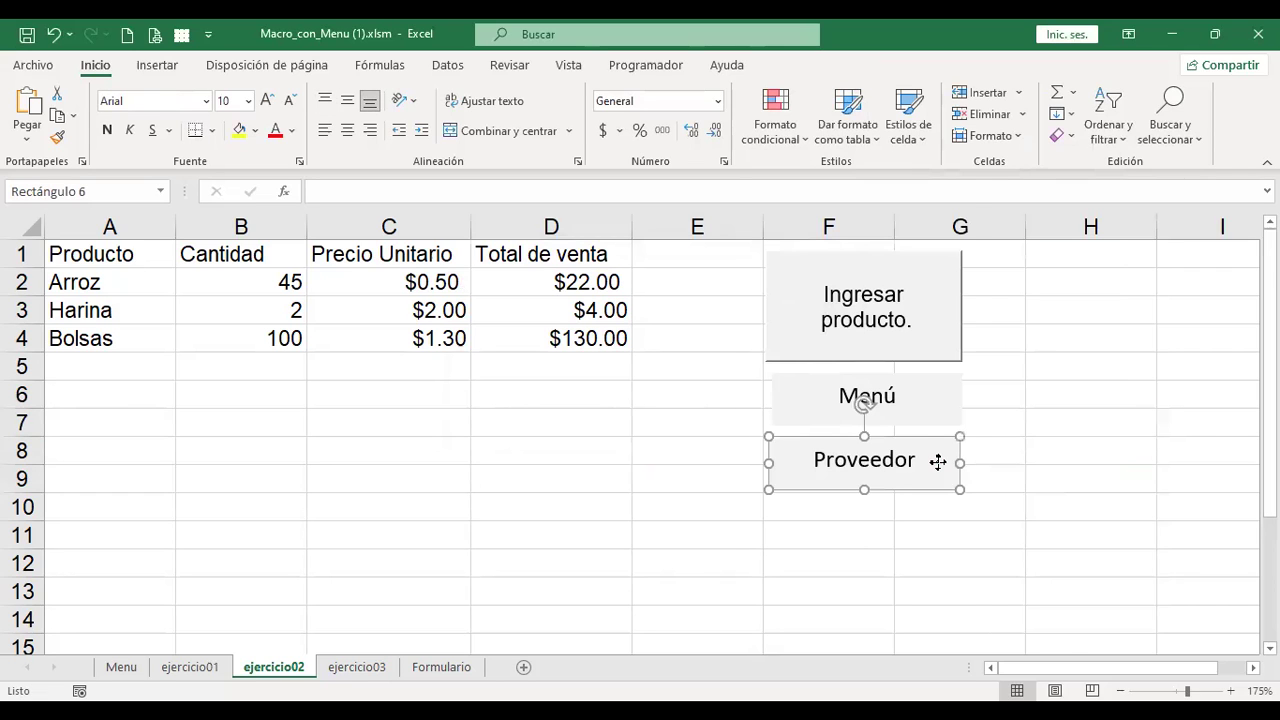
pyautogui.rightClick(937, 462)
pyautogui.click(1027, 436)
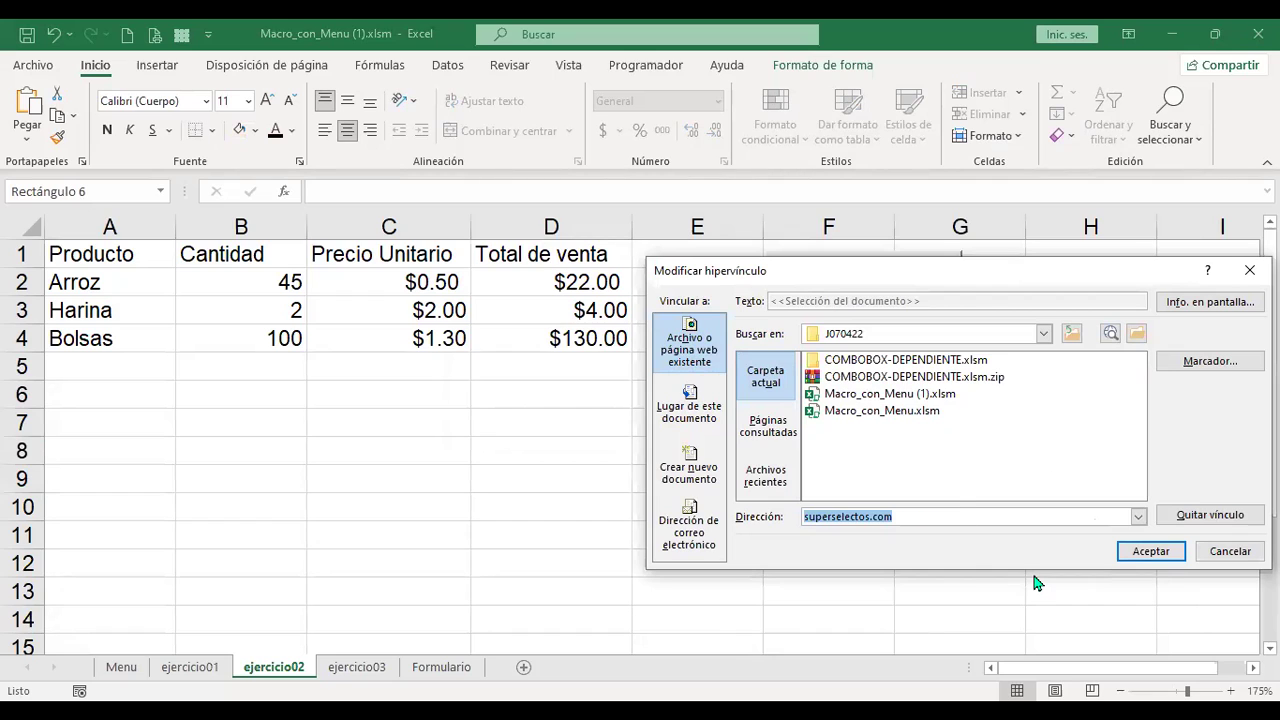
pyautogui.write('https://www.superselectos.com/')
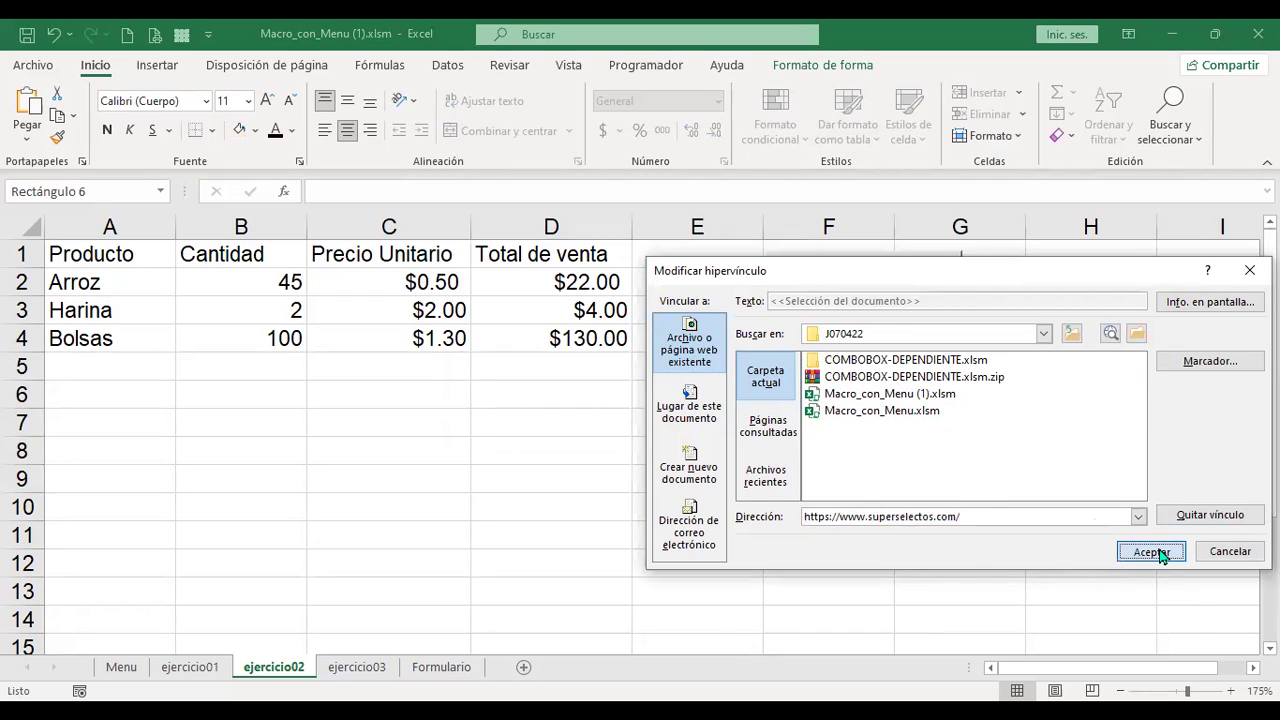
pyautogui.click(1150, 552)
pyautogui.click(1034, 531)
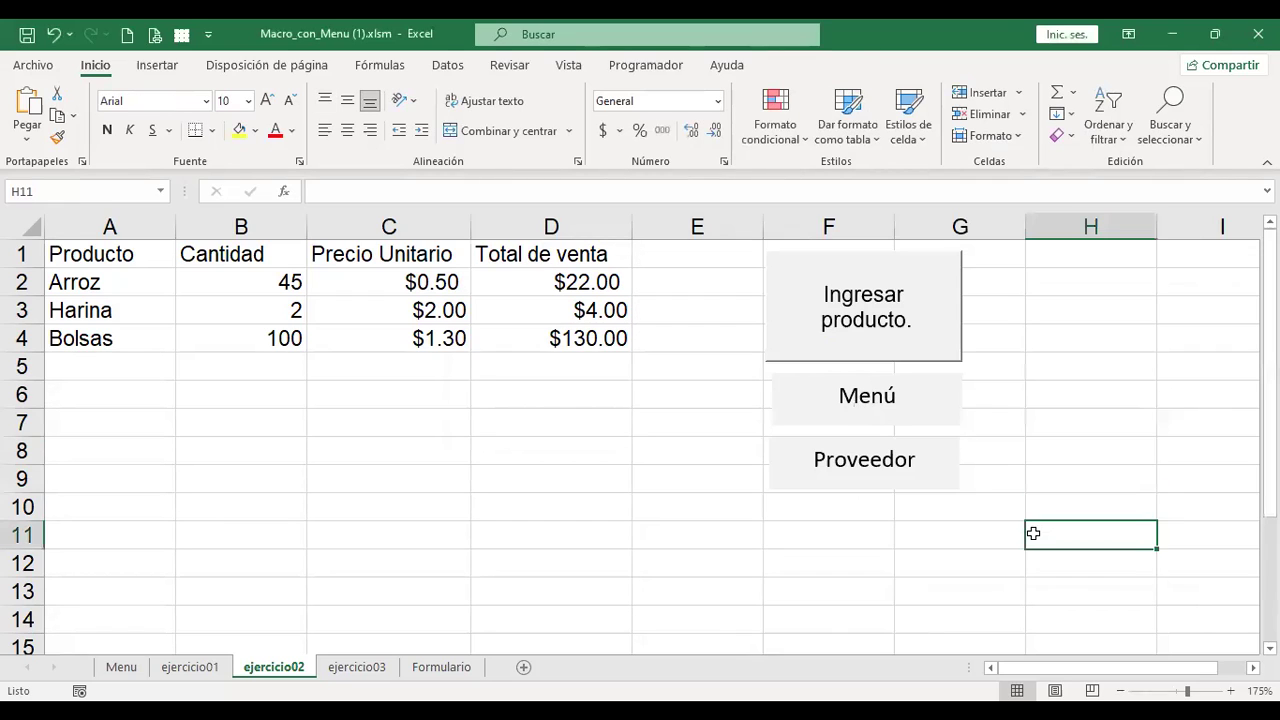
# - Follow the Proveedor rectangle's full https link to check it, and return to ejercicio02
pyautogui.click(808, 464)
pyautogui.click(846, 530)
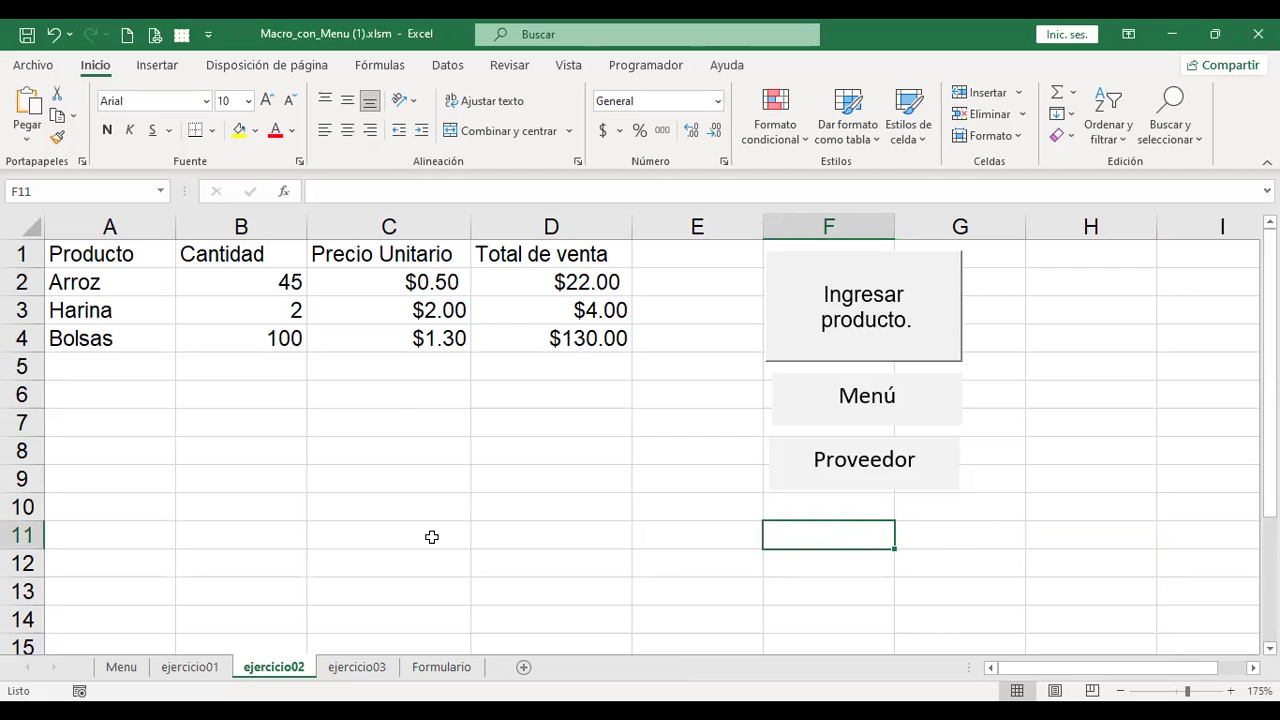
# - Test the student form on ejercicio03 by saving an empty record and deleting it, and close the form
pyautogui.click(389, 365)
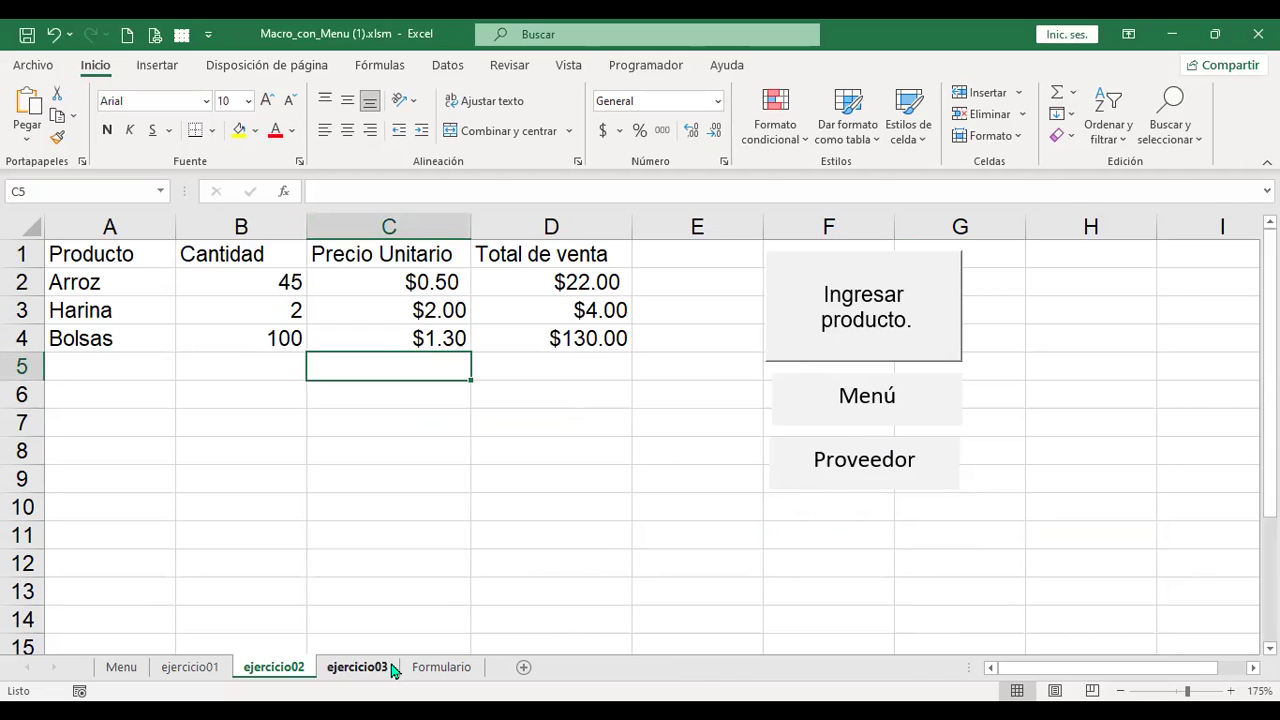
pyautogui.click(359, 669)
pyautogui.click(530, 331)
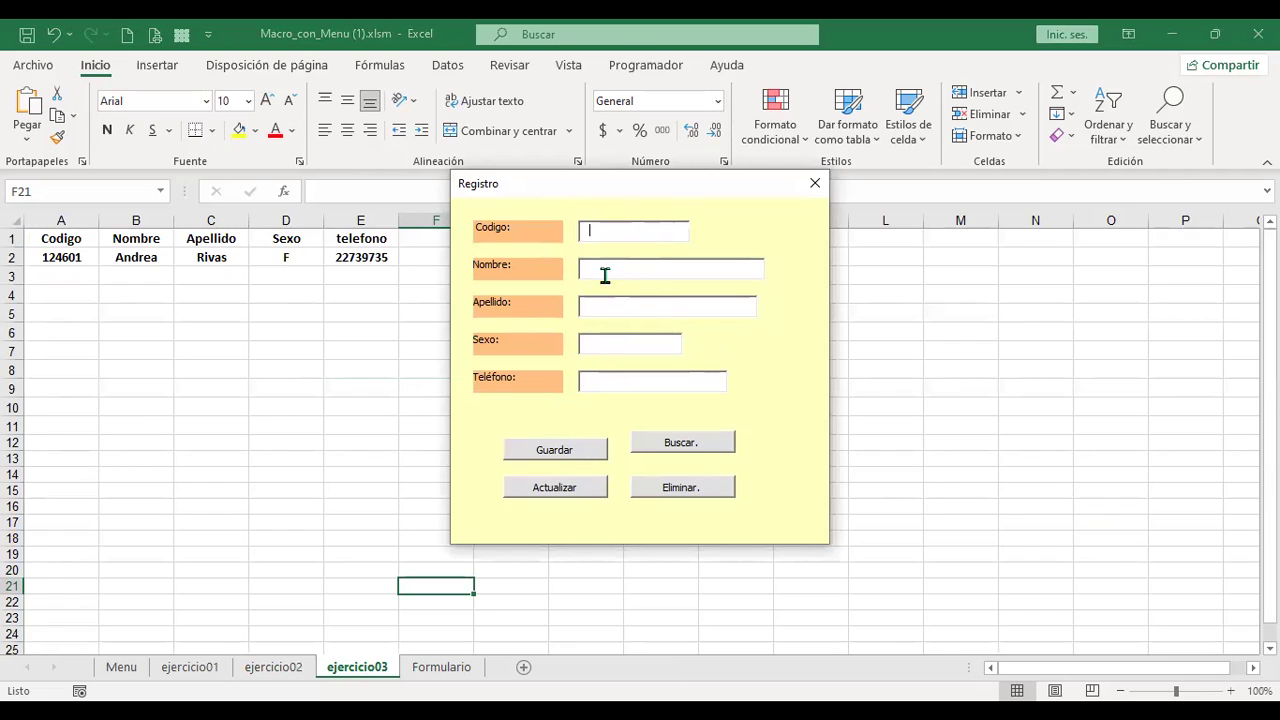
pyautogui.click(586, 450)
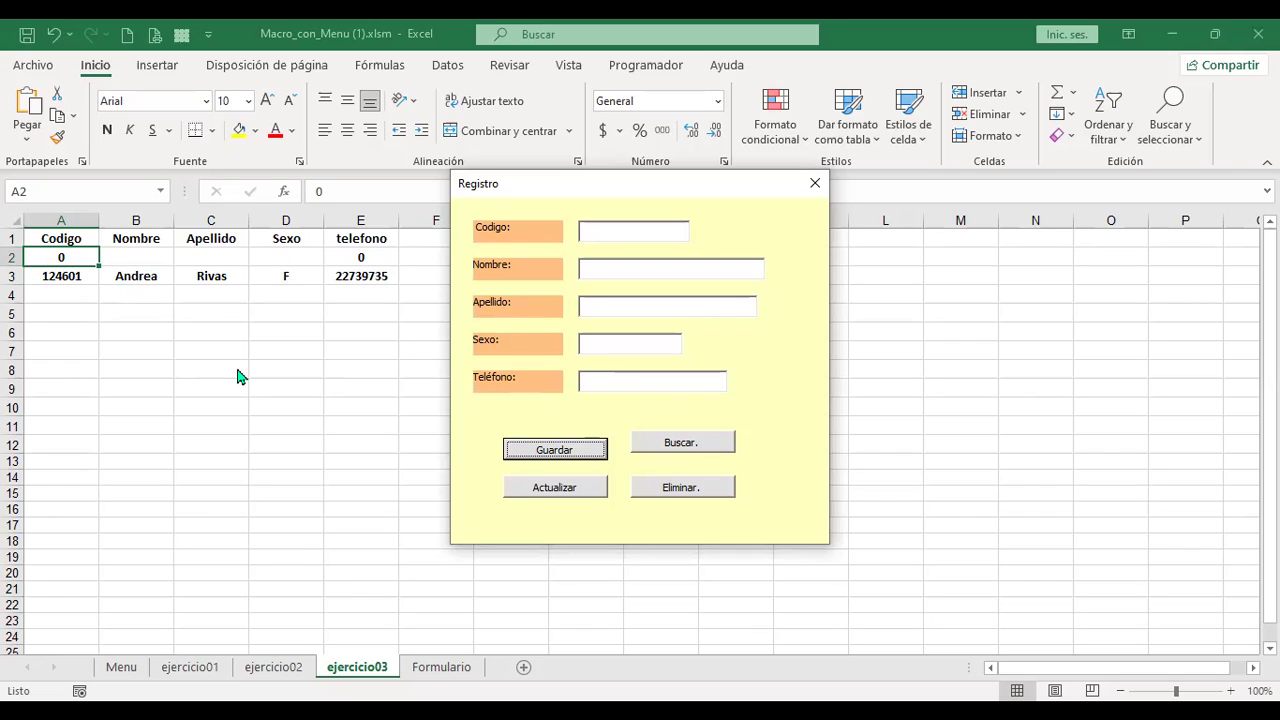
pyautogui.click(699, 490)
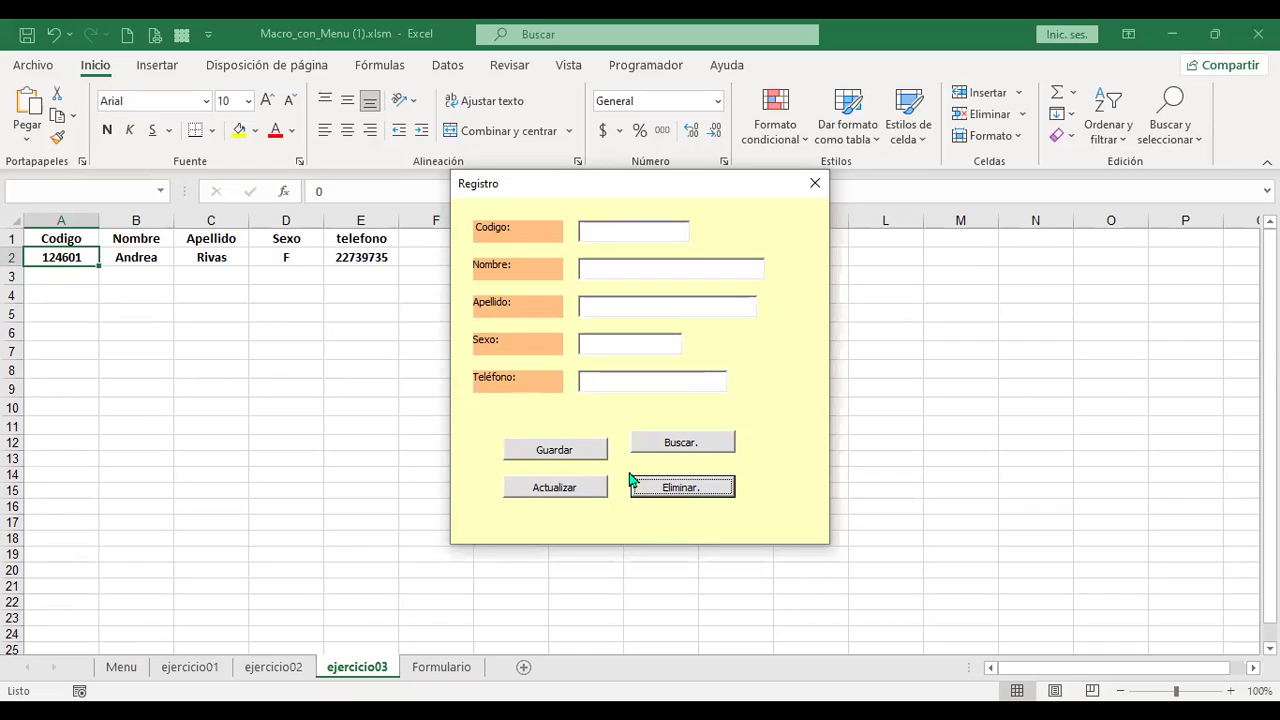
pyautogui.click(611, 340)
pyautogui.click(815, 186)
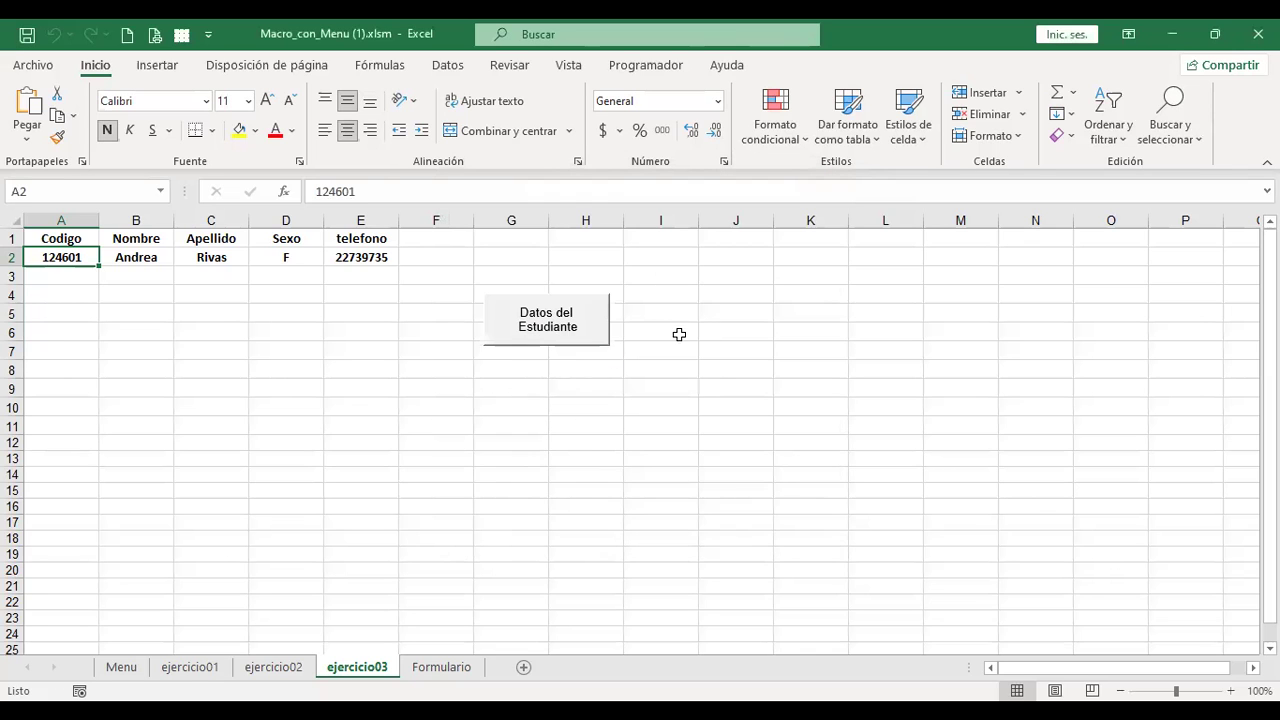
# - Open frmEstudiante in the Visual Basic editor and draw a combo box beside the Sexo text box
pyautogui.click(645, 65)
pyautogui.click(27, 116)
pyautogui.click(472, 270)
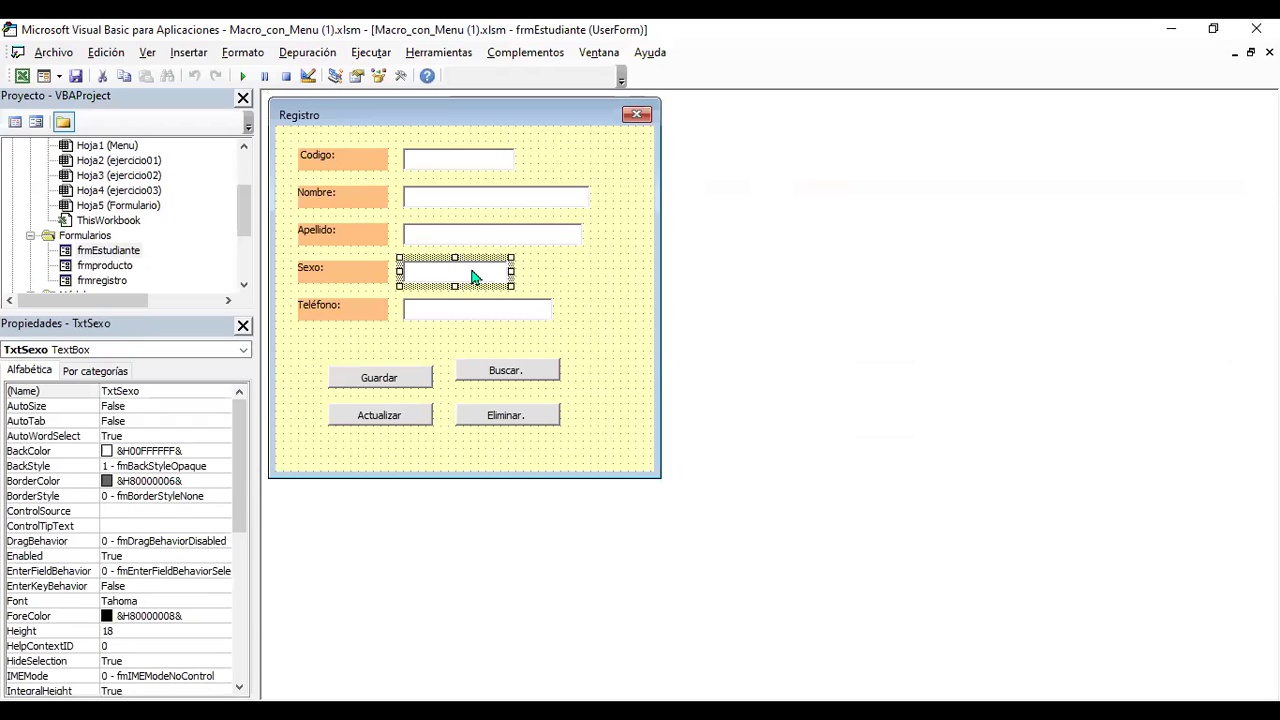
pyautogui.click(560, 278)
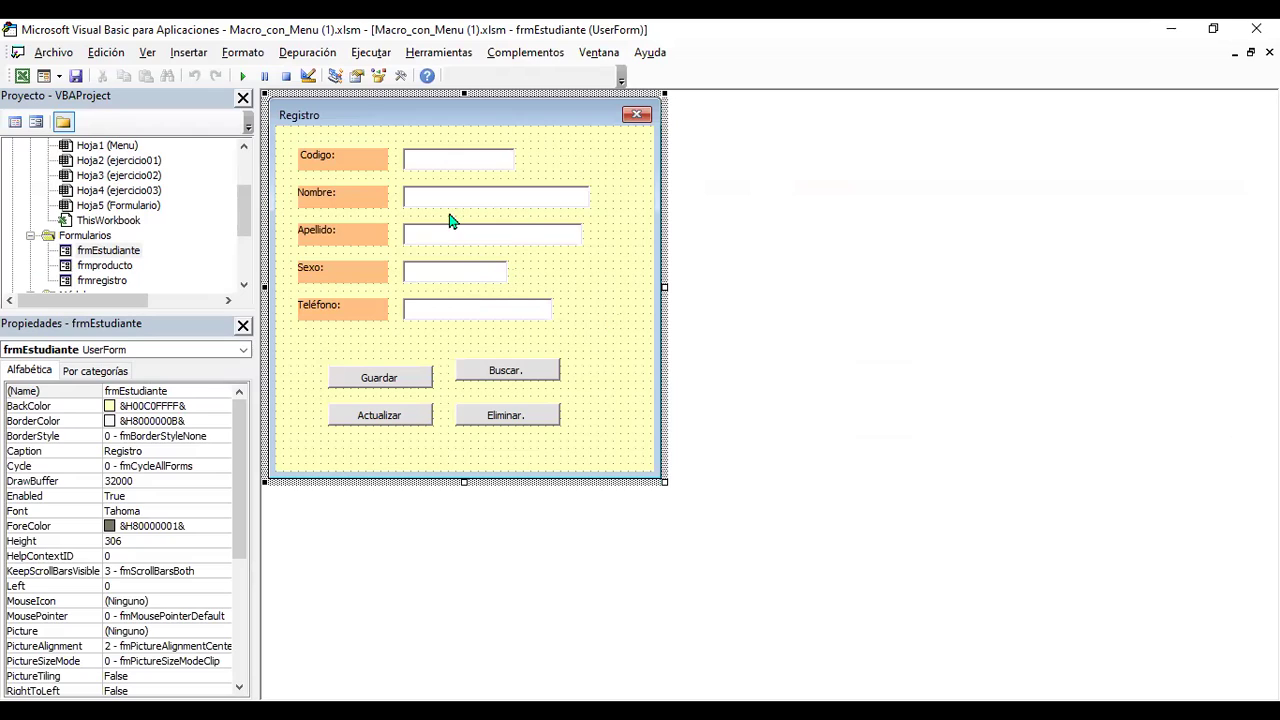
pyautogui.click(398, 80)
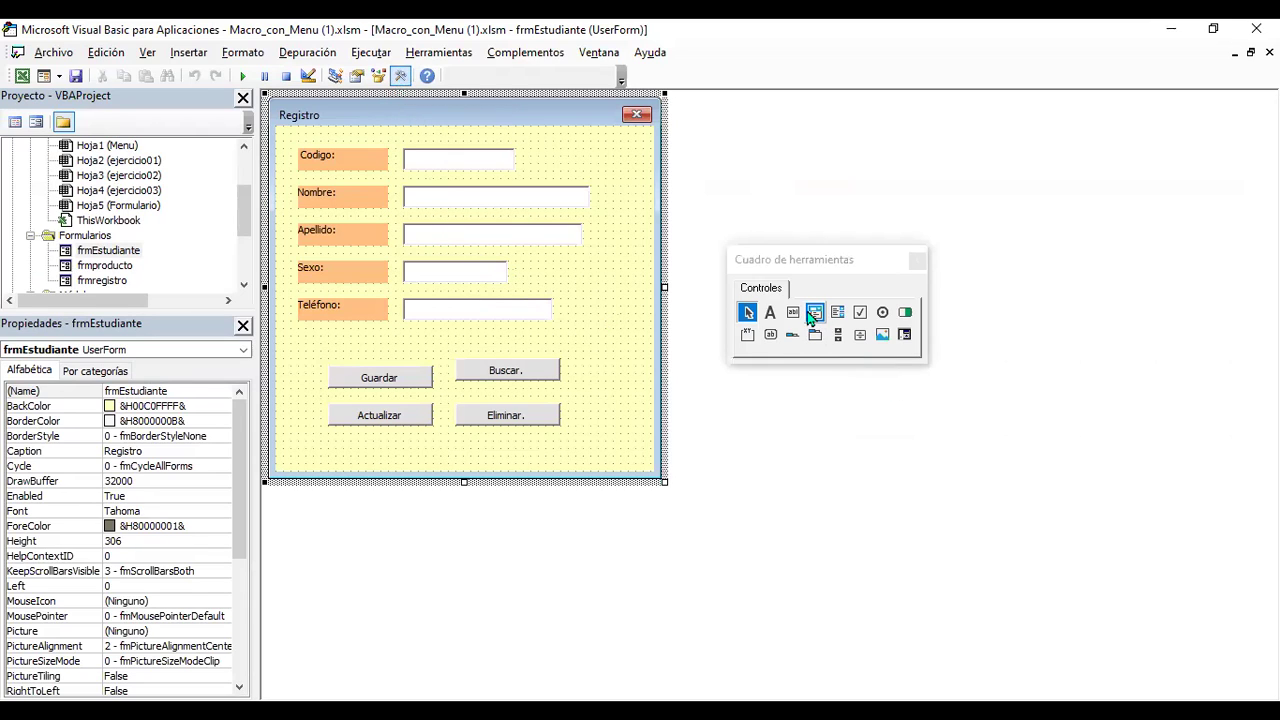
pyautogui.click(815, 314)
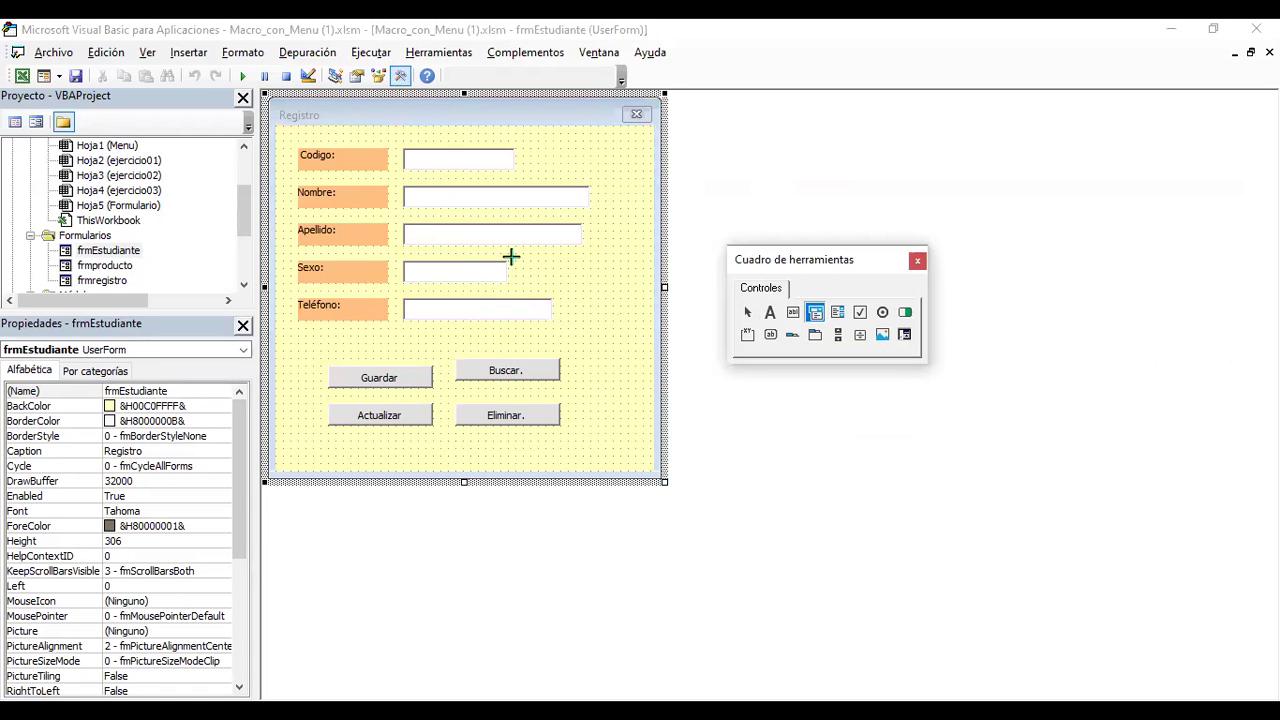
pyautogui.moveTo(515, 263); pyautogui.dragTo(603, 280)
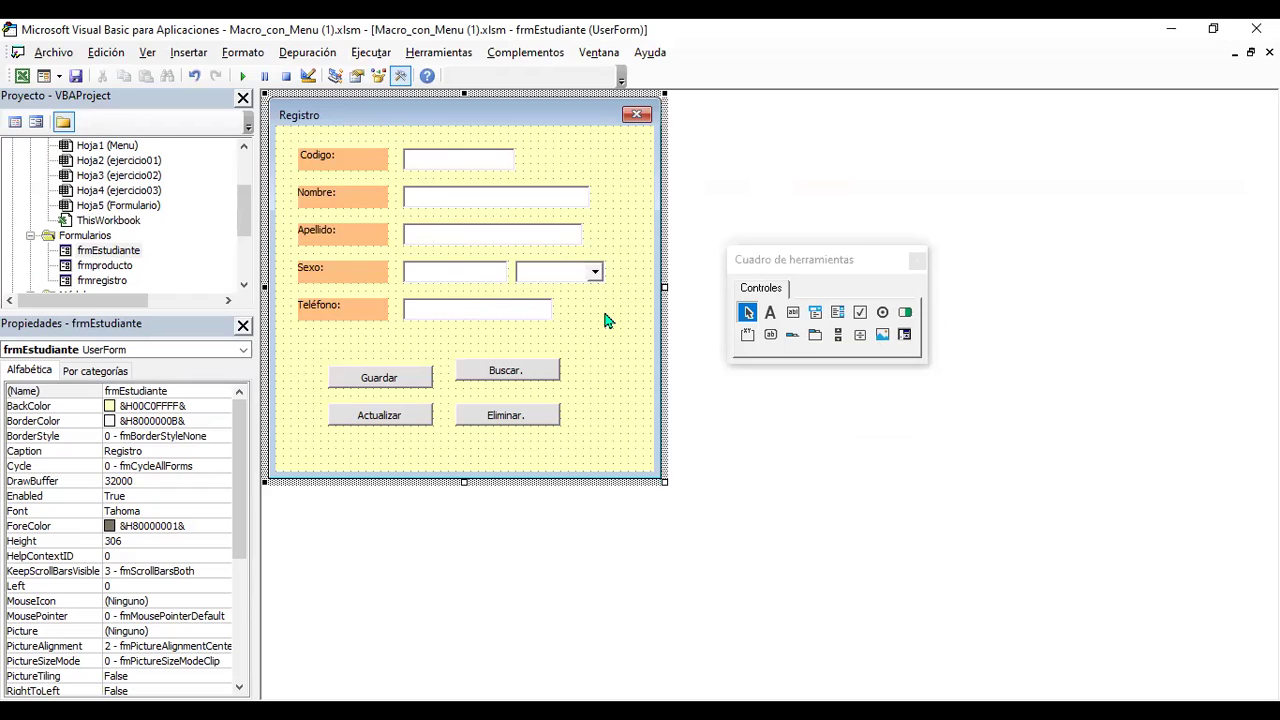
pyautogui.click(590, 279)
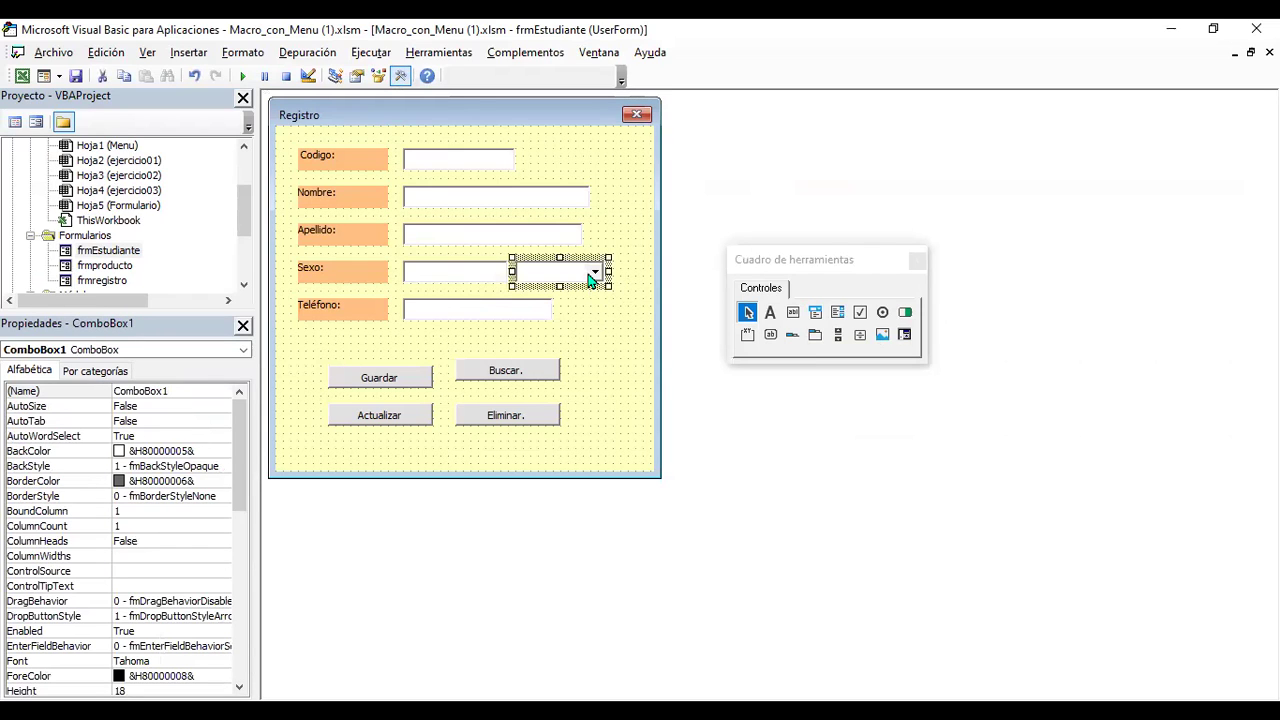
# - Create the form's Activate event procedure in the frmEstudiante code
pyautogui.click(618, 350)
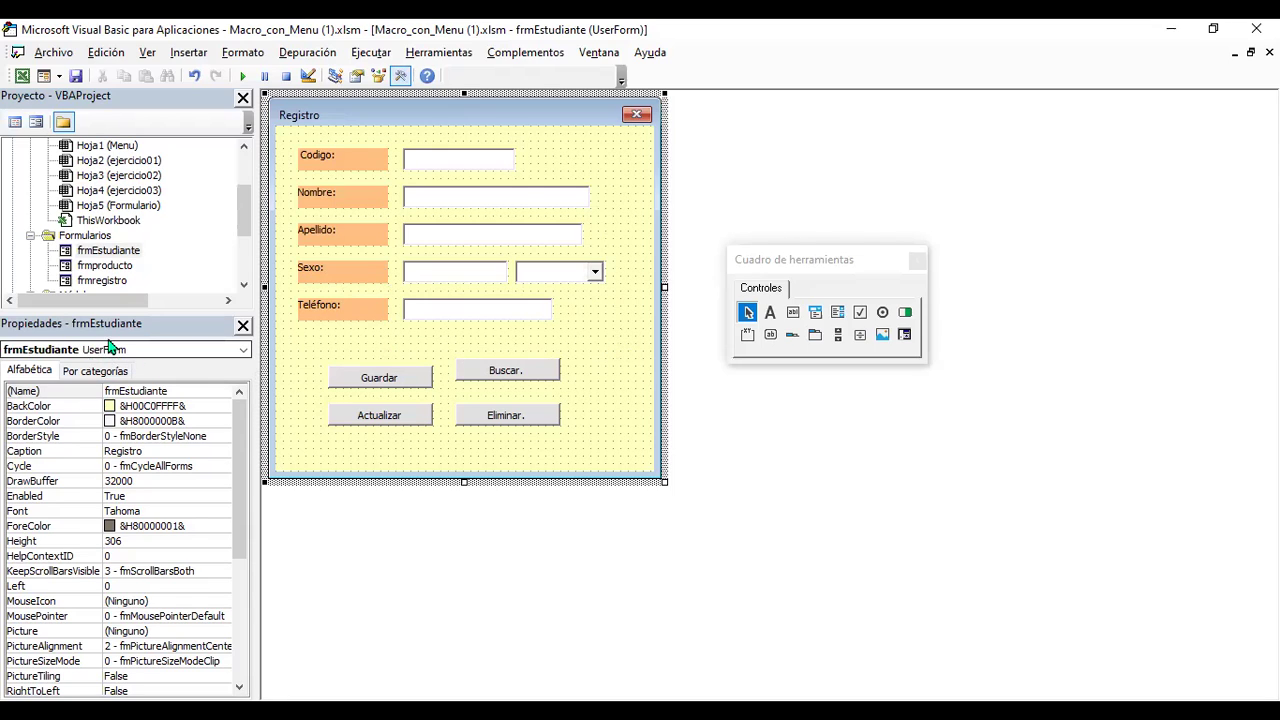
pyautogui.doubleClick(606, 350)
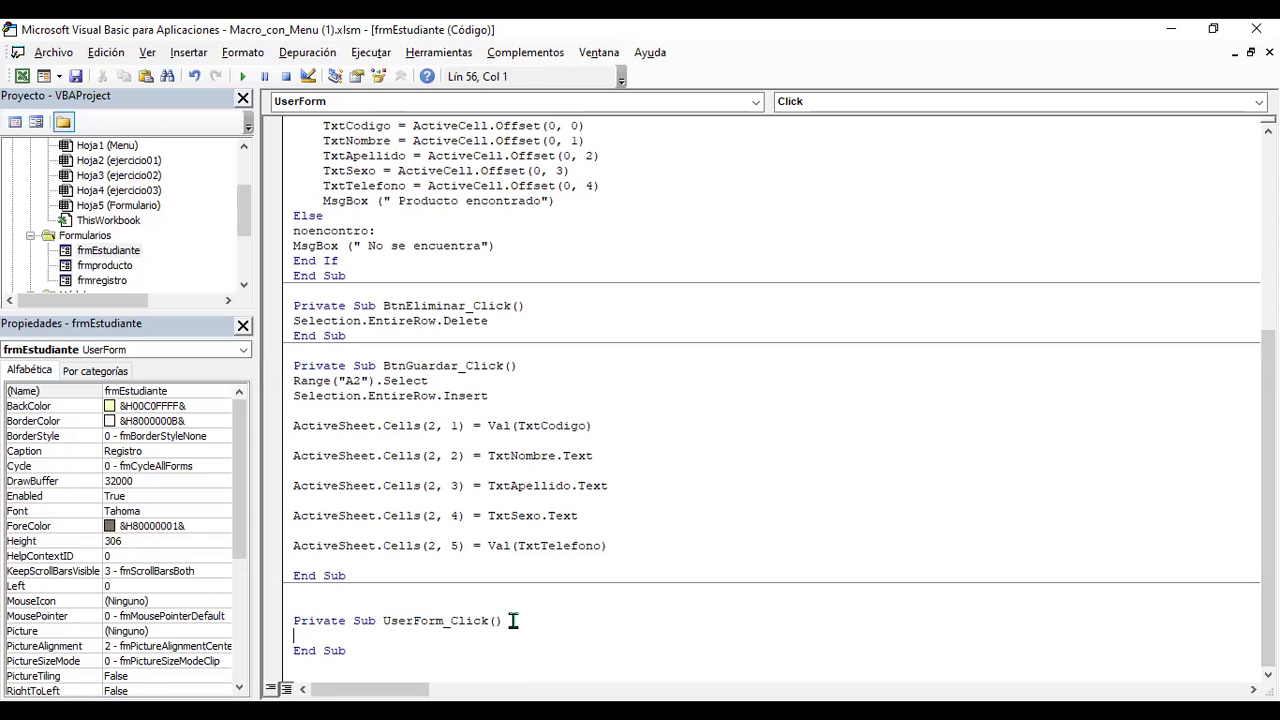
pyautogui.click(1220, 101)
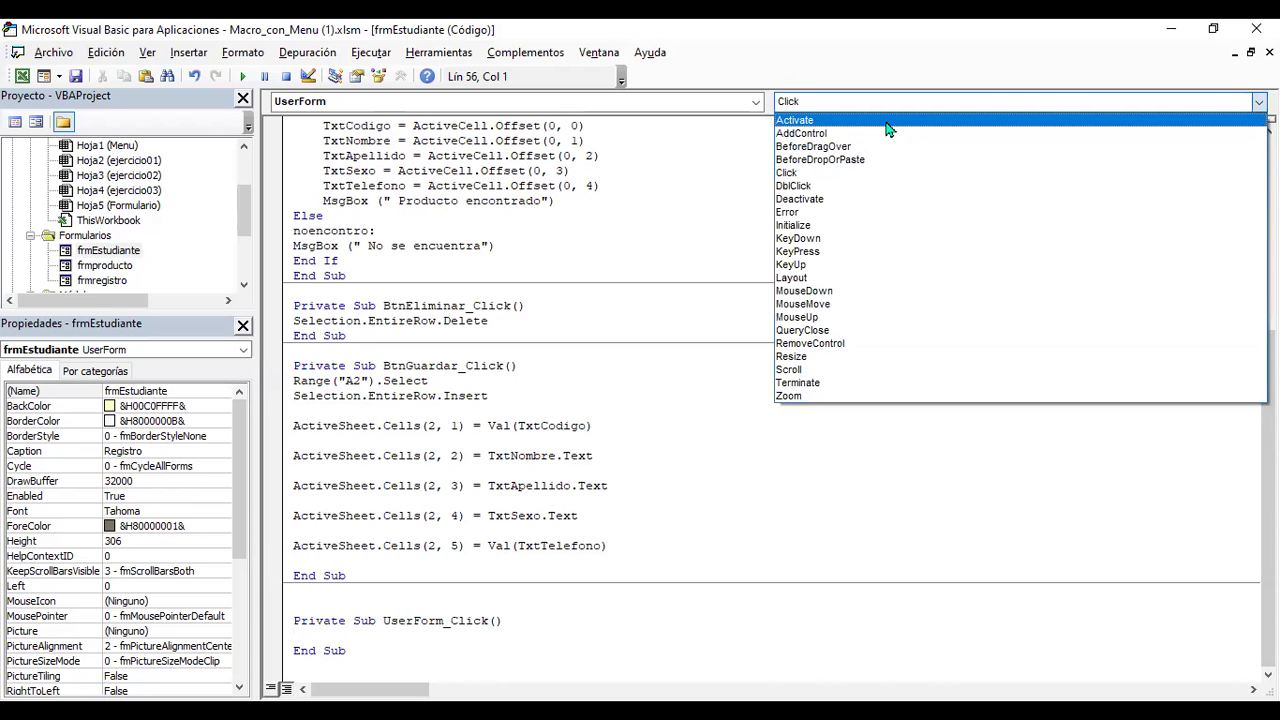
pyautogui.click(829, 121)
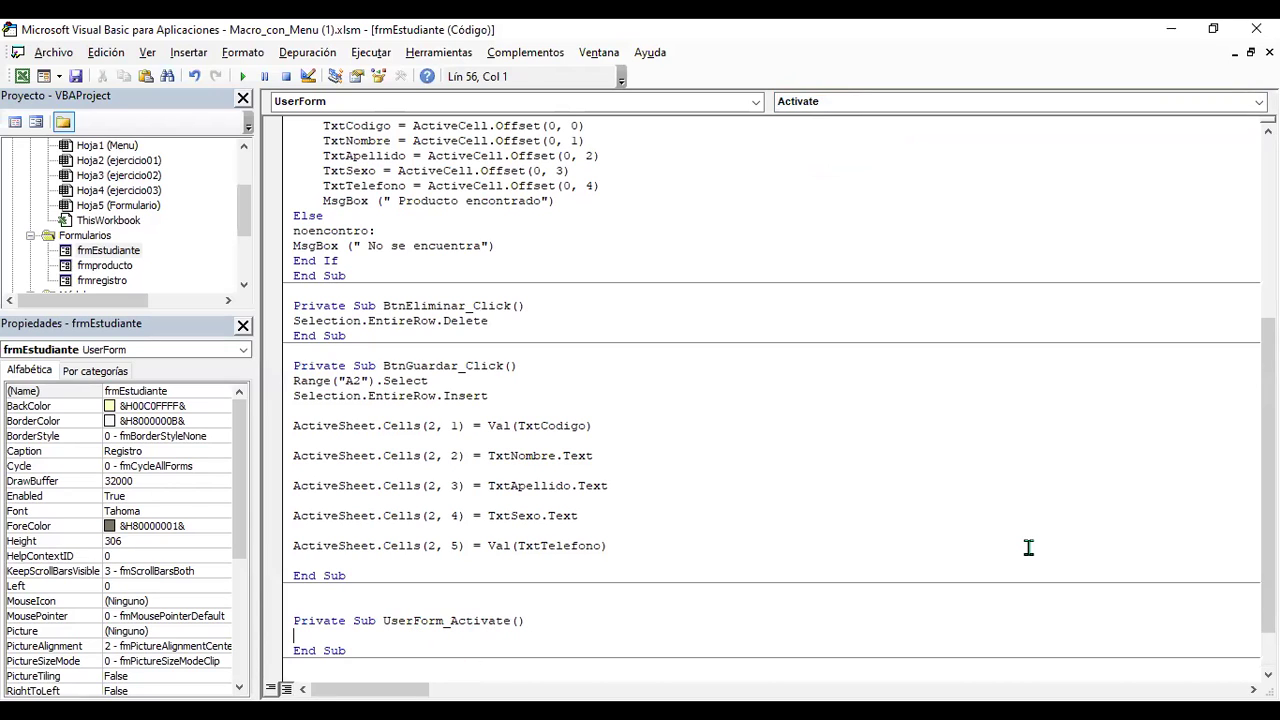
# - Name the combo box beside the Sexo text box cmbgen
pyautogui.doubleClick(110, 251)
pyautogui.click(530, 278)
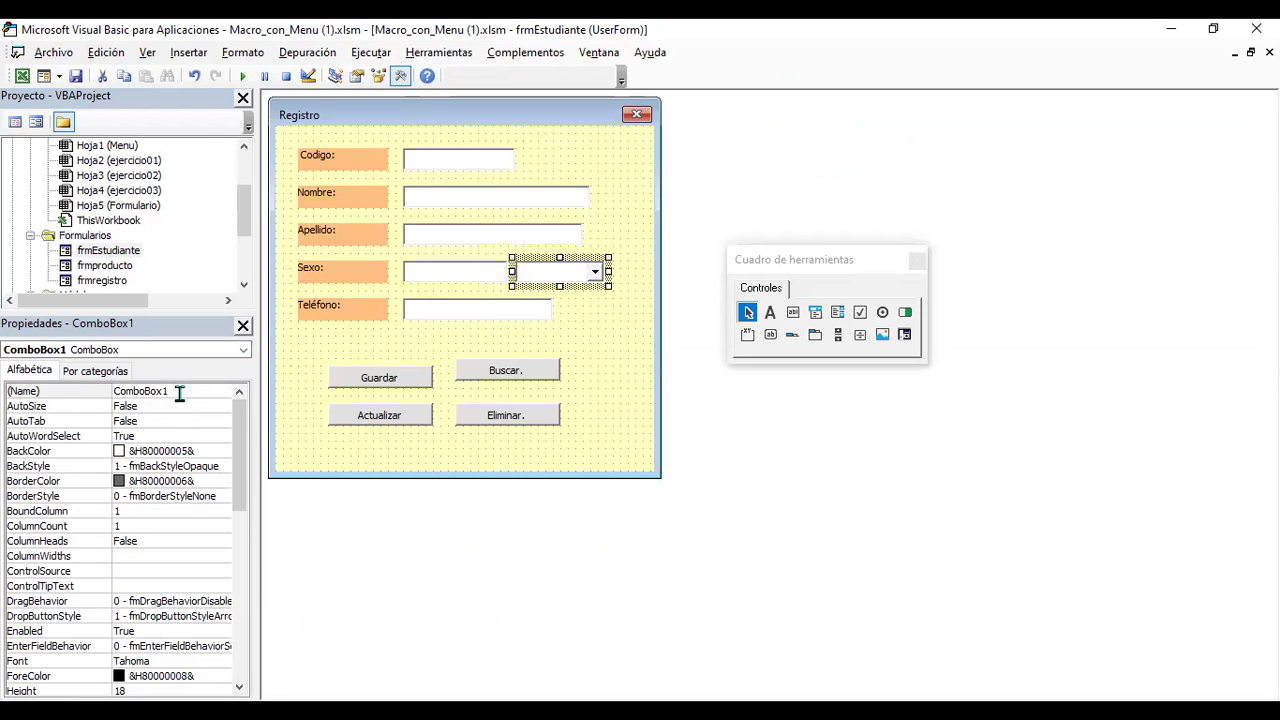
pyautogui.click(101, 394)
pyautogui.write('cmbgen')
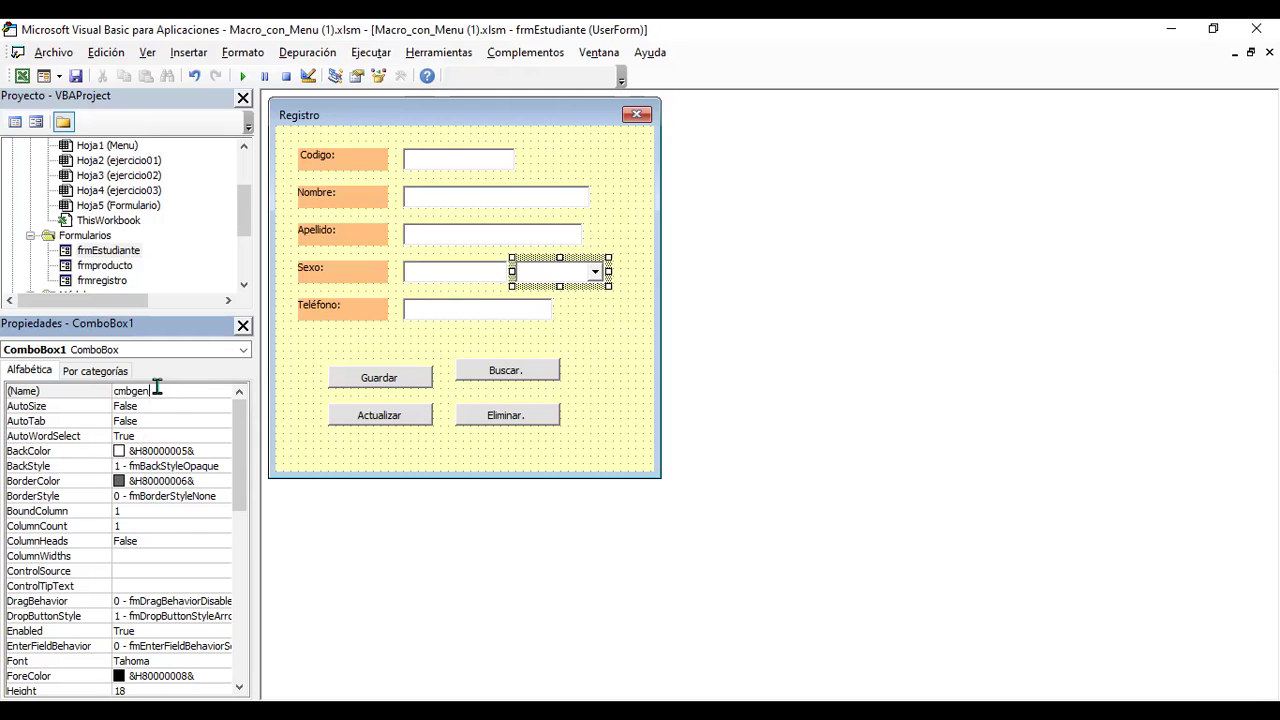
# - Add the line cmbgen.AddItem("Femenino") to the UserForm_Activate procedure
pyautogui.click(606, 360)
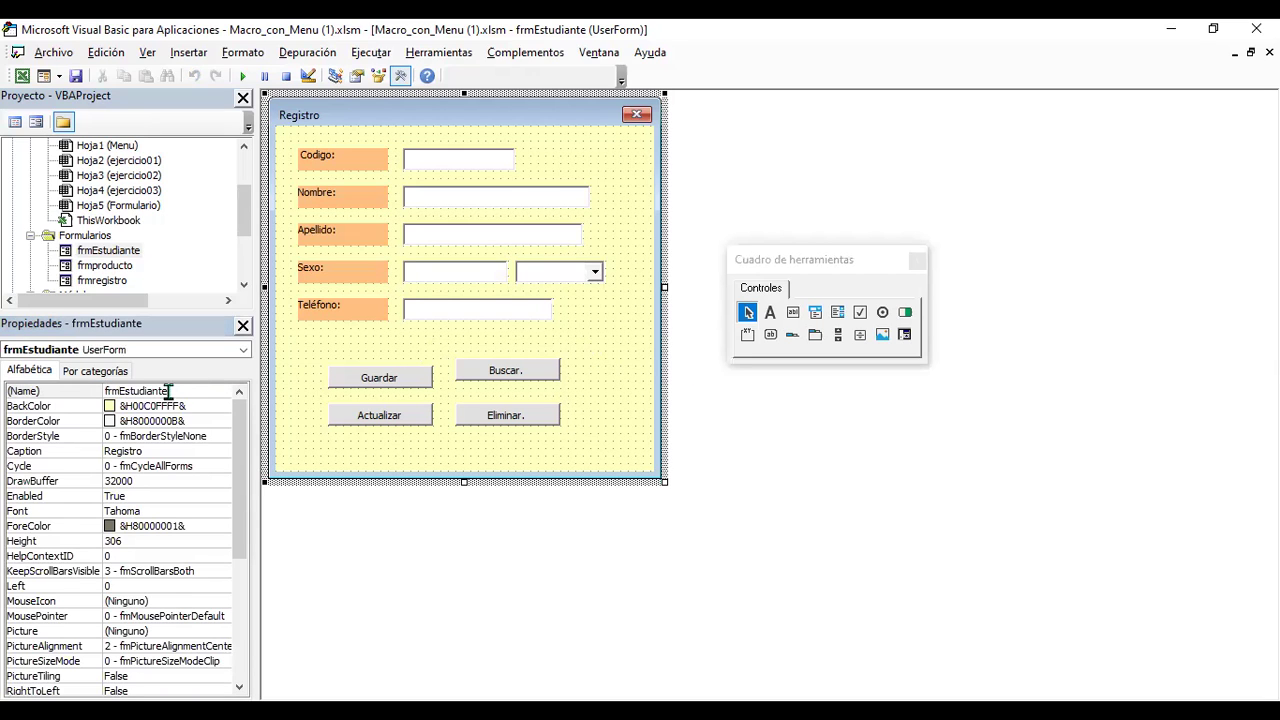
pyautogui.doubleClick(603, 380)
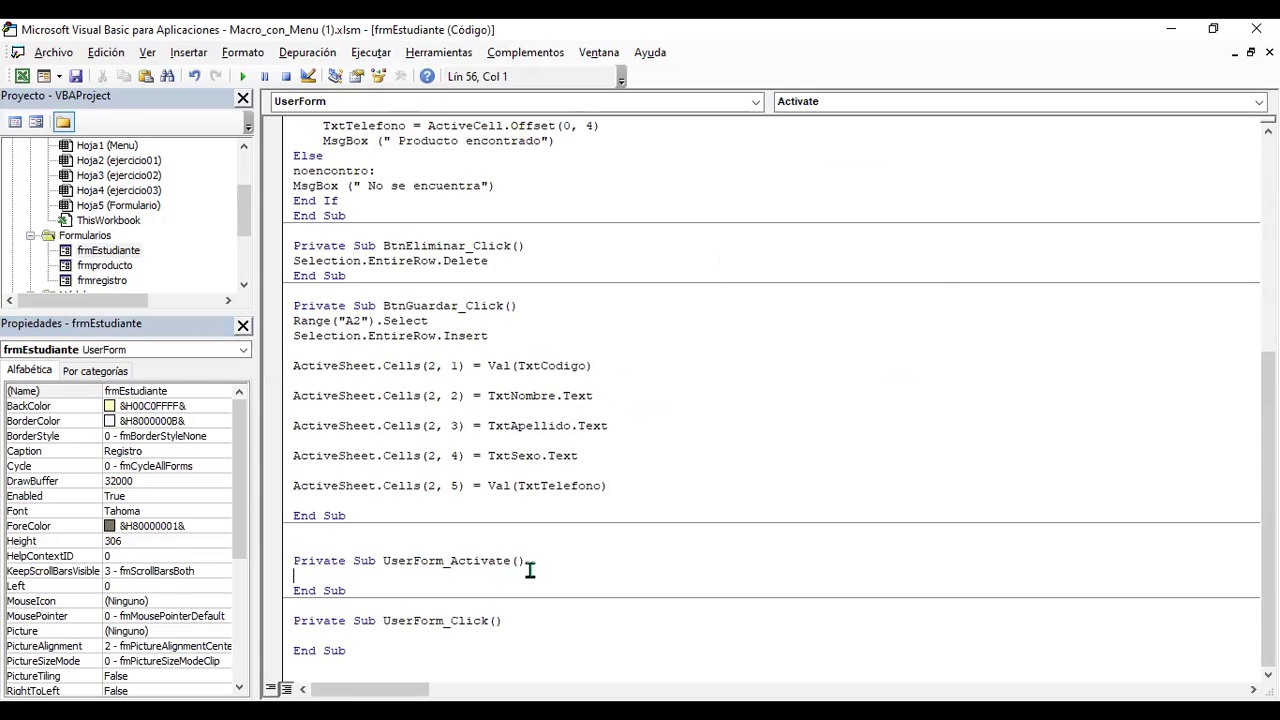
pyautogui.write('cmbgen')
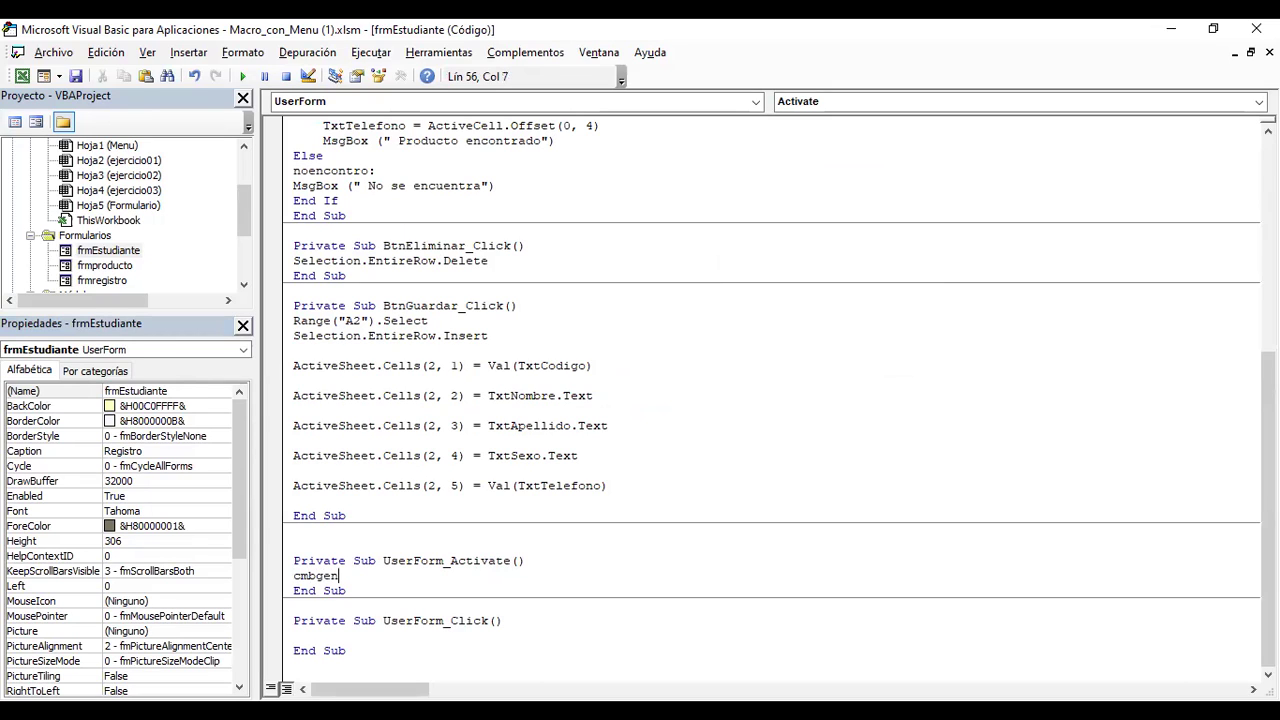
pyautogui.write('.')
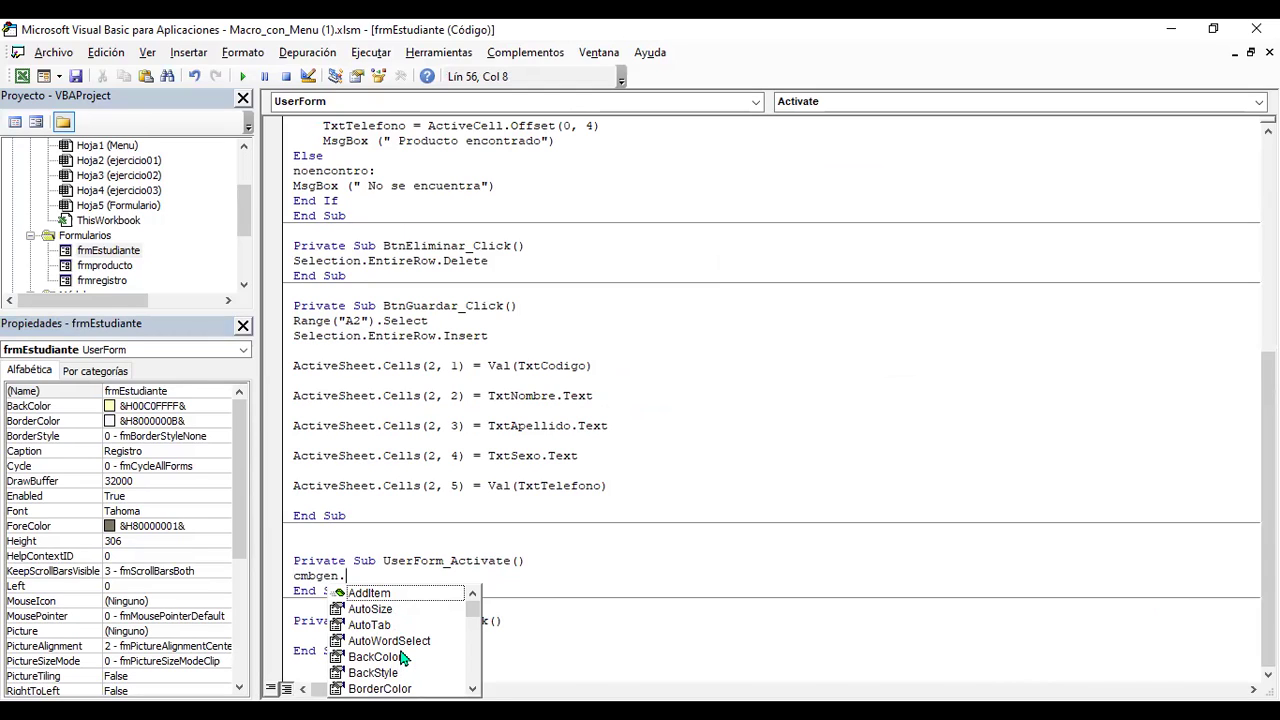
pyautogui.click(379, 597)
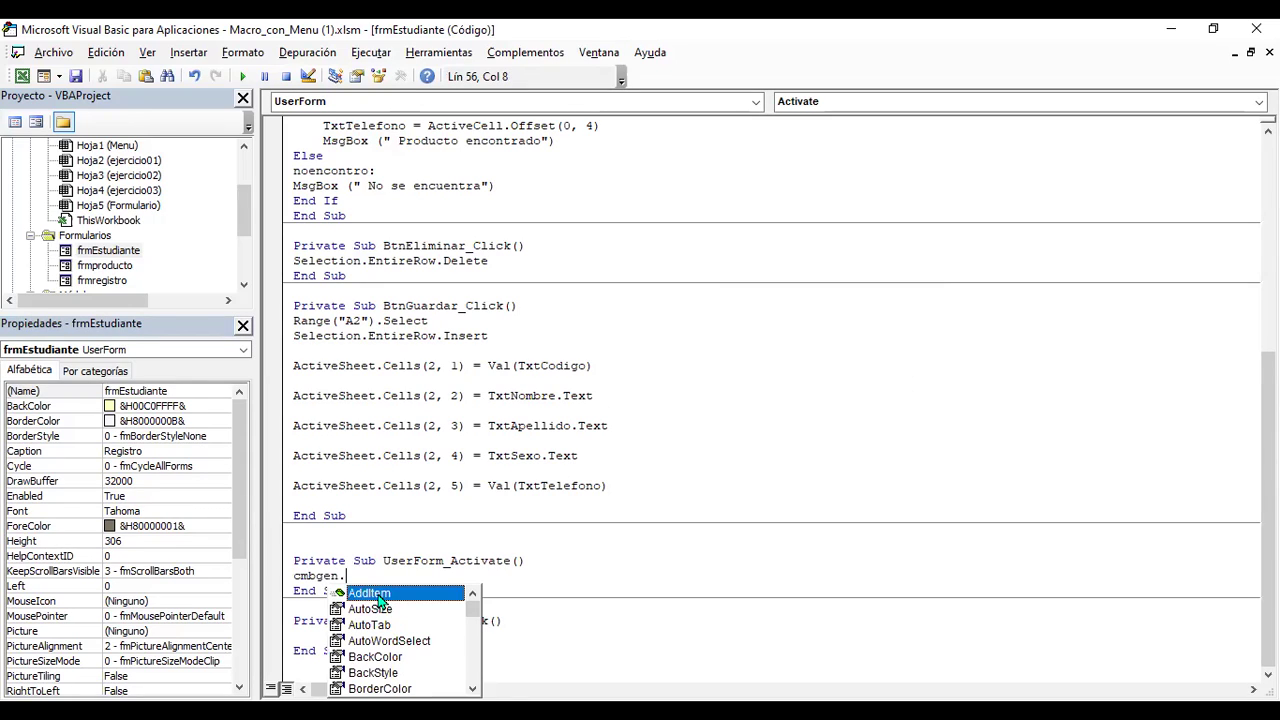
pyautogui.doubleClick(379, 597)
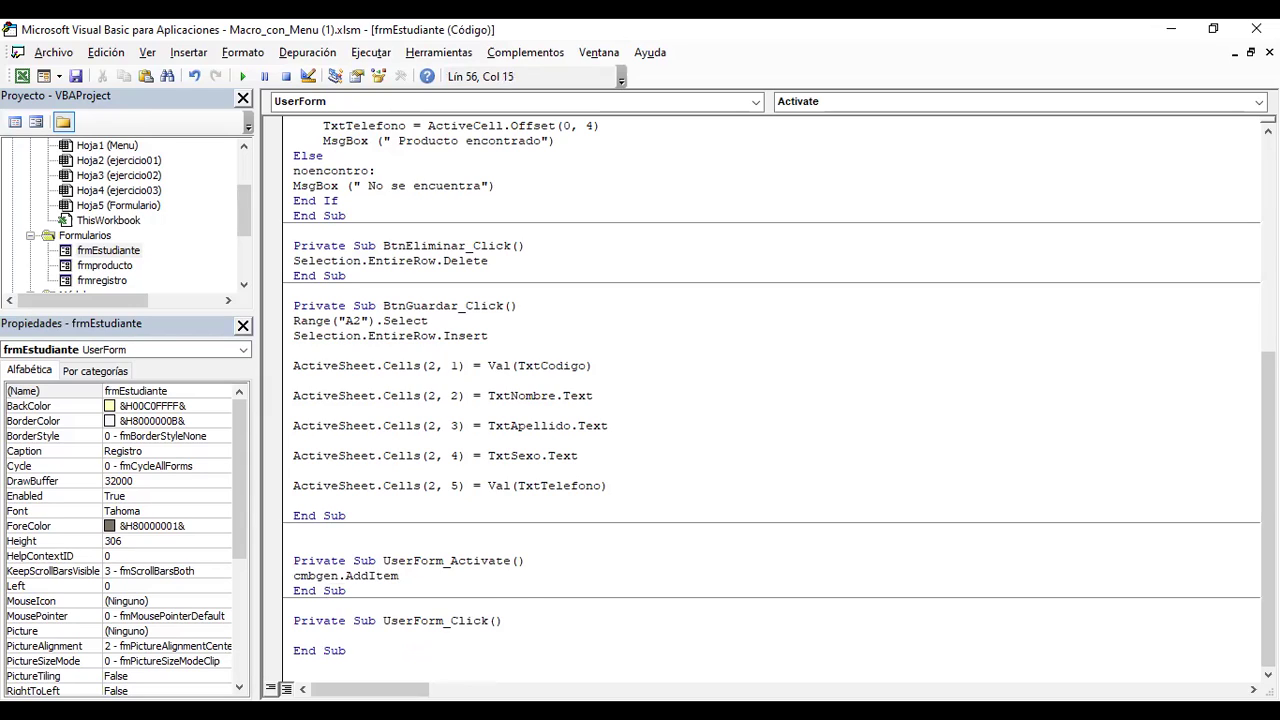
pyautogui.write('("Femenin')
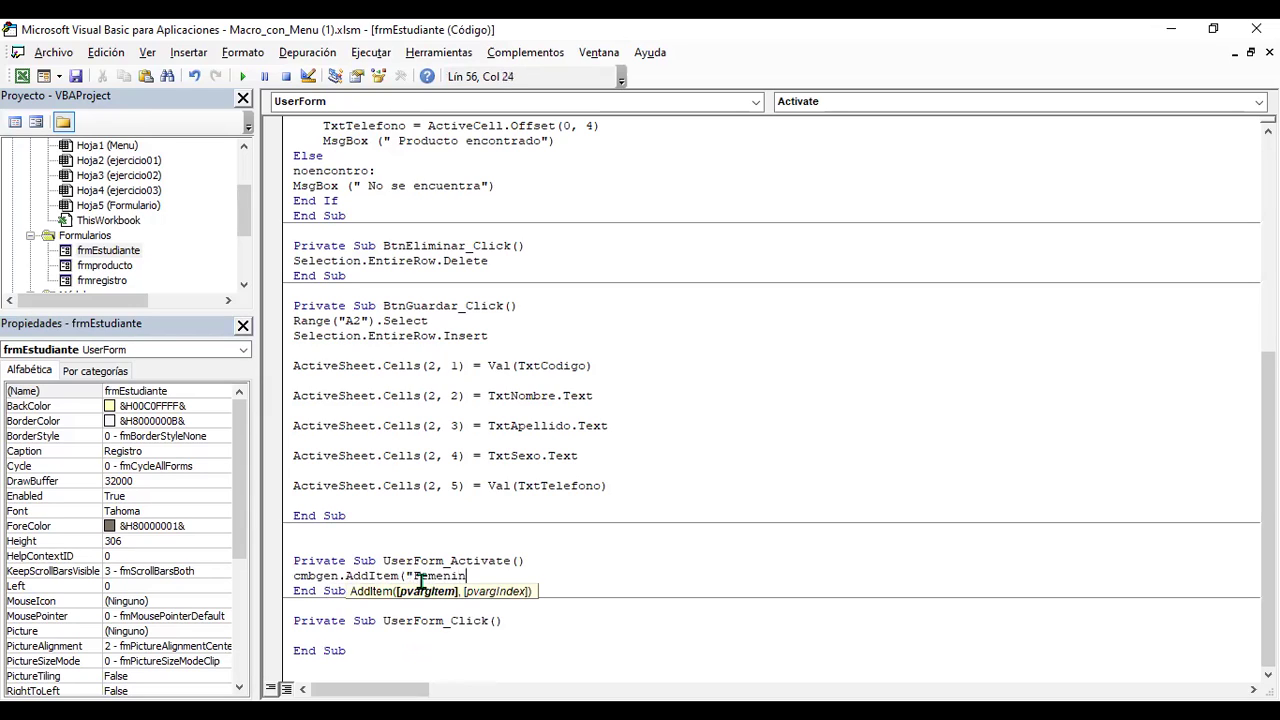
pyautogui.write('o")')
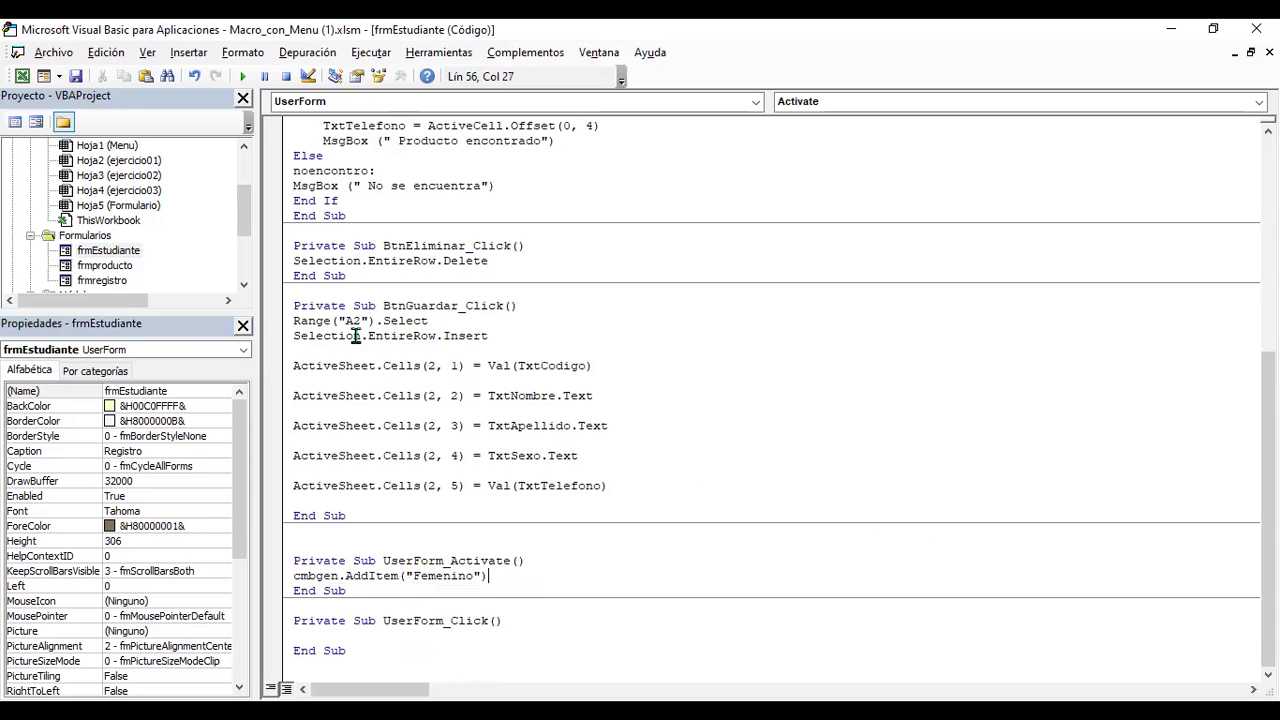
# - Run the form, check the options in the combo box beside Sexo, and close the form
pyautogui.click(245, 77)
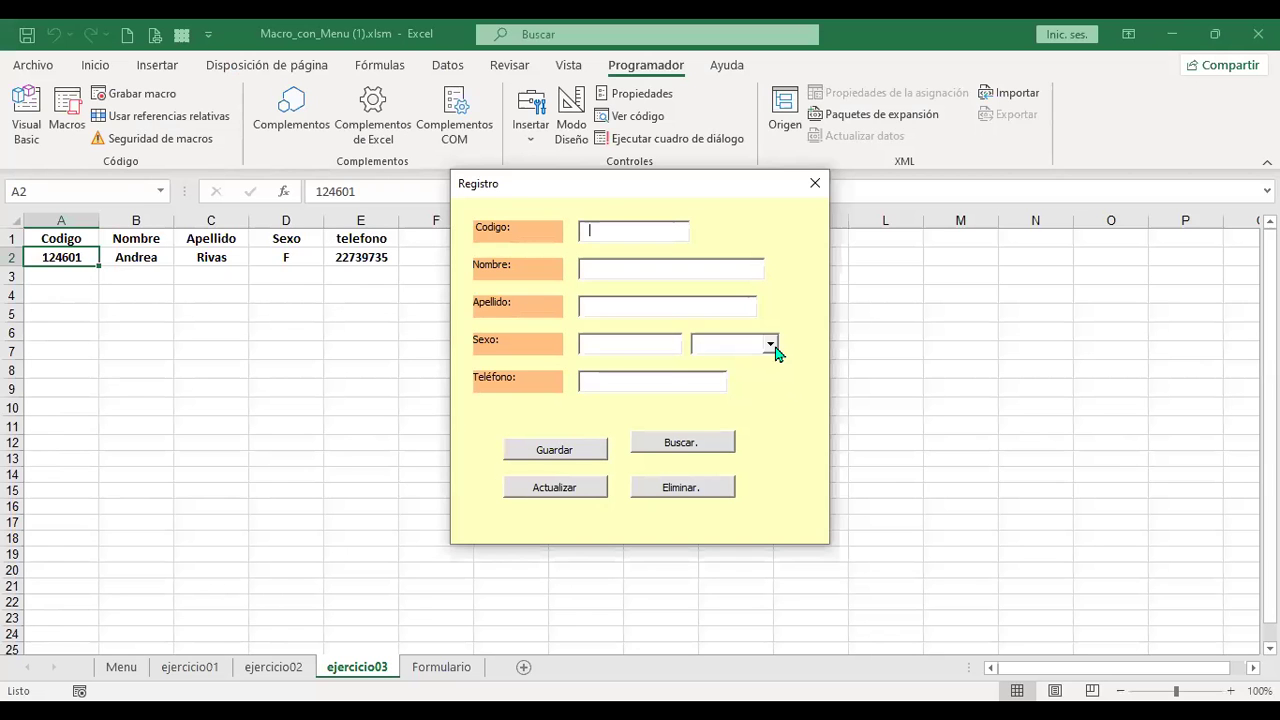
pyautogui.click(772, 345)
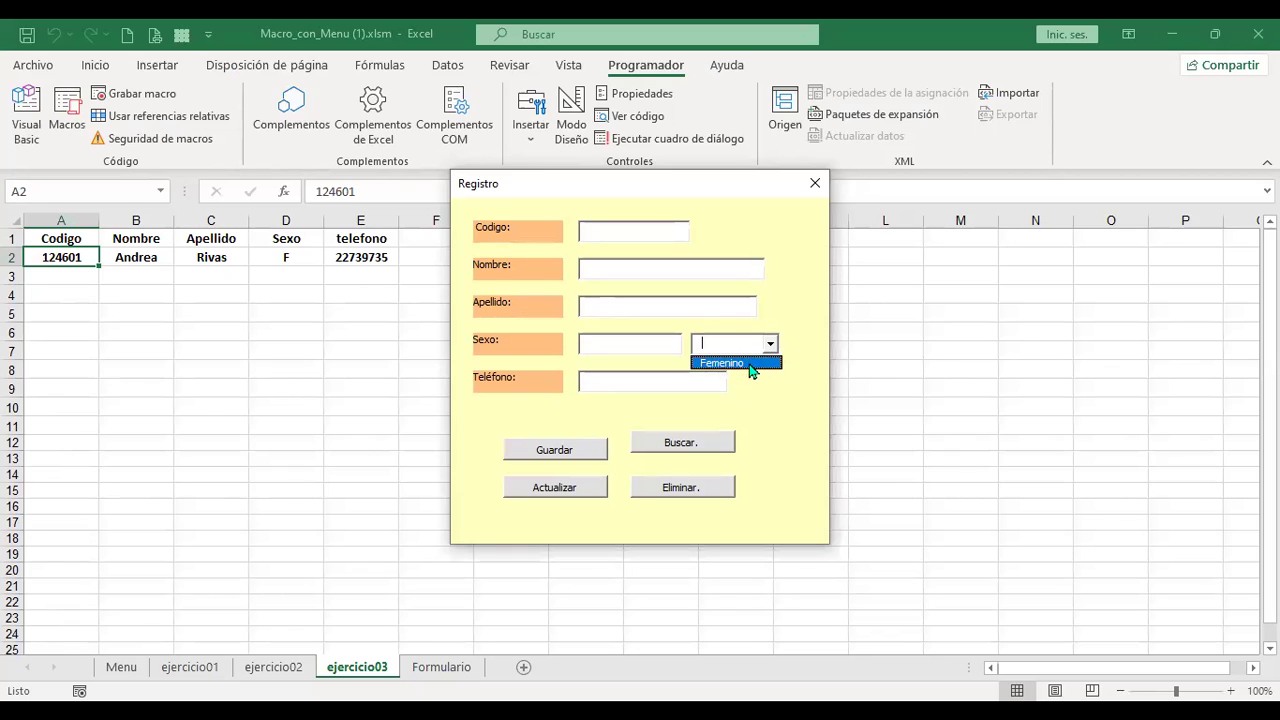
pyautogui.click(815, 186)
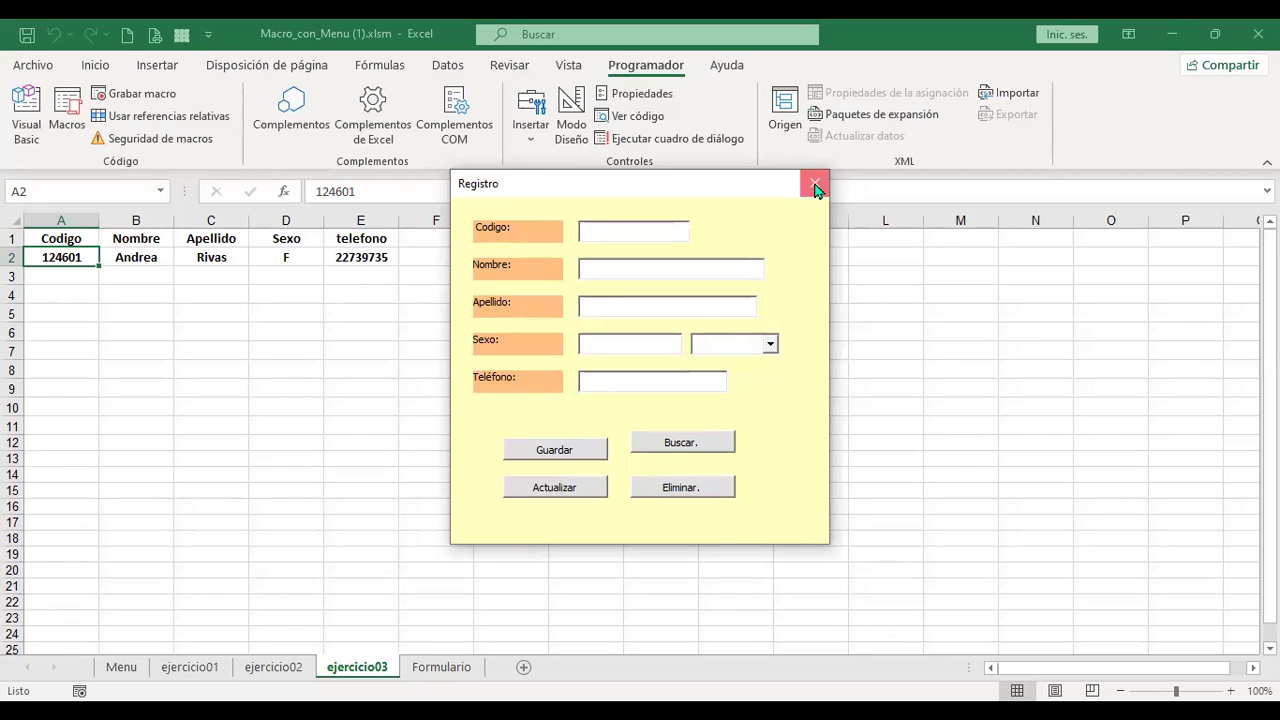
pyautogui.click(815, 183)
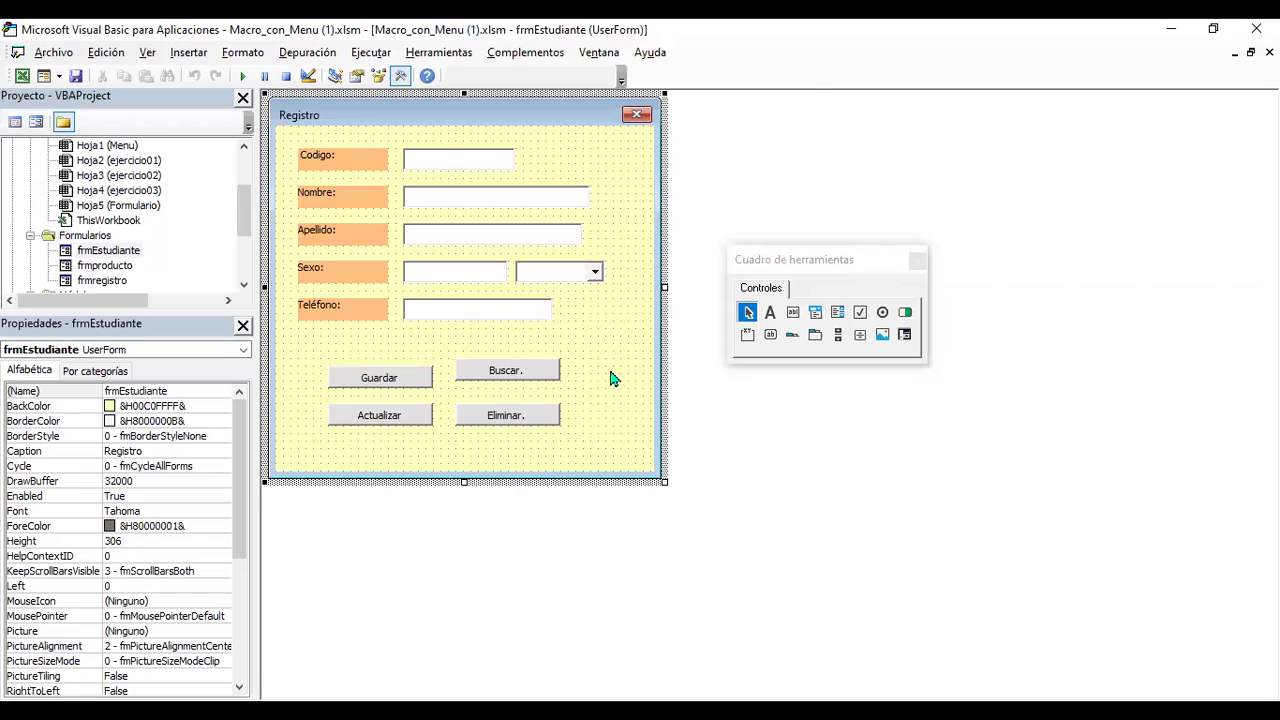
# - Duplicate the cmbgen.AddItem ("Femenino") line directly below itself in the UserForm_Activate procedure
pyautogui.doubleClick(604, 365)
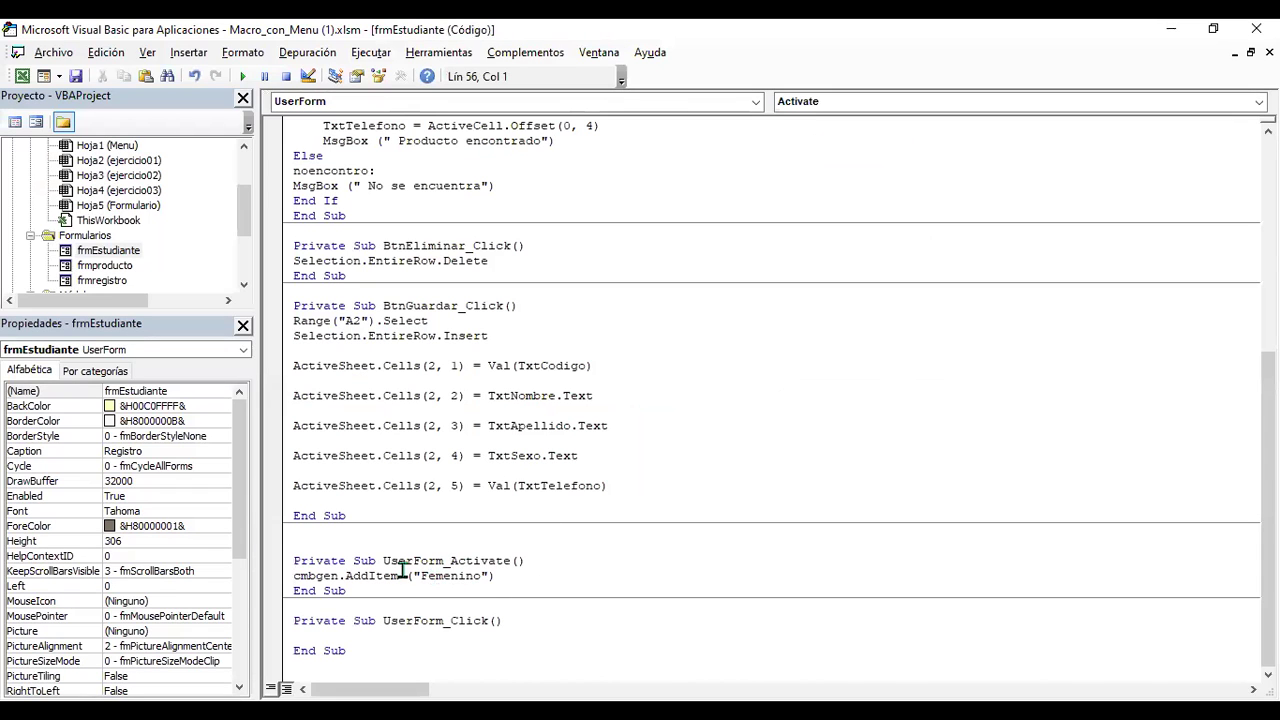
pyautogui.click(500, 575)
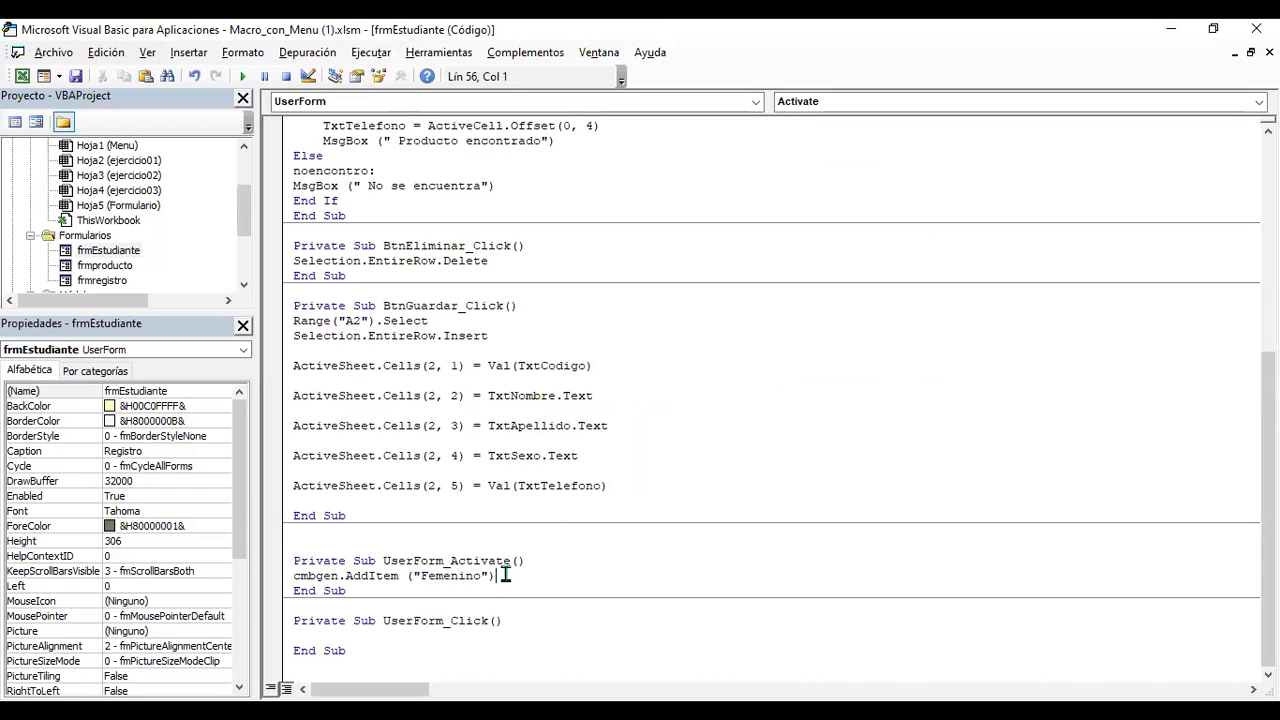
pyautogui.hotkey('shift', 'Left')
pyautogui.hotkey('shift', 'Left')
pyautogui.hotkey('shift', 'Left')
pyautogui.hotkey('shift', 'Left')
pyautogui.hotkey('shift', 'Left')
pyautogui.hotkey('shift', 'Left')
pyautogui.hotkey('shift', 'Left')
pyautogui.hotkey('shift', 'Left')
pyautogui.hotkey('shift', 'Left')
pyautogui.hotkey('shift', 'Left')
pyautogui.hotkey('shift', 'Left')
pyautogui.hotkey('shift', 'Left')
pyautogui.hotkey('shift', 'Left')
pyautogui.hotkey('shift', 'Left')
pyautogui.hotkey('shift', 'Left')
pyautogui.hotkey('shift', 'Left')
pyautogui.hotkey('shift', 'Left')
pyautogui.hotkey('shift', 'Left')
pyautogui.hotkey('shift', 'Left')
pyautogui.hotkey('shift', 'Left')
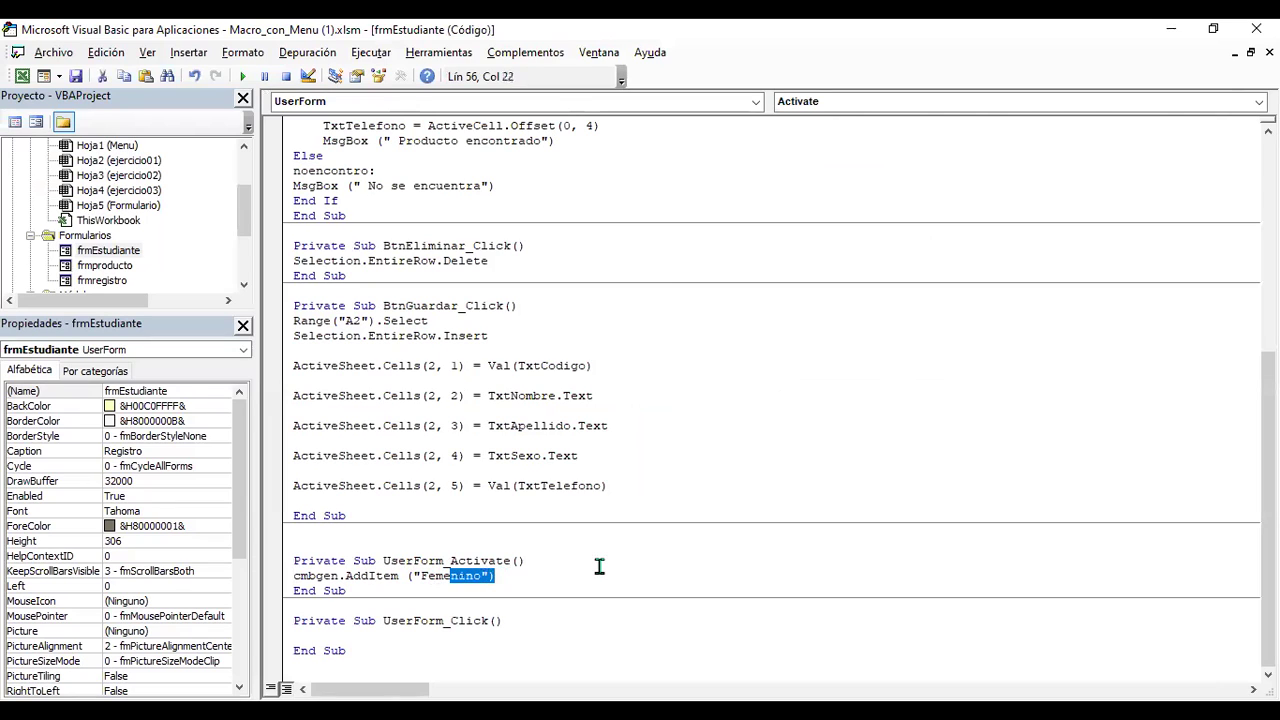
pyautogui.hotkey('shift', 'Left')
pyautogui.hotkey('shift', 'Left')
pyautogui.hotkey('shift', 'Left')
pyautogui.hotkey('shift', 'Left')
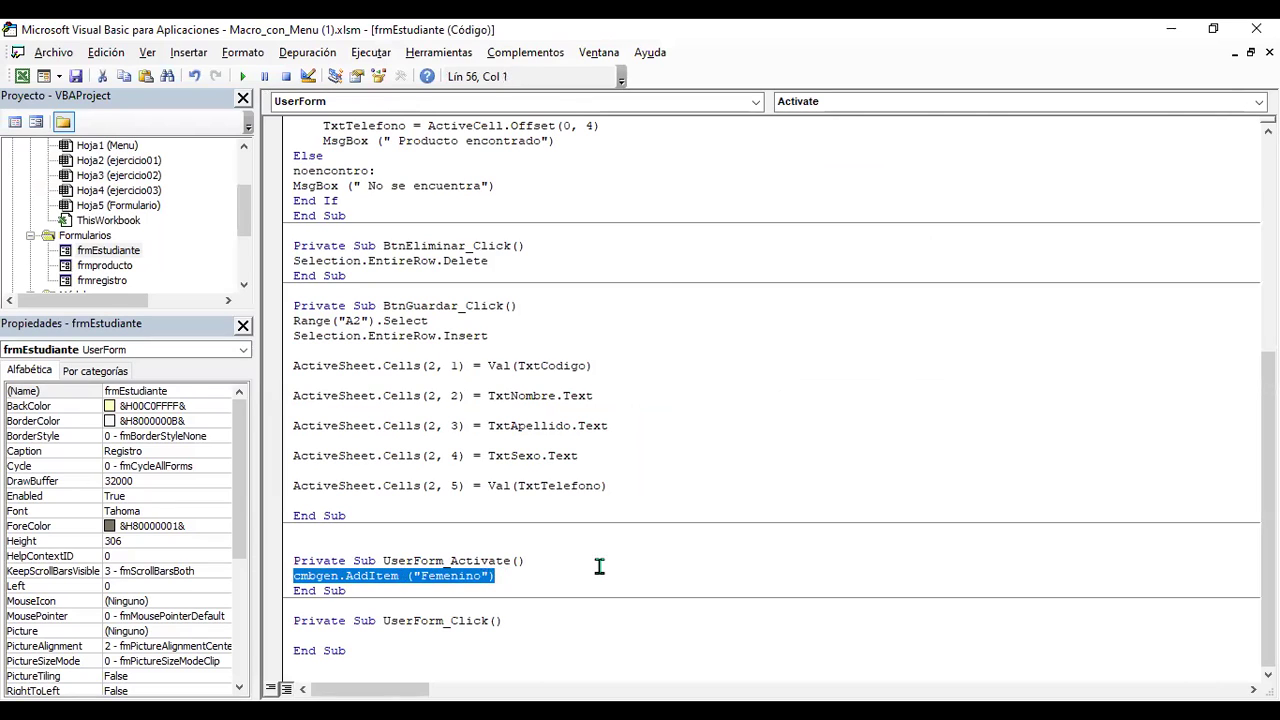
pyautogui.hotkey('ctrl', 'c')
pyautogui.press('End')
pyautogui.press('Return')
pyautogui.hotkey('ctrl', 'v')
# - Replace Femenino with Masculino in the copied AddItem line
pyautogui.press('Left')
pyautogui.press('Left')
pyautogui.press('Left')
pyautogui.hotkey('shift', 'Left')
pyautogui.hotkey('shift', 'Left')
pyautogui.hotkey('shift', 'Left')
pyautogui.hotkey('shift', 'Left')
pyautogui.hotkey('shift', 'Left')
pyautogui.hotkey('shift', 'Left')
pyautogui.hotkey('shift', 'Left')
pyautogui.hotkey('shift', 'Left')
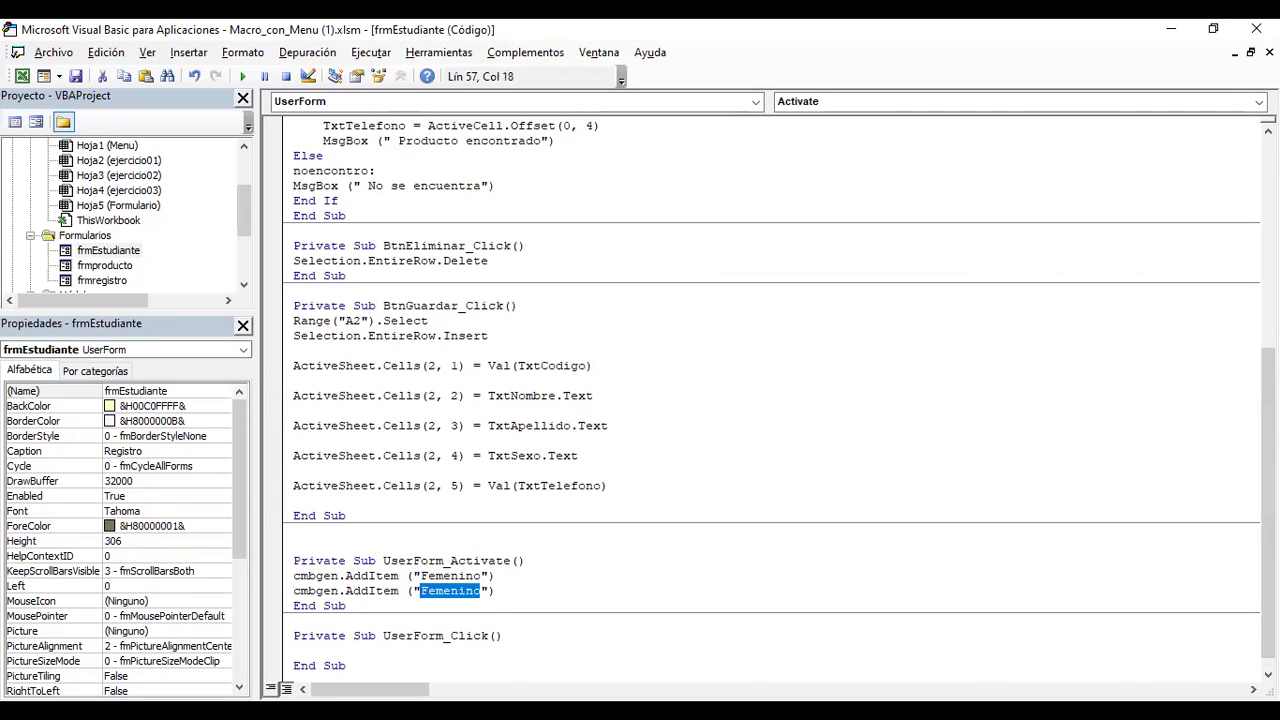
pyautogui.write('Masculino')
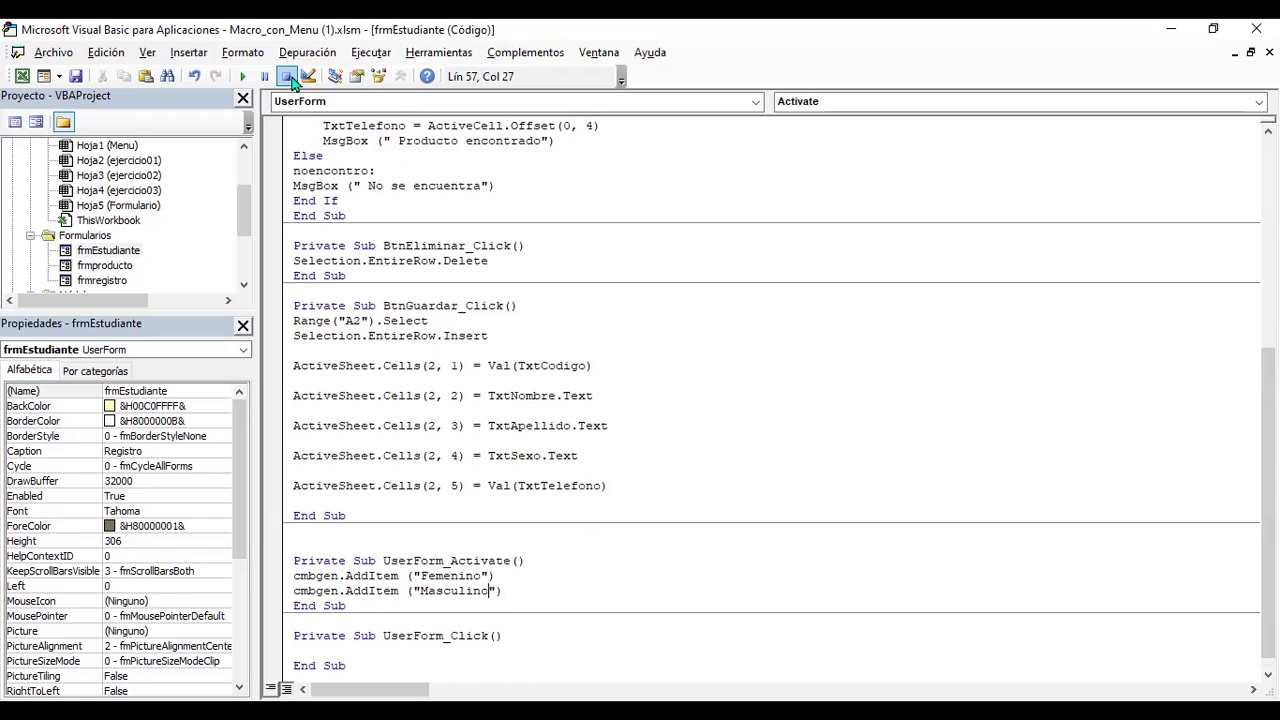
# - Run the form again, check both gender options in the combo box, and close the form
pyautogui.click(245, 80)
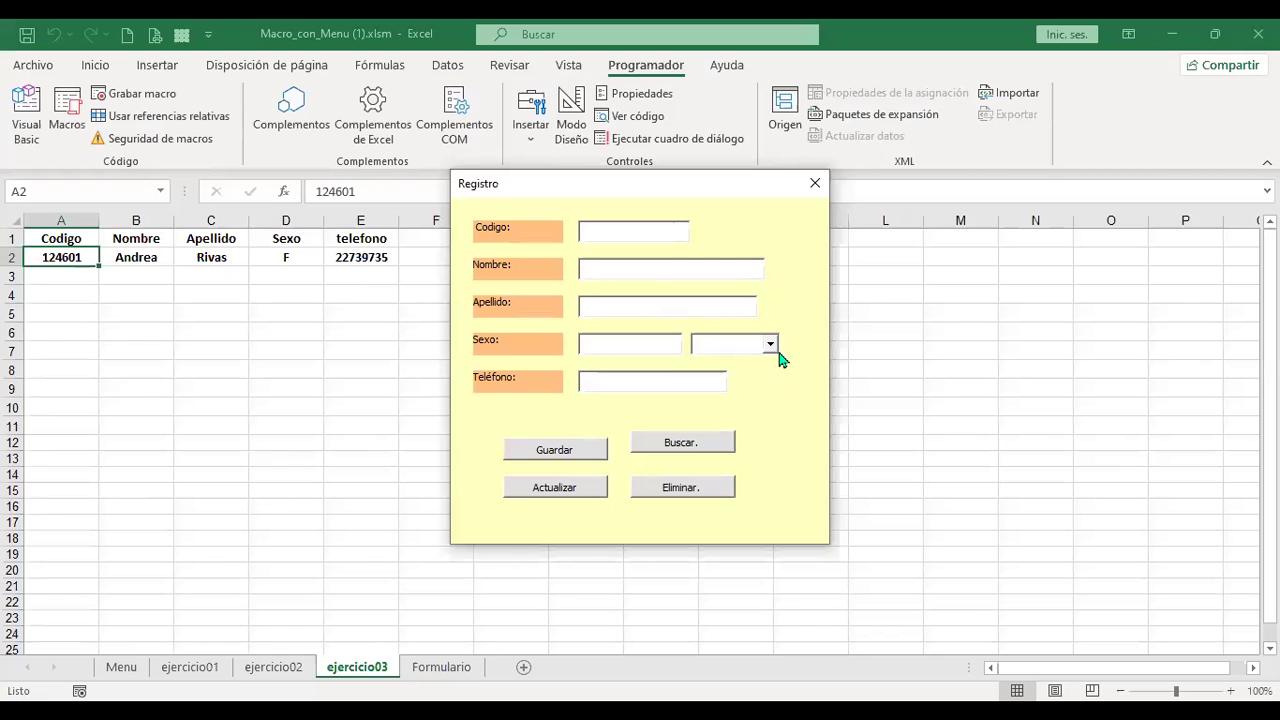
pyautogui.click(770, 344)
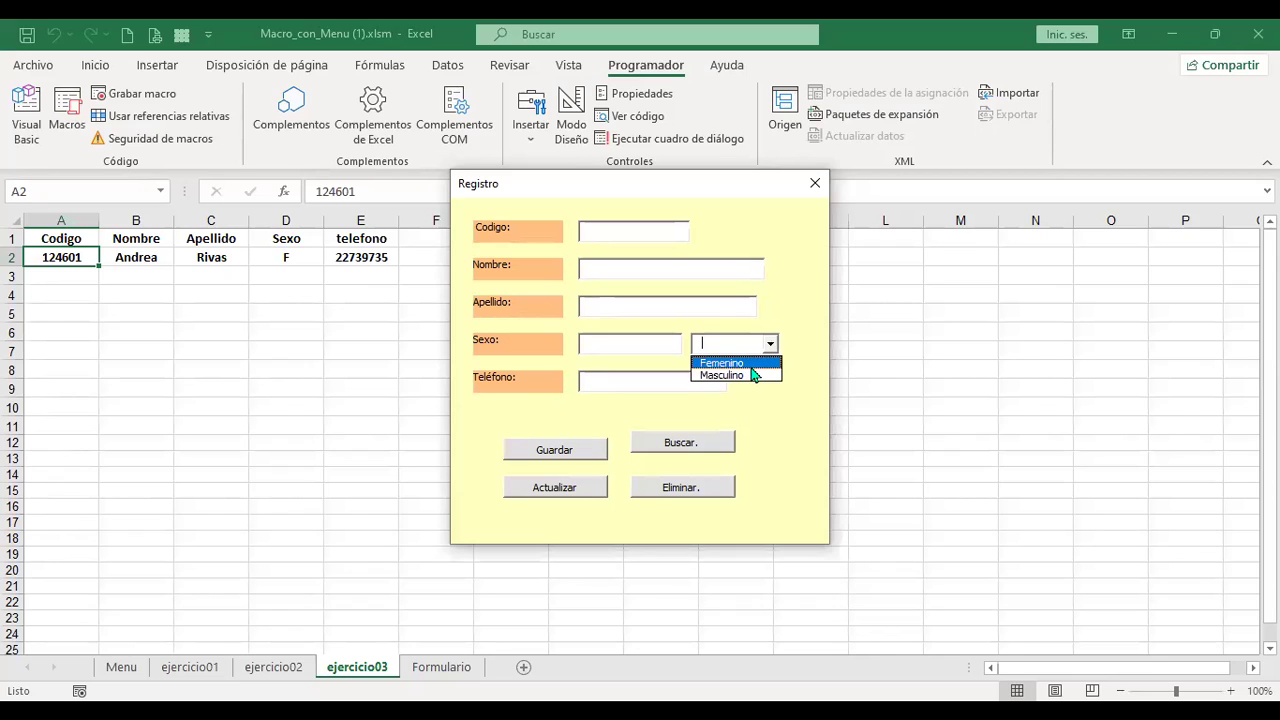
pyautogui.click(661, 342)
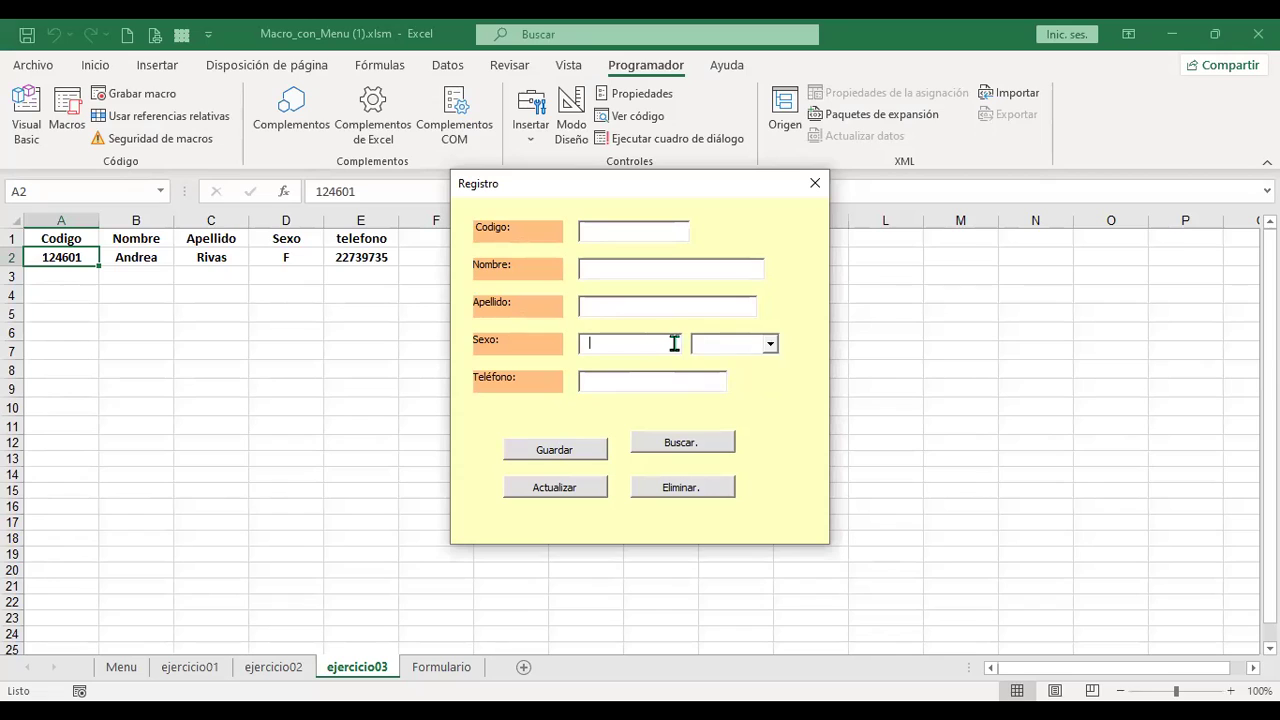
pyautogui.click(770, 344)
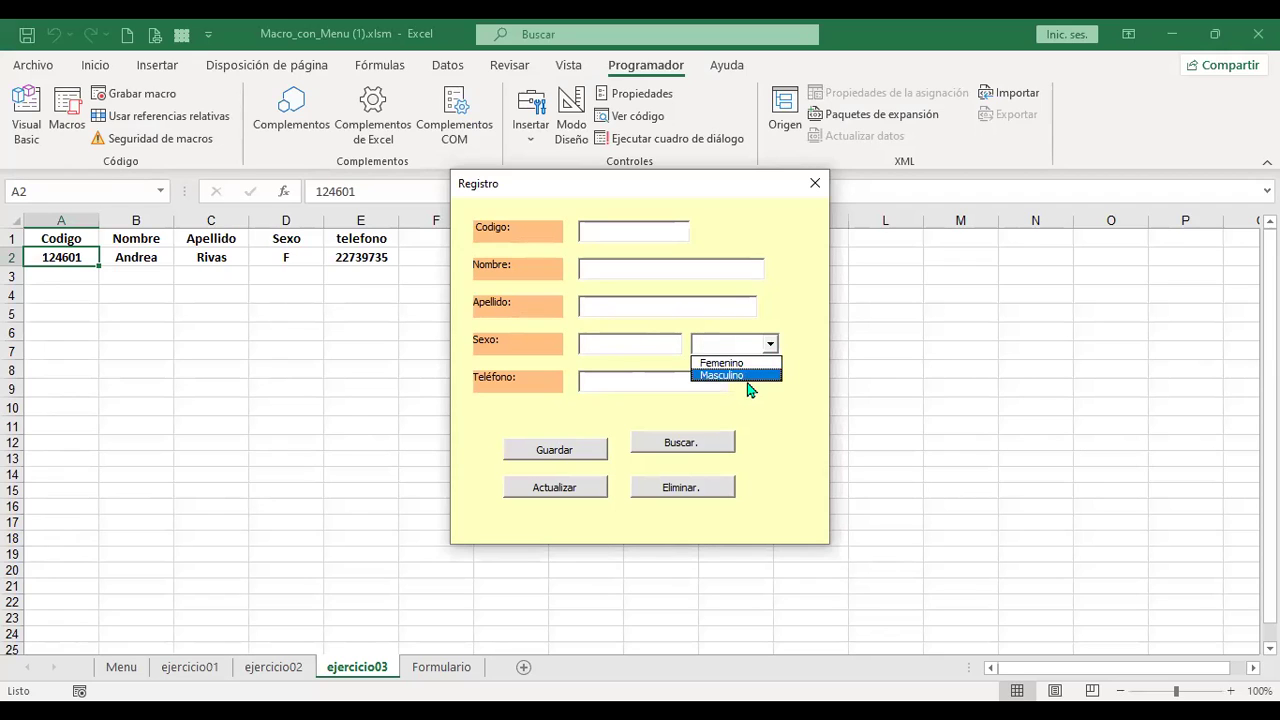
pyautogui.click(813, 189)
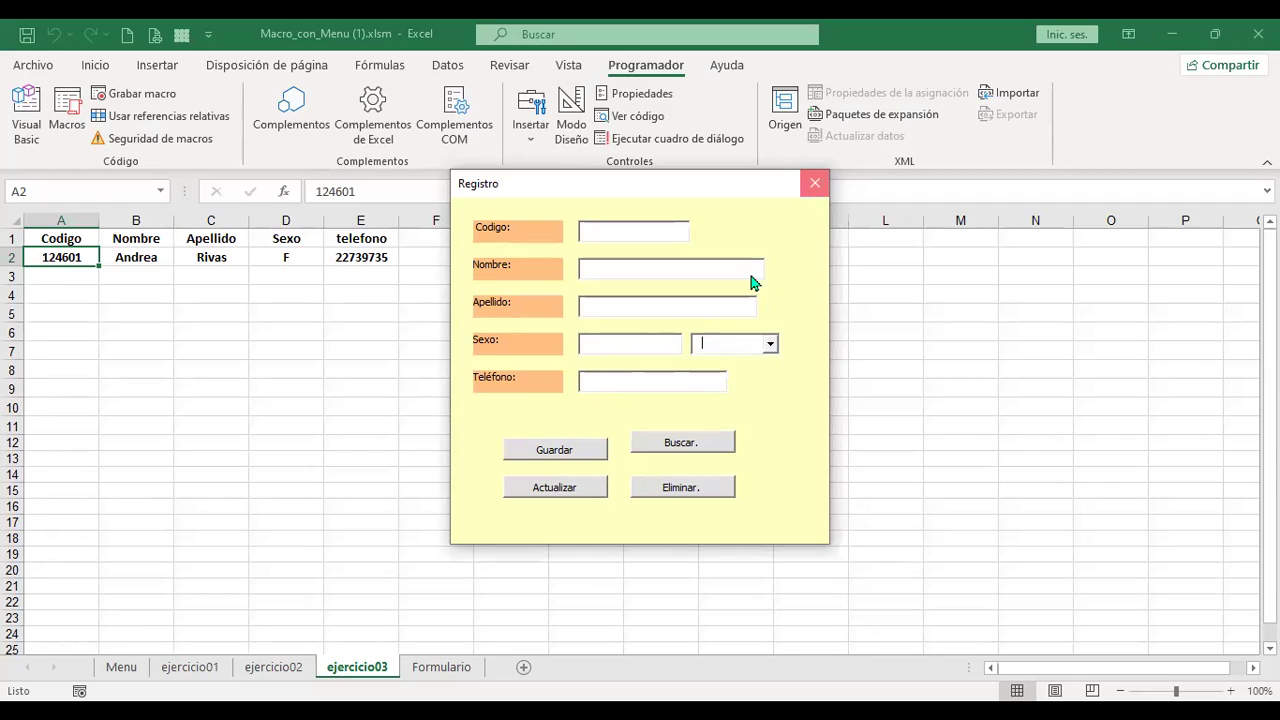